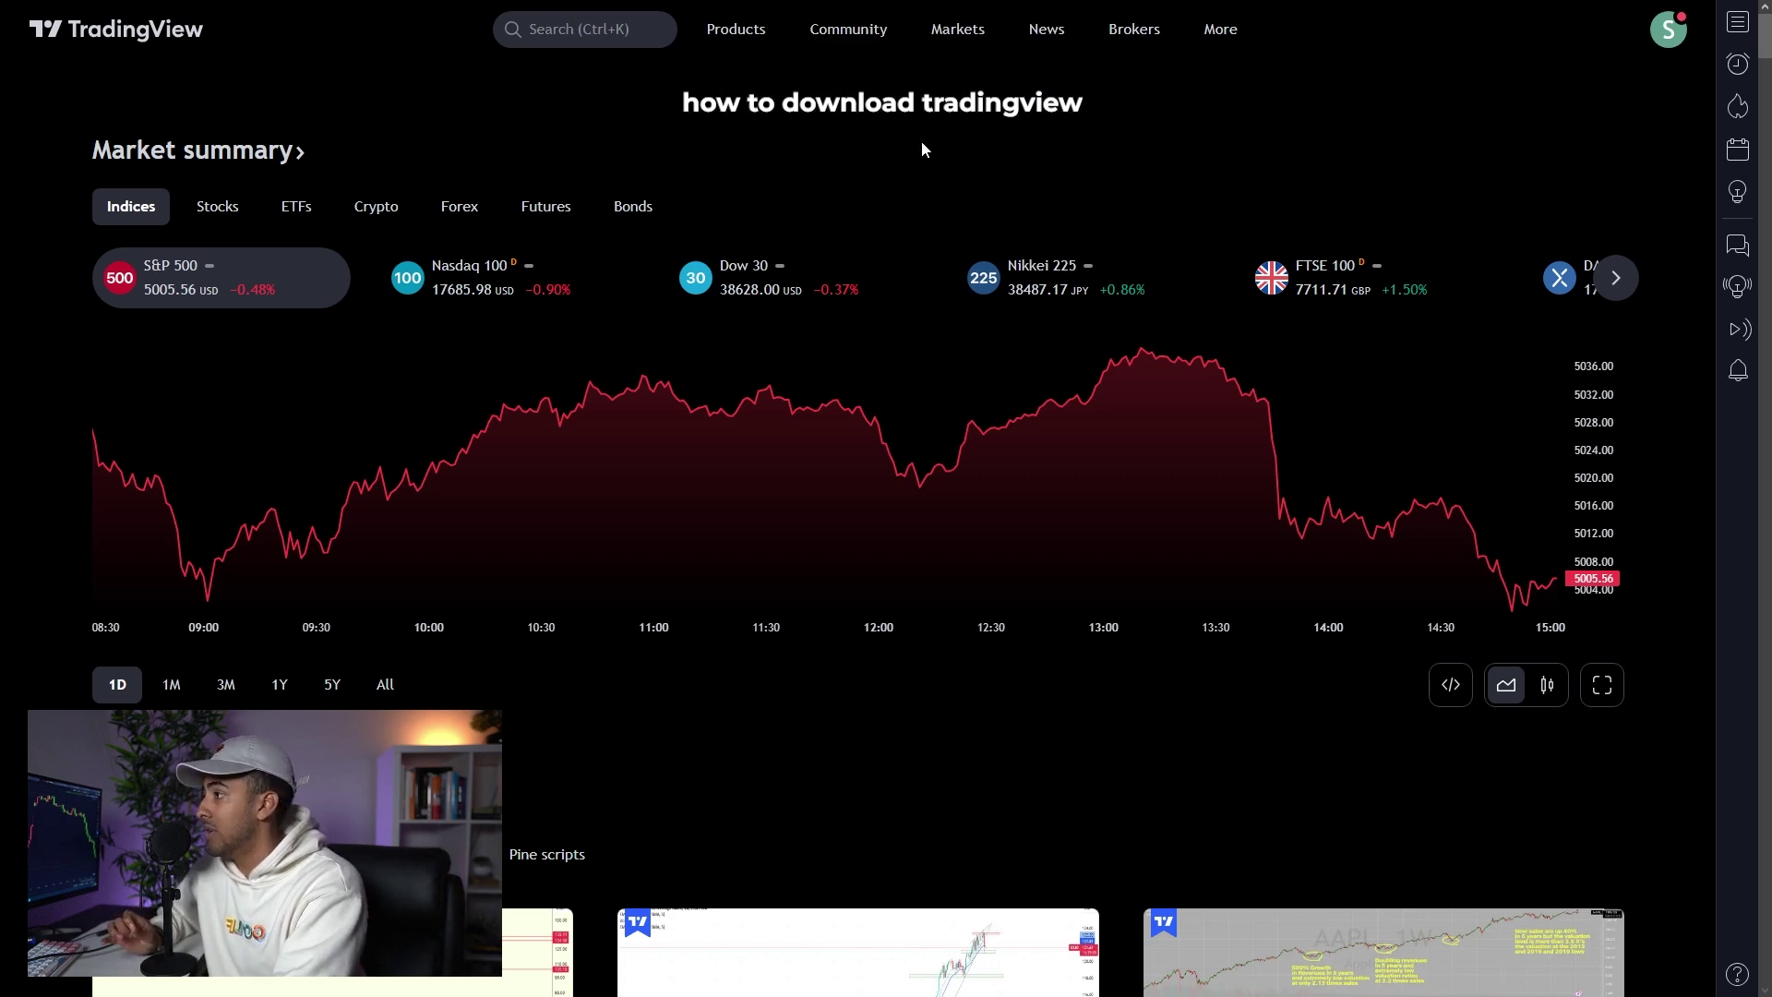
click(1664, 35)
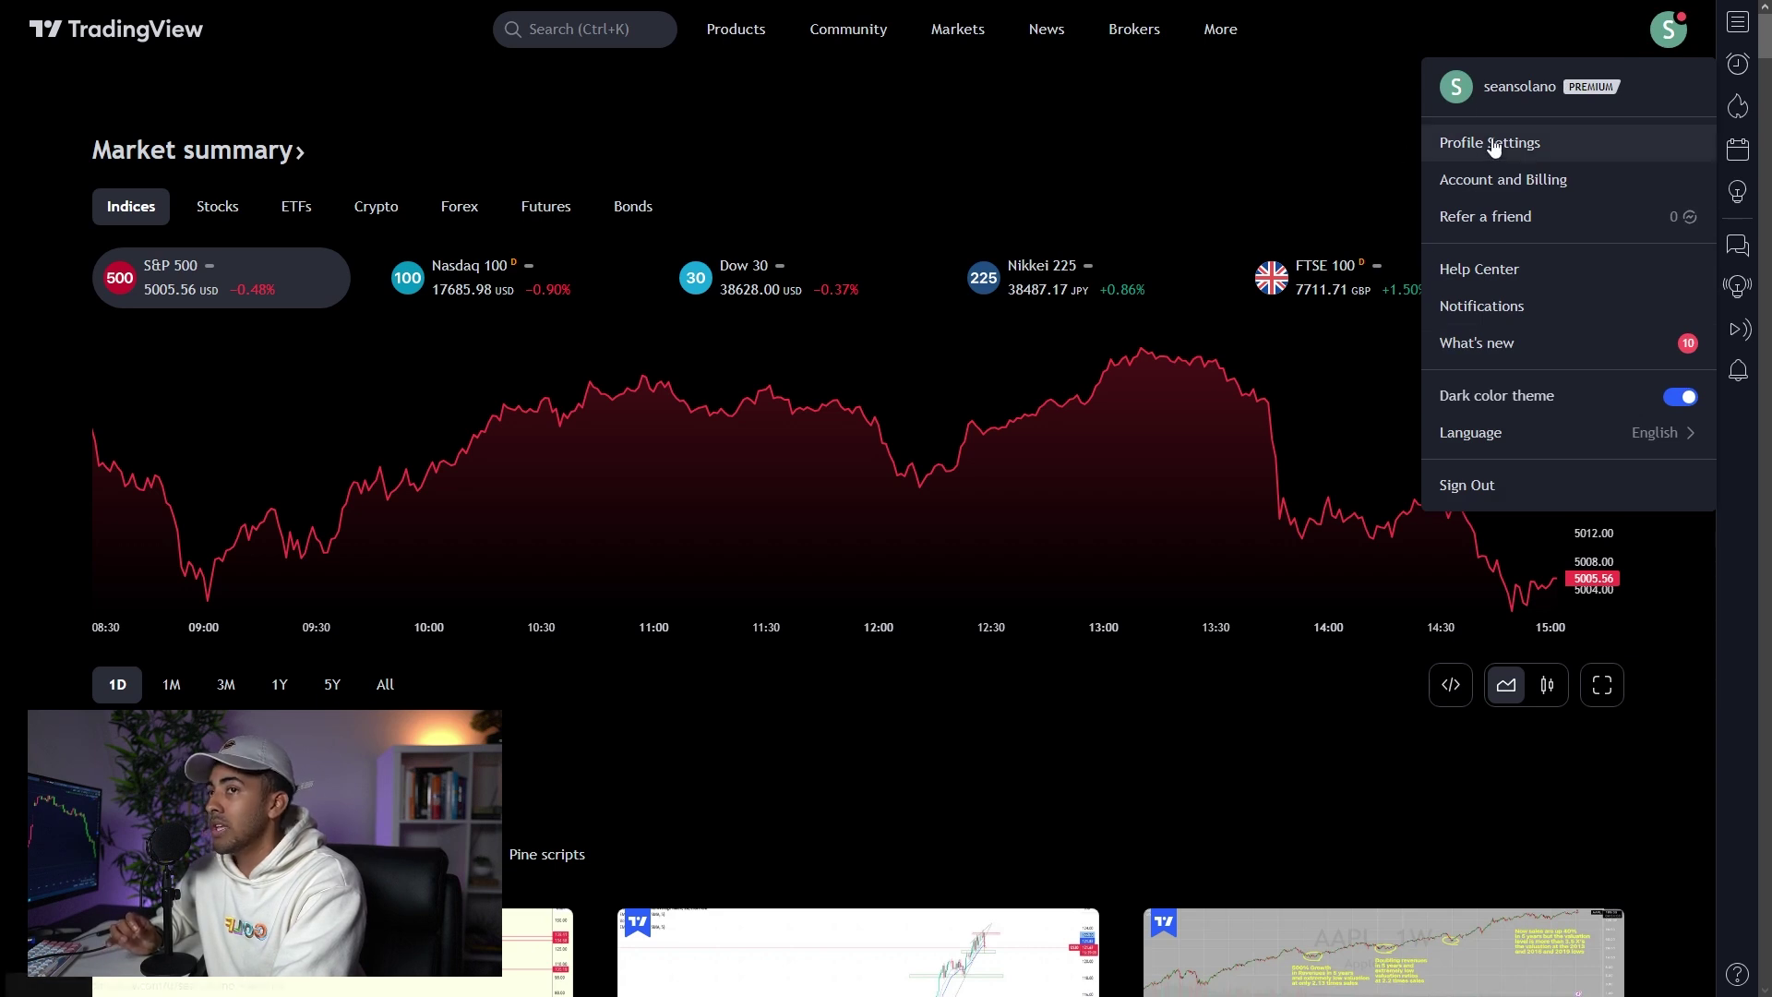
click(1195, 123)
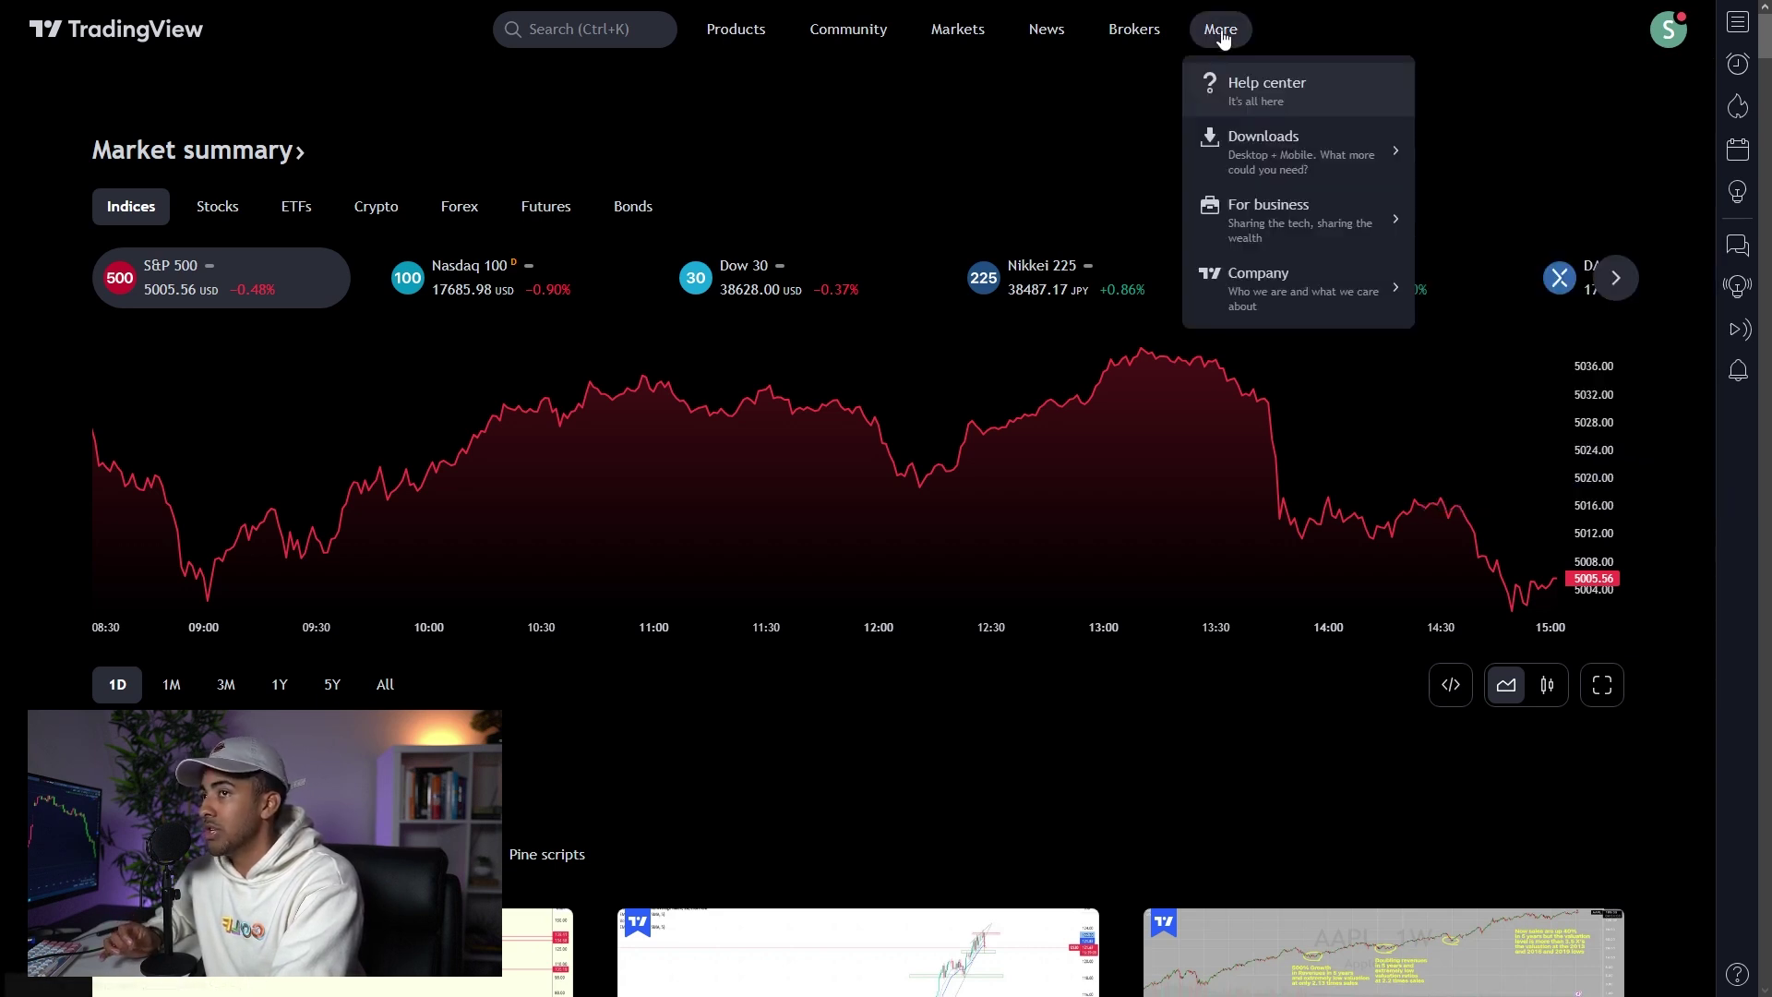
click(584, 29)
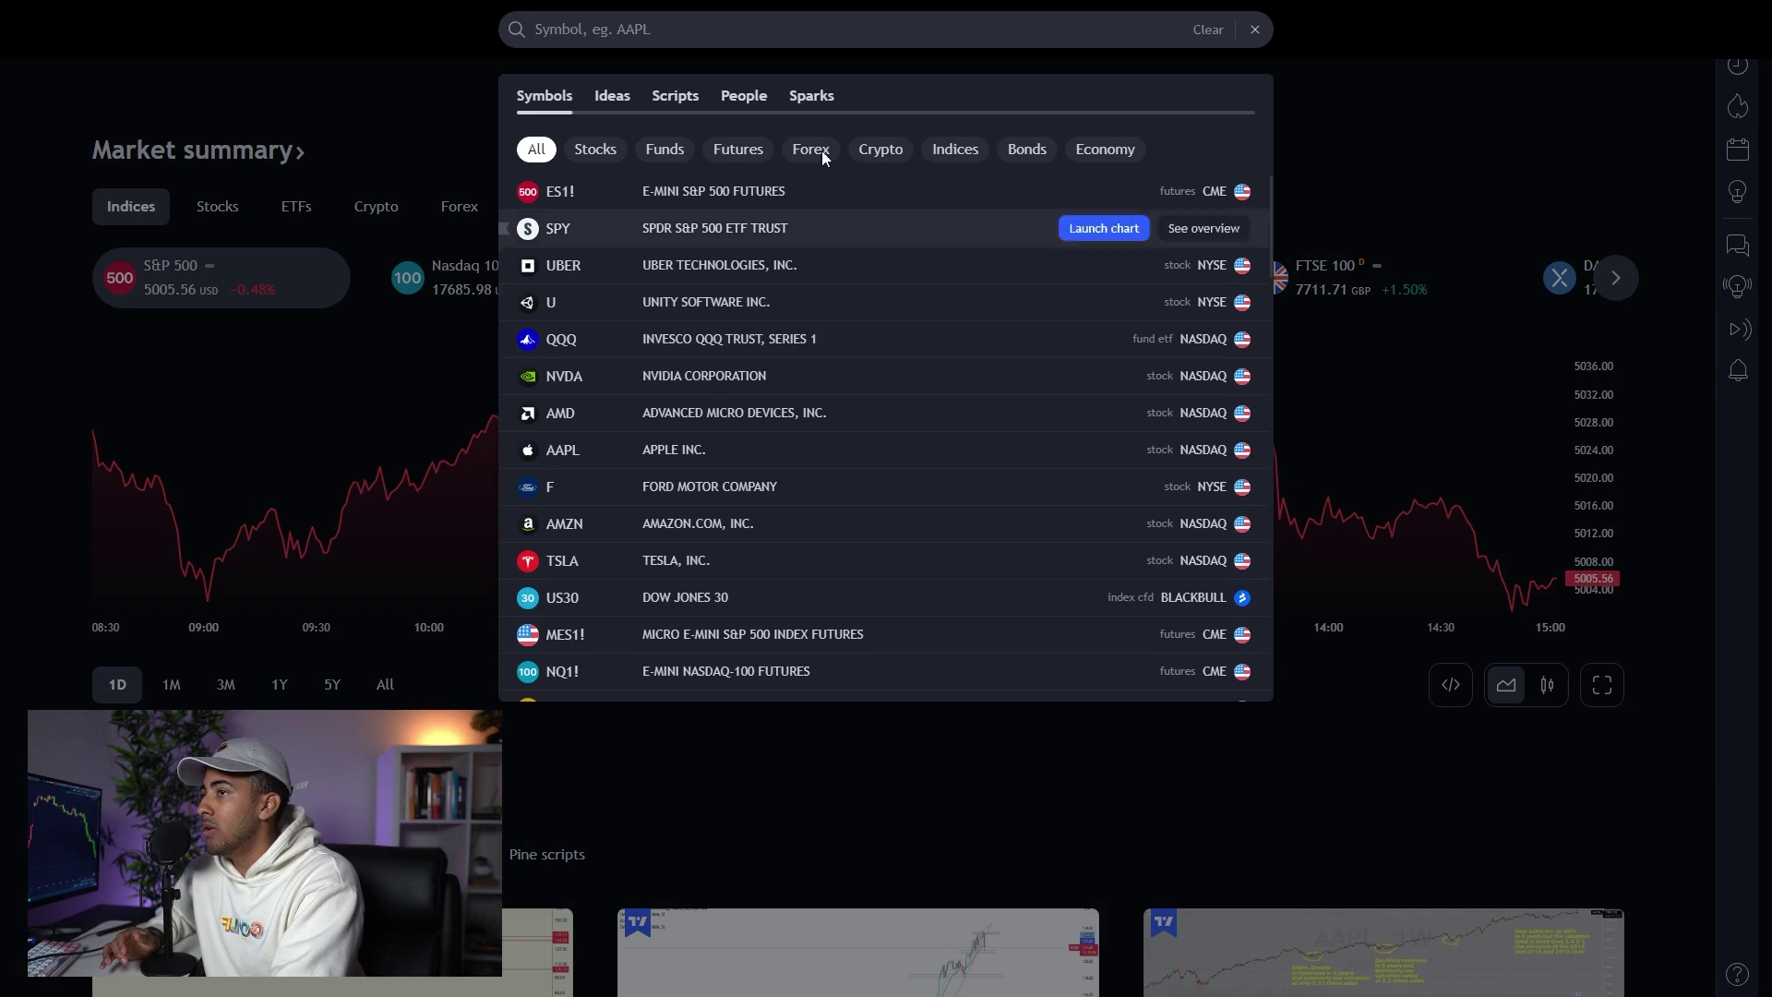
click(343, 76)
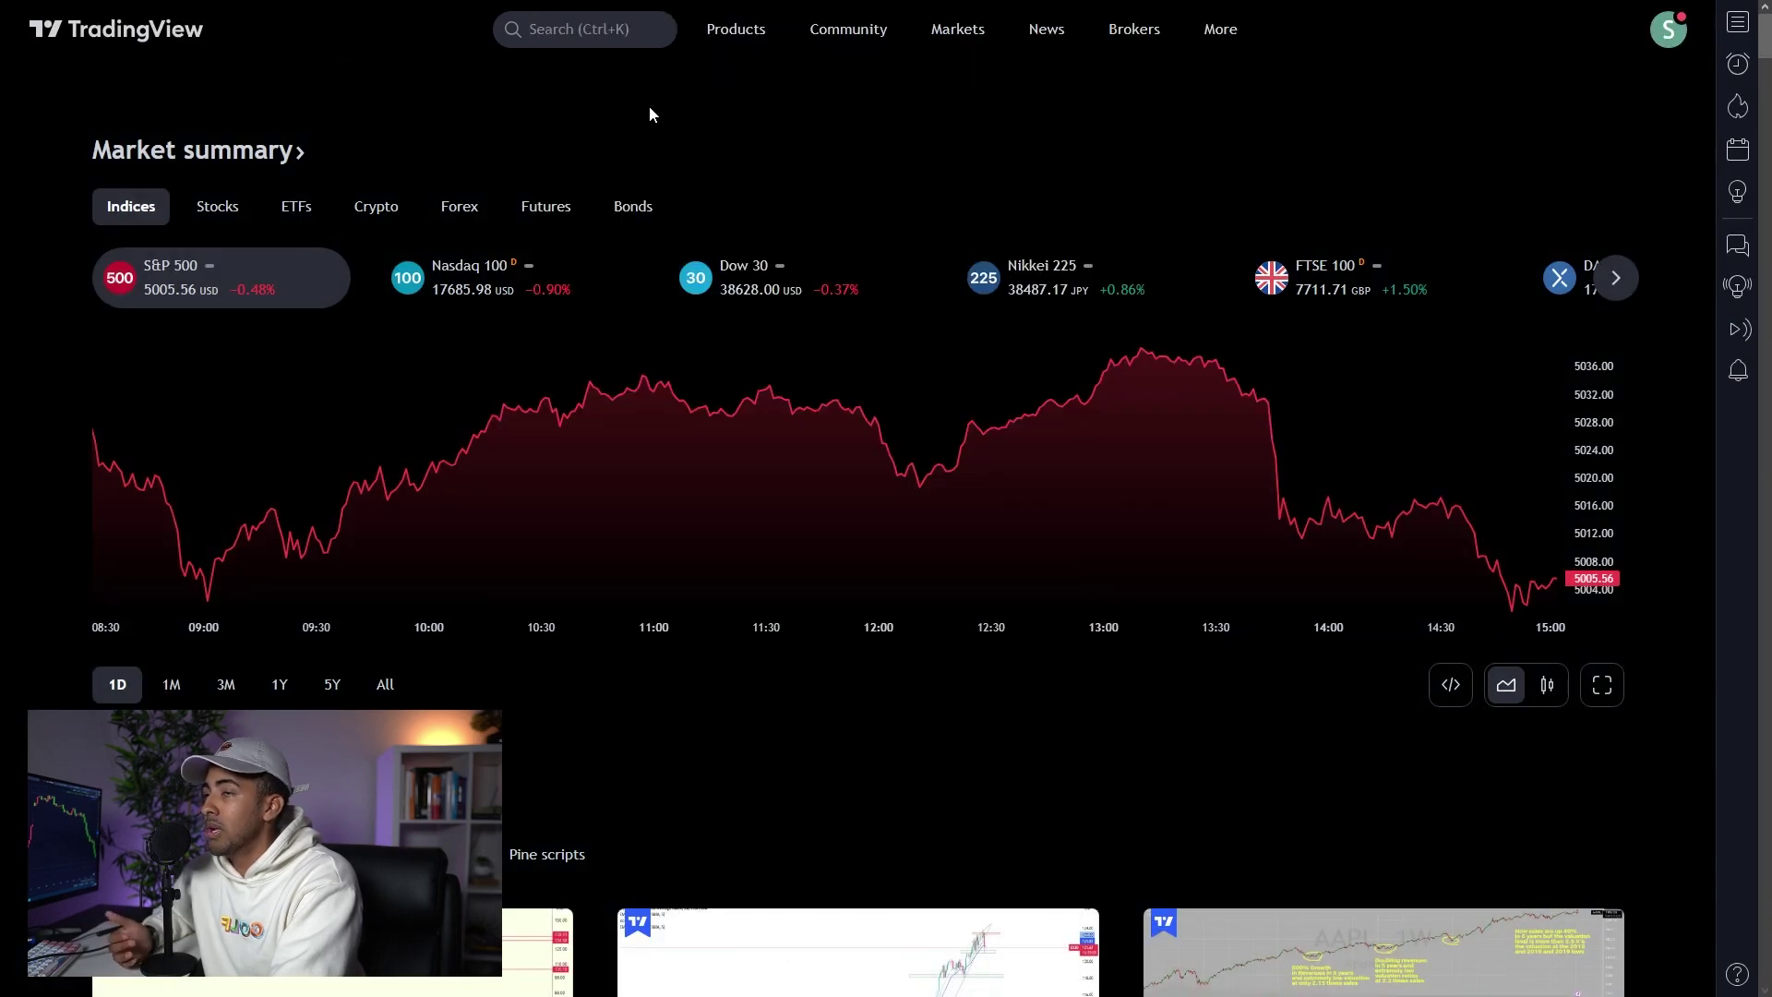
Open the desktop app download page and look over its download options.
mouse_move(1227, 42)
mouse_move(1261, 157)
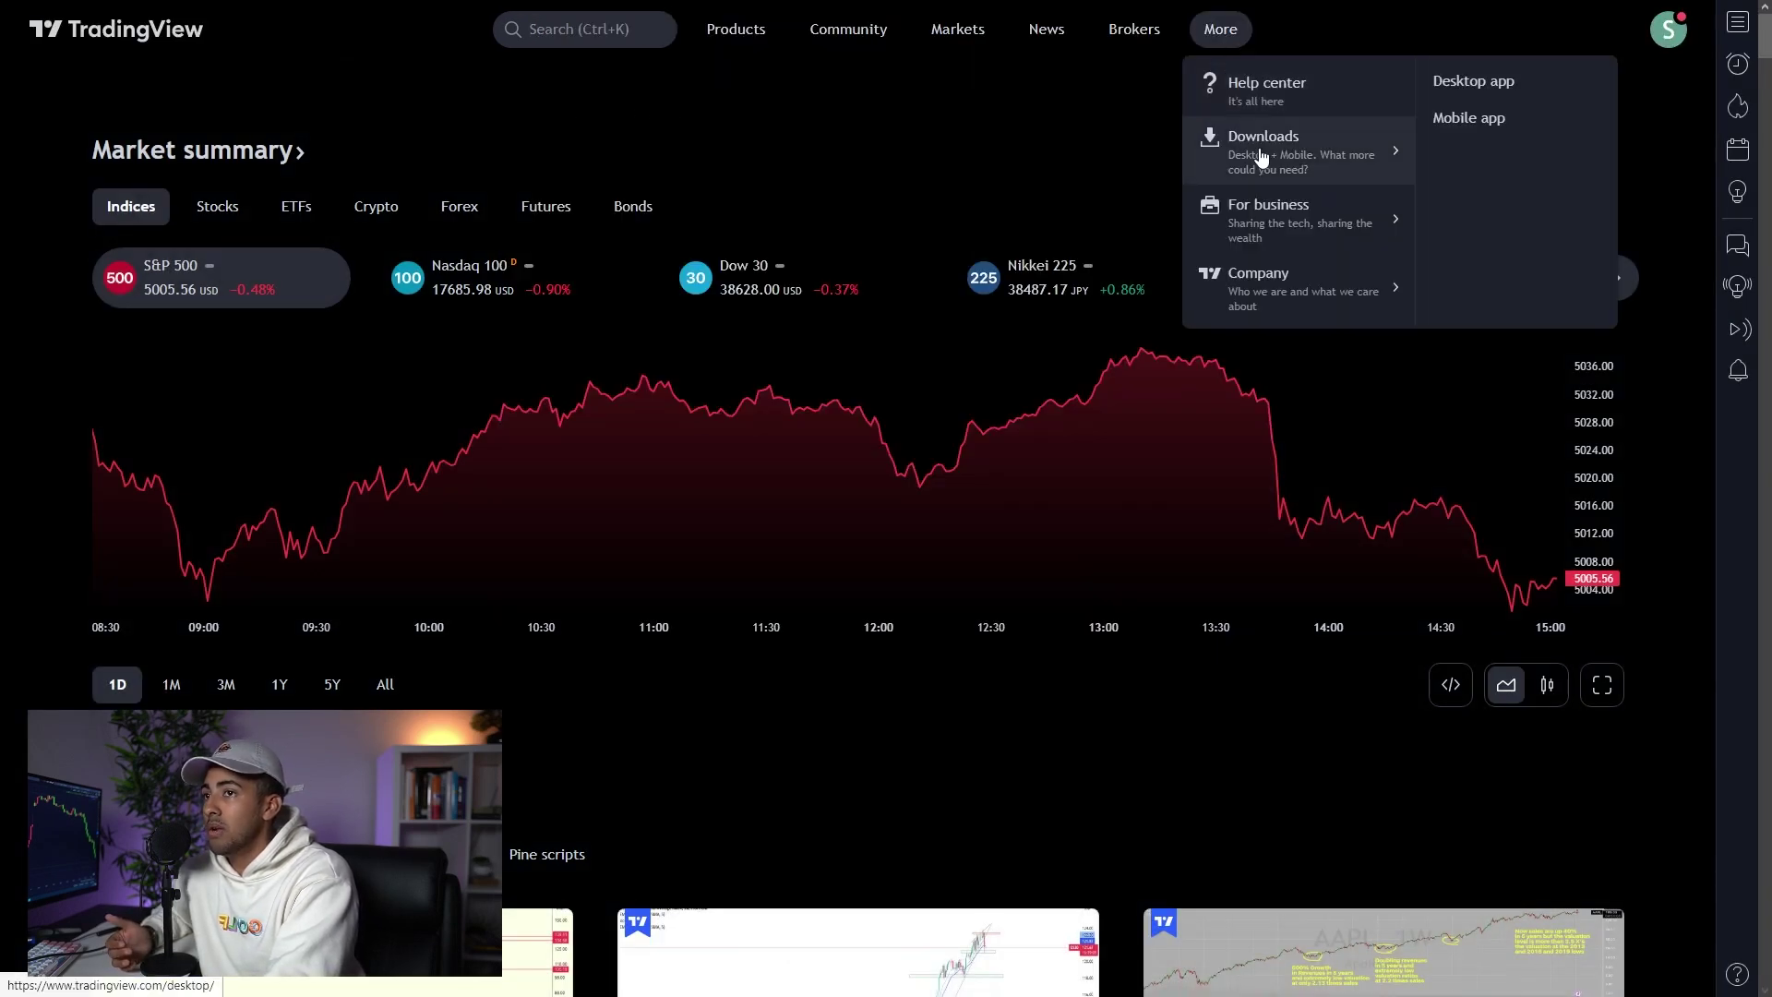
click(1469, 96)
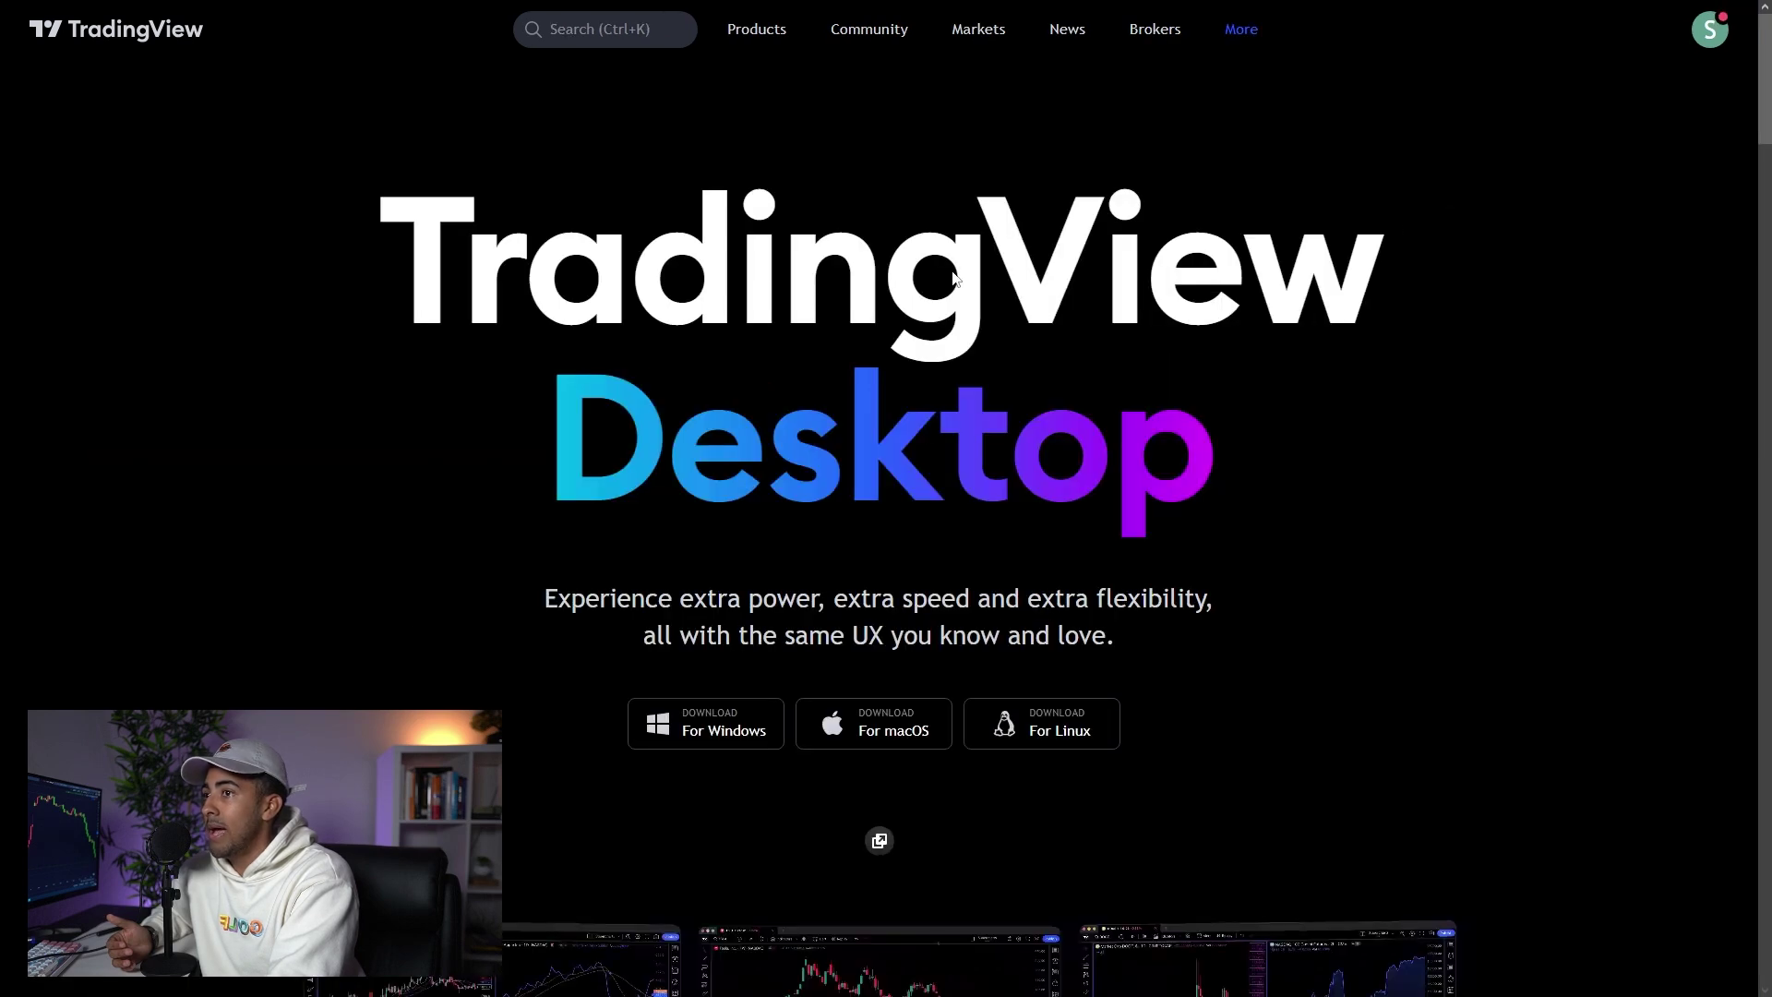
scroll(839, 396, down, 4)
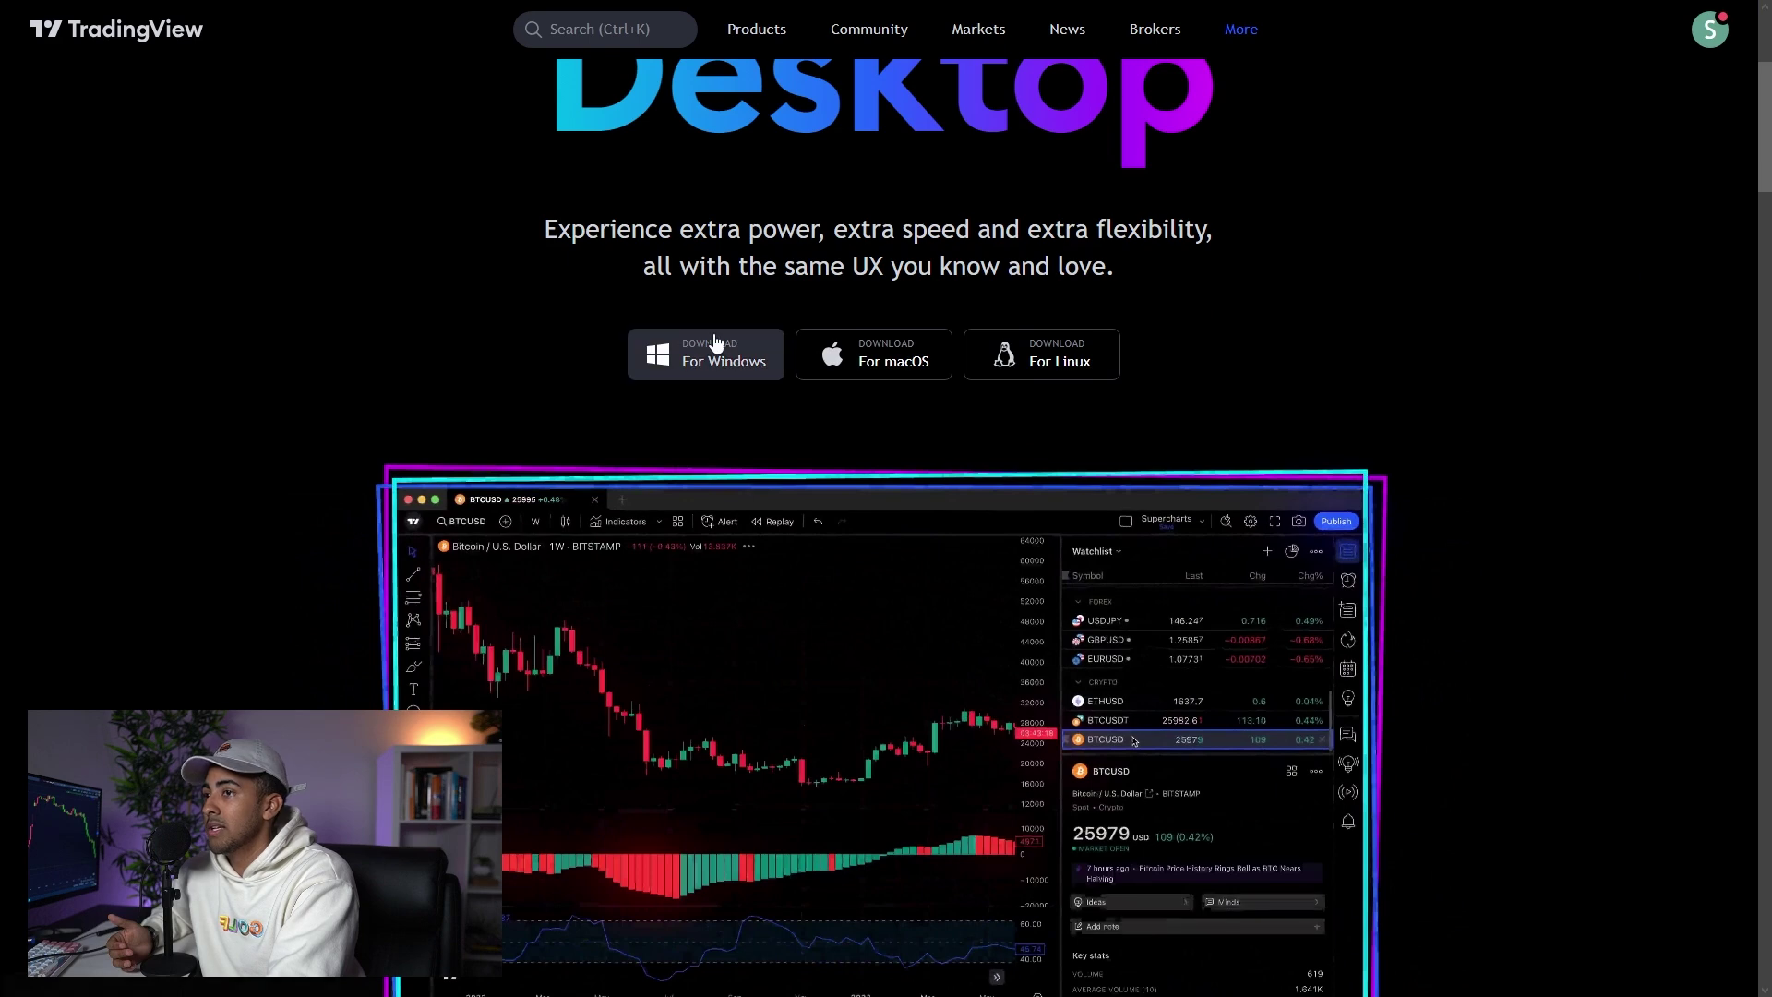
scroll(664, 318, up, 4)
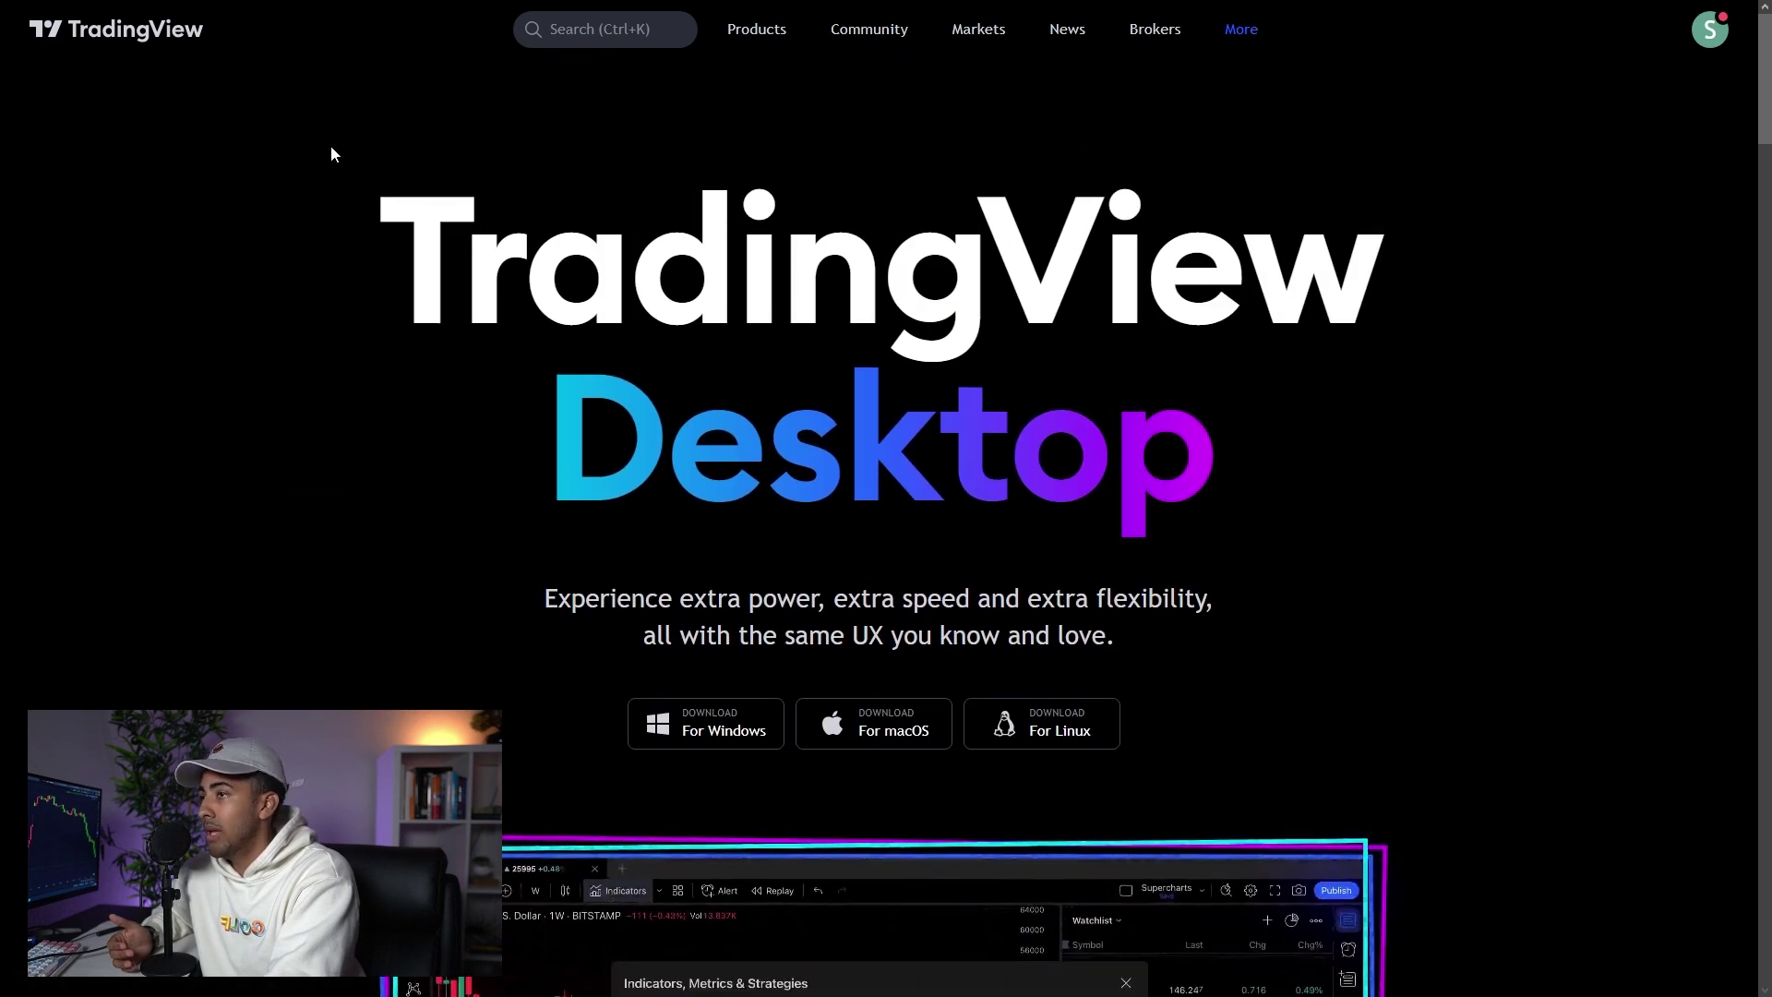
scroll(858, 474, down, 3)
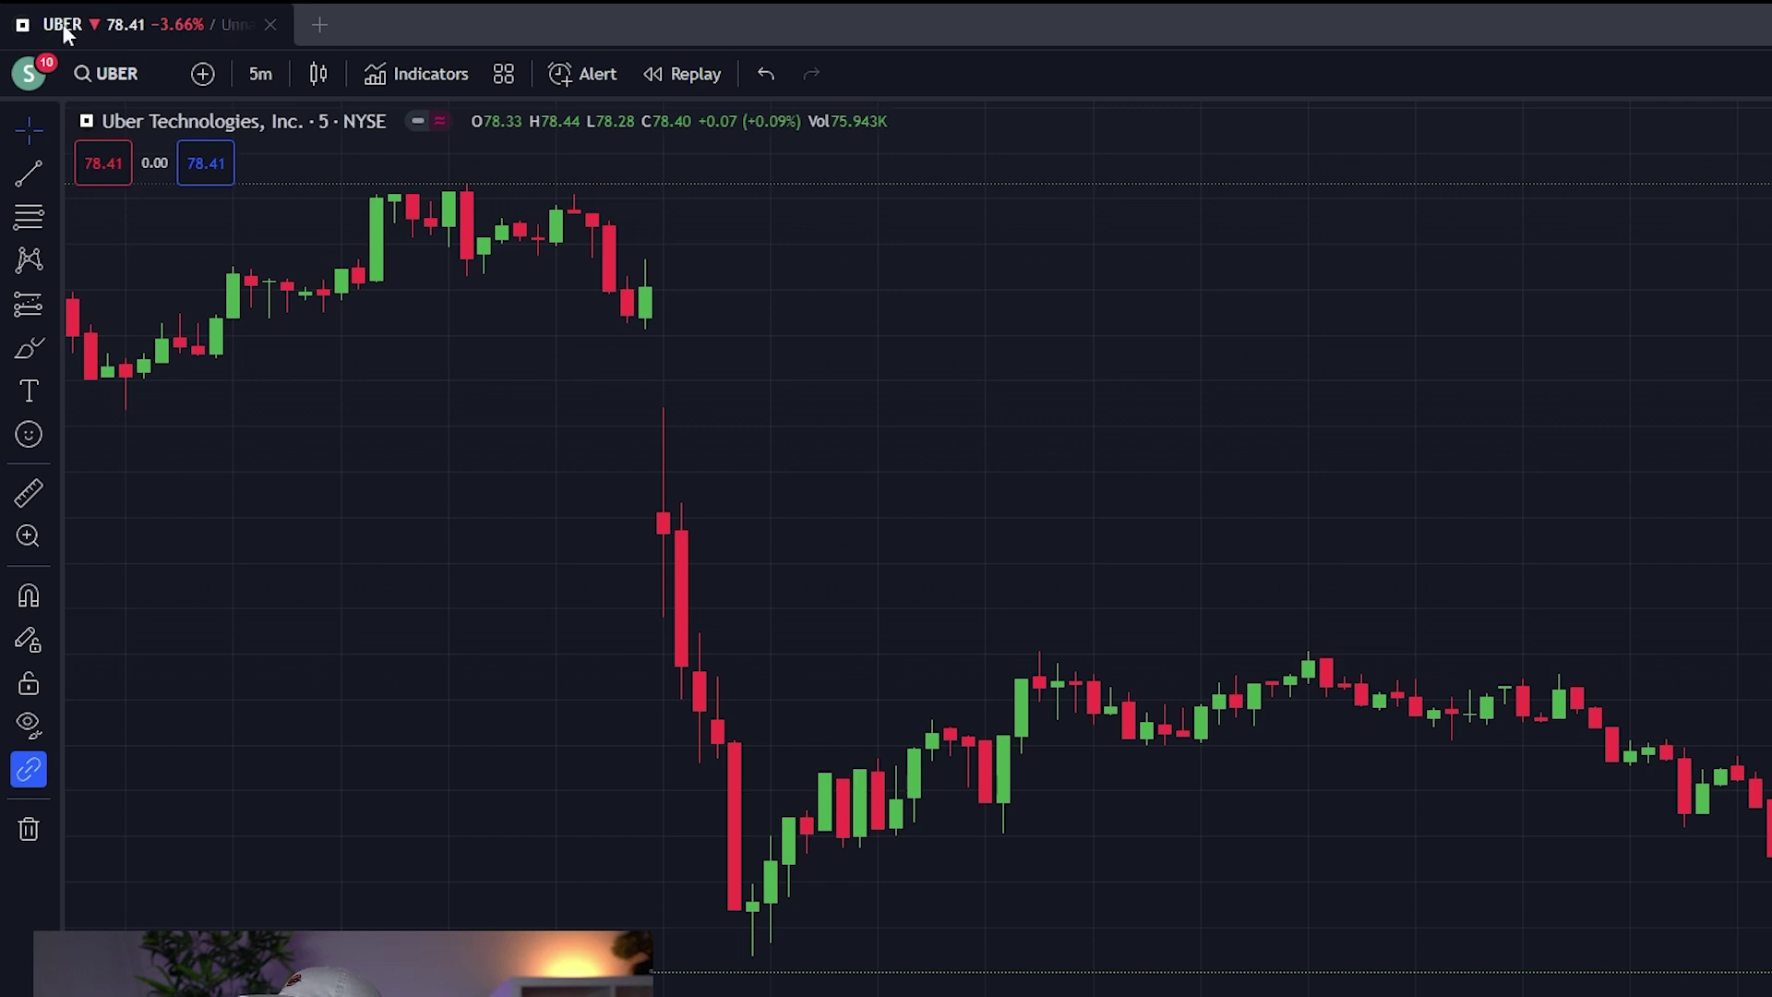
Open four new tabs beside the Uber chart and load the saved UBER 5-minute chart layout.
click(320, 25)
click(598, 26)
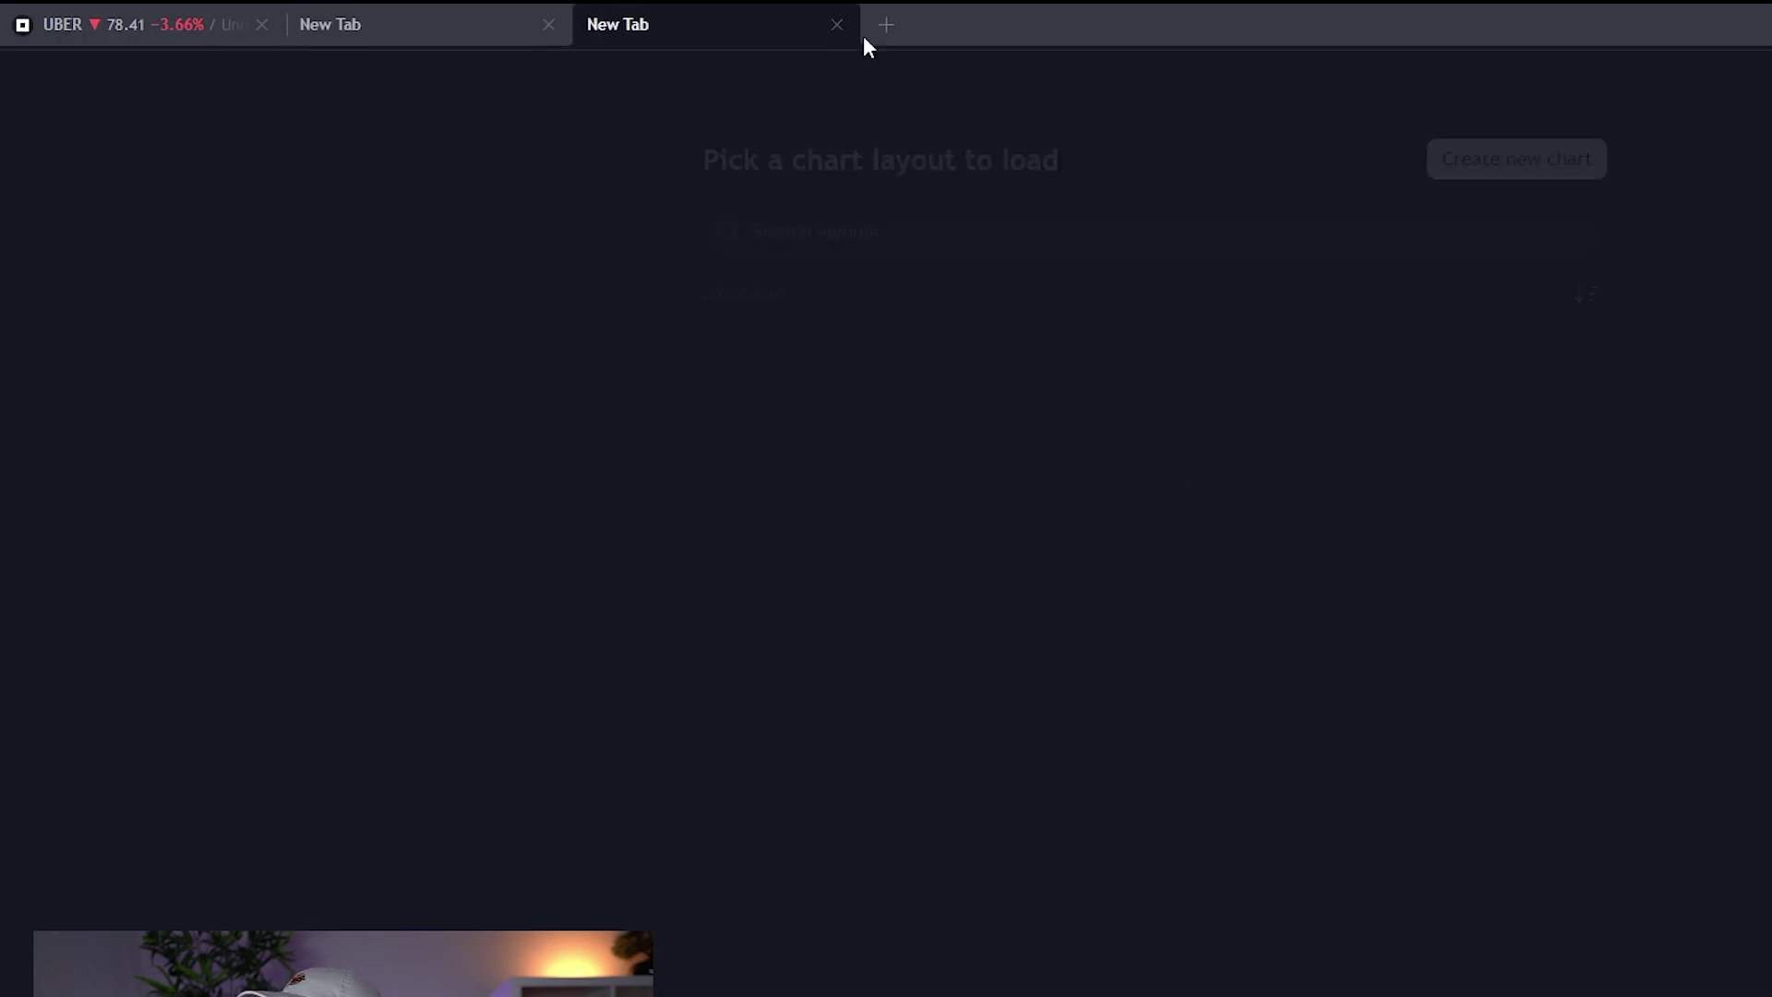
click(888, 26)
click(1166, 30)
click(403, 2)
click(834, 3)
click(1191, 4)
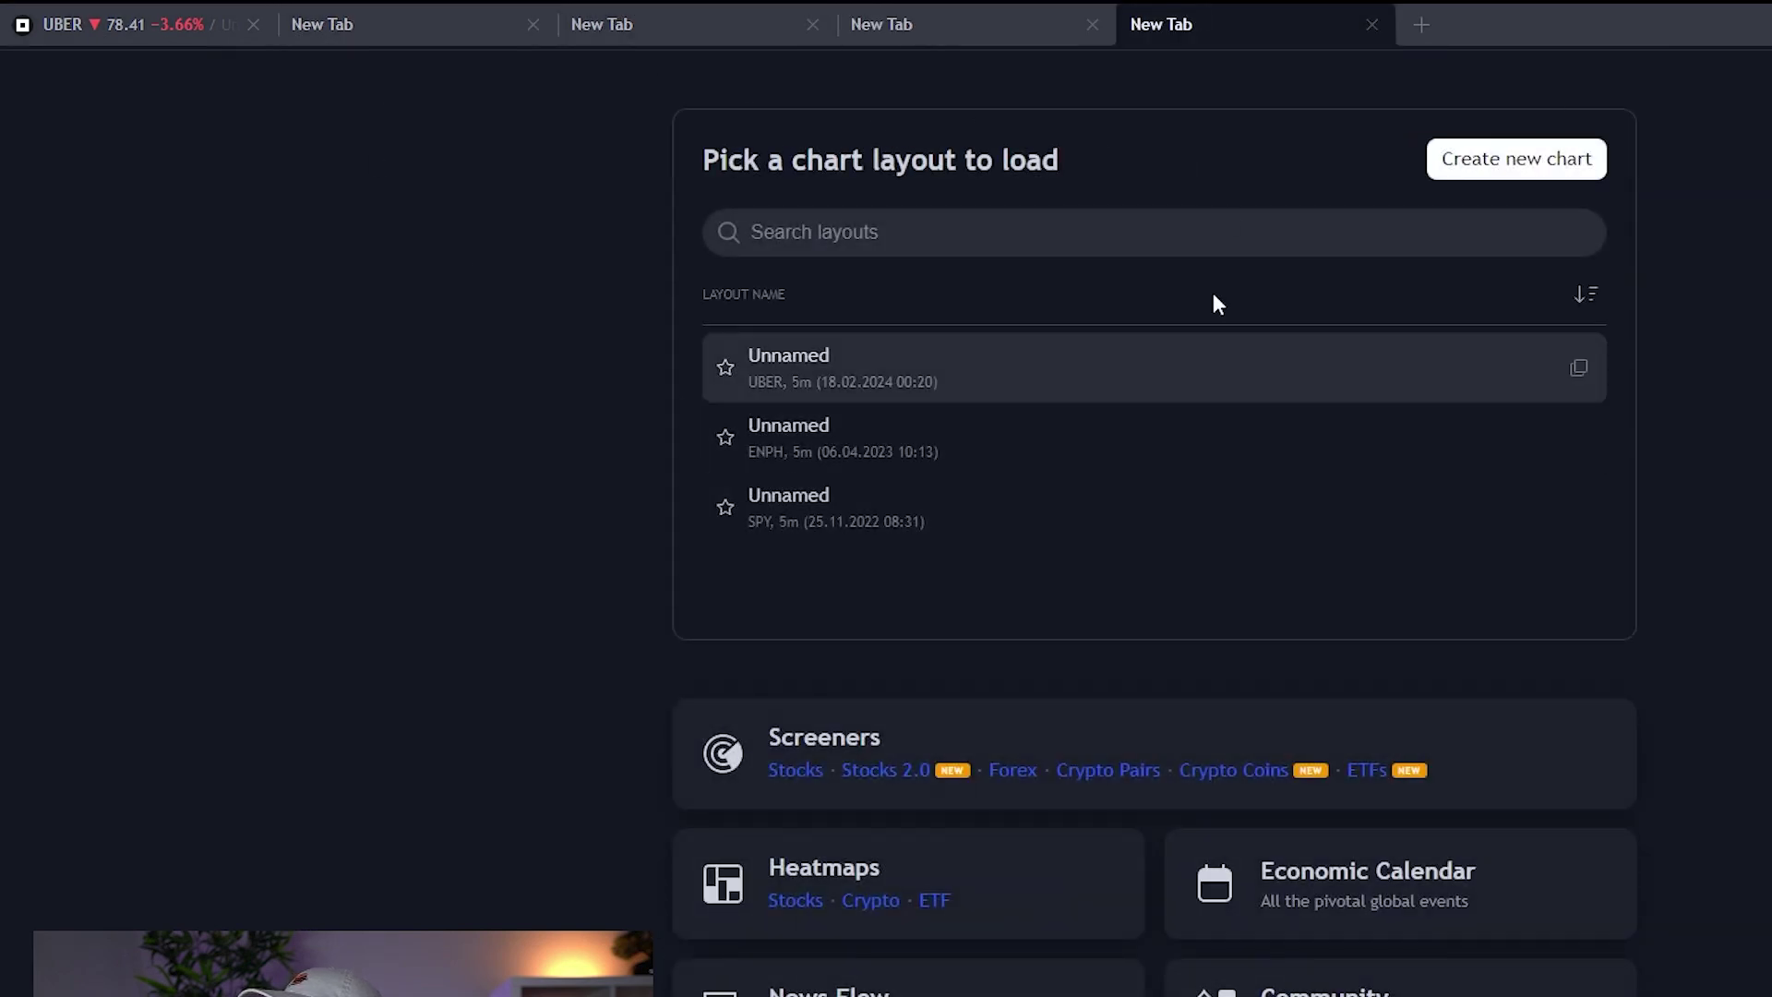
click(866, 384)
click(838, 16)
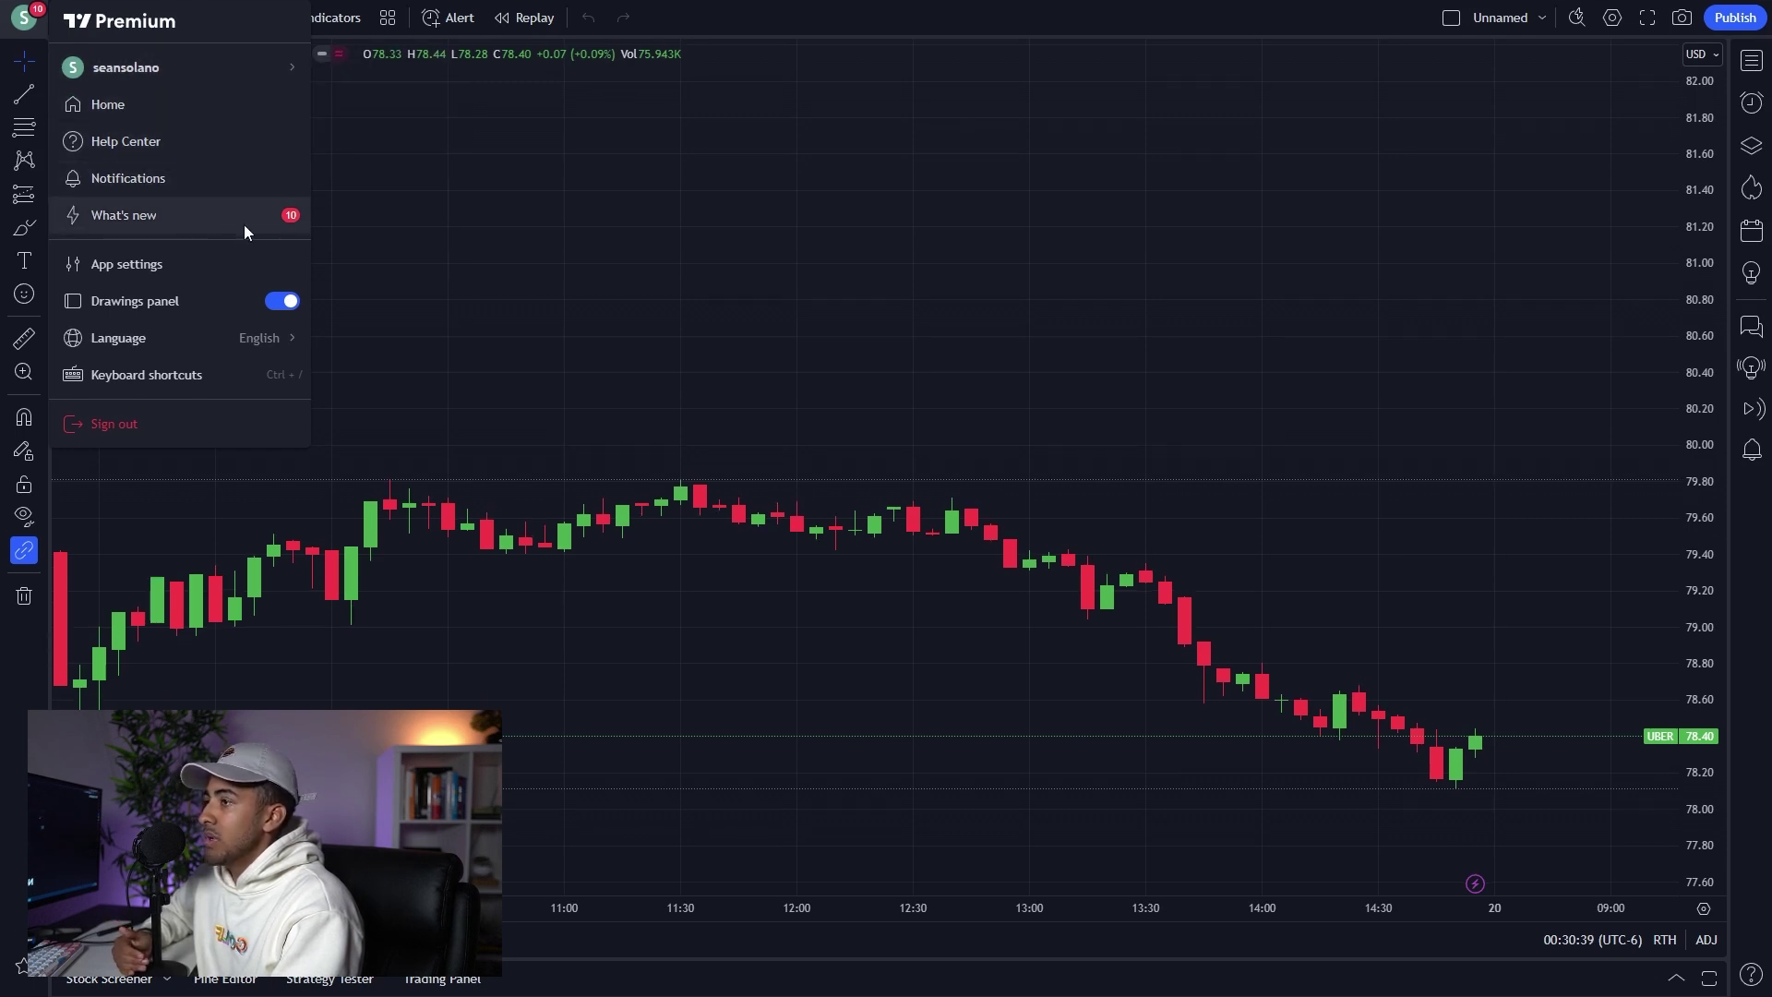
Add Microsoft Corporation (MSFT, NASDAQ) as a comparison symbol on the Uber chart.
click(37, 28)
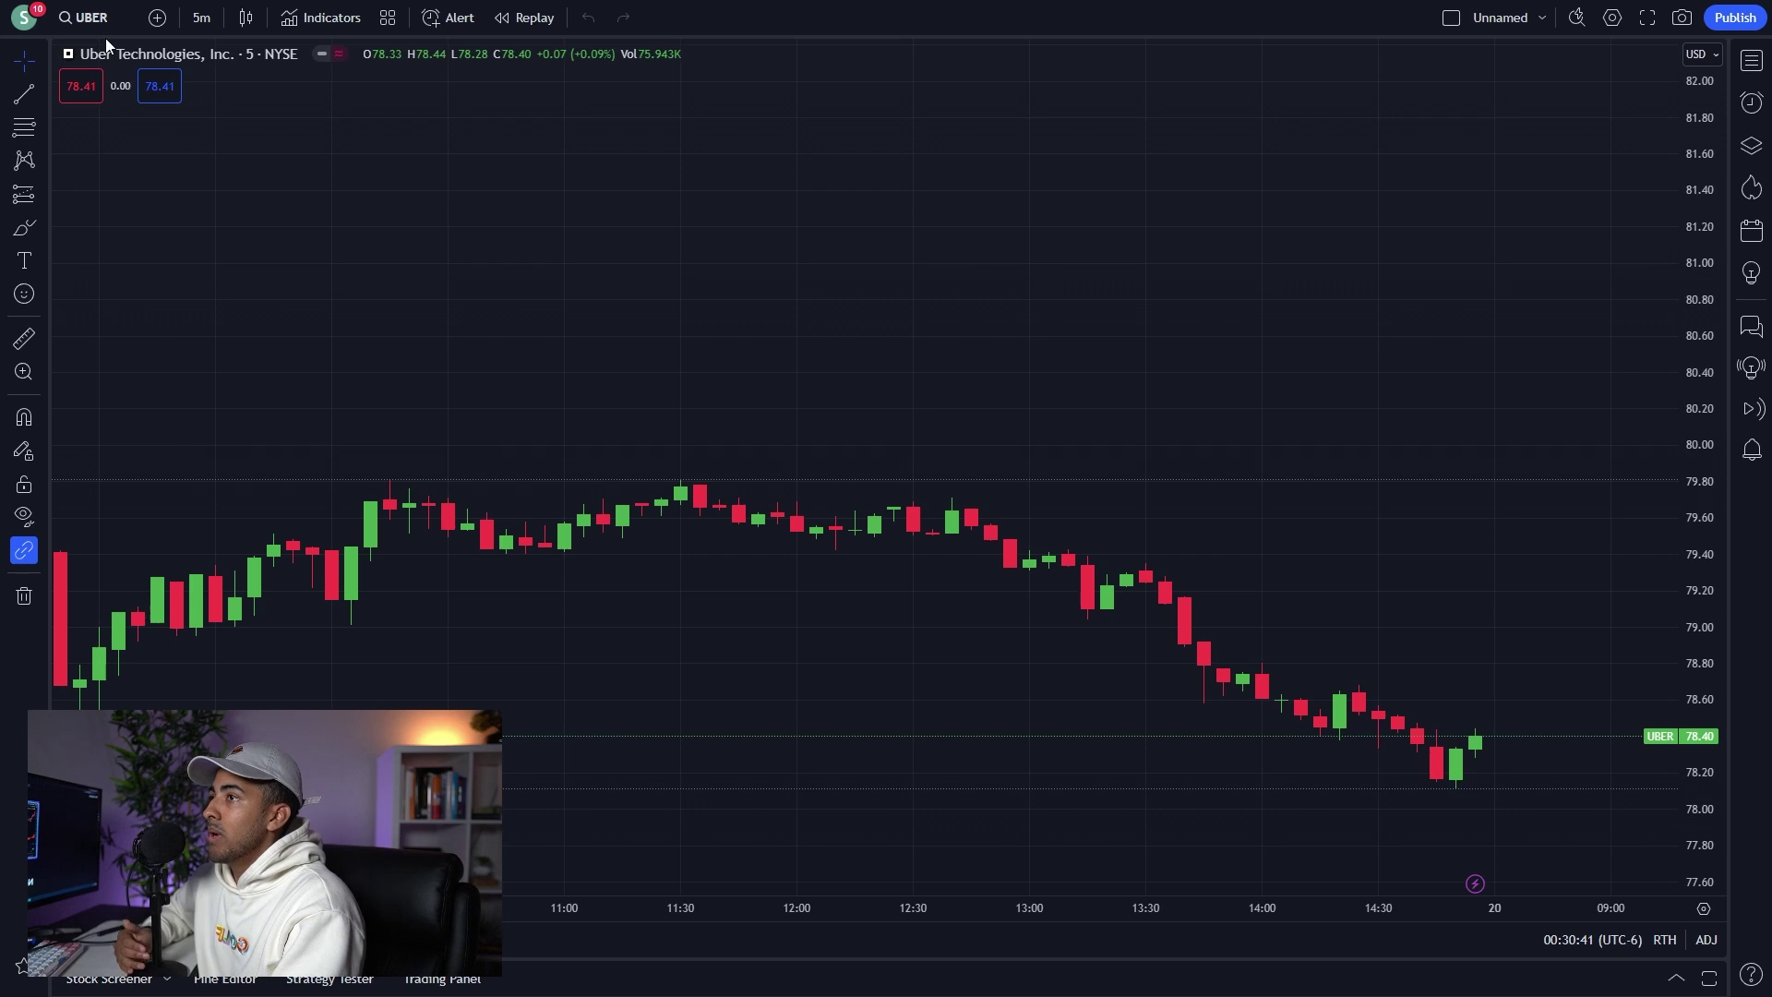
click(158, 19)
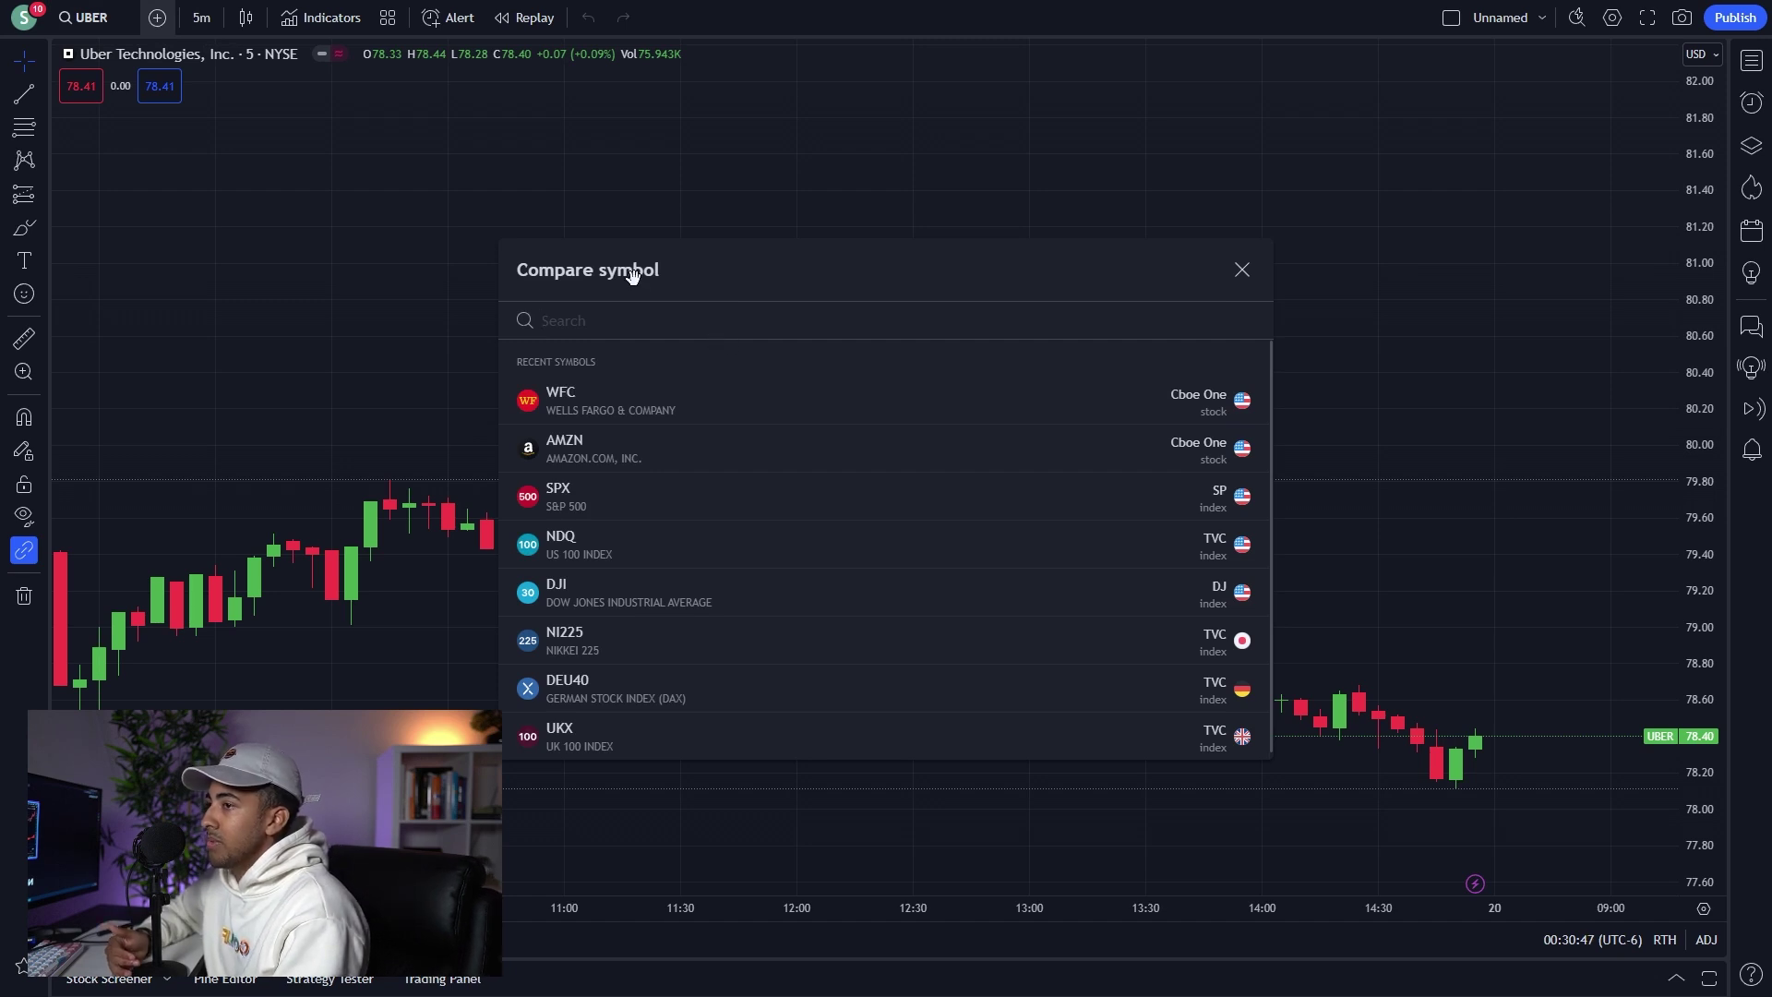
drag(627, 270, 505, 207)
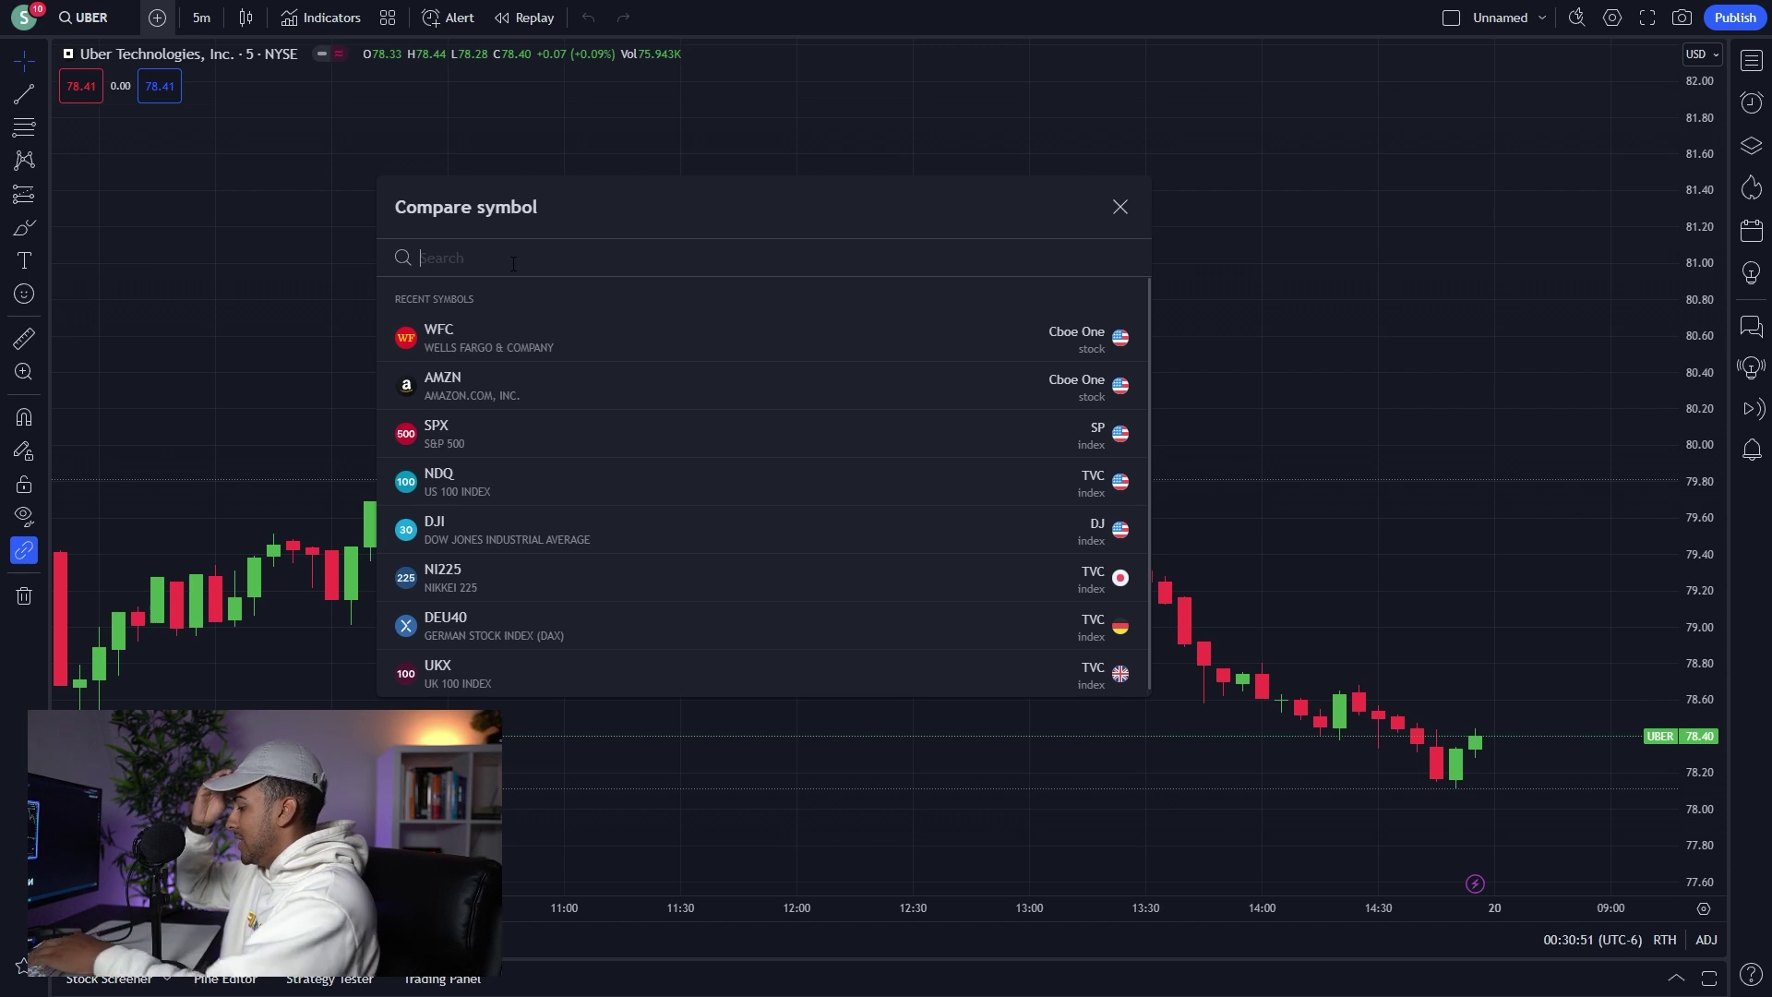
text(MSFT)
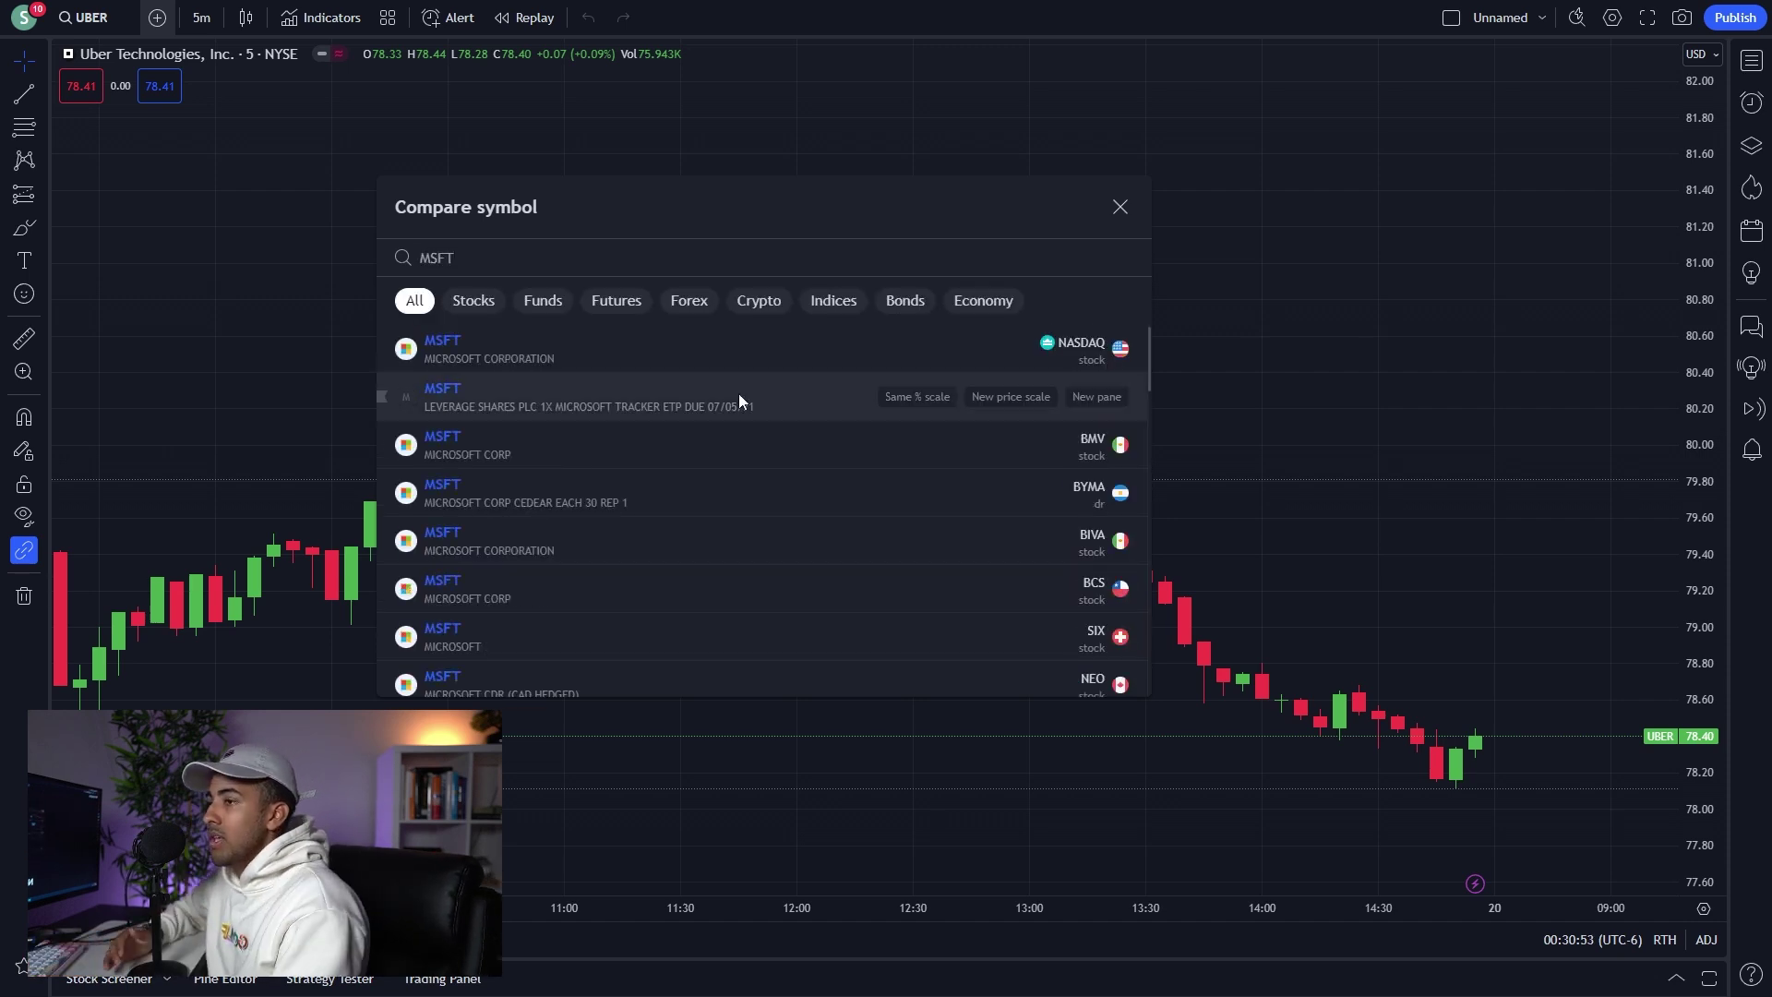
click(725, 348)
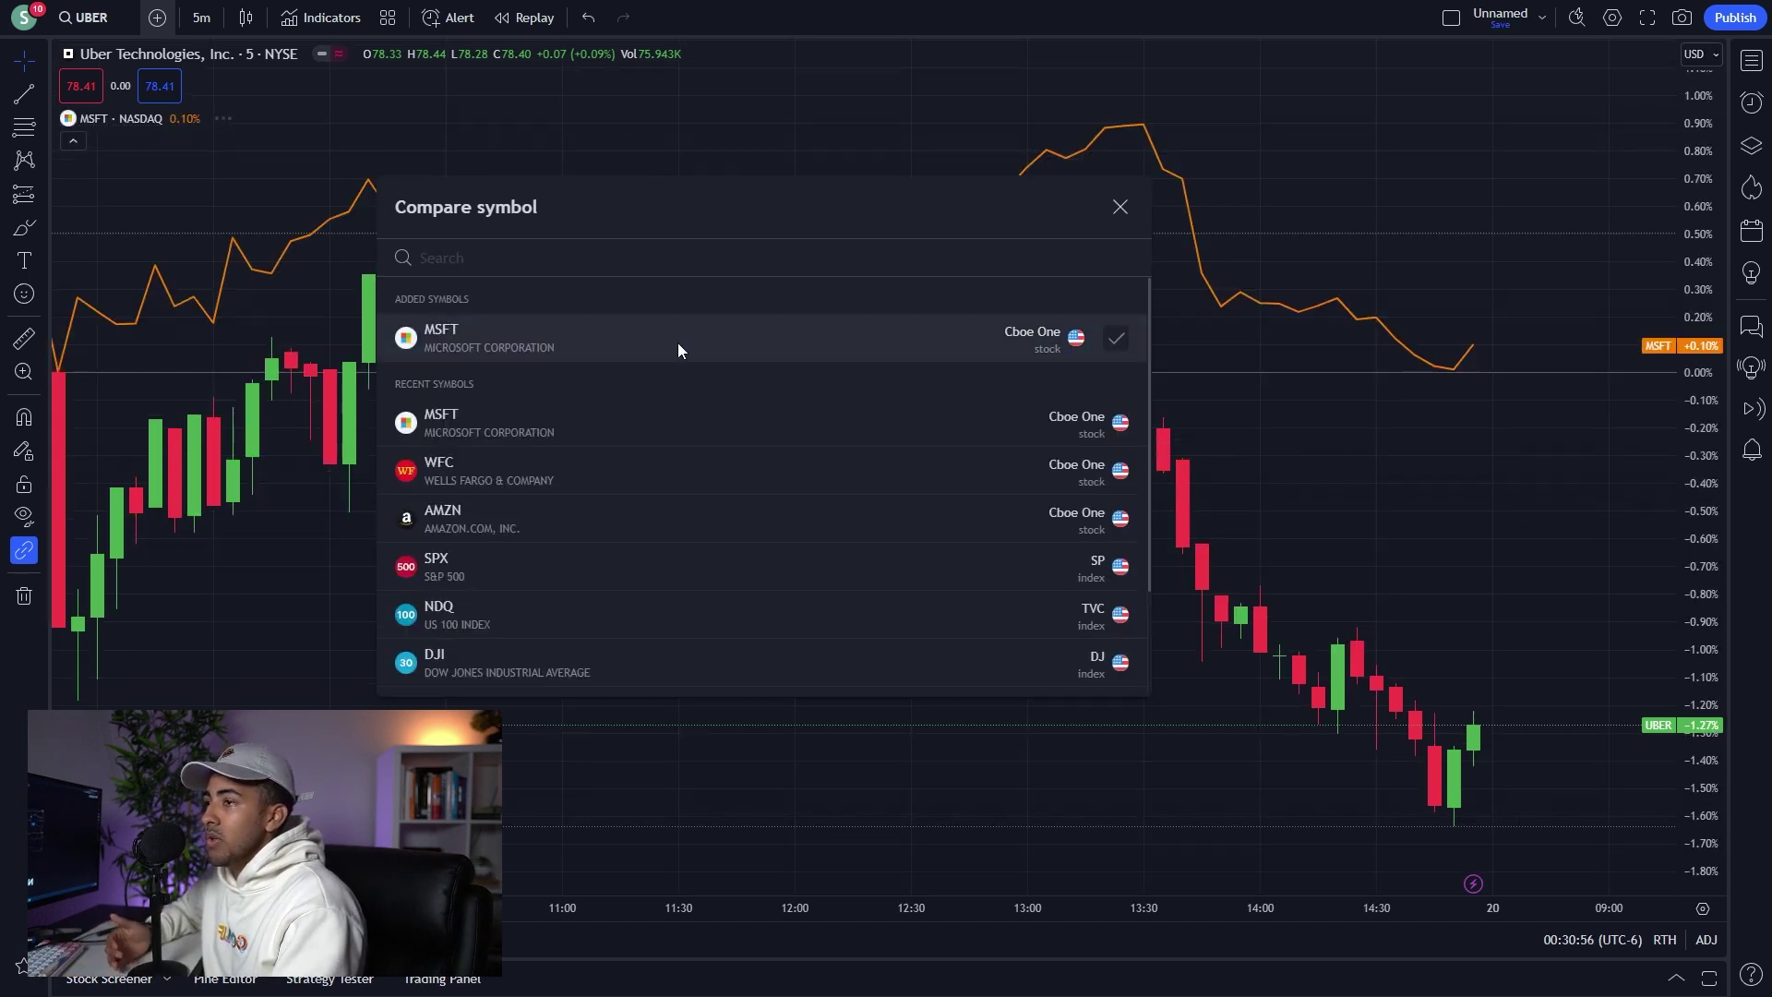
click(1120, 206)
Compare Microsoft's line with the Uber candles over several time spans, and remove the MSFT comparison.
scroll(554, 415, down, 3)
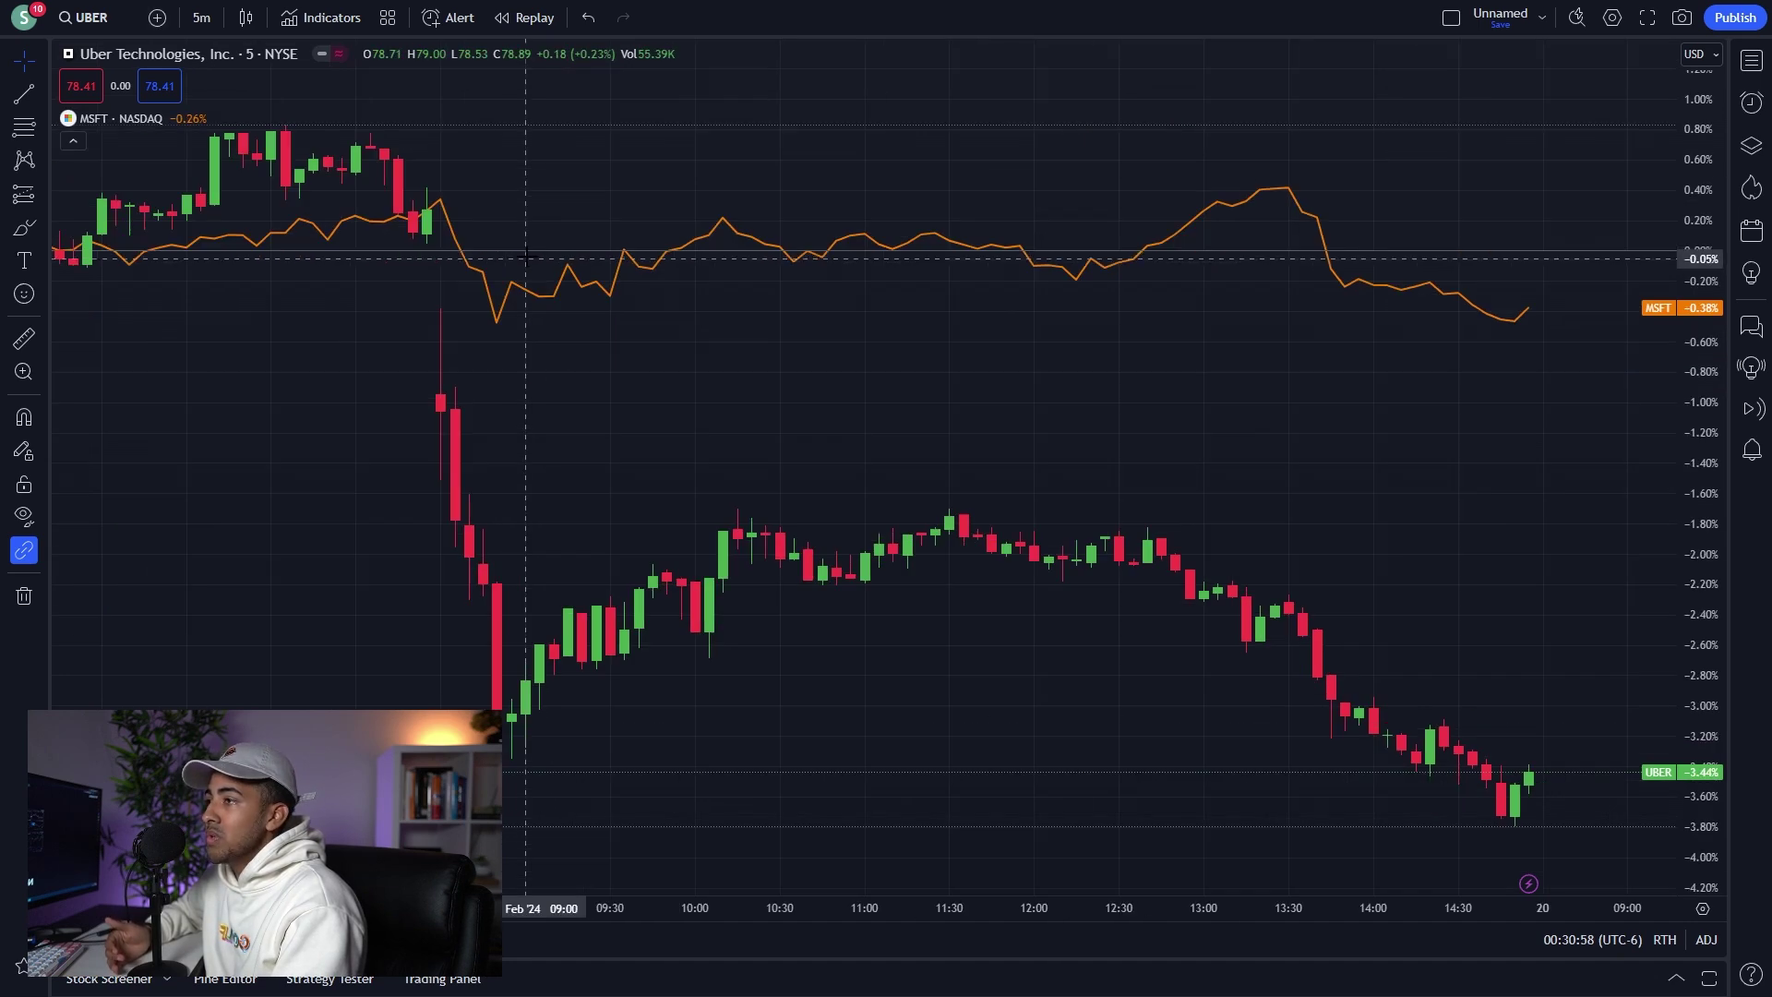
scroll(704, 363, down, 5)
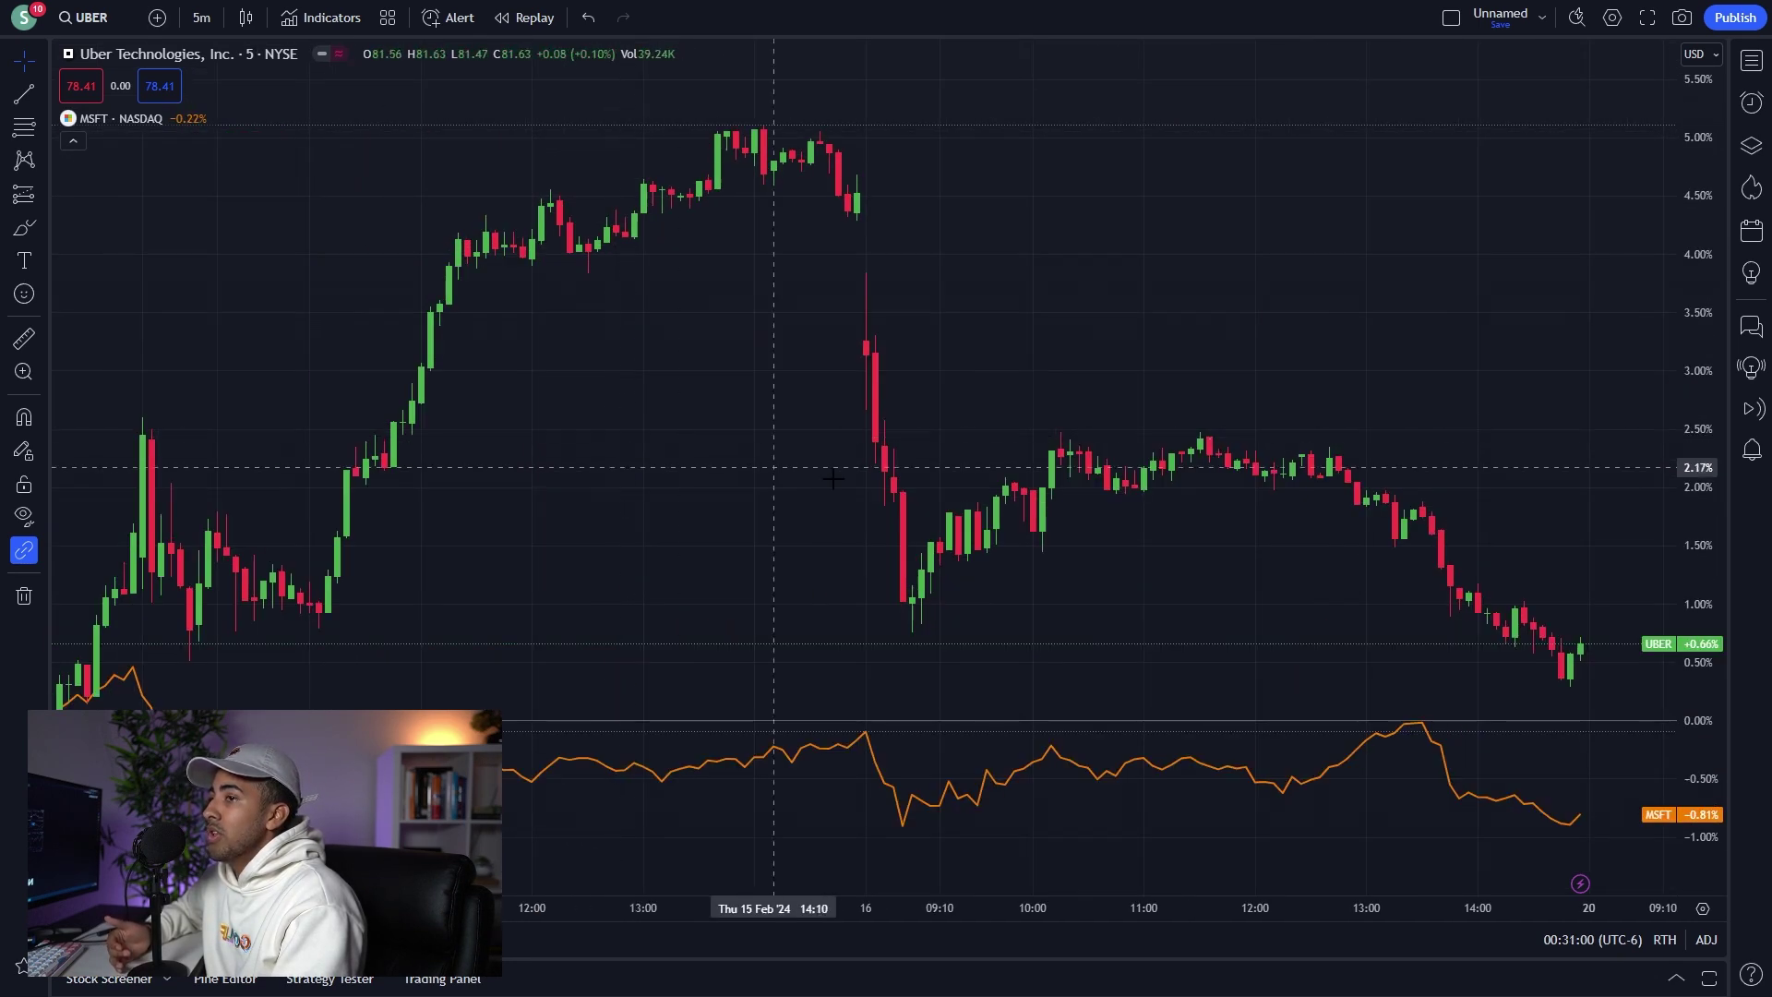
scroll(1227, 574, up, 5)
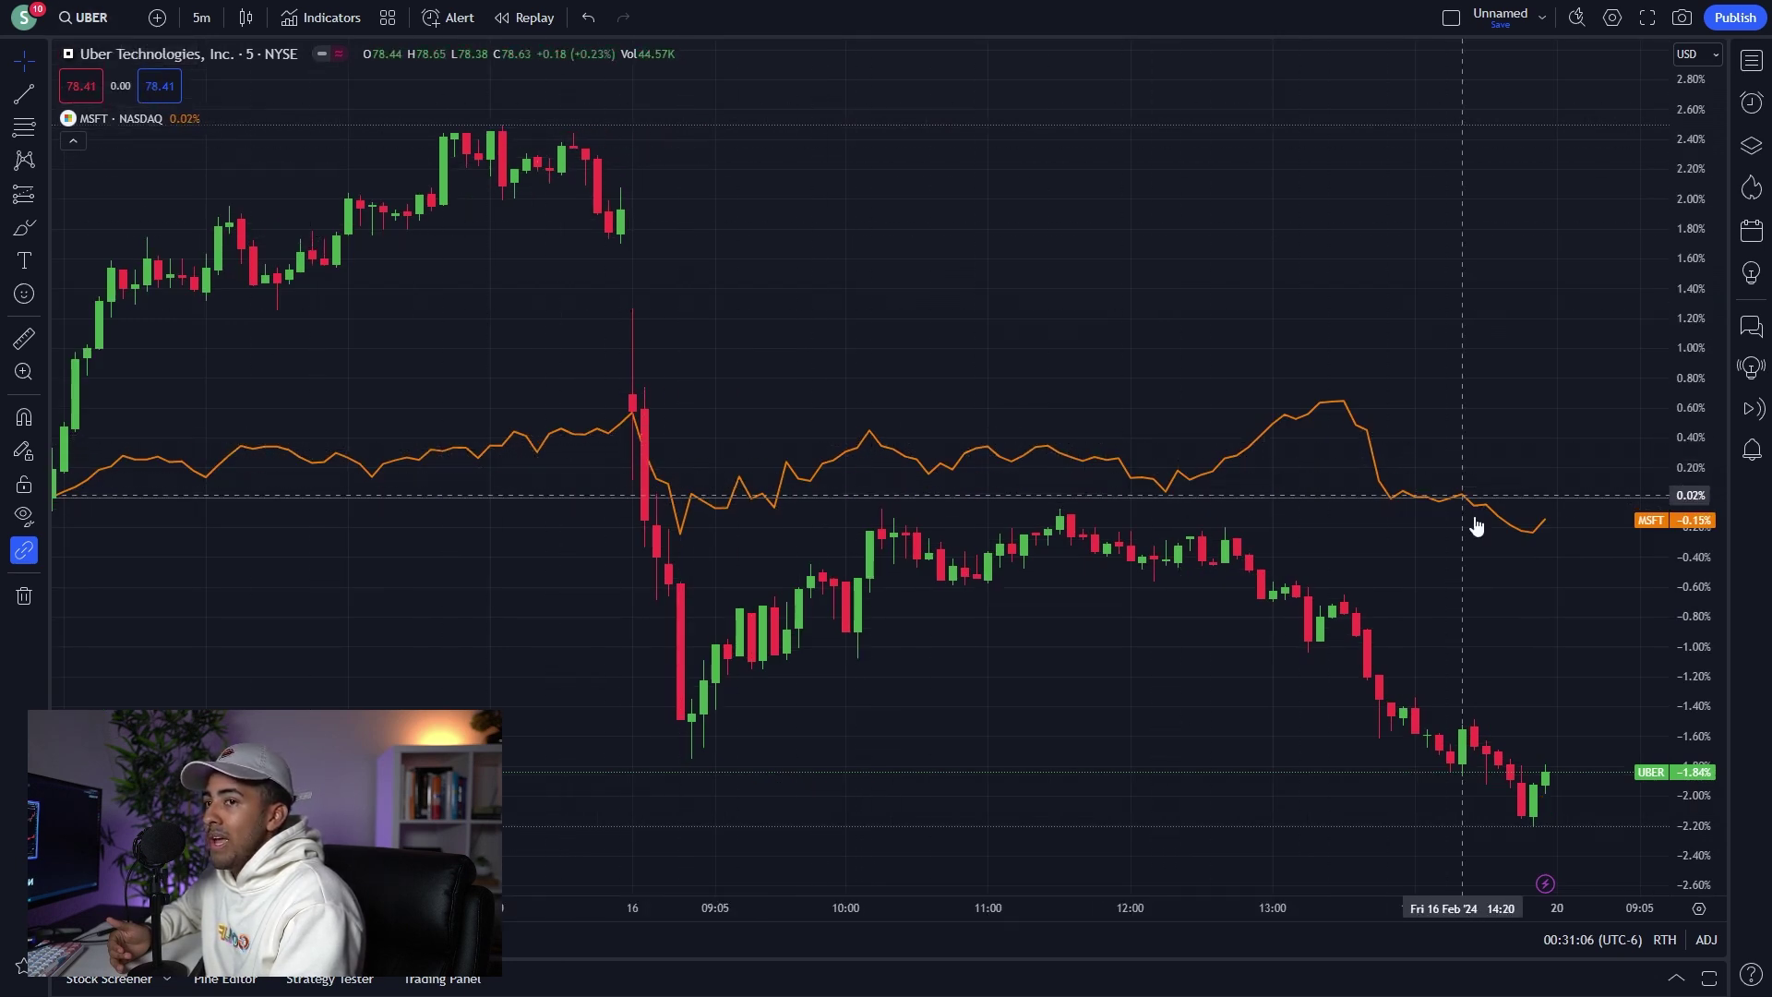
scroll(1504, 618, down, 5)
scroll(1504, 618, down, 3)
scroll(1310, 632, up, 6)
scroll(1313, 633, up, 3)
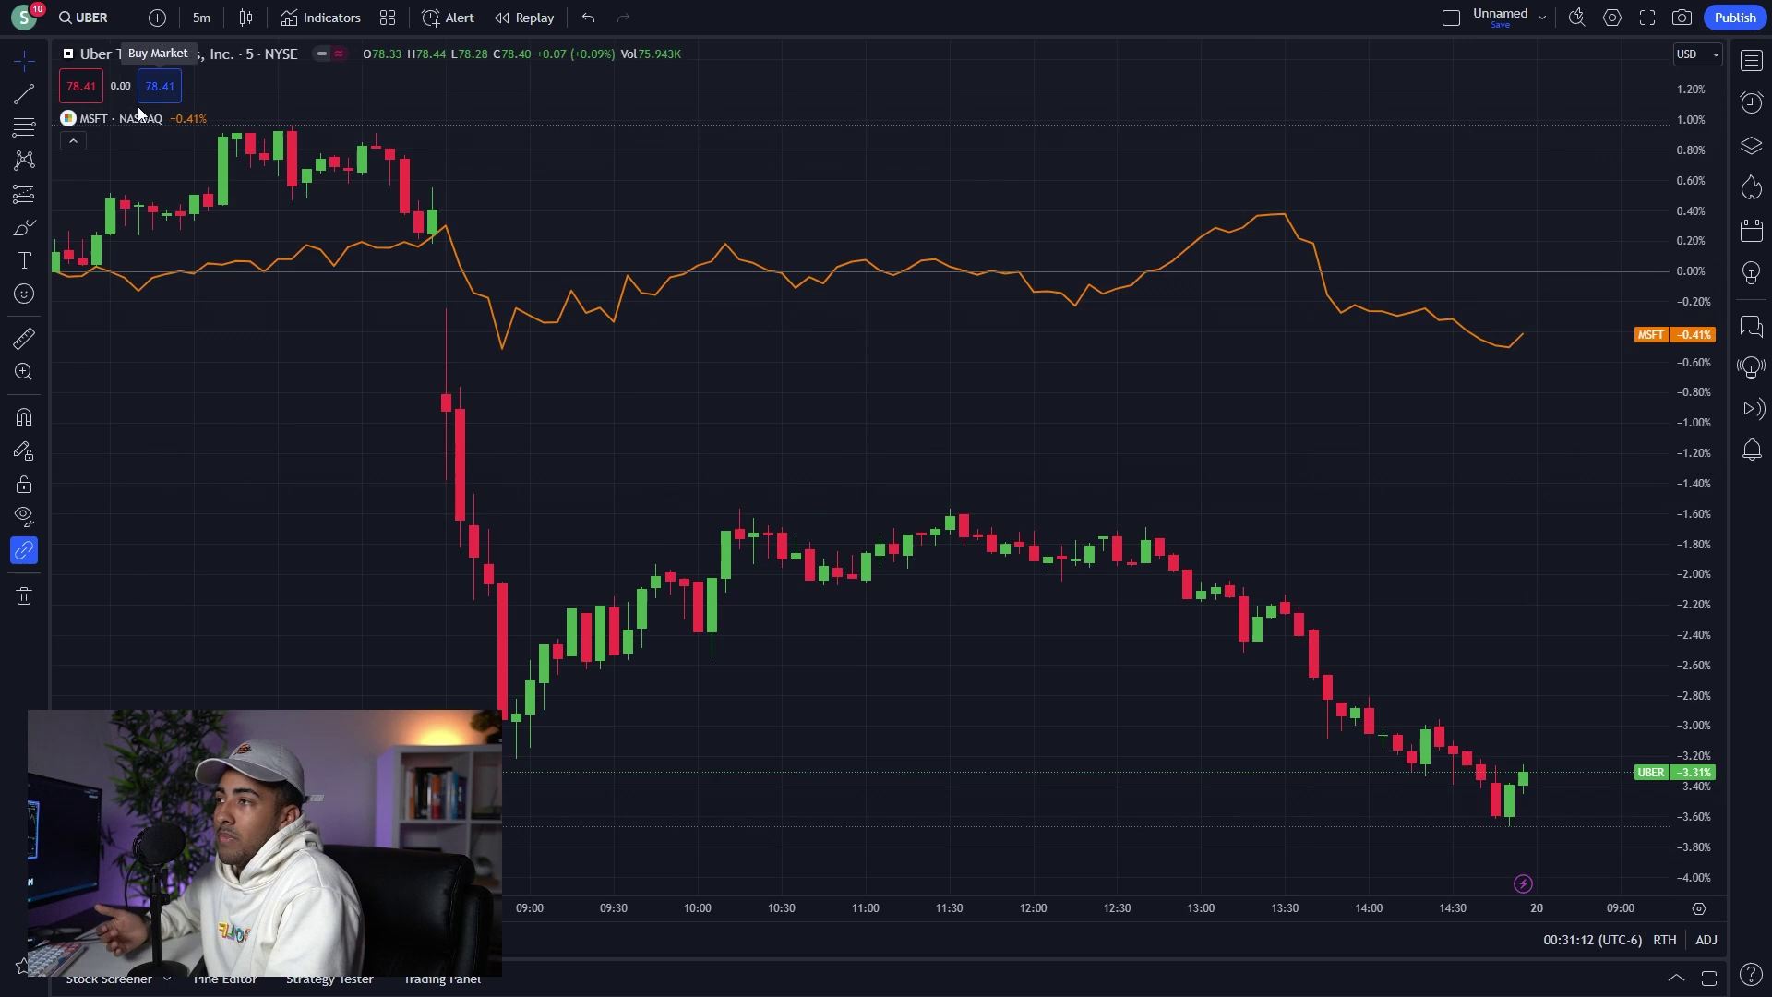
click(267, 118)
Set the Uber chart's interval to 1 week and look over the longer price history.
click(197, 18)
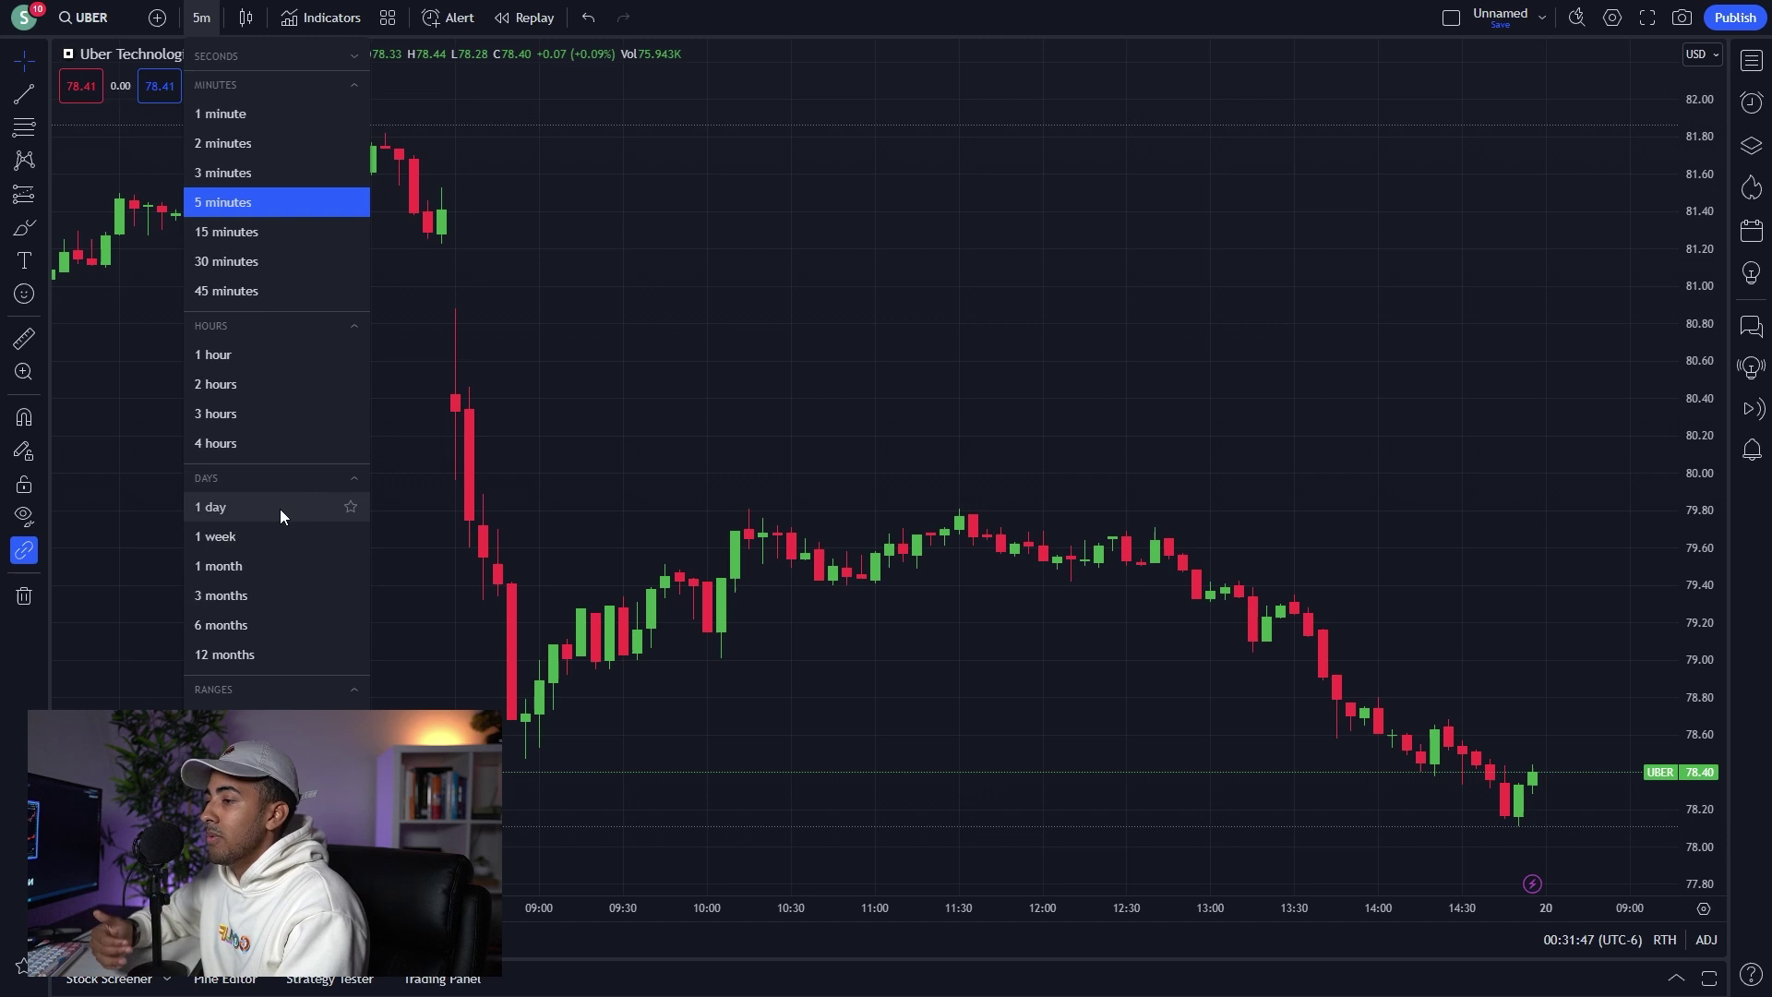
click(271, 536)
scroll(1385, 560, down, 3)
scroll(1088, 506, up, 5)
drag(1068, 558, 1299, 577)
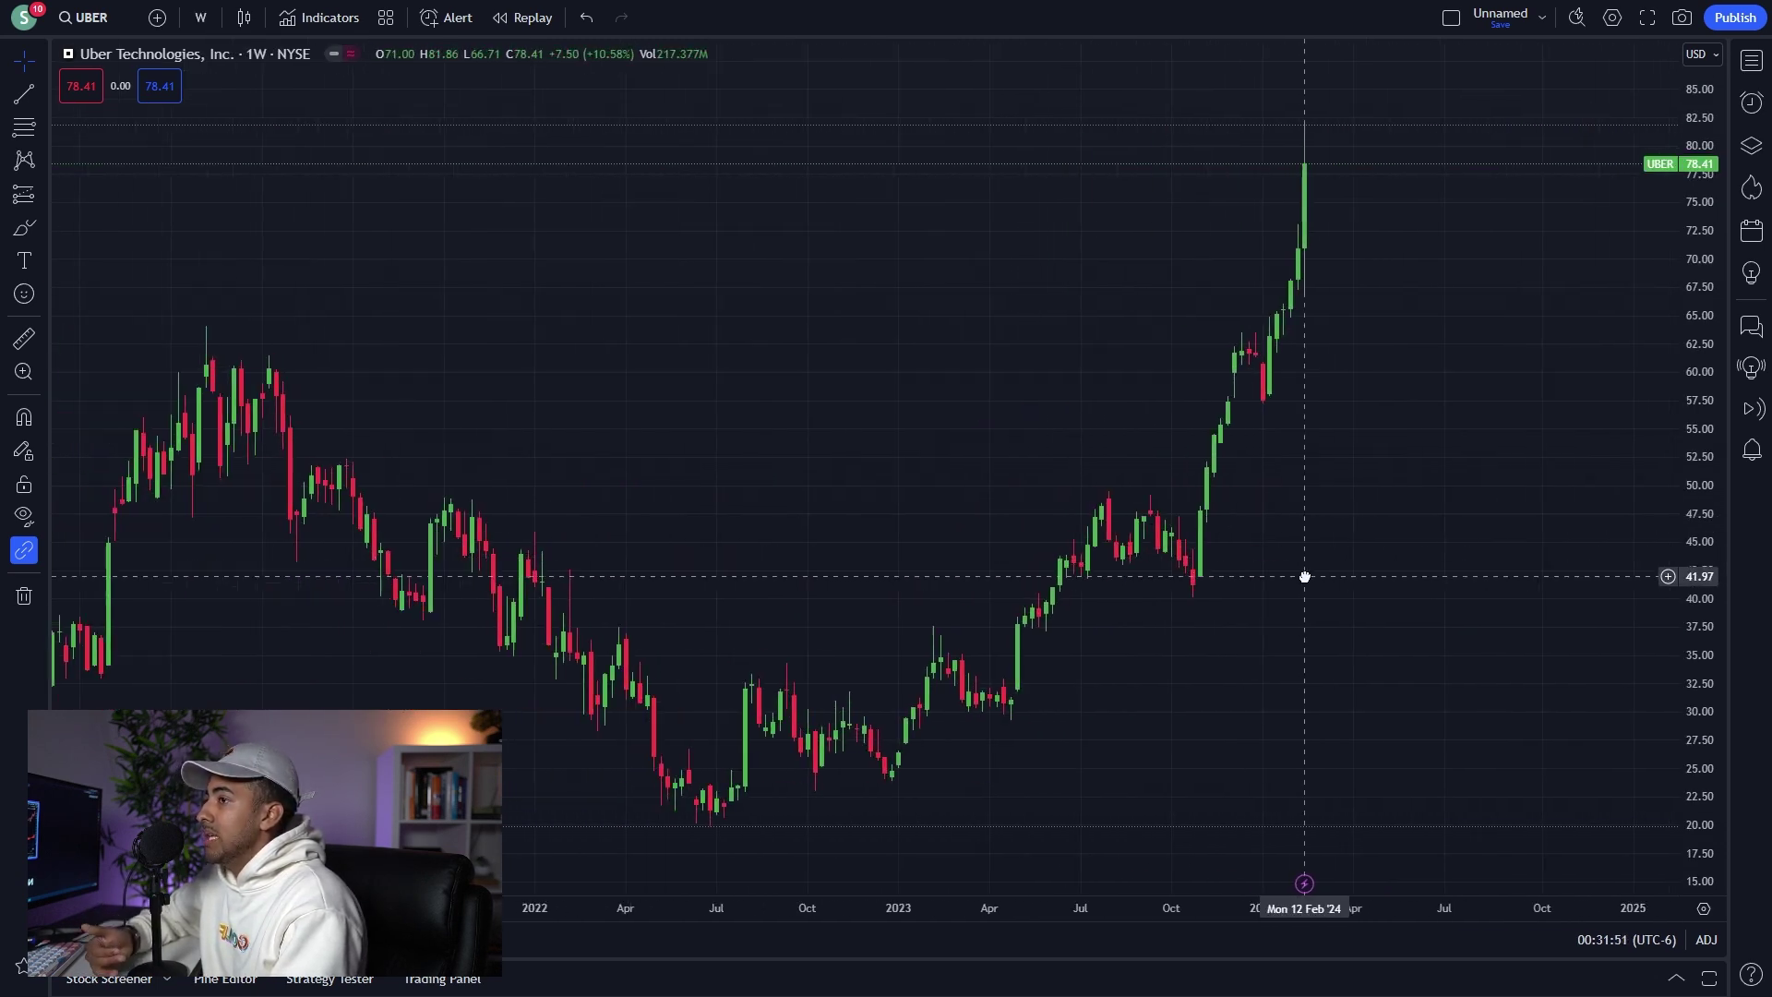
Change the chart interval to 1 day and after that to 1 hour.
click(200, 18)
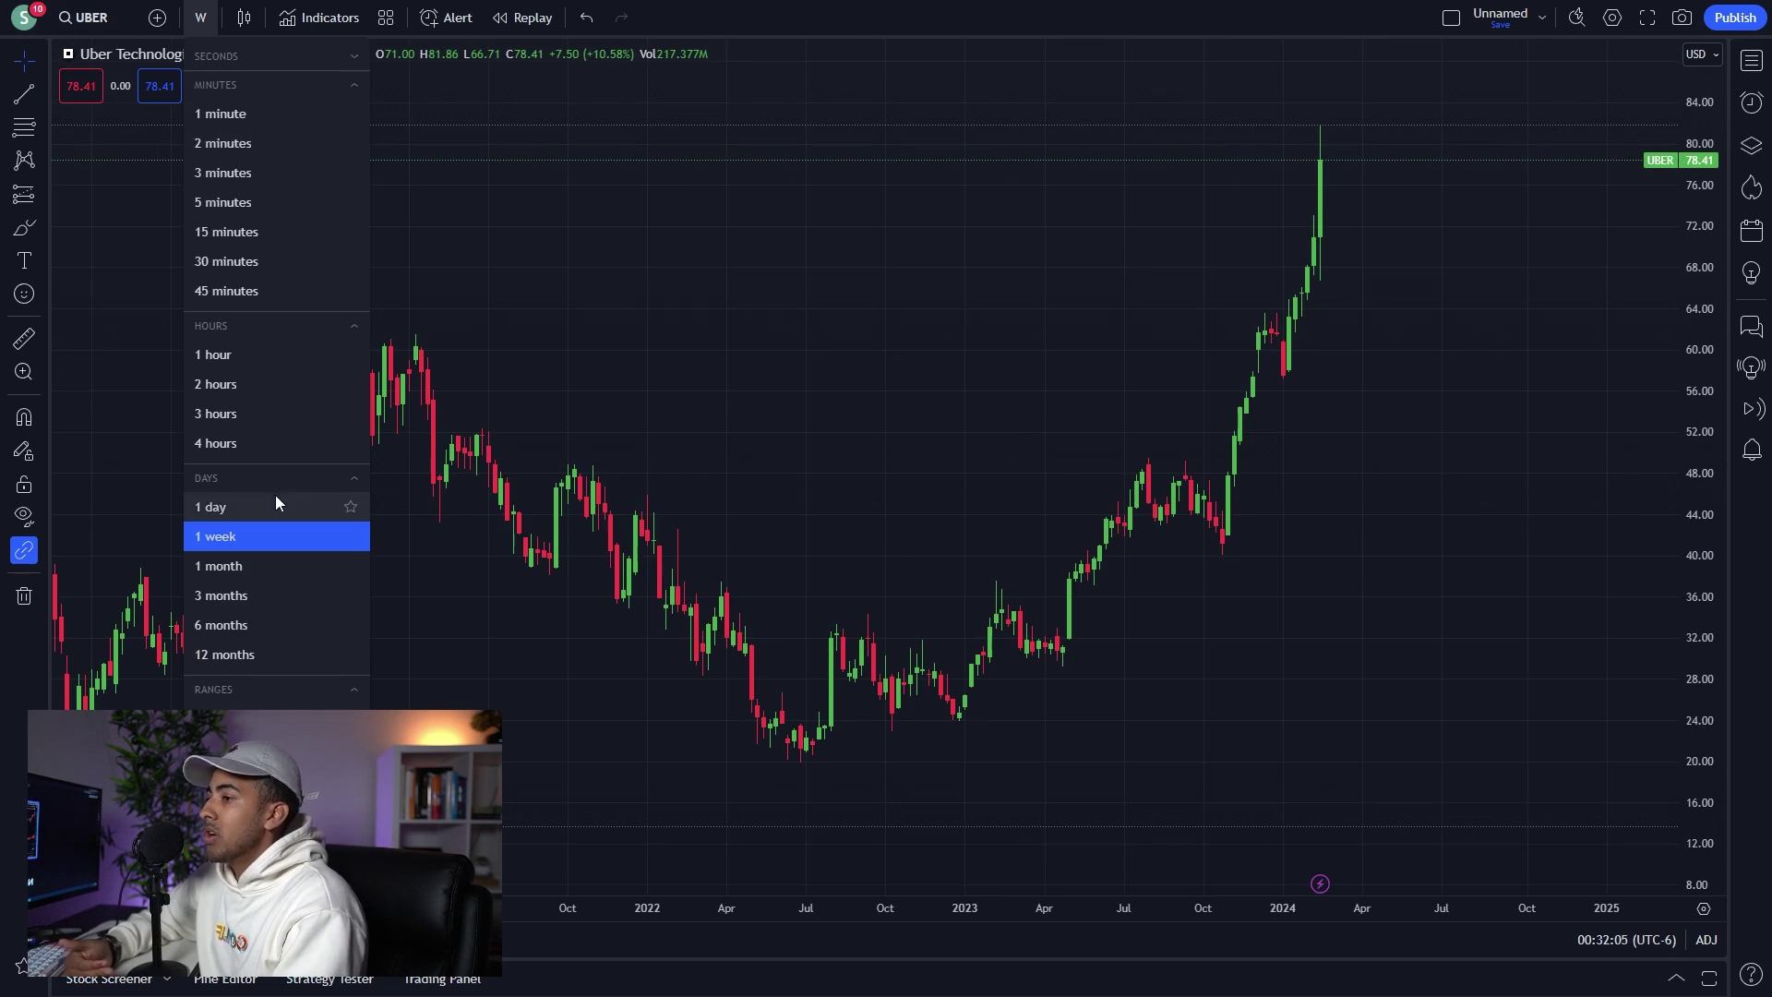
click(275, 503)
click(201, 18)
click(226, 365)
scroll(872, 461, up, 4)
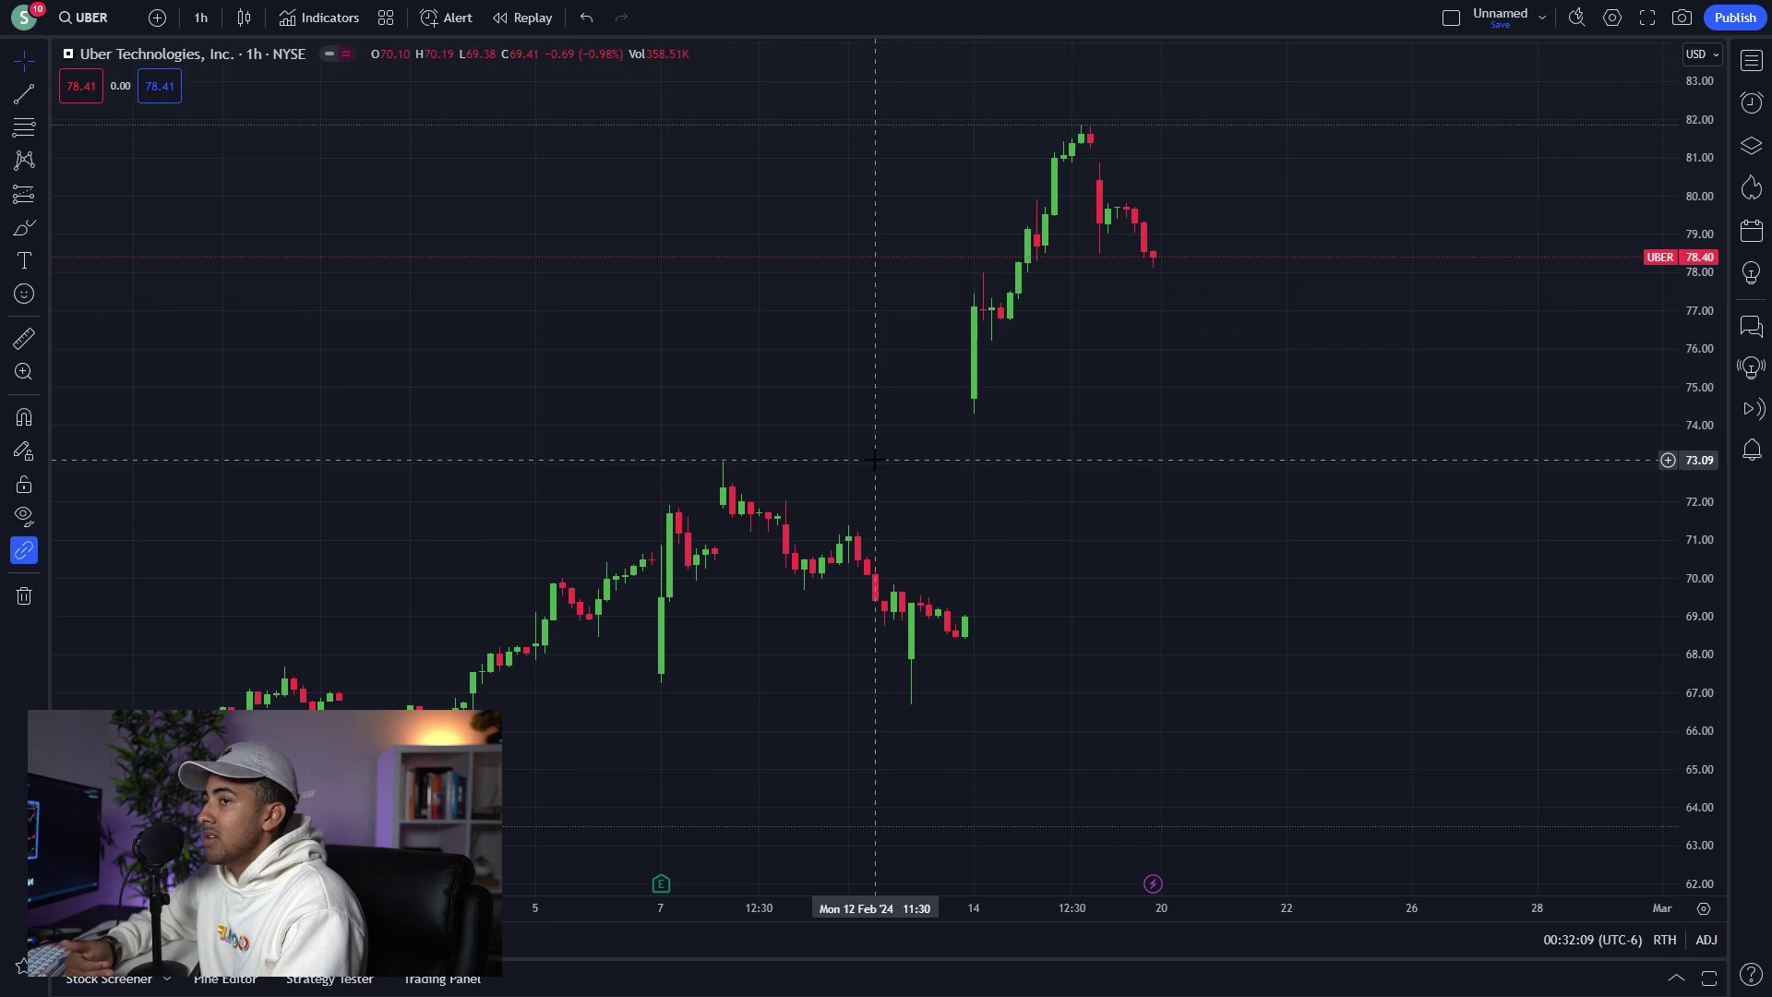
Work down through the chart intervals from 1 week to 1 hour, 15 minutes and 5 minutes.
click(200, 18)
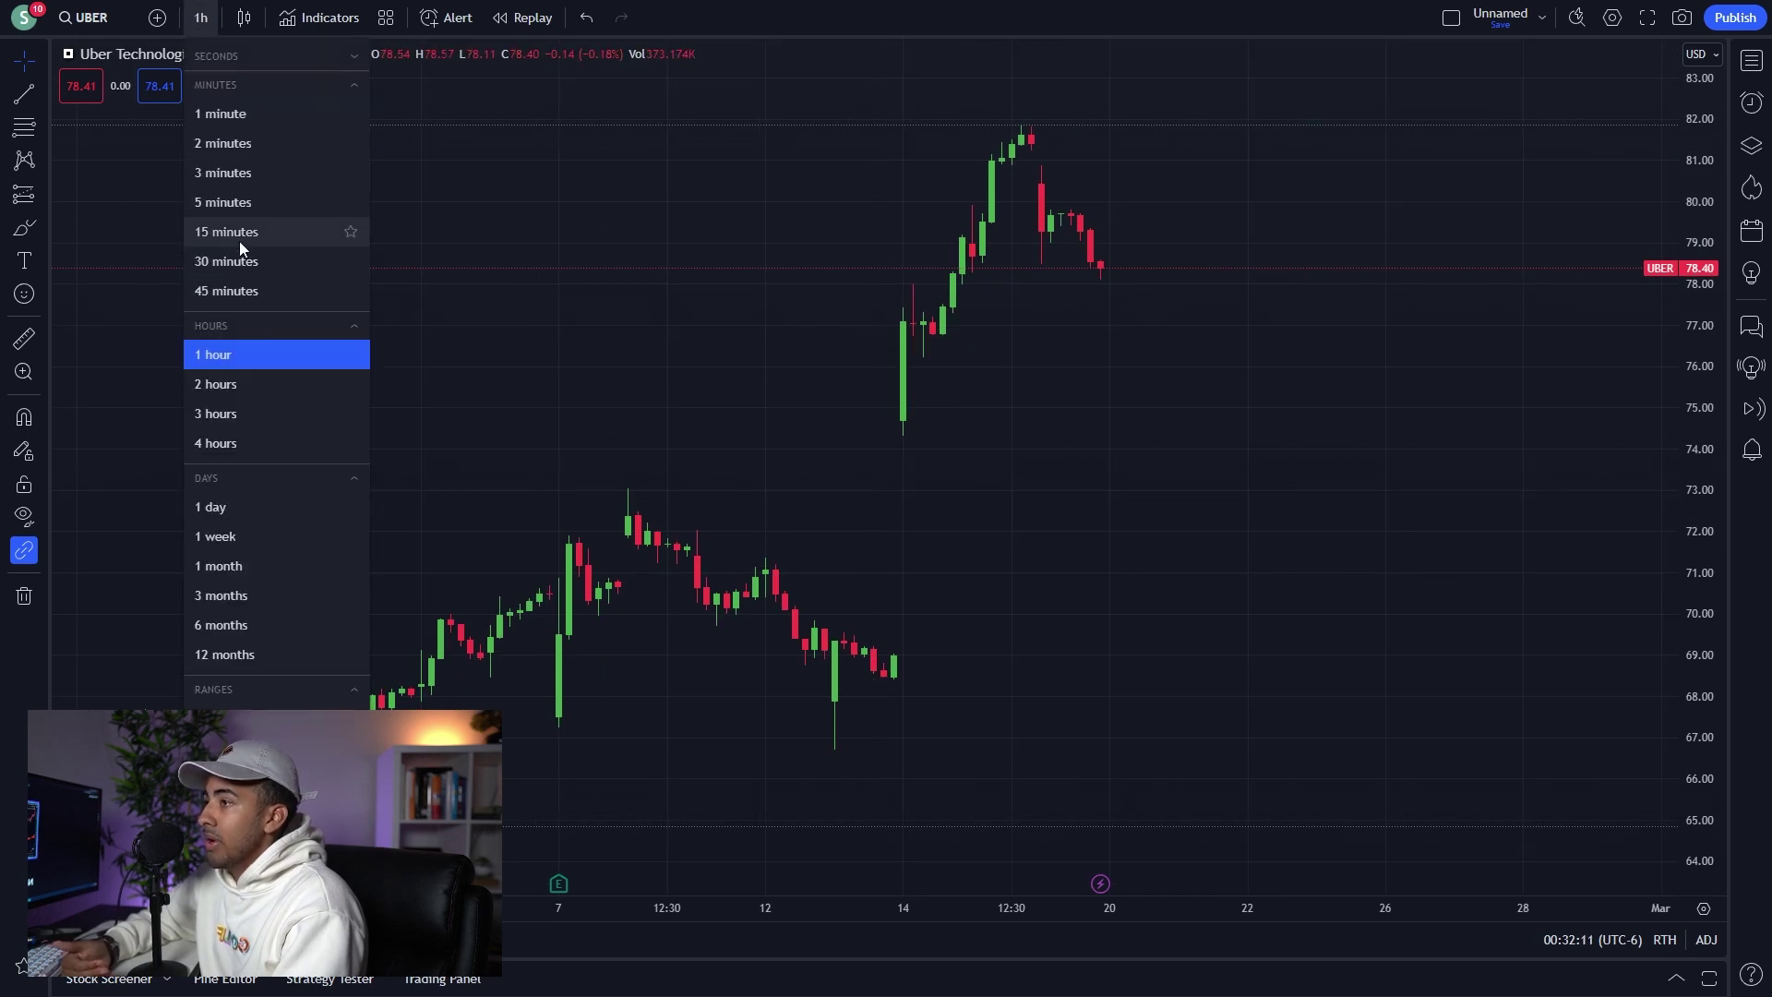
click(260, 532)
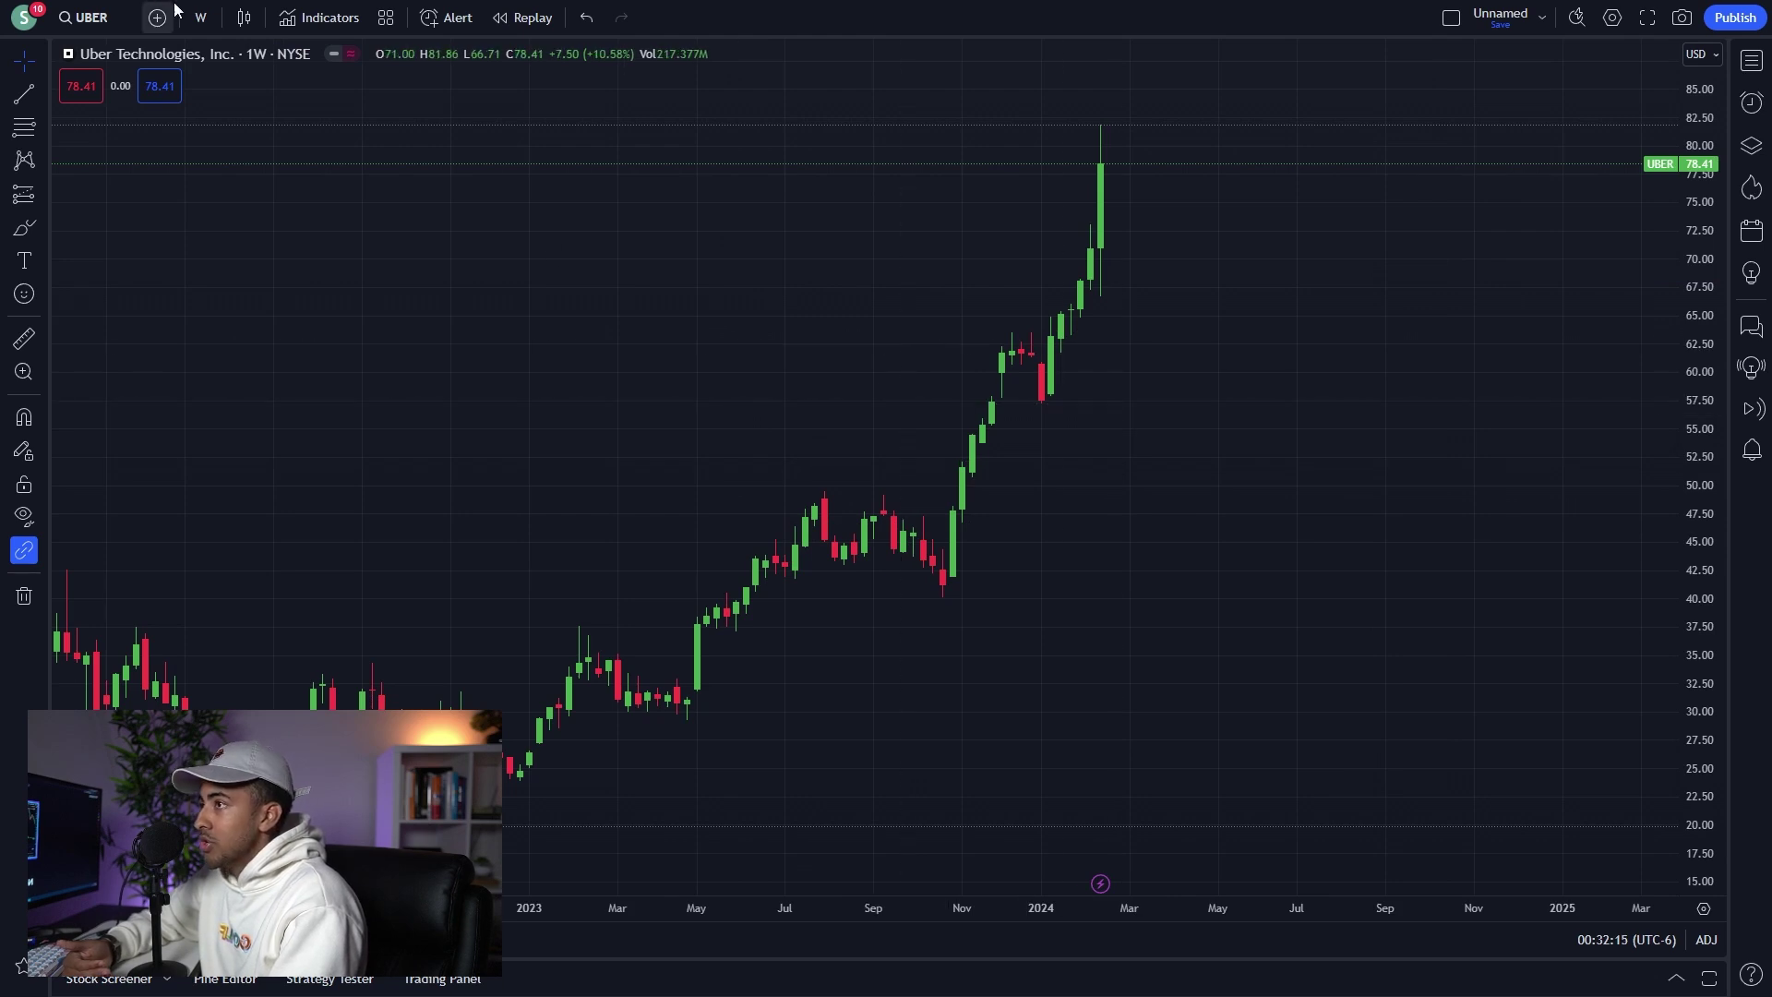
click(200, 17)
click(240, 347)
click(203, 17)
click(257, 229)
click(204, 17)
click(245, 196)
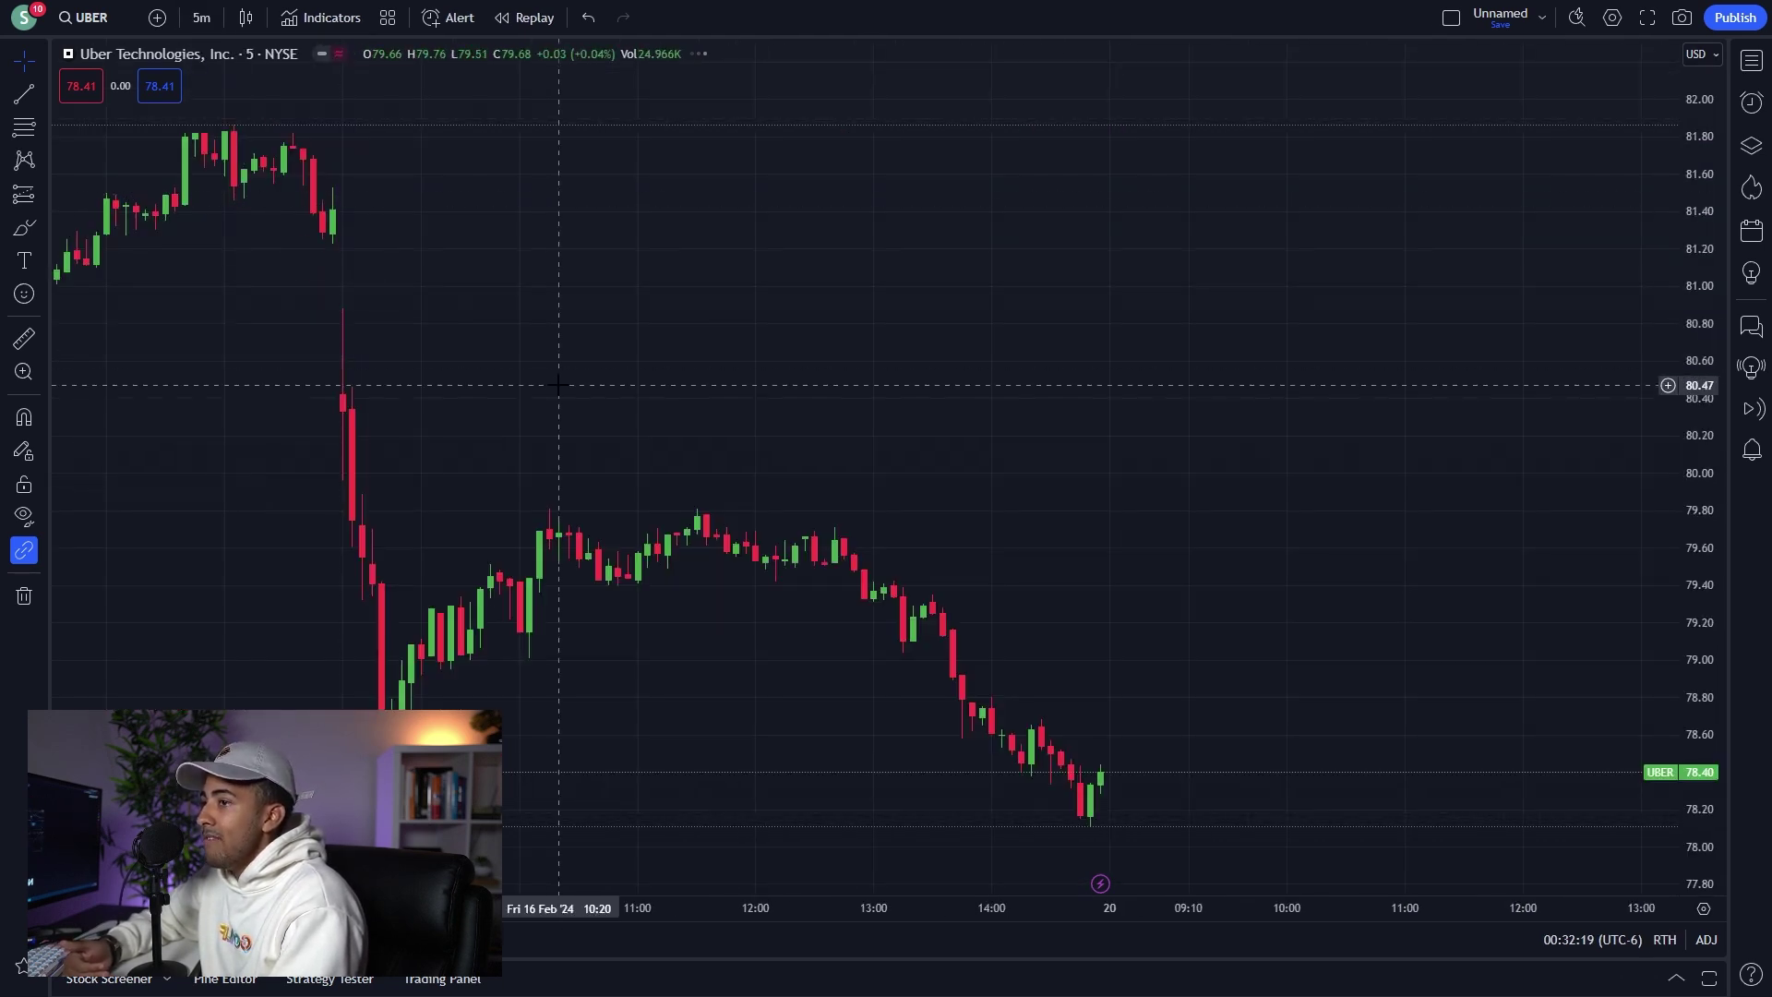
Try the 2-minute chart interval and return to 5 minutes.
click(203, 17)
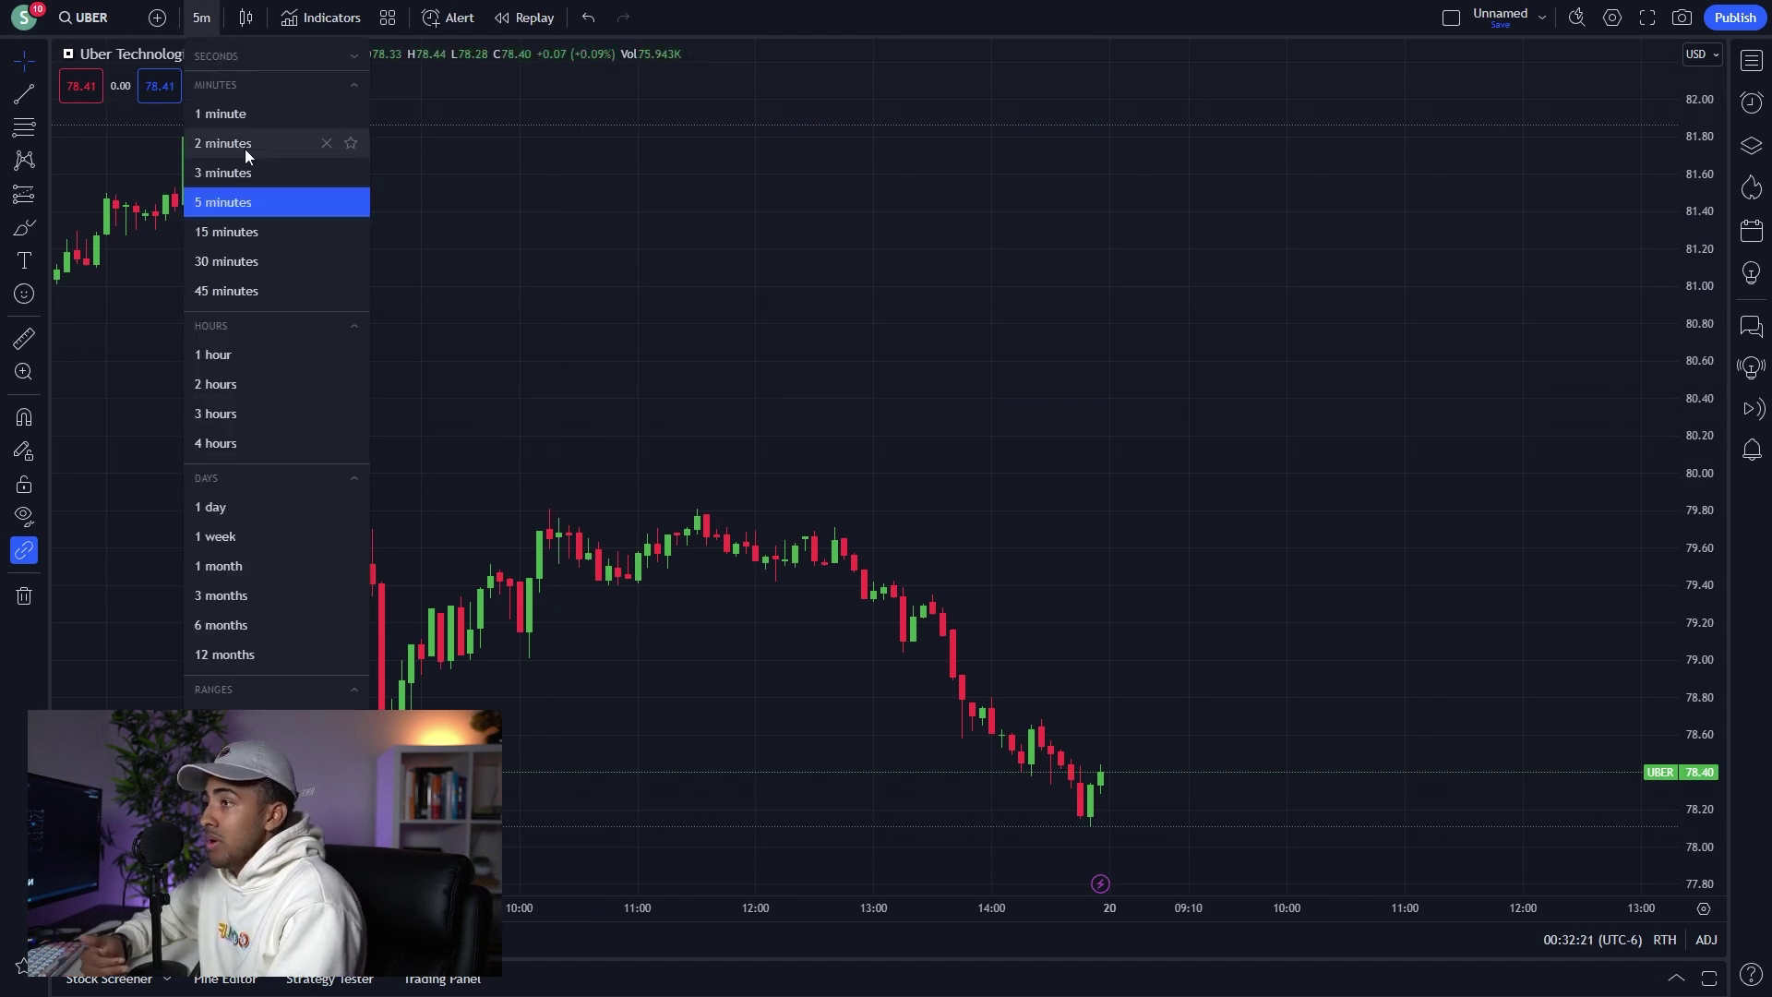
click(243, 144)
click(205, 15)
click(231, 202)
Step the chart interval through 1 hour and 15 minutes back down to 5 minutes.
click(216, 24)
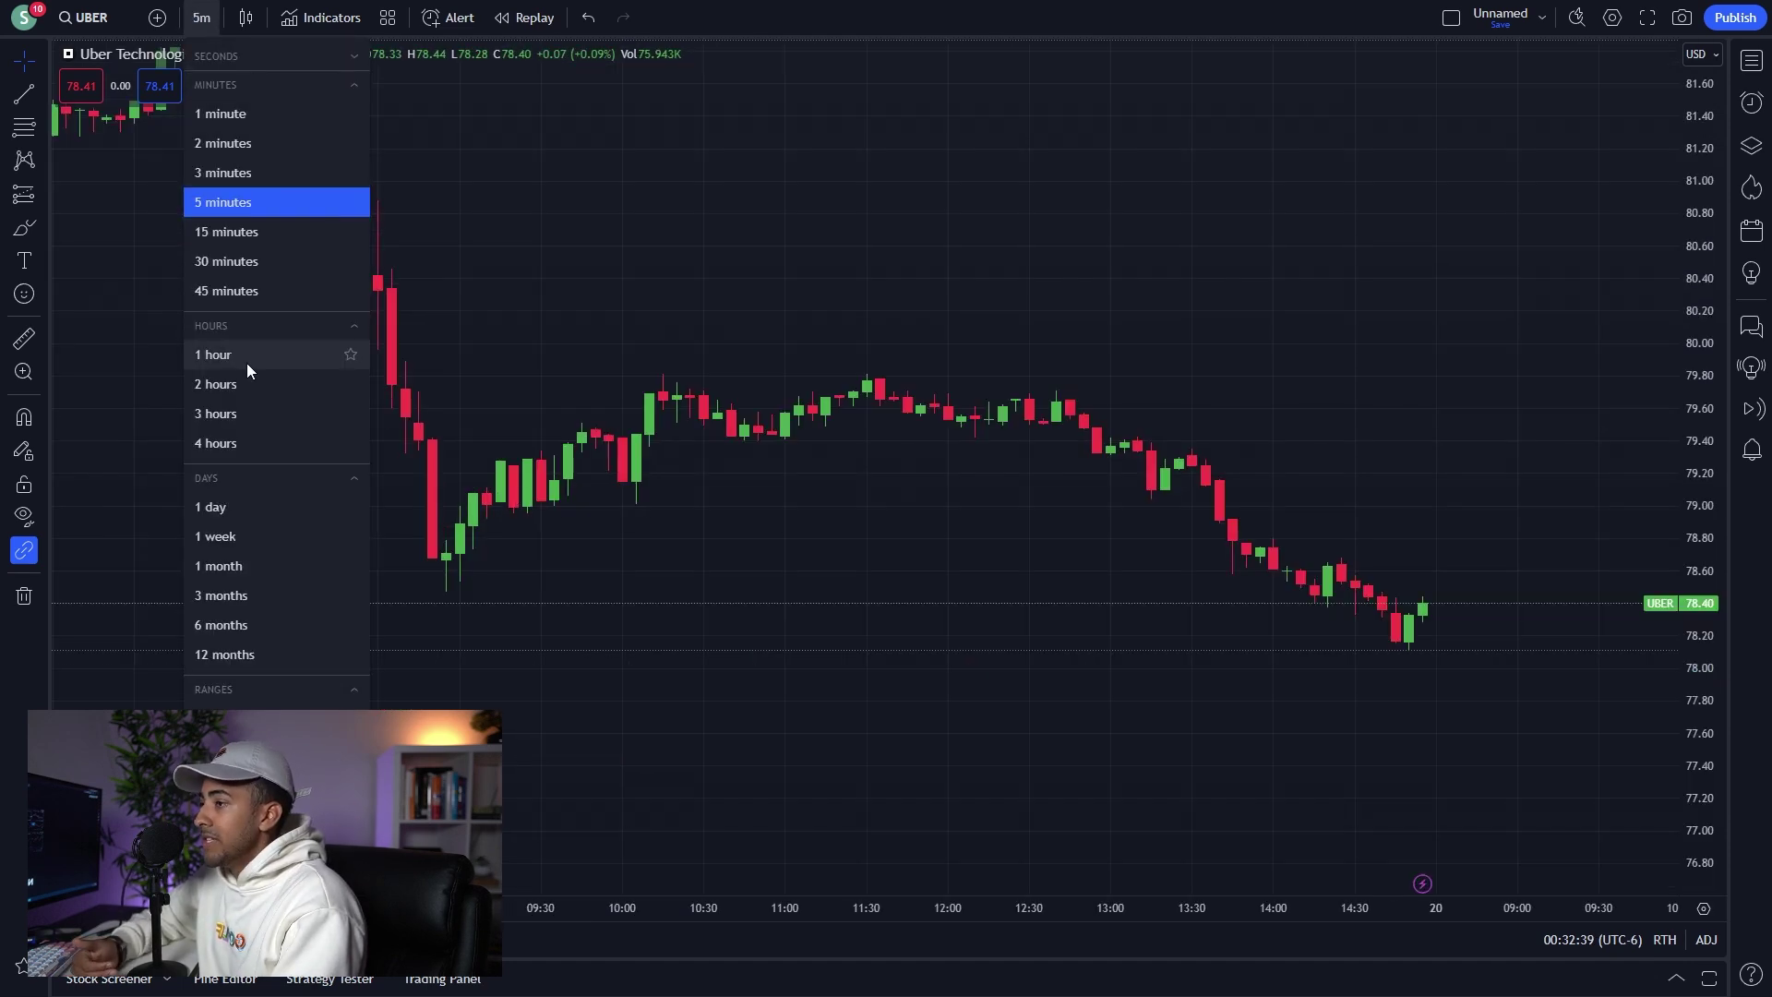
click(247, 363)
click(201, 18)
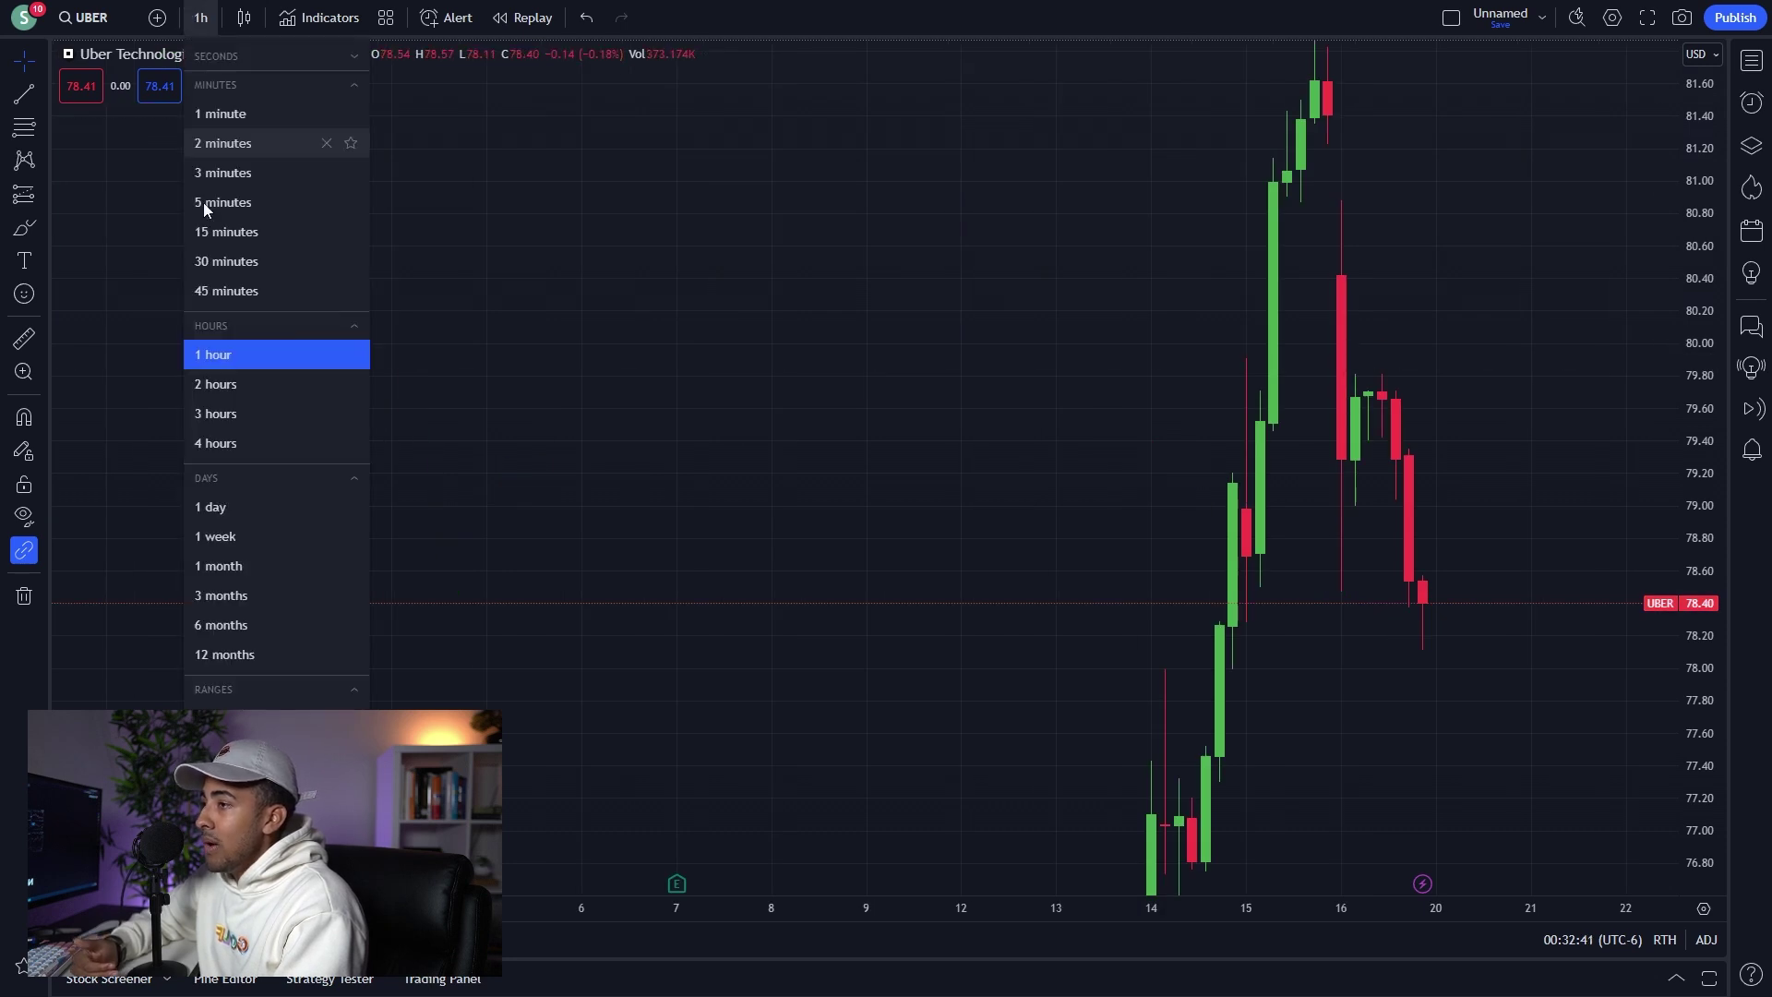
click(229, 240)
click(205, 17)
click(247, 201)
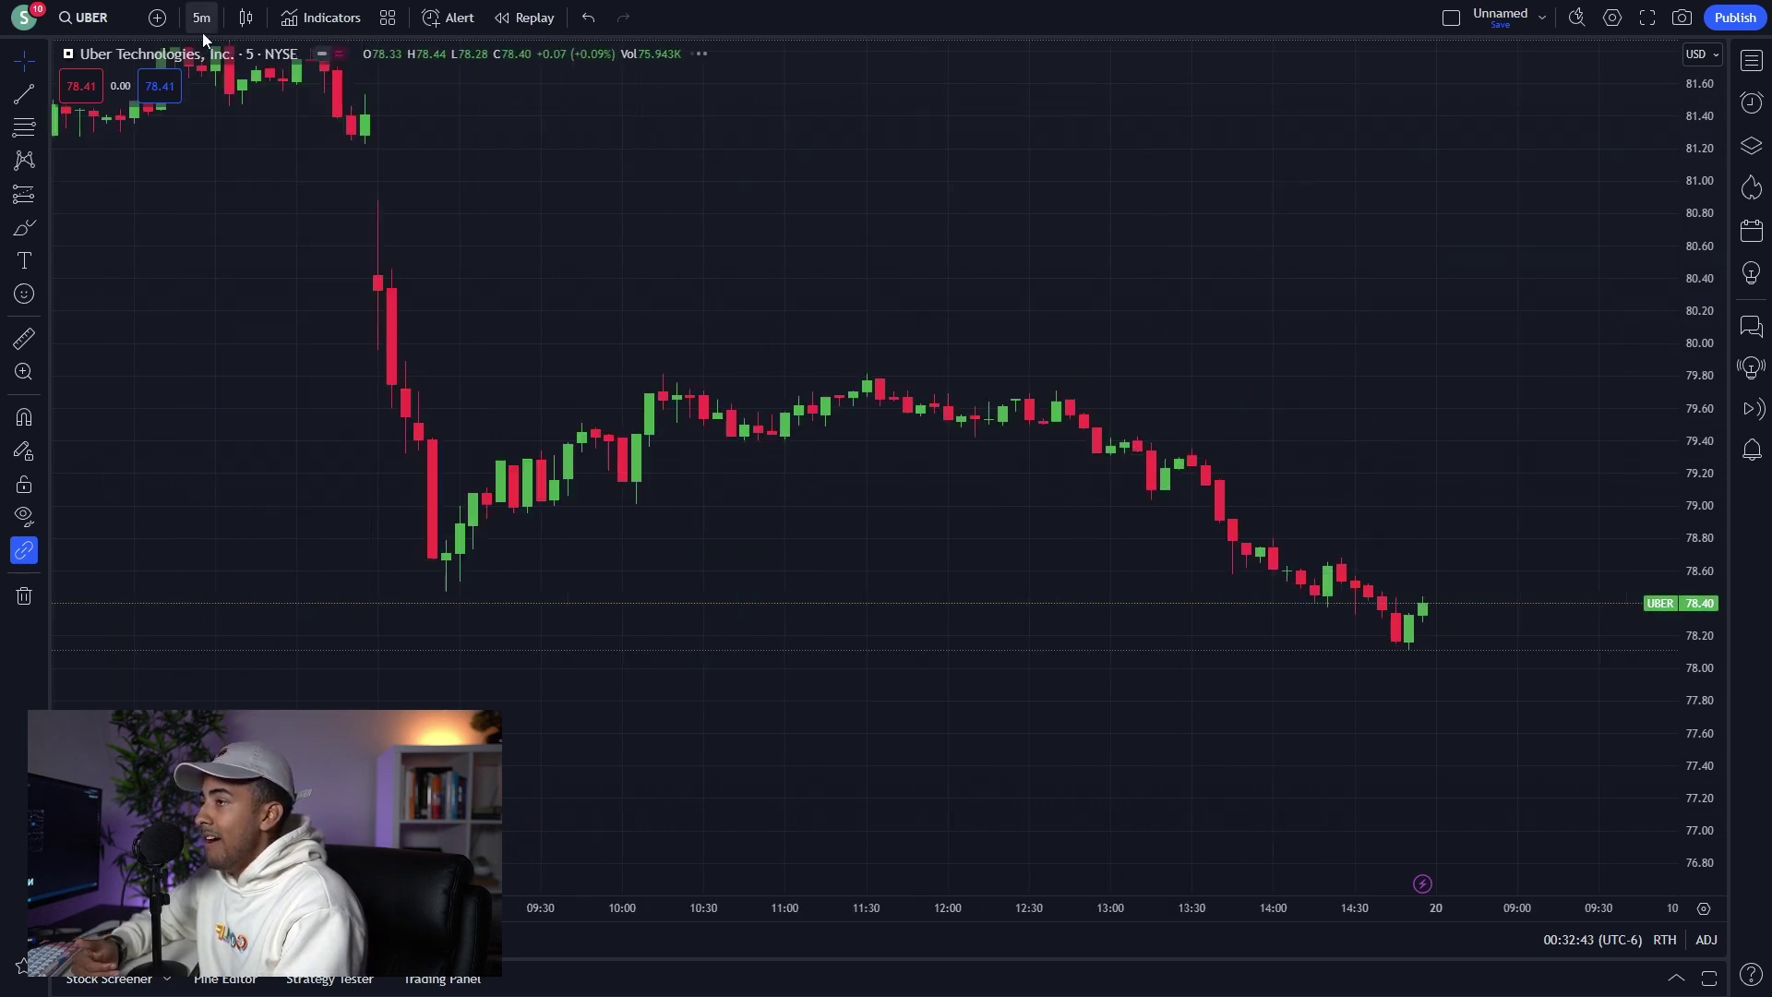
Set the Uber chart's interval to 2 minutes.
click(202, 22)
click(216, 140)
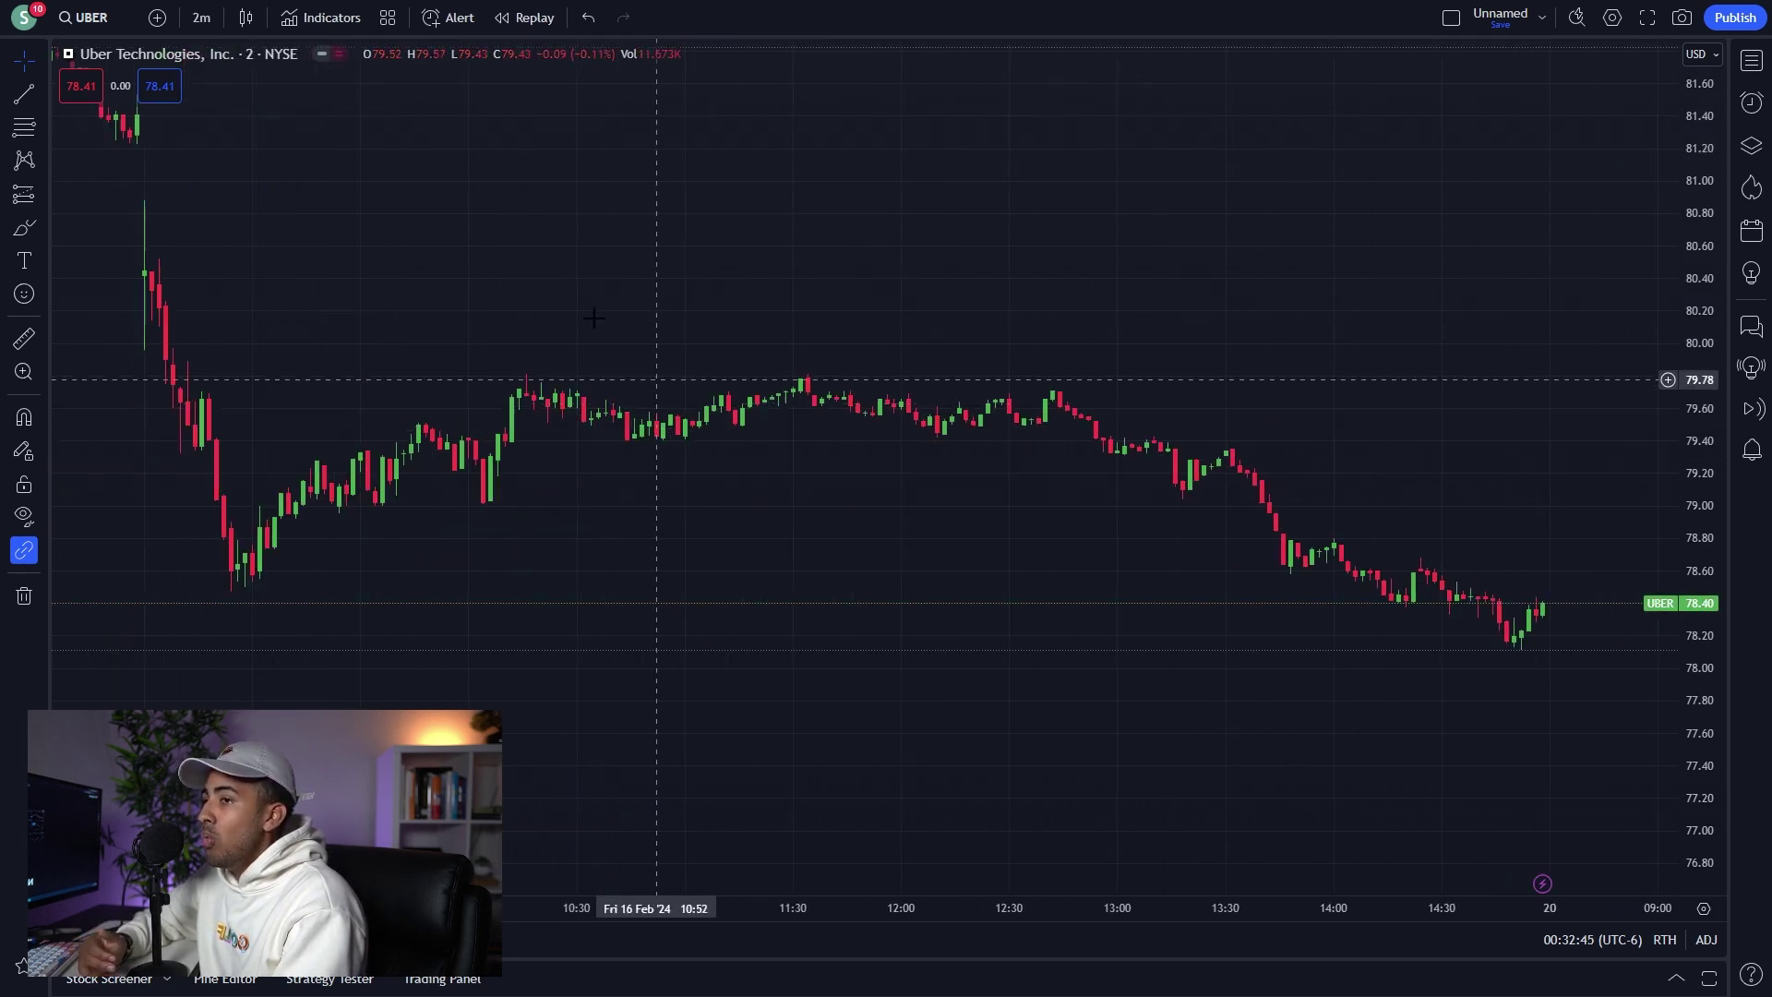
click(218, 21)
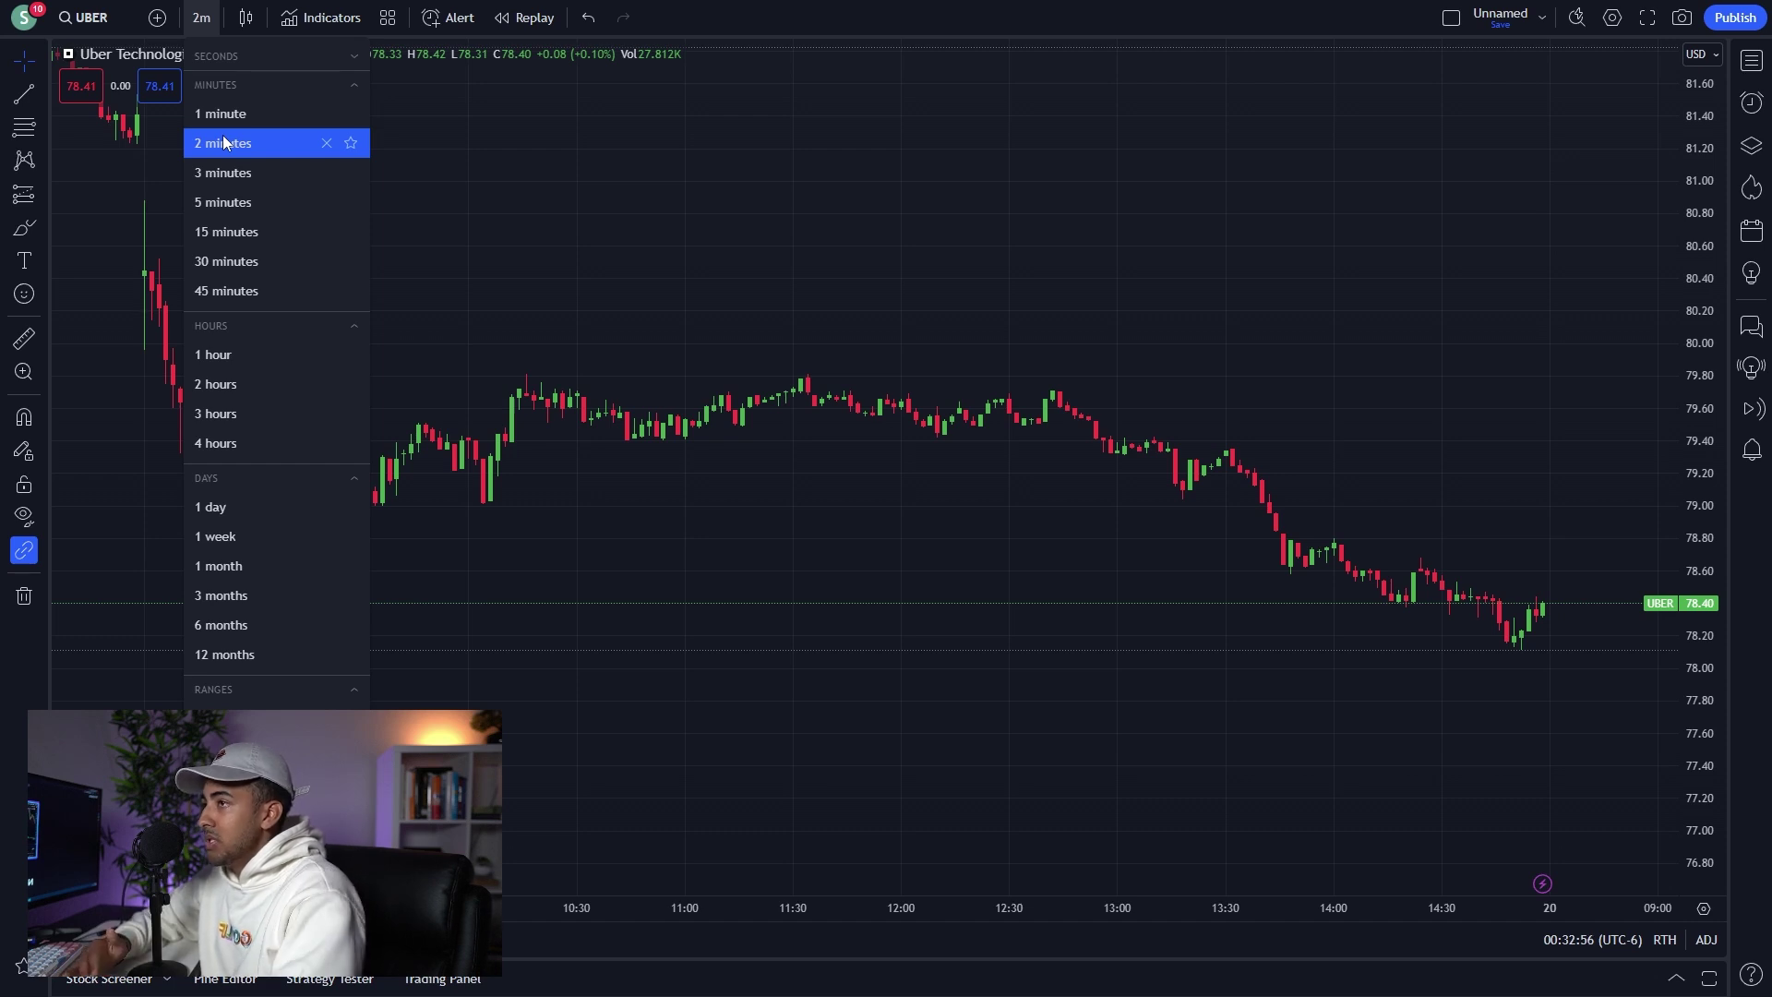
click(426, 108)
Try the Line, Line with markers and Step line chart types on the Uber chart.
click(238, 23)
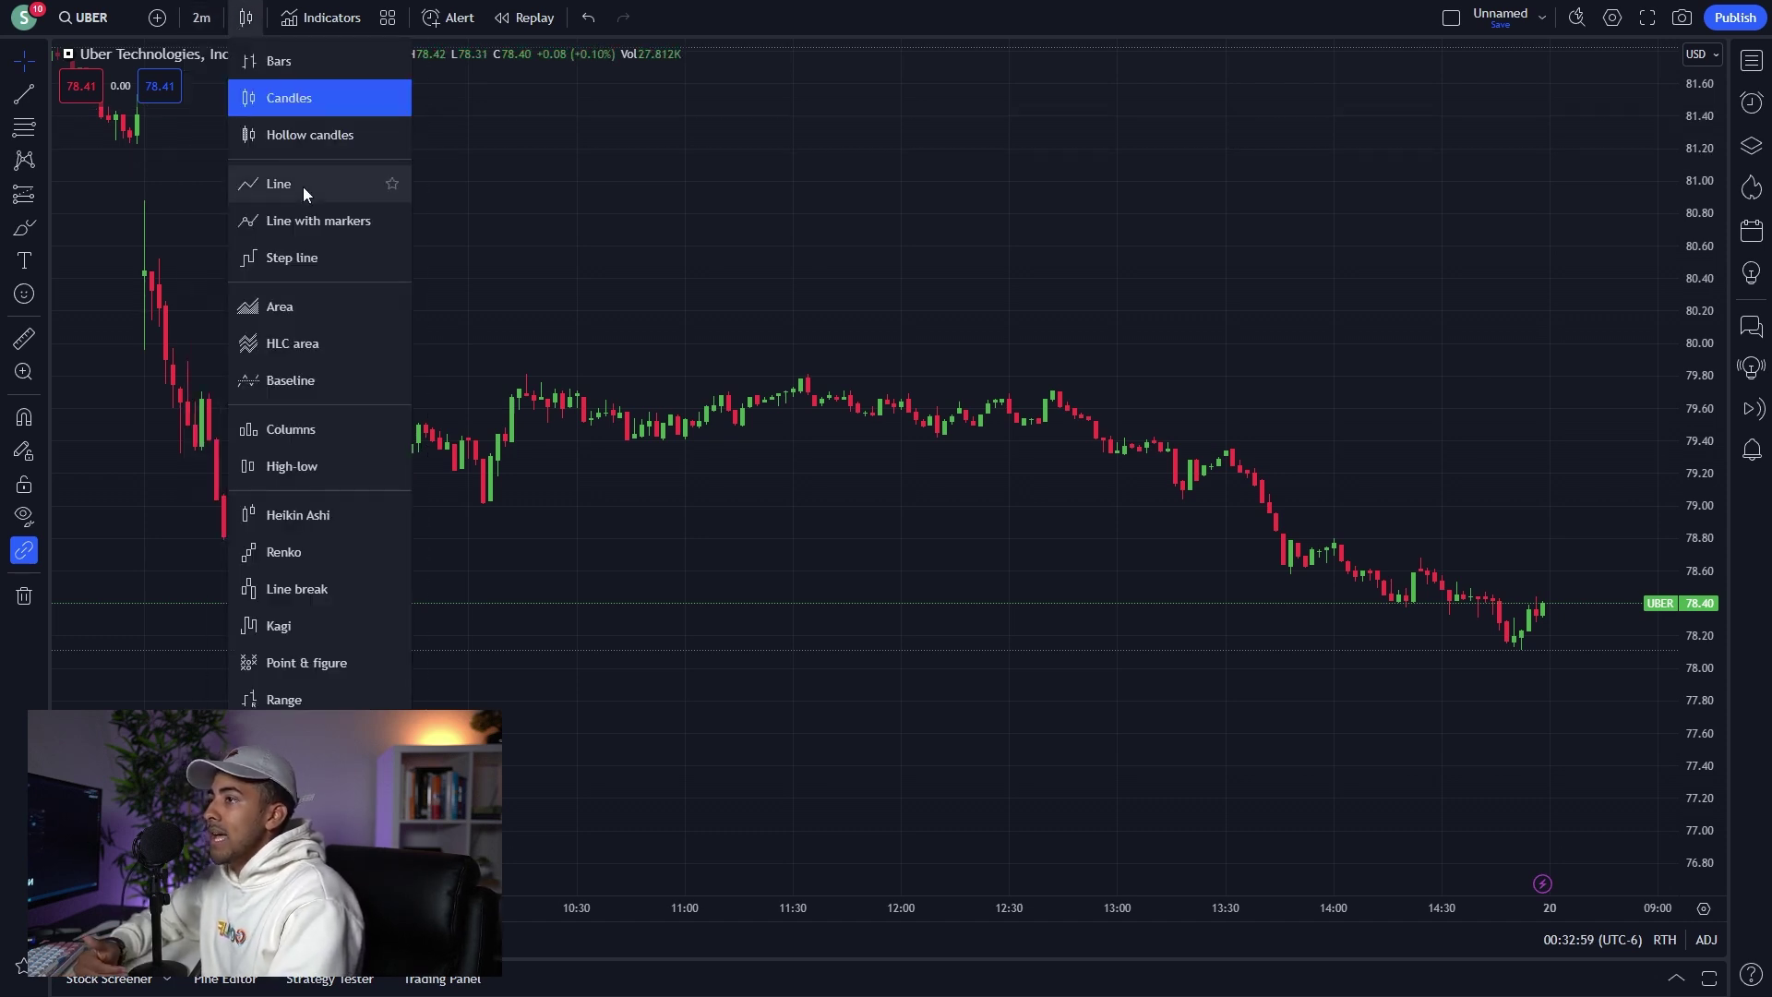
click(303, 182)
click(245, 17)
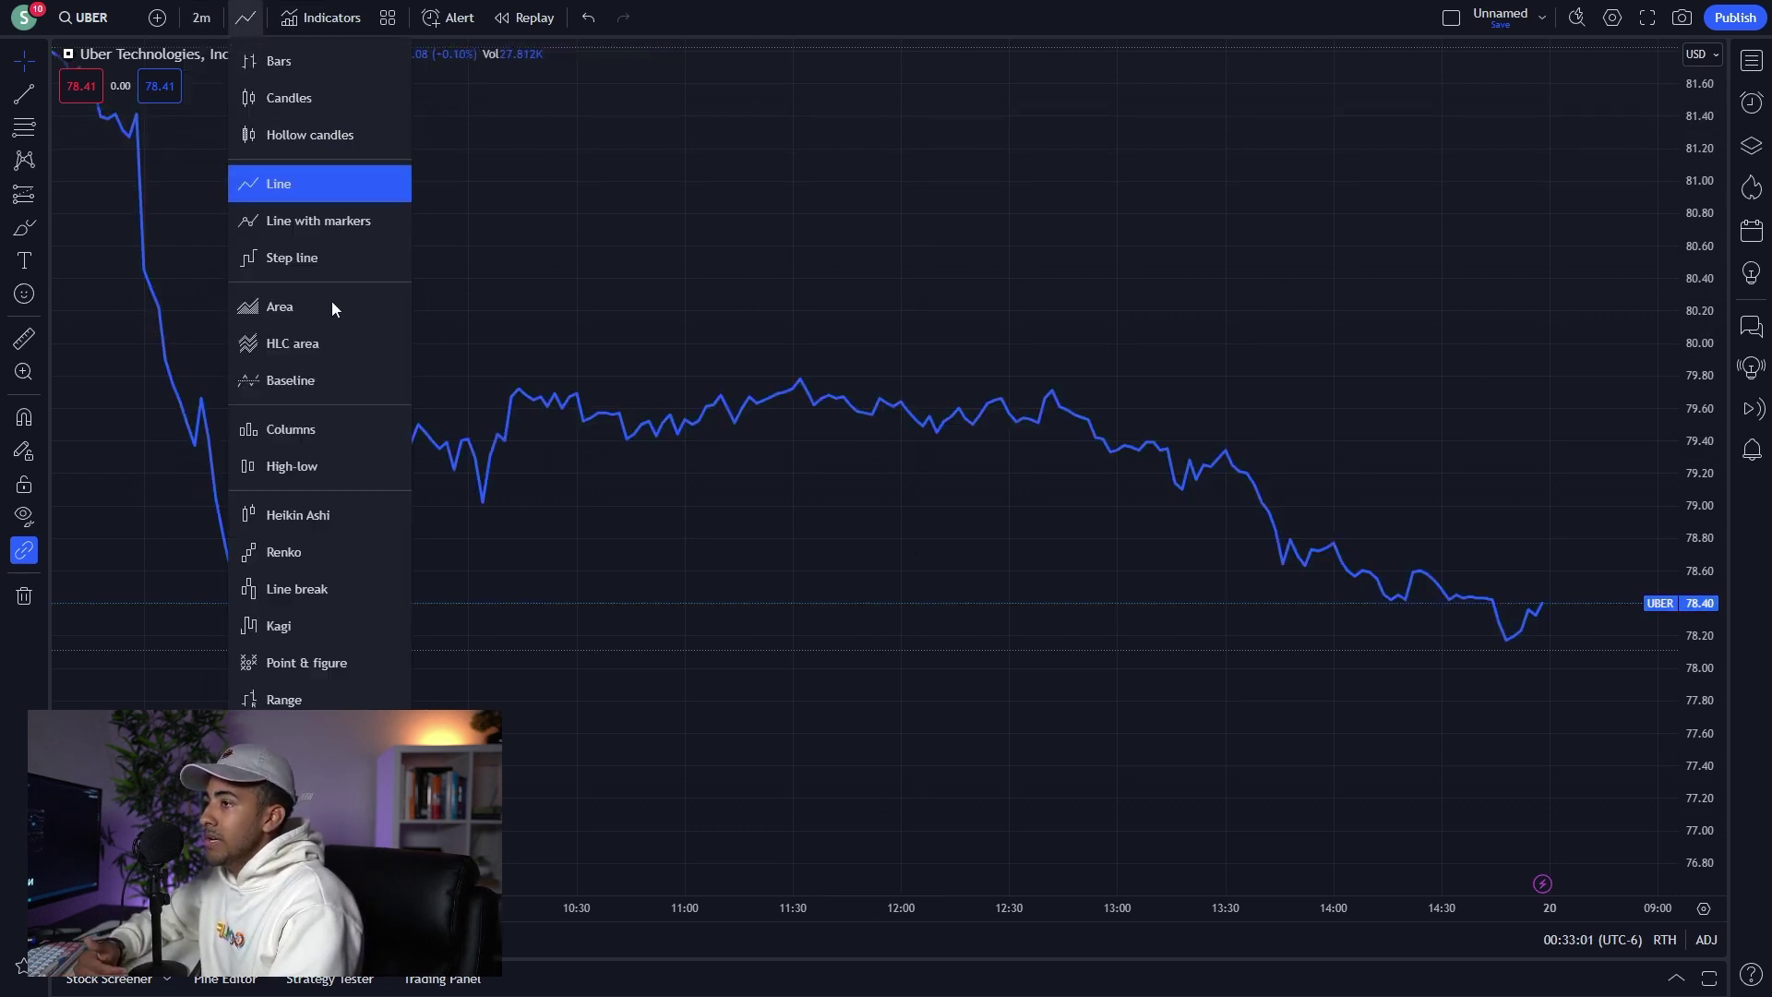
click(340, 234)
click(245, 18)
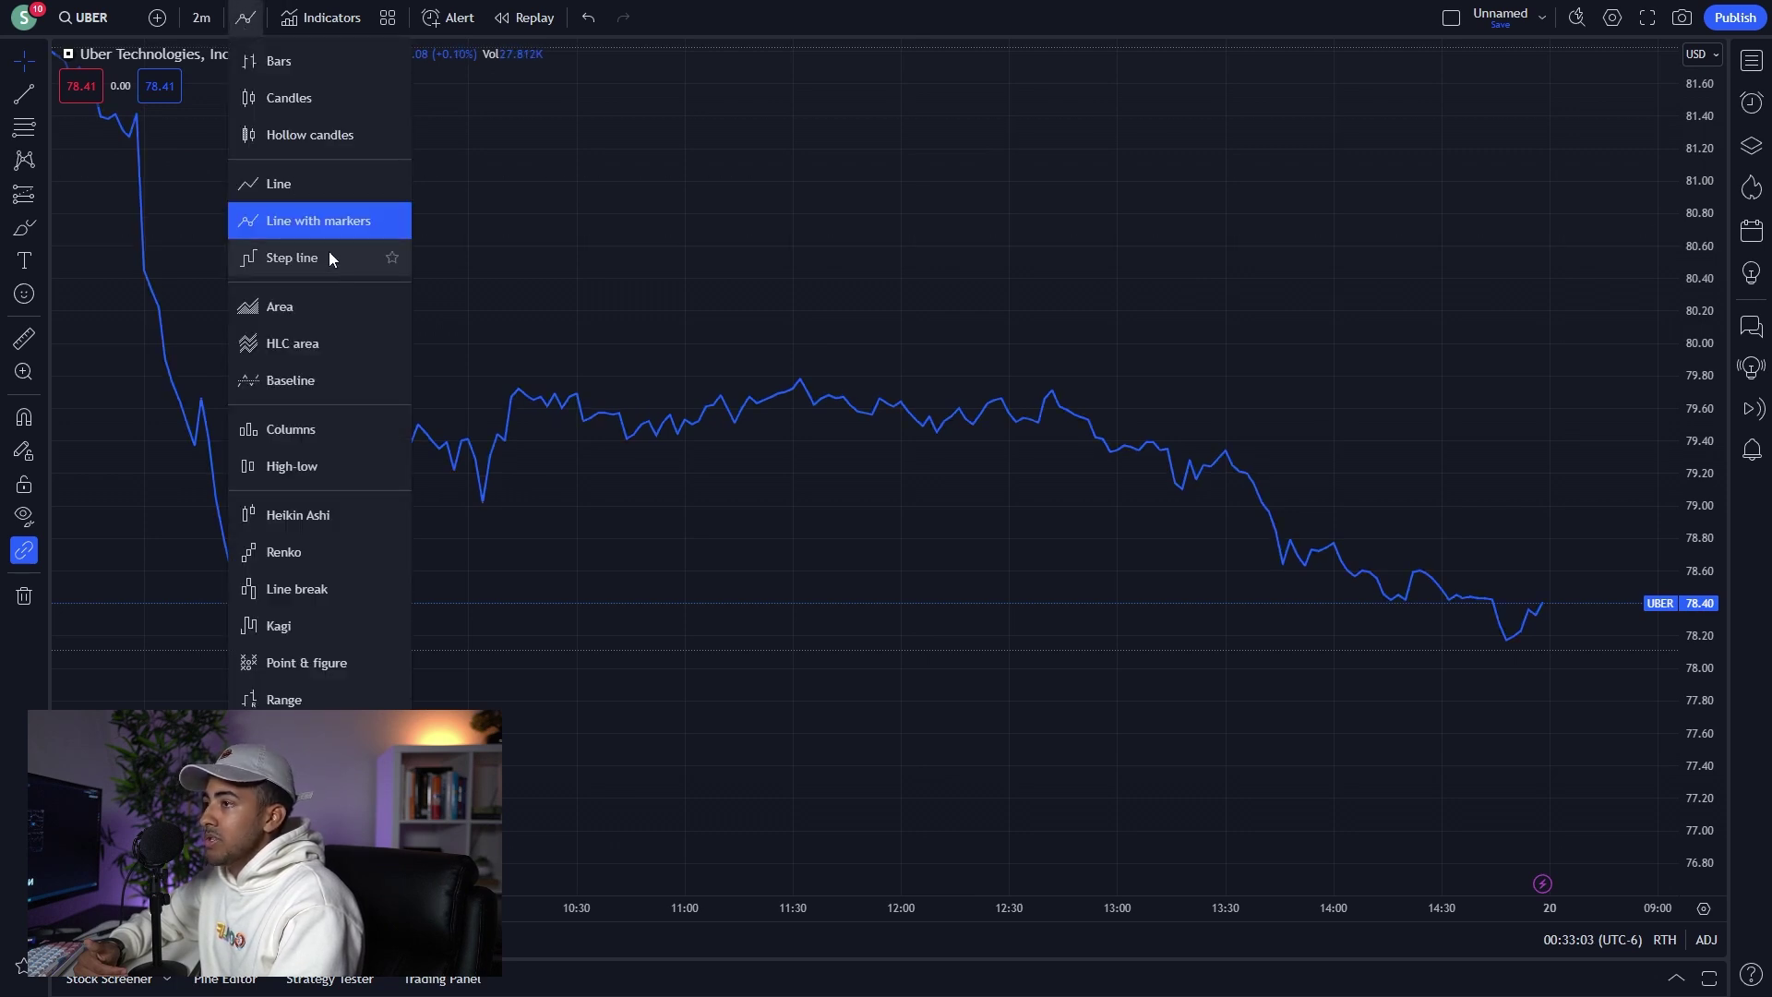
click(329, 256)
Show the Uber chart as an Area chart and return it to Candles.
click(245, 17)
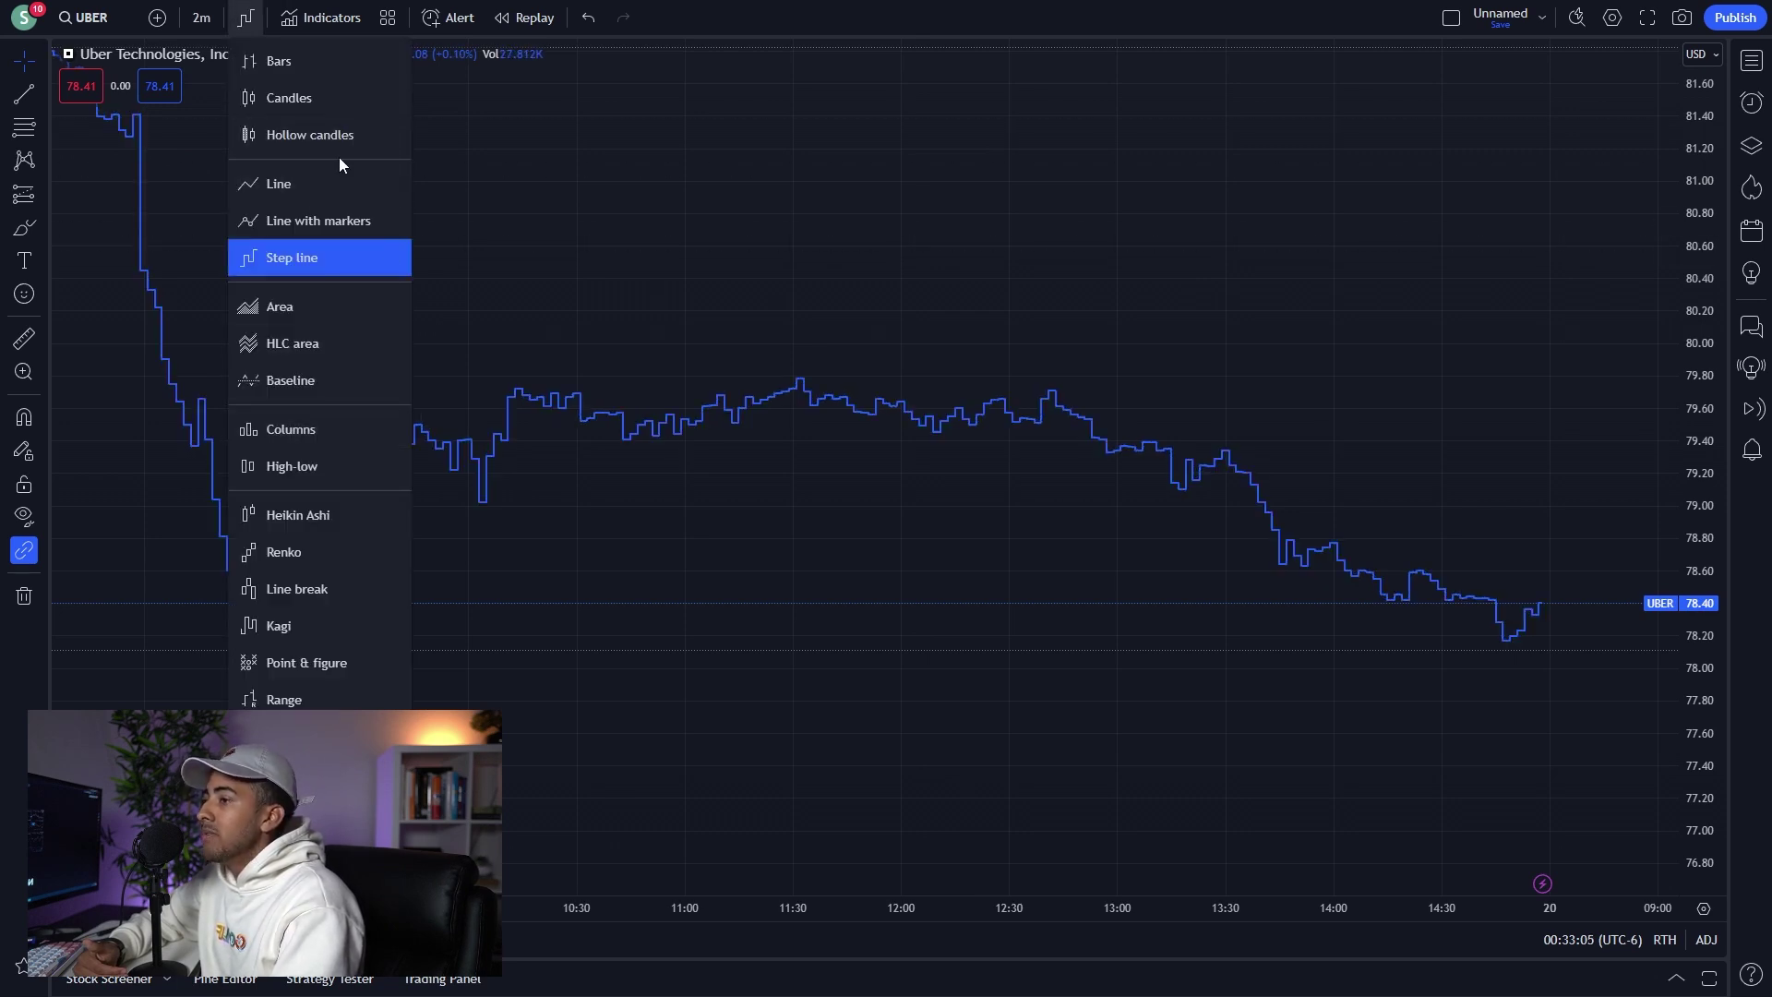
click(294, 306)
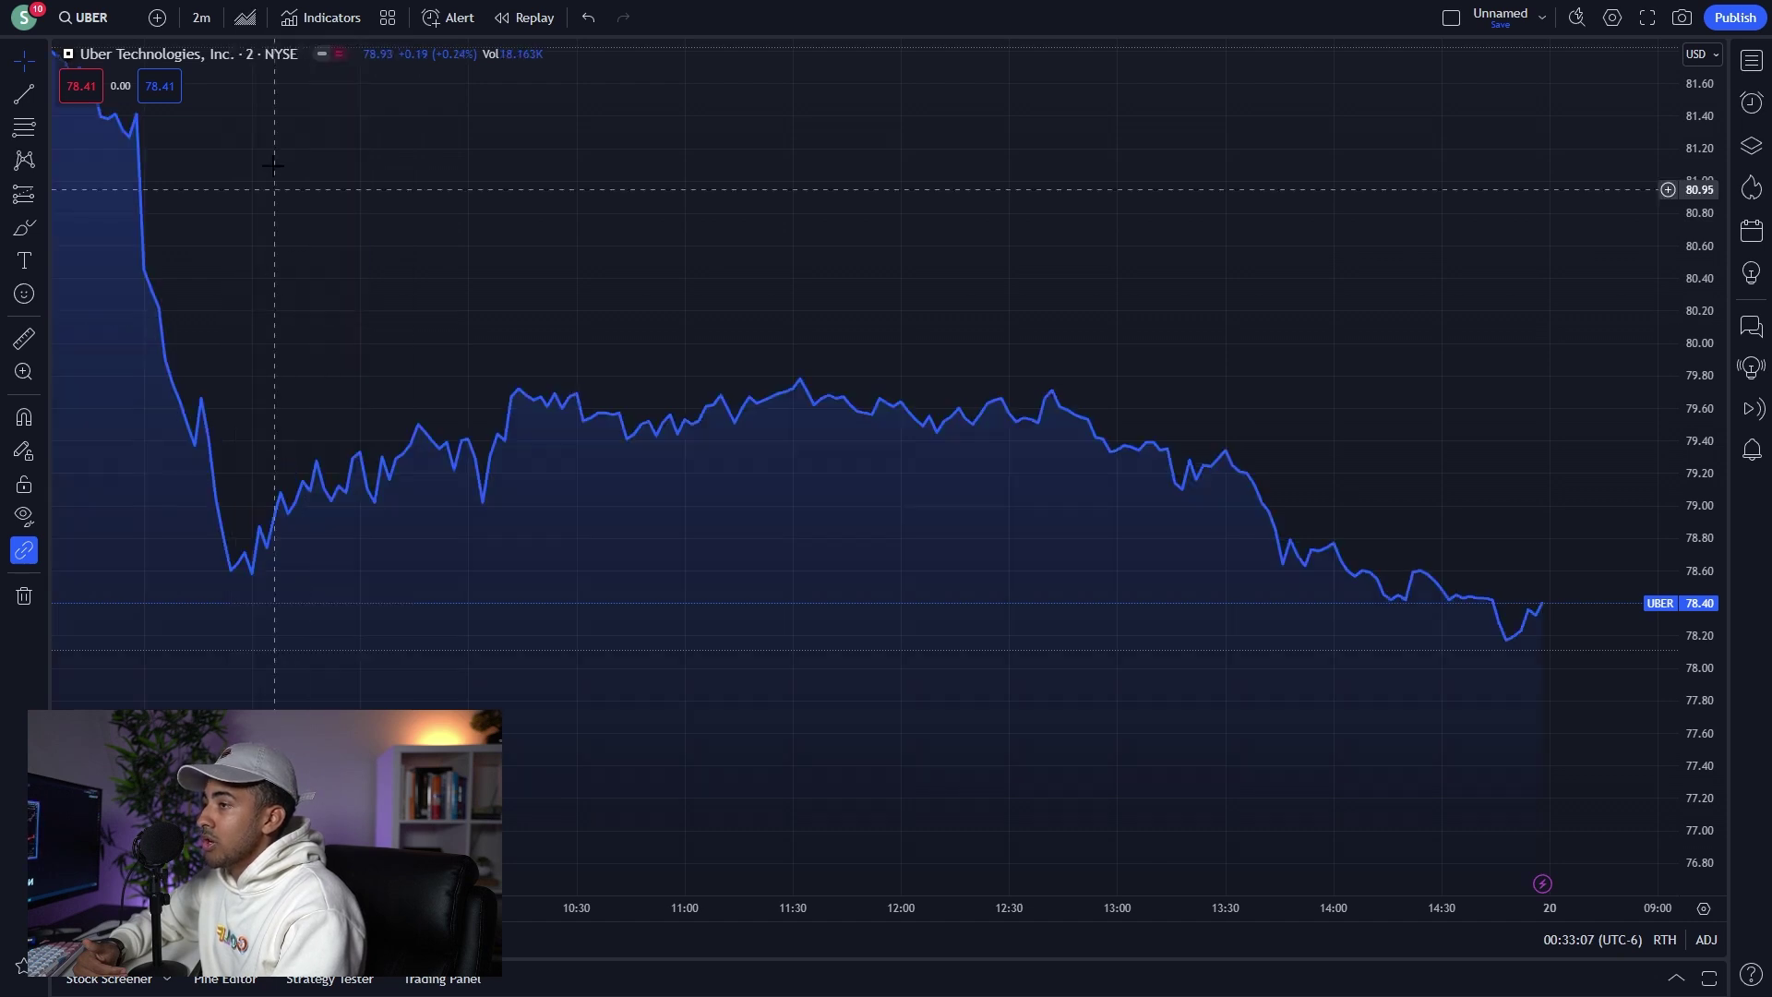
click(257, 18)
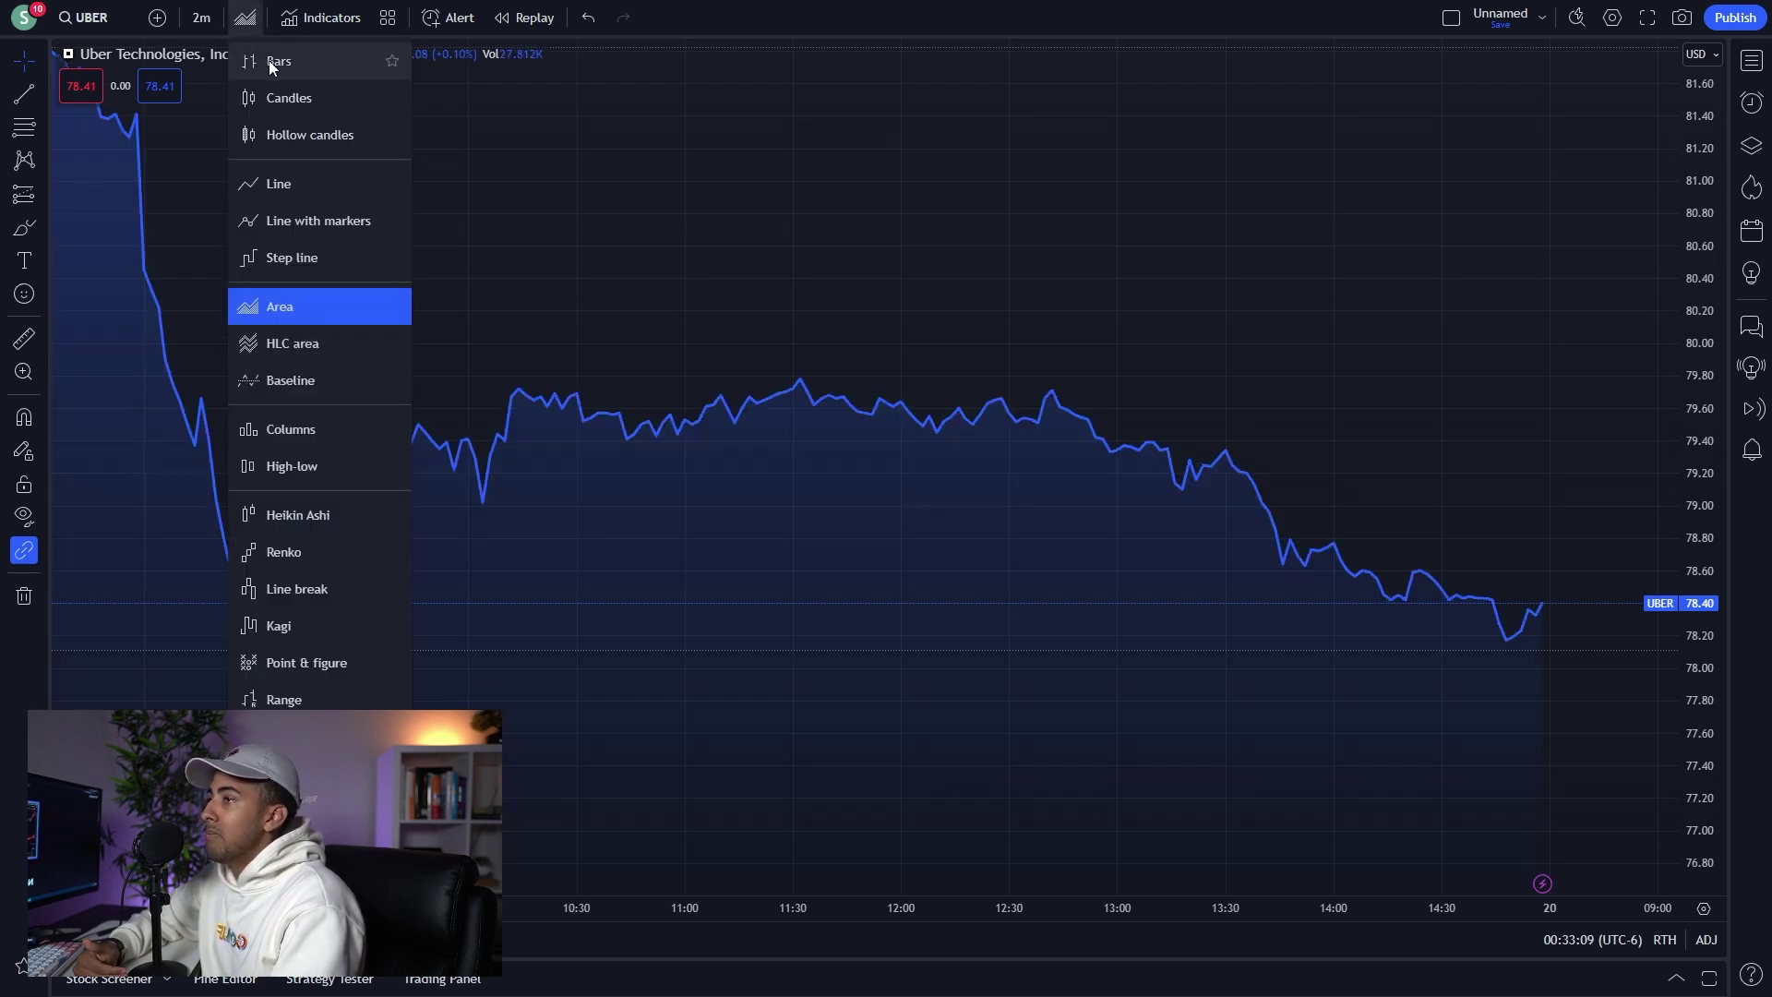
click(306, 93)
click(233, 28)
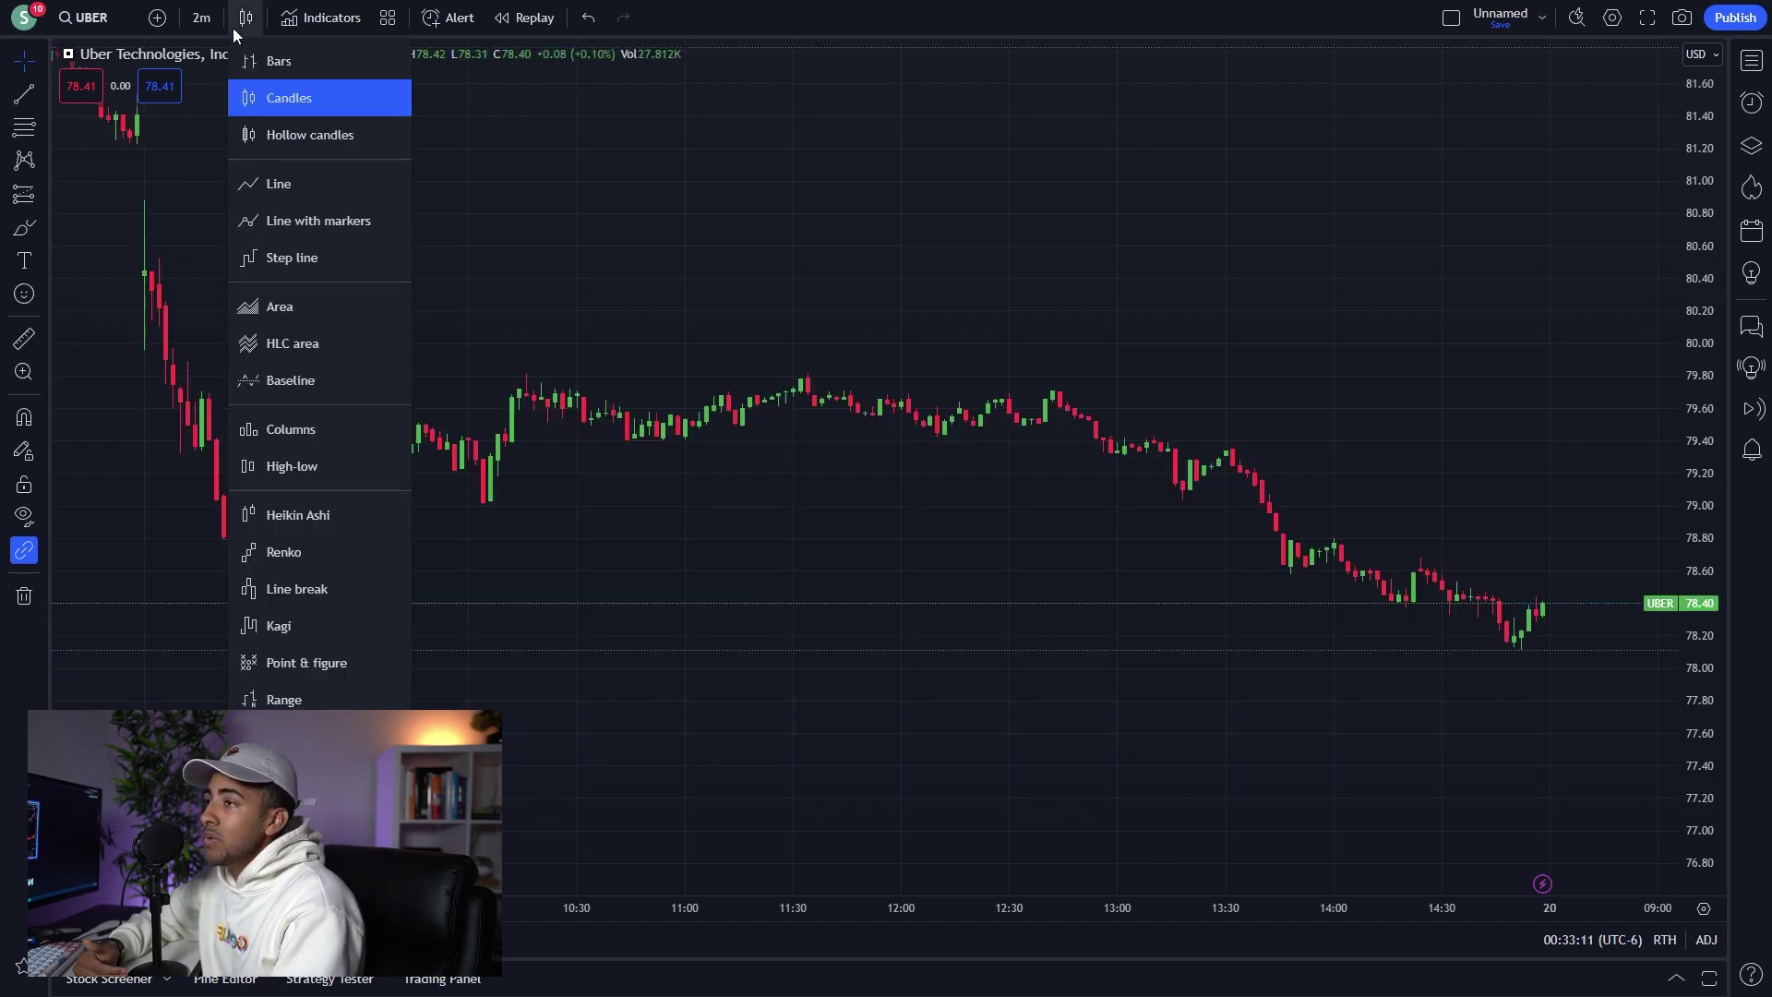
Search the indicators for "vwap" and add Volume Weighted Average Price to the Uber chart.
scroll(1258, 487, up, 5)
scroll(1258, 486, right, 3)
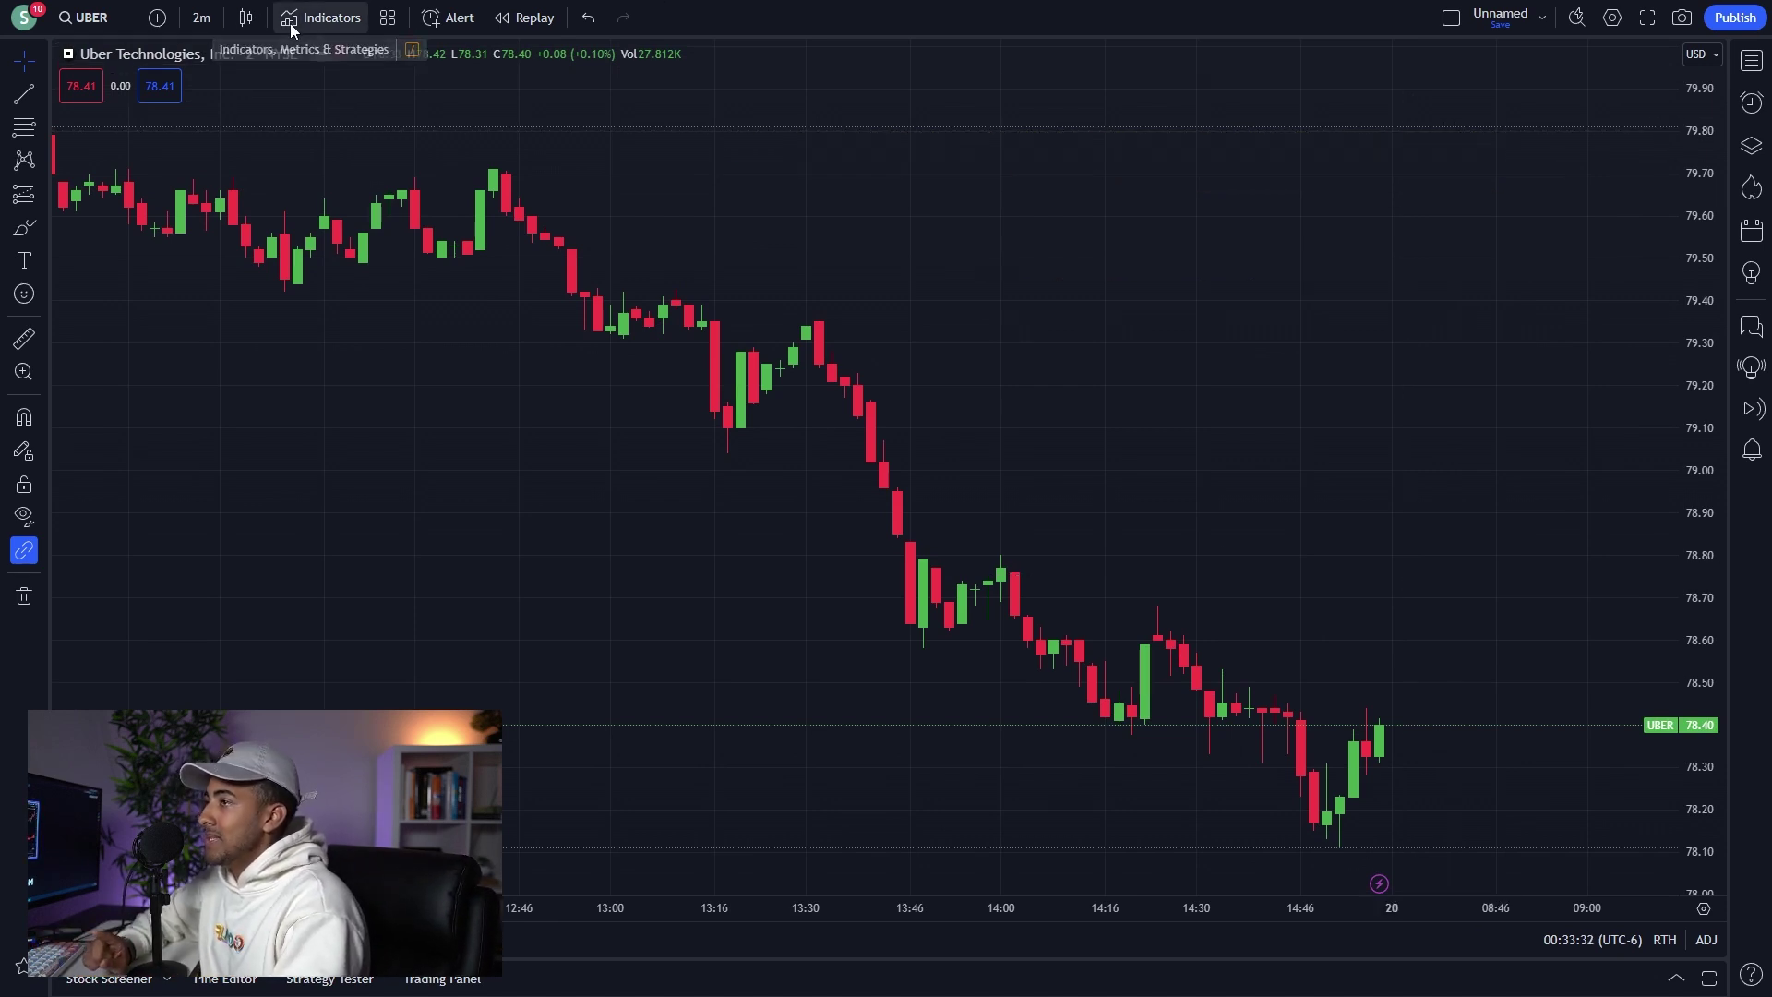
key(slash)
drag(777, 254, 783, 189)
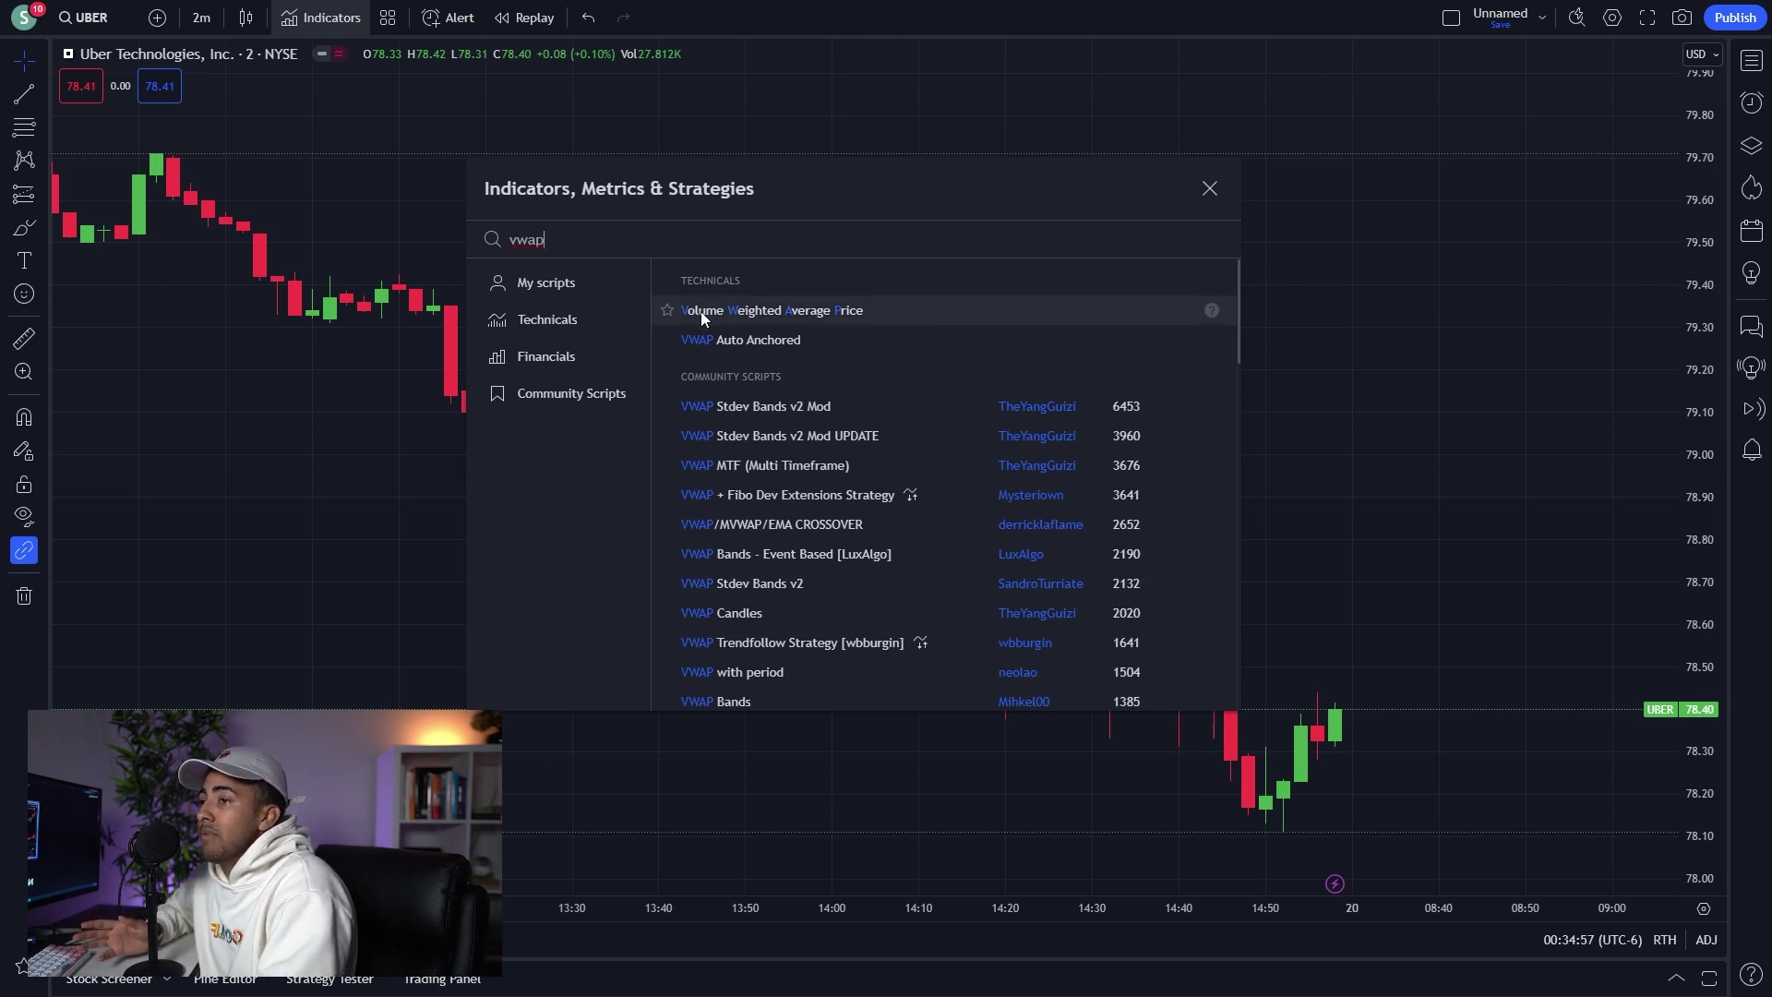
click(799, 312)
click(1209, 189)
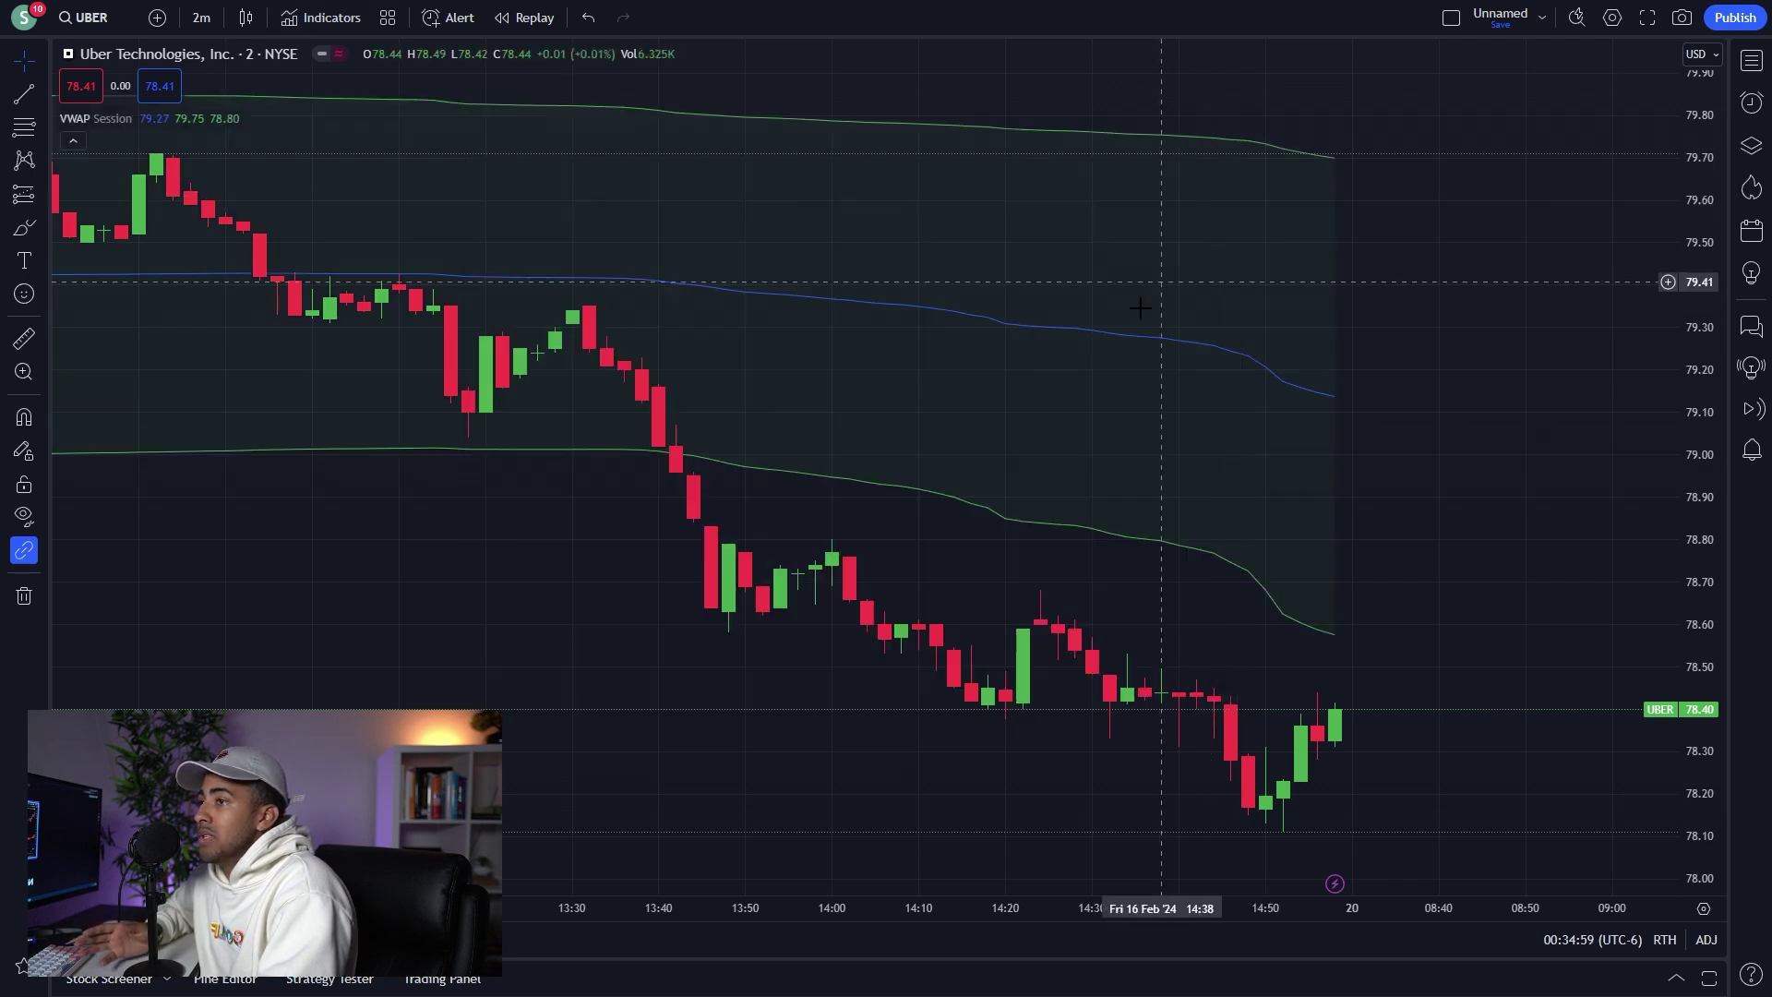
Inspect the VWAP lines against the price candles and remove the indicator from the chart.
scroll(1200, 461, down, 6)
scroll(1434, 567, up, 5)
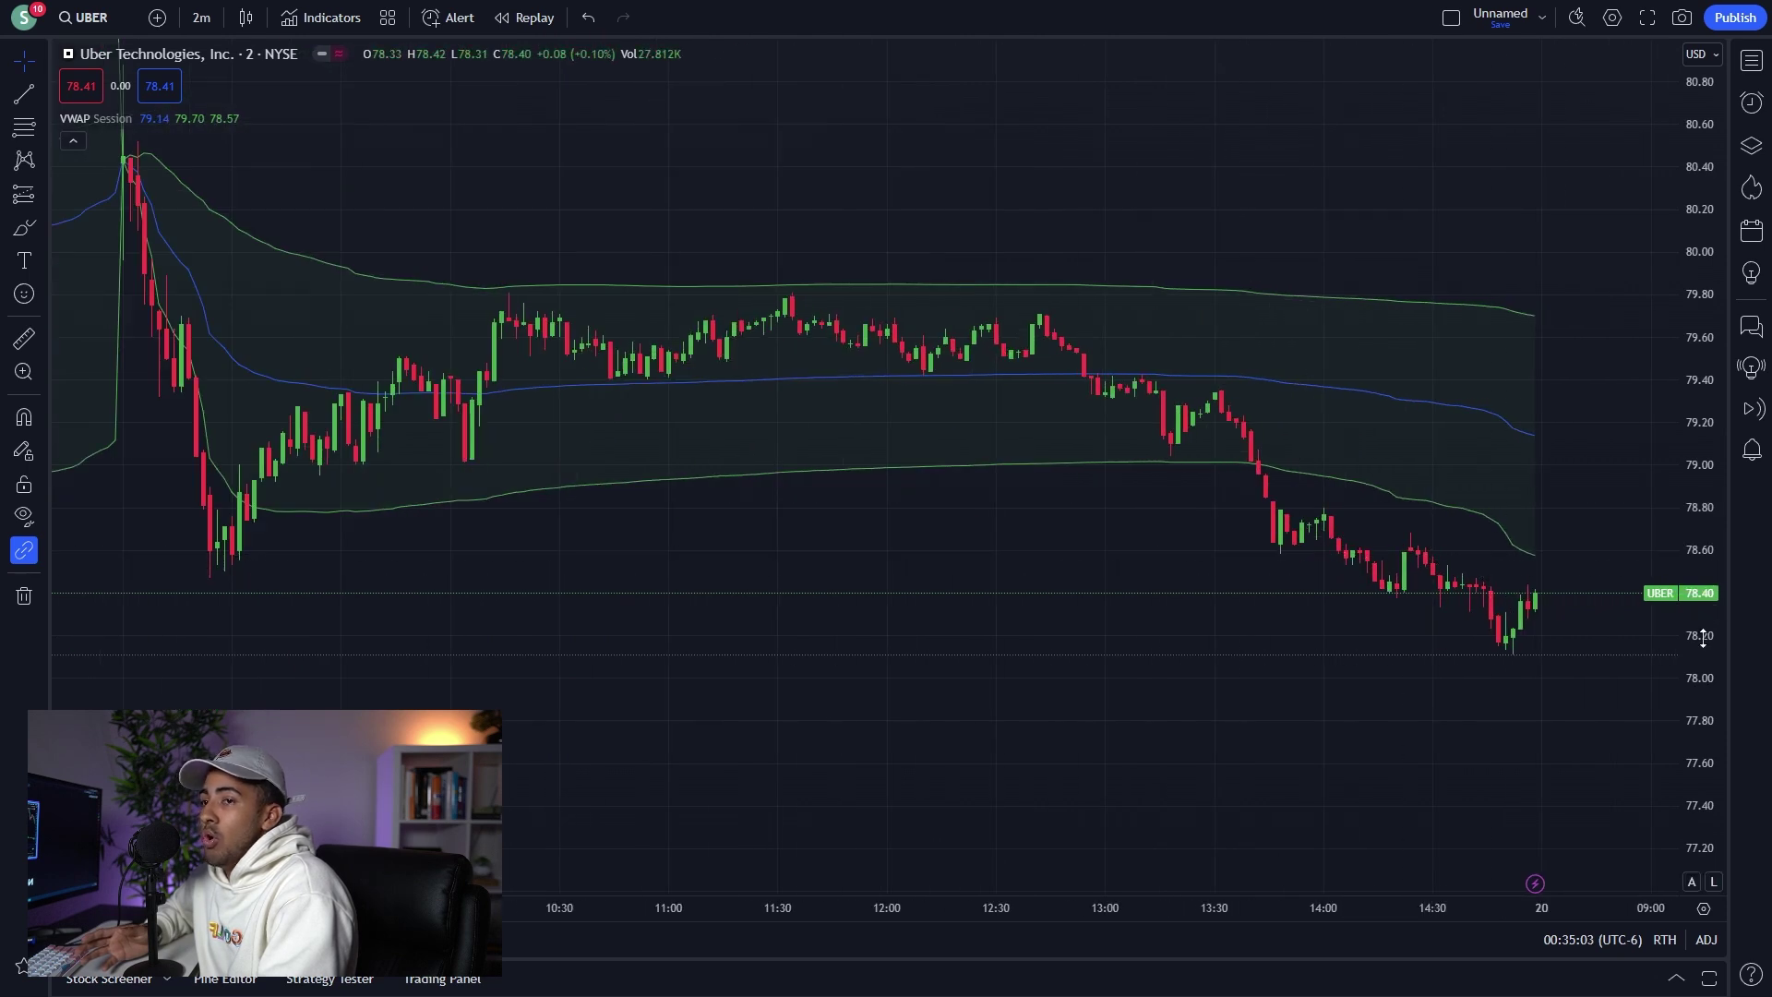
scroll(1453, 443, up, 2)
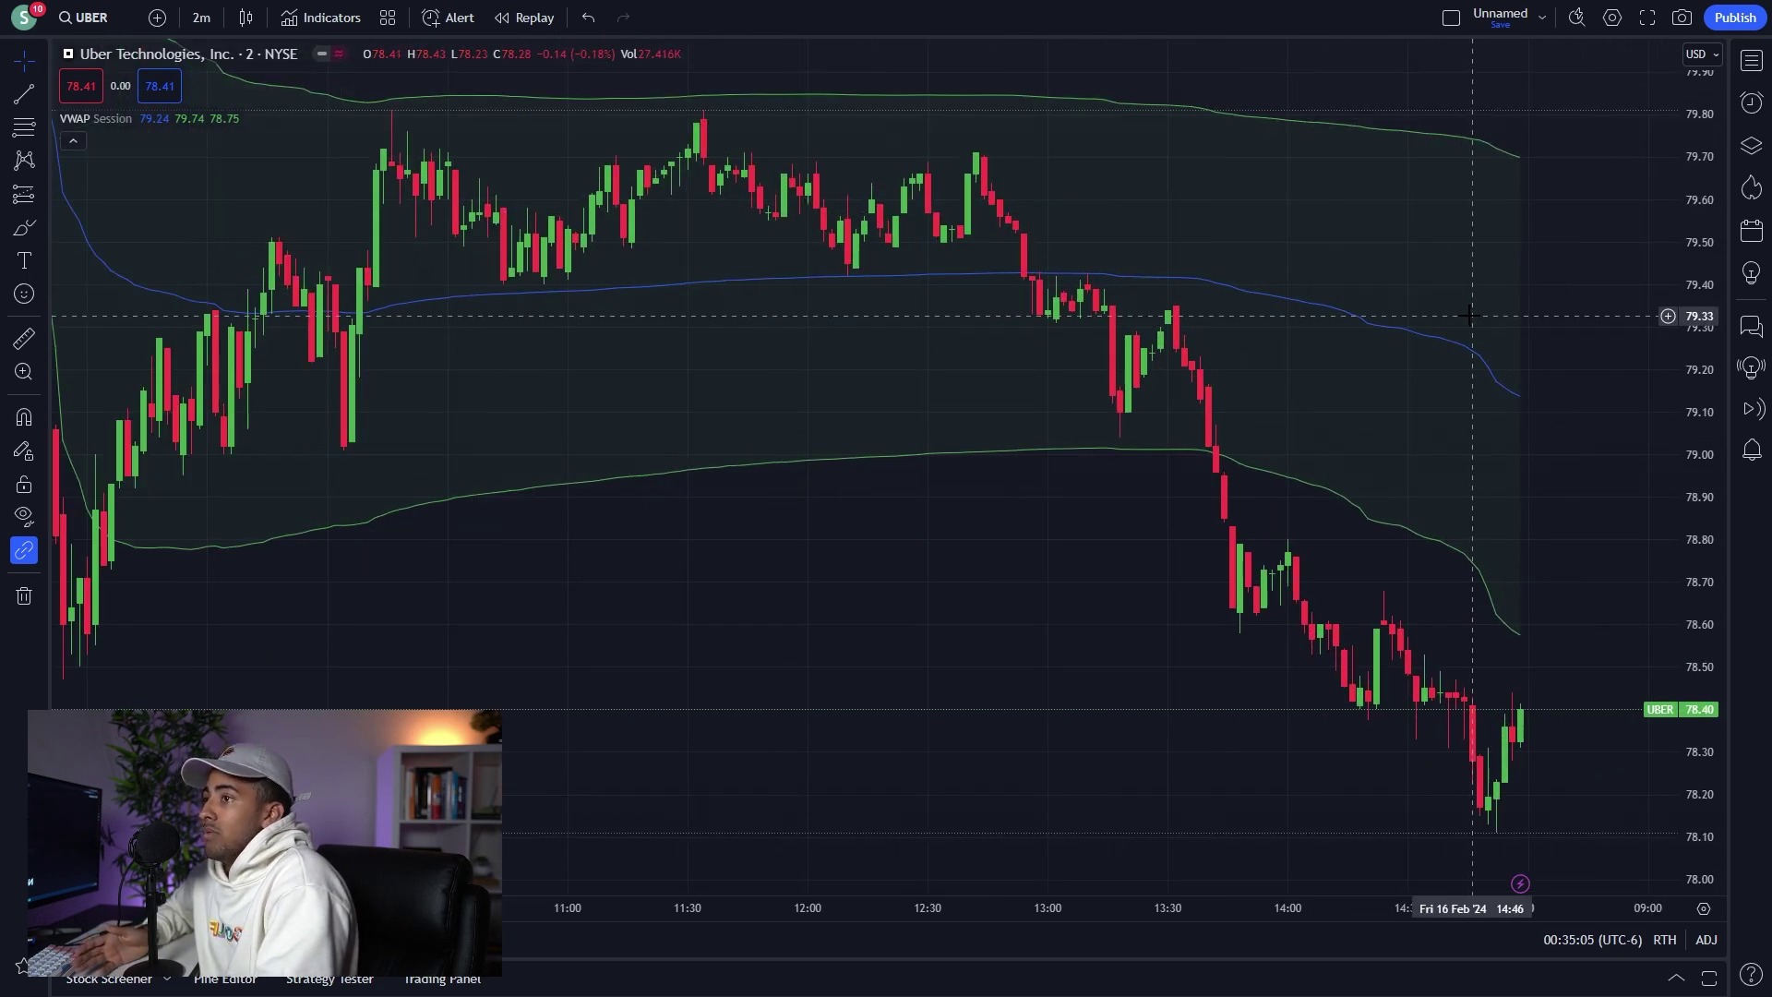
scroll(1523, 379, up, 2)
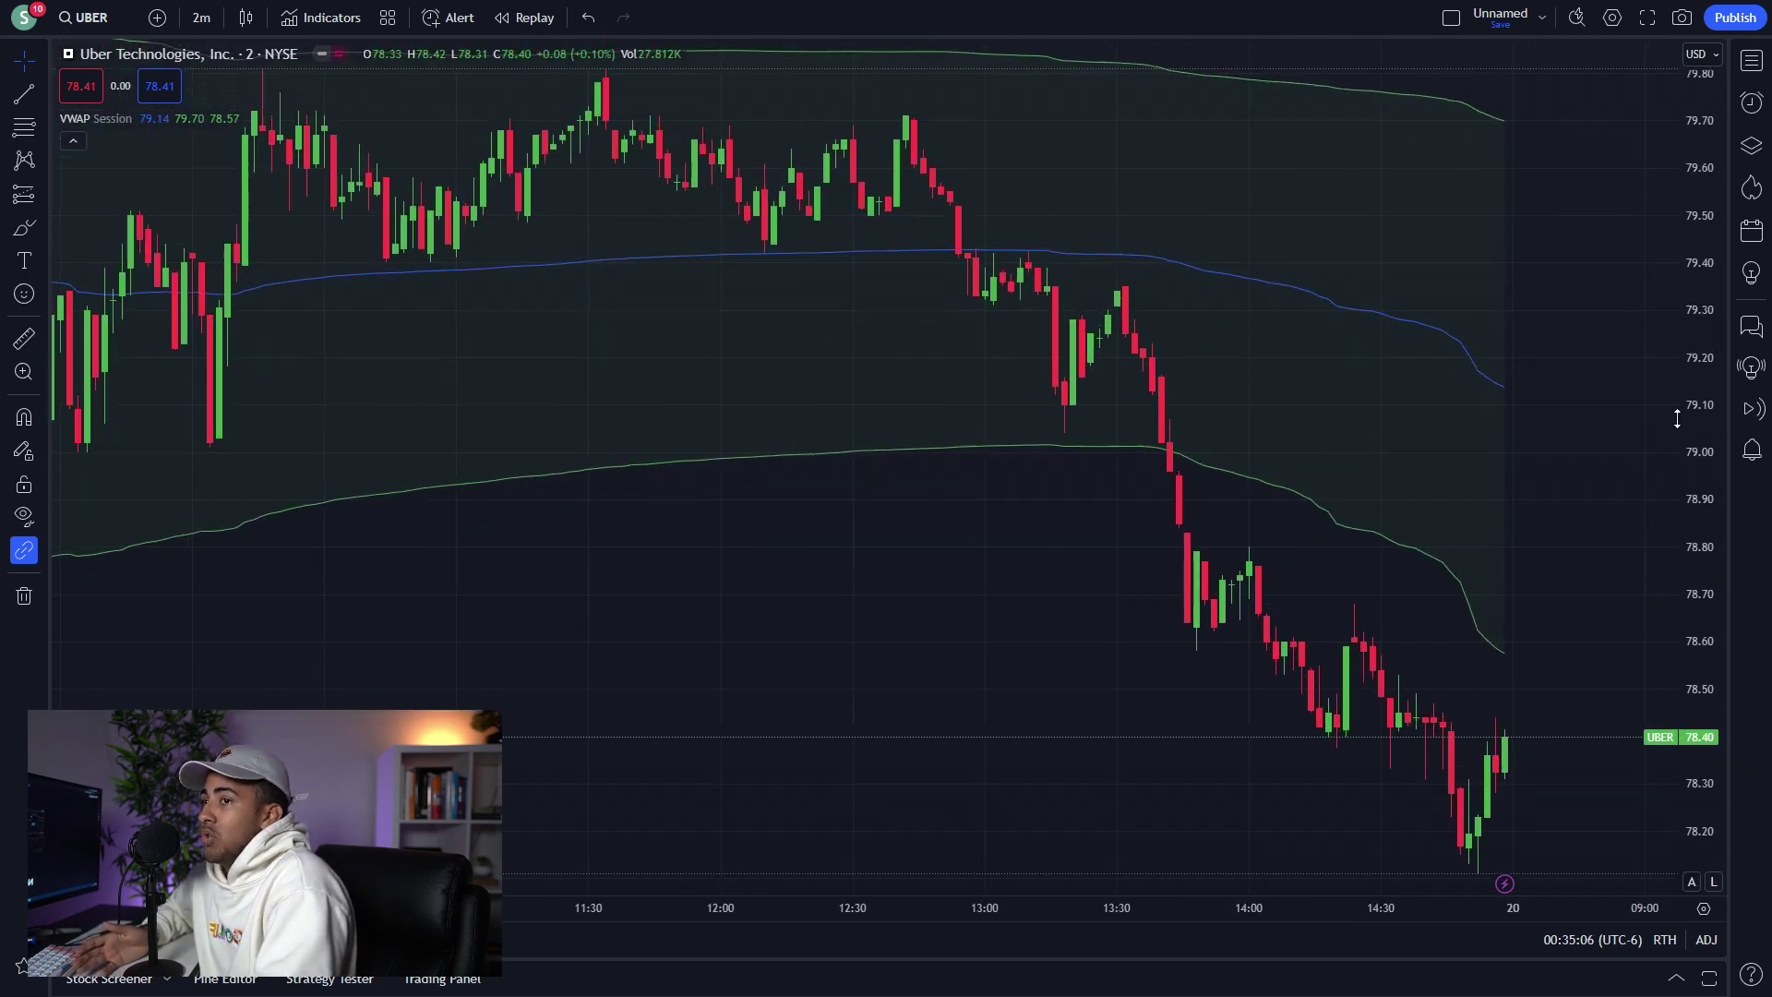
scroll(1584, 438, up, 1)
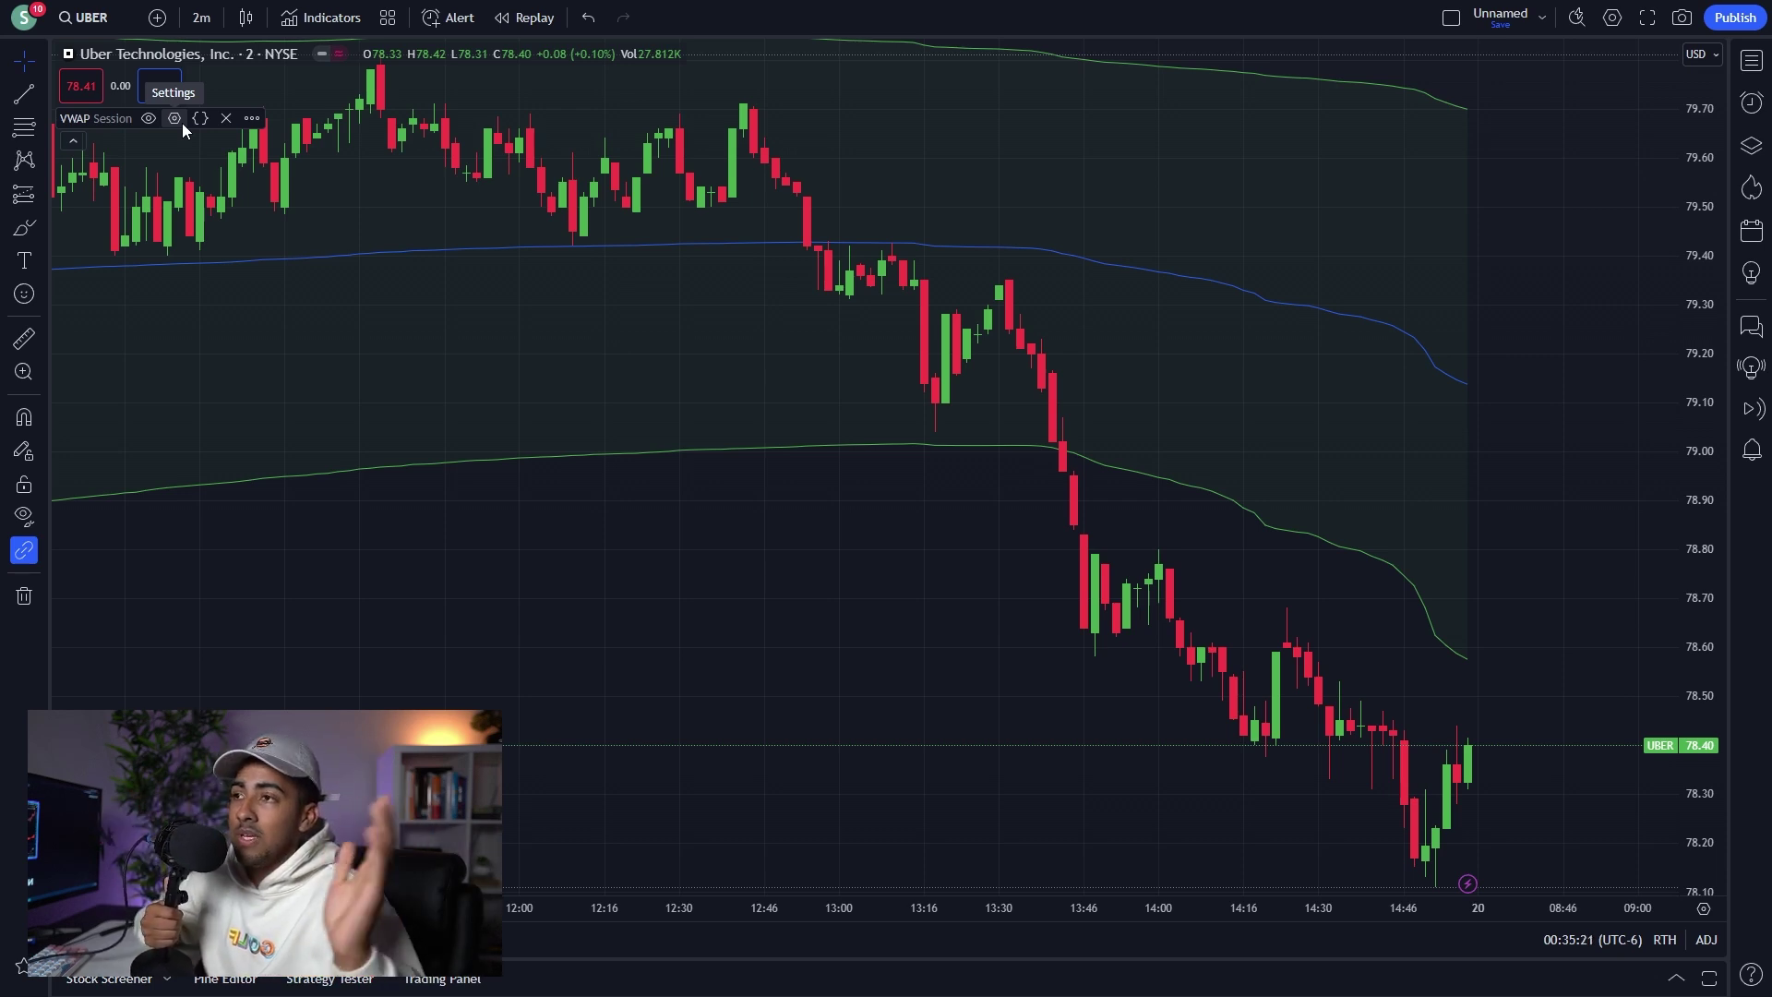
click(225, 118)
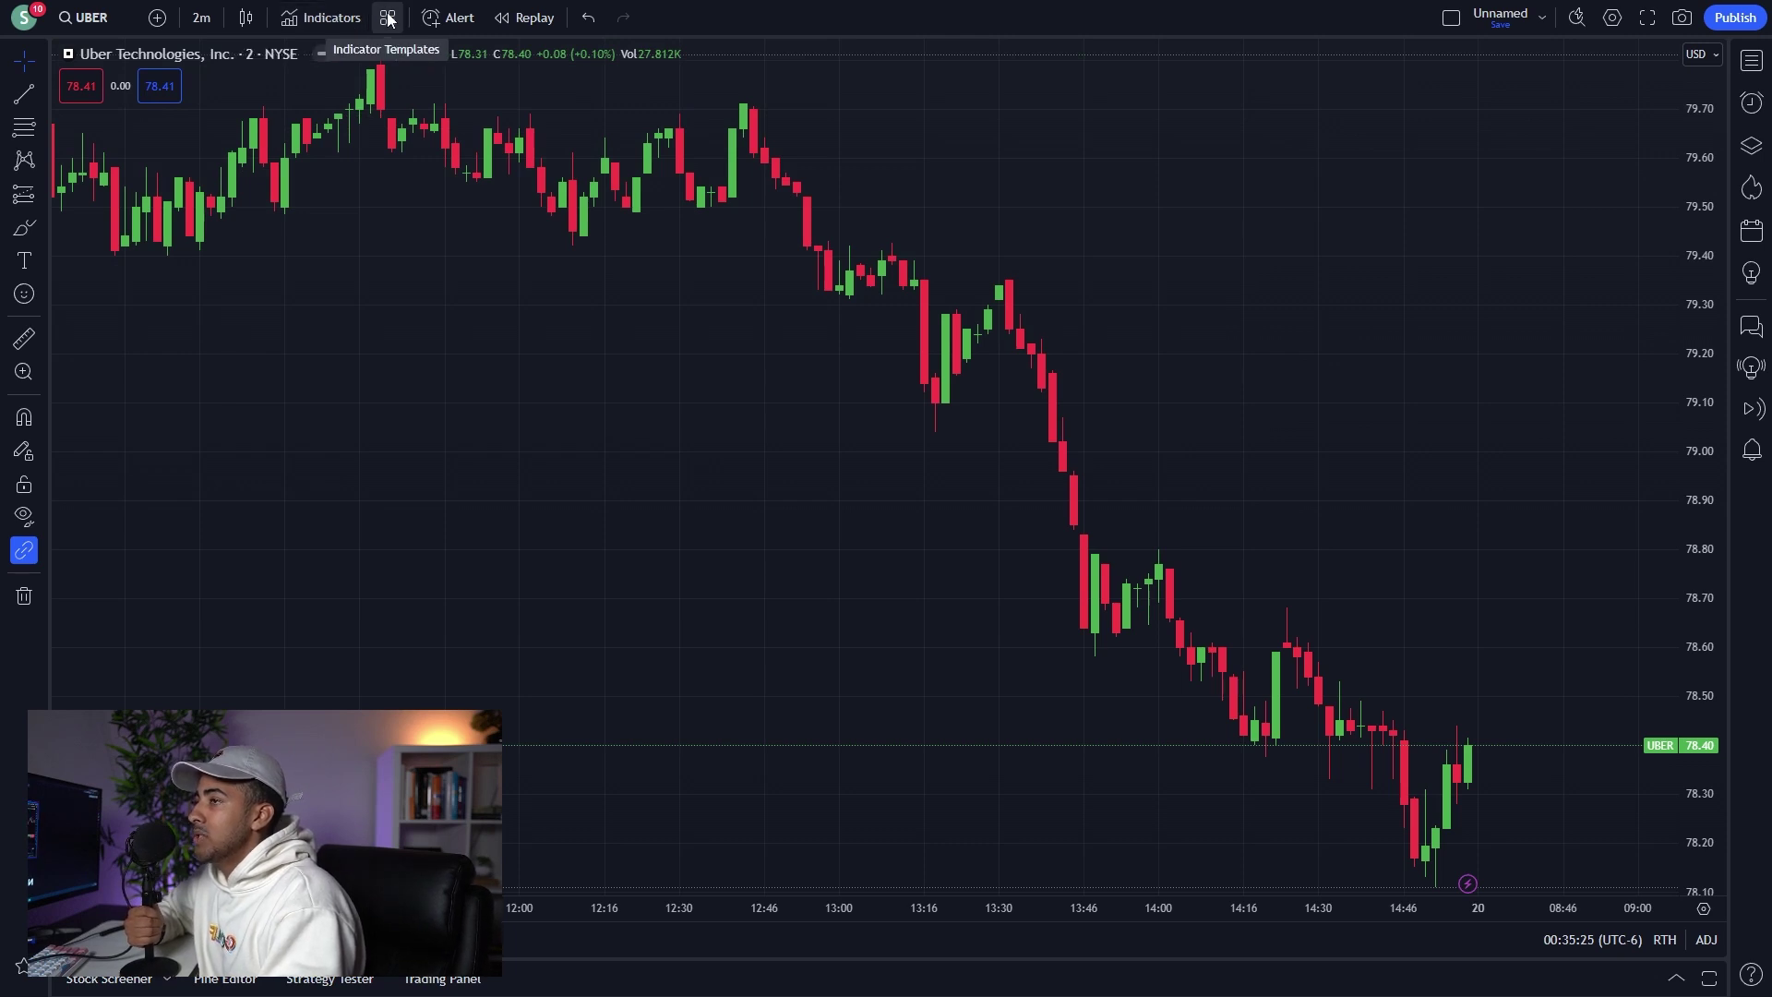
Apply the Swing Trading indicator template to the Uber chart and clear its indicators again.
click(387, 19)
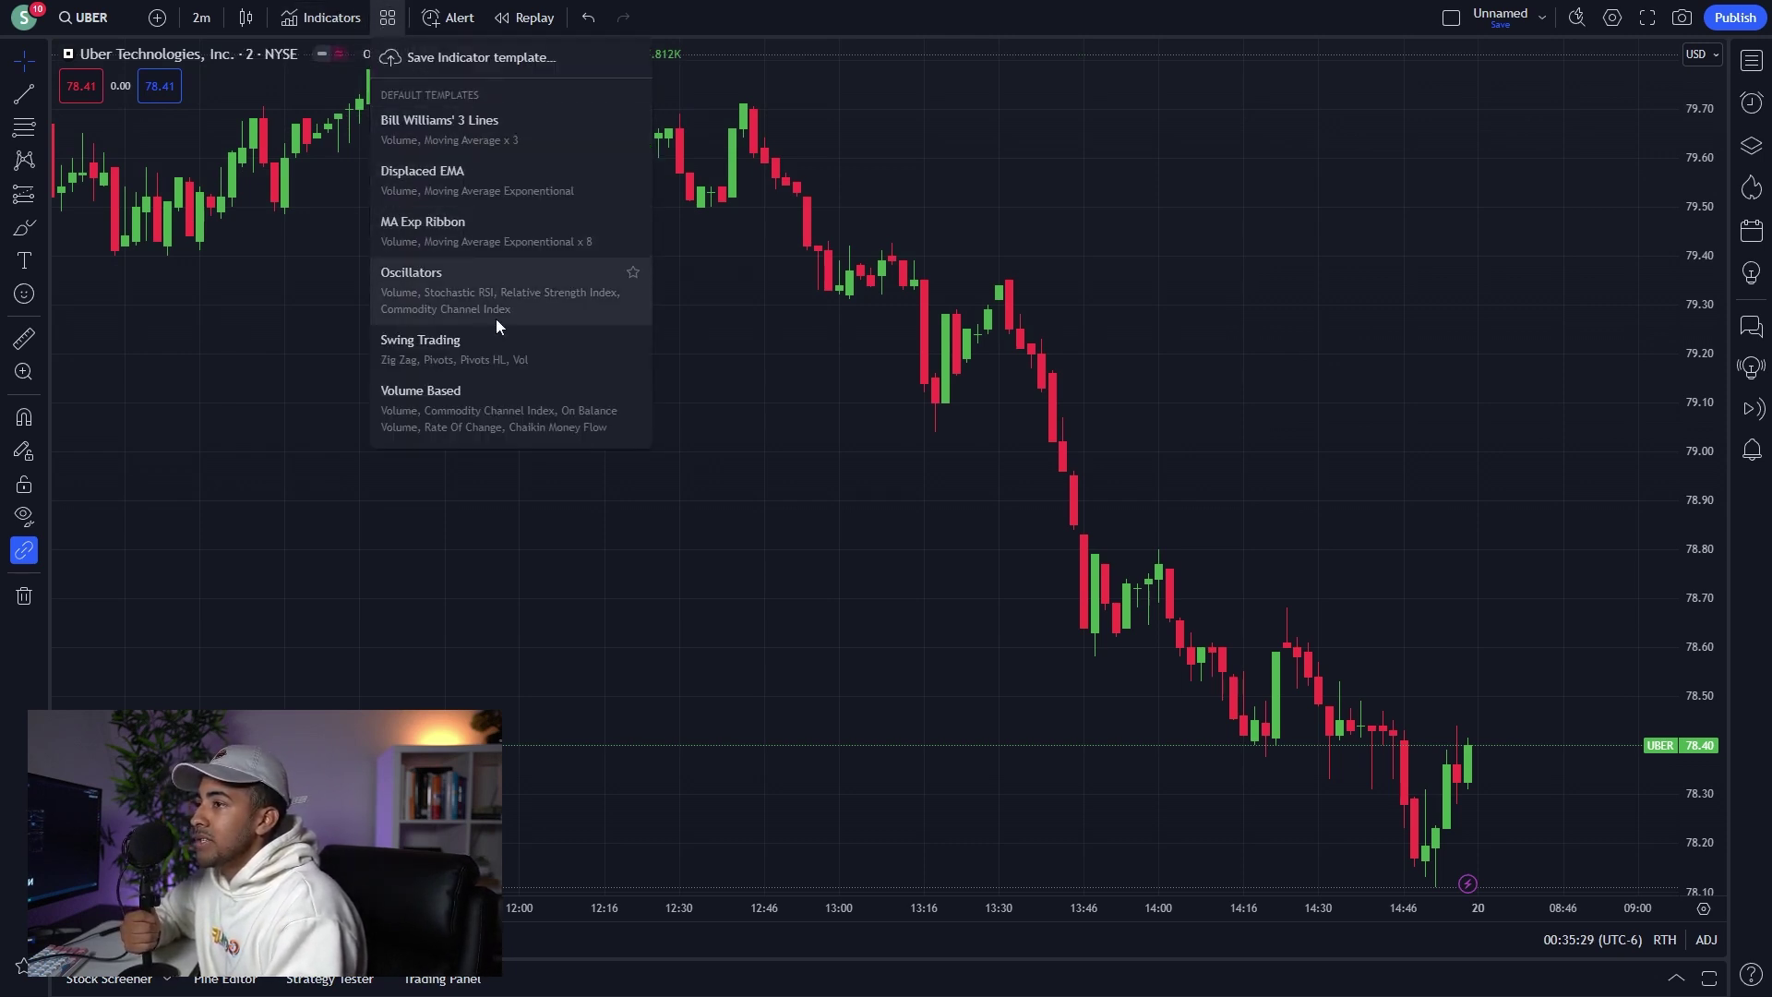
click(490, 356)
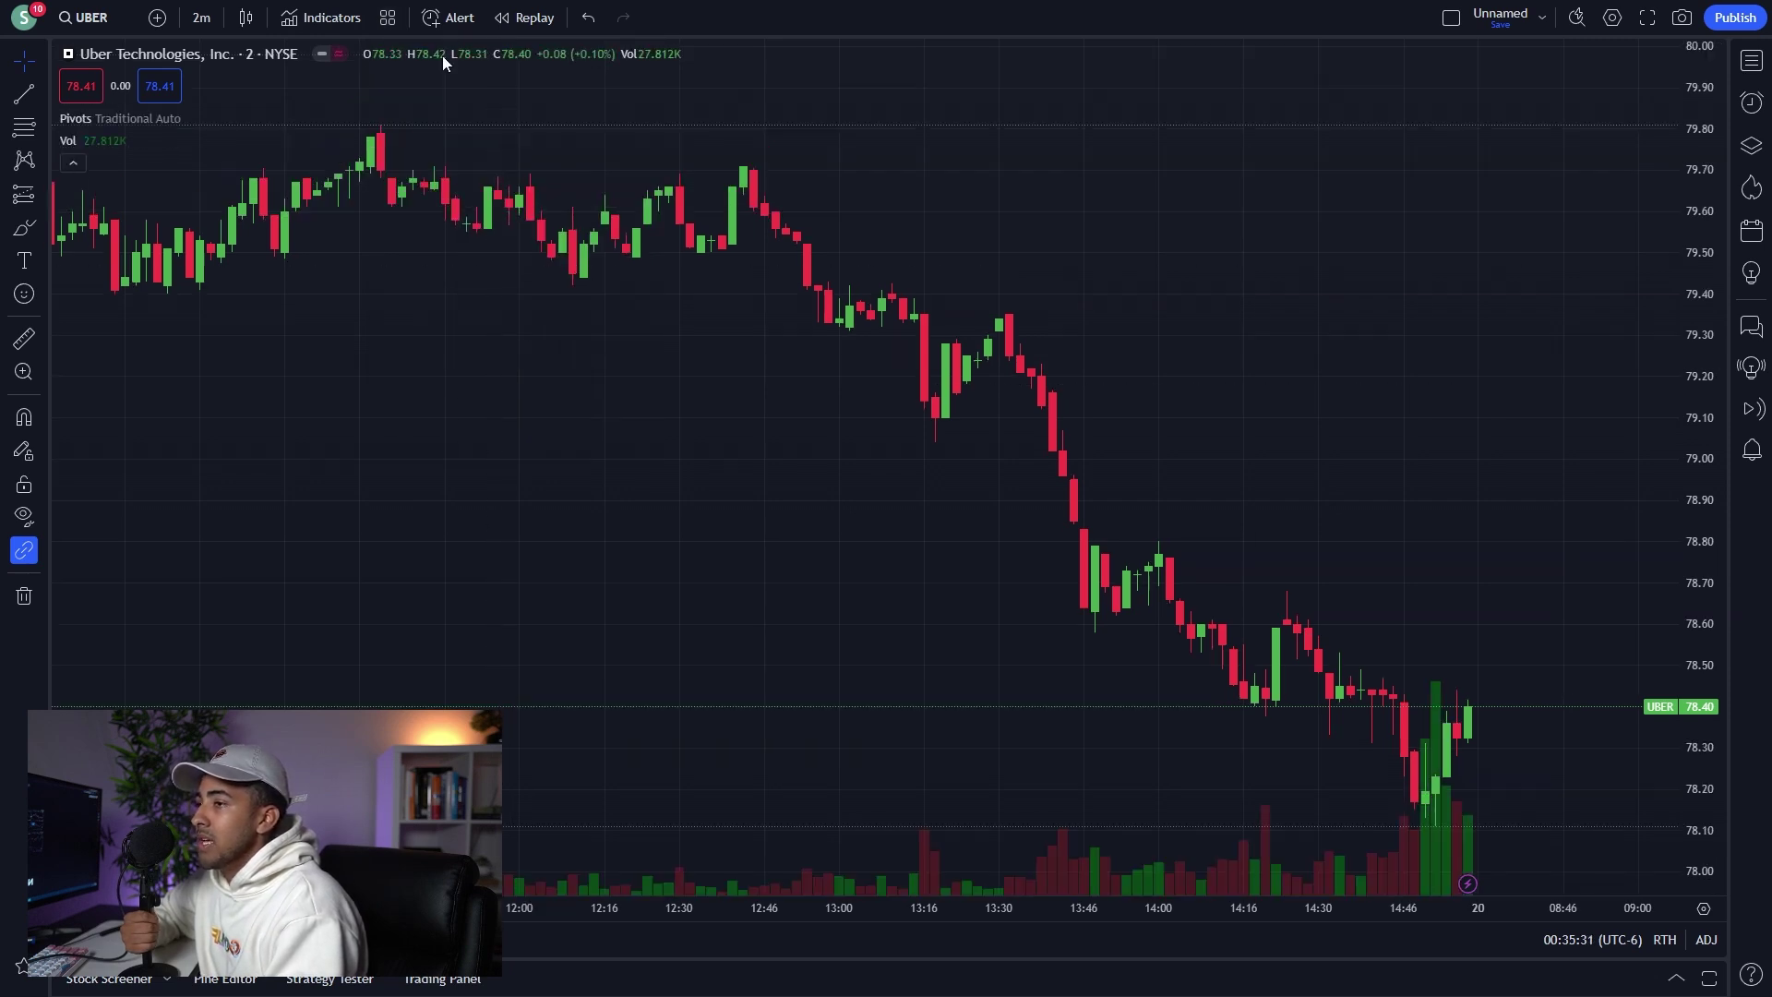
click(388, 19)
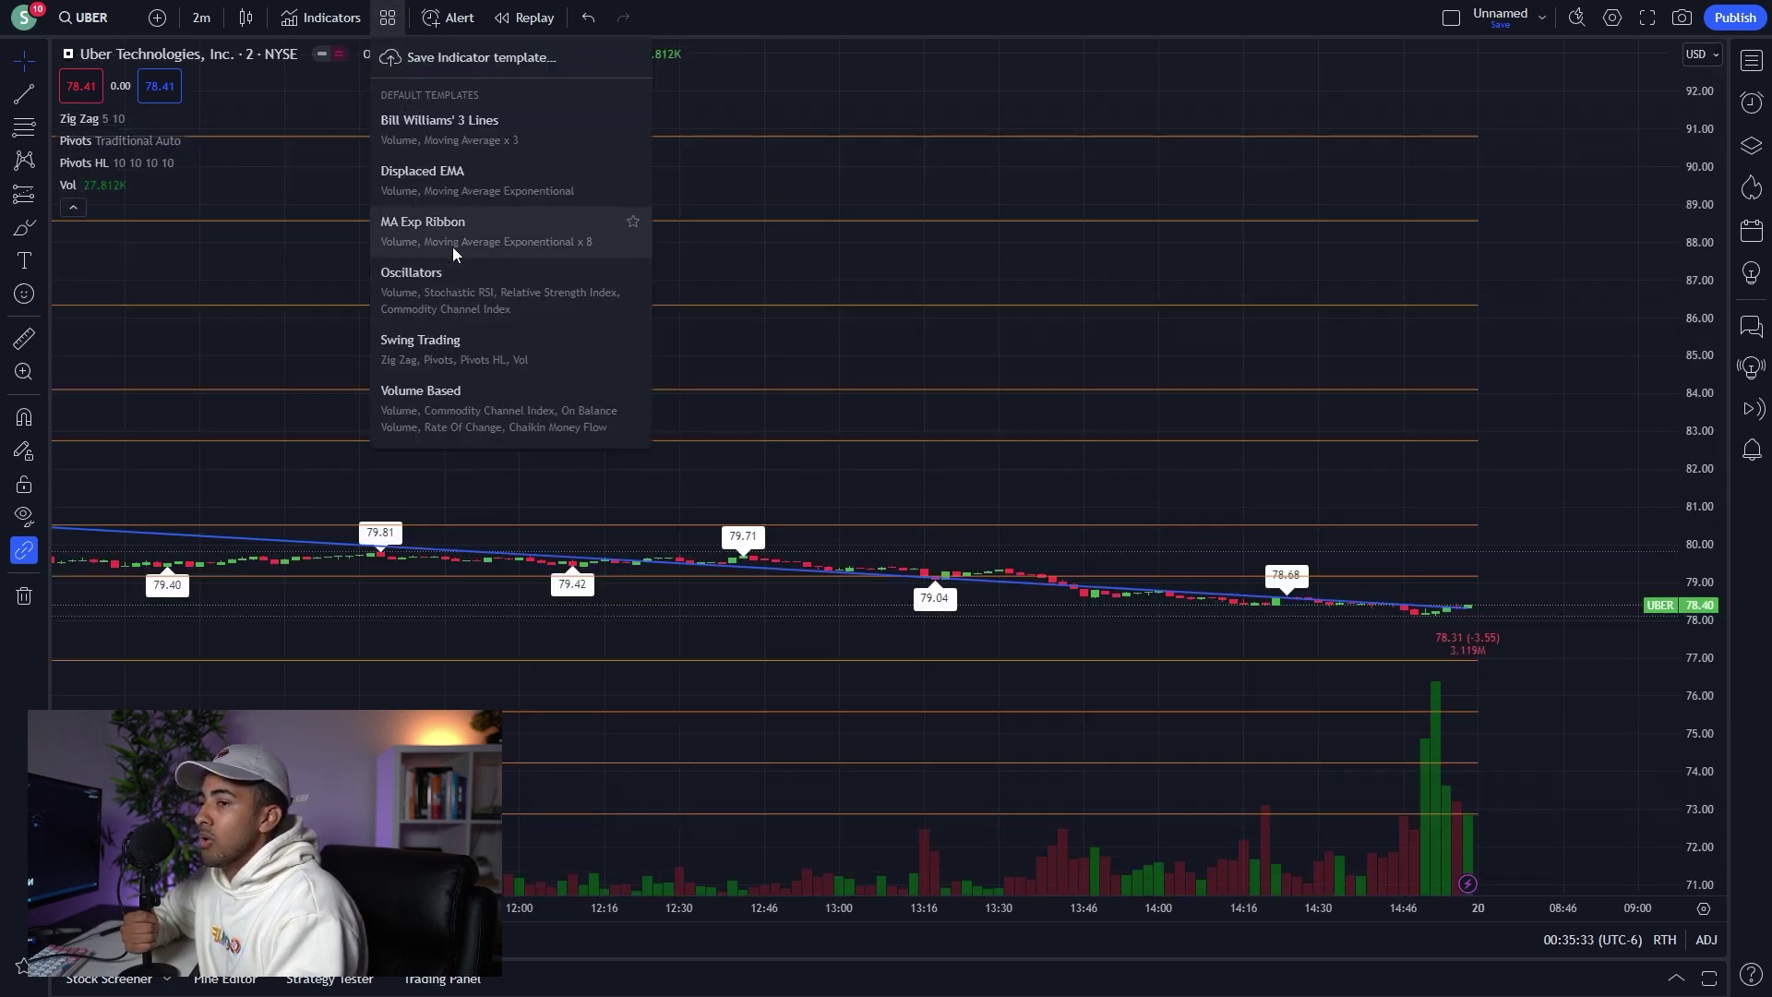
key(Escape)
scroll(424, 360, down, 5)
scroll(1652, 498, up, 5)
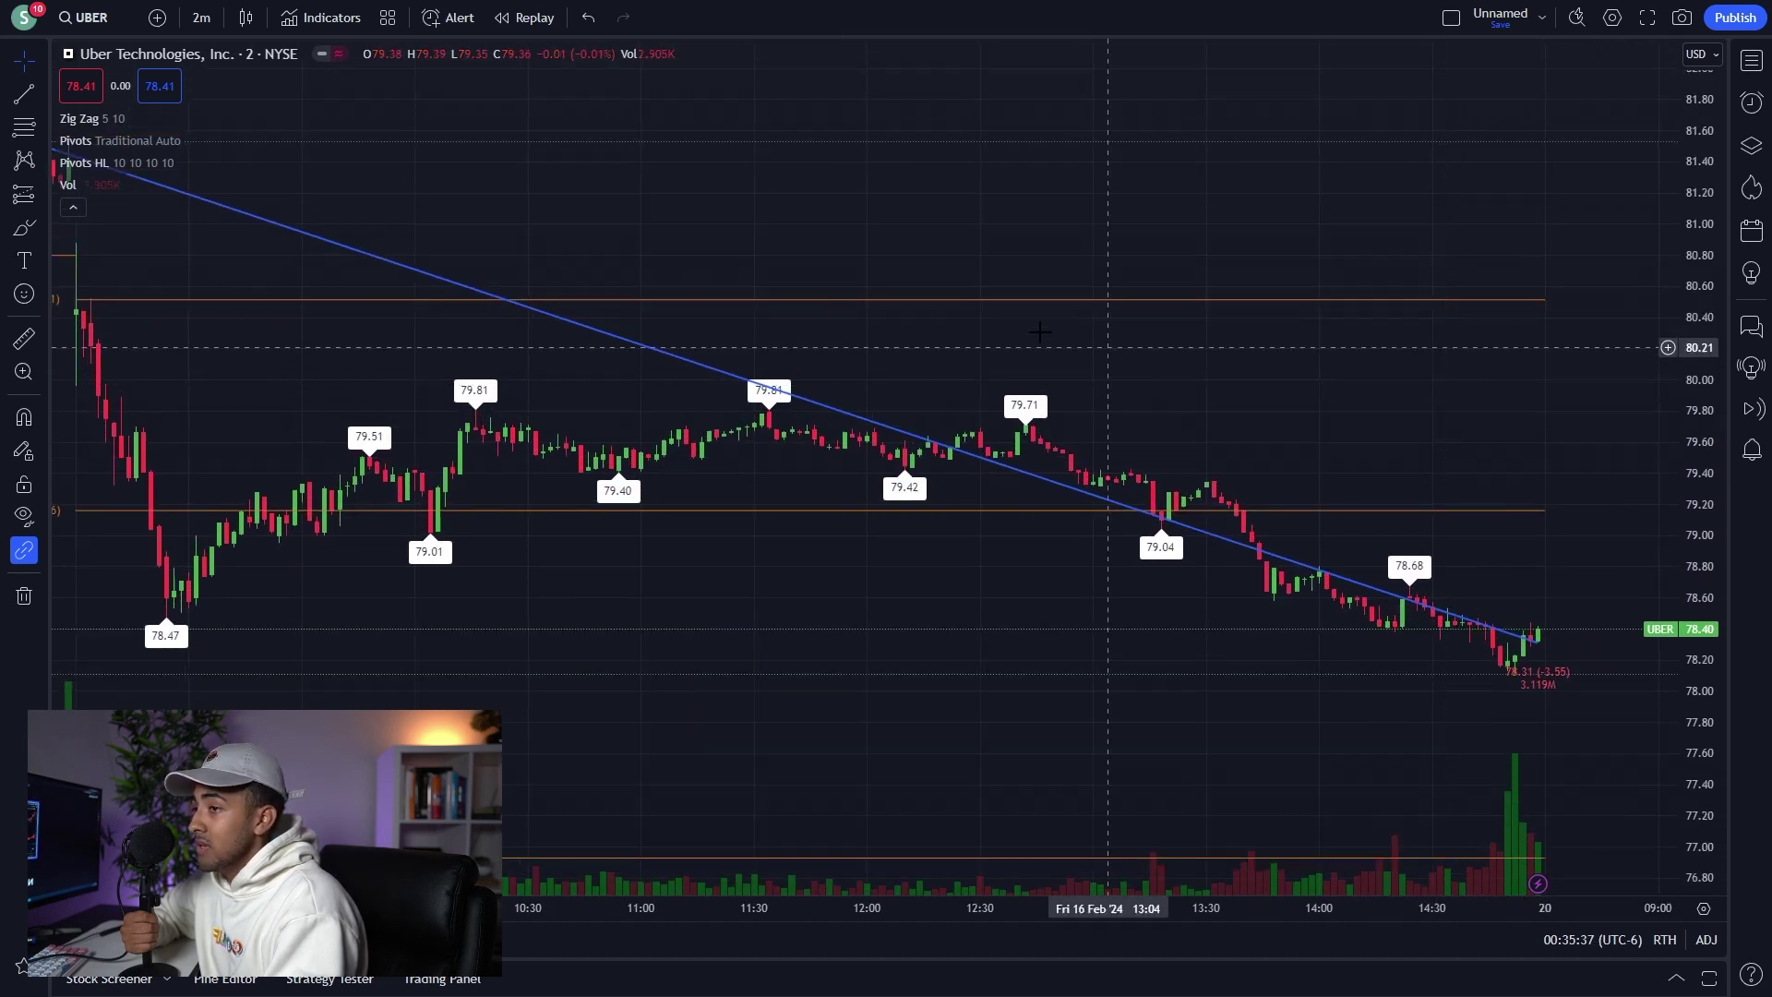
click(96, 185)
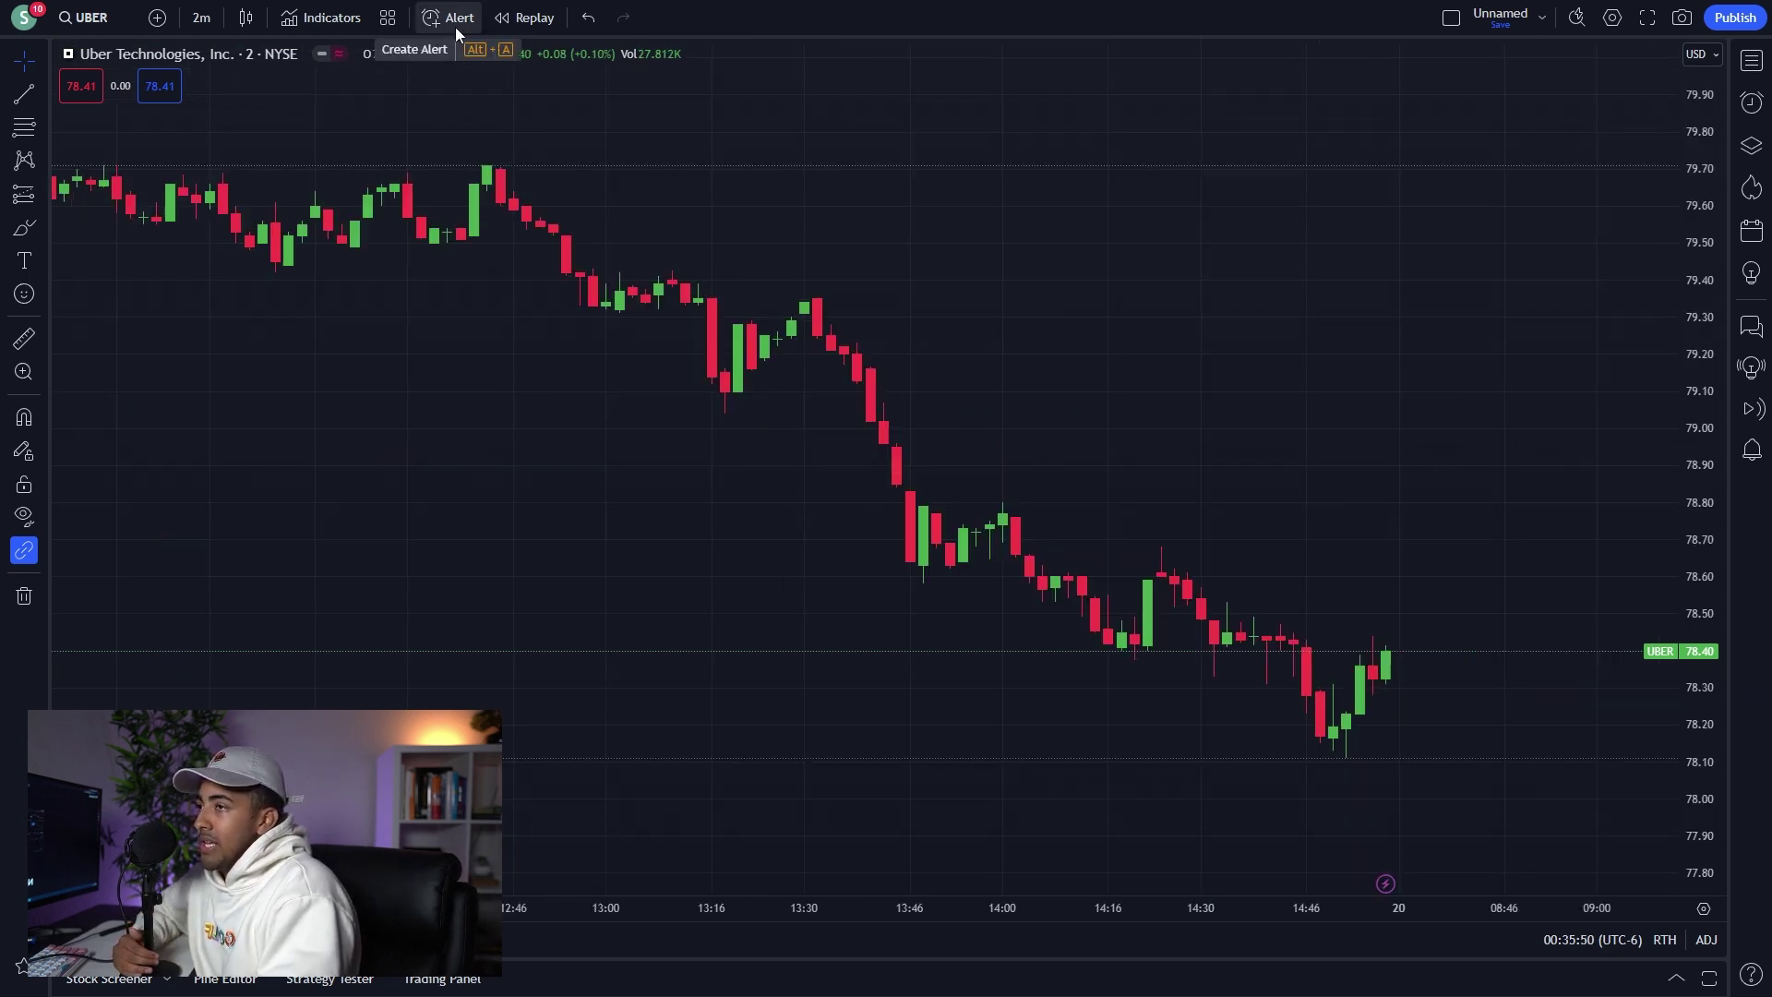
Review the condition options for a new UBER price alert and close the alert without creating it.
scroll(1345, 546, up, 3)
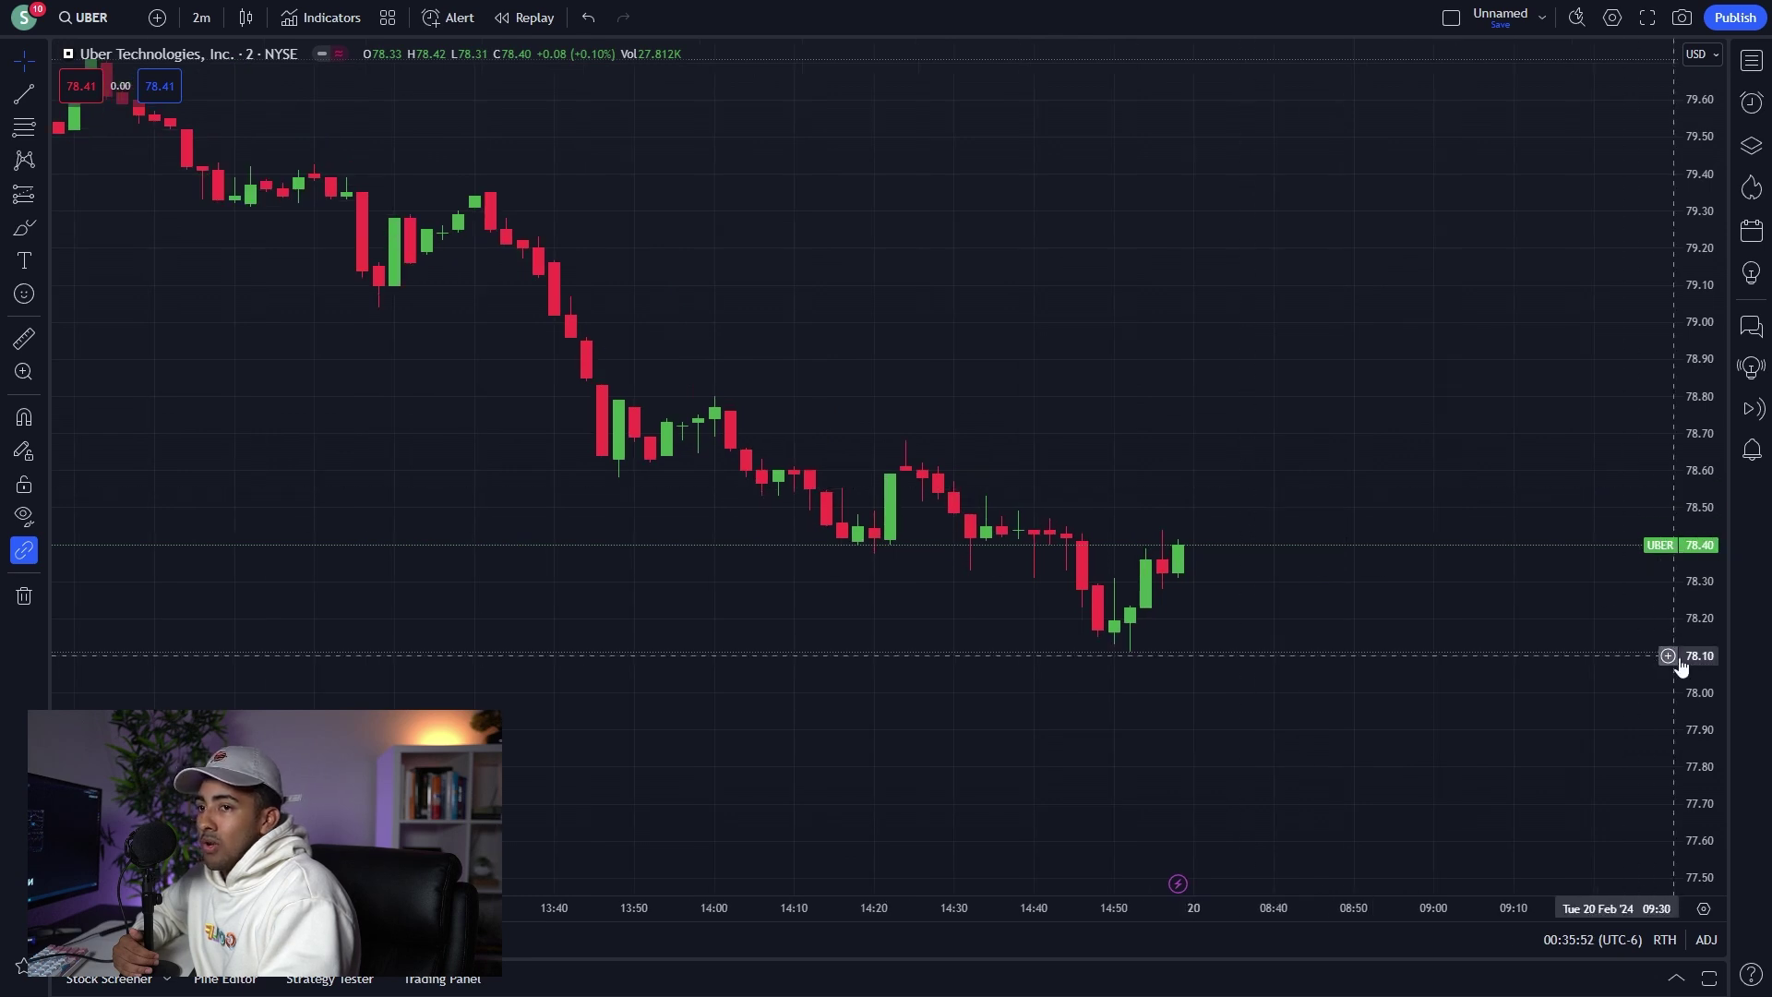
drag(1677, 661, 1614, 368)
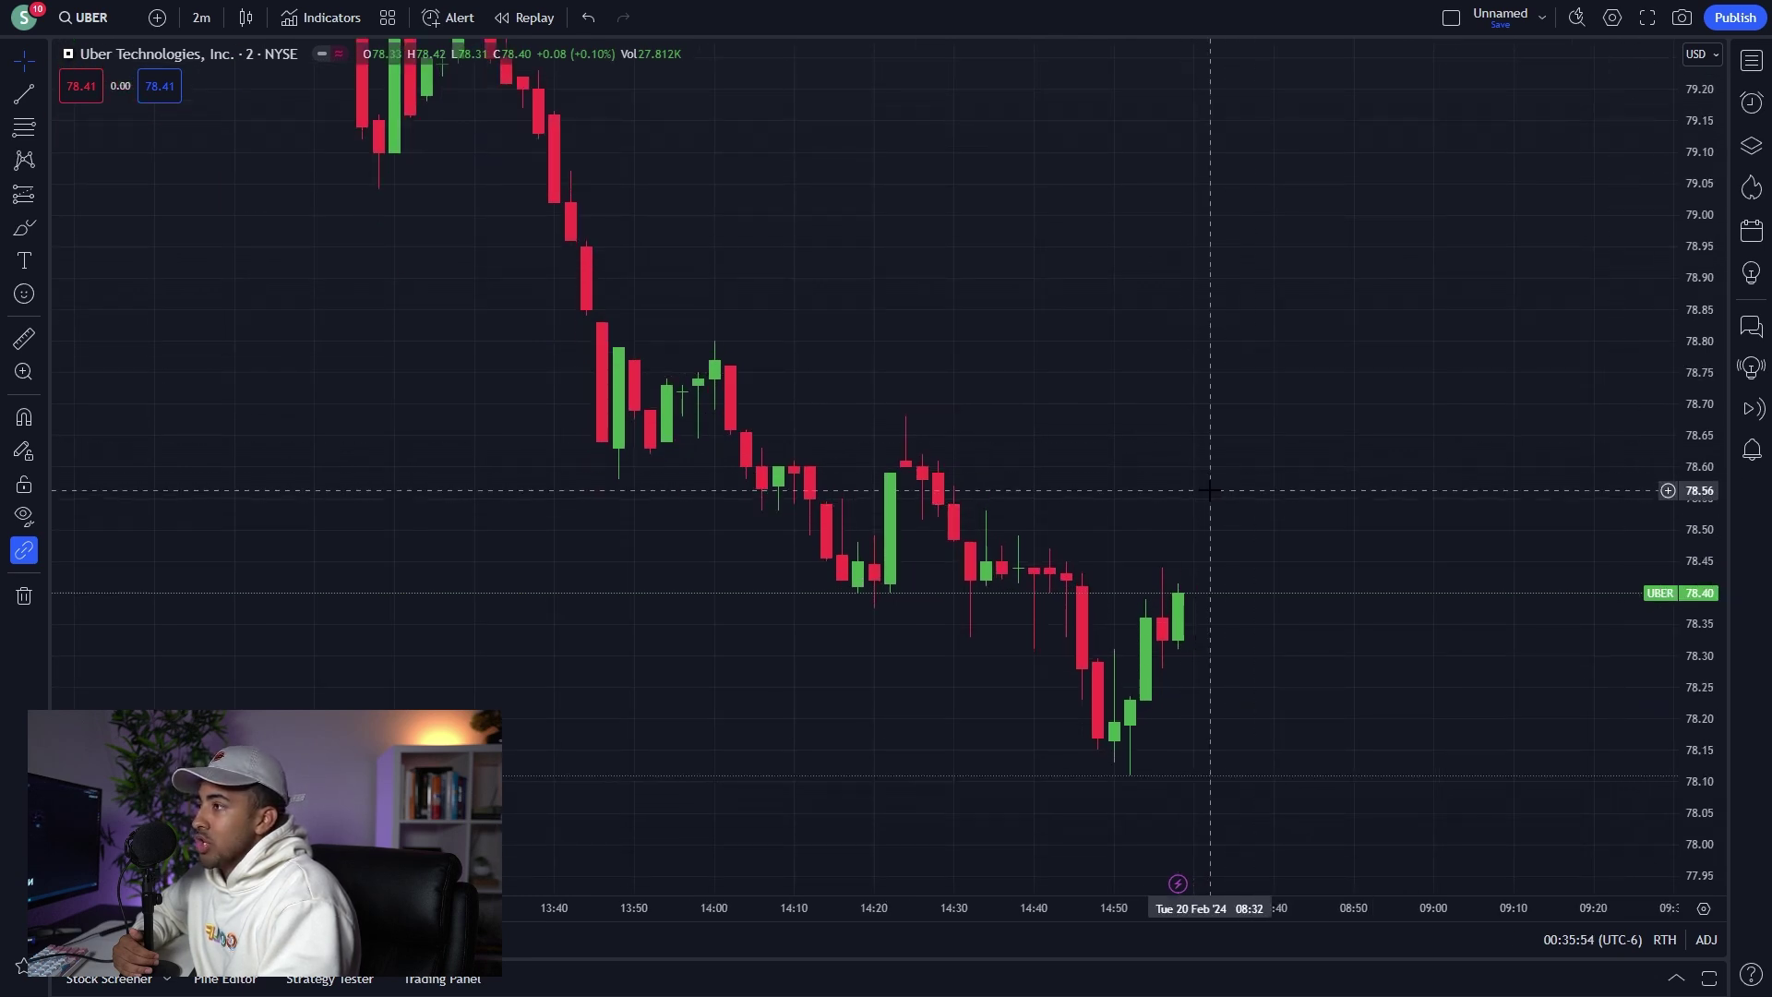
click(450, 18)
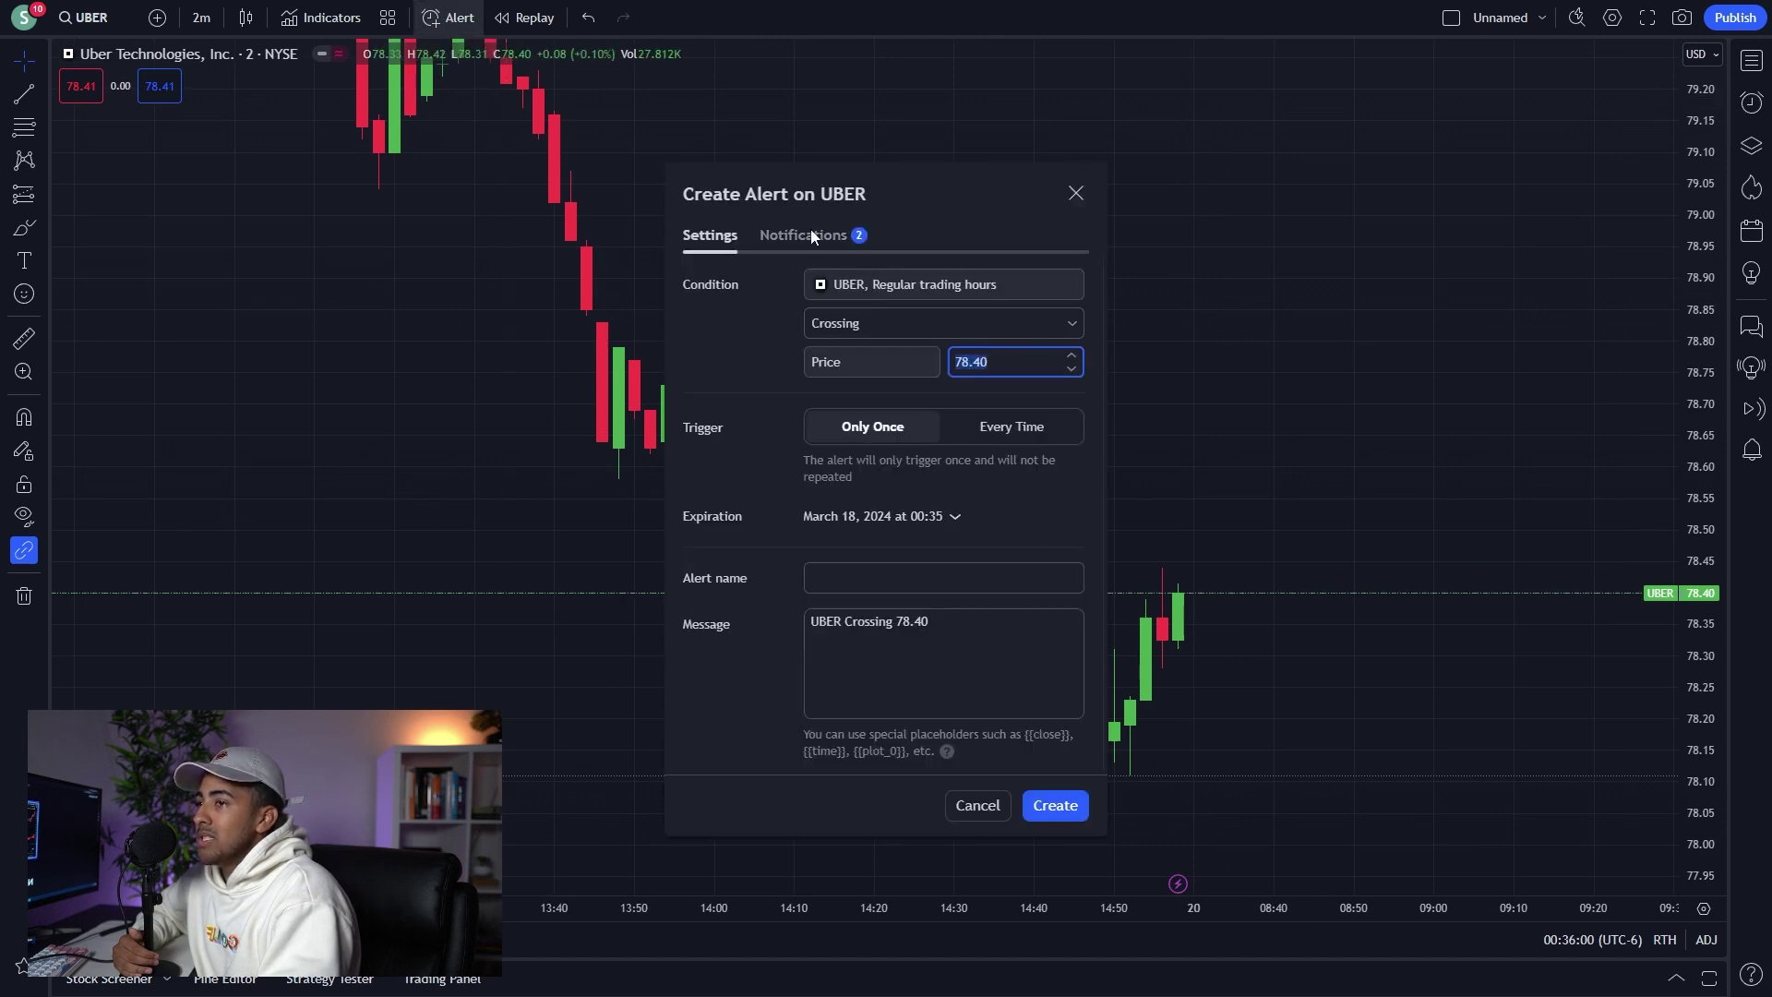
click(971, 315)
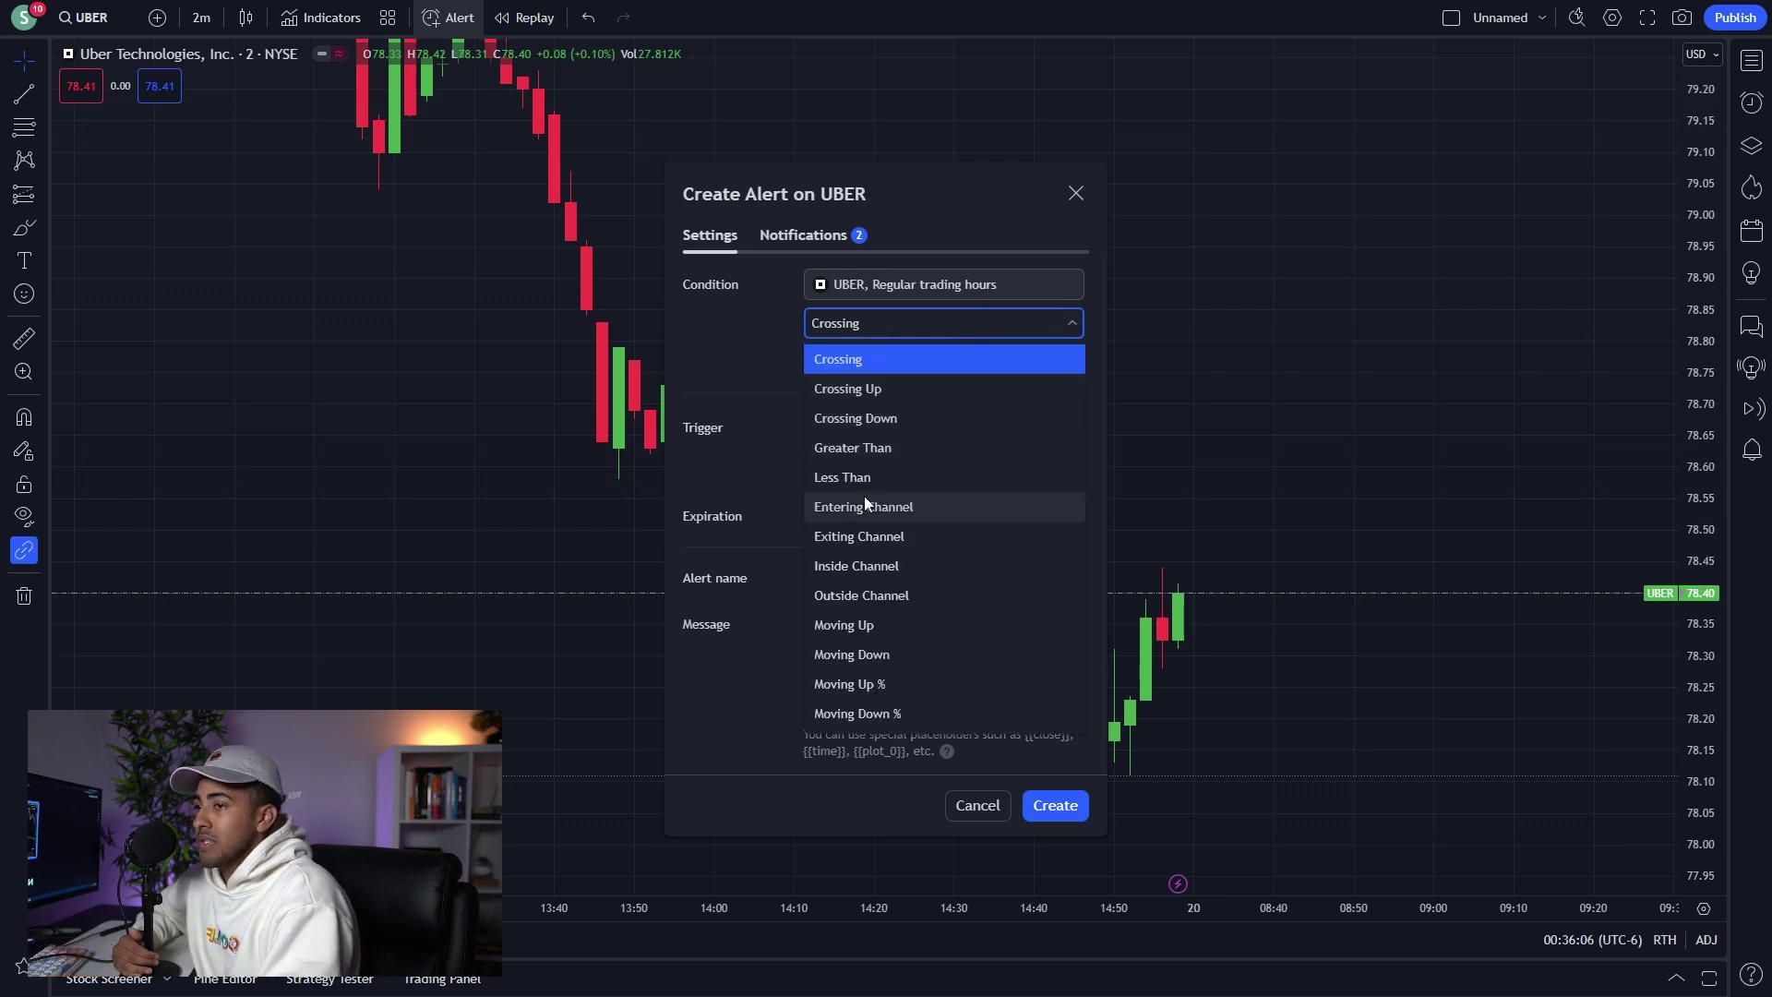
click(1076, 192)
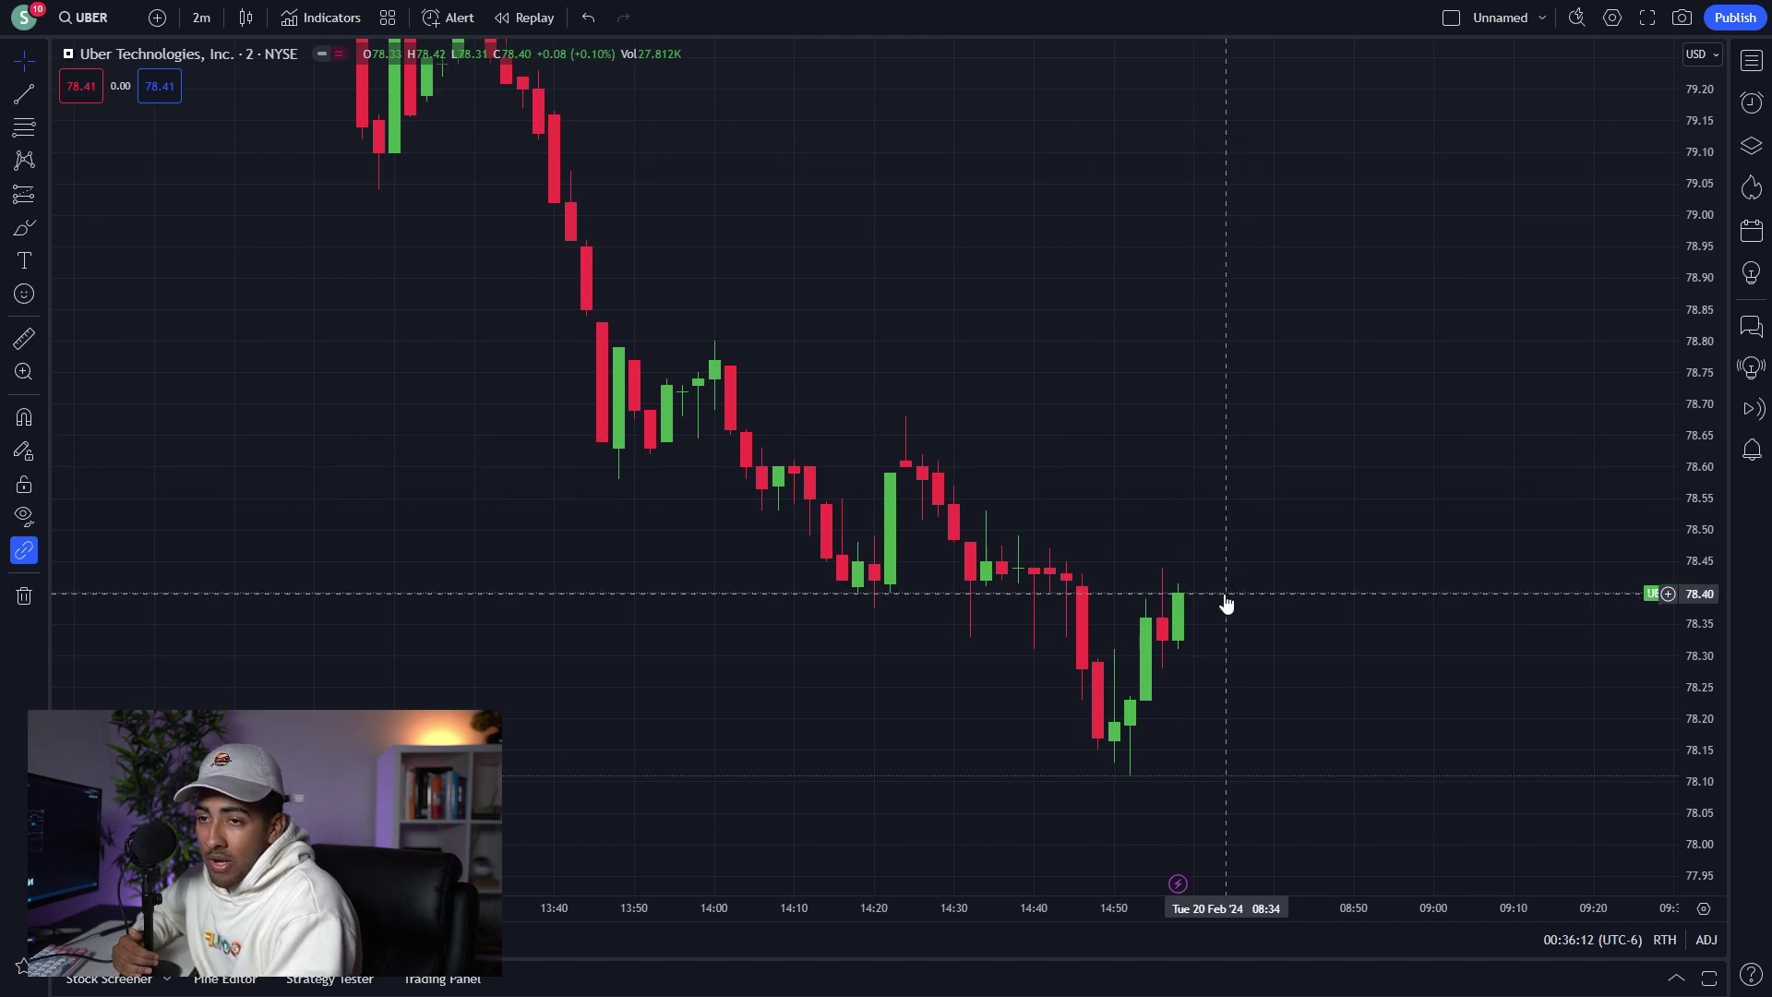
Create an alert on UBER from the chart that triggers only once when the price crosses 78.68.
right_click(1160, 418)
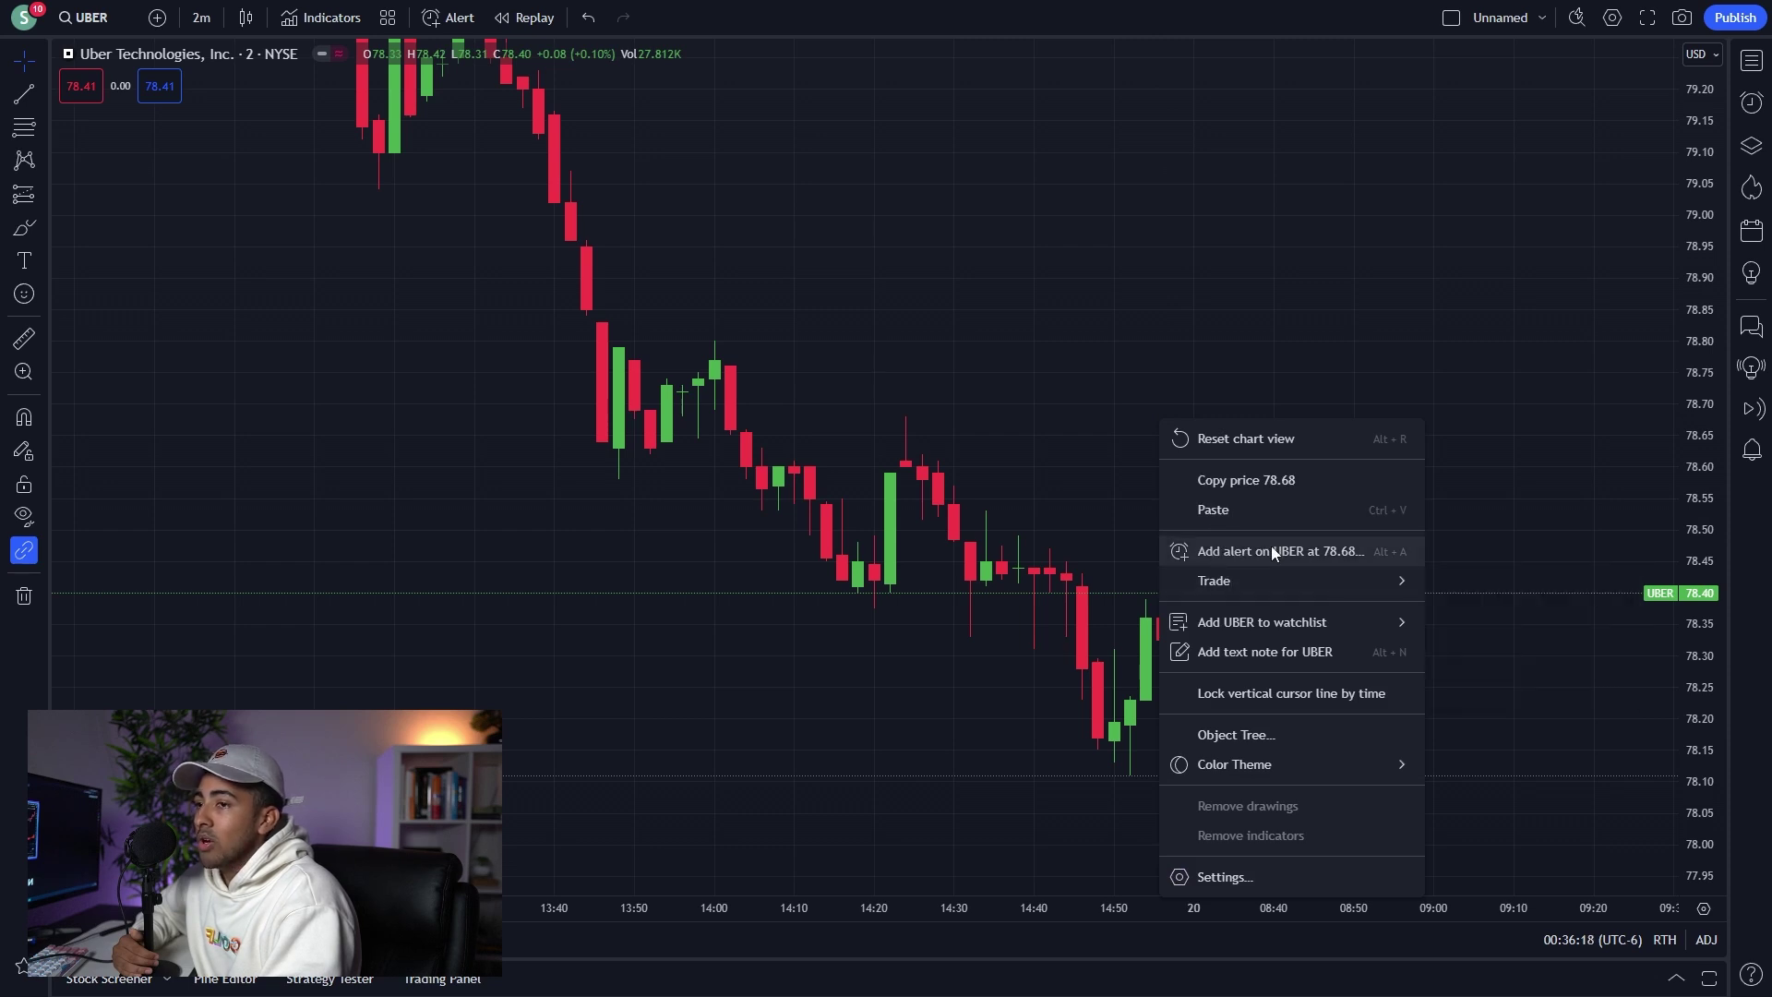
click(1238, 556)
drag(902, 202, 477, 127)
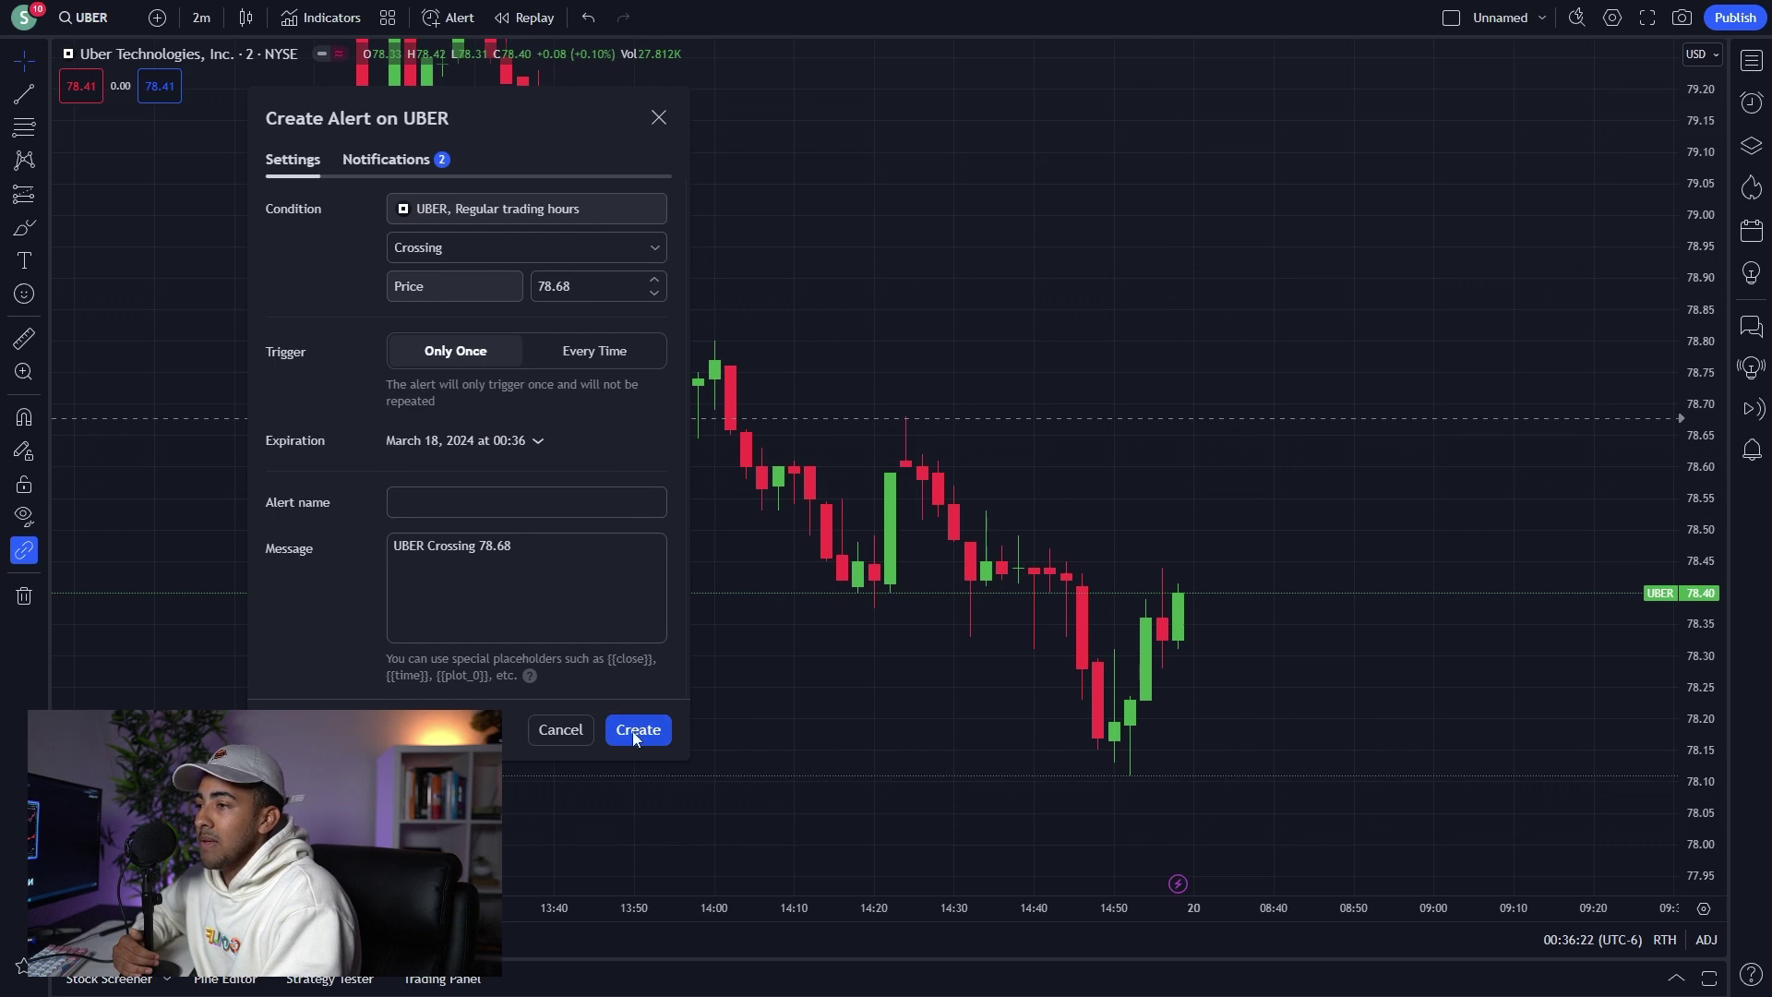
click(637, 730)
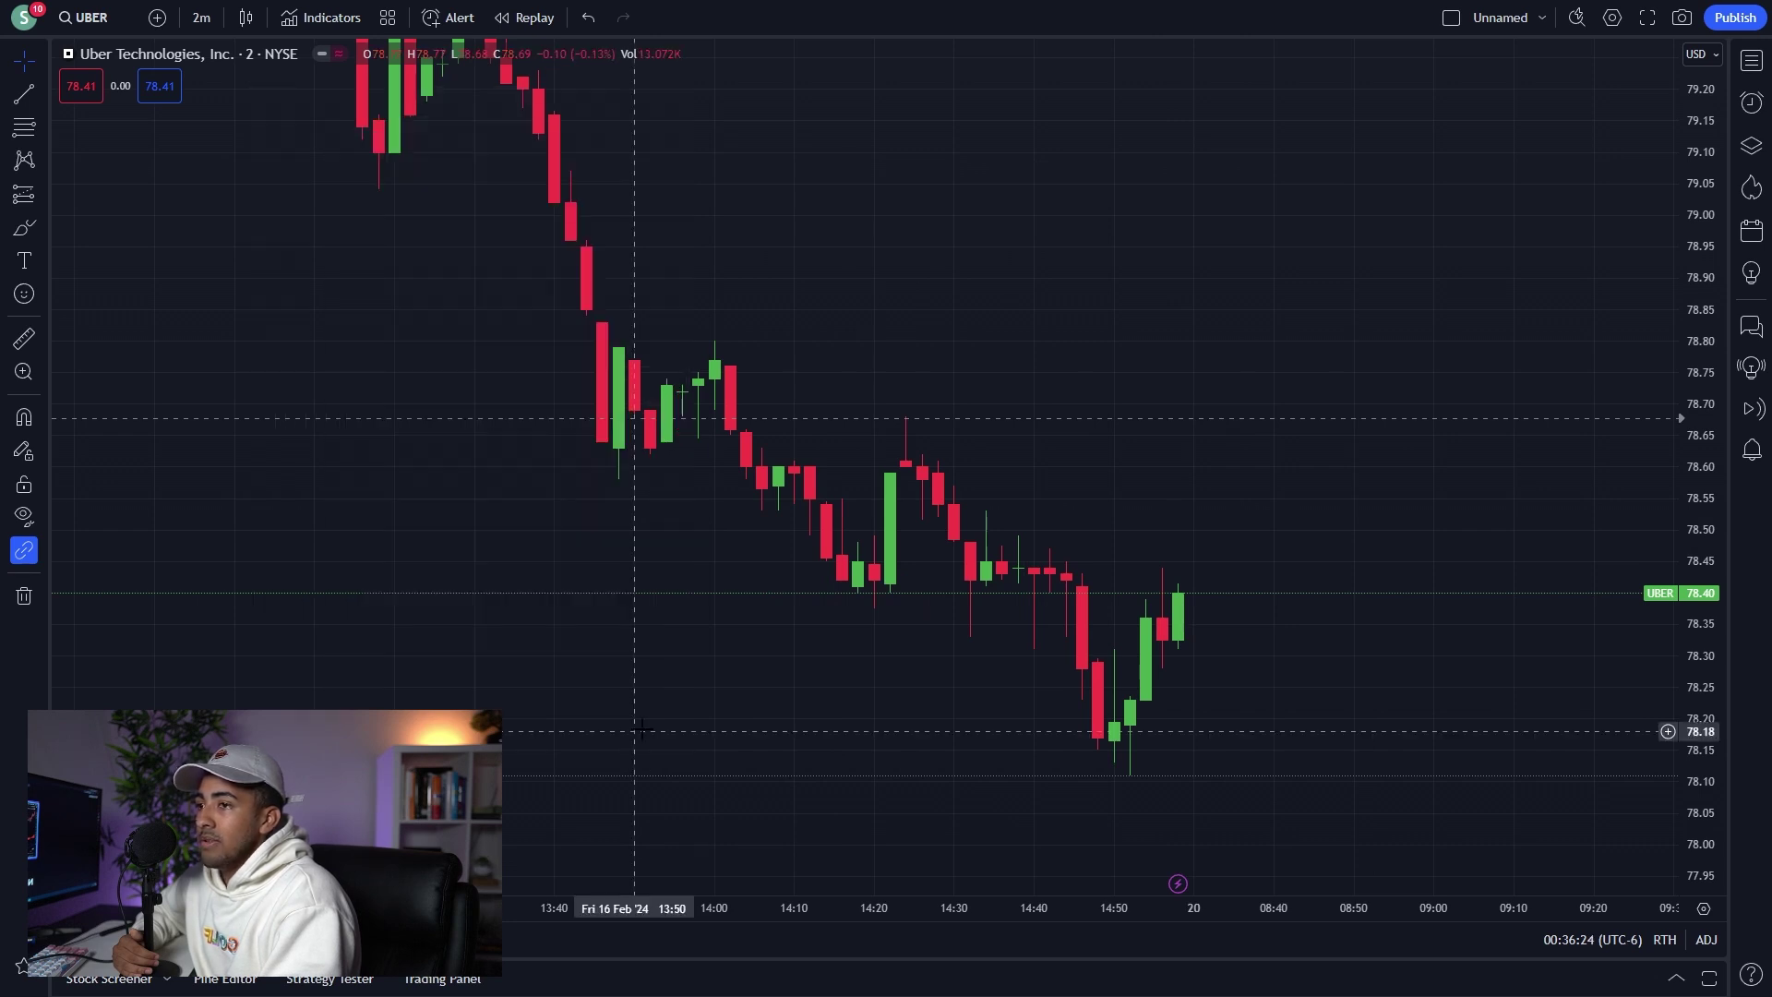
Start a bar replay of the 2-minute Uber chart from the 09:46 candle.
drag(1308, 517, 982, 514)
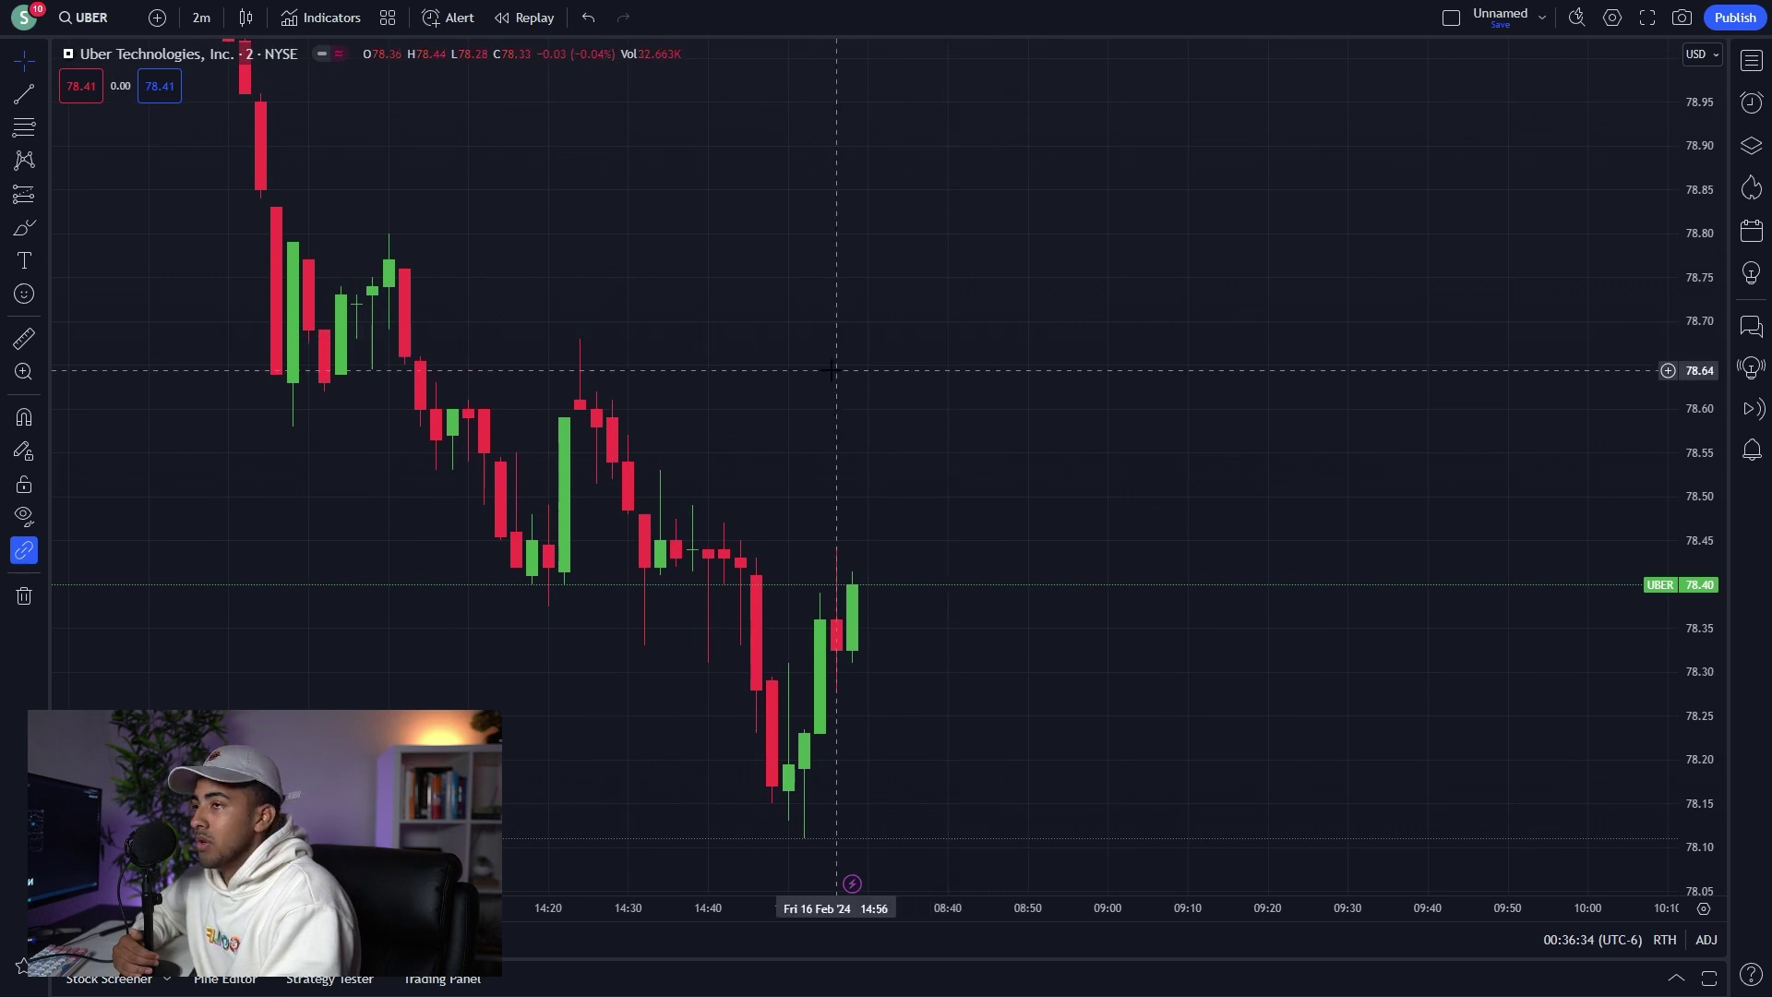
click(576, 13)
click(576, 13)
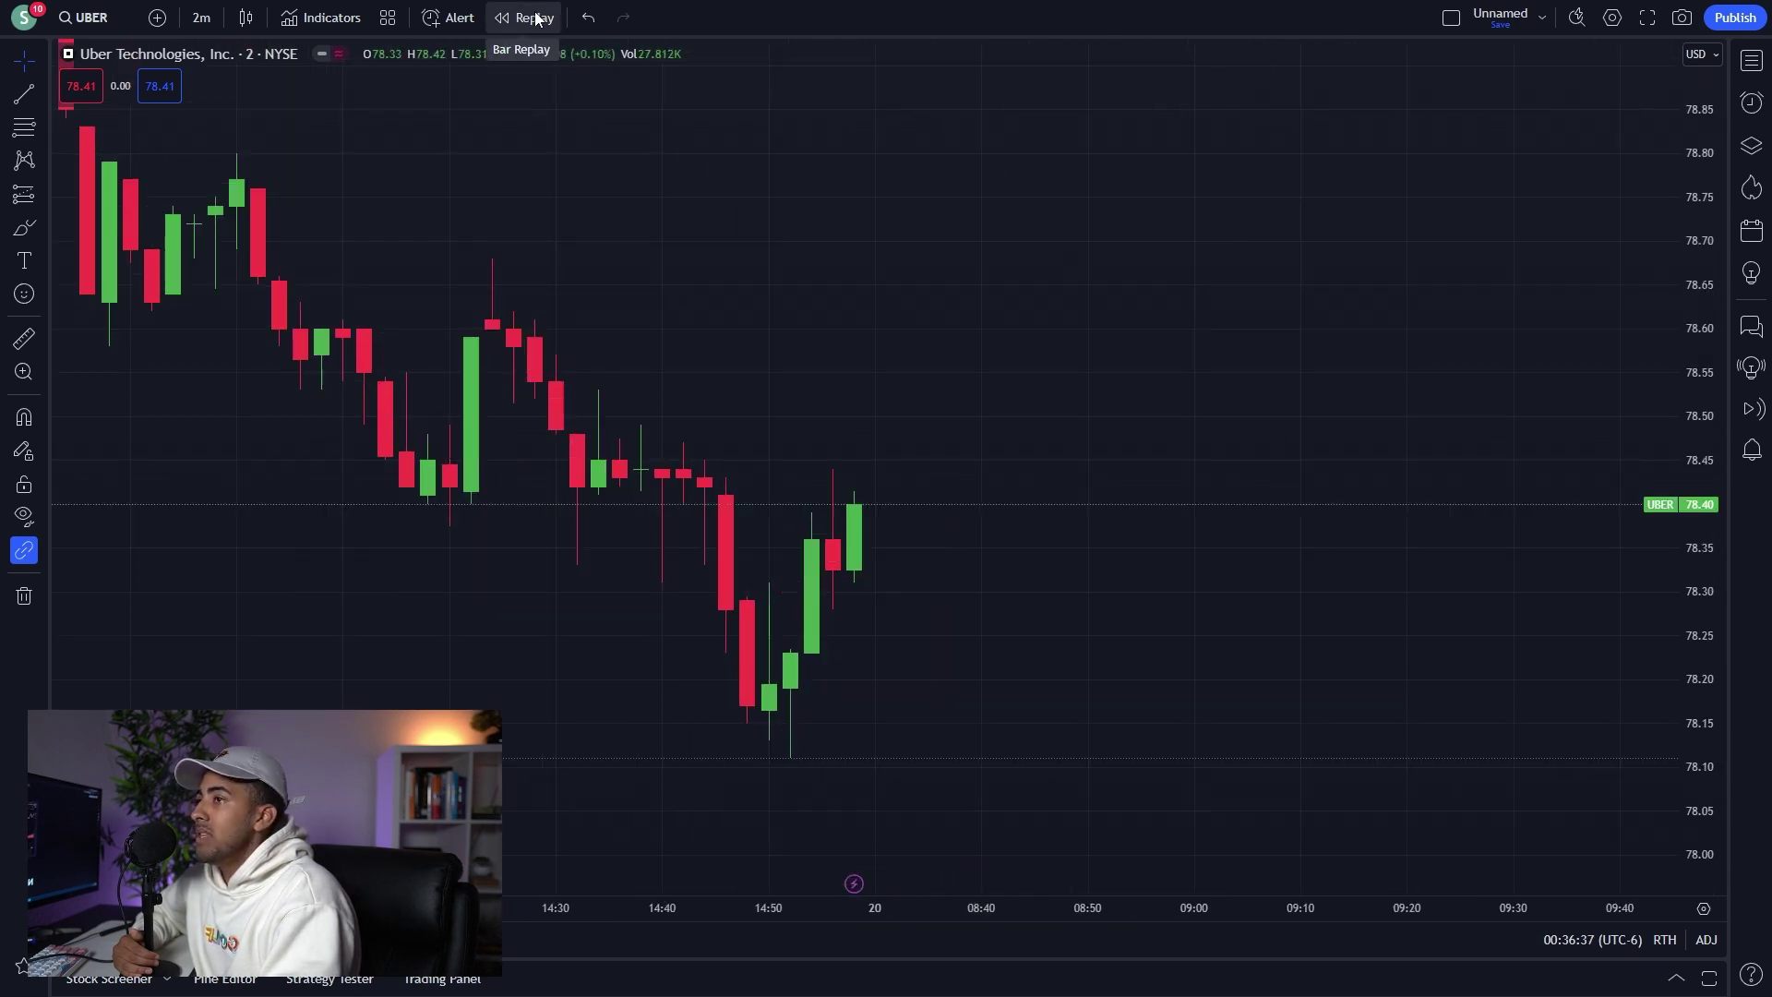
scroll(970, 304, down, 3)
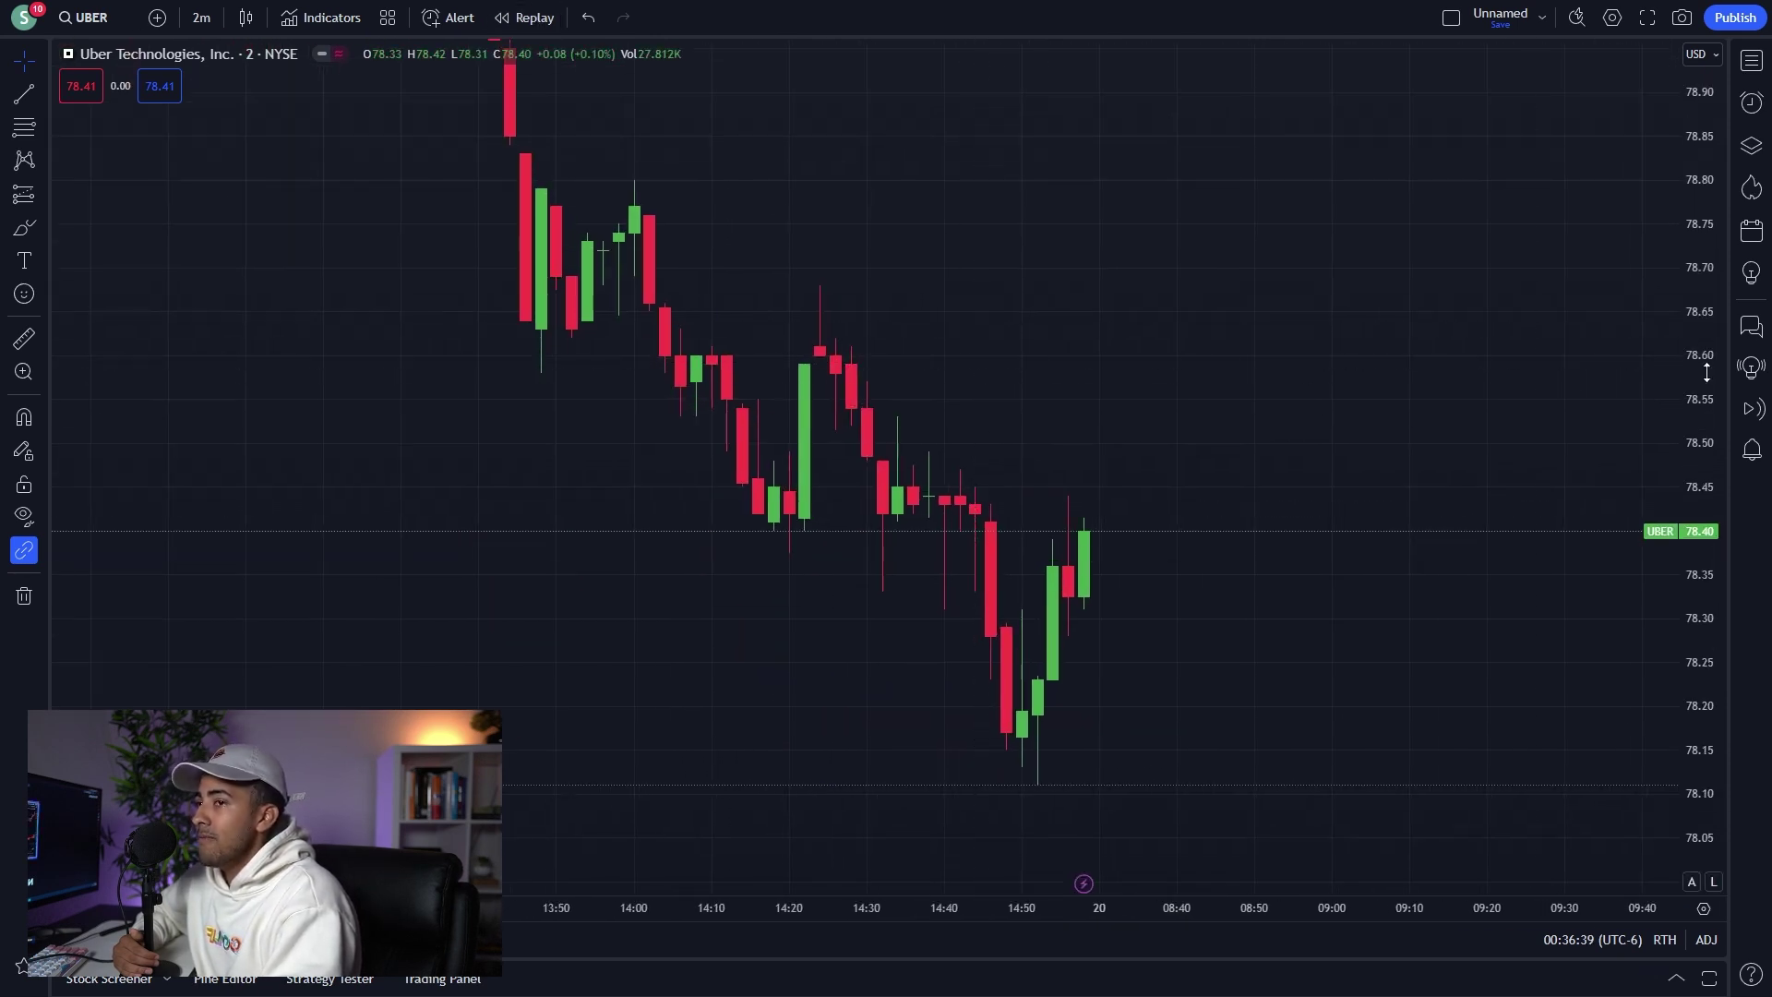
scroll(1124, 404, down, 10)
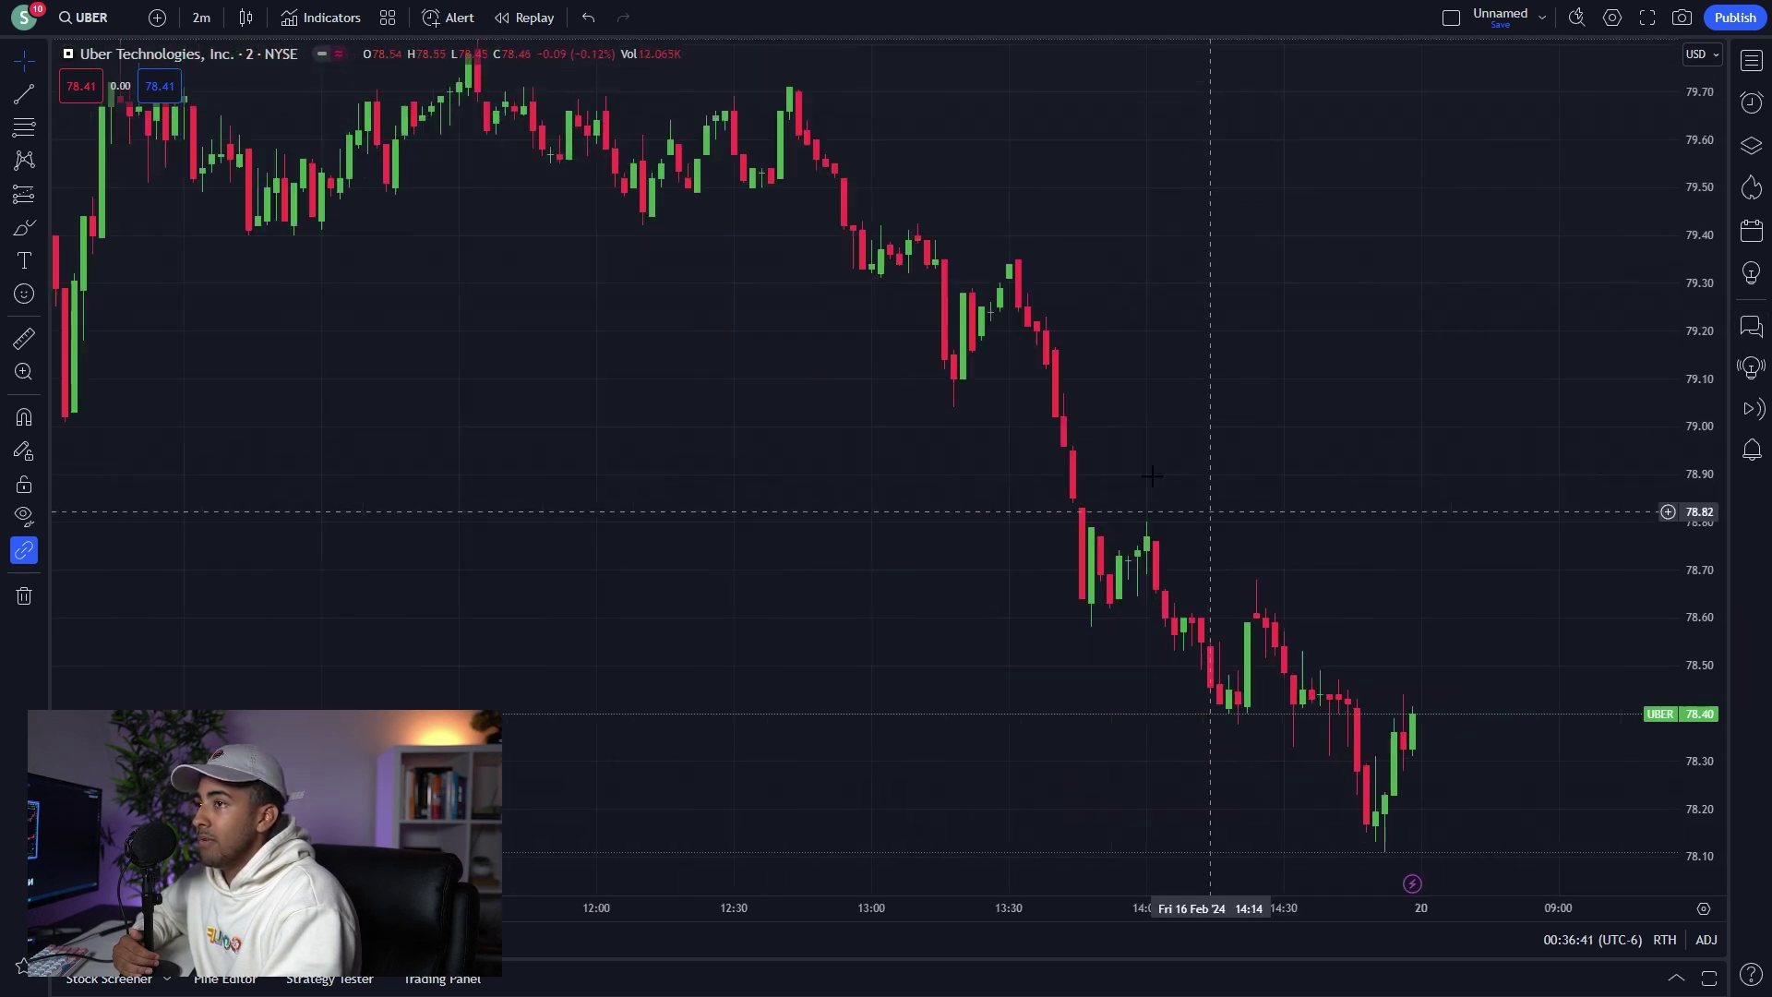
scroll(1290, 572, up, 3)
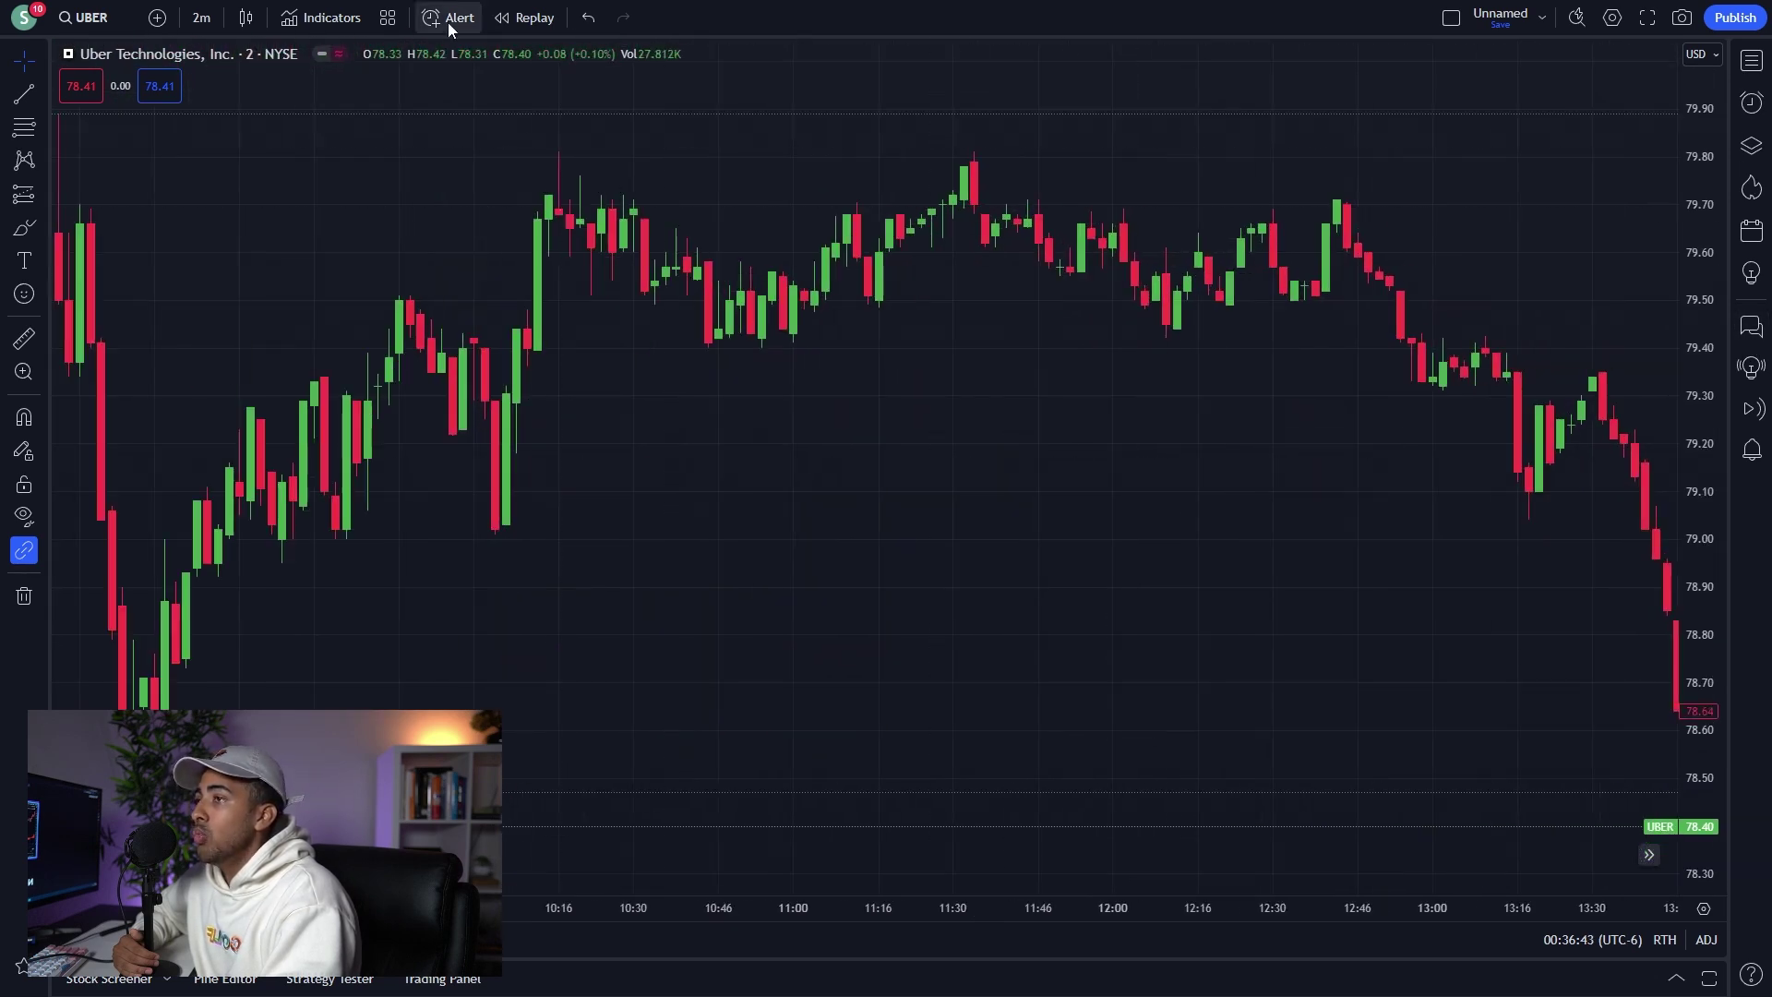
click(525, 18)
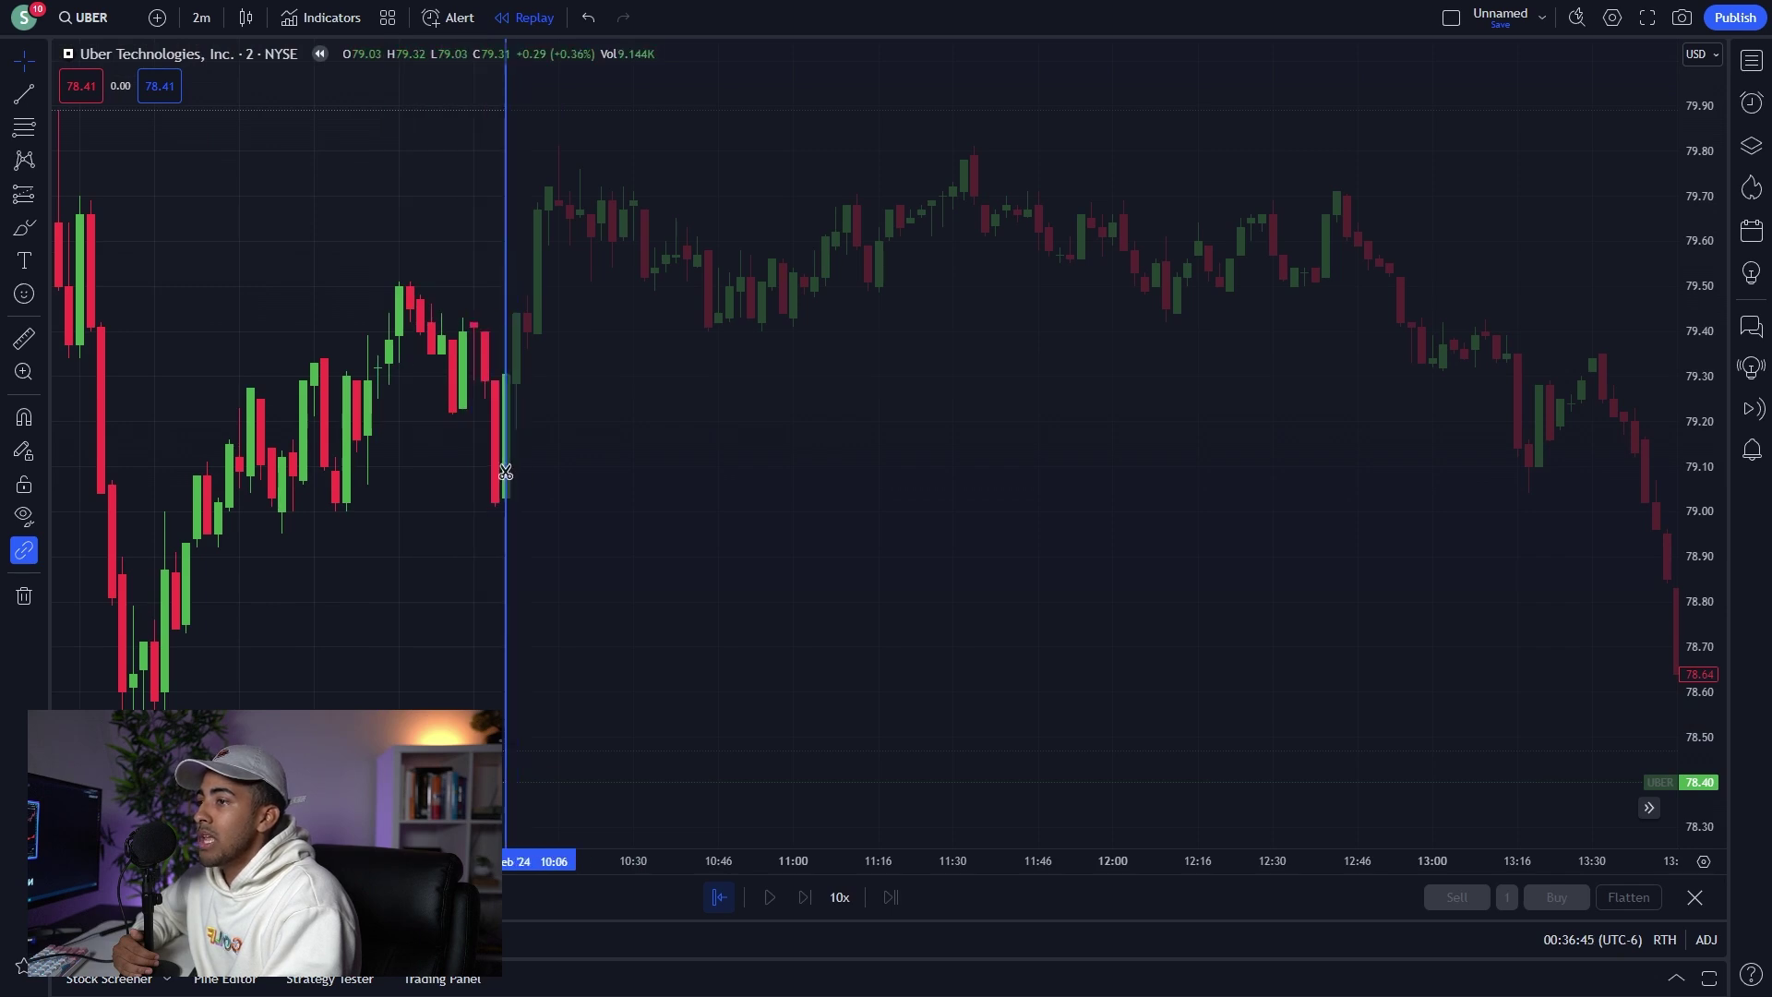
click(410, 468)
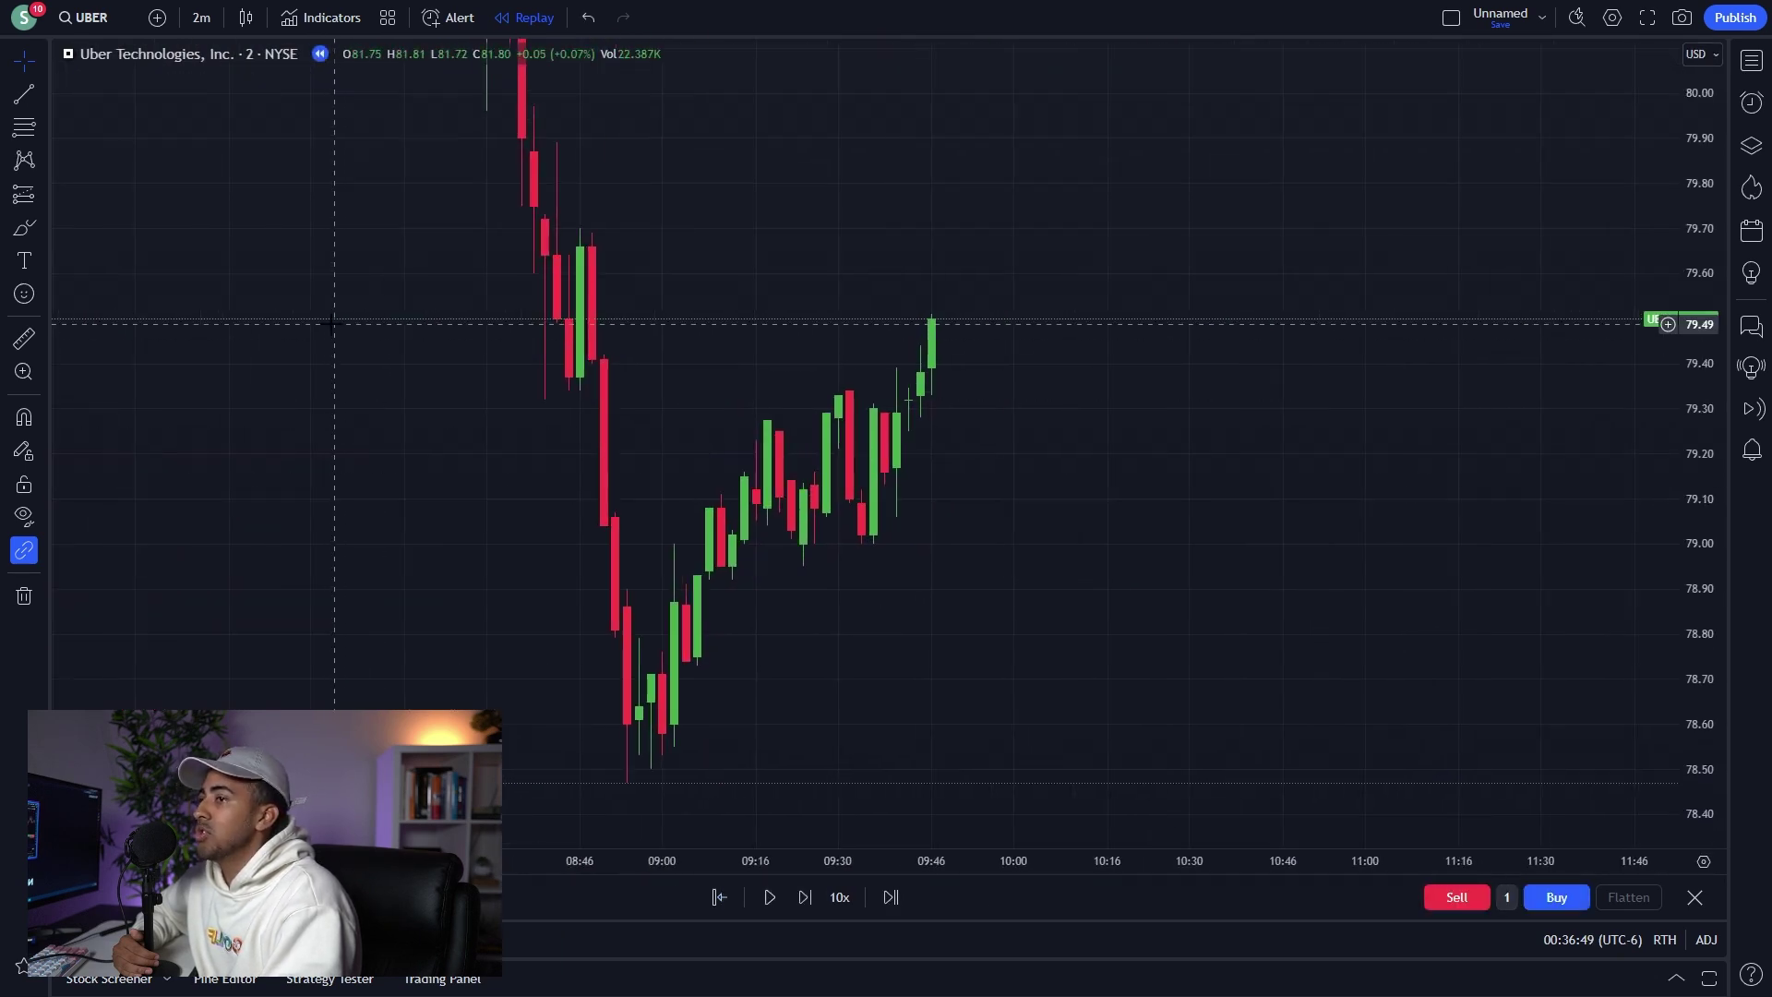
Draw a rectangle zone between about 79.36 and 79.70 on the replayed Uber chart, extending well past the 09:46 candle.
click(43, 259)
click(45, 232)
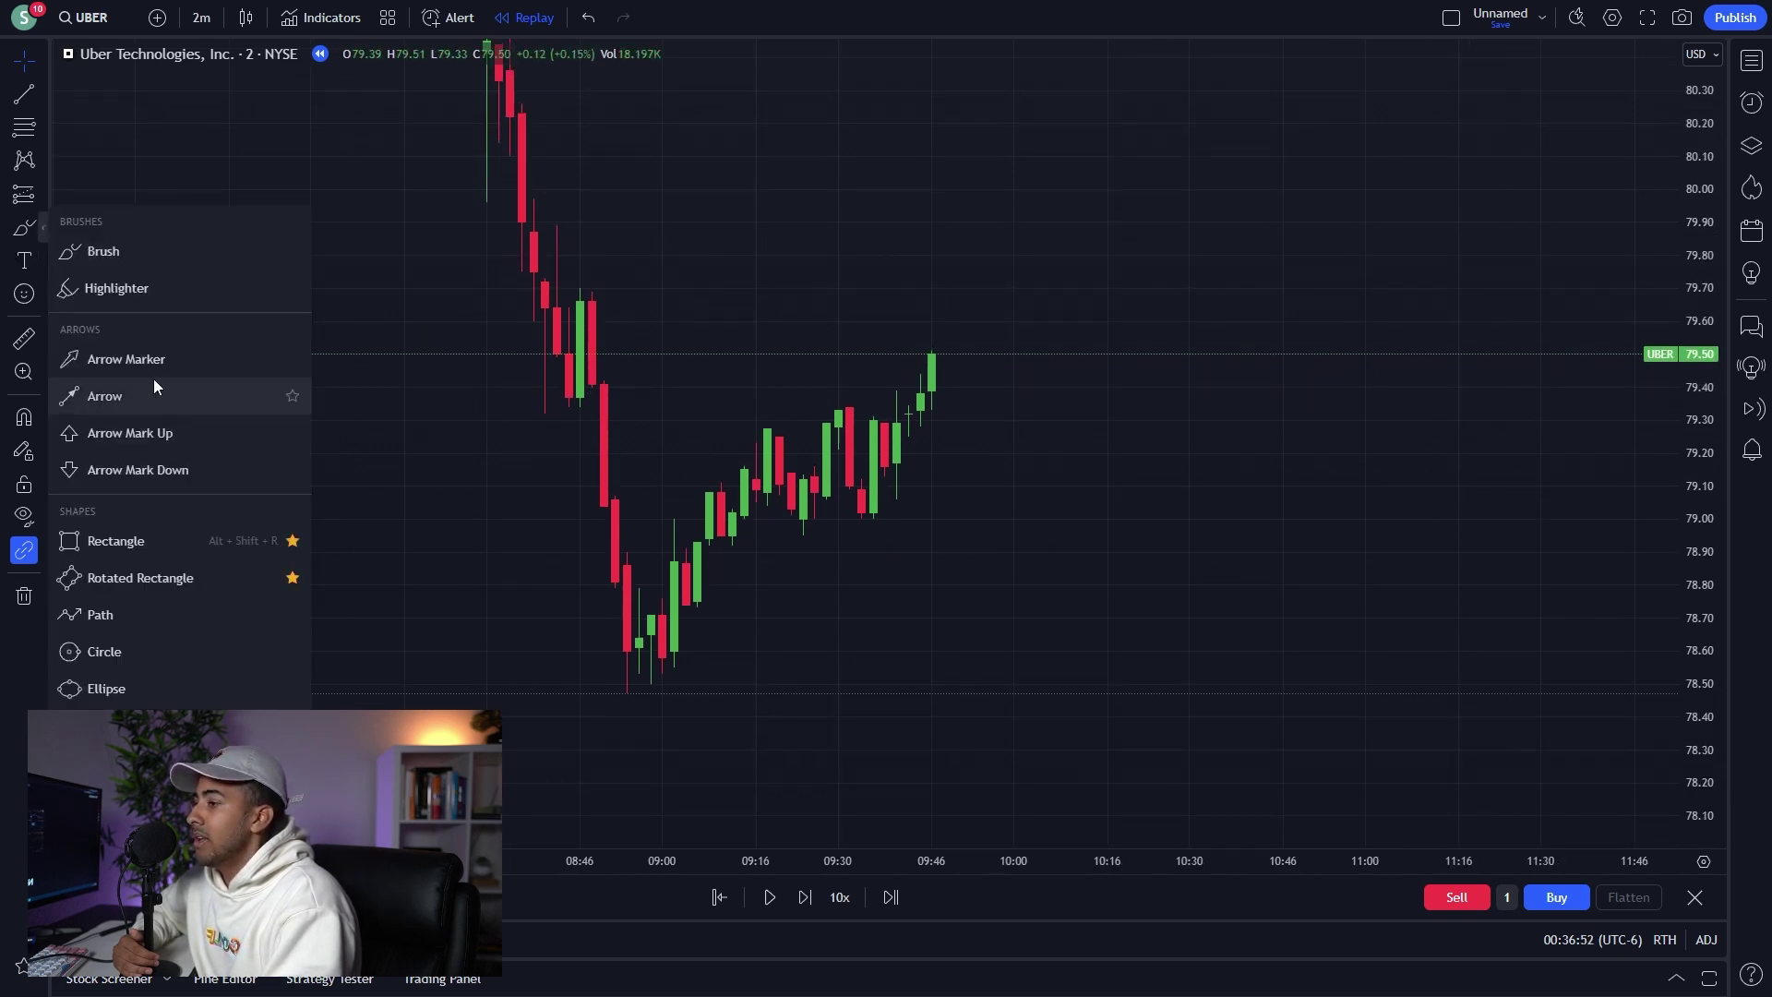
click(120, 542)
mouse_move(544, 399)
mouse_down()
mouse_move(1095, 289)
mouse_move(1648, 342)
mouse_up()
drag(1074, 613, 1041, 621)
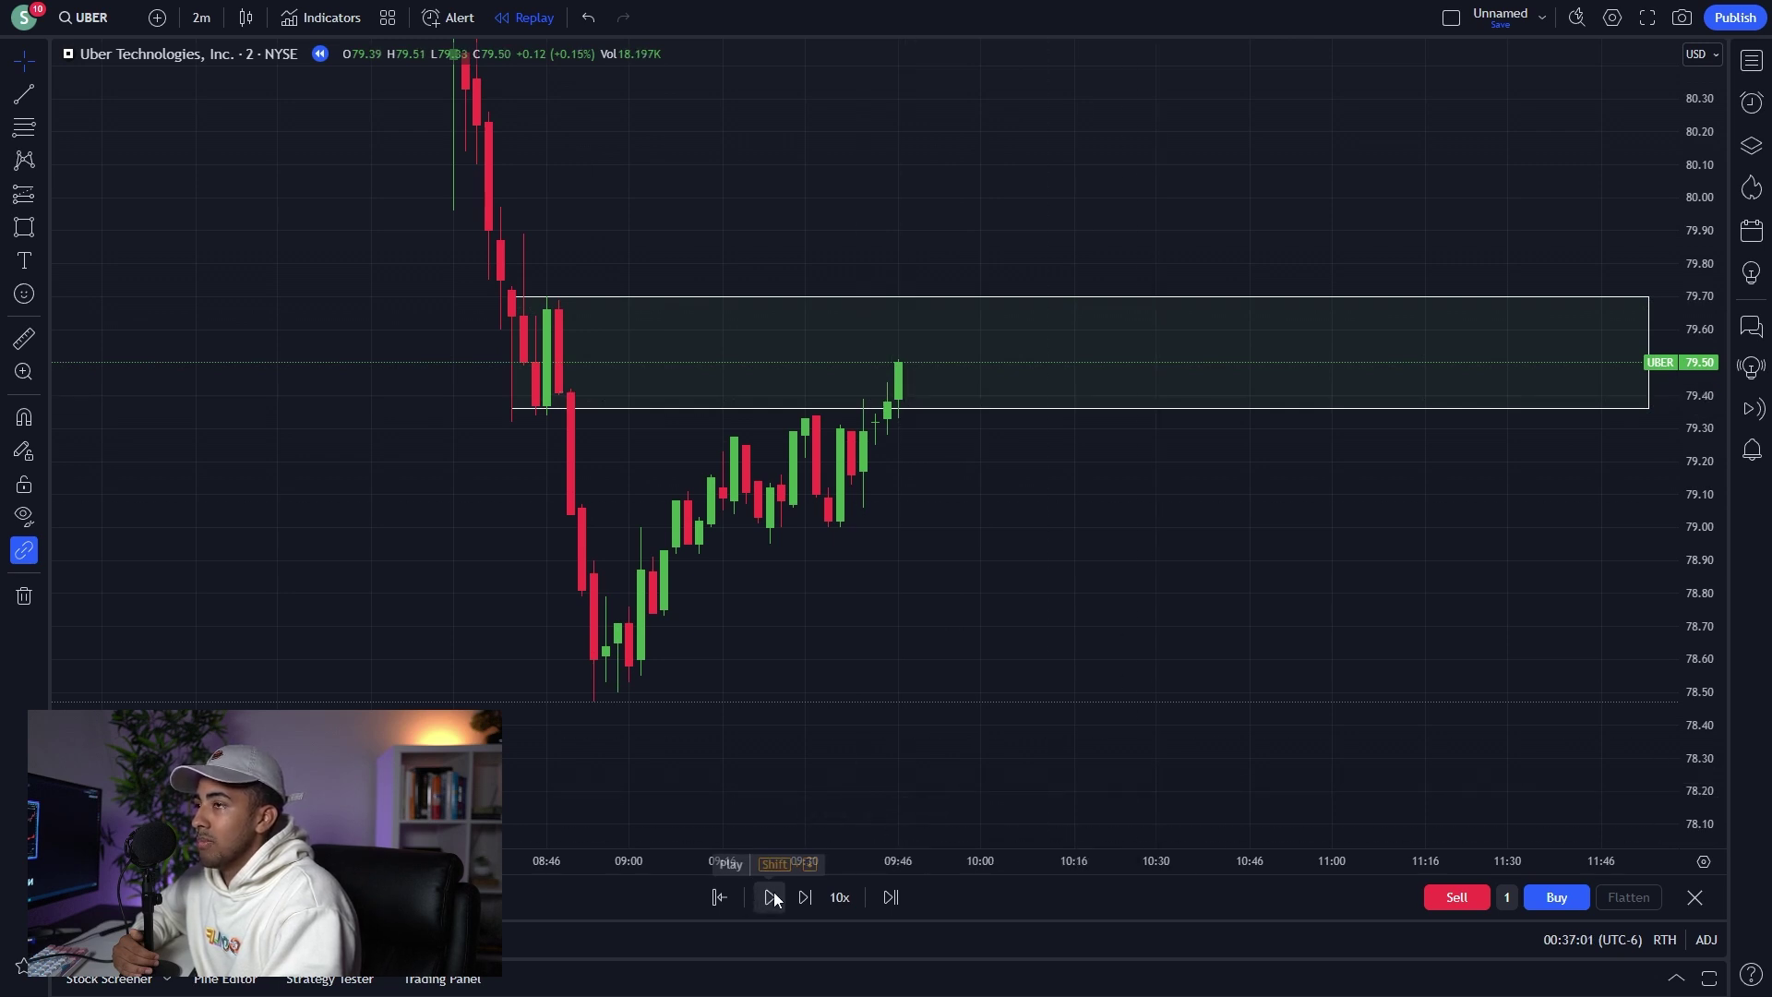
Advance the Uber bar replay one candle at a time to examine how the price behaves around the rectangle zone.
click(804, 898)
click(805, 898)
click(805, 898)
click(805, 898)
click(805, 898)
click(805, 898)
click(804, 898)
click(805, 899)
click(805, 898)
click(805, 898)
click(805, 898)
click(805, 898)
click(805, 898)
click(805, 898)
click(805, 898)
click(805, 898)
click(805, 898)
click(805, 898)
click(805, 898)
click(805, 898)
click(805, 898)
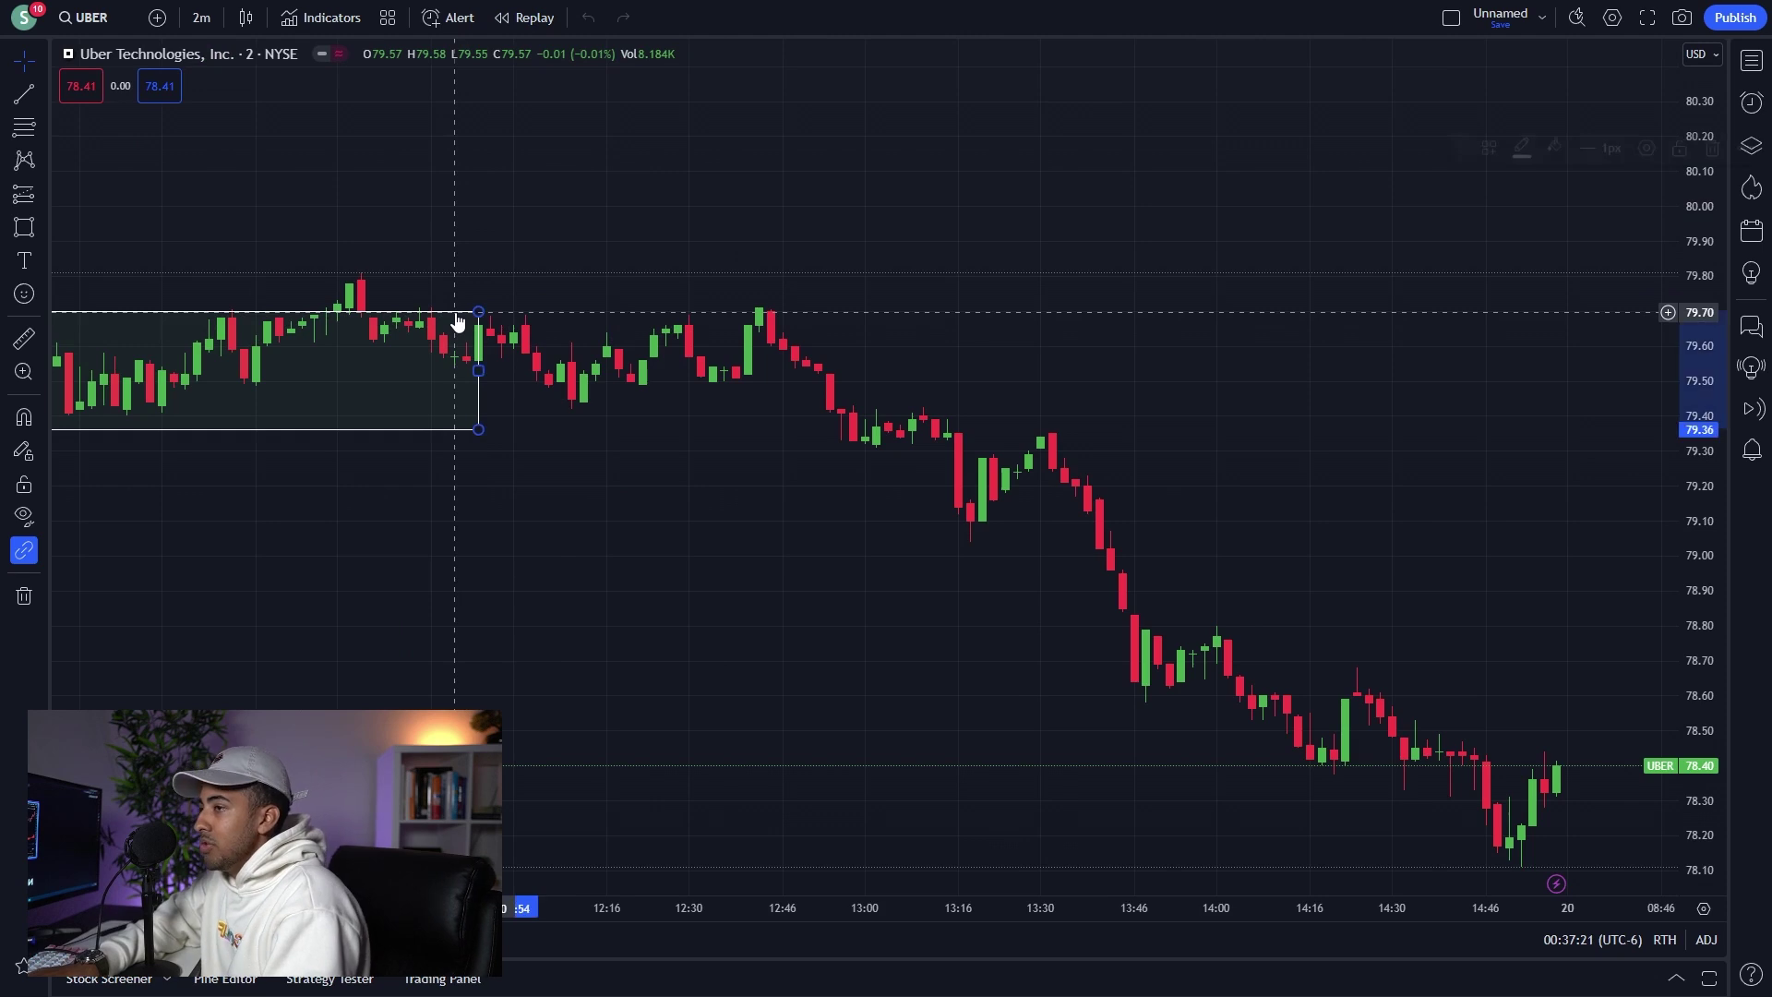
scroll(475, 323, down, 3)
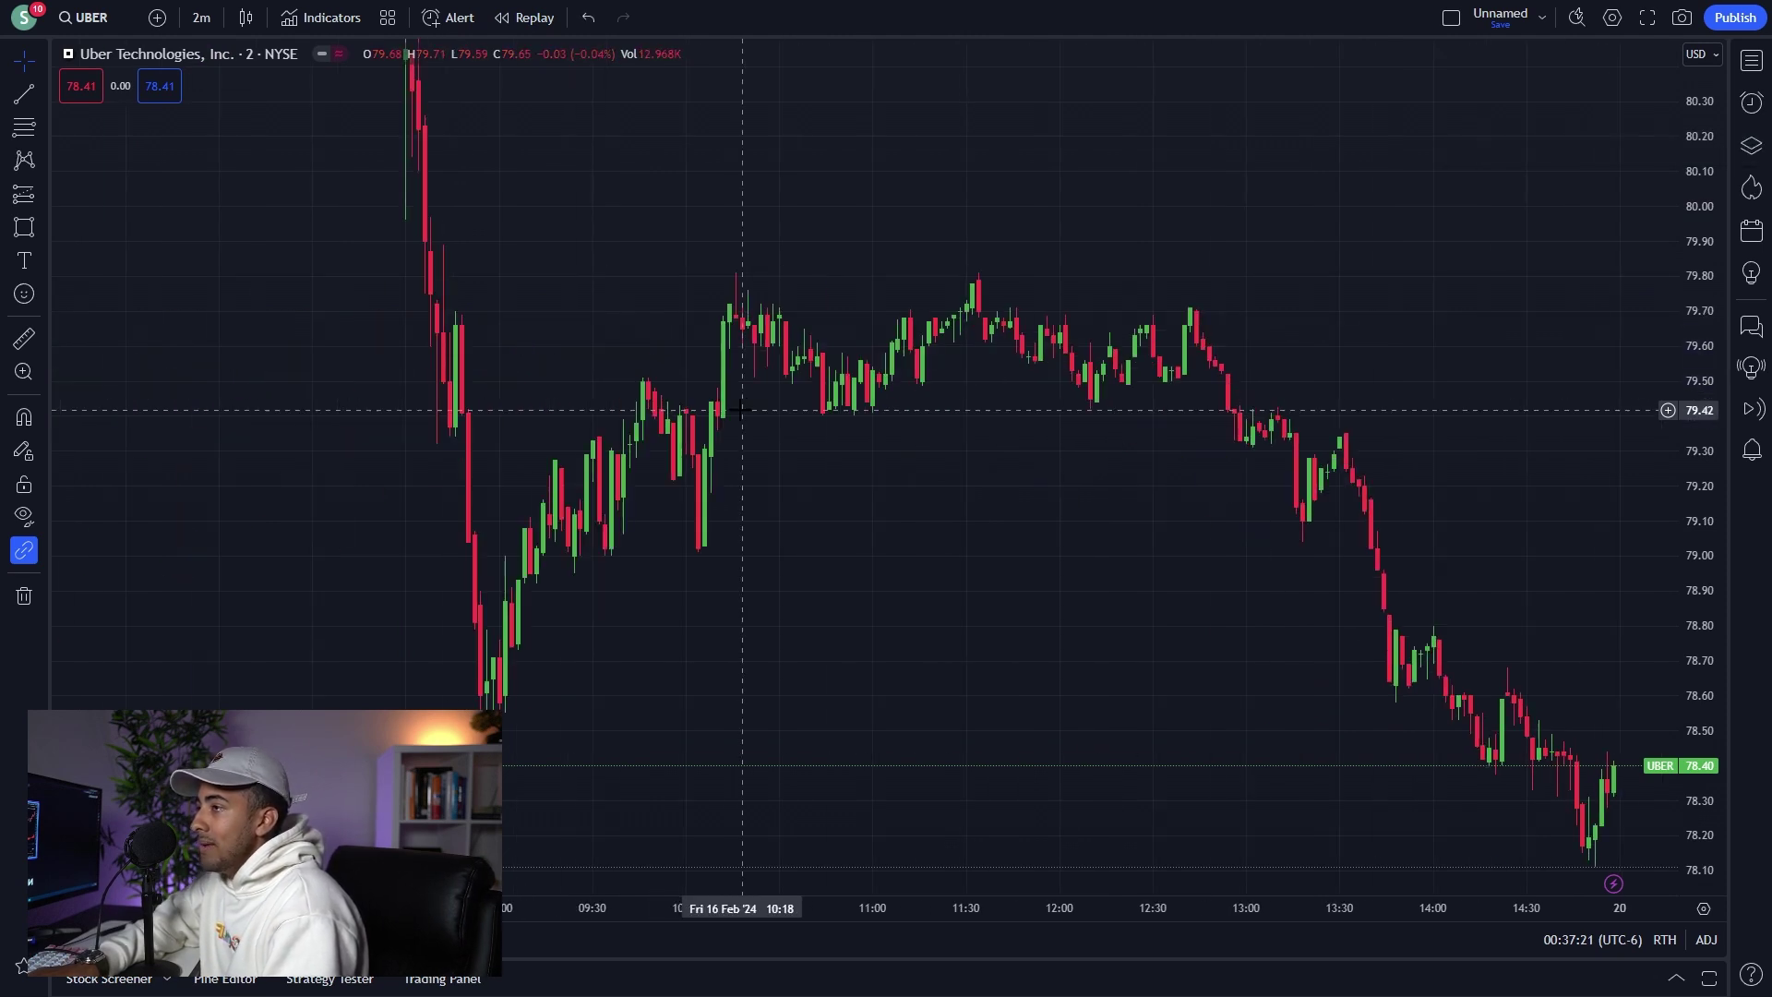
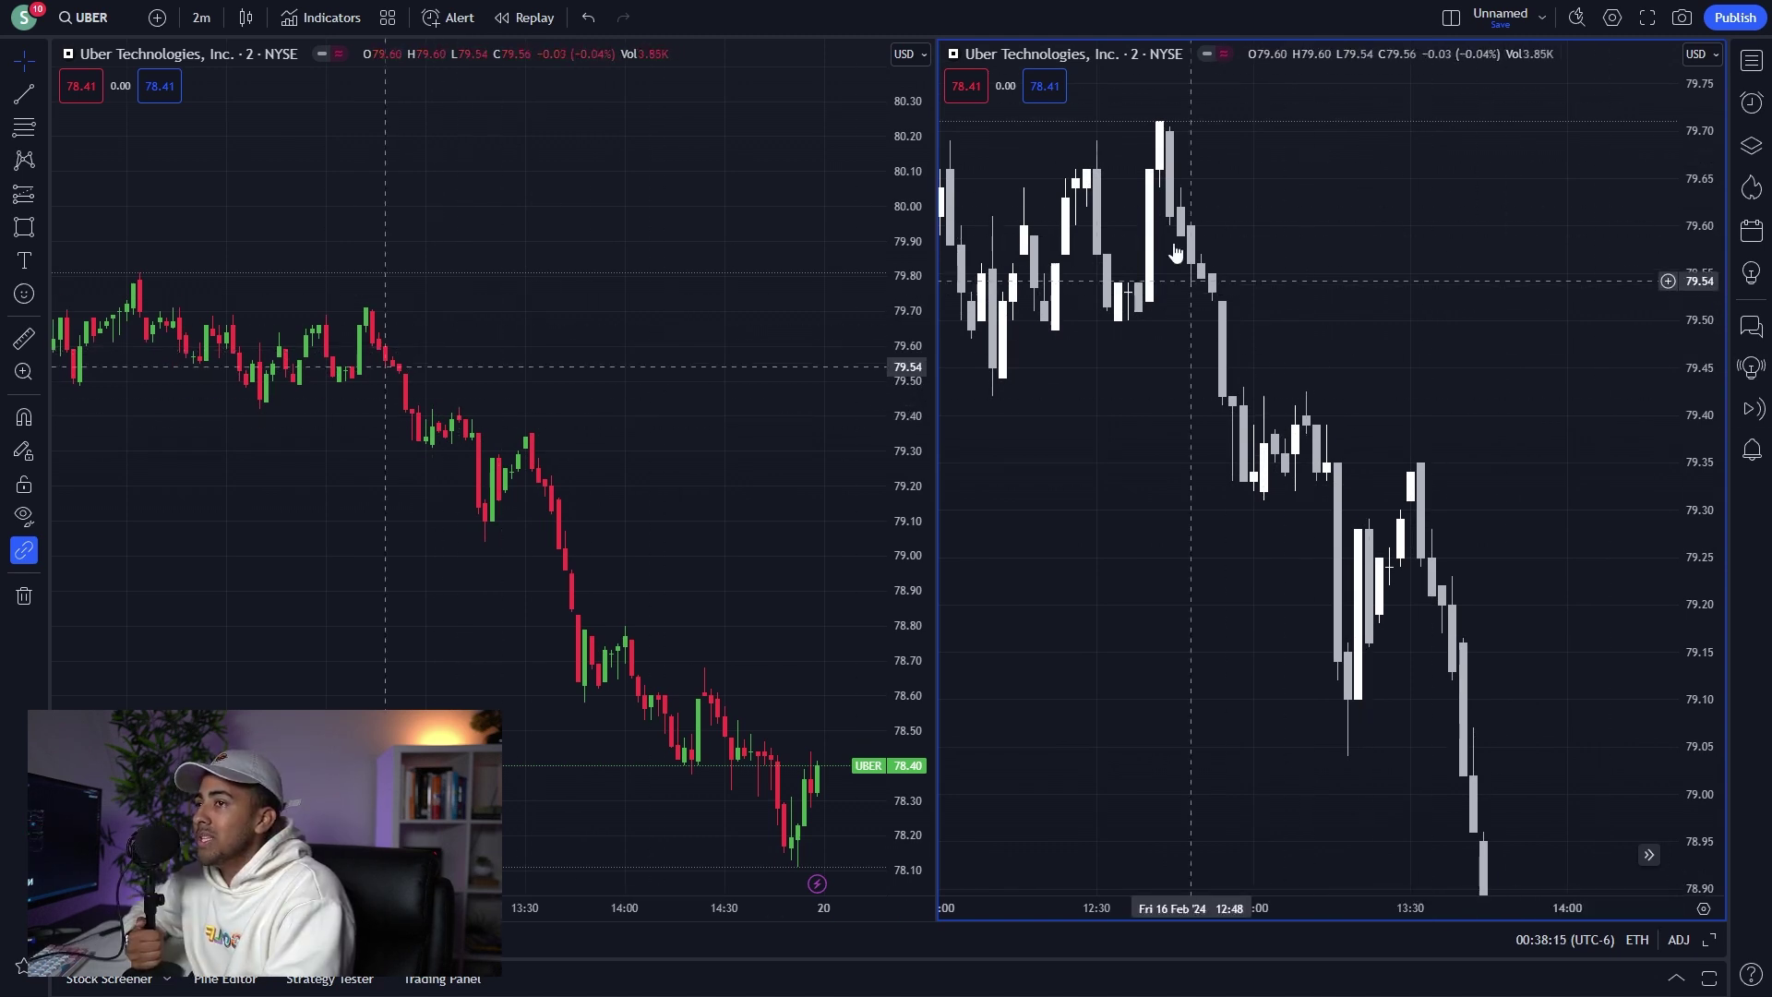
Switch the chart layout to three stacked charts and on to an eight-chart grid.
click(1451, 18)
click(1477, 139)
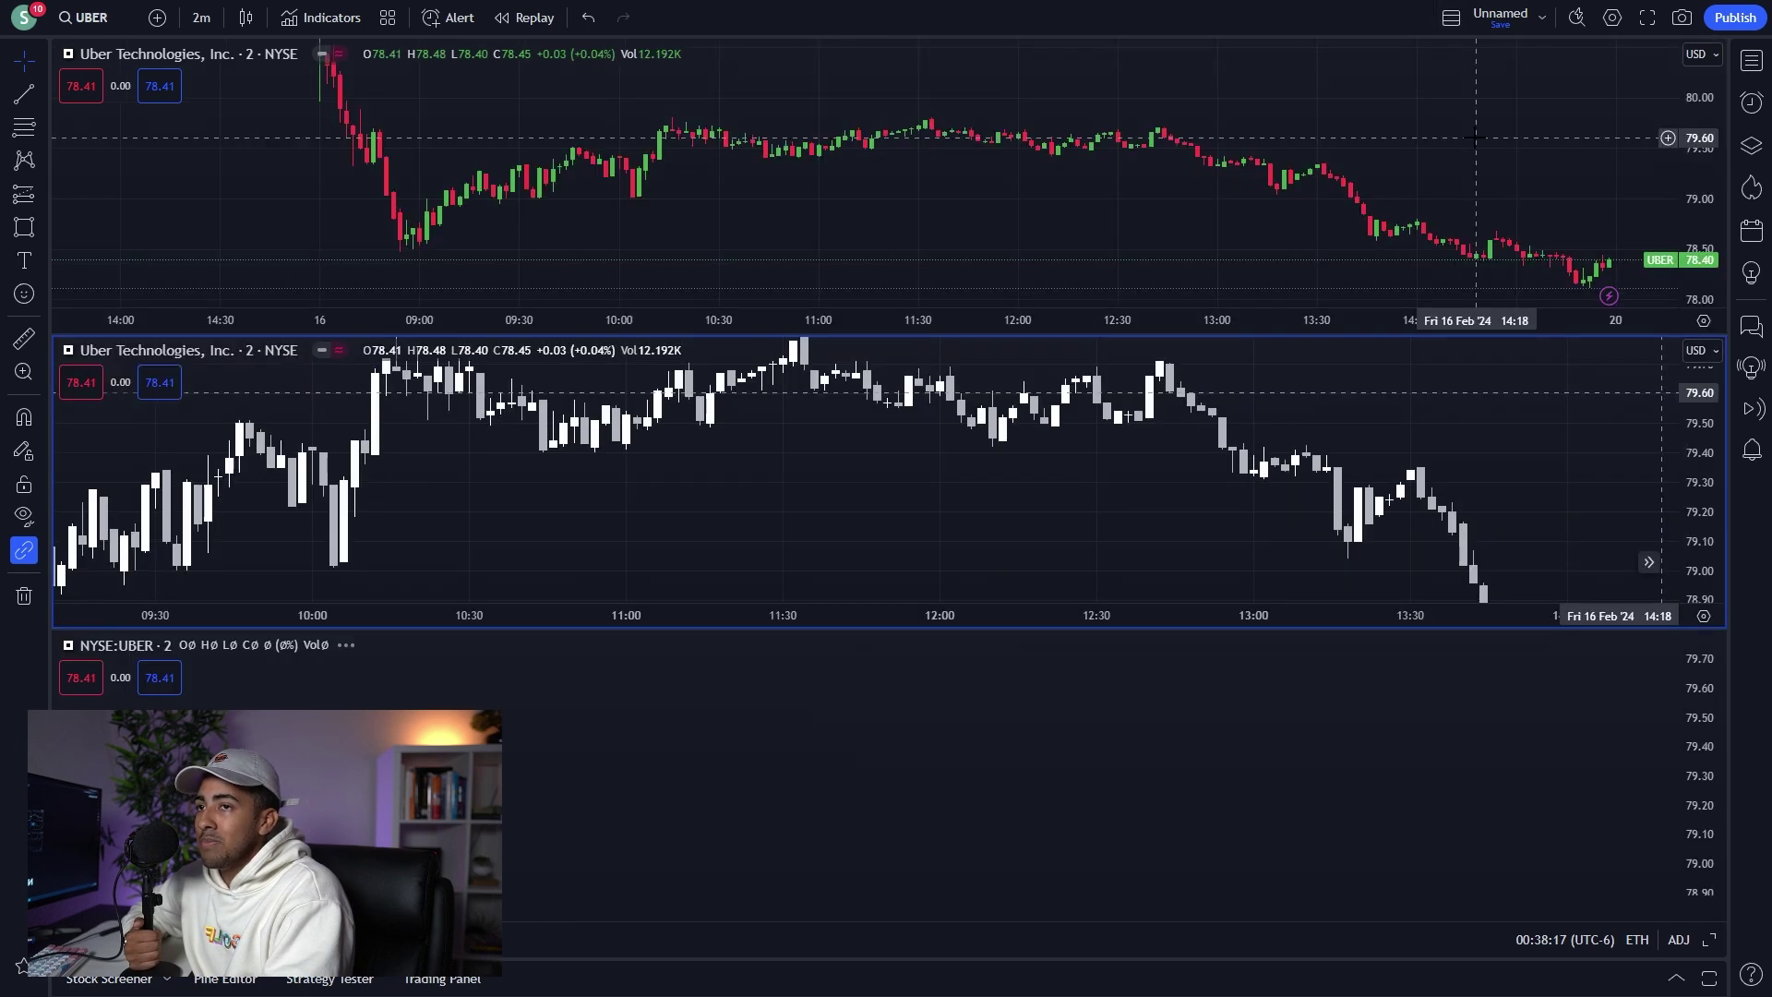
click(1451, 18)
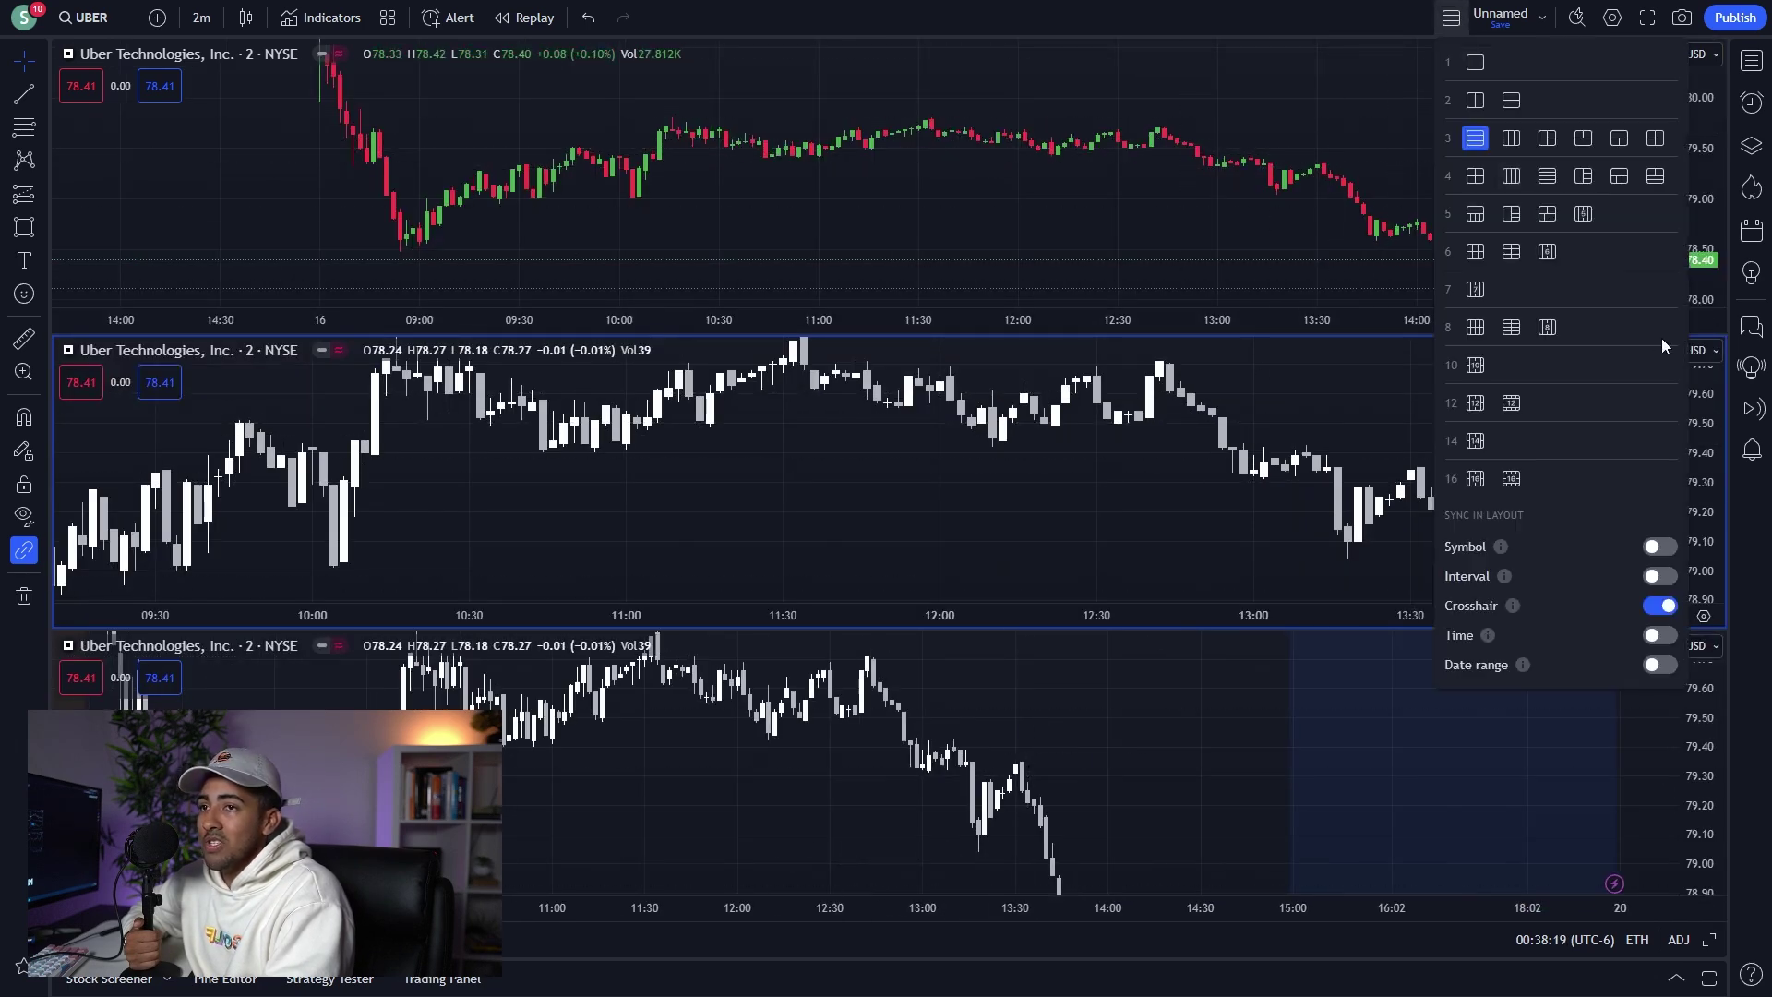
click(1510, 328)
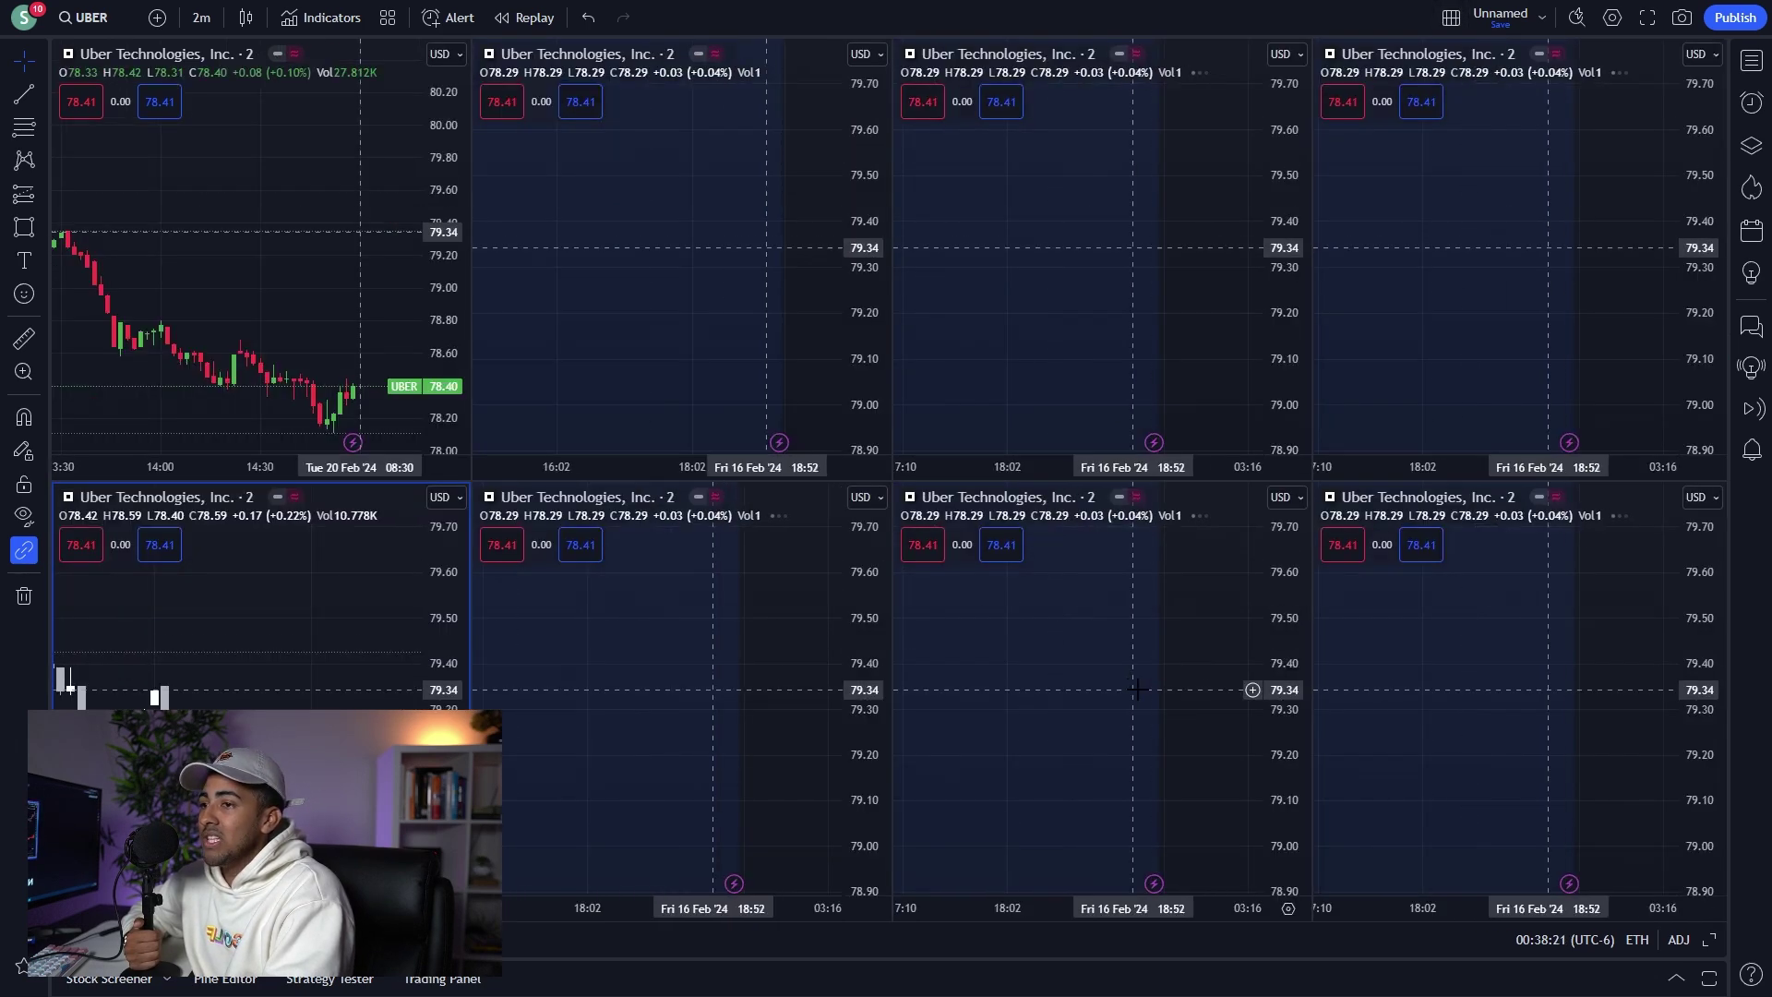
click(747, 683)
scroll(701, 690, up, 5)
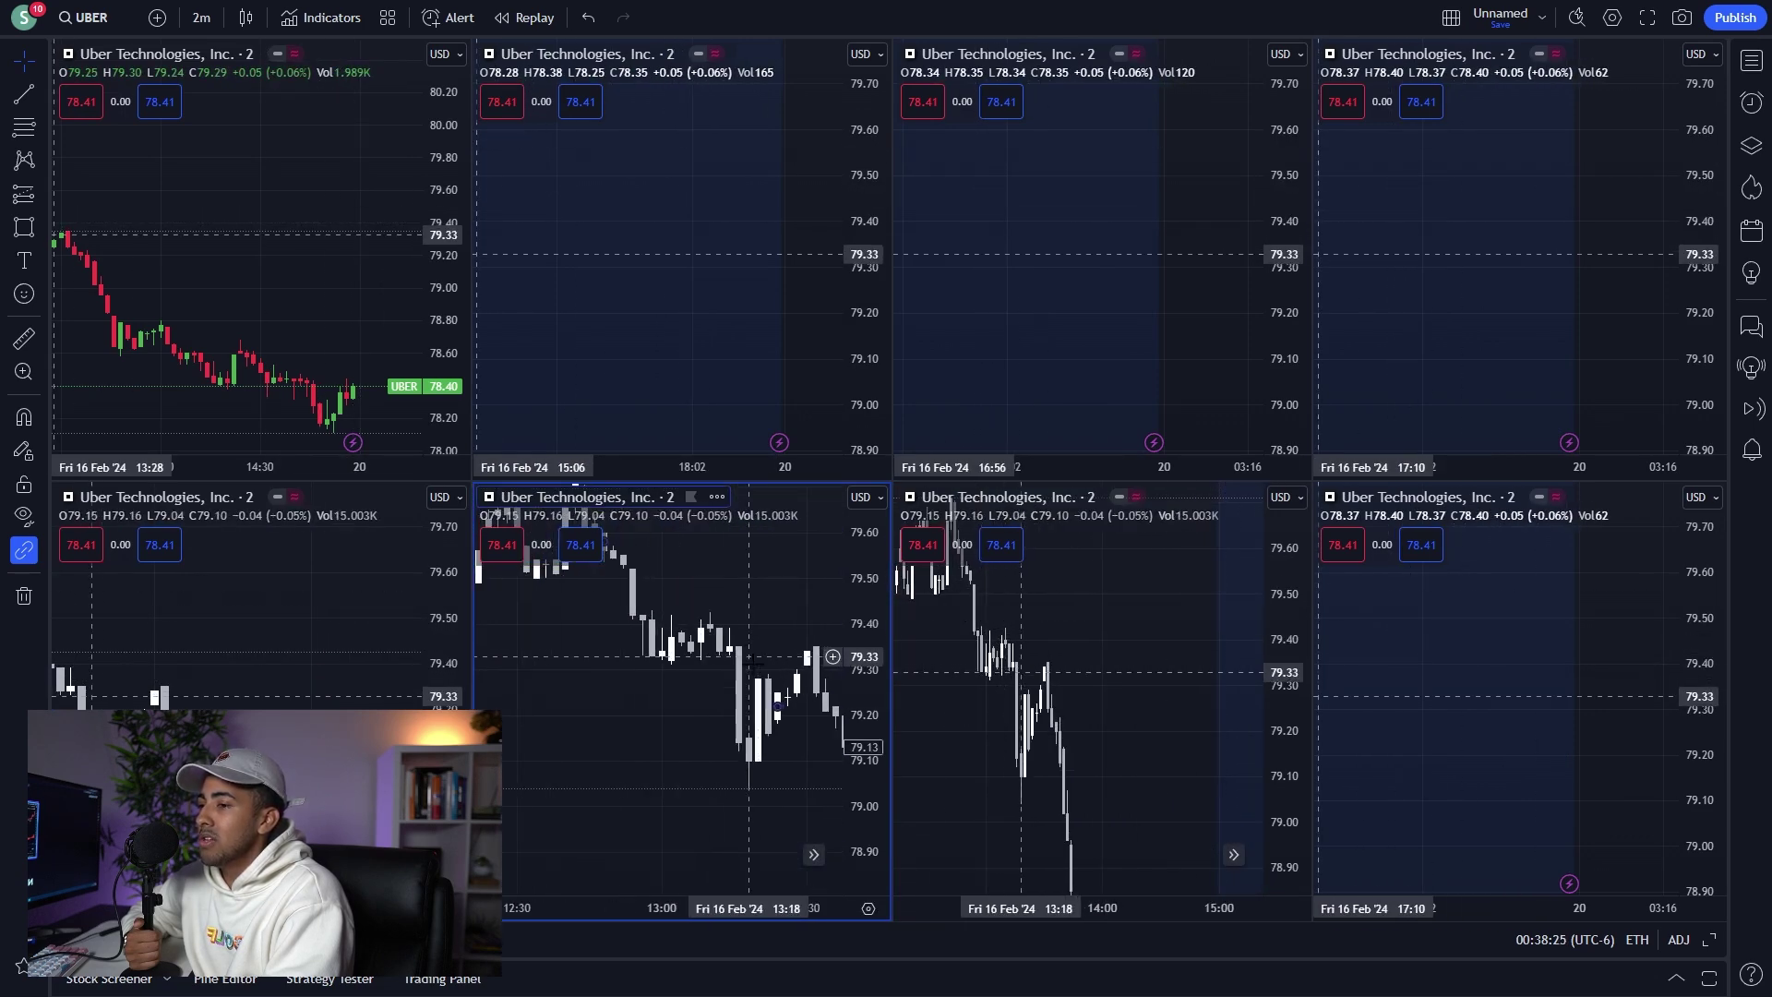
Try the seven-column chart layout and return to a single chart.
click(1450, 19)
click(1476, 290)
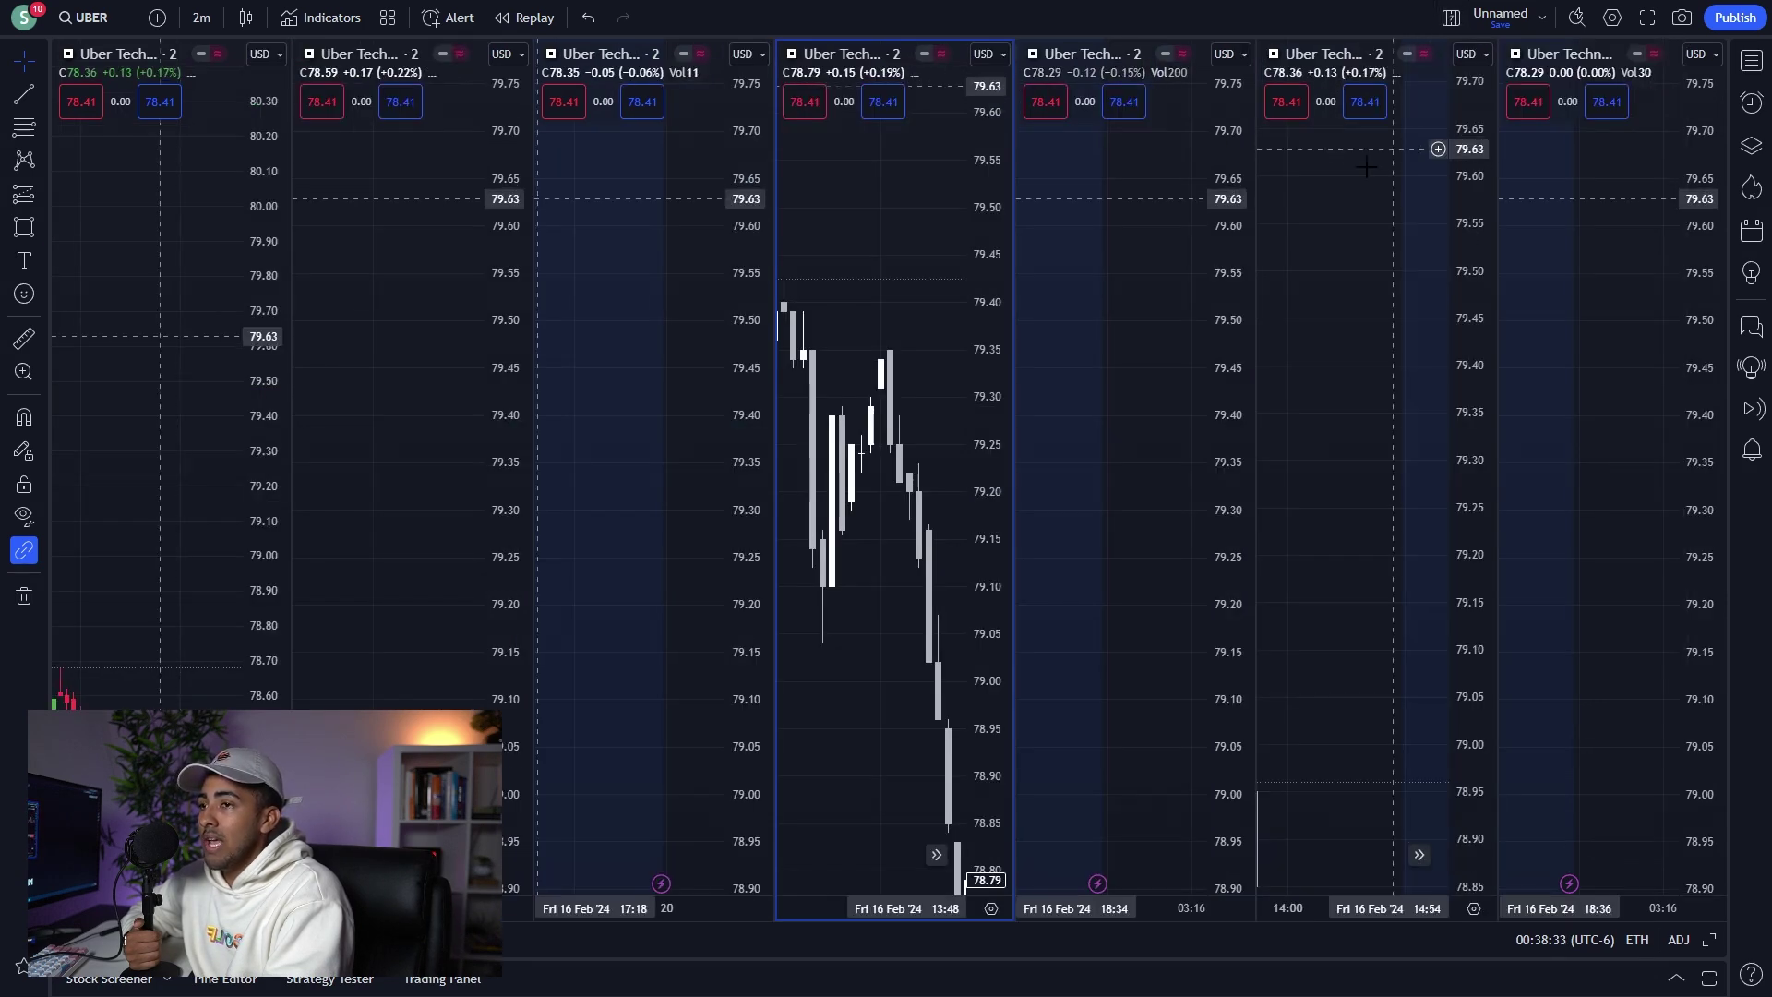
click(1148, 362)
click(1455, 19)
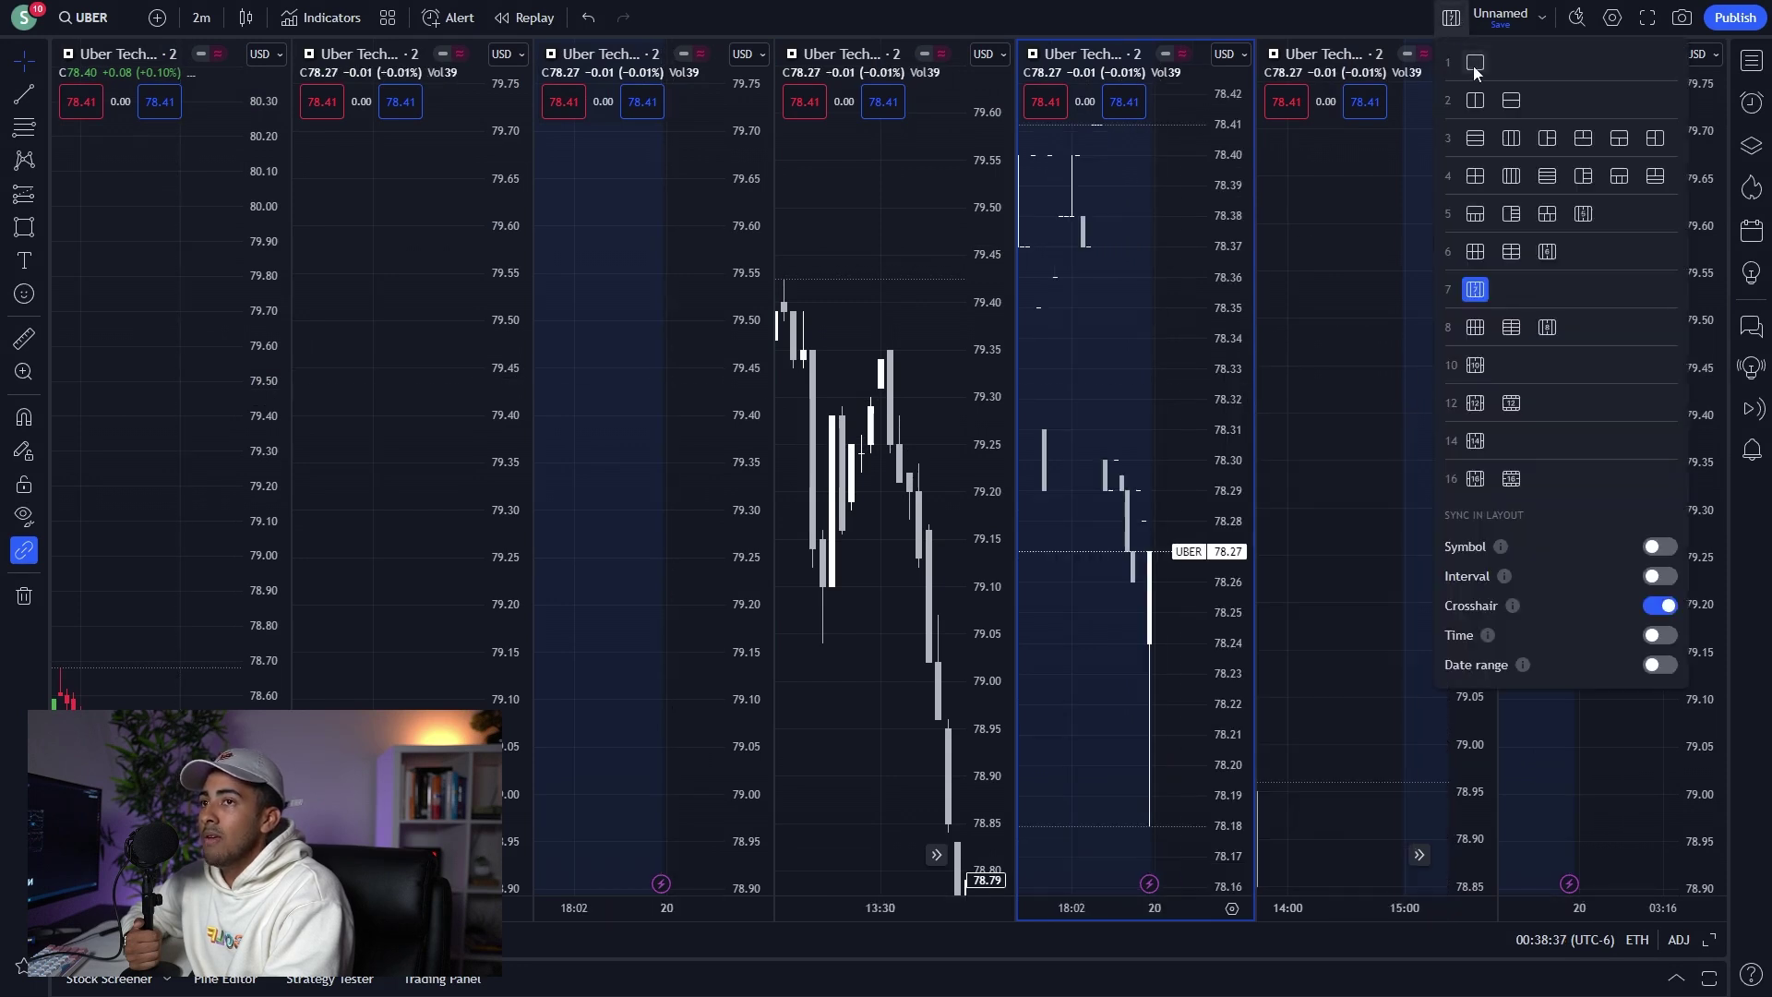
click(1477, 73)
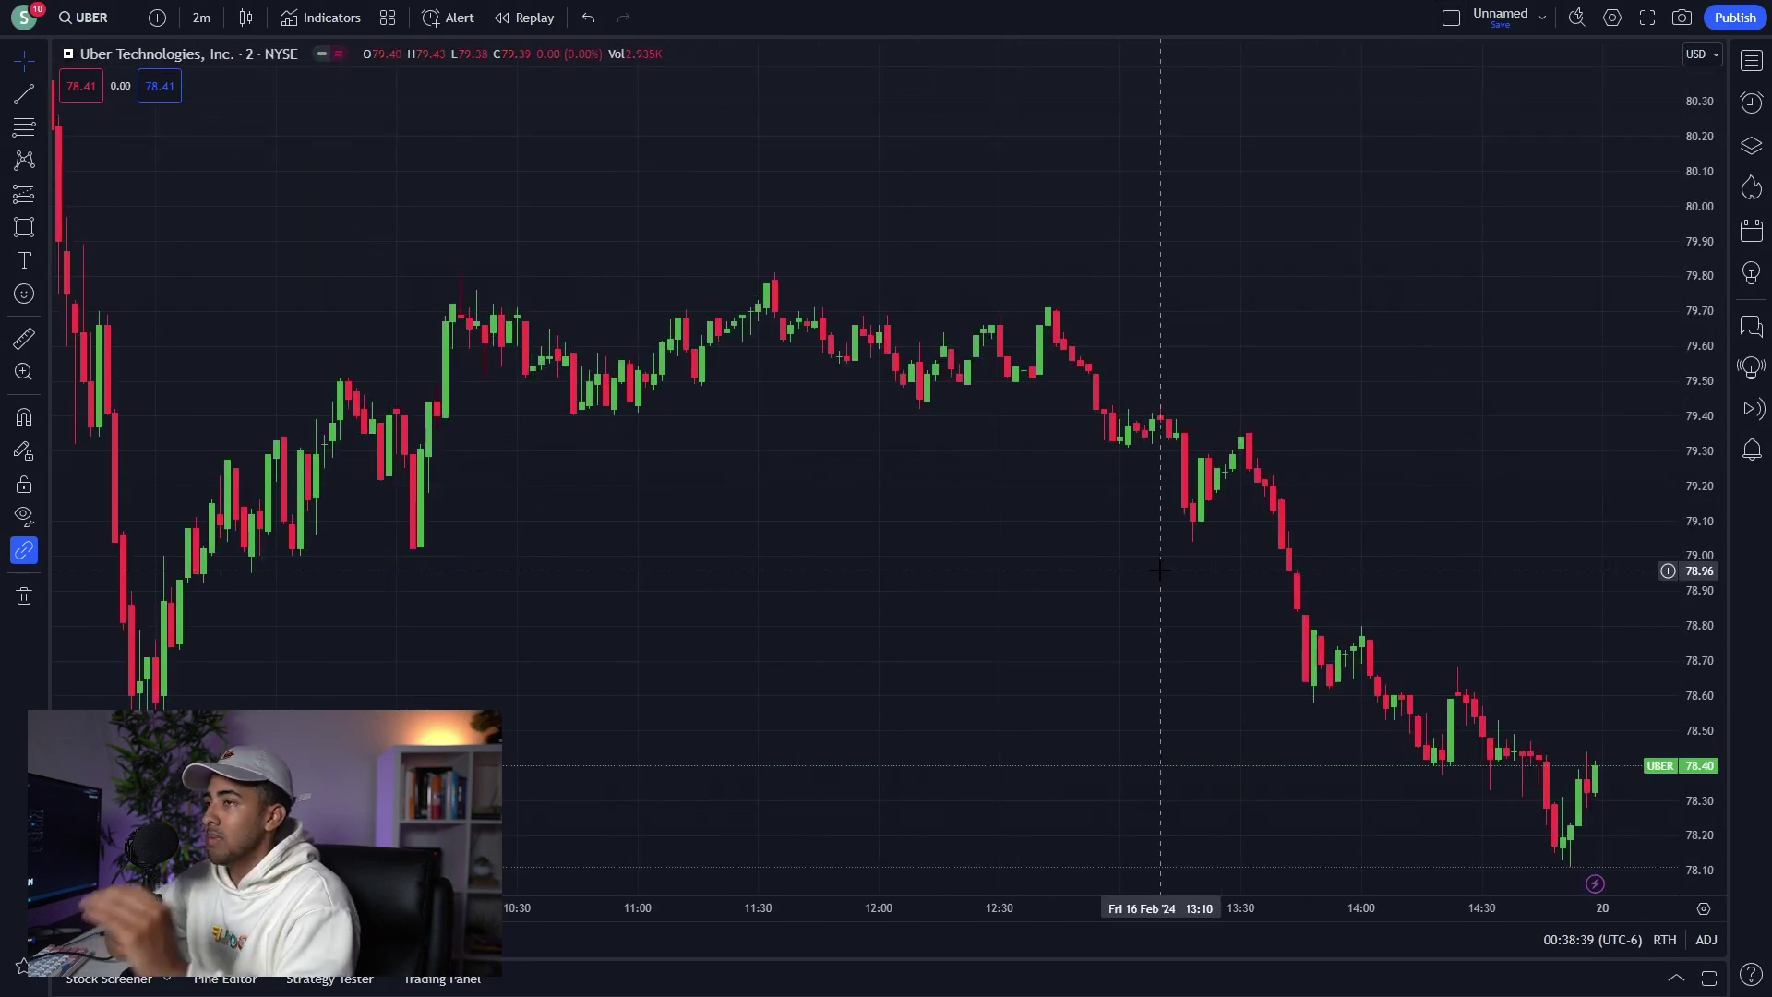
Check the layout management options and add the Volume Weighted Average Price indicator to the Uber chart.
click(1542, 22)
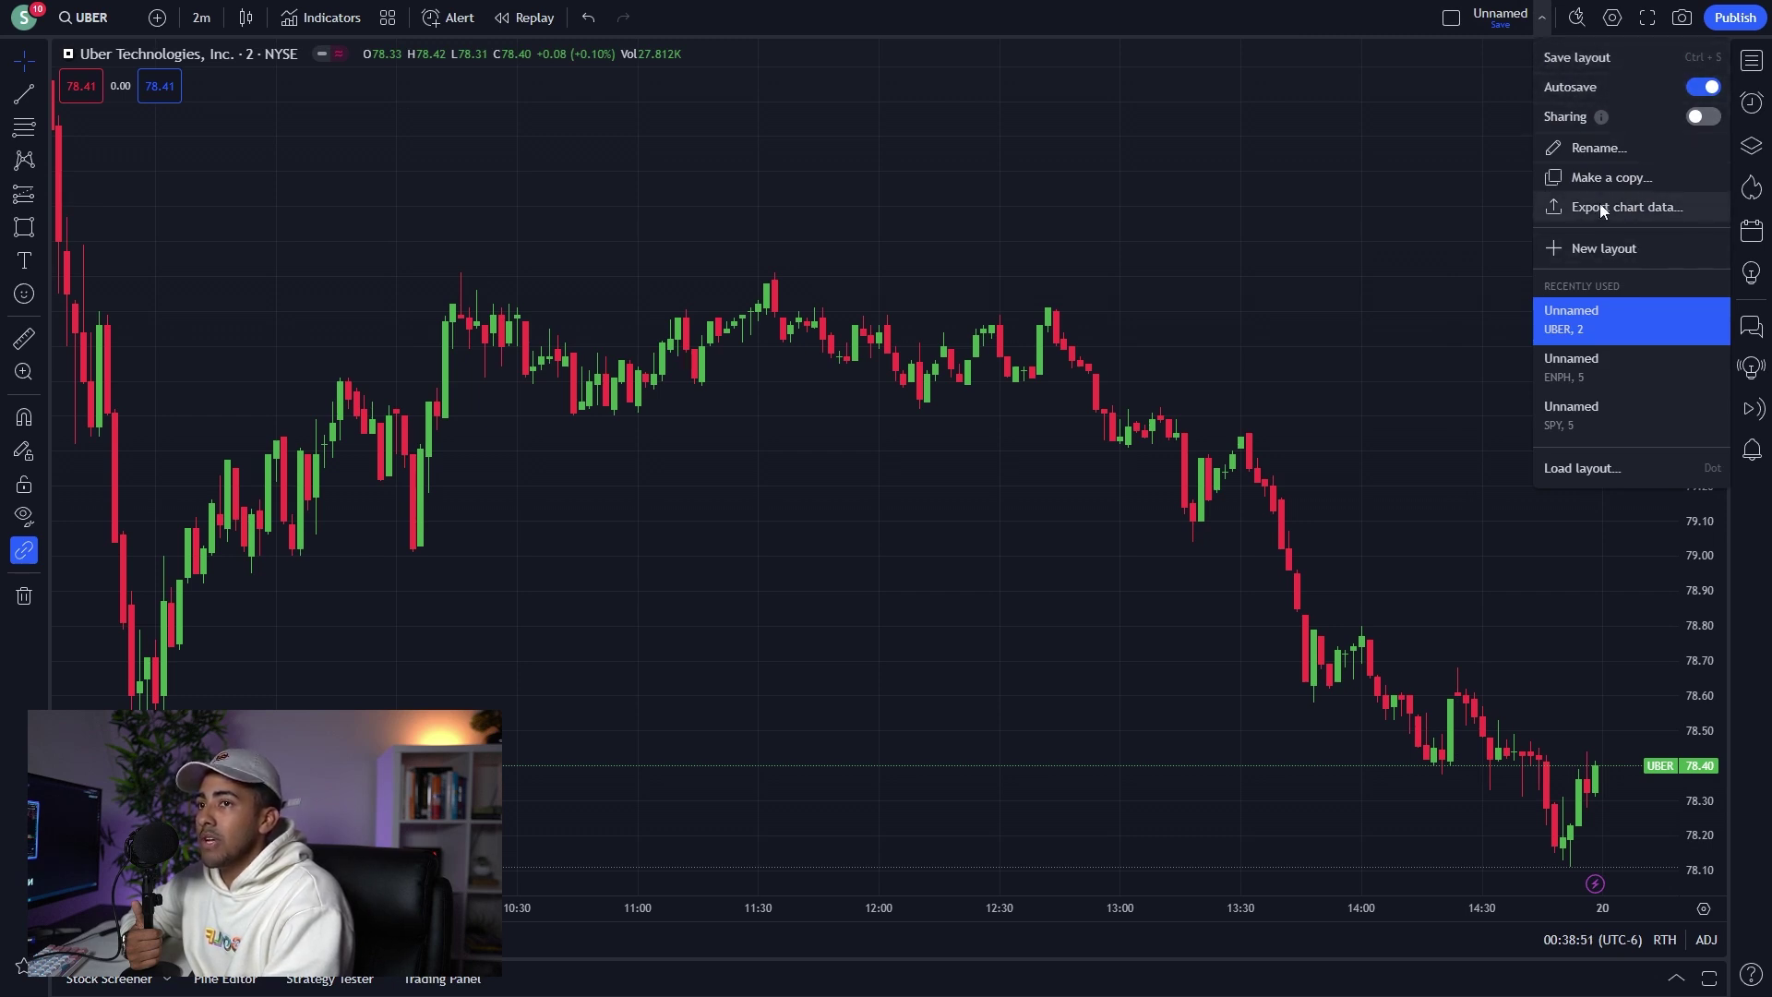
click(1438, 213)
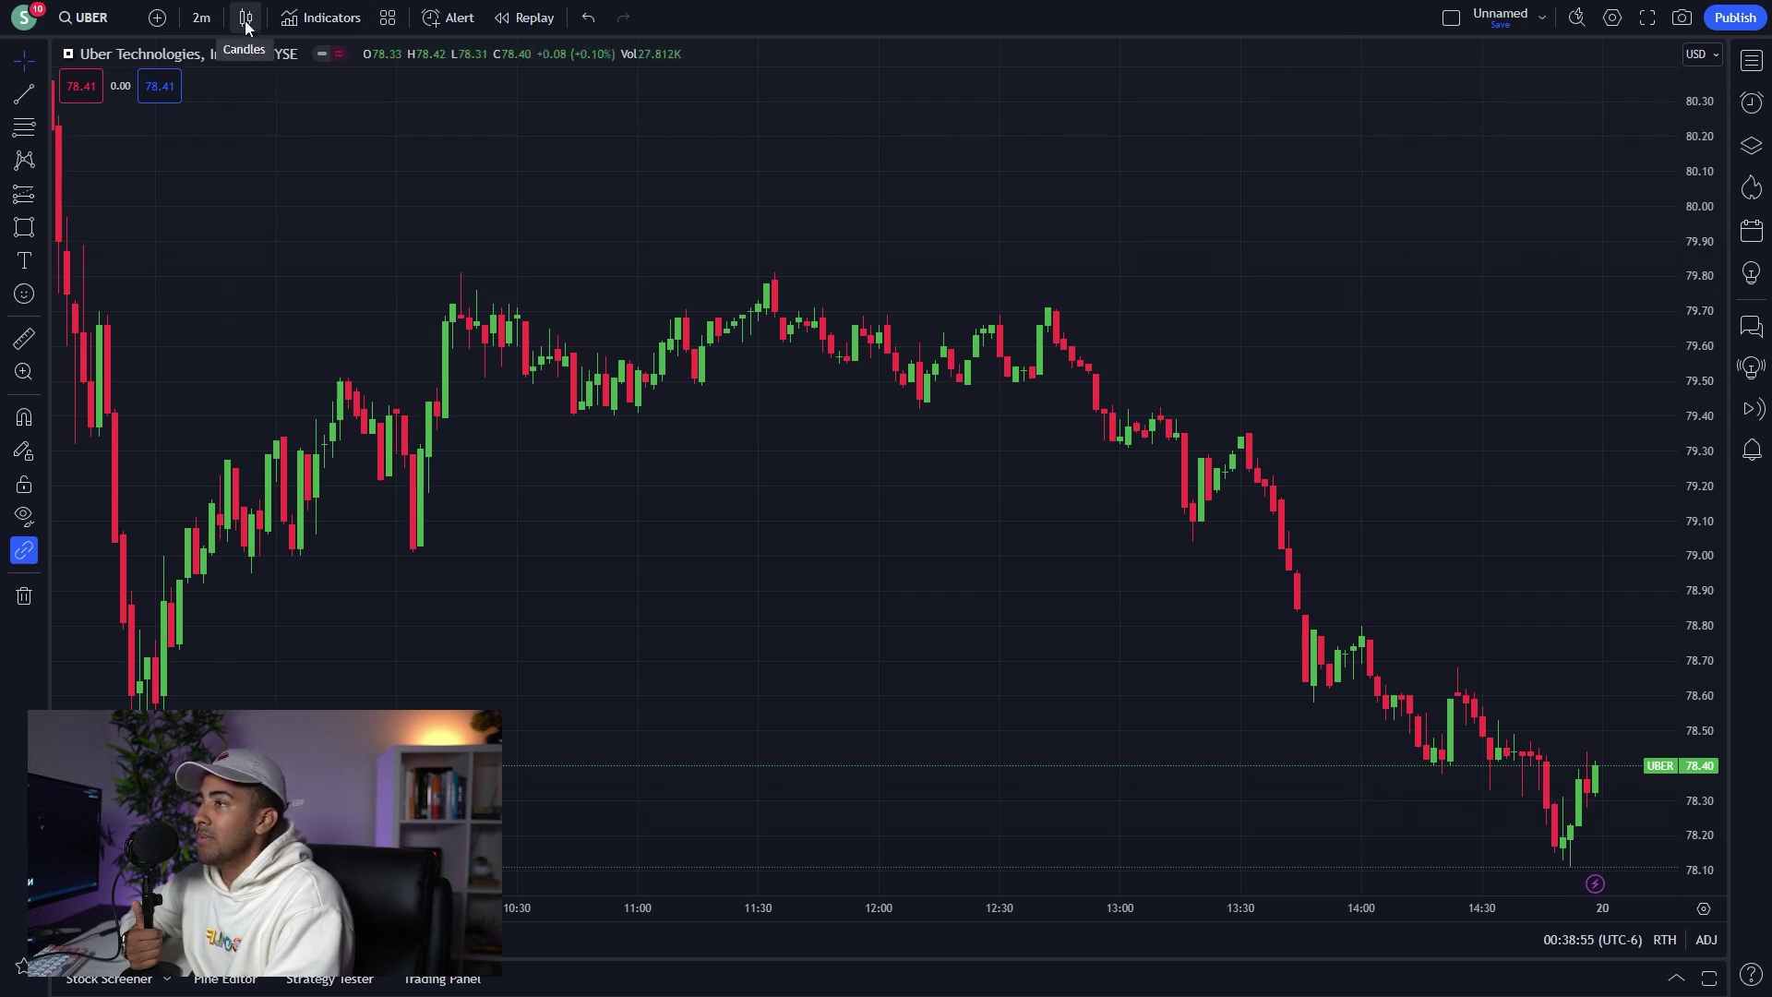
click(321, 18)
text(vwap)
click(779, 382)
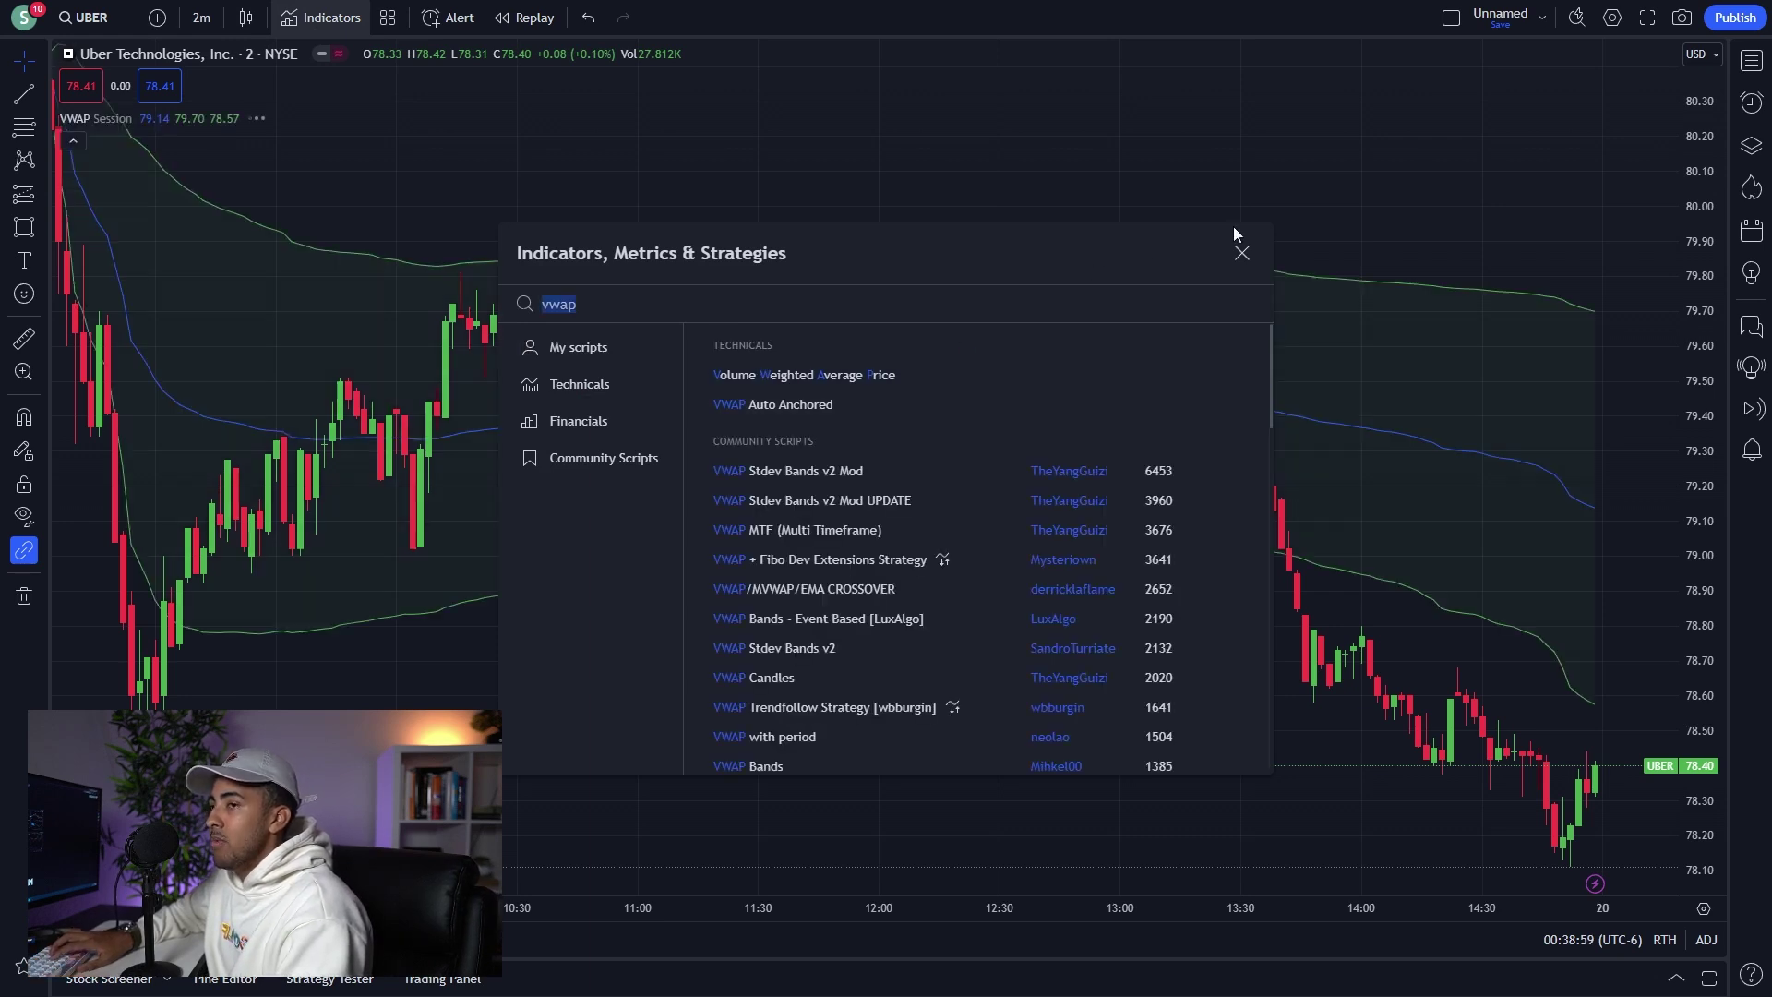
click(1242, 253)
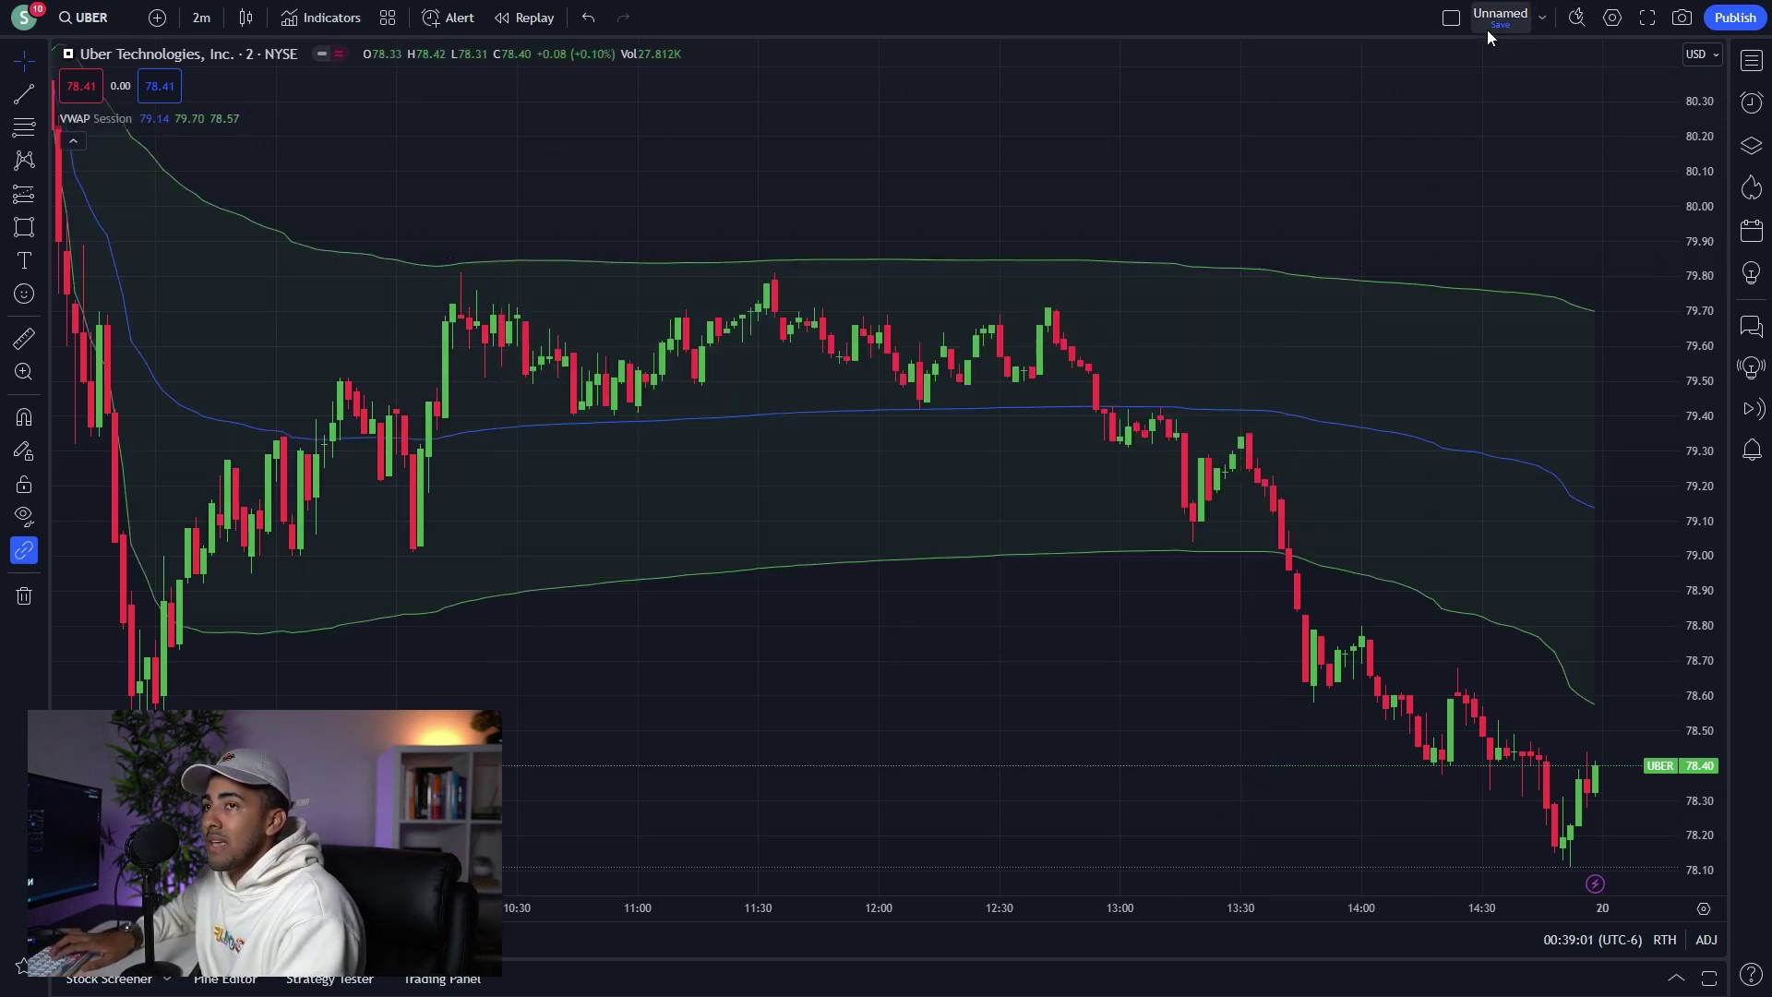
Load the recent 5-minute ENPH layout and return to the 2-minute UBER layout.
click(1543, 18)
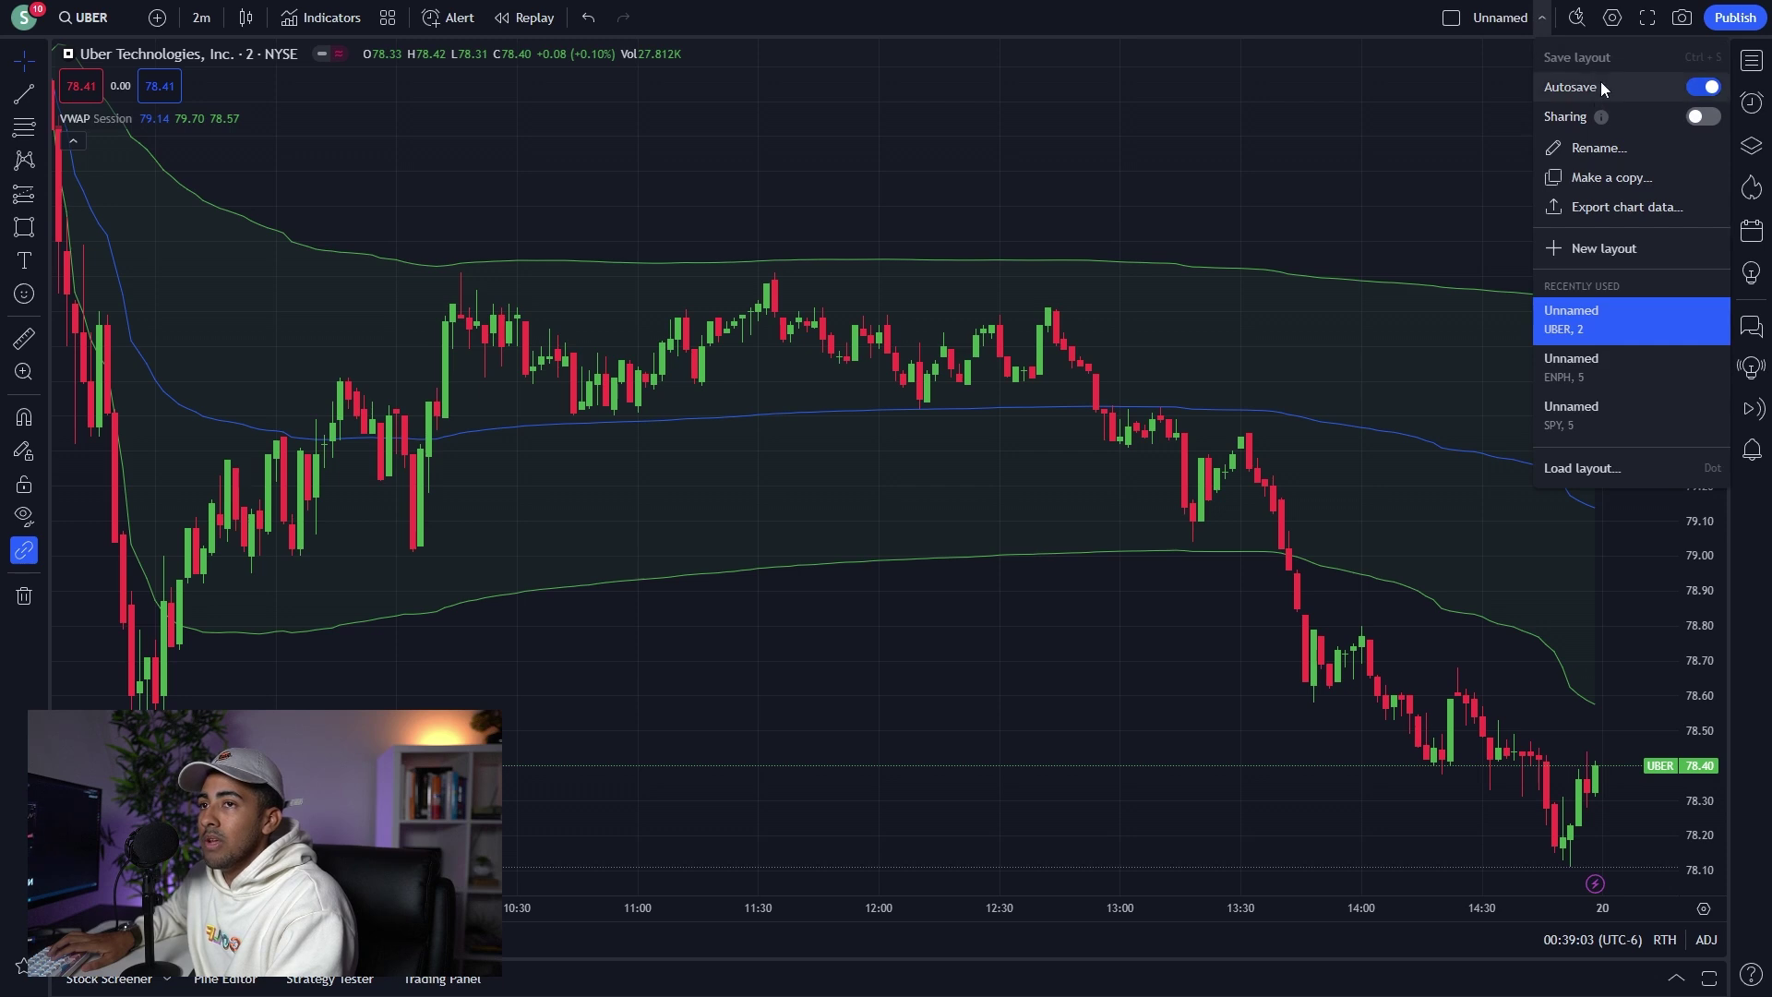
click(1572, 368)
click(1544, 18)
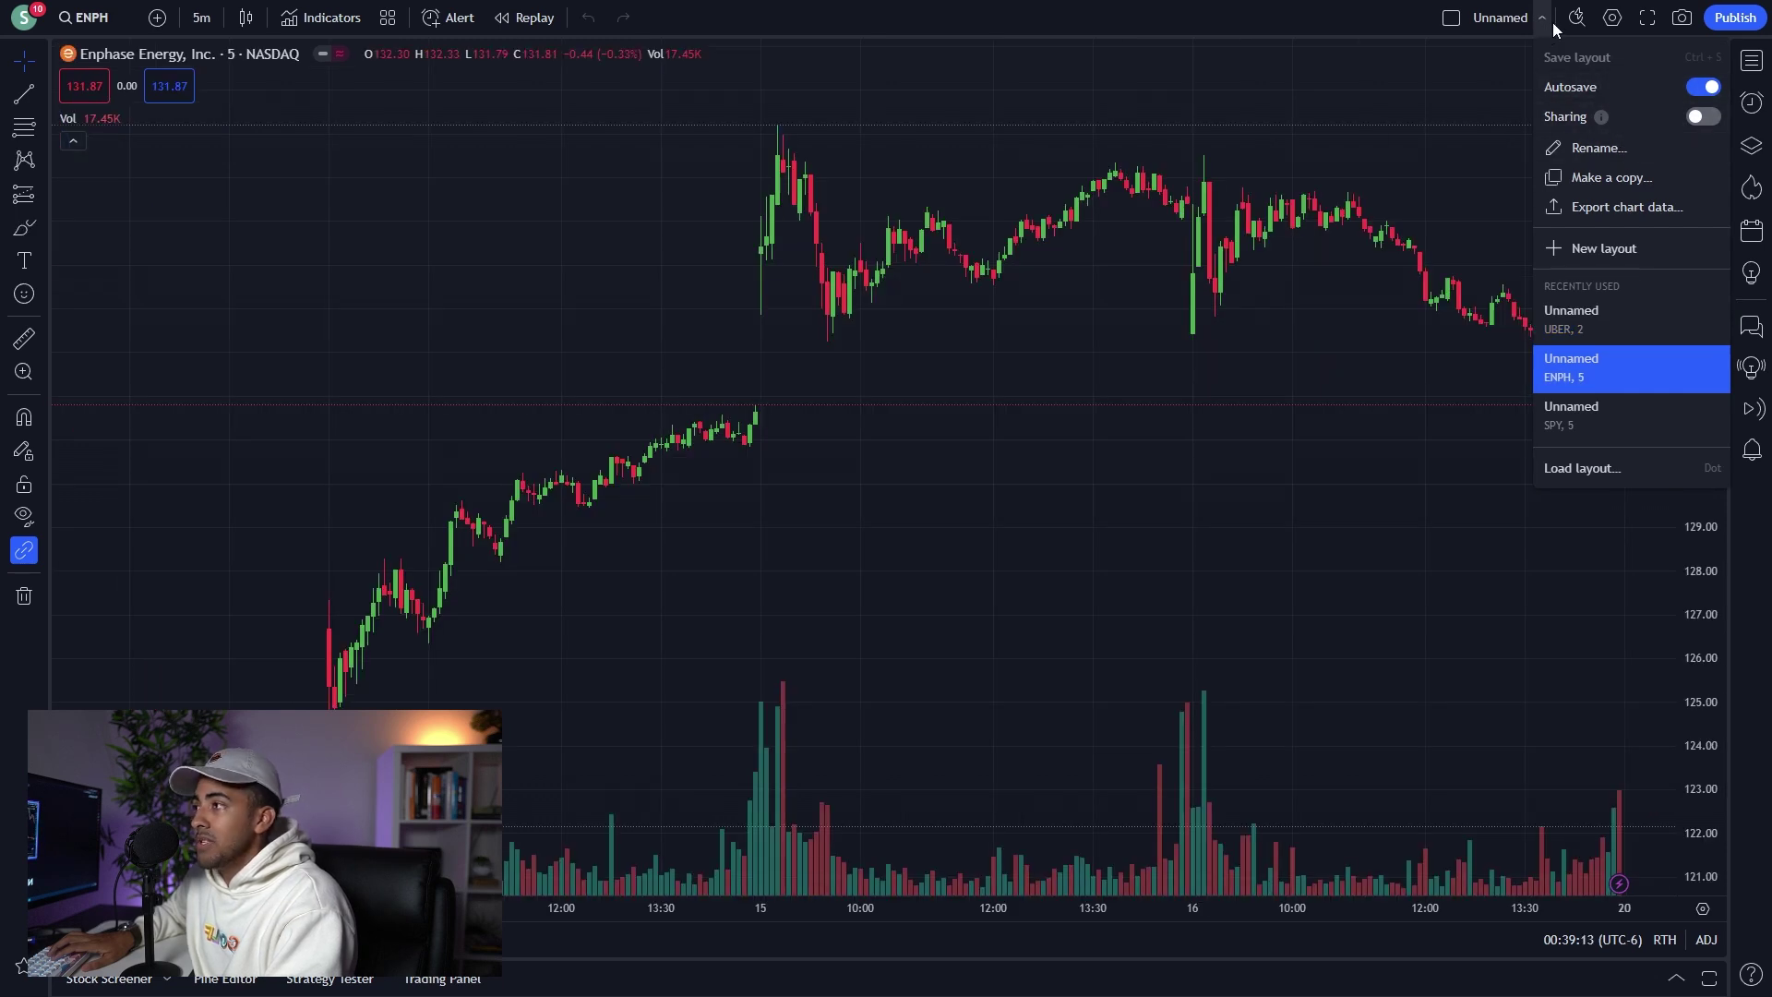
click(1617, 315)
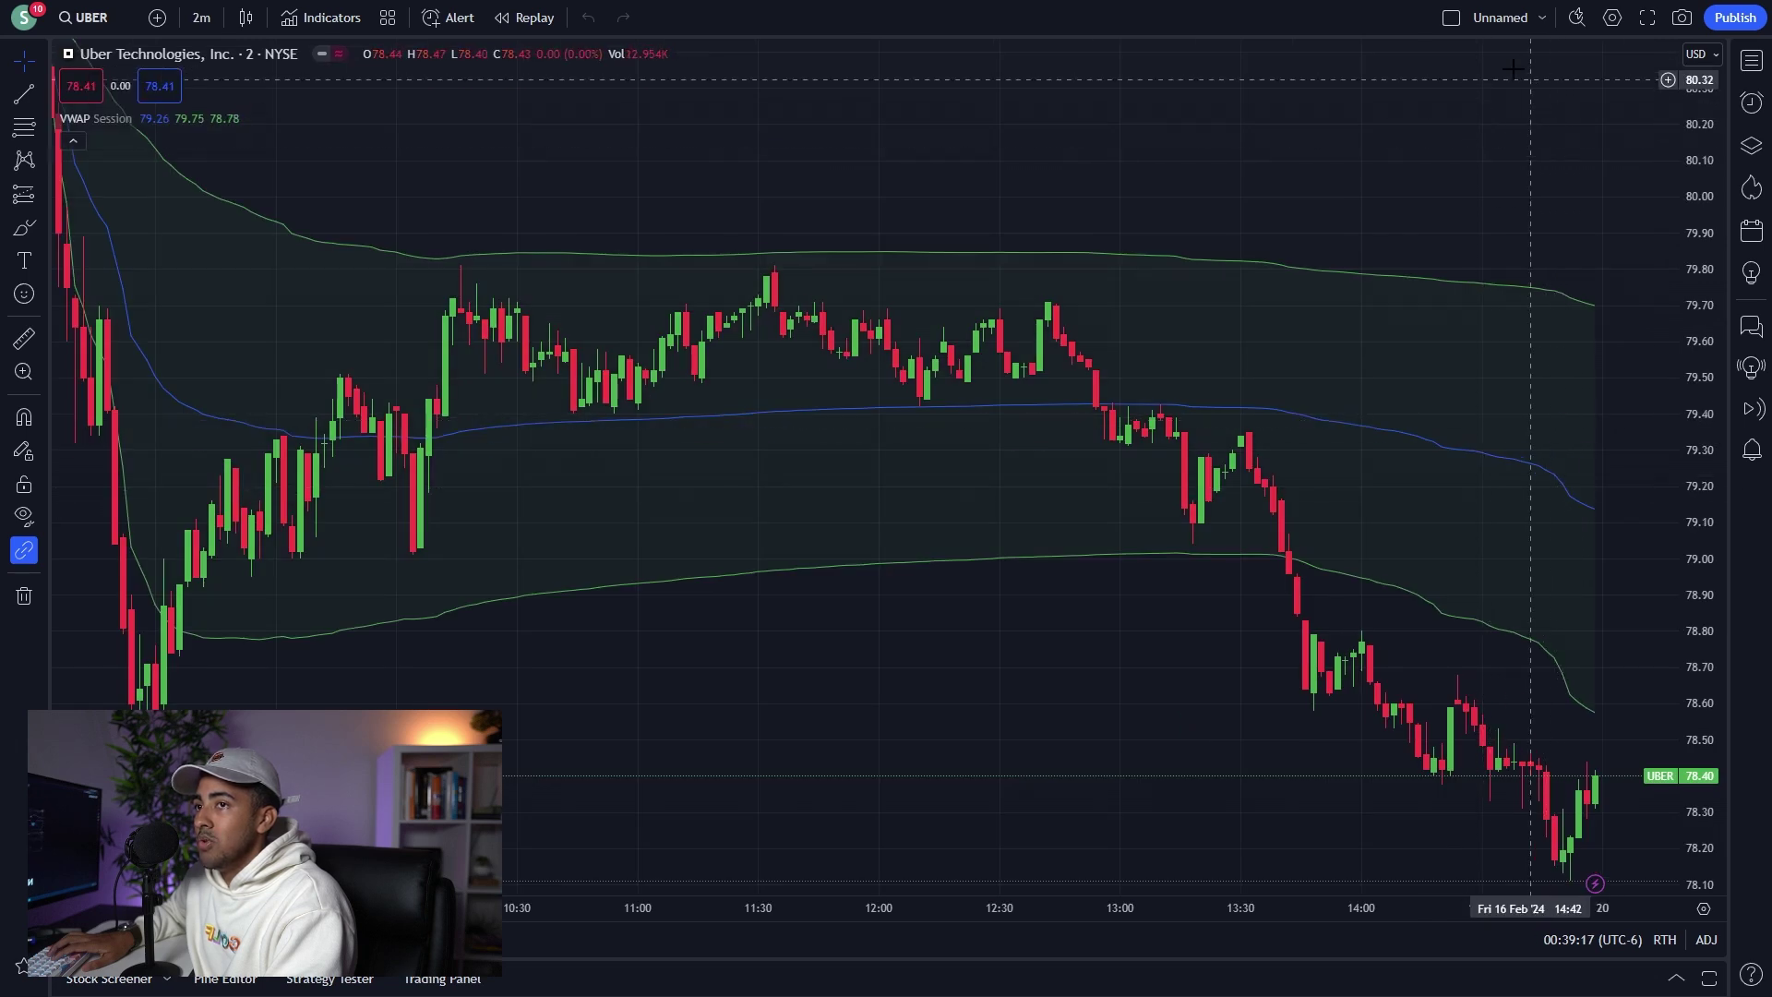
Look through the chart settings for status line, scales and lines, canvas, trading and symbol.
click(1613, 19)
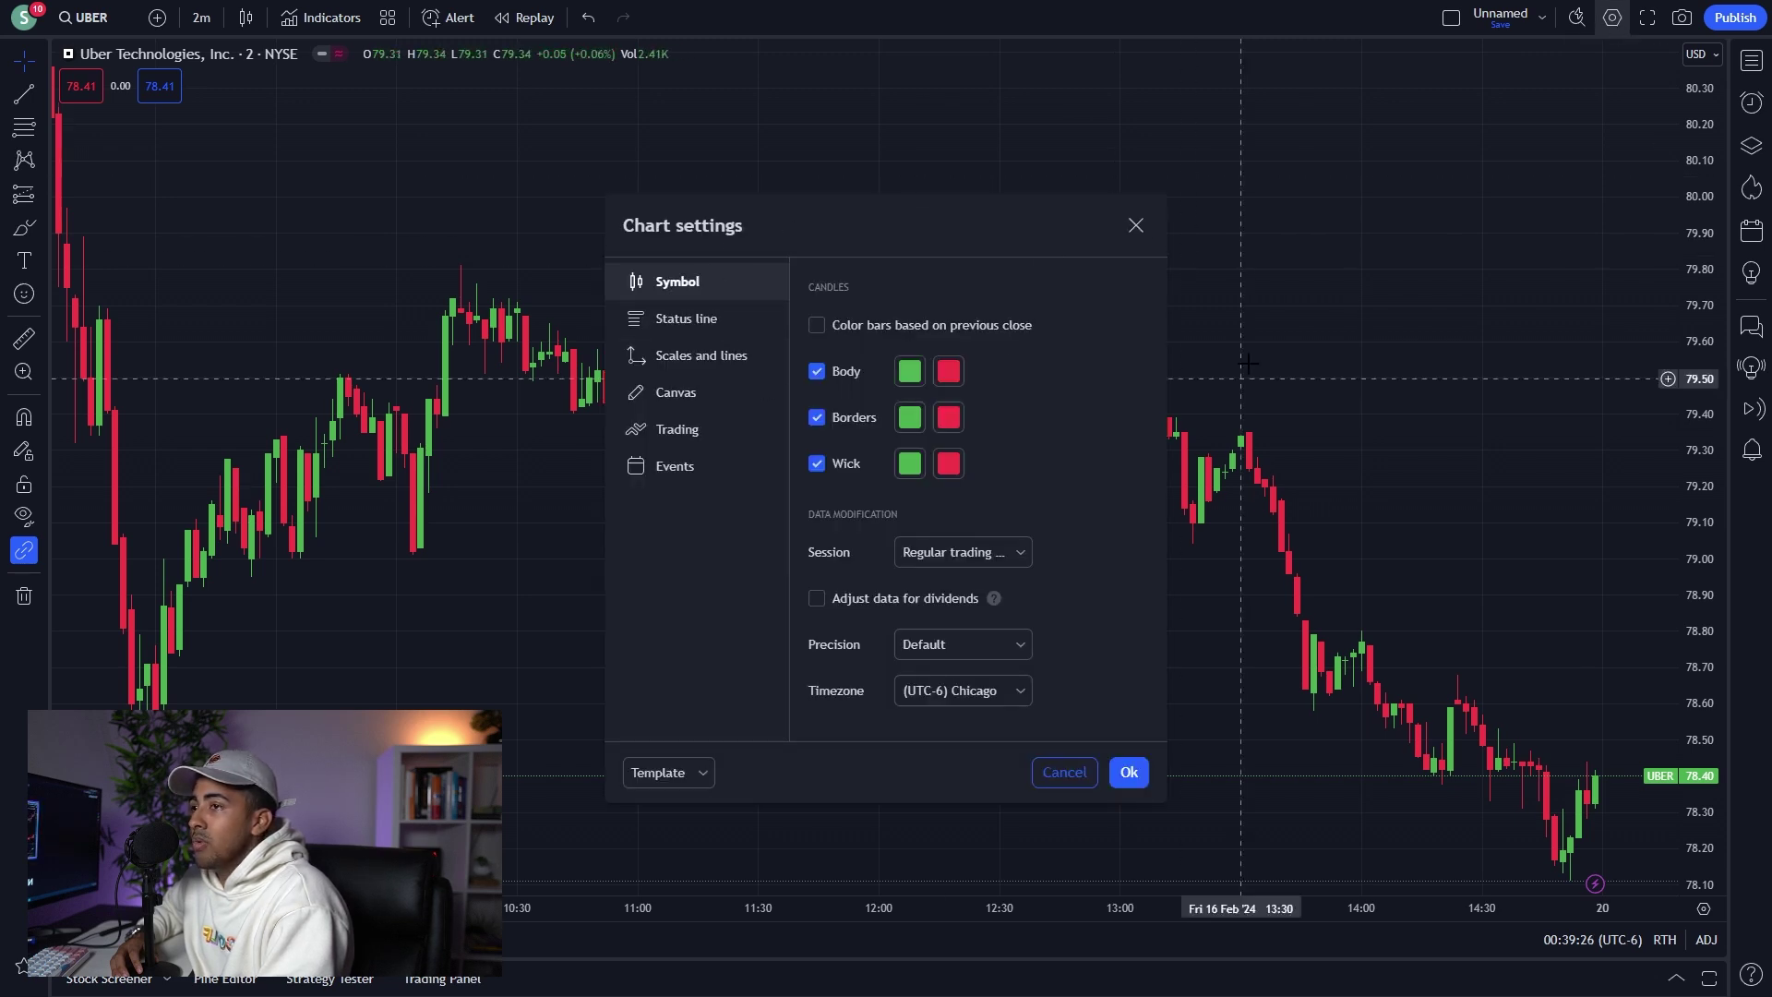
click(718, 318)
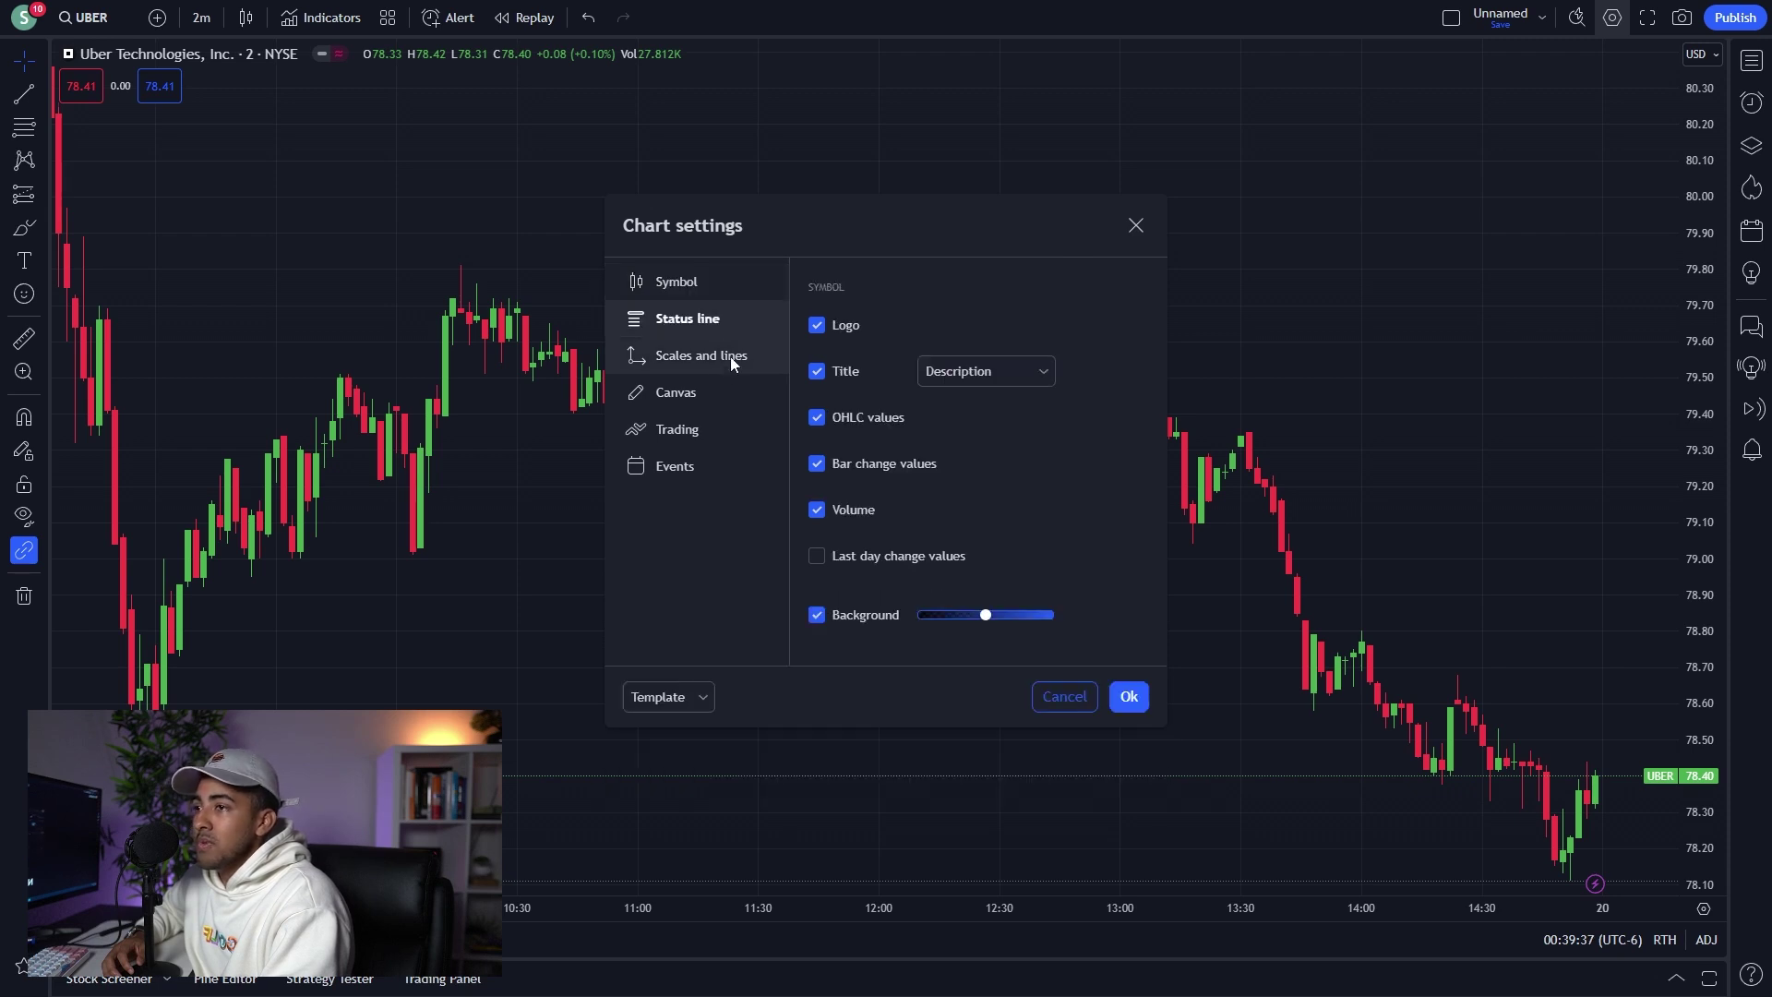
click(730, 357)
click(731, 216)
click(722, 257)
click(711, 109)
drag(852, 51, 850, 201)
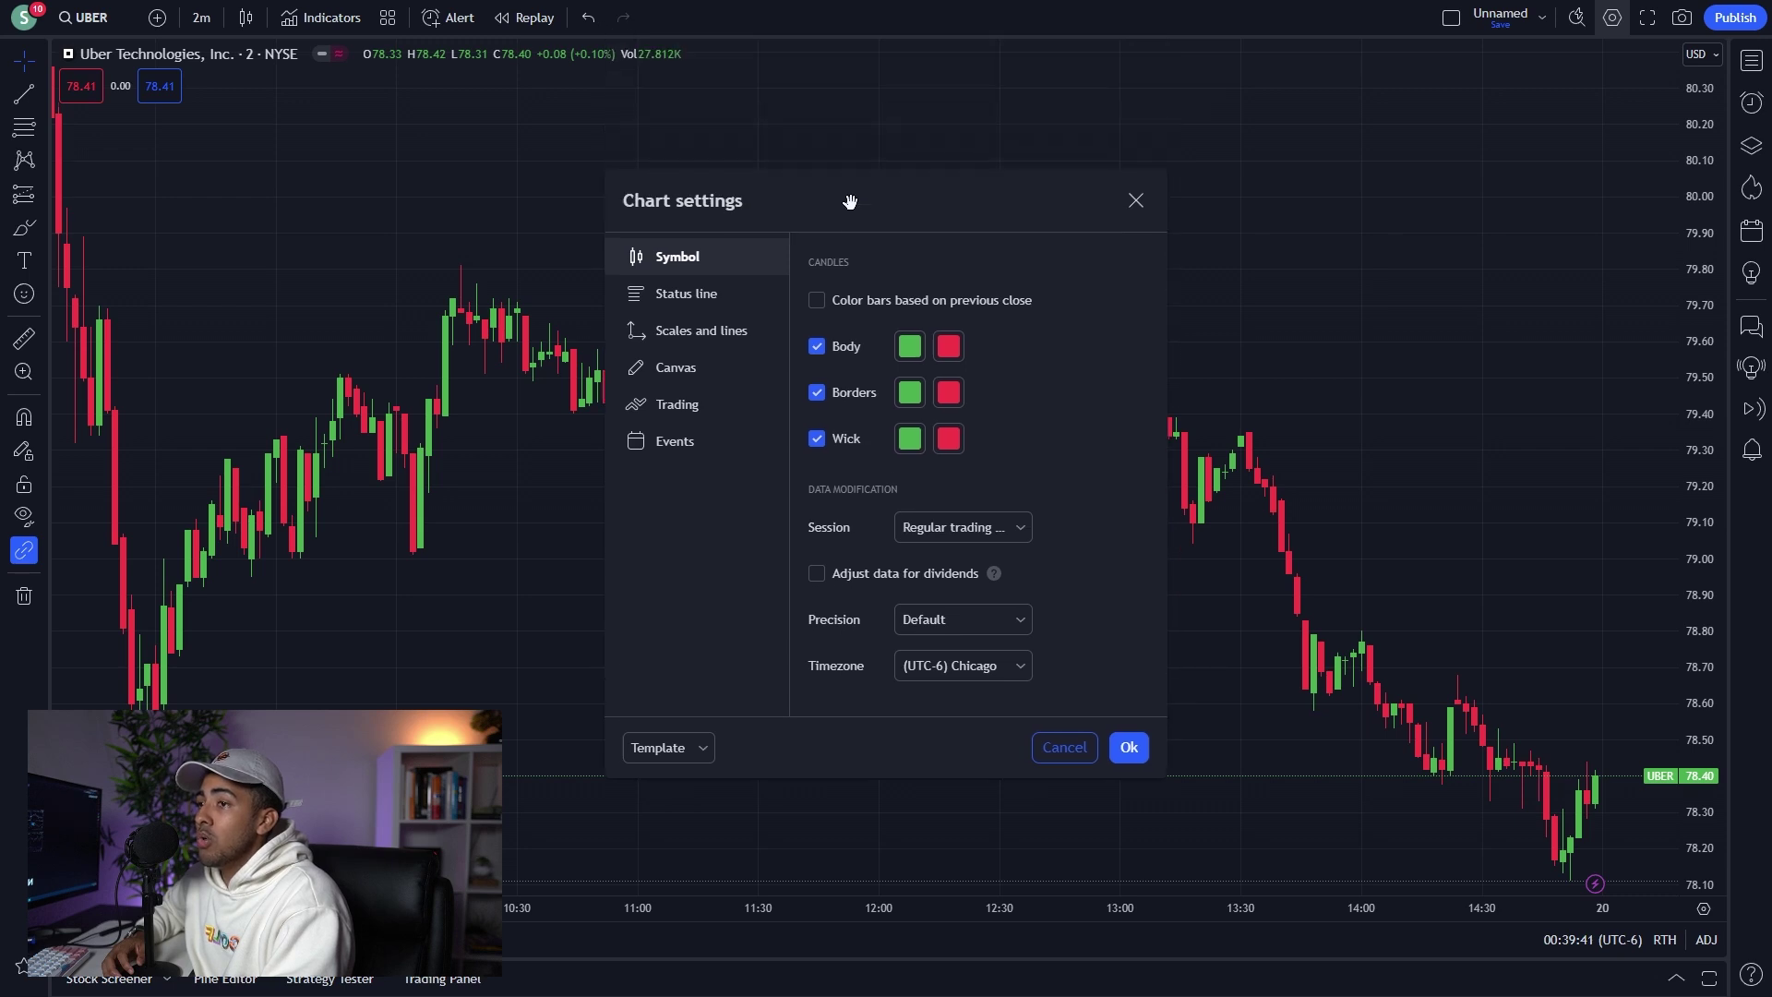
View the rising candle's body colours, try extended trading hours as the session, restore regular trading hours and confirm the settings.
click(910, 348)
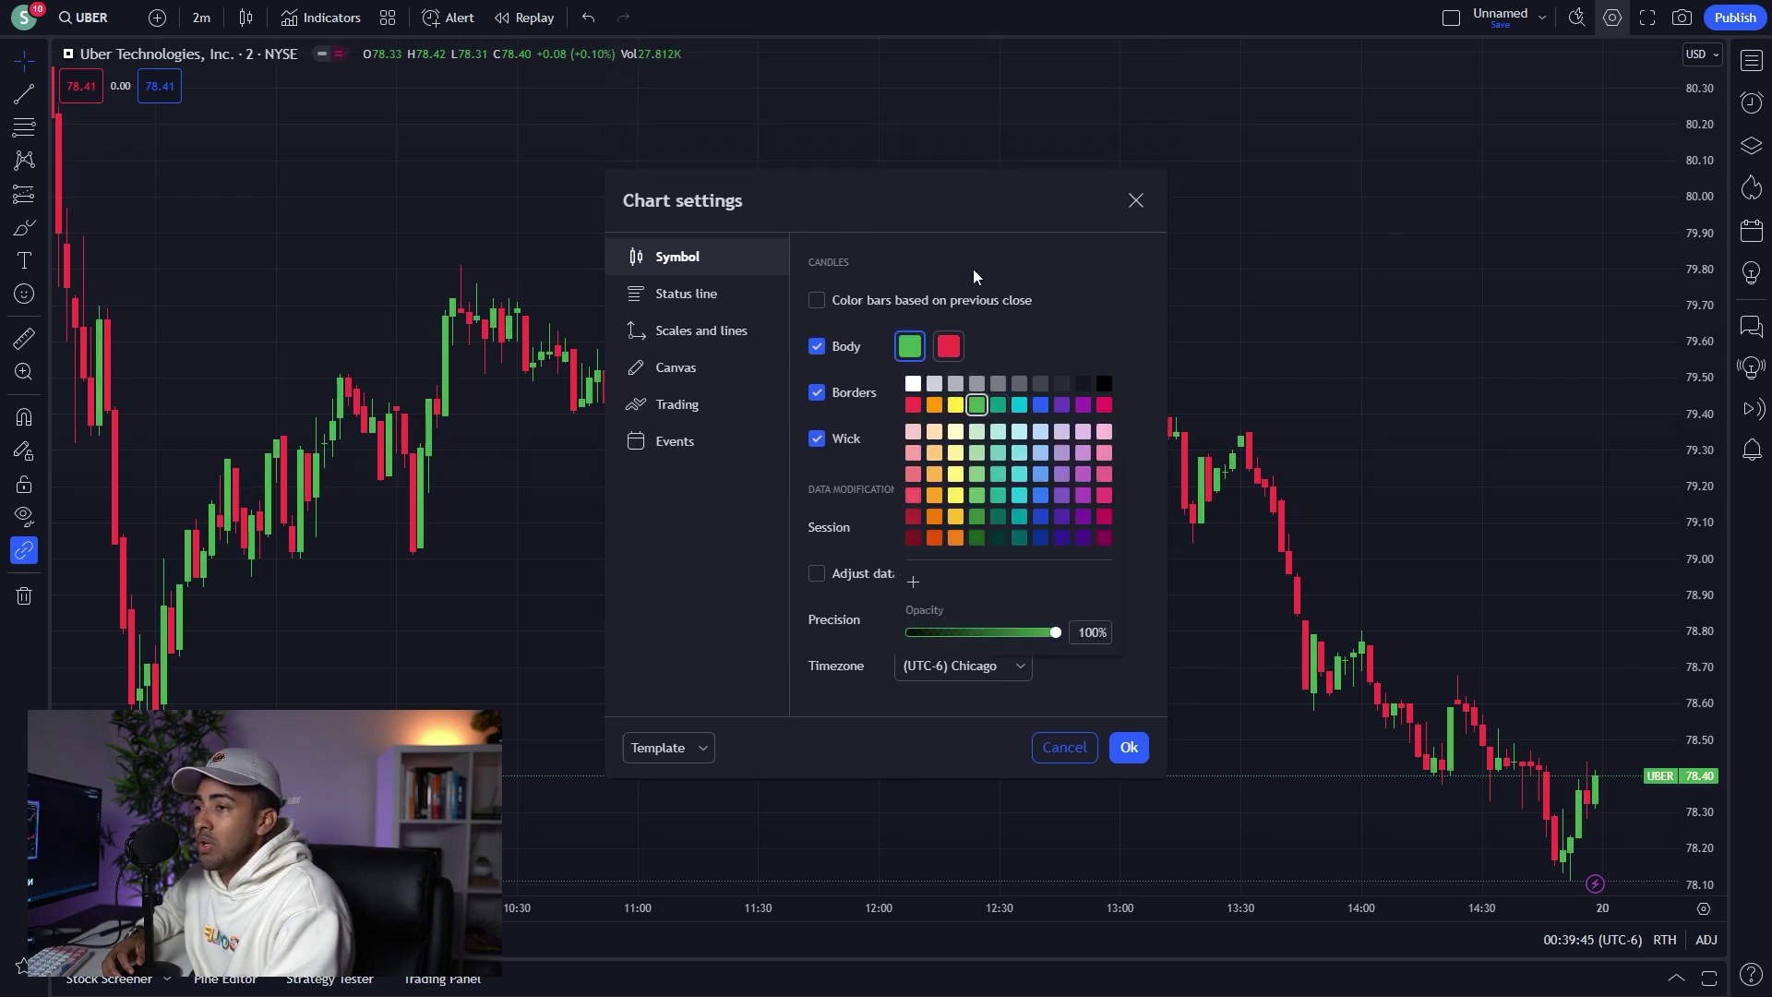
click(839, 368)
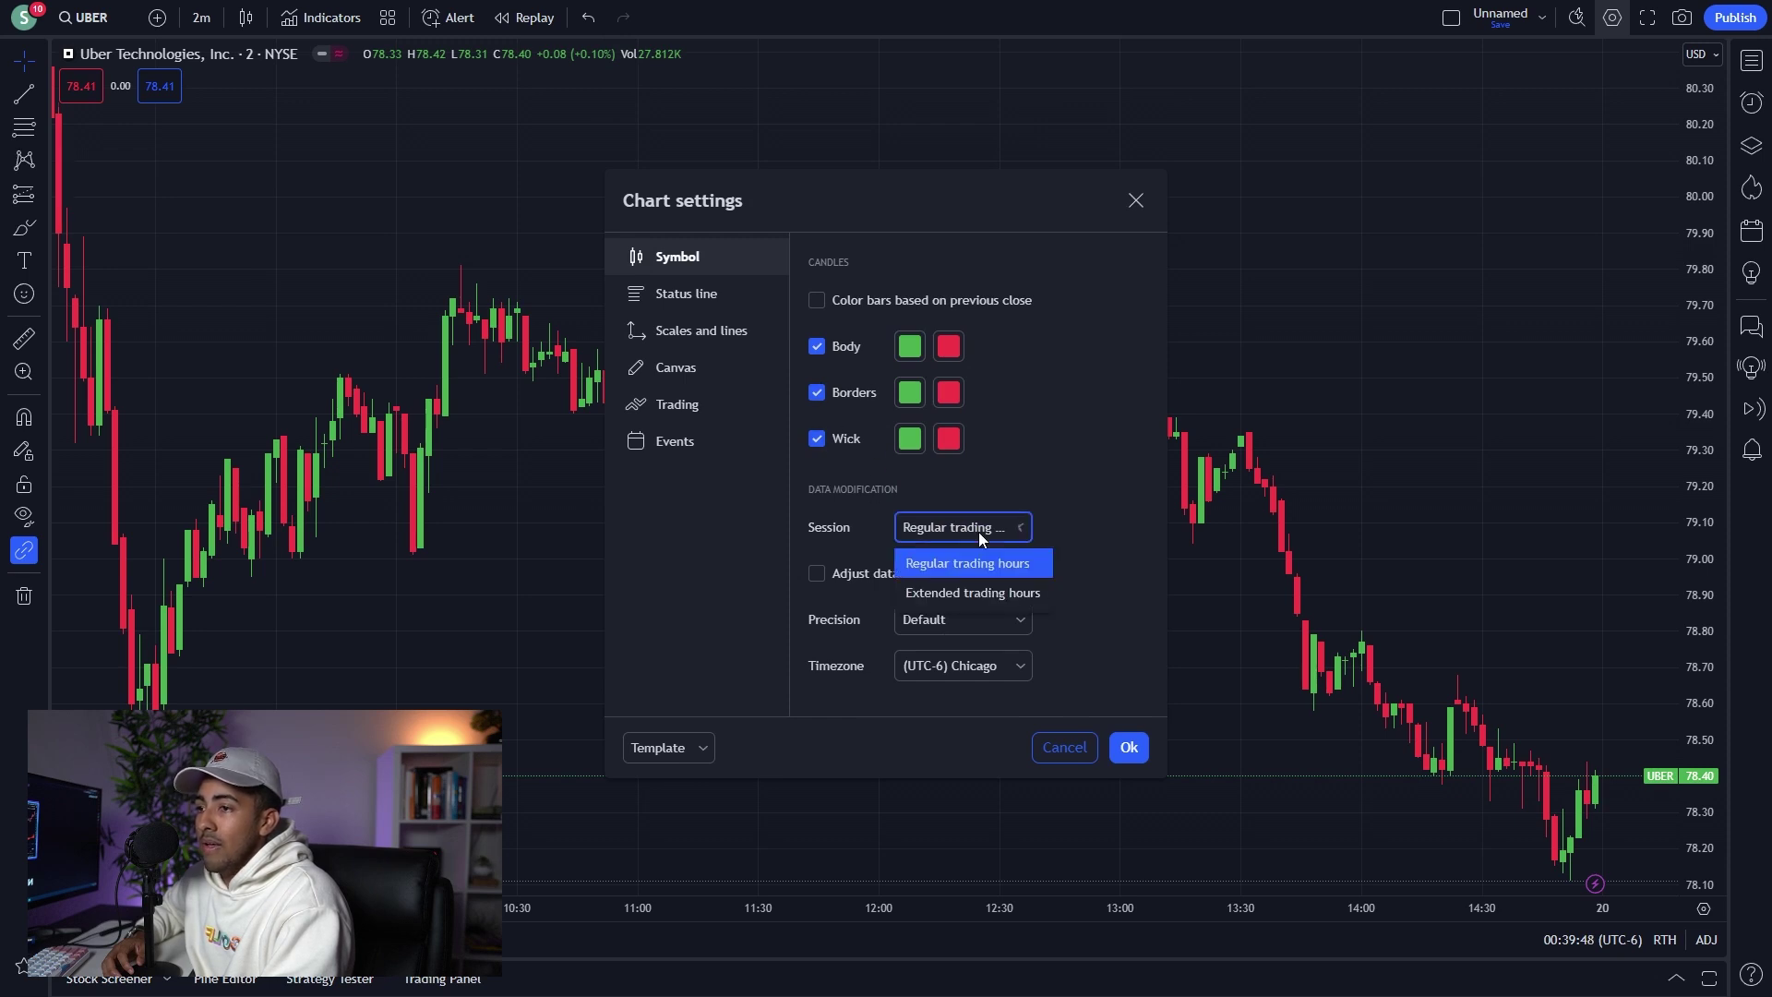
click(980, 592)
click(1045, 527)
click(1101, 563)
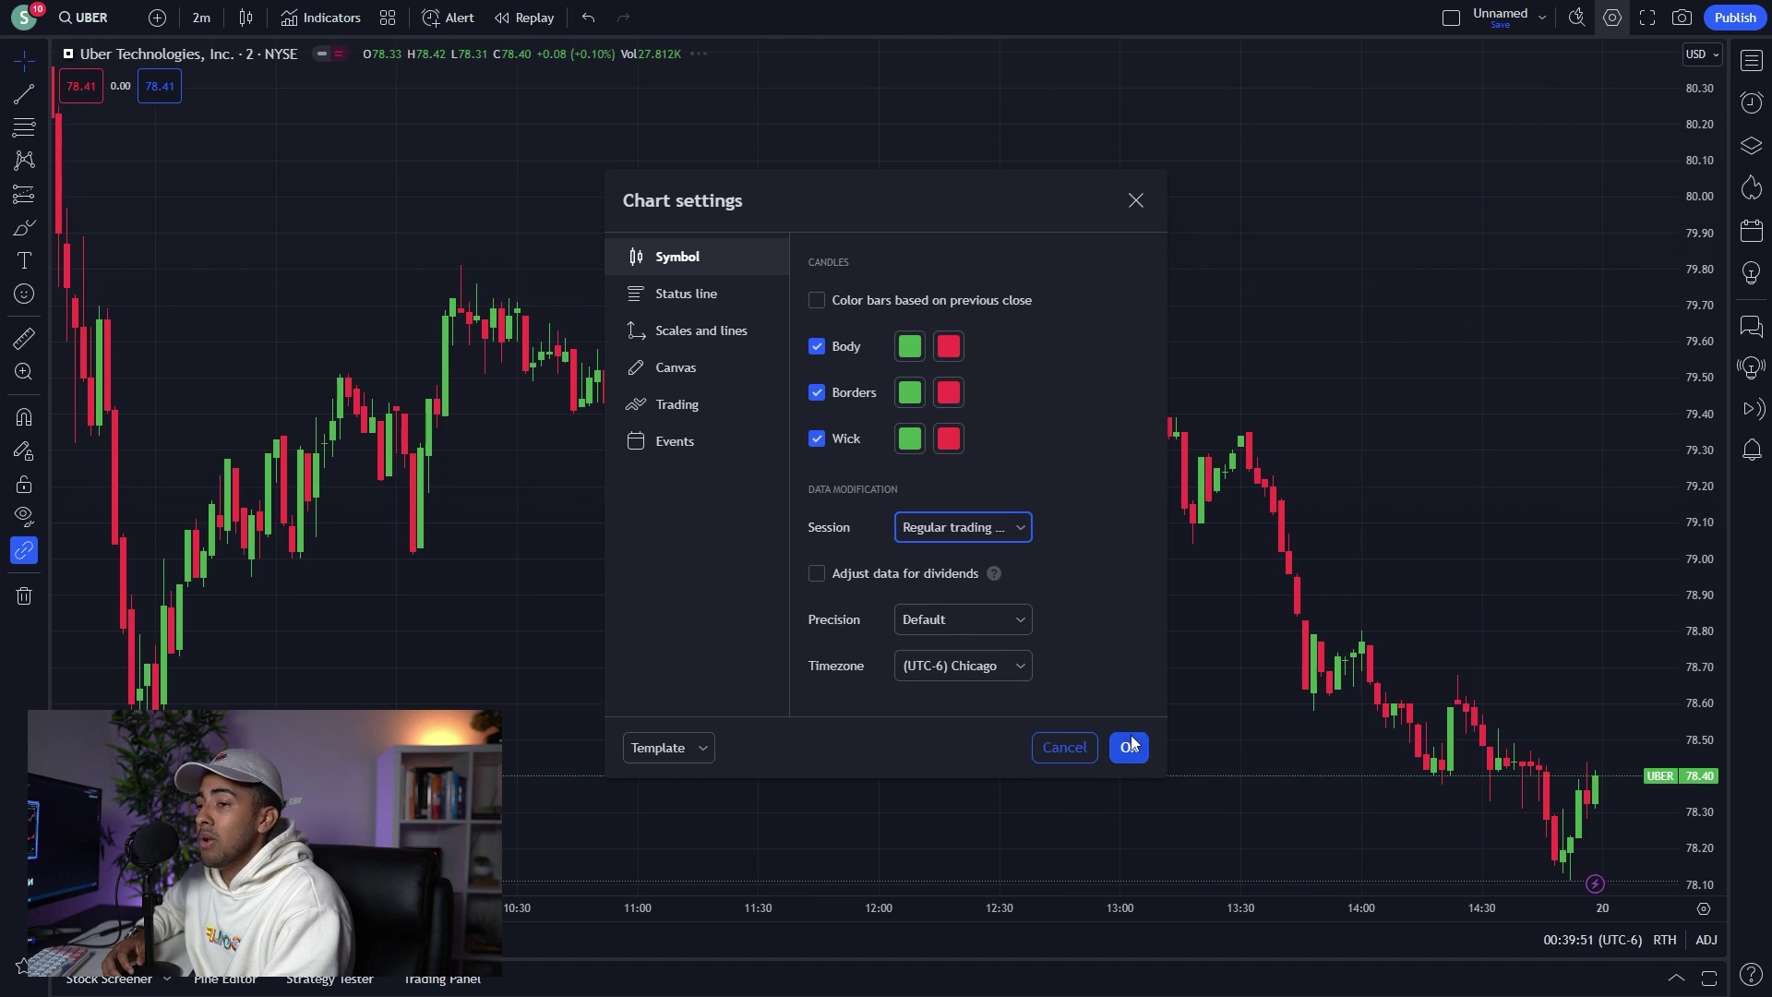
click(1128, 743)
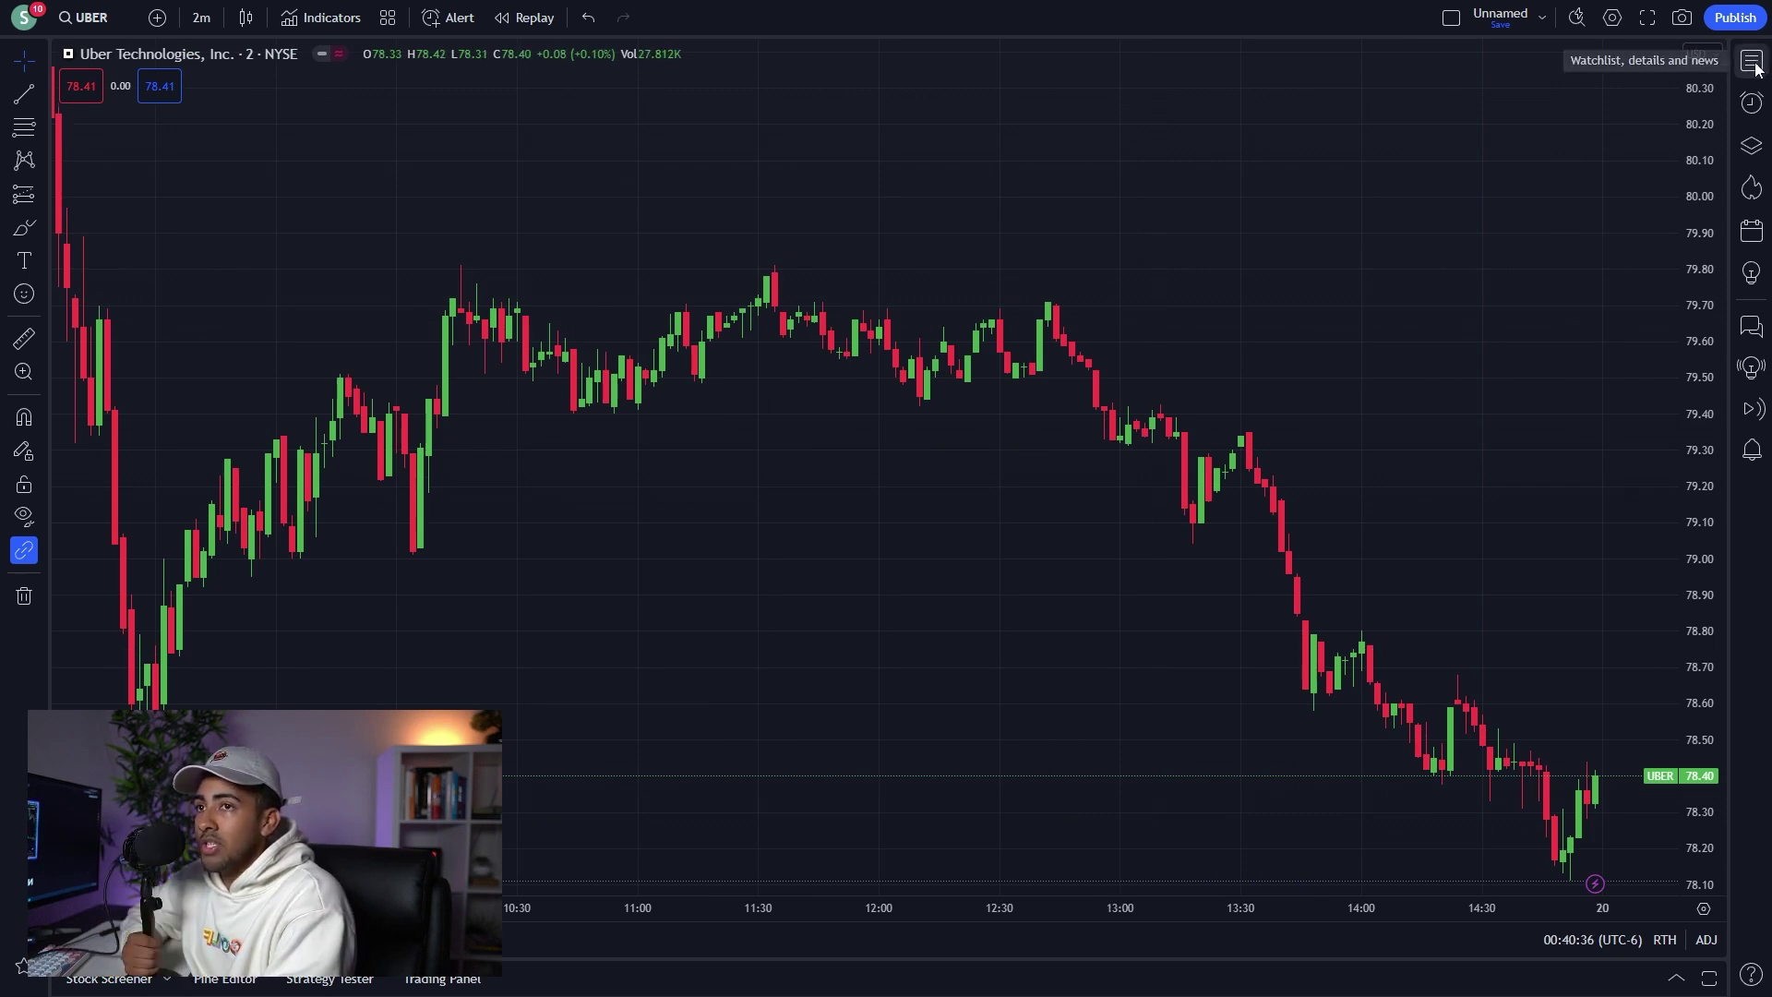
Use the watchlist to chart SPY, the Dow Jones index and finally the U.S. Dollar Index (DXY), and hide the watchlist.
click(1752, 62)
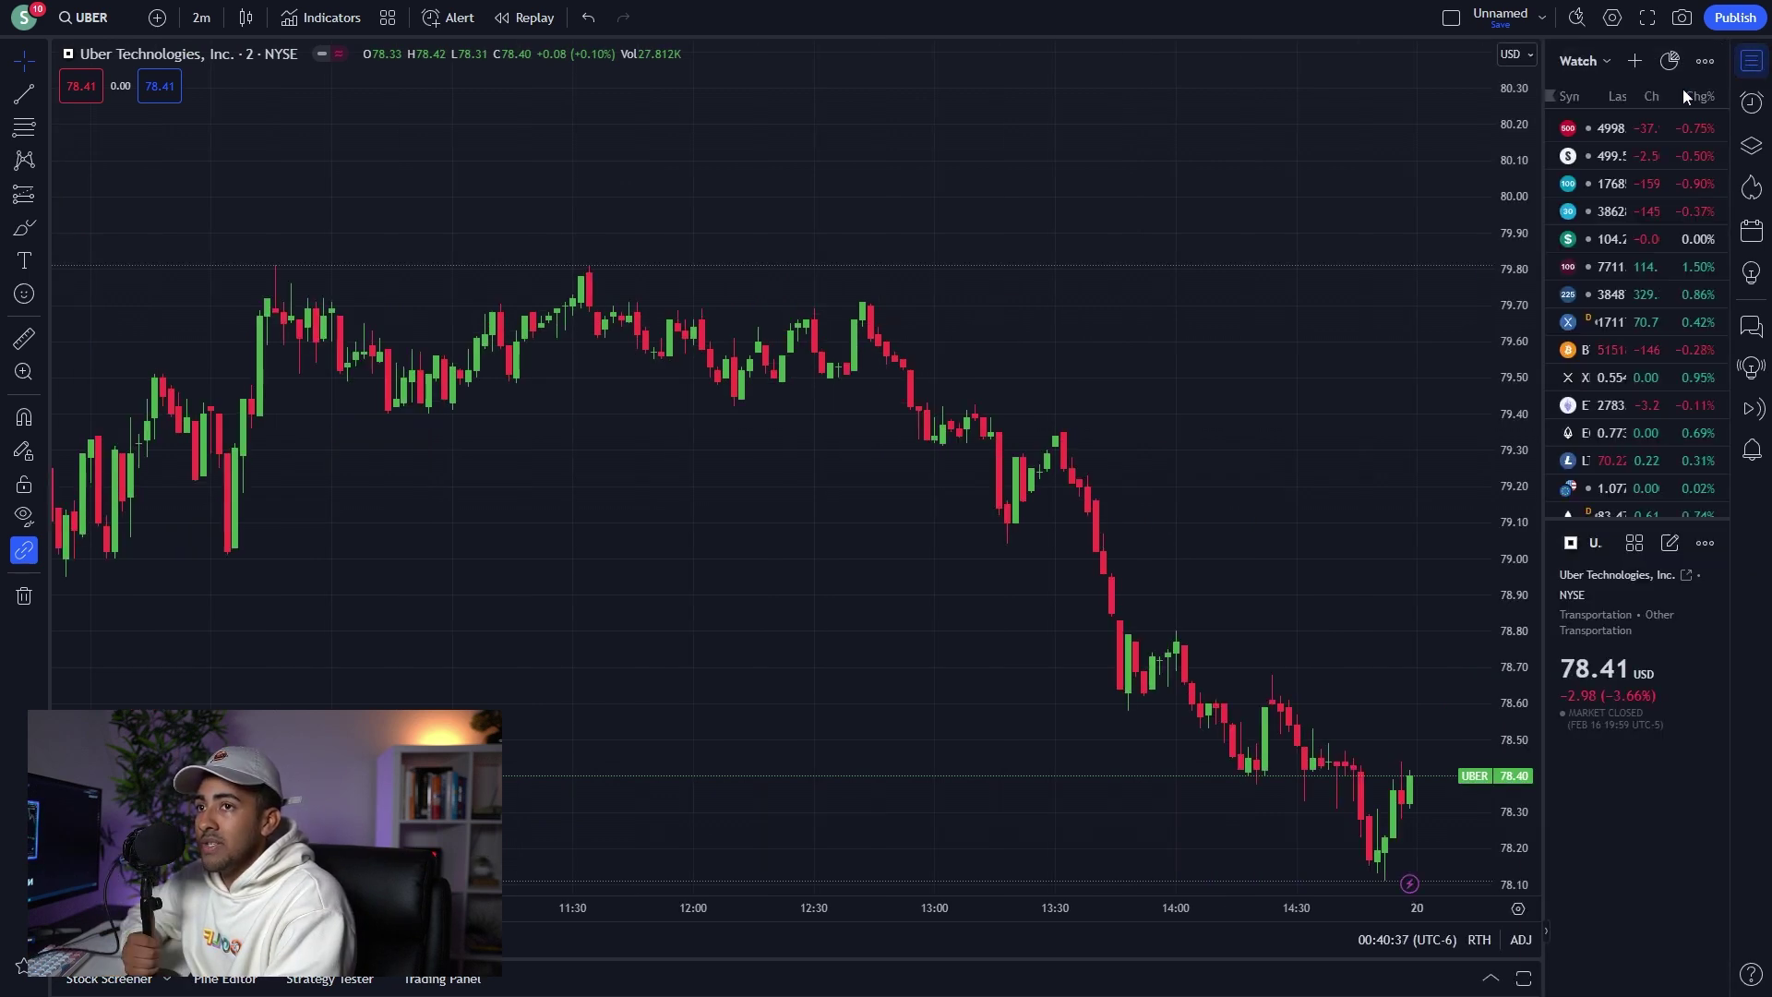
click(1647, 155)
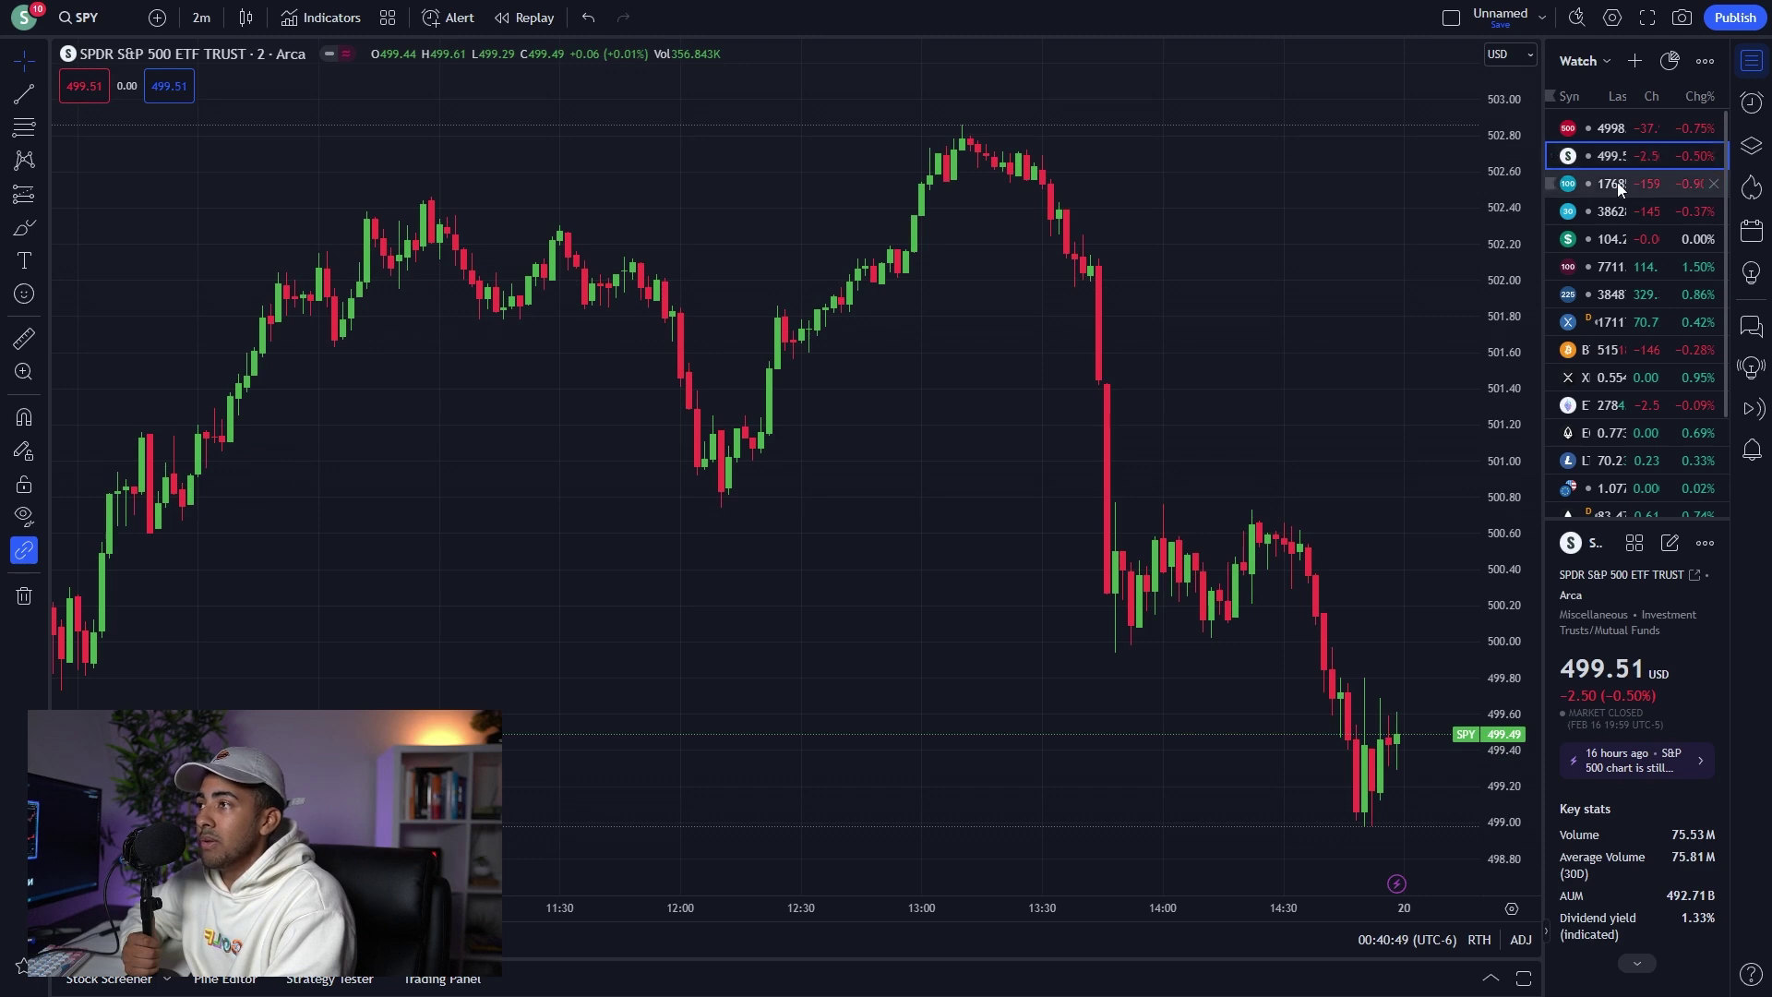
click(1643, 183)
click(1652, 210)
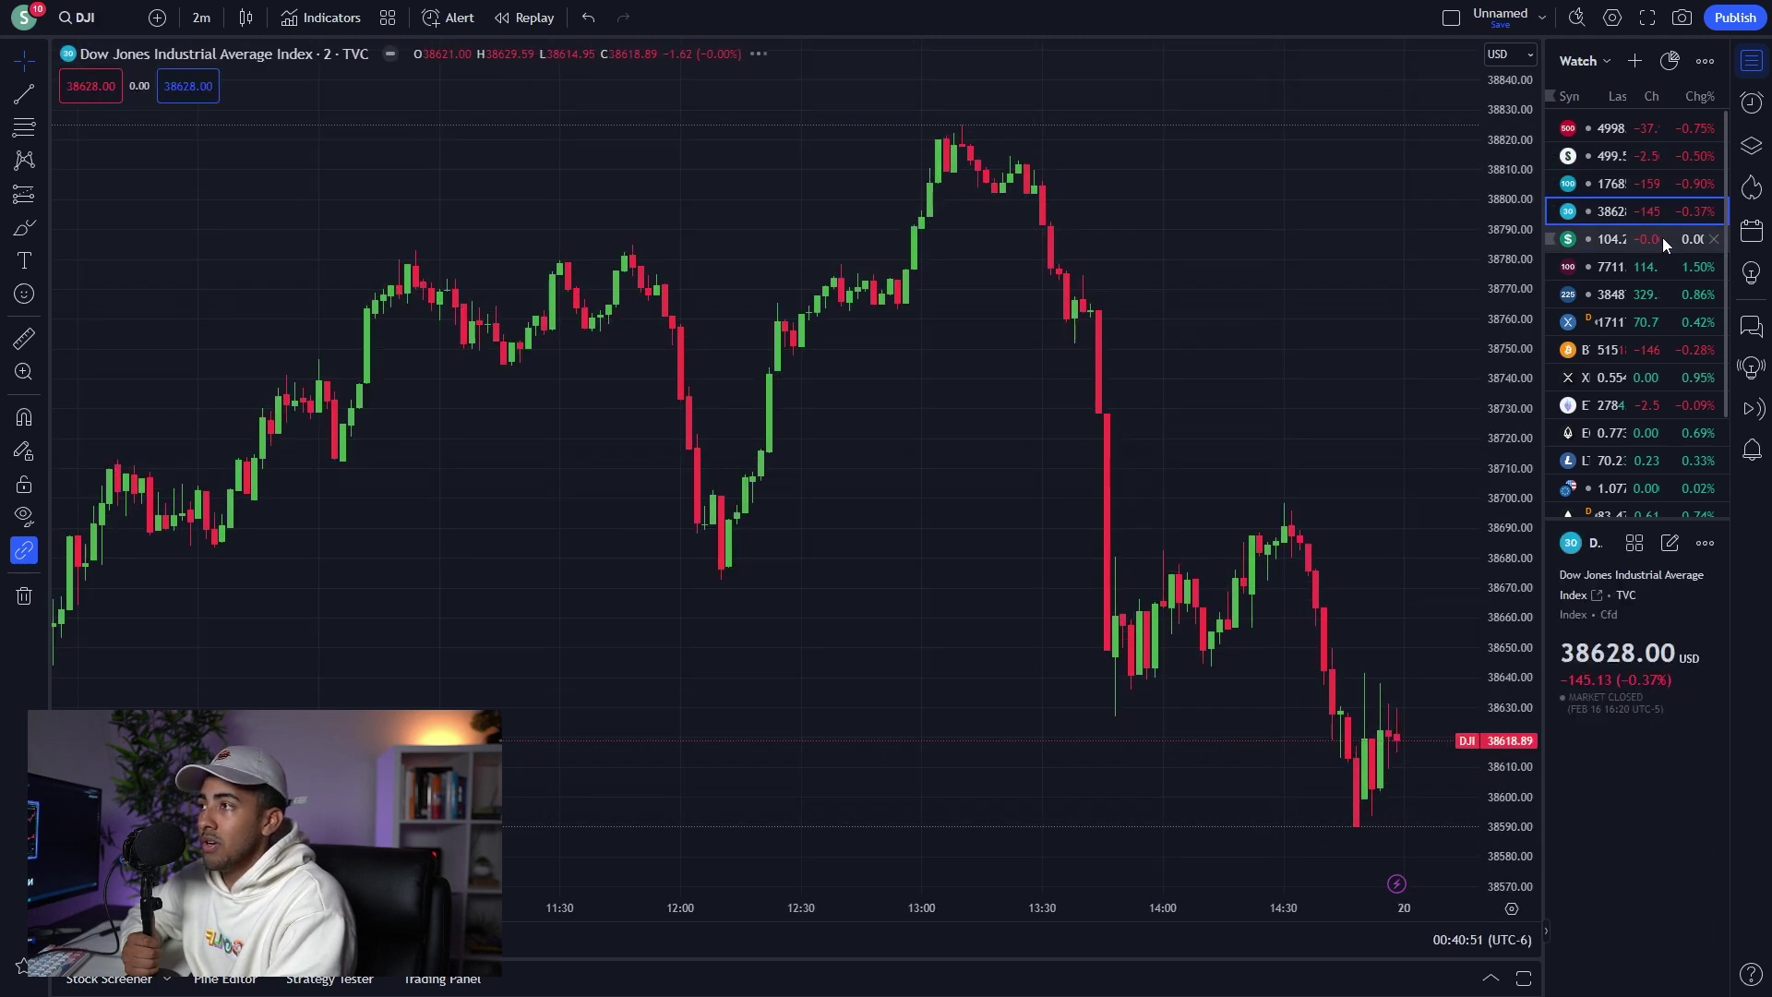
click(1664, 238)
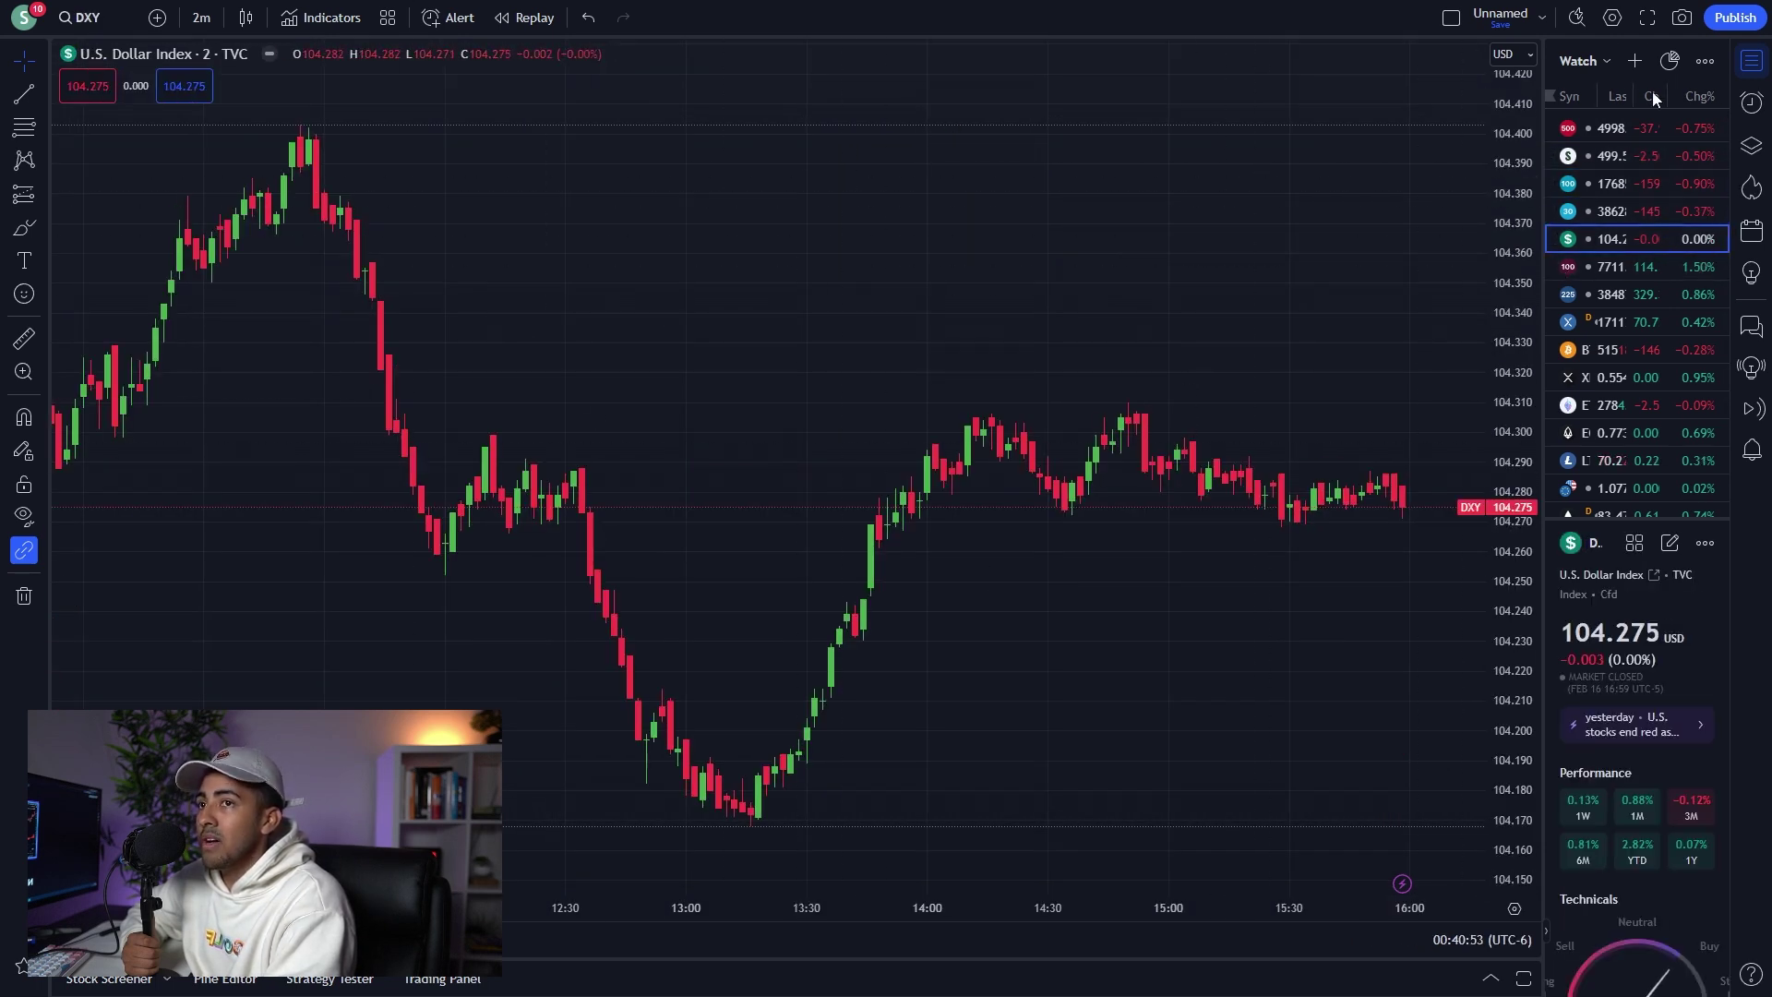
click(1750, 61)
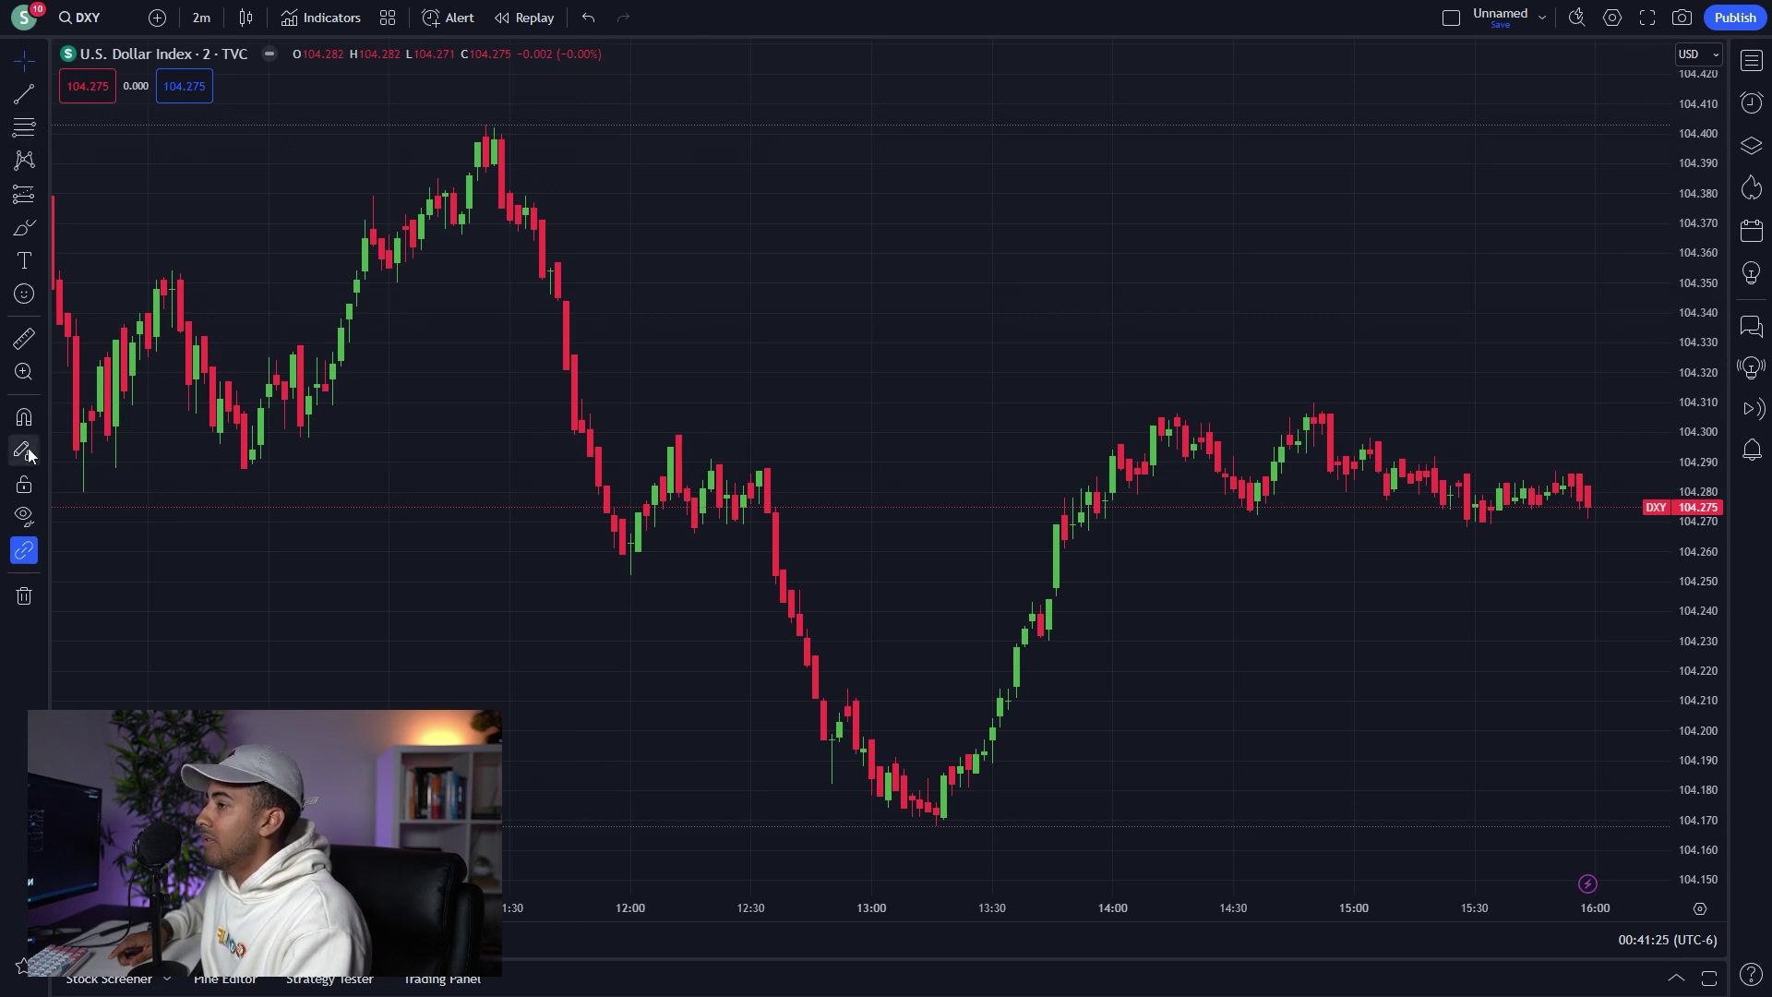
Draw a rising trend line on the DXY chart from about 104.245 to about 104.405.
click(42, 99)
click(25, 100)
click(41, 99)
click(139, 115)
click(525, 597)
click(1177, 117)
click(1177, 284)
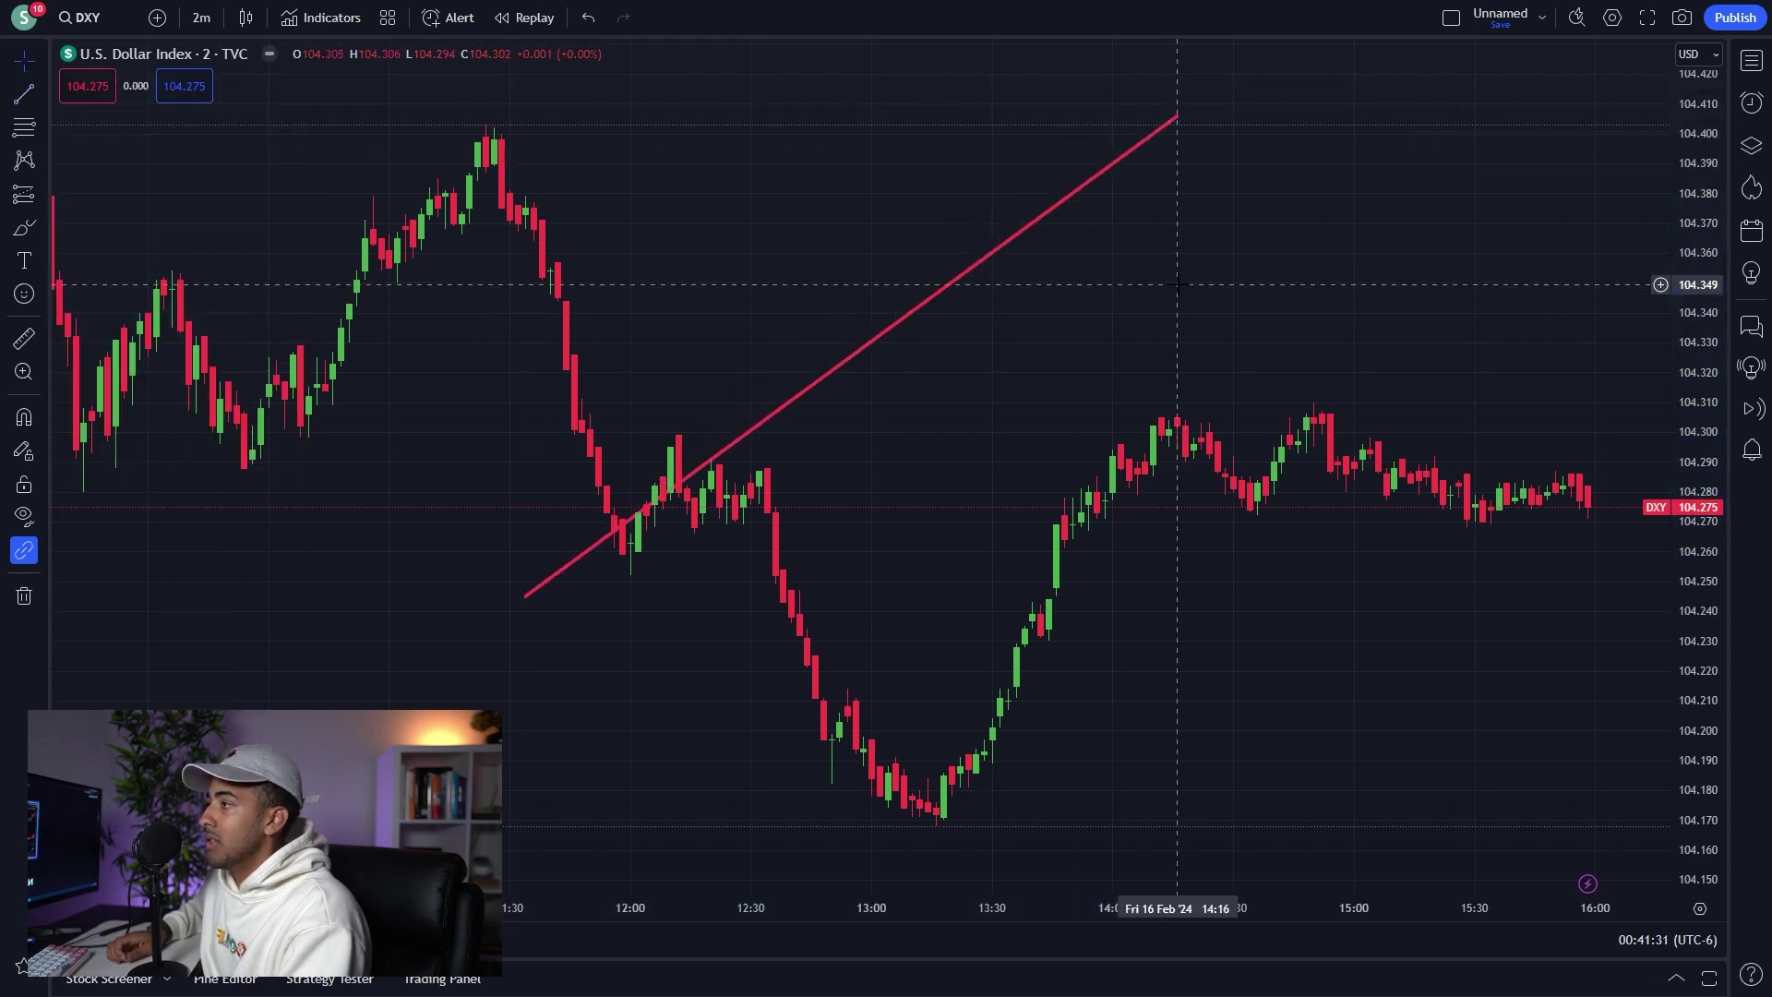
Draw two more rising trend lines, one below from about 104.215 to 104.396 and one above from 104.291 to 104.421.
click(25, 96)
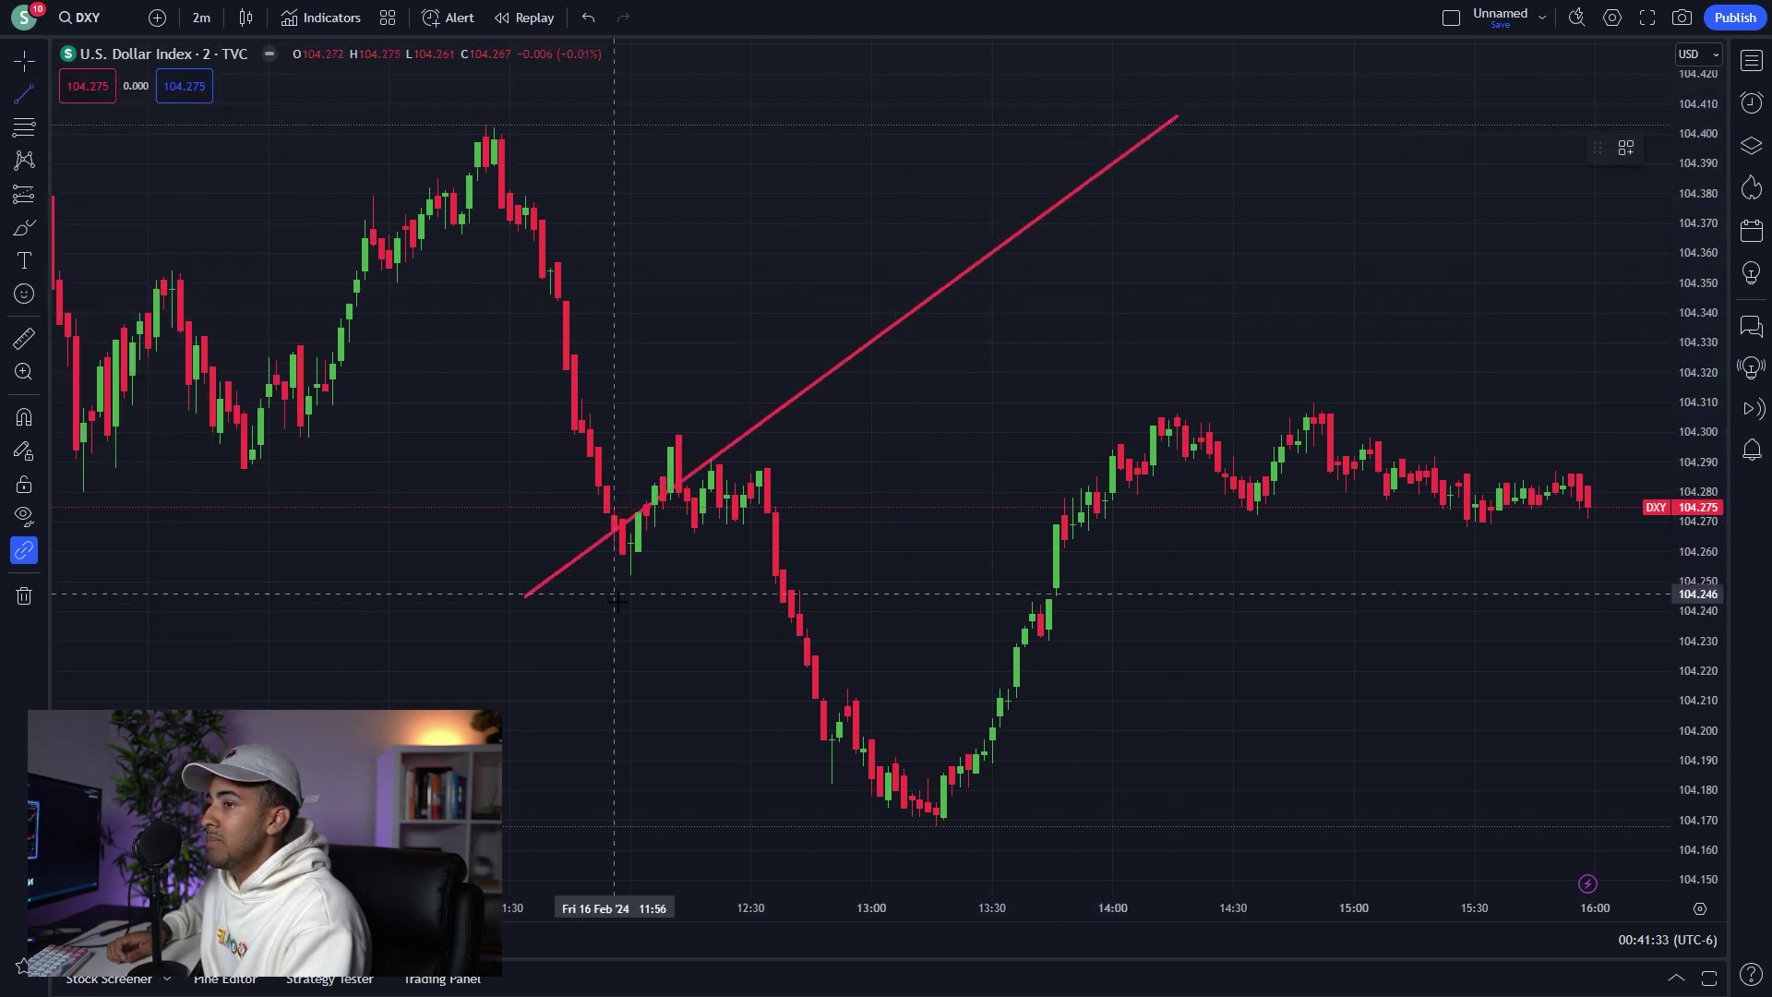
click(588, 685)
click(1274, 144)
click(25, 94)
click(413, 458)
click(1048, 69)
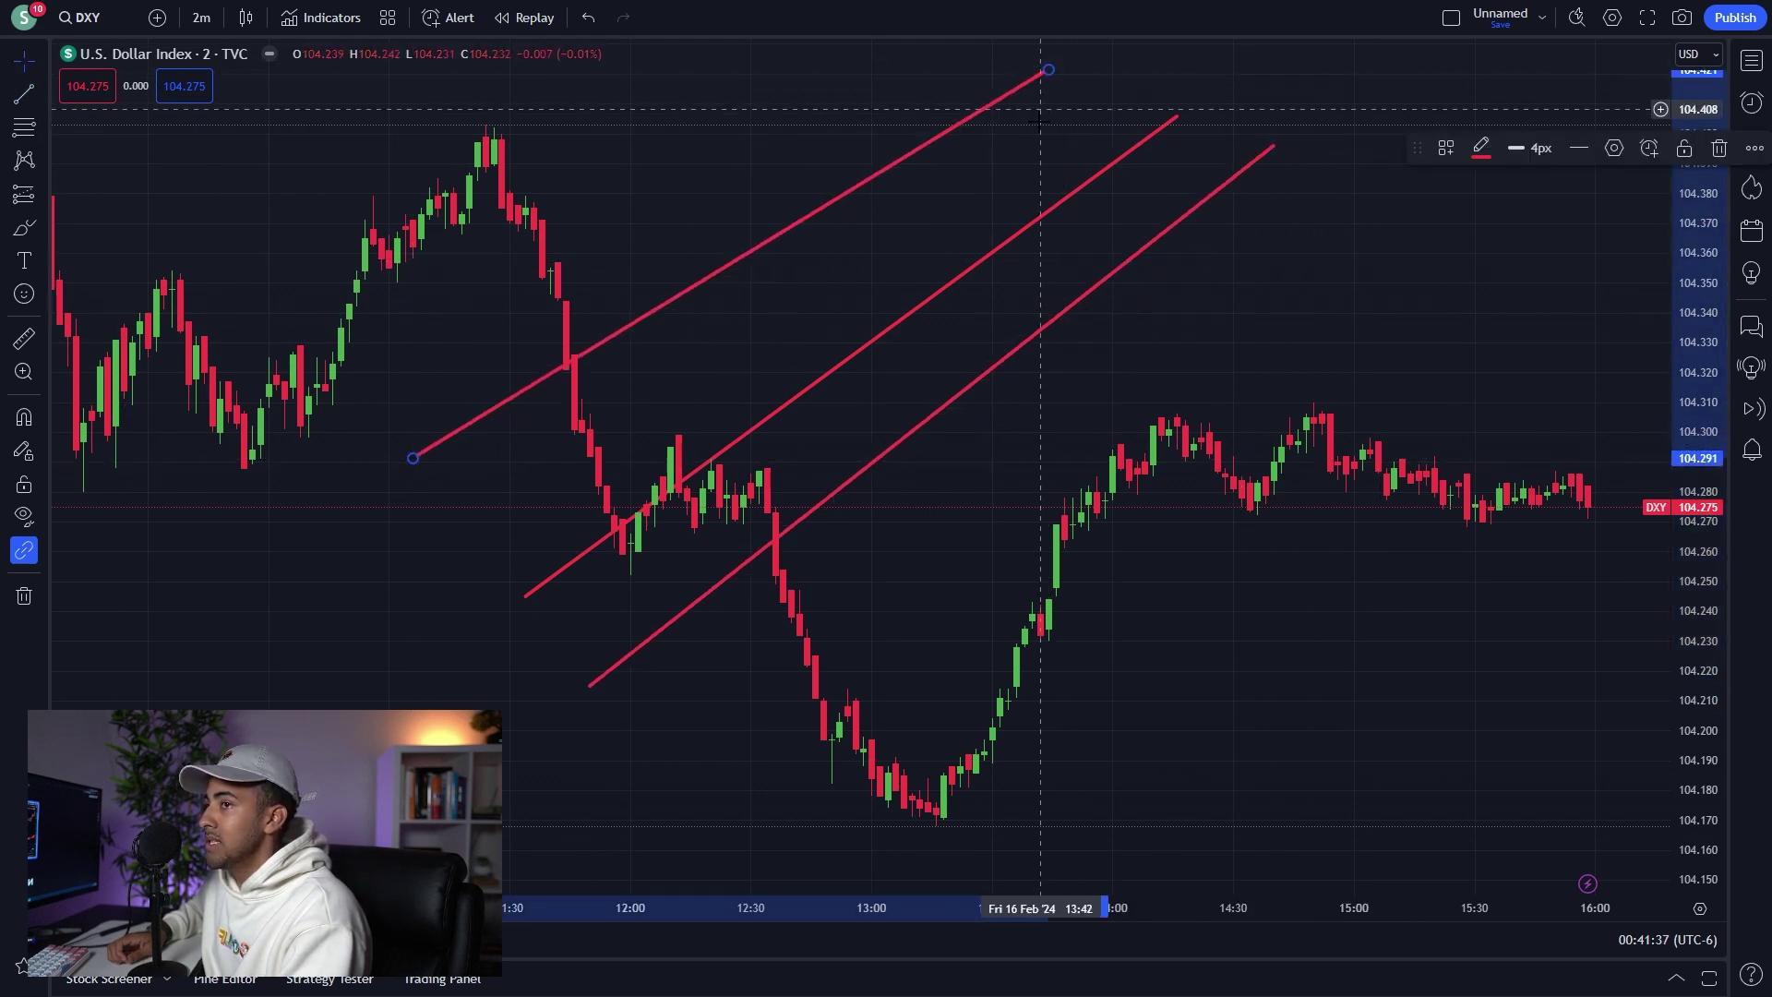
Undo the three trend lines on the DXY chart.
key(ctrl+z)
key(ctrl+z)
key(ctrl+z)
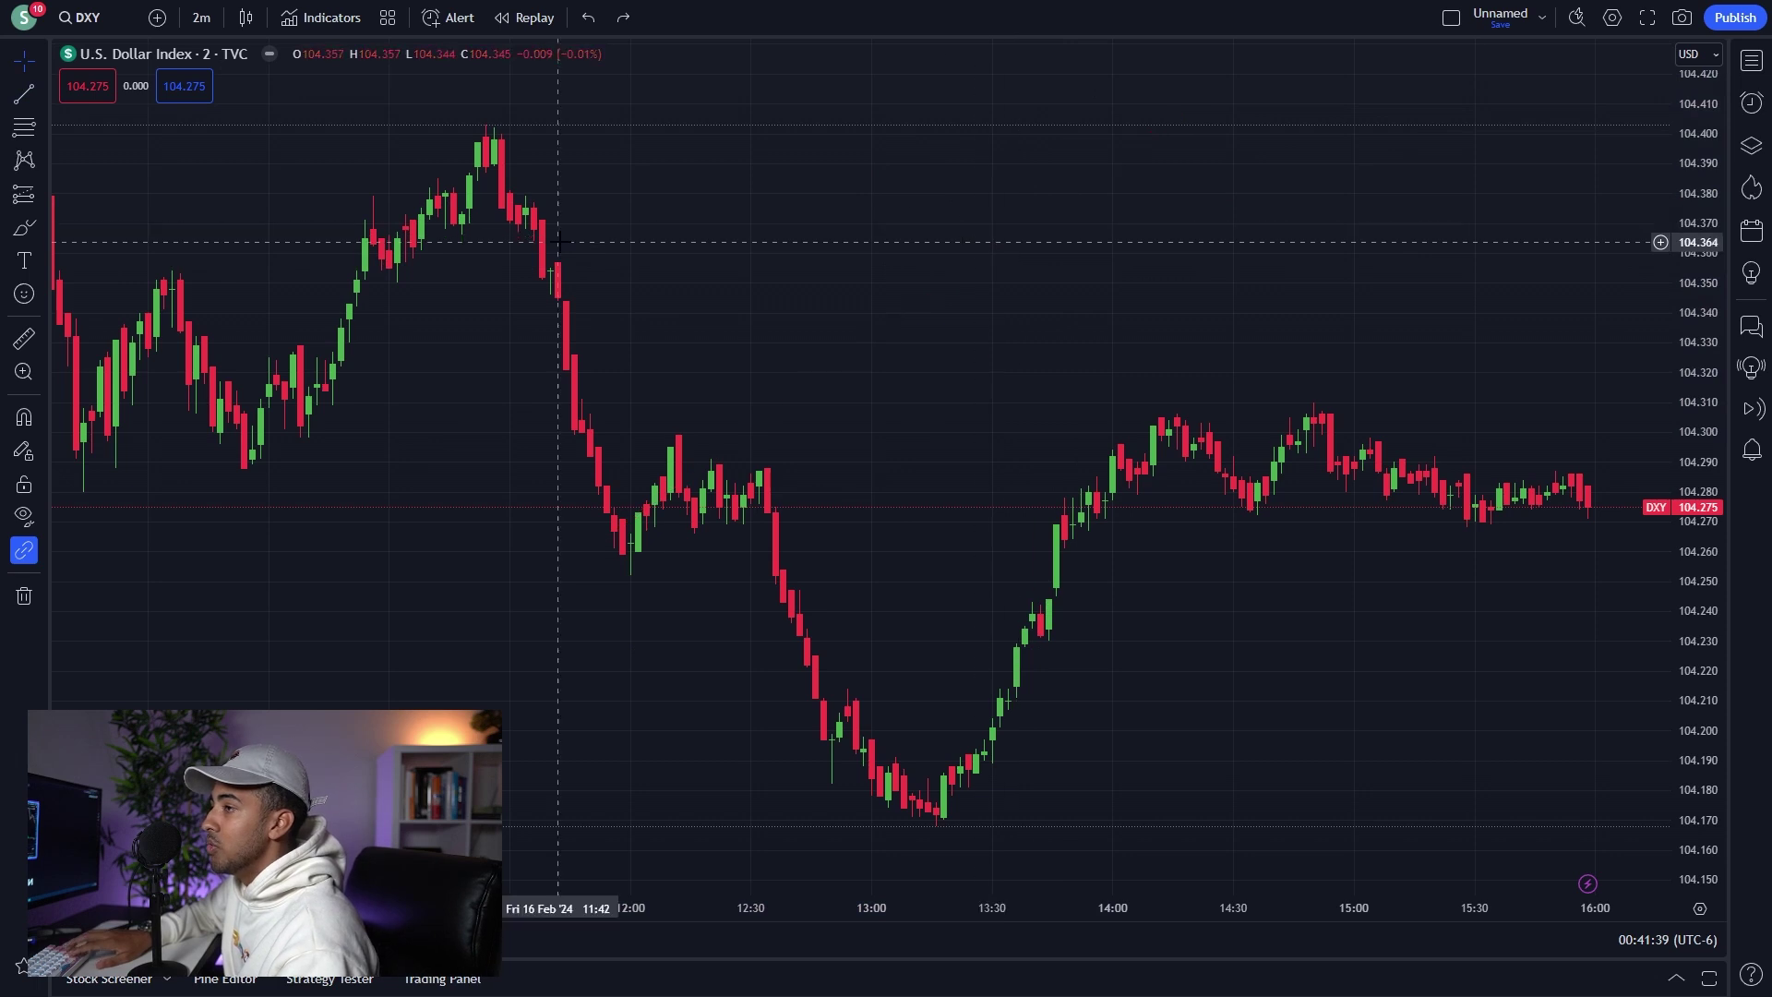
Draw a horizontal ray at about 104.403, starting just before the chart's high.
click(44, 97)
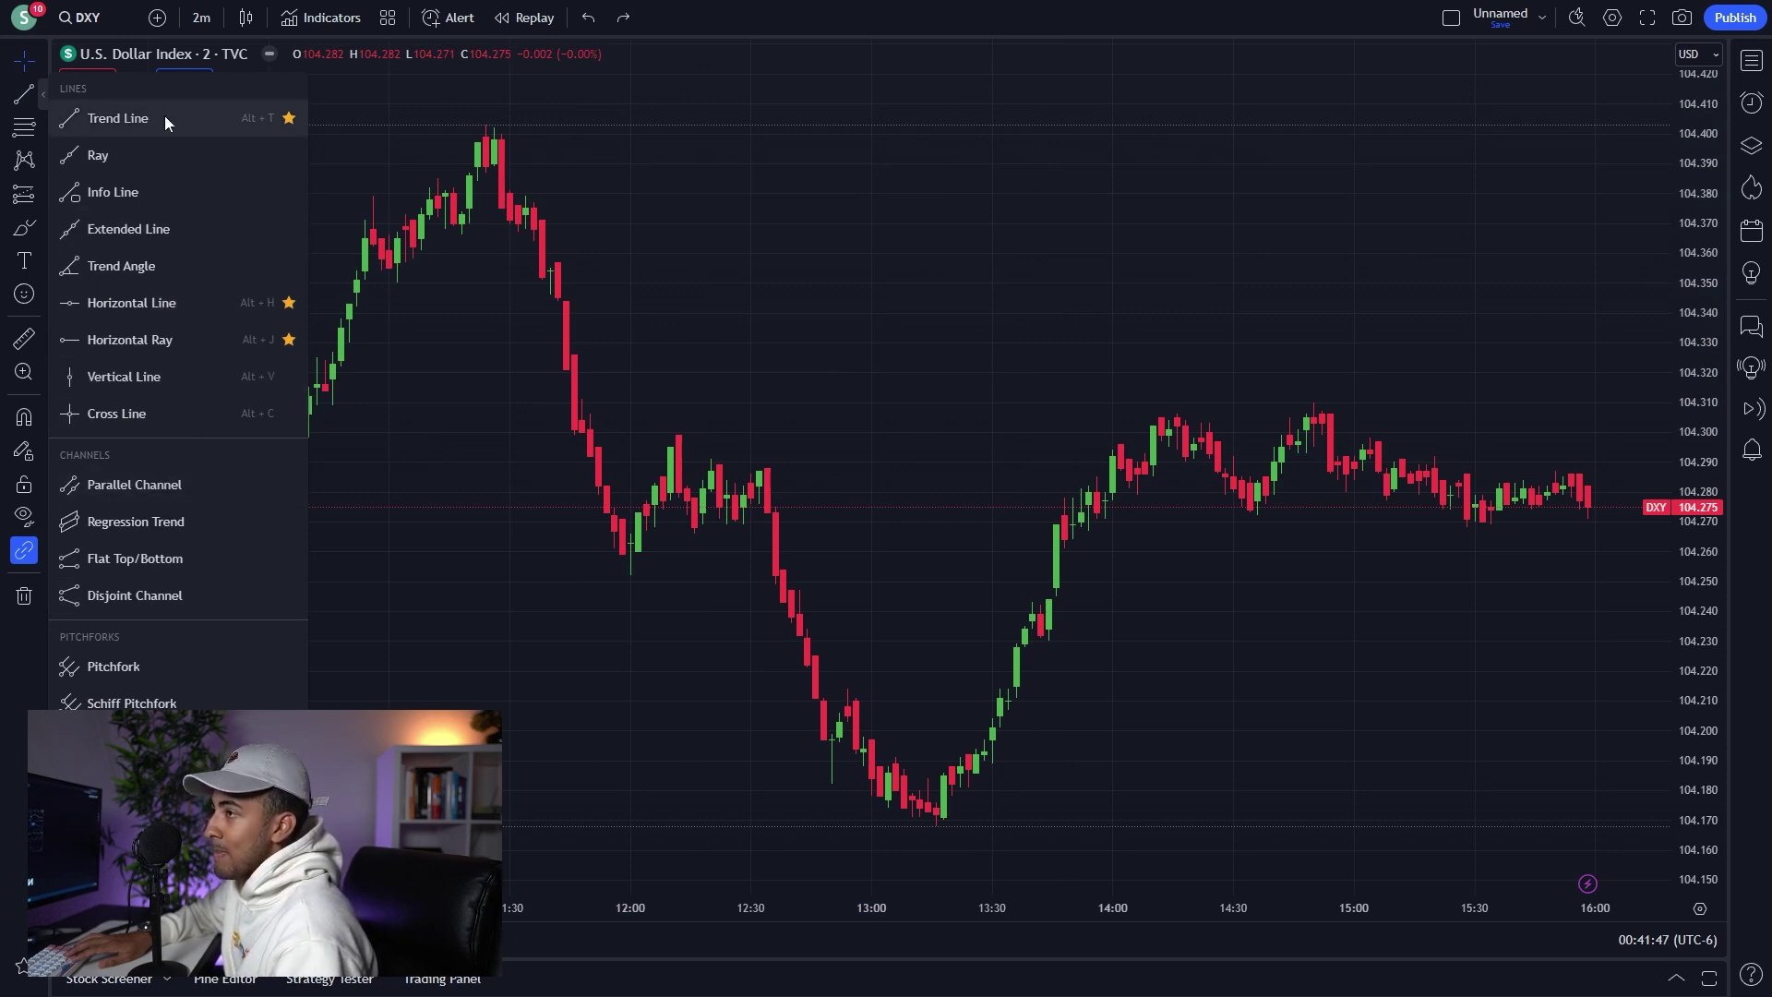
click(168, 350)
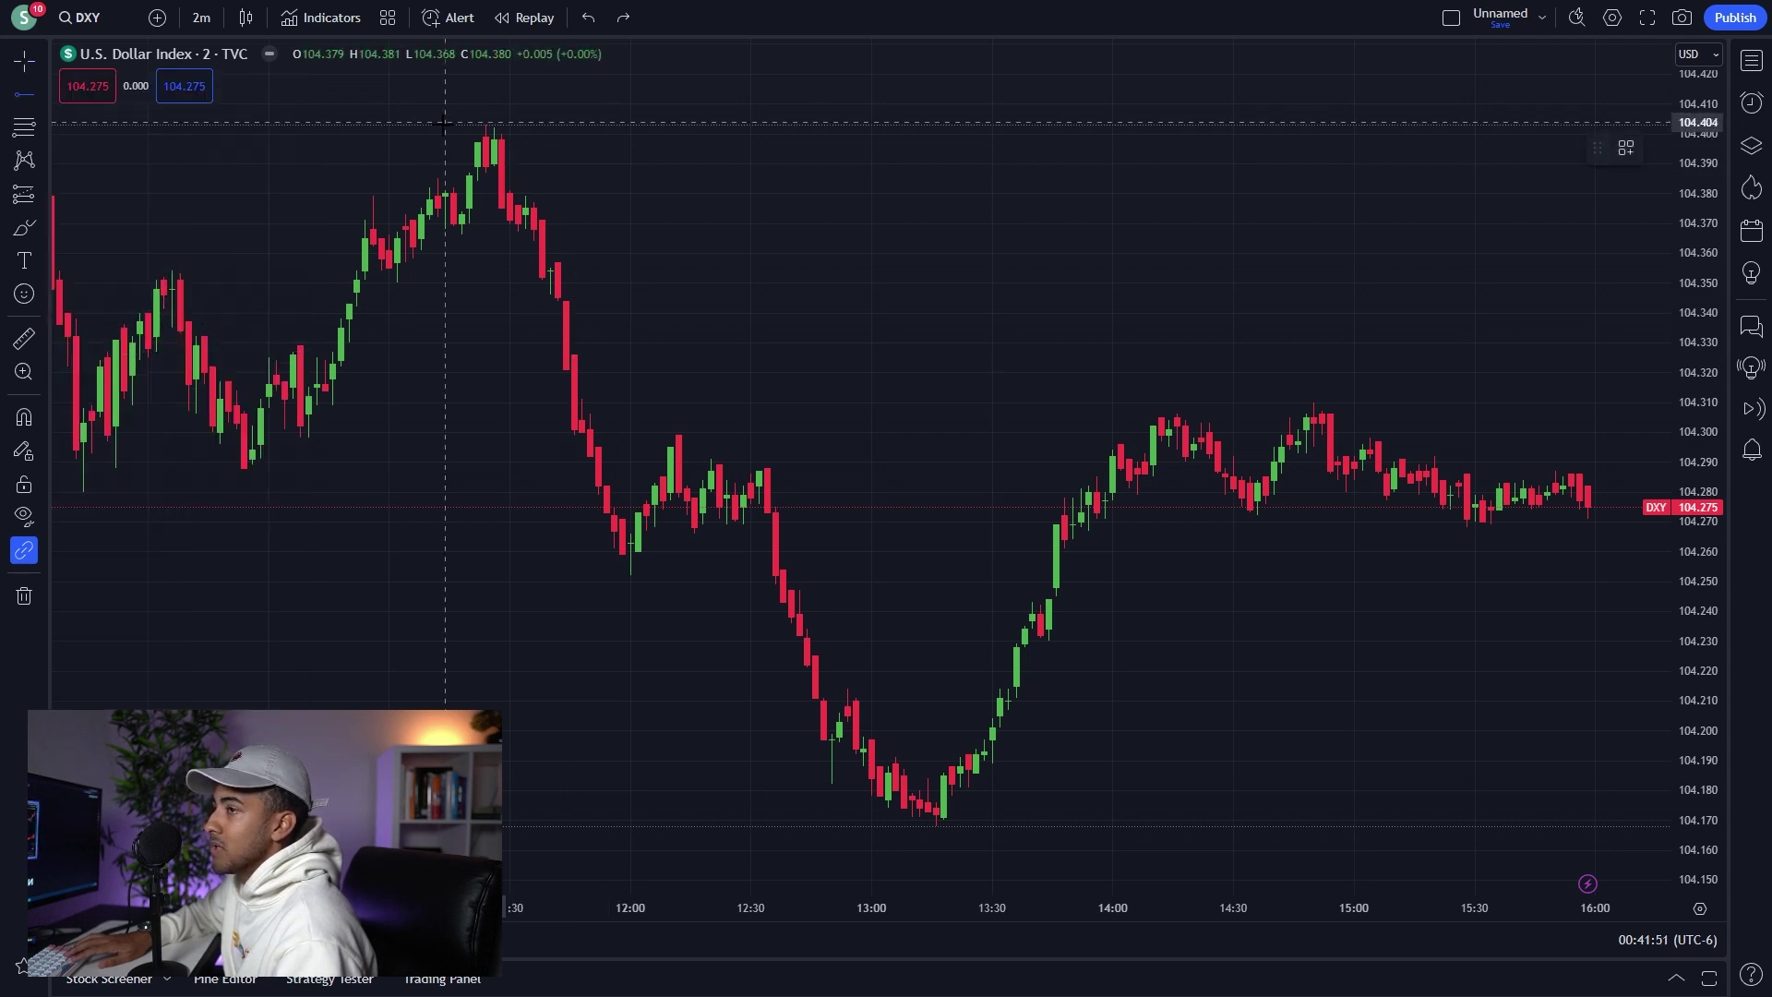
click(445, 126)
click(583, 484)
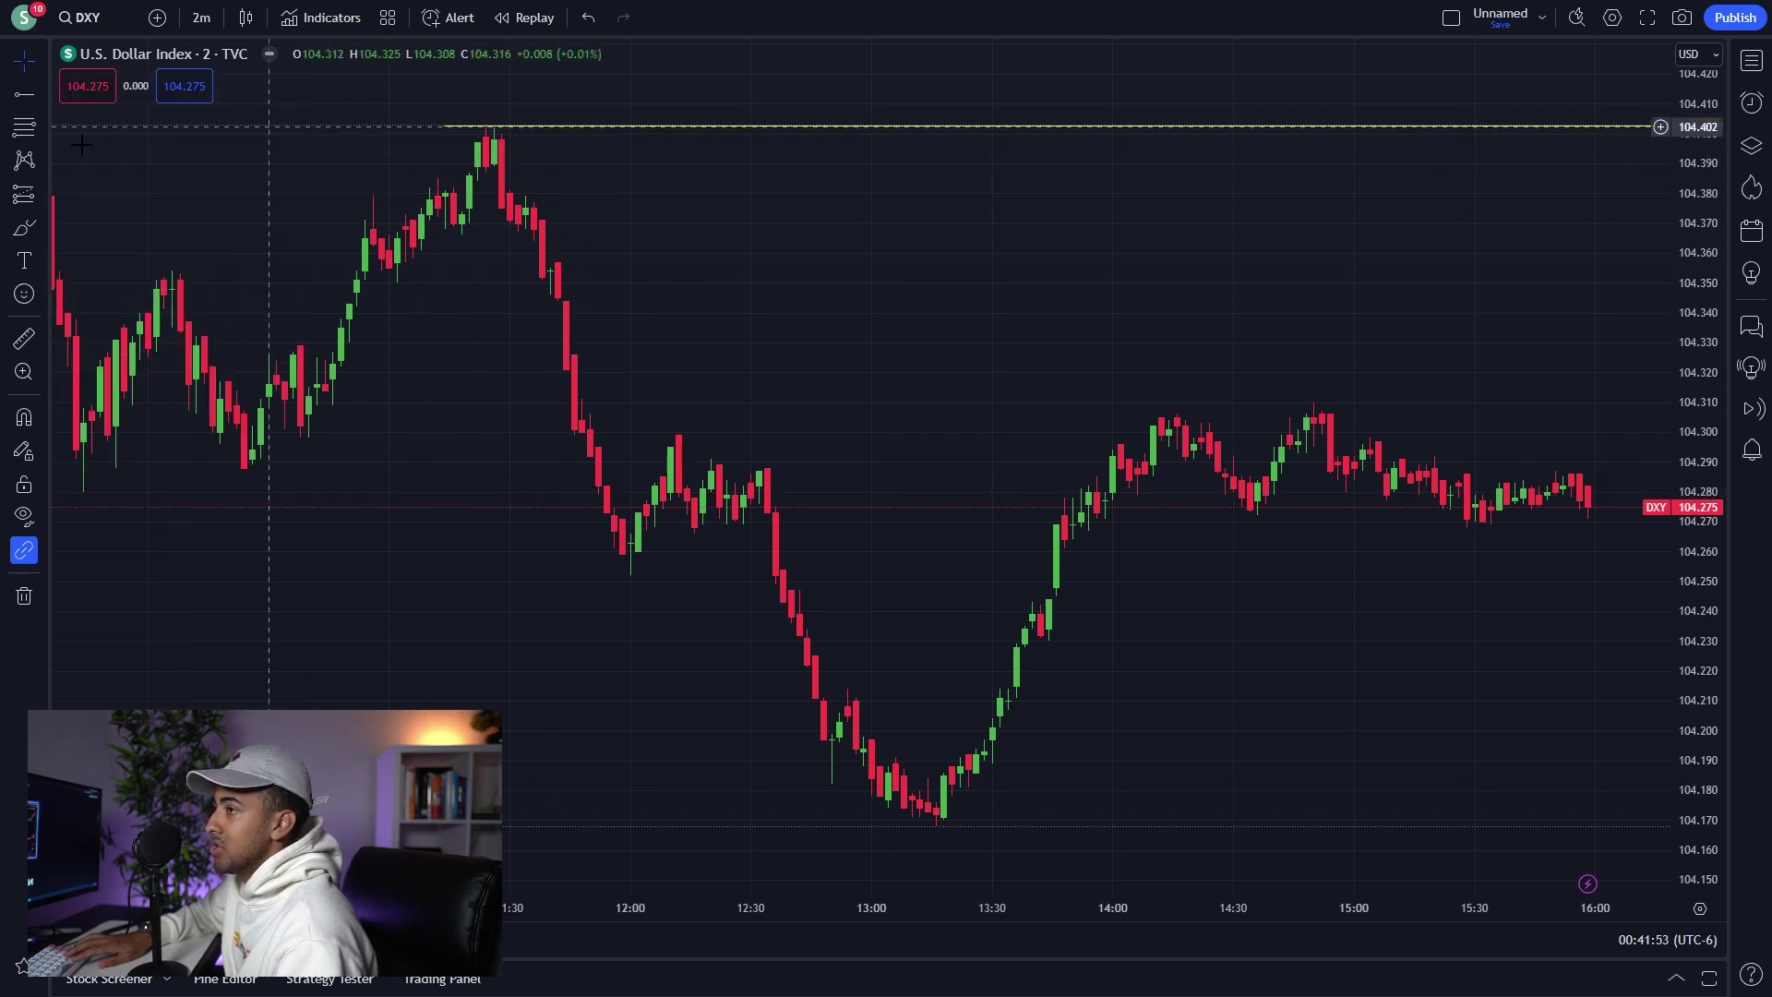
Draw a horizontal line across the chart at about 104.252, and undo both that line and the horizontal ray.
click(50, 94)
click(157, 318)
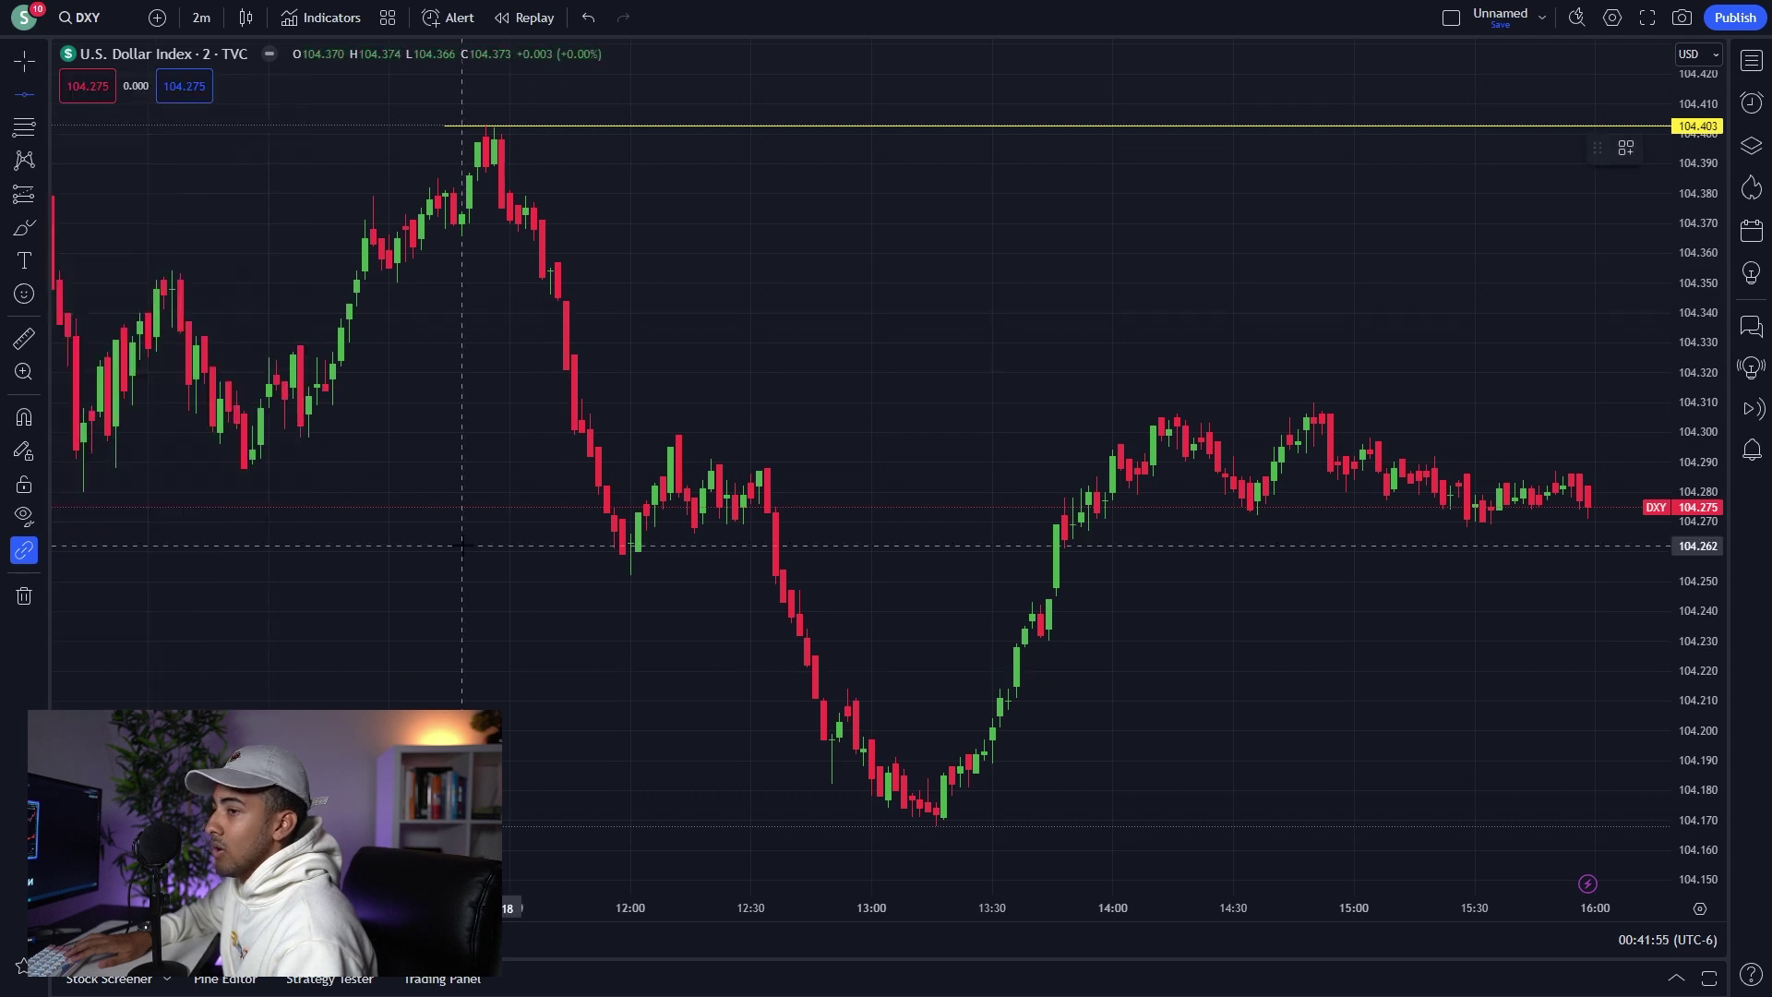
click(462, 574)
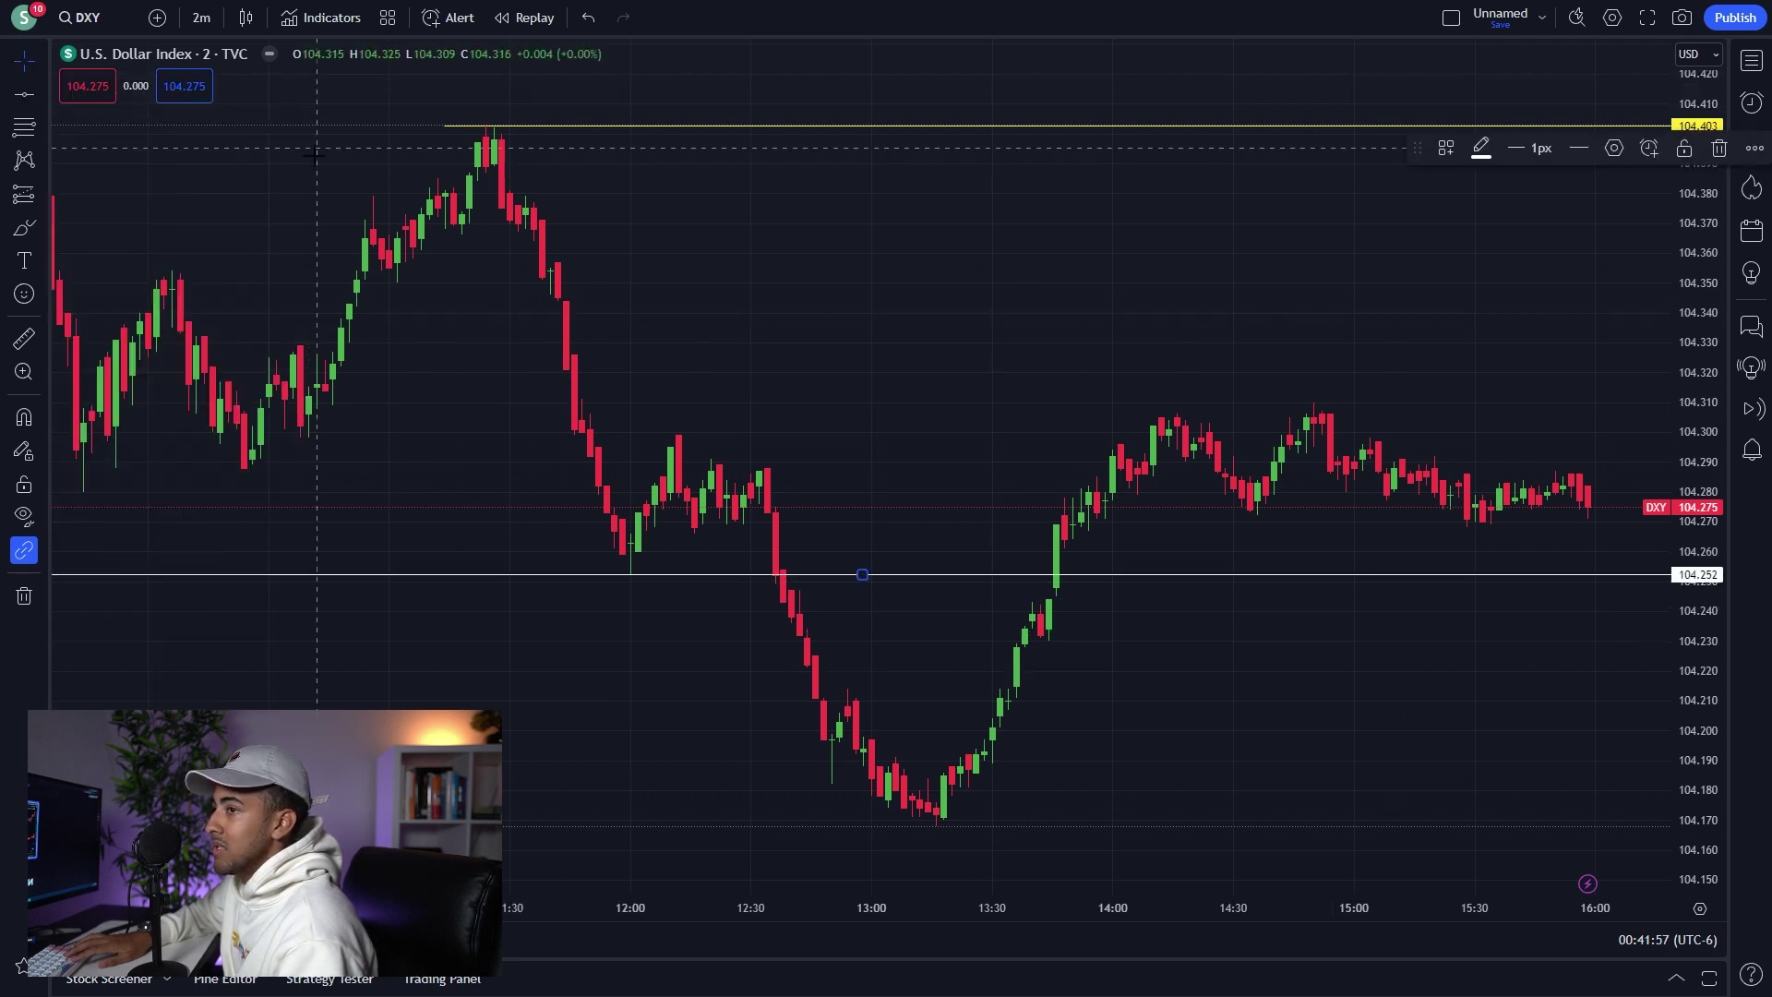
click(362, 238)
key(ctrl+z)
key(ctrl+z)
Draw horizontal lines at the swing high of about 104.403 and the swing low of about 104.171, and undo them.
click(27, 96)
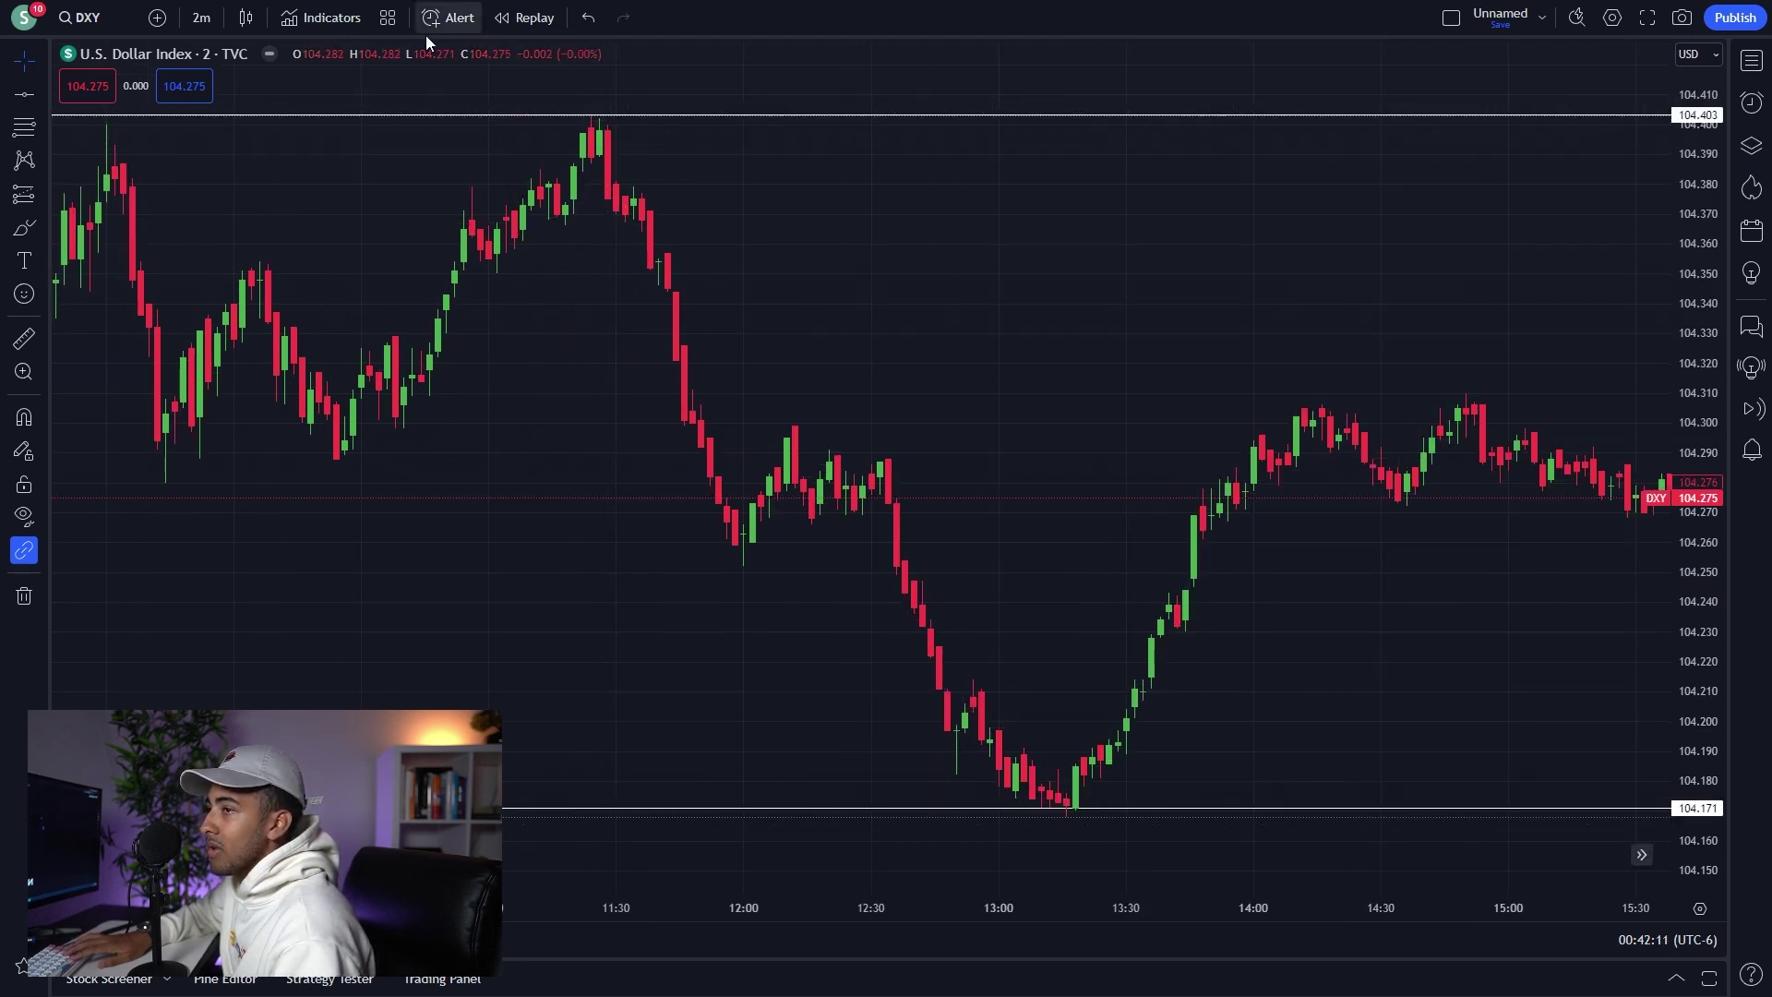
key(ctrl+z)
key(ctrl+z)
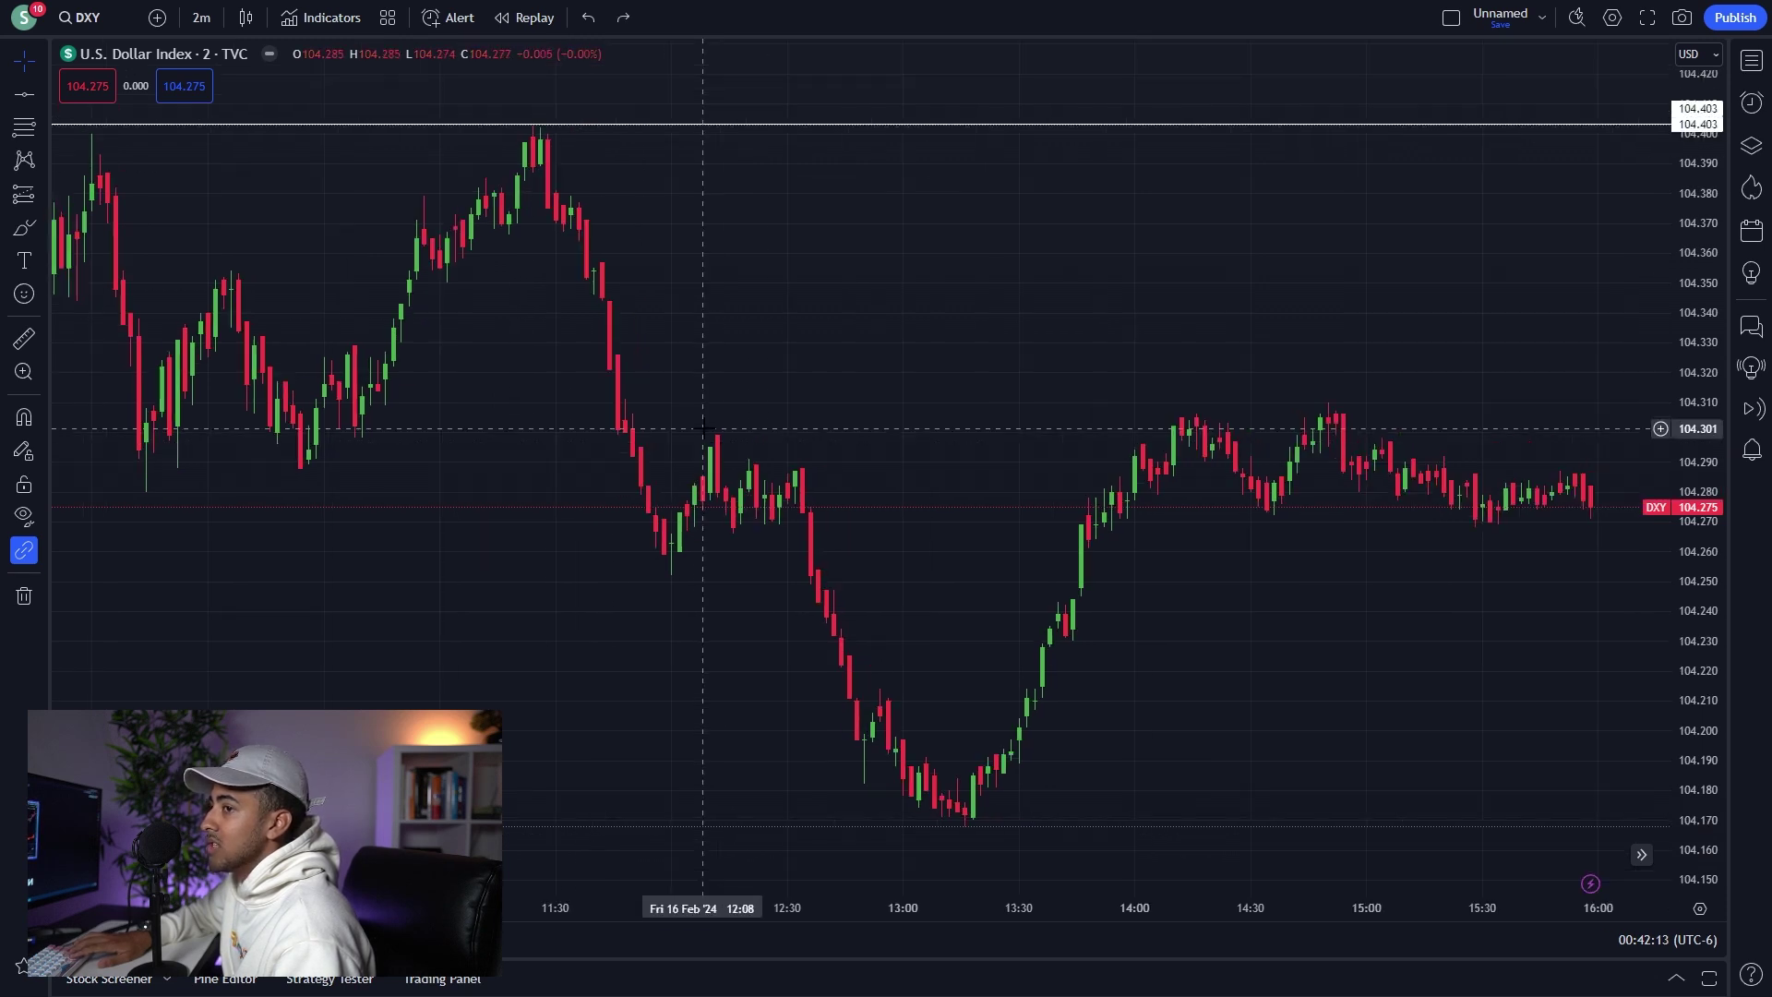
key(ctrl+z)
Draw a rising parallel channel around the first upswing, its lower edge from about 104.273 to 104.390, and delete it.
click(48, 124)
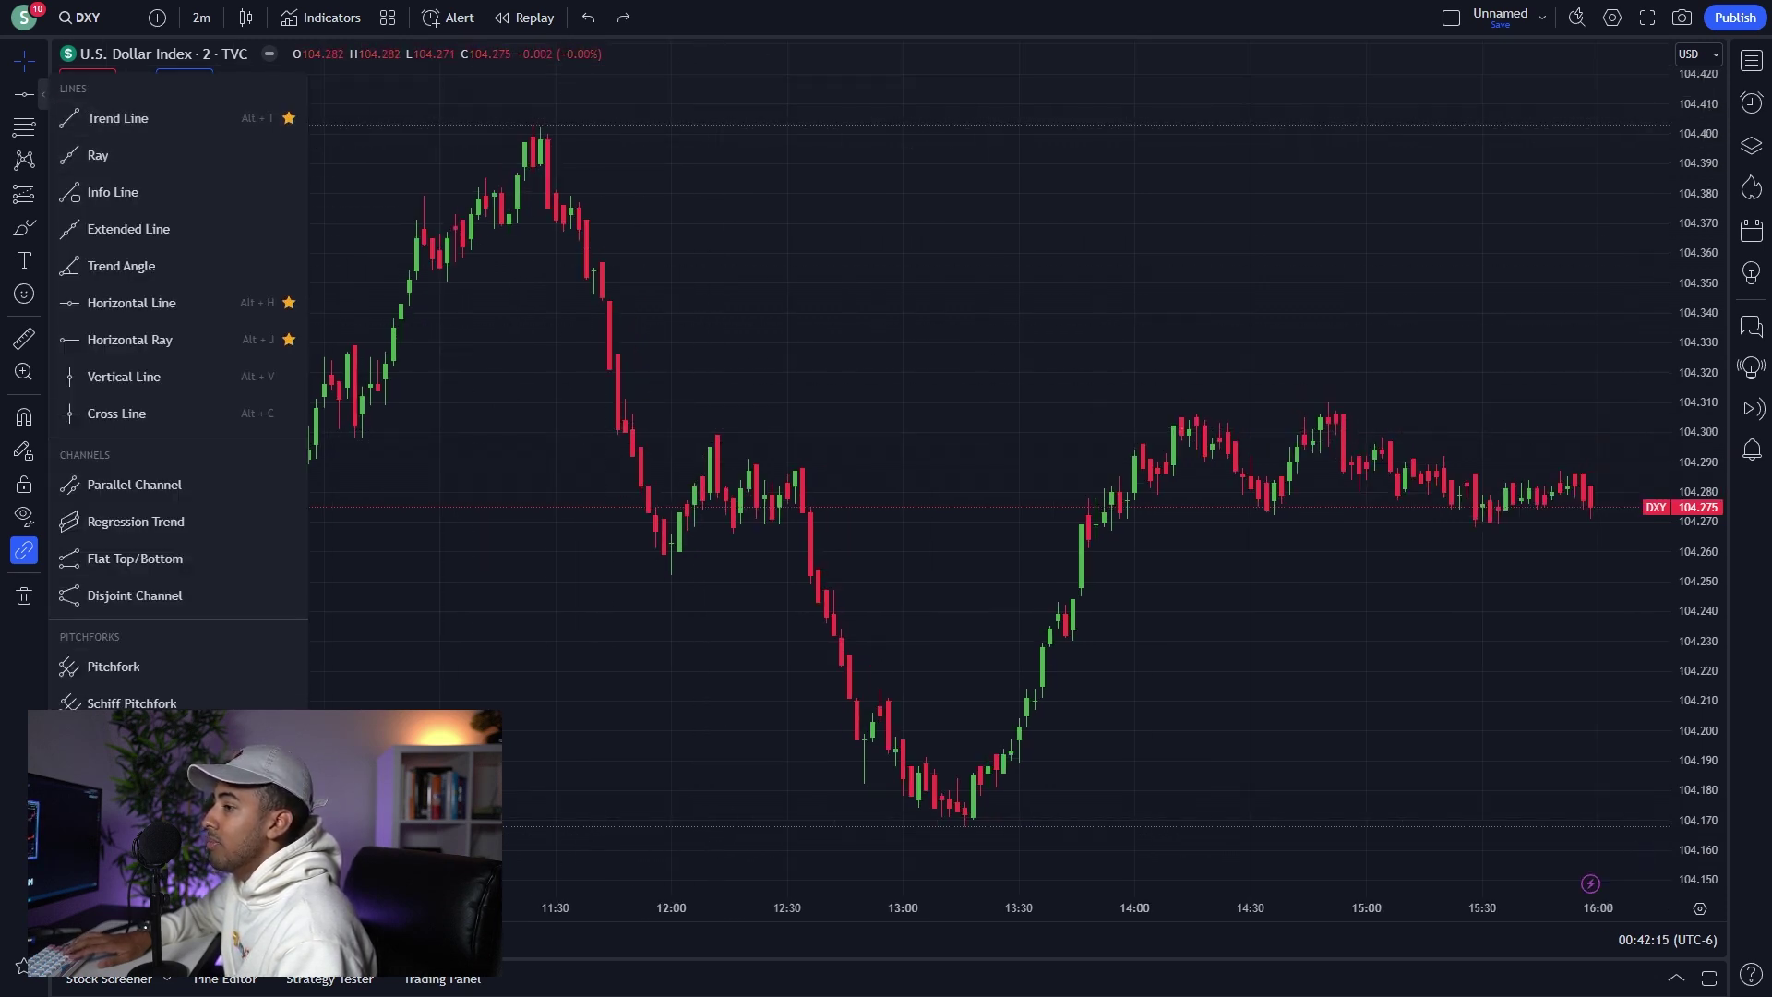
click(179, 490)
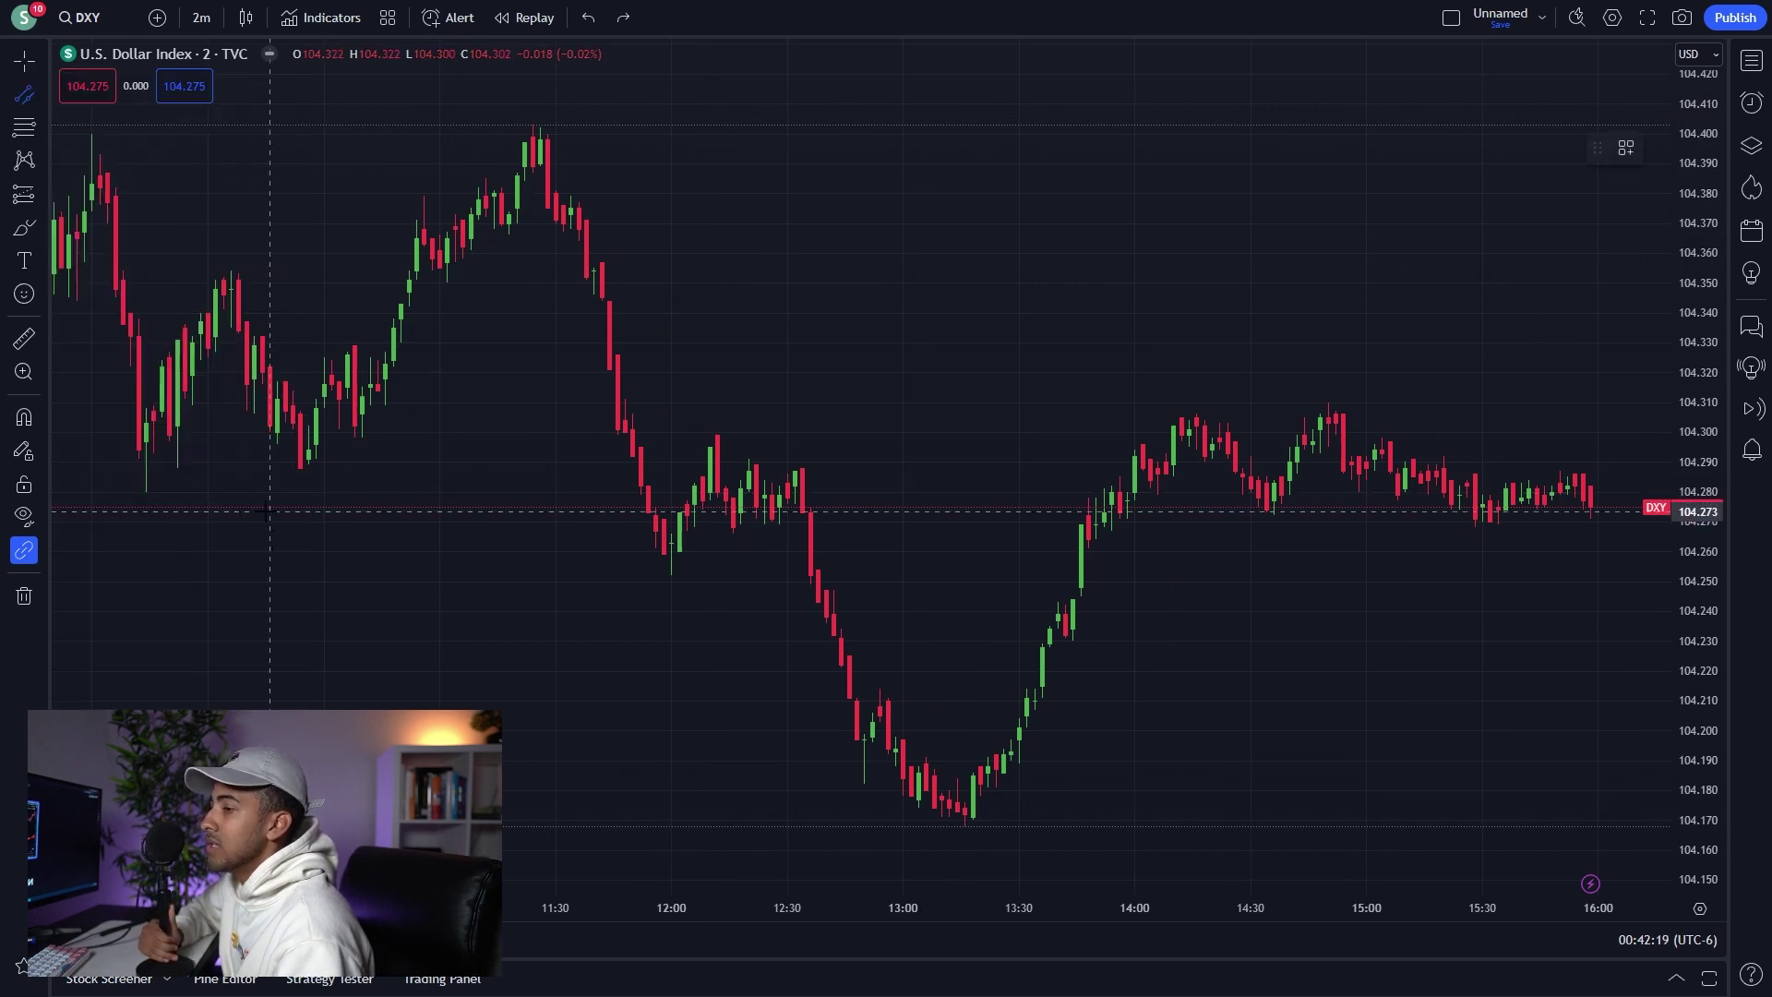
click(270, 511)
click(641, 163)
click(431, 194)
click(300, 499)
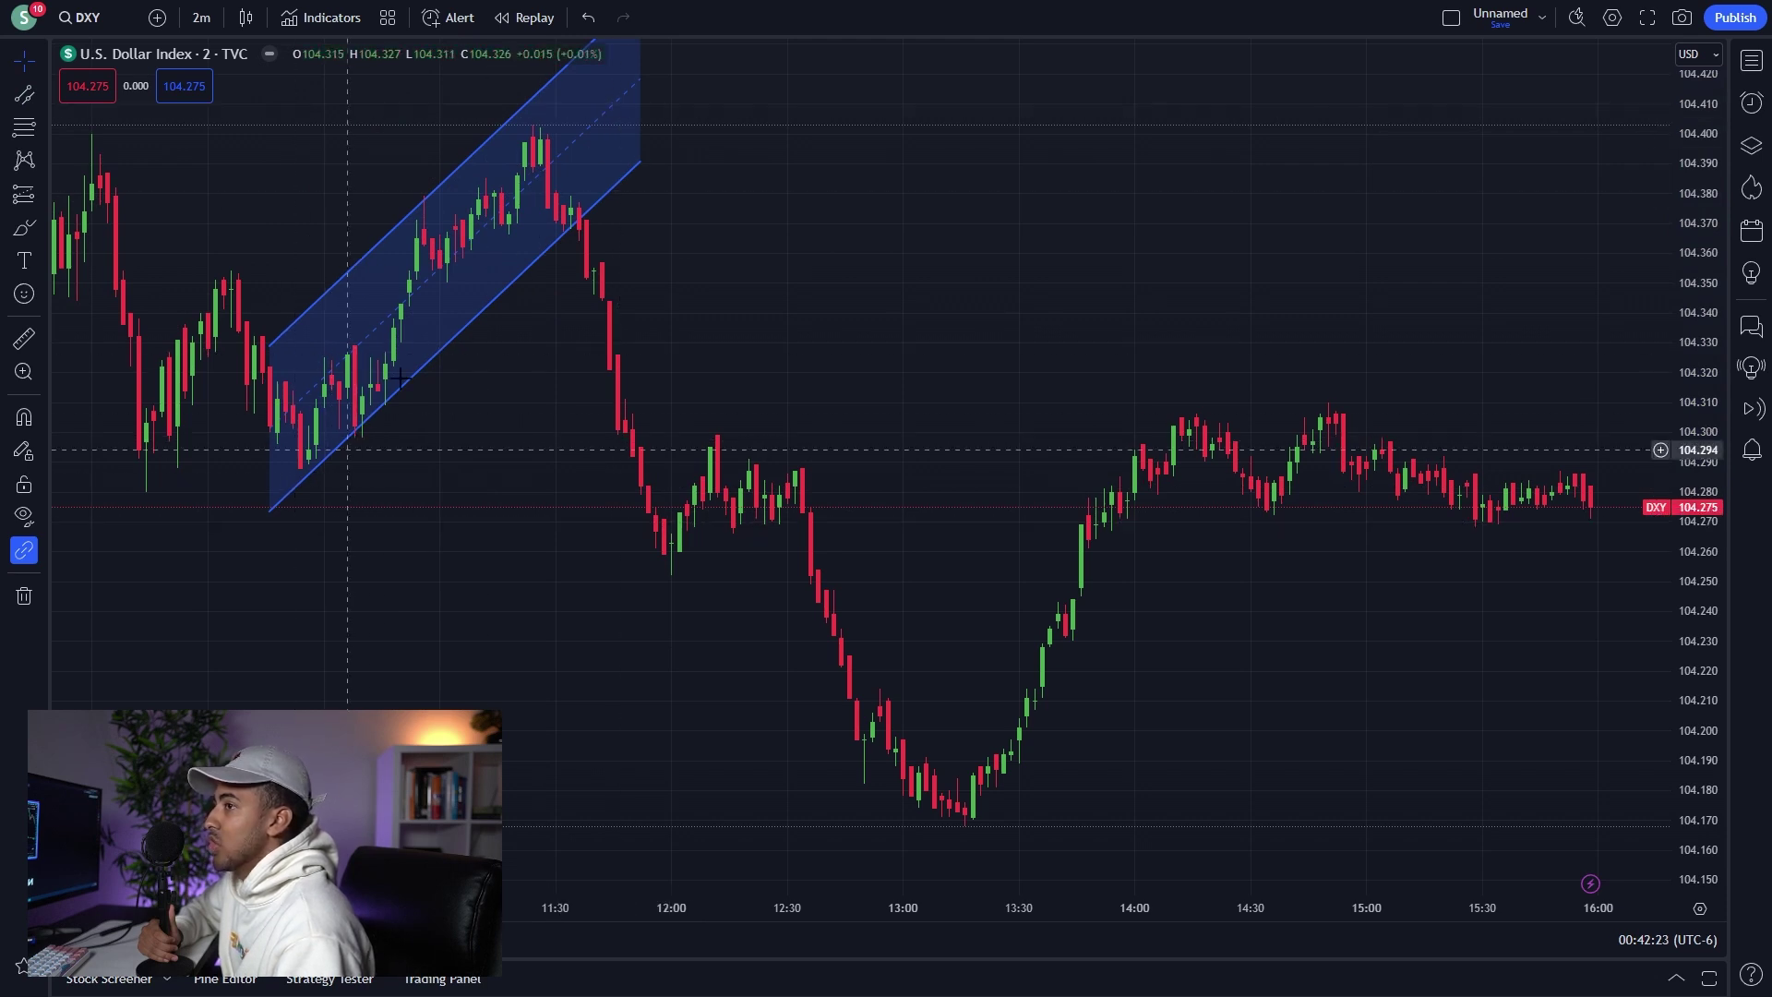
click(490, 292)
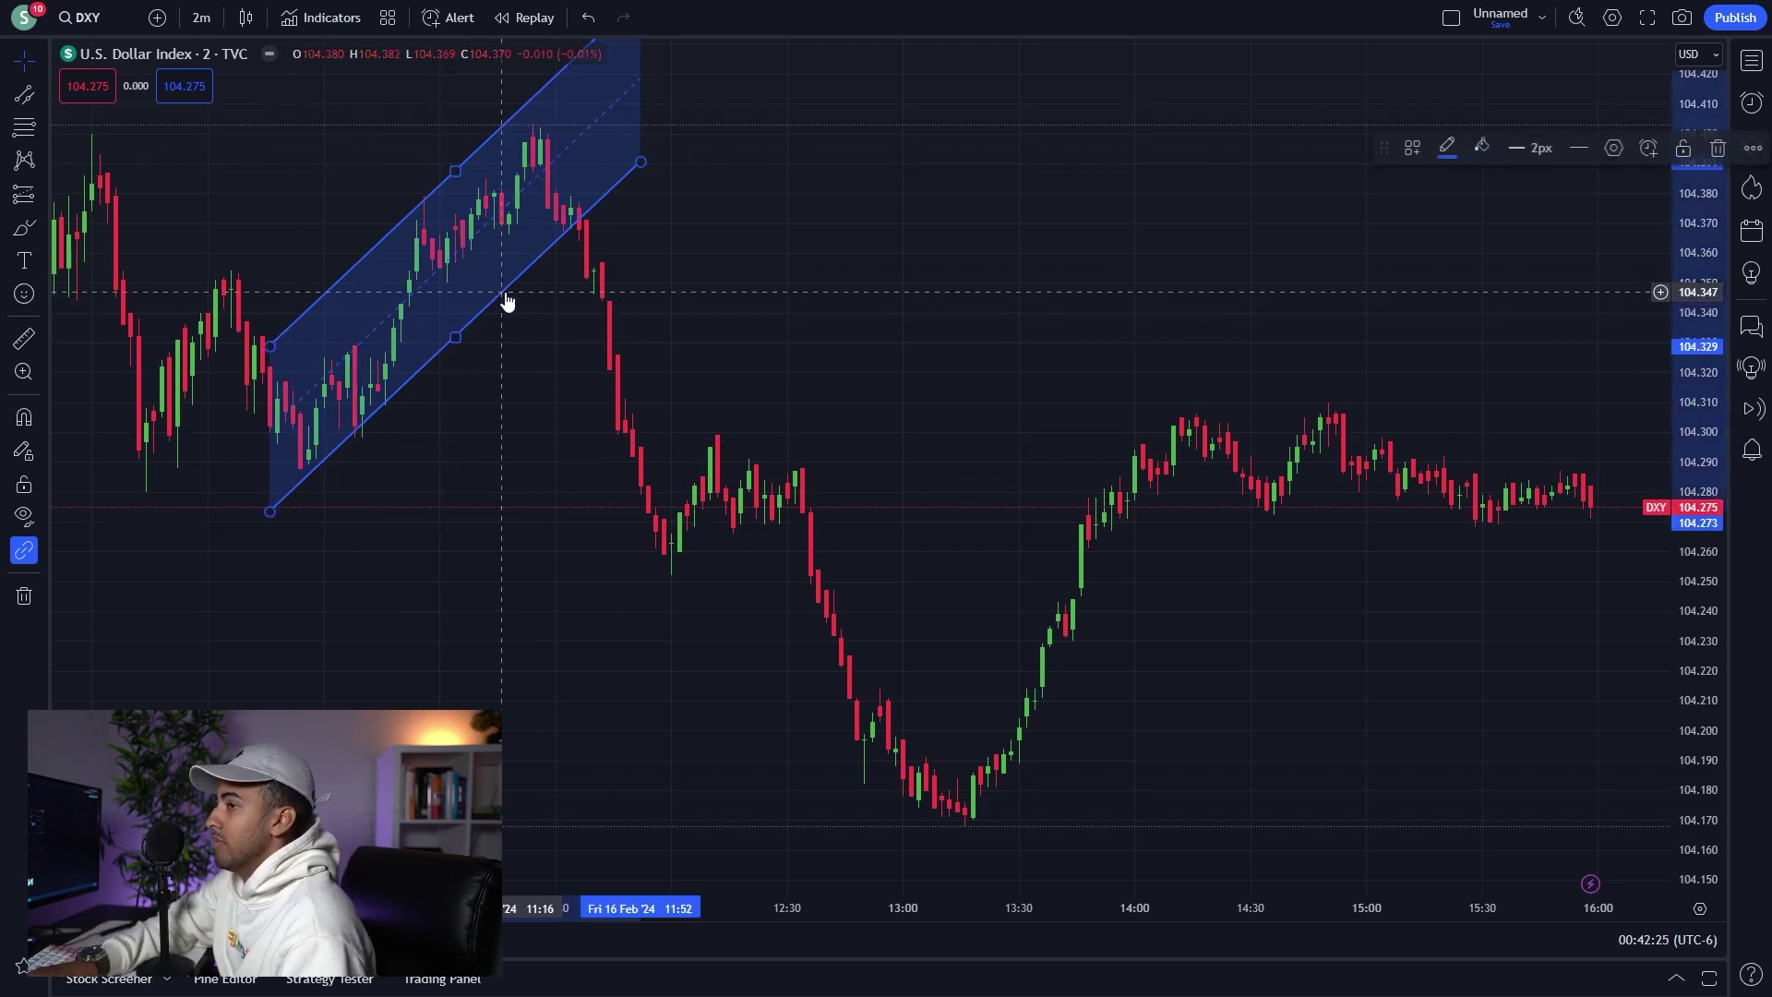
key(Delete)
Draw a Fib Retracement from about 104.250 near 12:04 up to about 104.399 near 14:54.
click(42, 130)
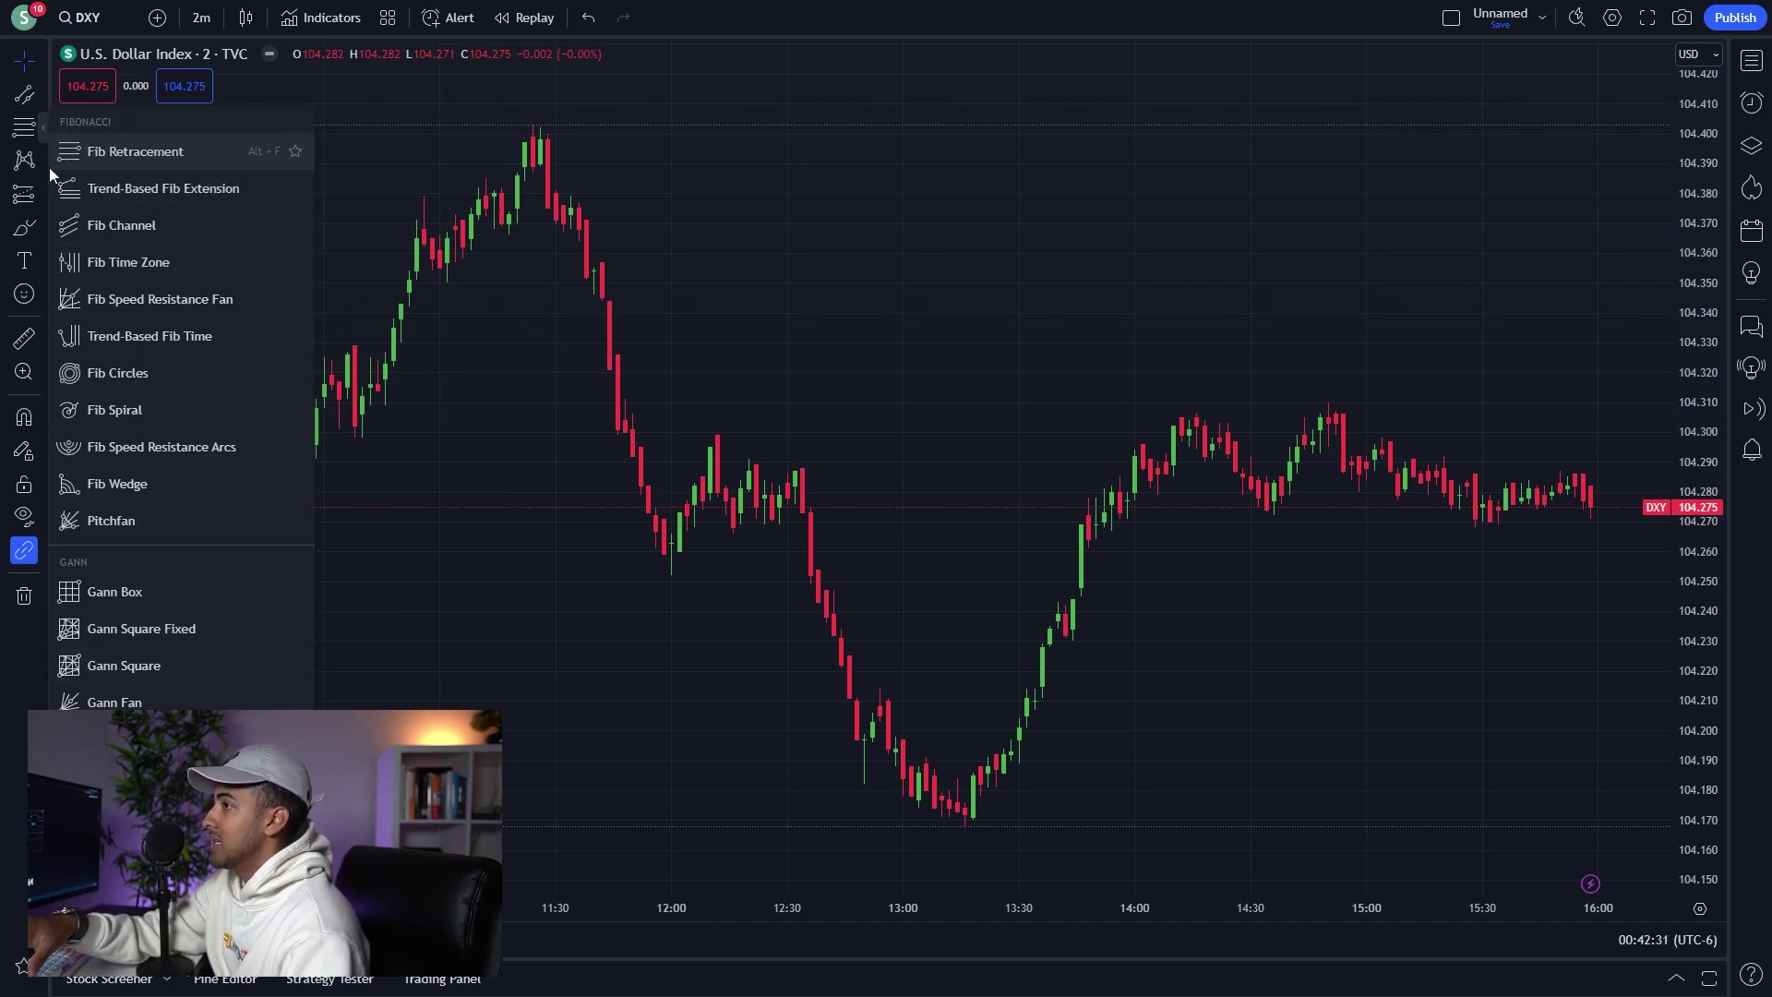
click(156, 151)
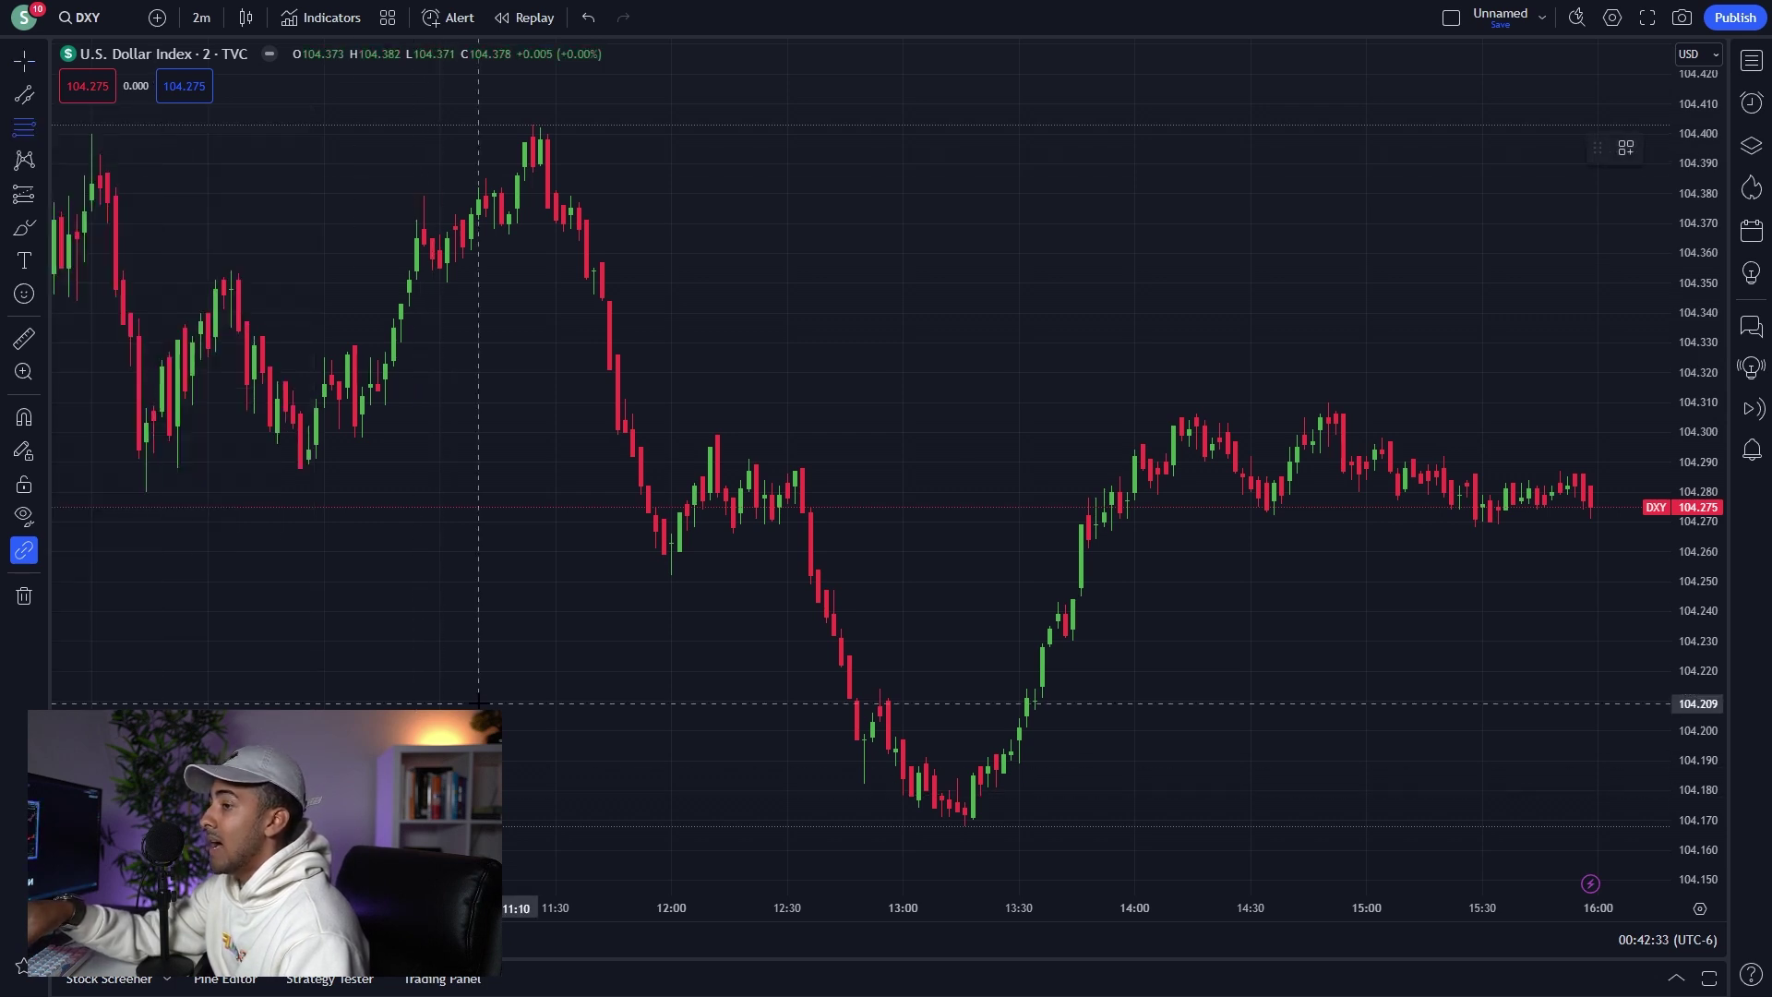
click(687, 582)
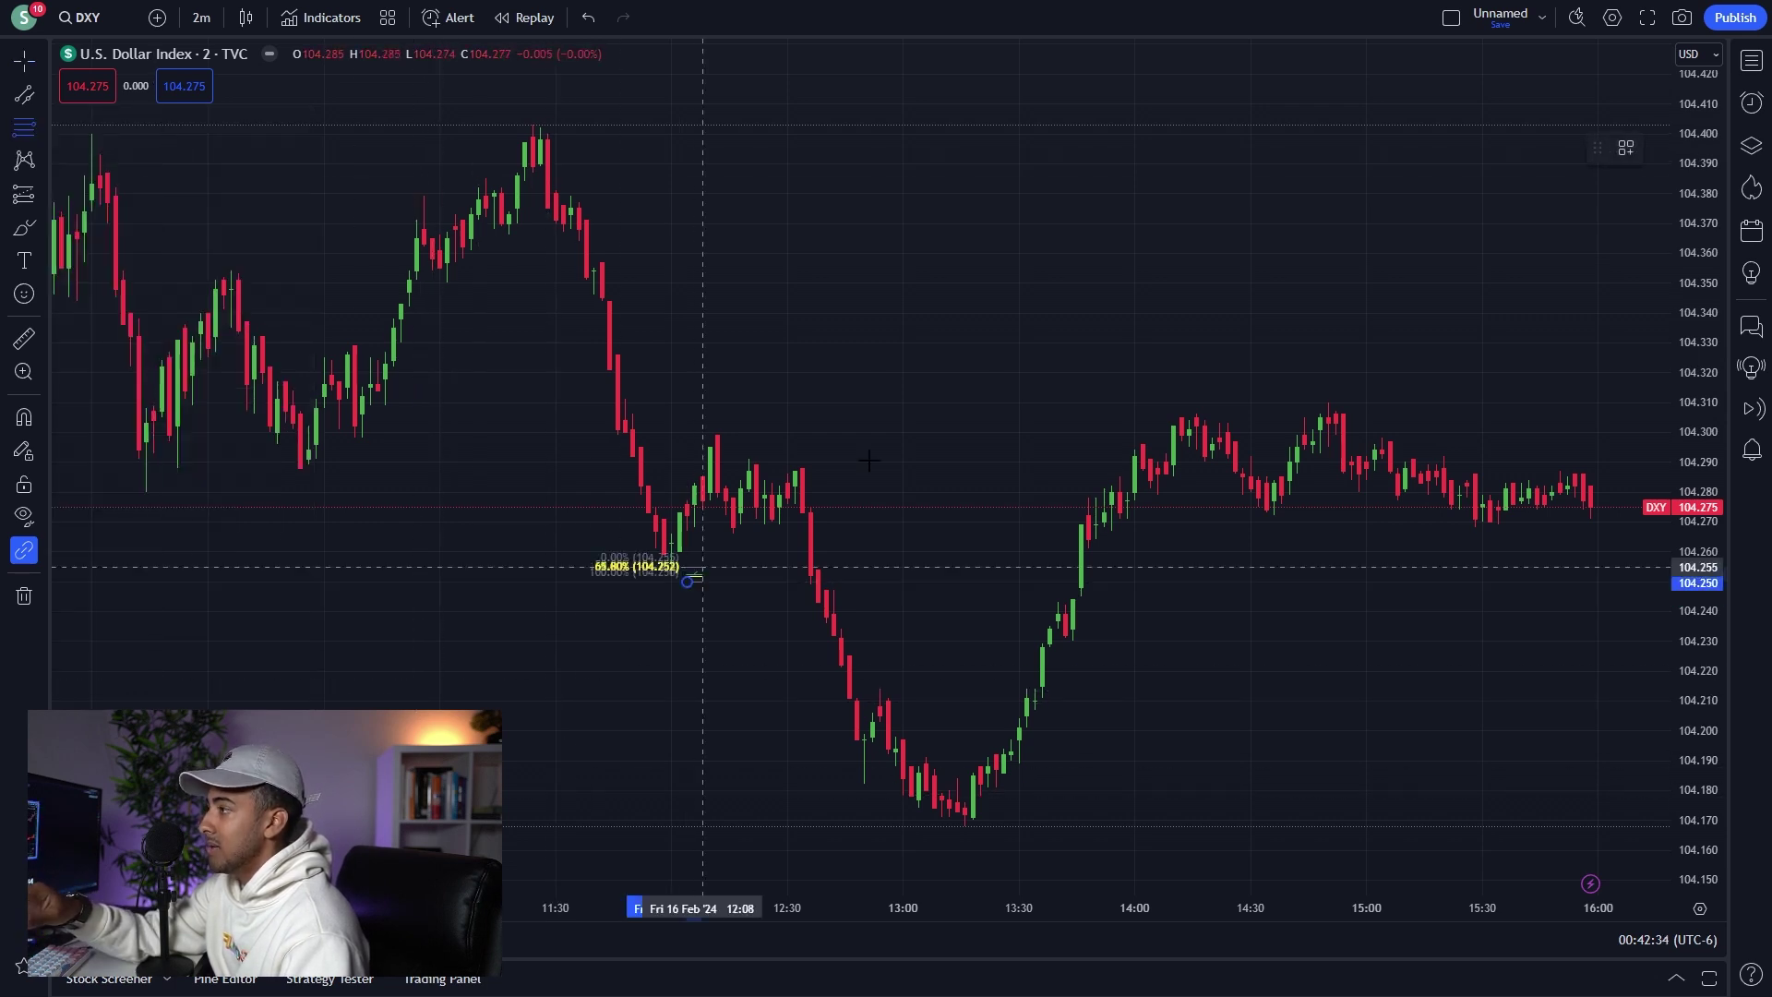
click(1340, 136)
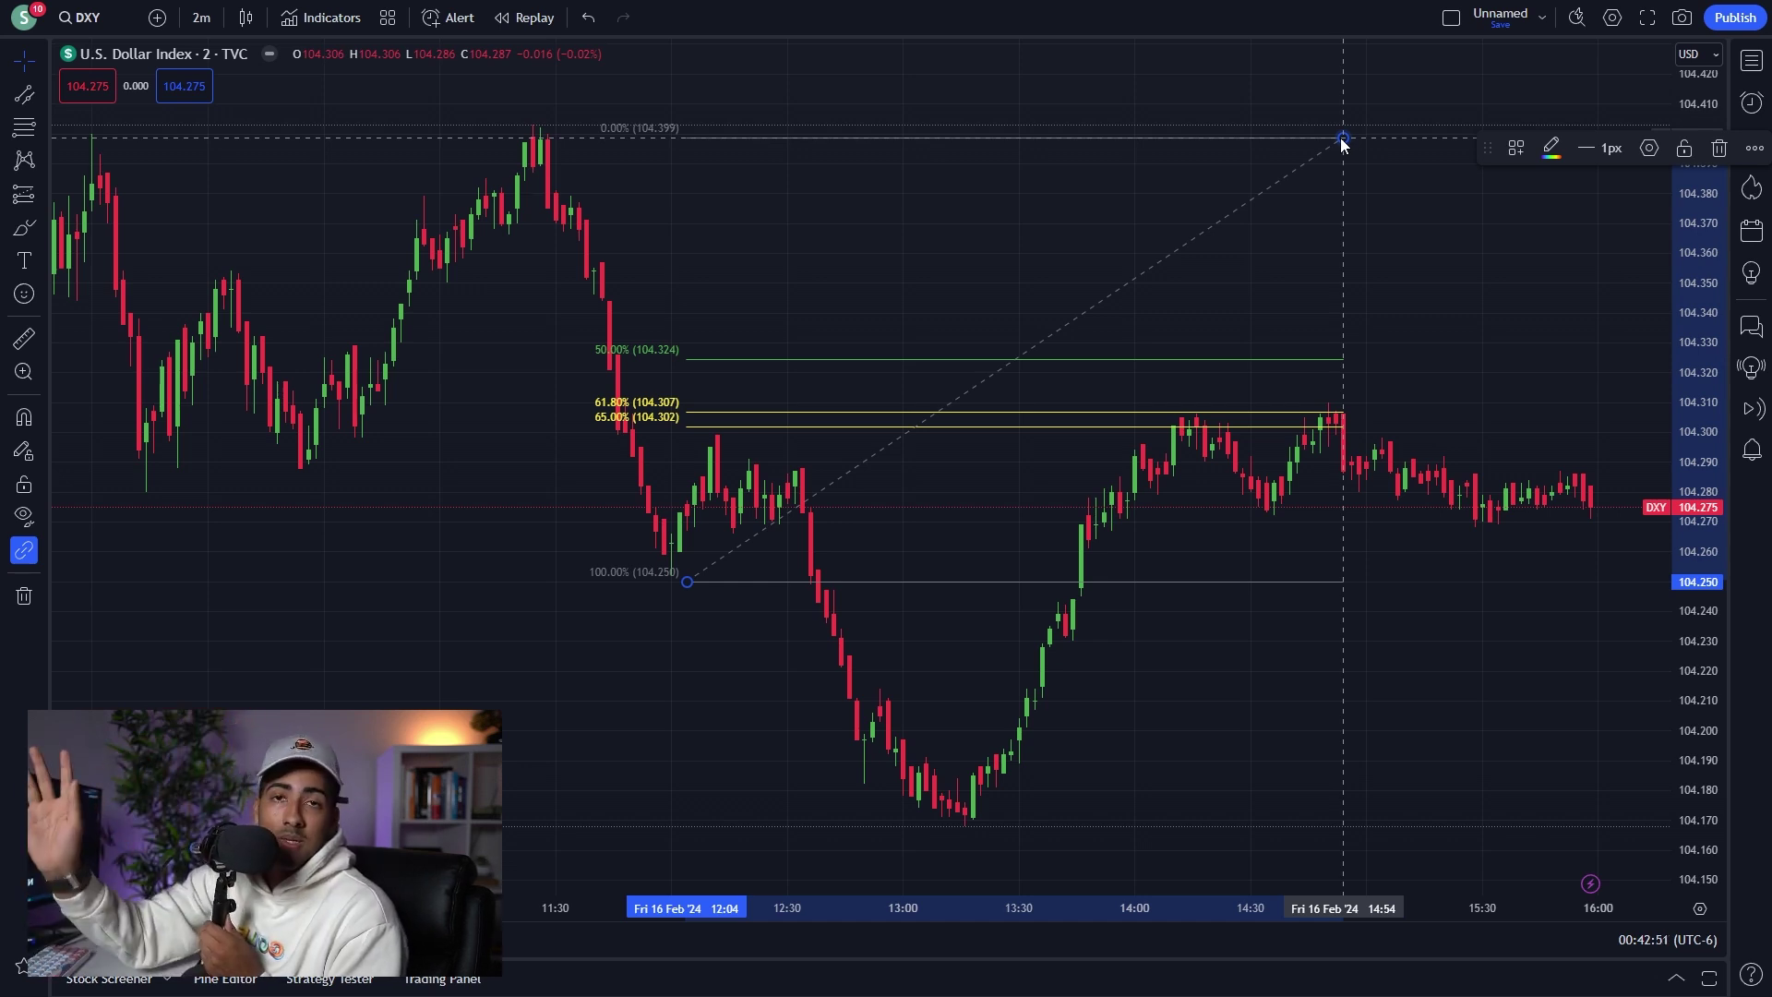
Draw a Head and Shoulders pattern over the inverted formation, with its head at the swing low near 104.25.
click(42, 159)
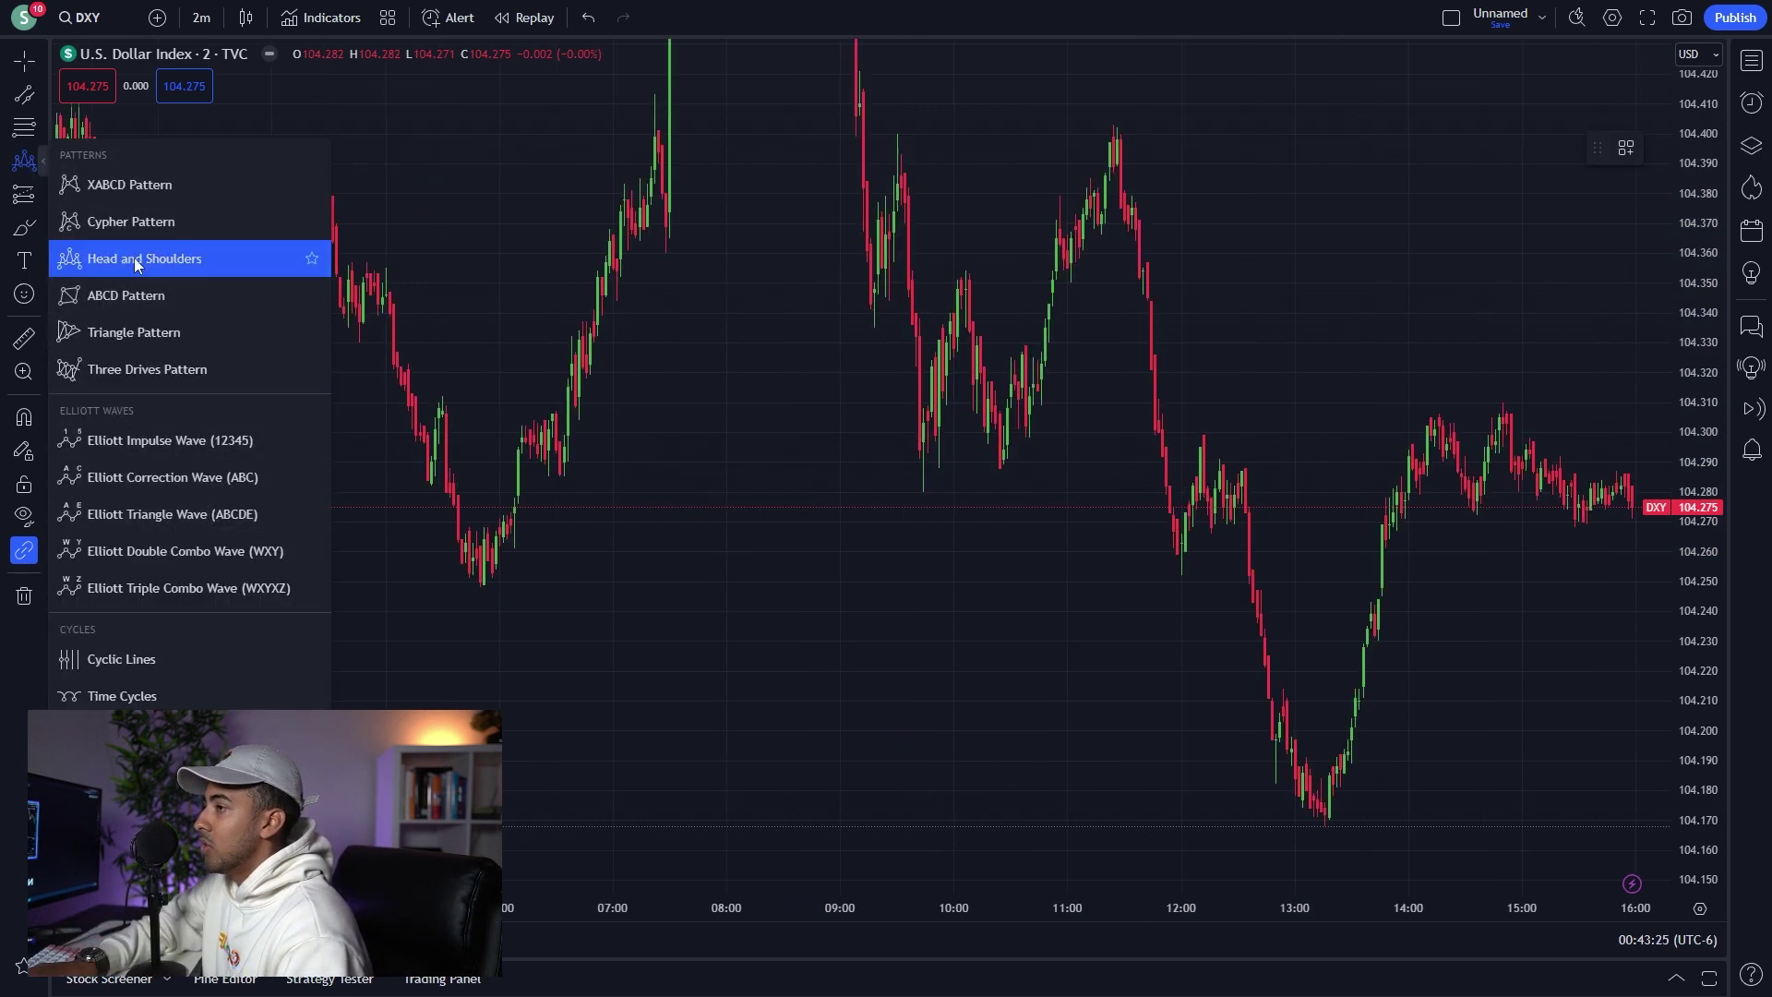
click(137, 261)
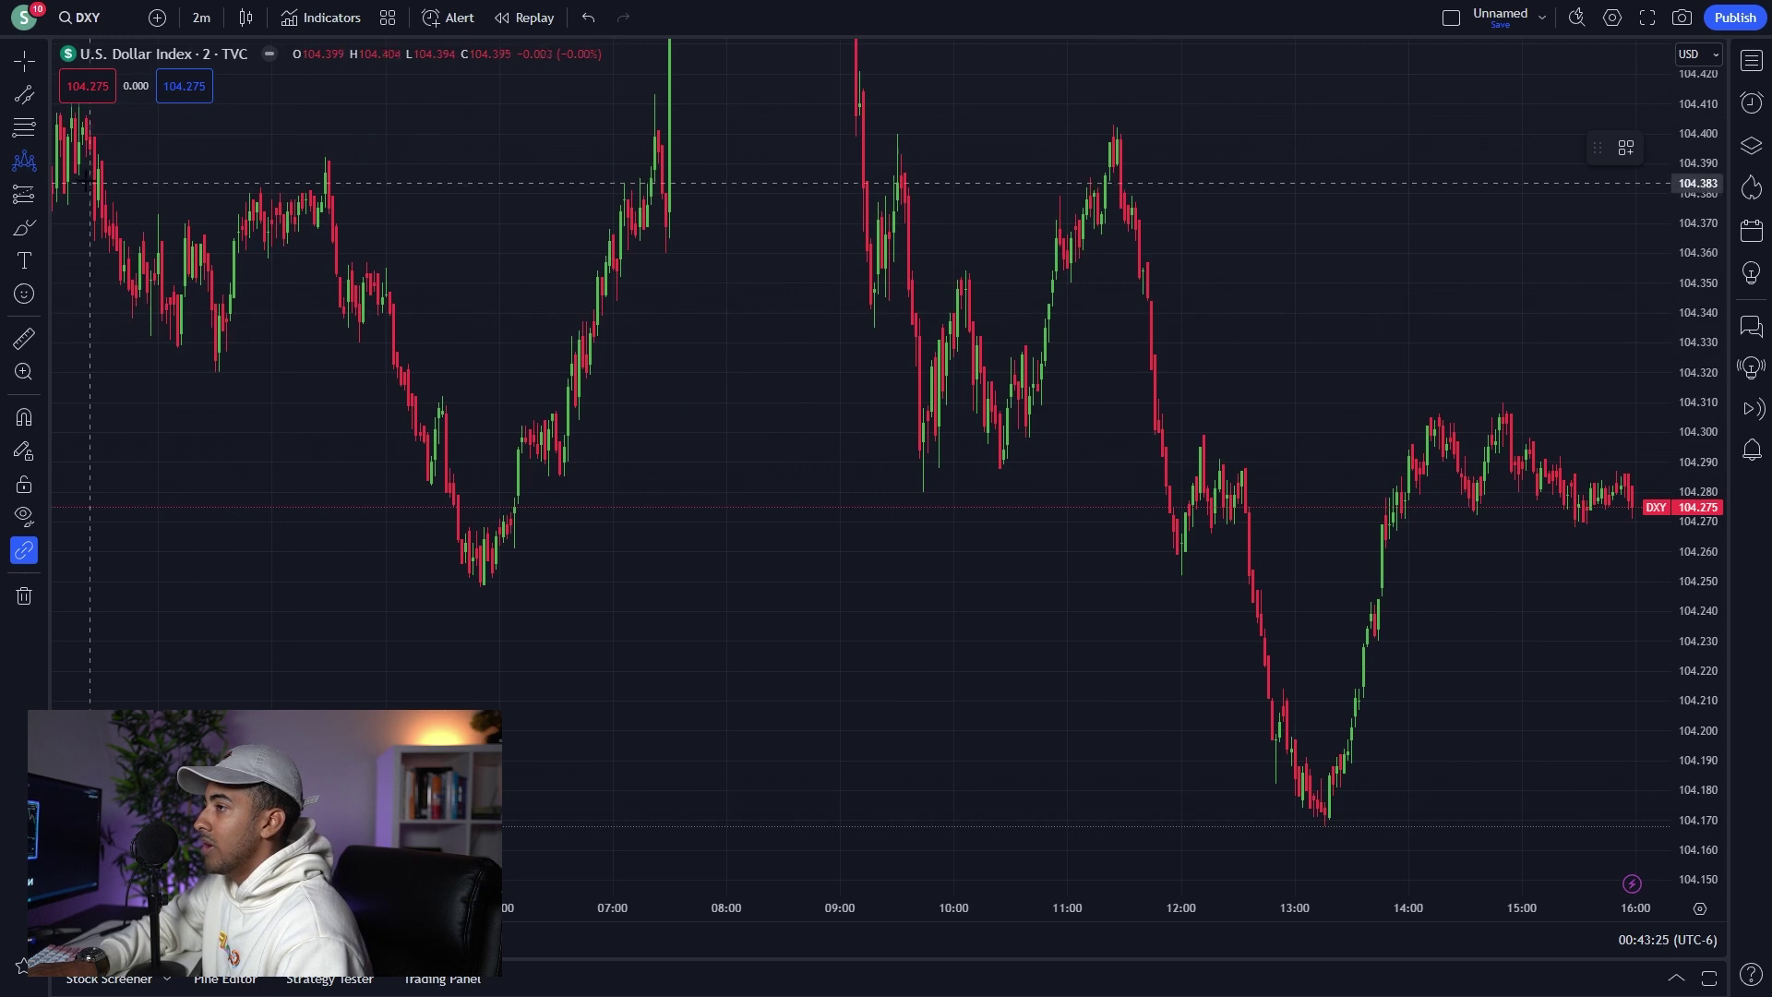
click(318, 215)
click(420, 499)
click(449, 439)
click(480, 583)
click(533, 452)
click(559, 489)
click(692, 120)
Delete the Head and Shoulders pattern from the chart.
drag(577, 515, 816, 496)
scroll(816, 497, up, 2)
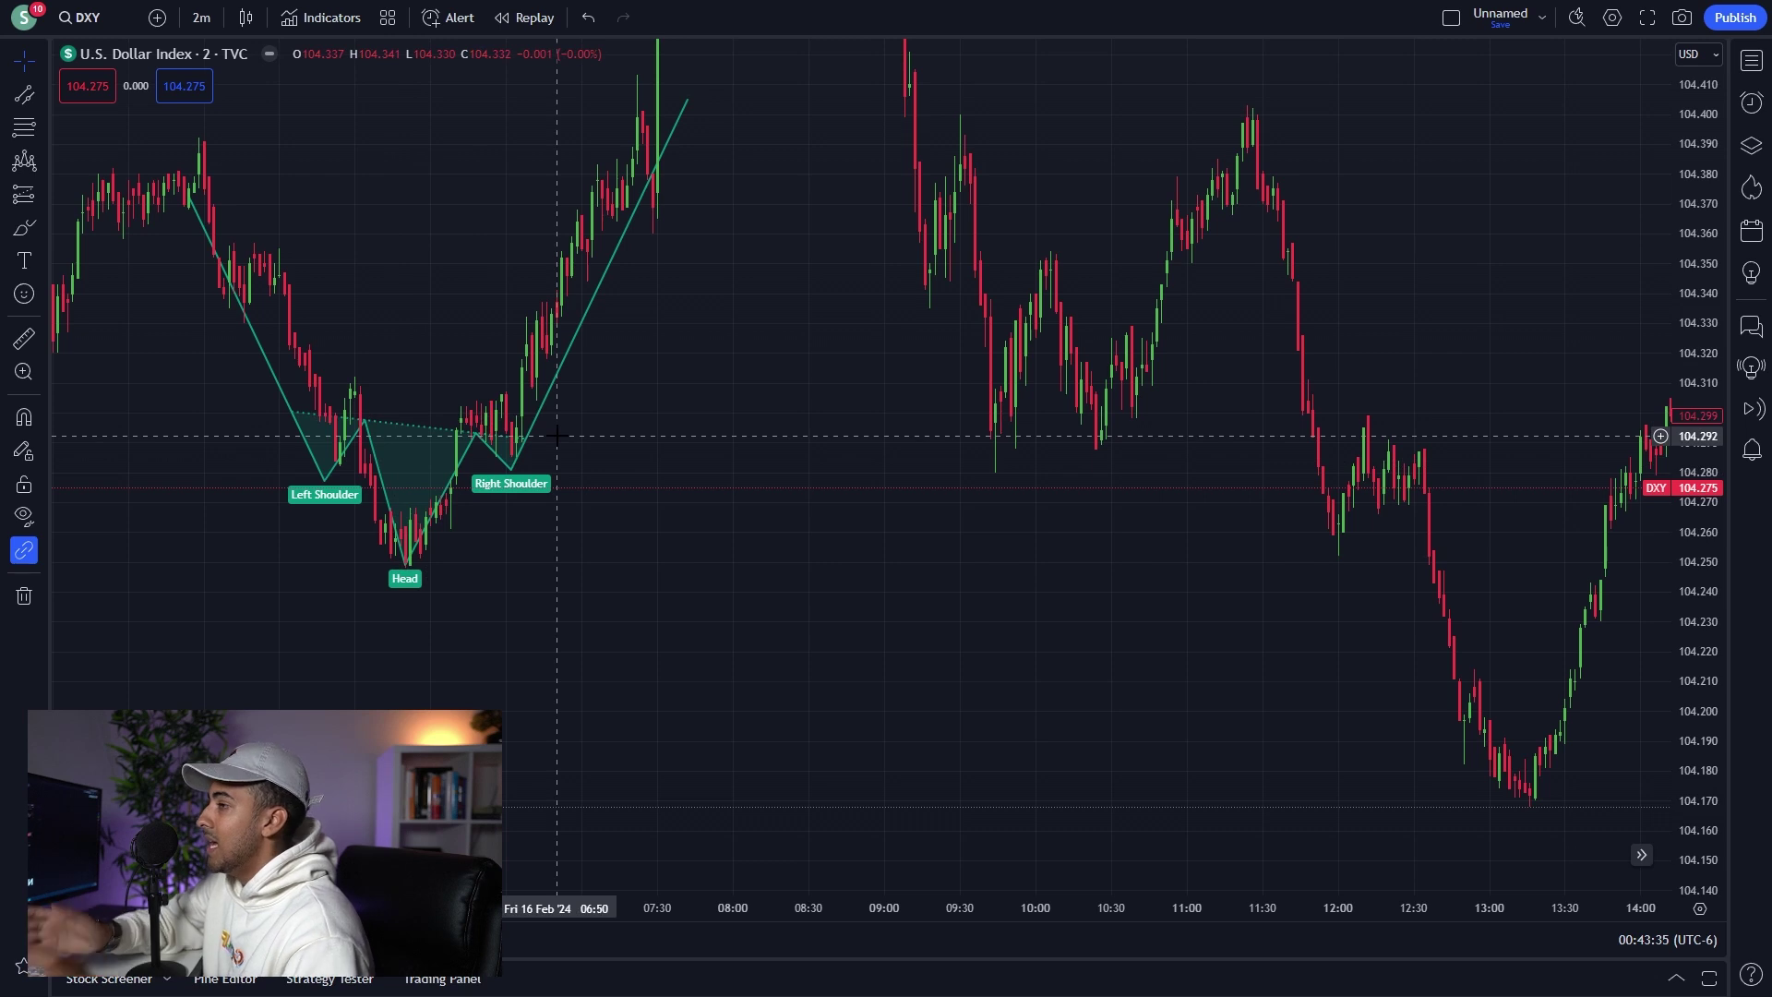
key(Delete)
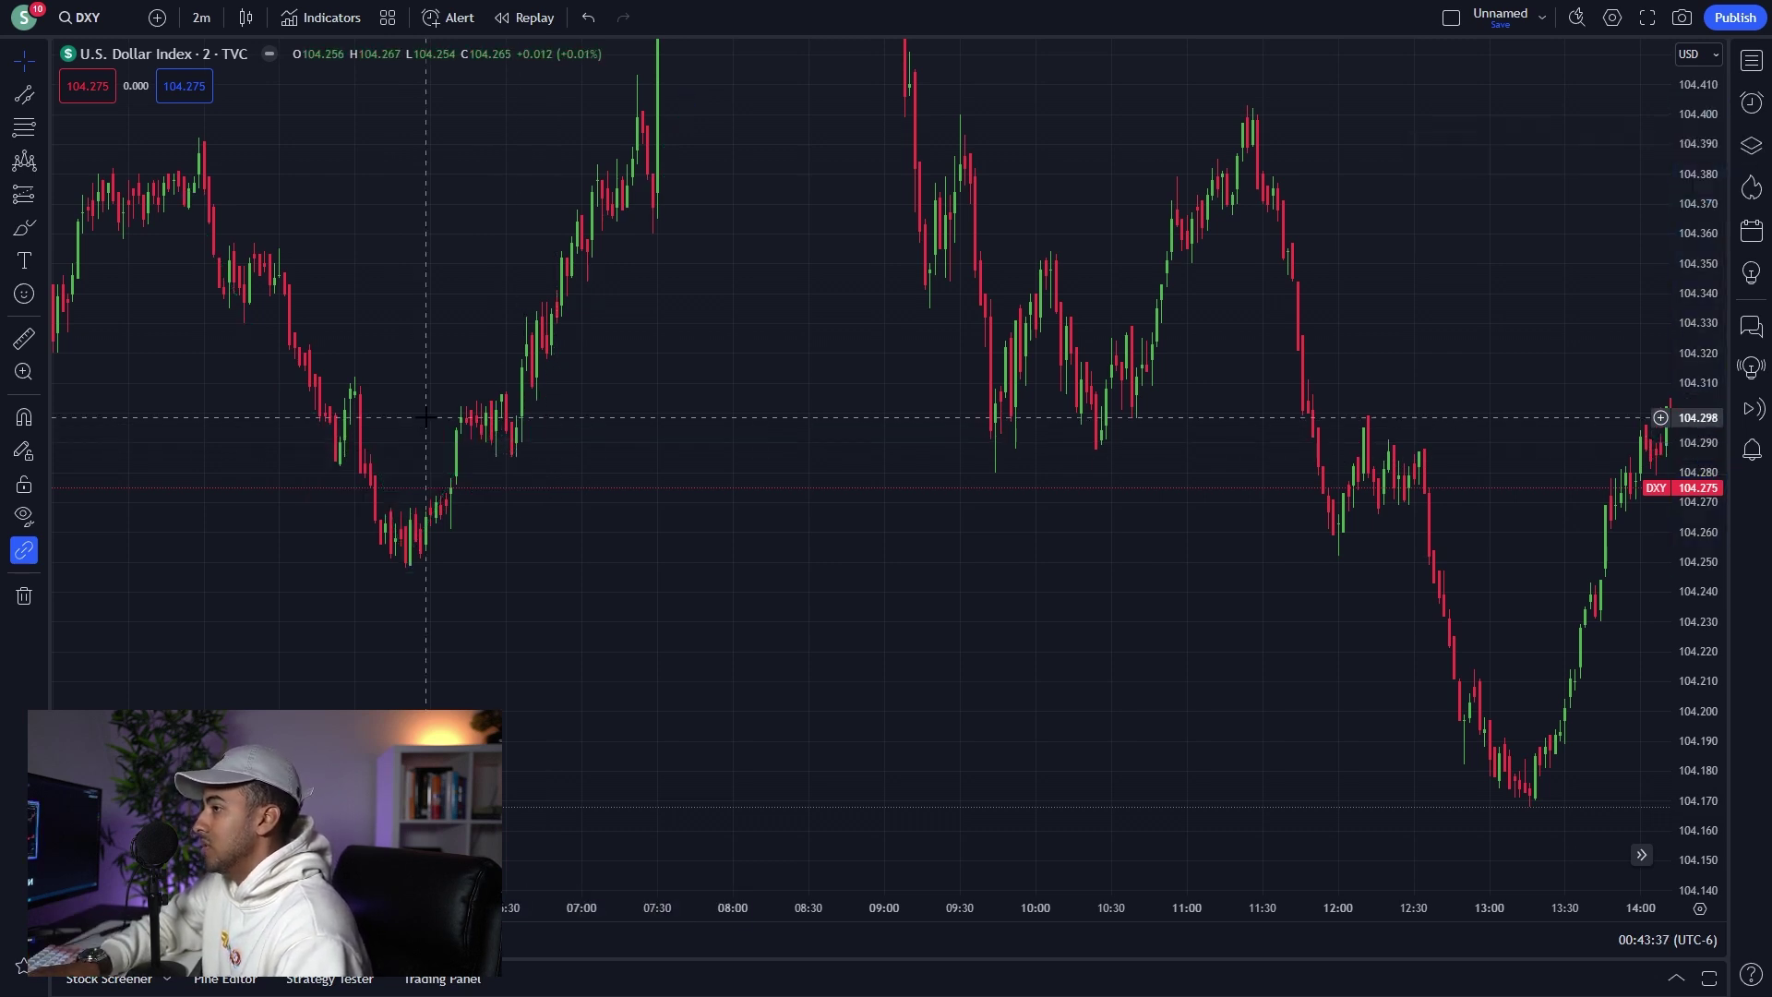
Place a long position at the start of the afternoon rally, with entry about 104.188, stop 104.166 and target 104.333.
click(41, 196)
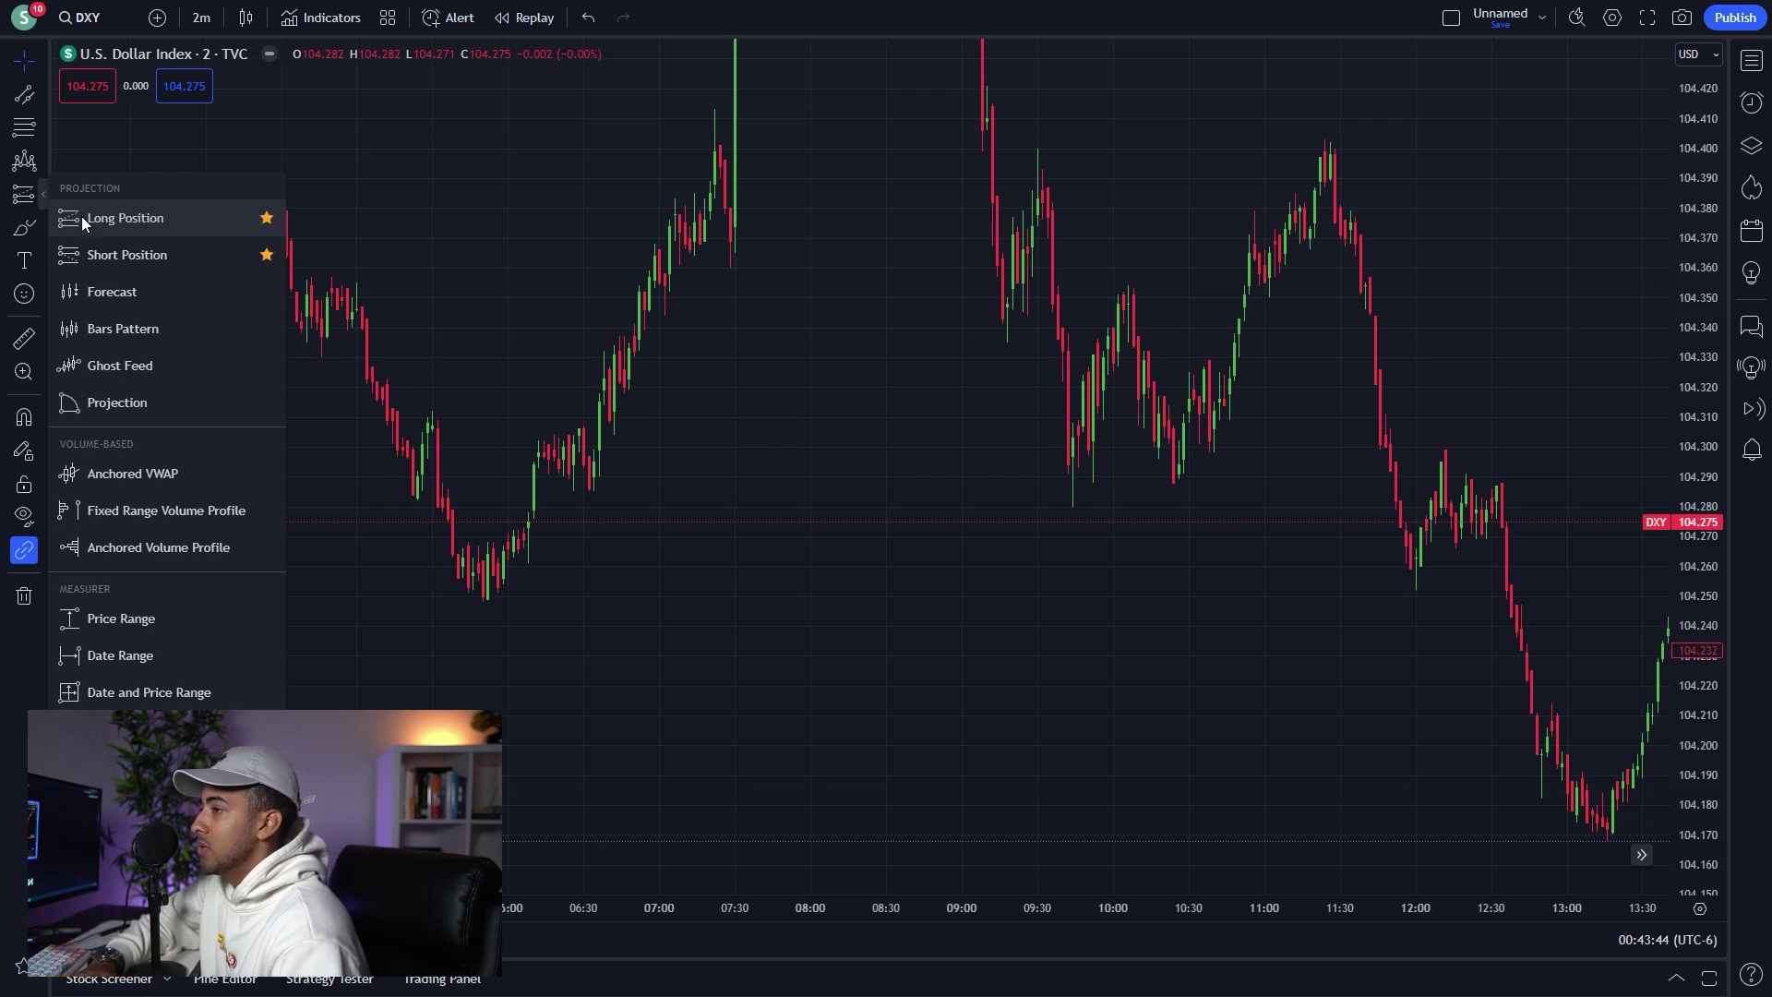
click(162, 221)
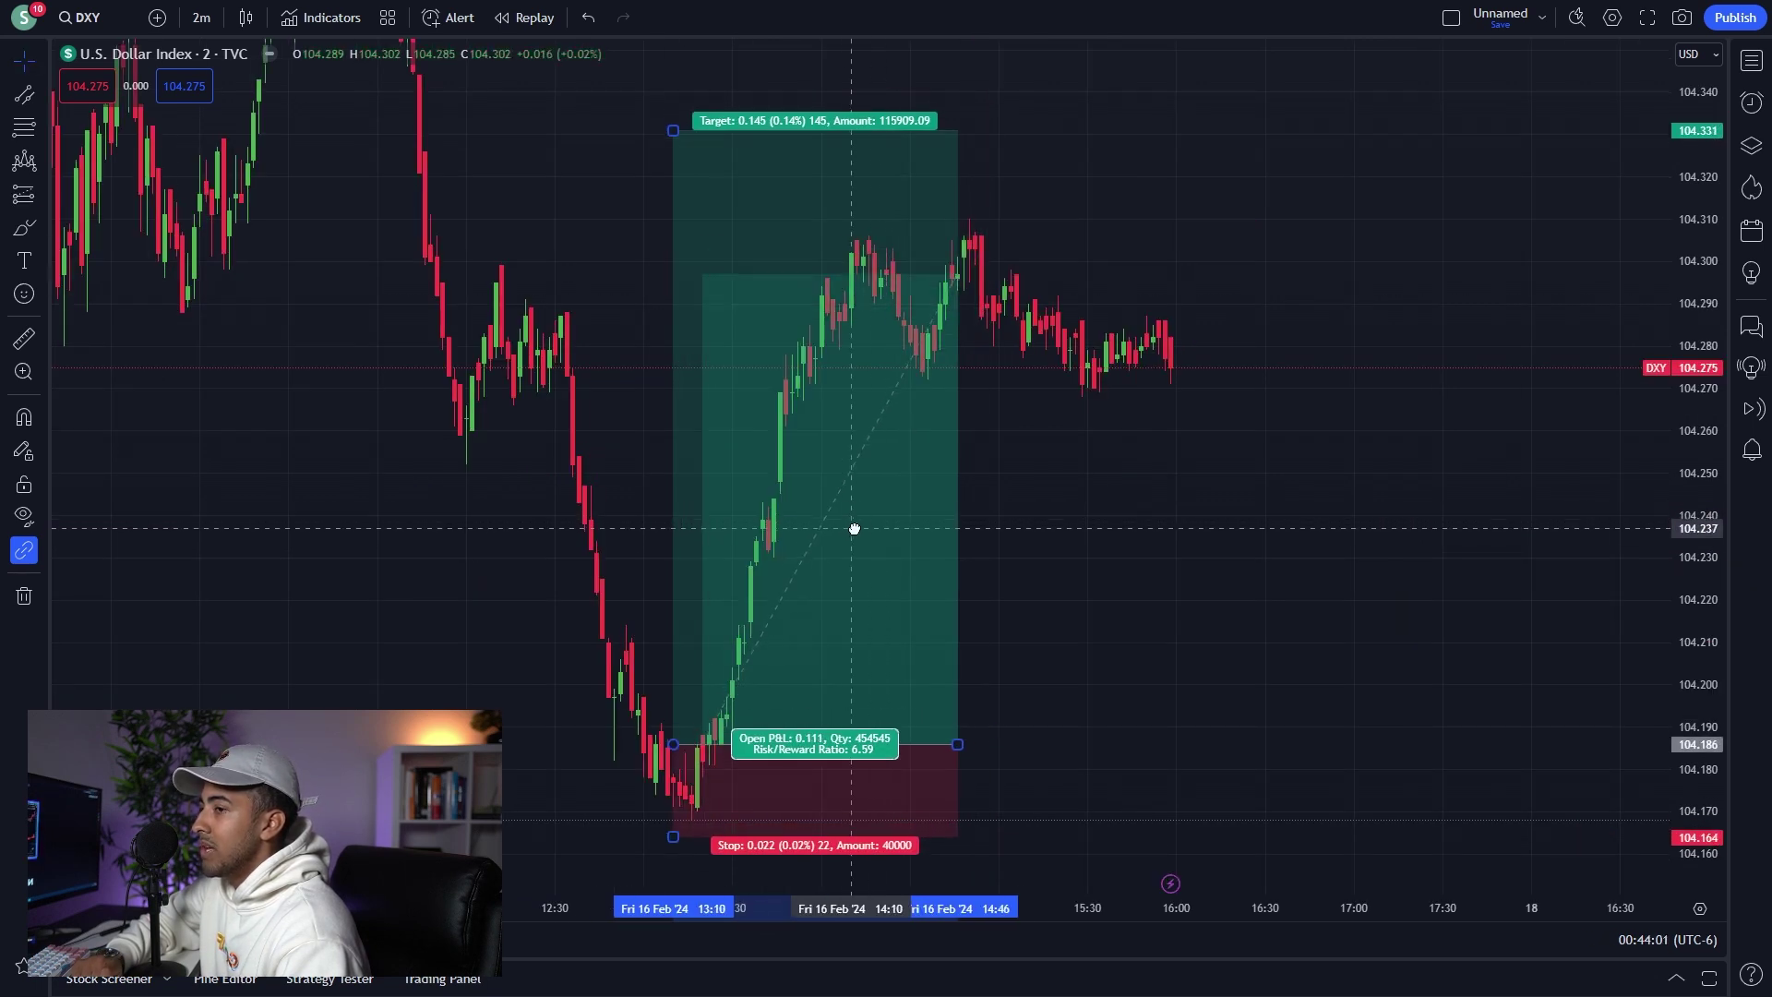
drag(854, 529, 879, 522)
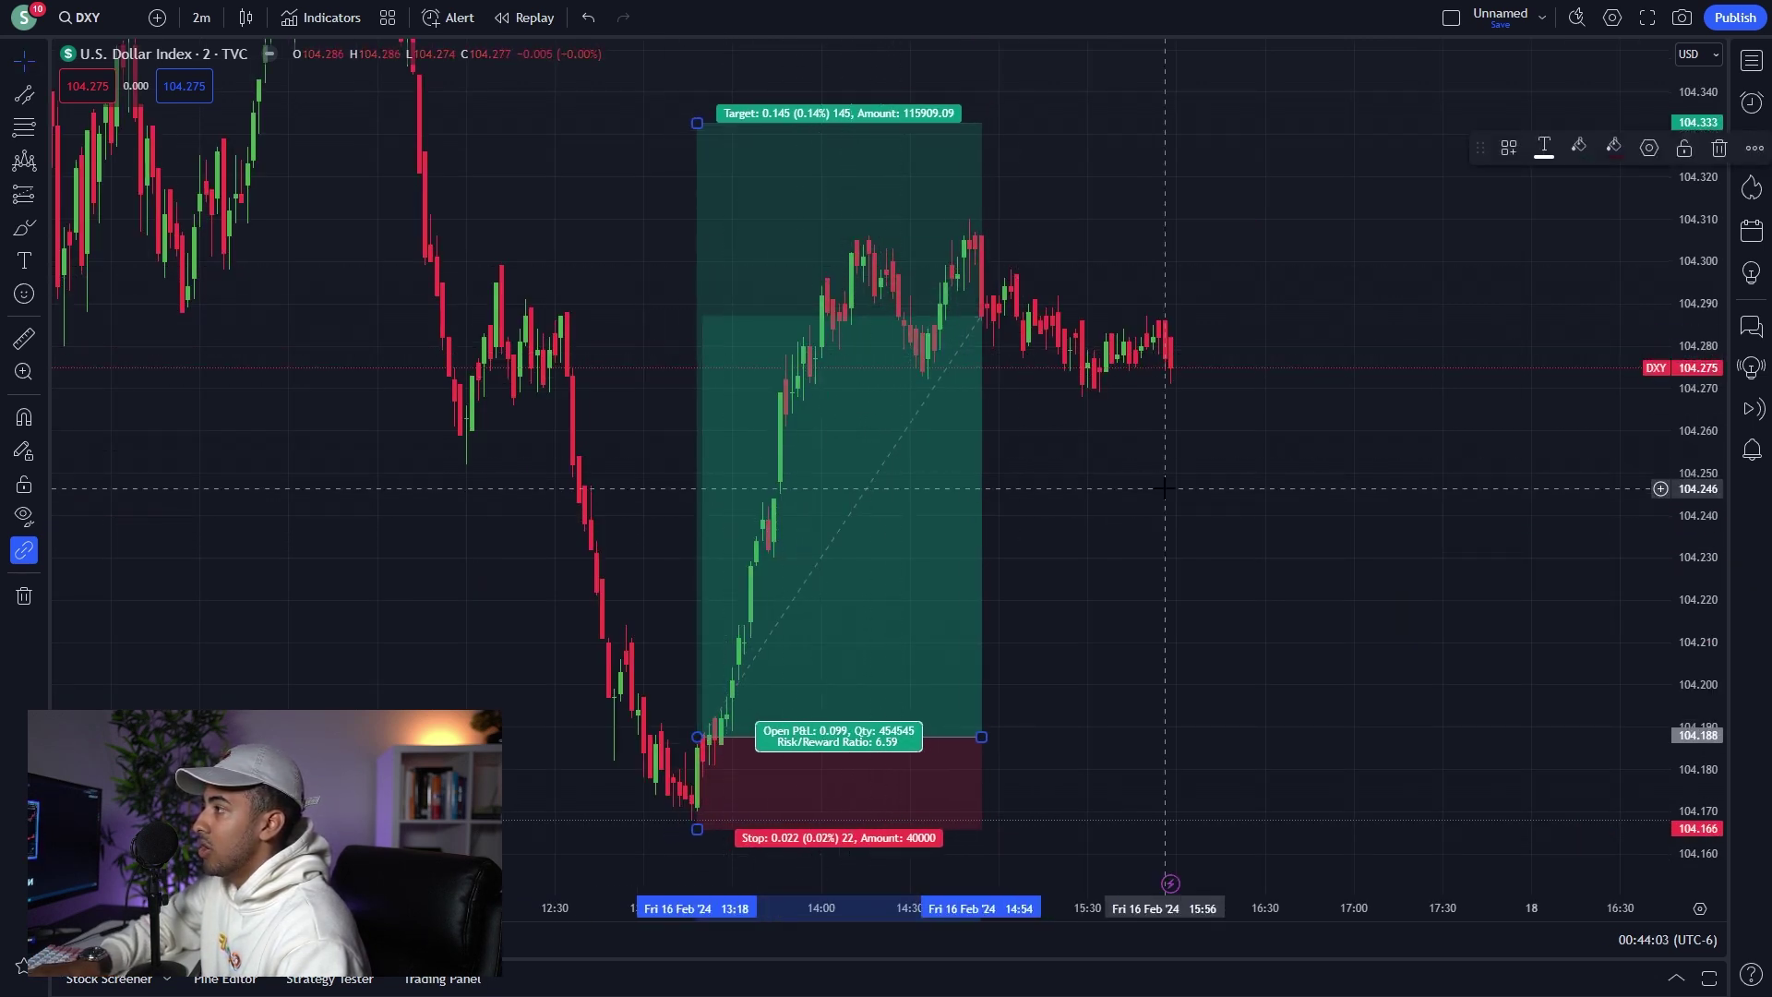
Lower the long position's stop to about 104.12, and delete the position.
scroll(1020, 490, left, 3)
scroll(680, 633, up, 1)
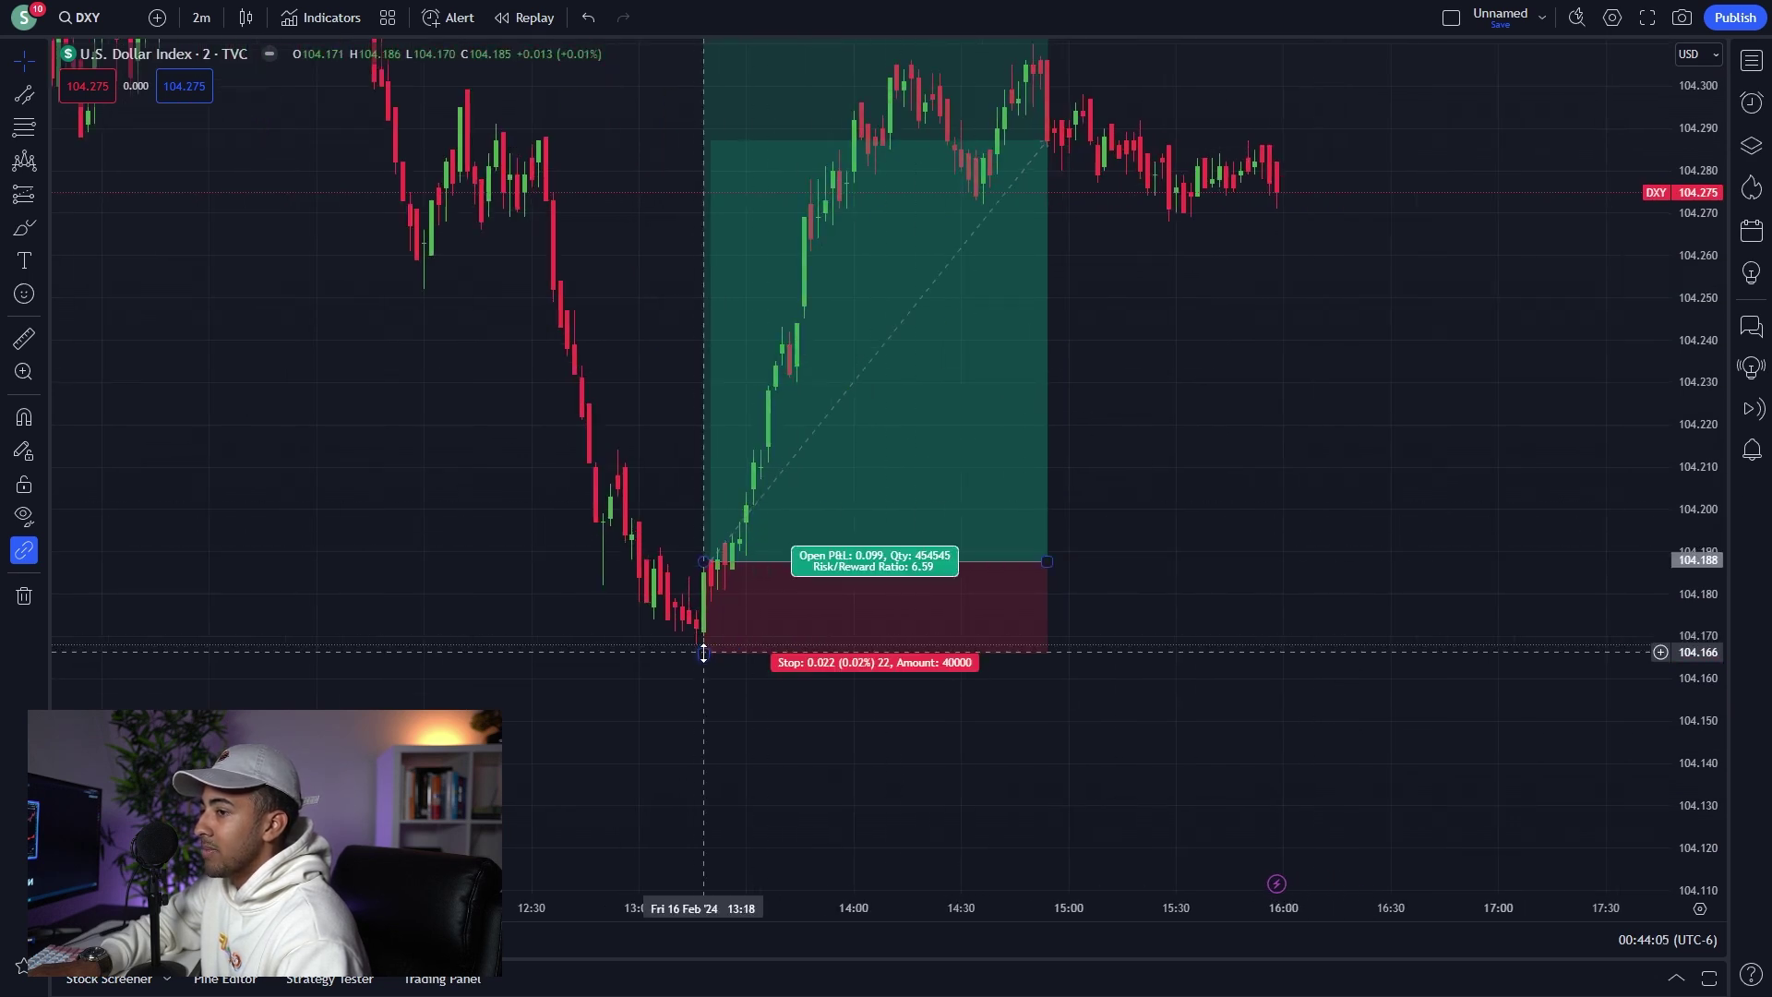
drag(703, 649, 698, 854)
drag(538, 654, 539, 825)
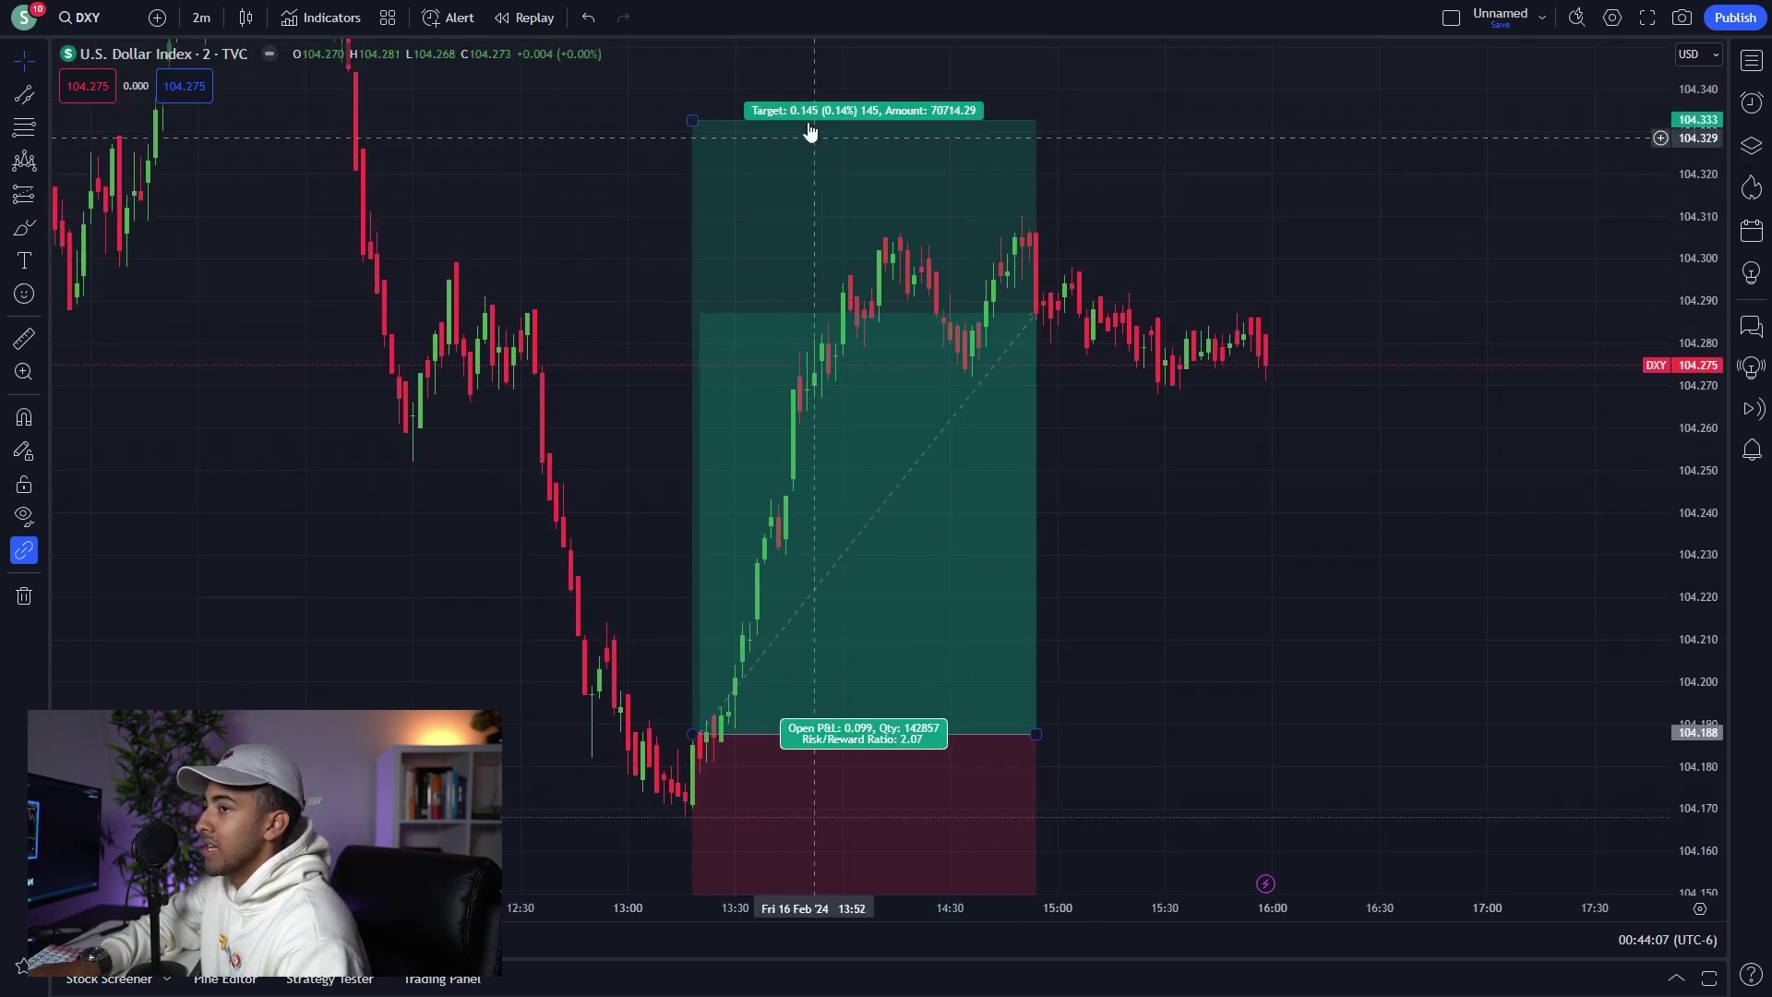
click(767, 237)
key(Delete)
Place a short position at 12:30 with entry about 104.276, stop 104.304 and target 104.169.
click(51, 198)
click(138, 253)
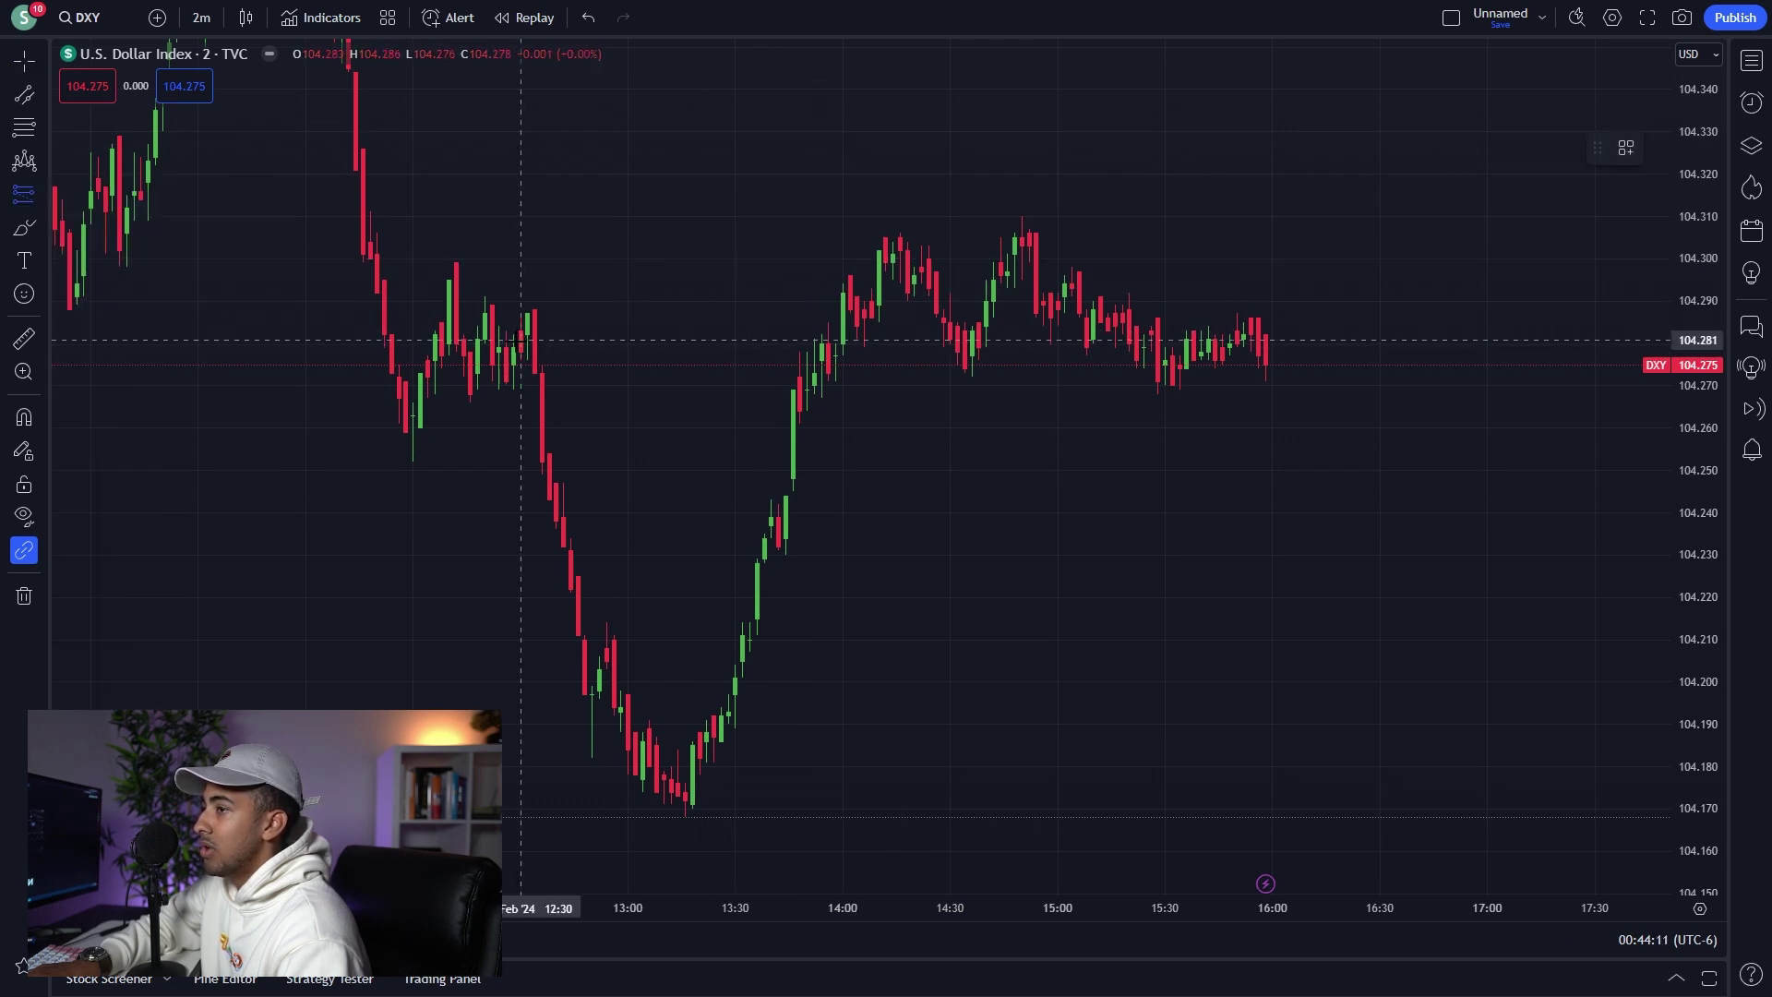
click(522, 360)
drag(524, 161, 560, 242)
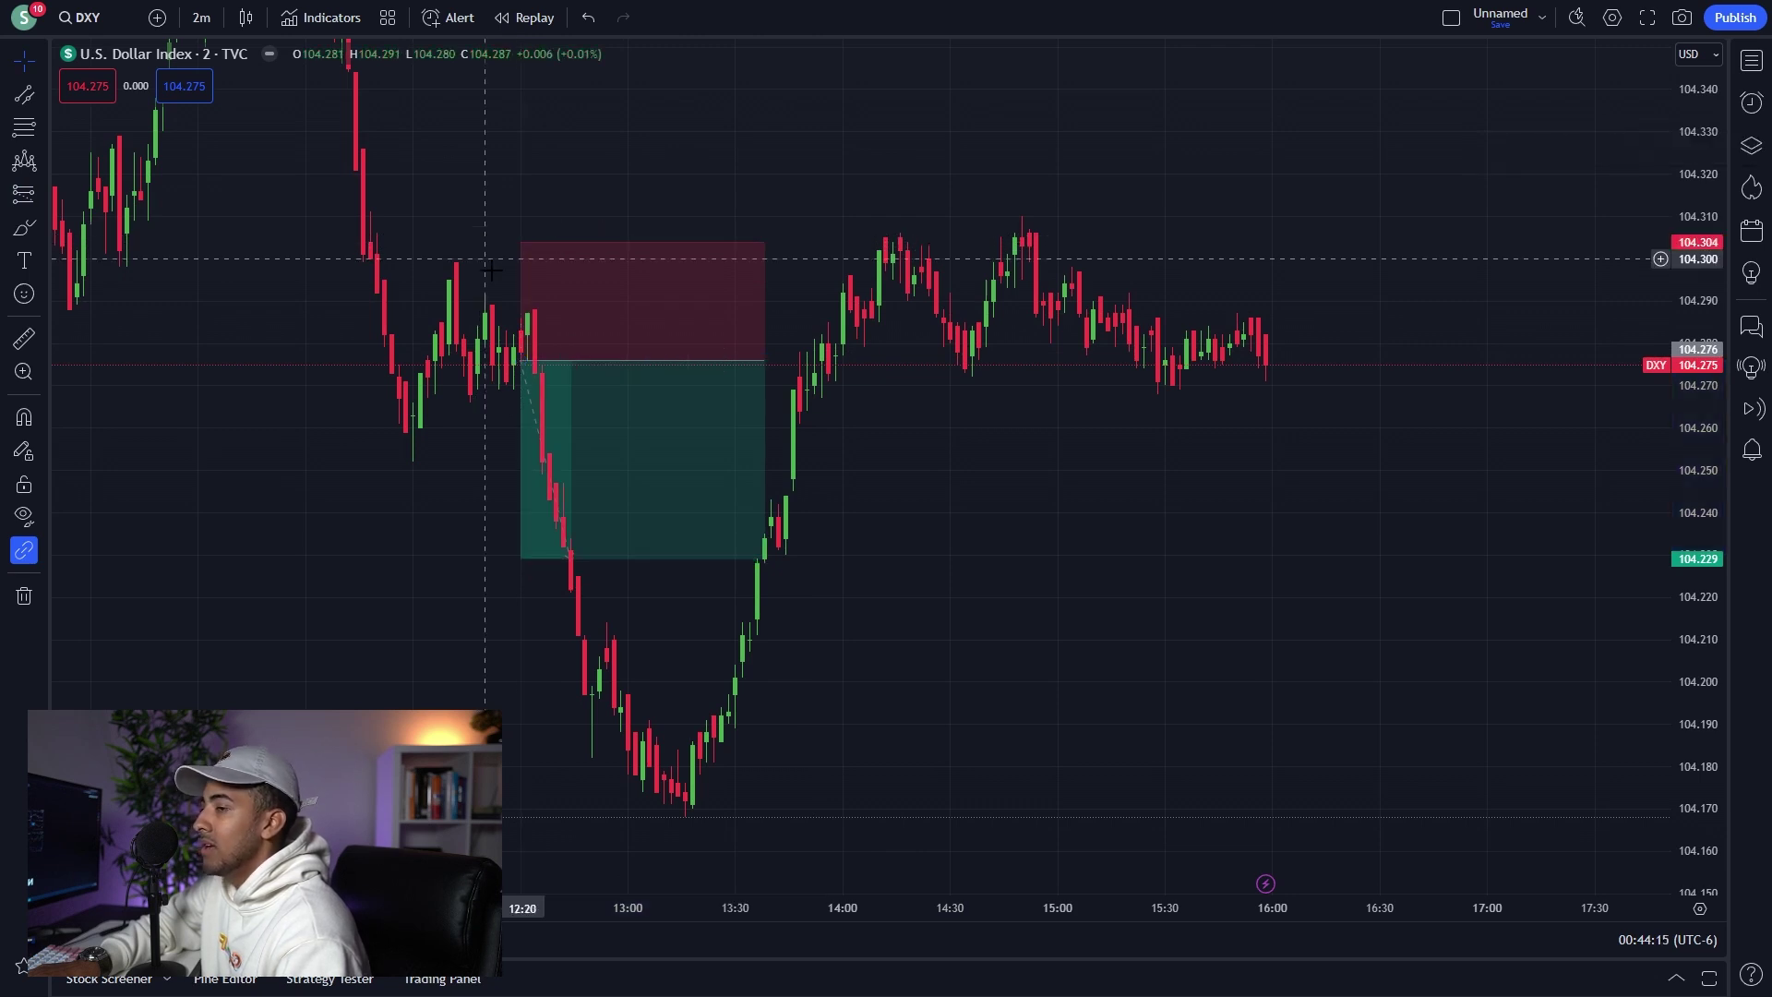
drag(520, 558, 520, 799)
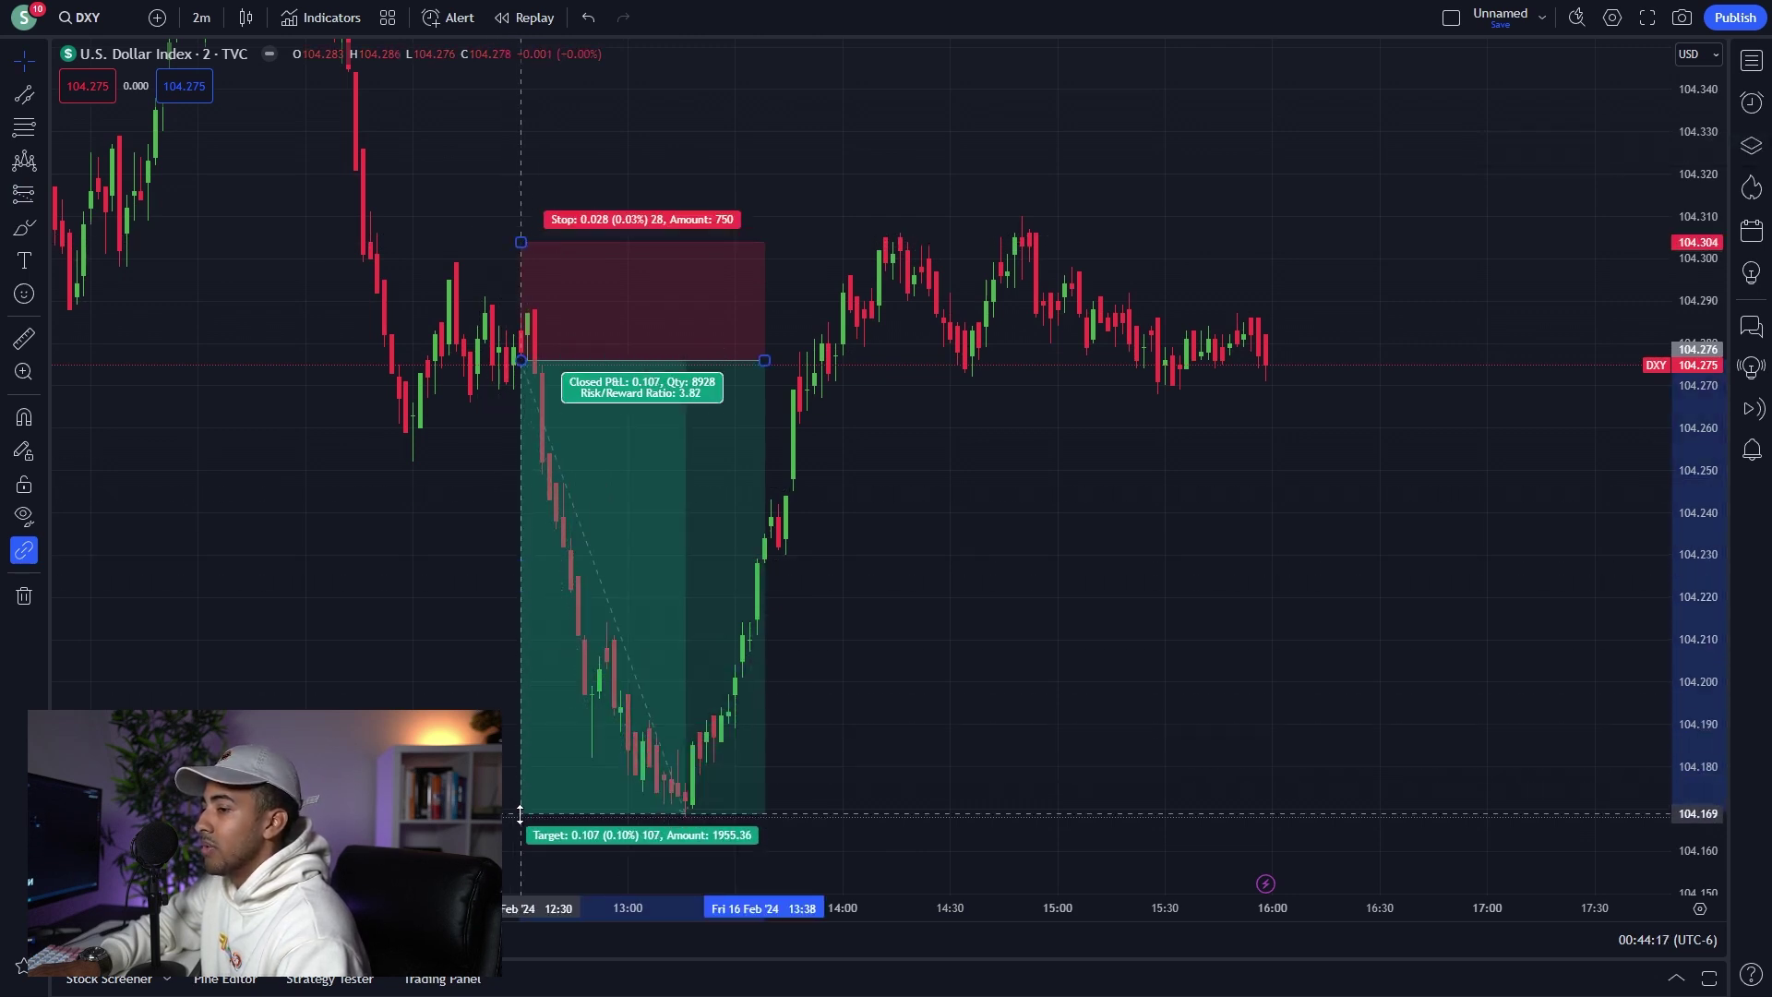
Examine the short position against the price drop, and delete it.
drag(821, 429, 1022, 355)
scroll(1023, 356, up, 2)
click(656, 309)
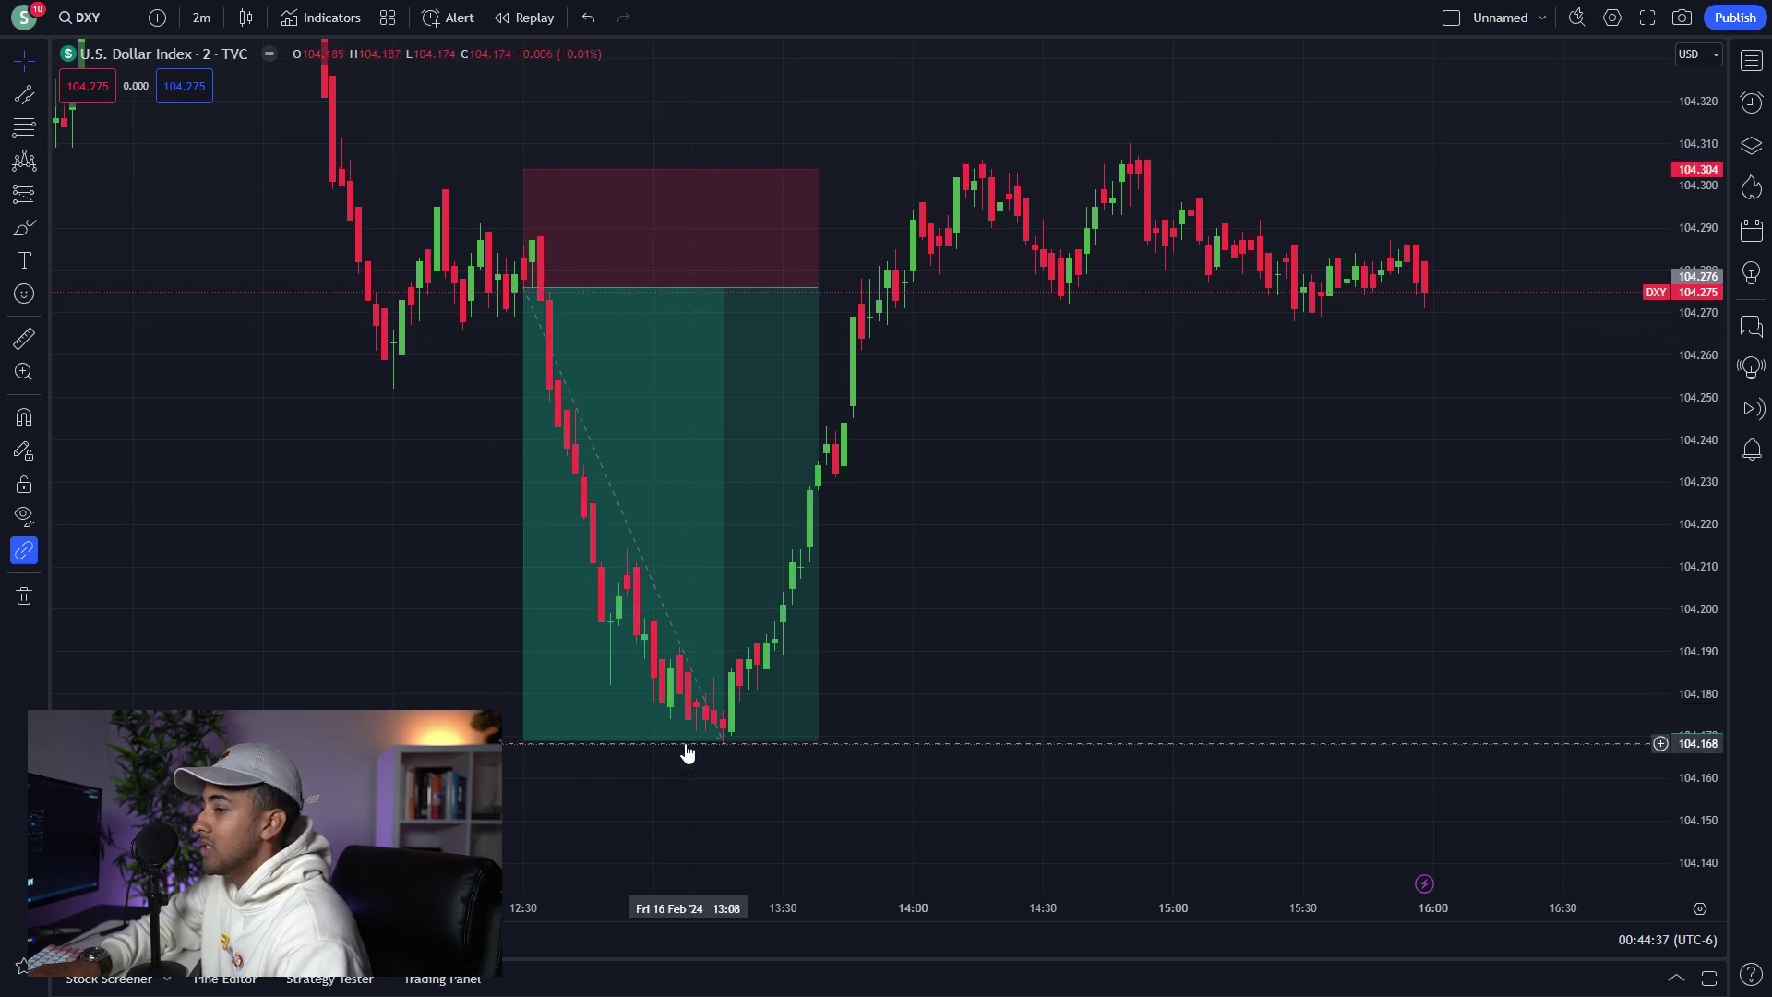
drag(704, 585, 963, 640)
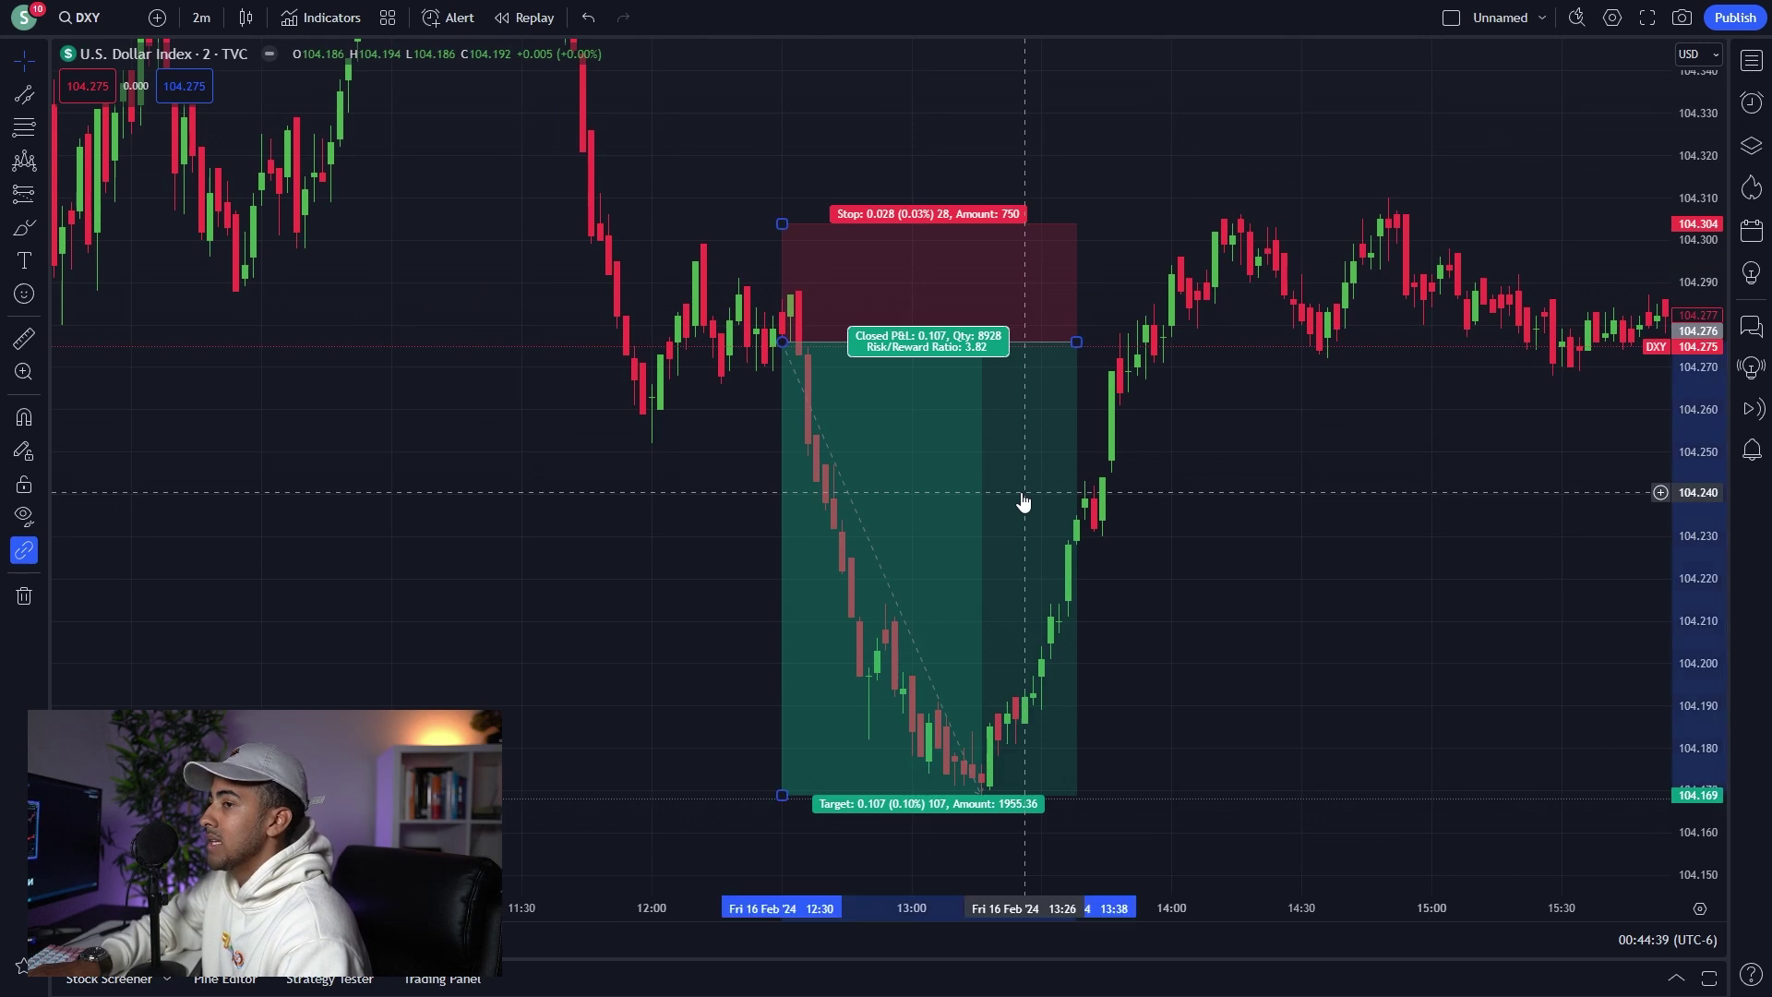
key(Delete)
Place a short position just after the chart's peak at 11:30, with entry about 104.368 and stop about 104.406.
drag(486, 483, 650, 837)
click(47, 197)
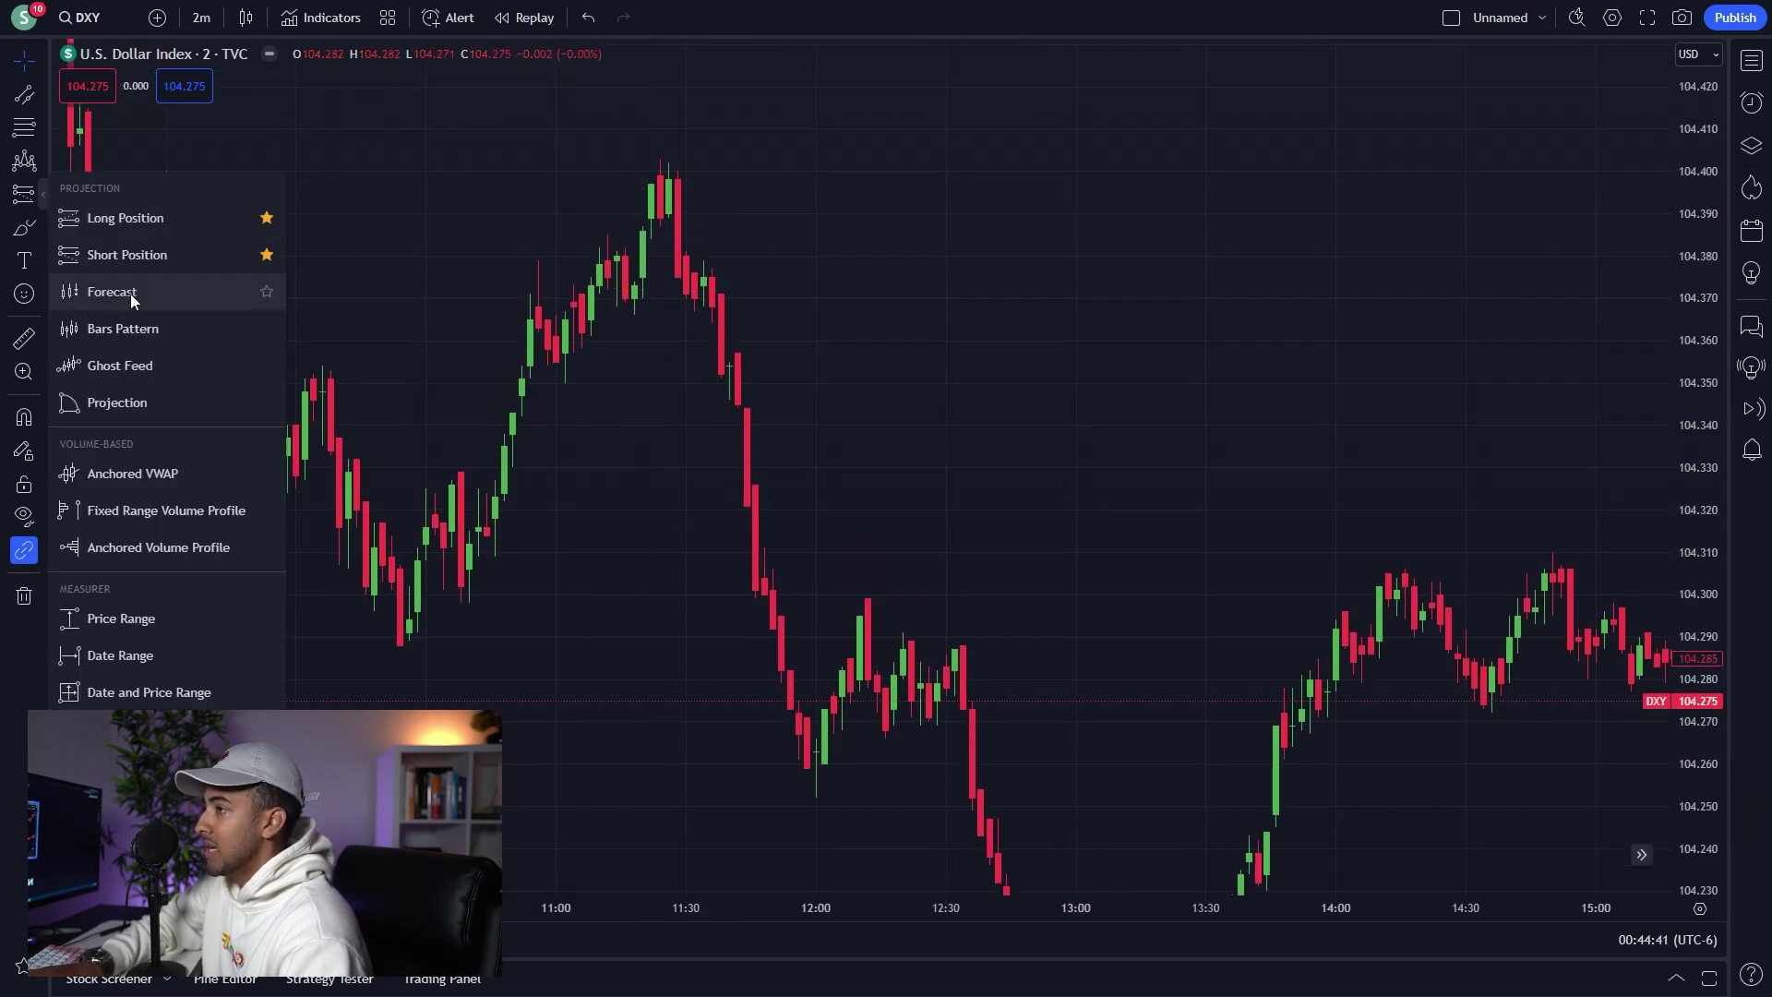
click(130, 264)
click(686, 306)
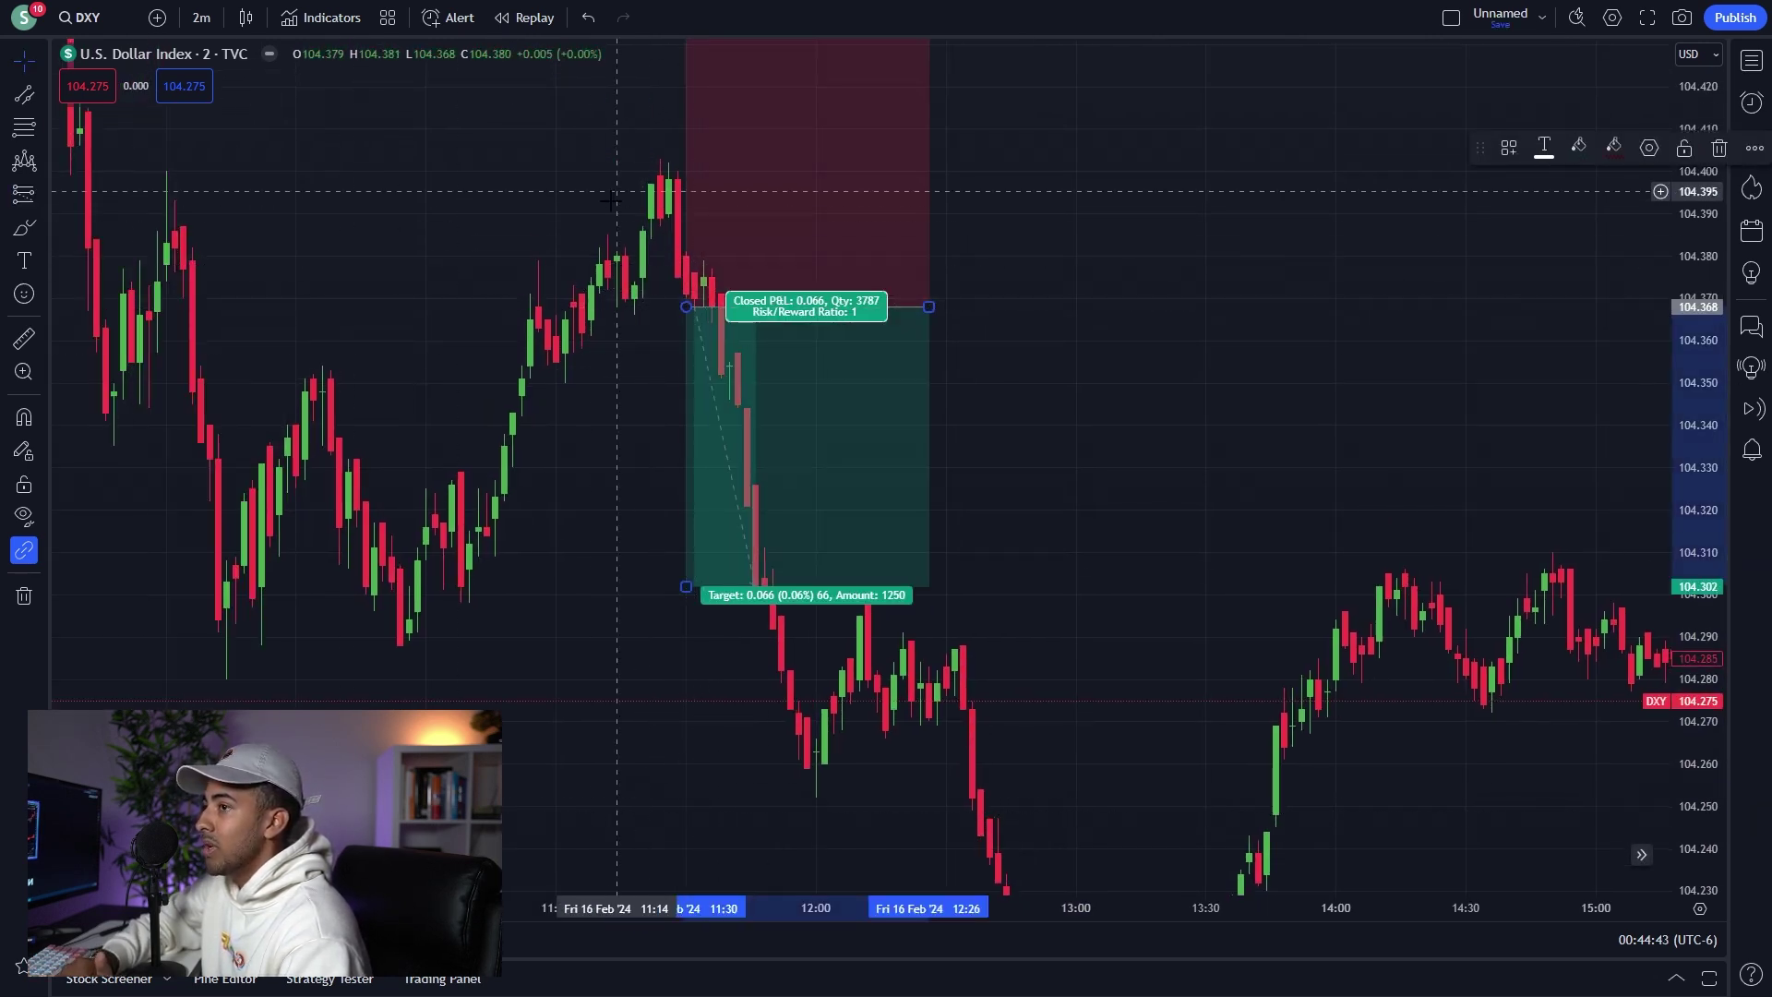
drag(611, 200, 640, 525)
drag(715, 364, 715, 471)
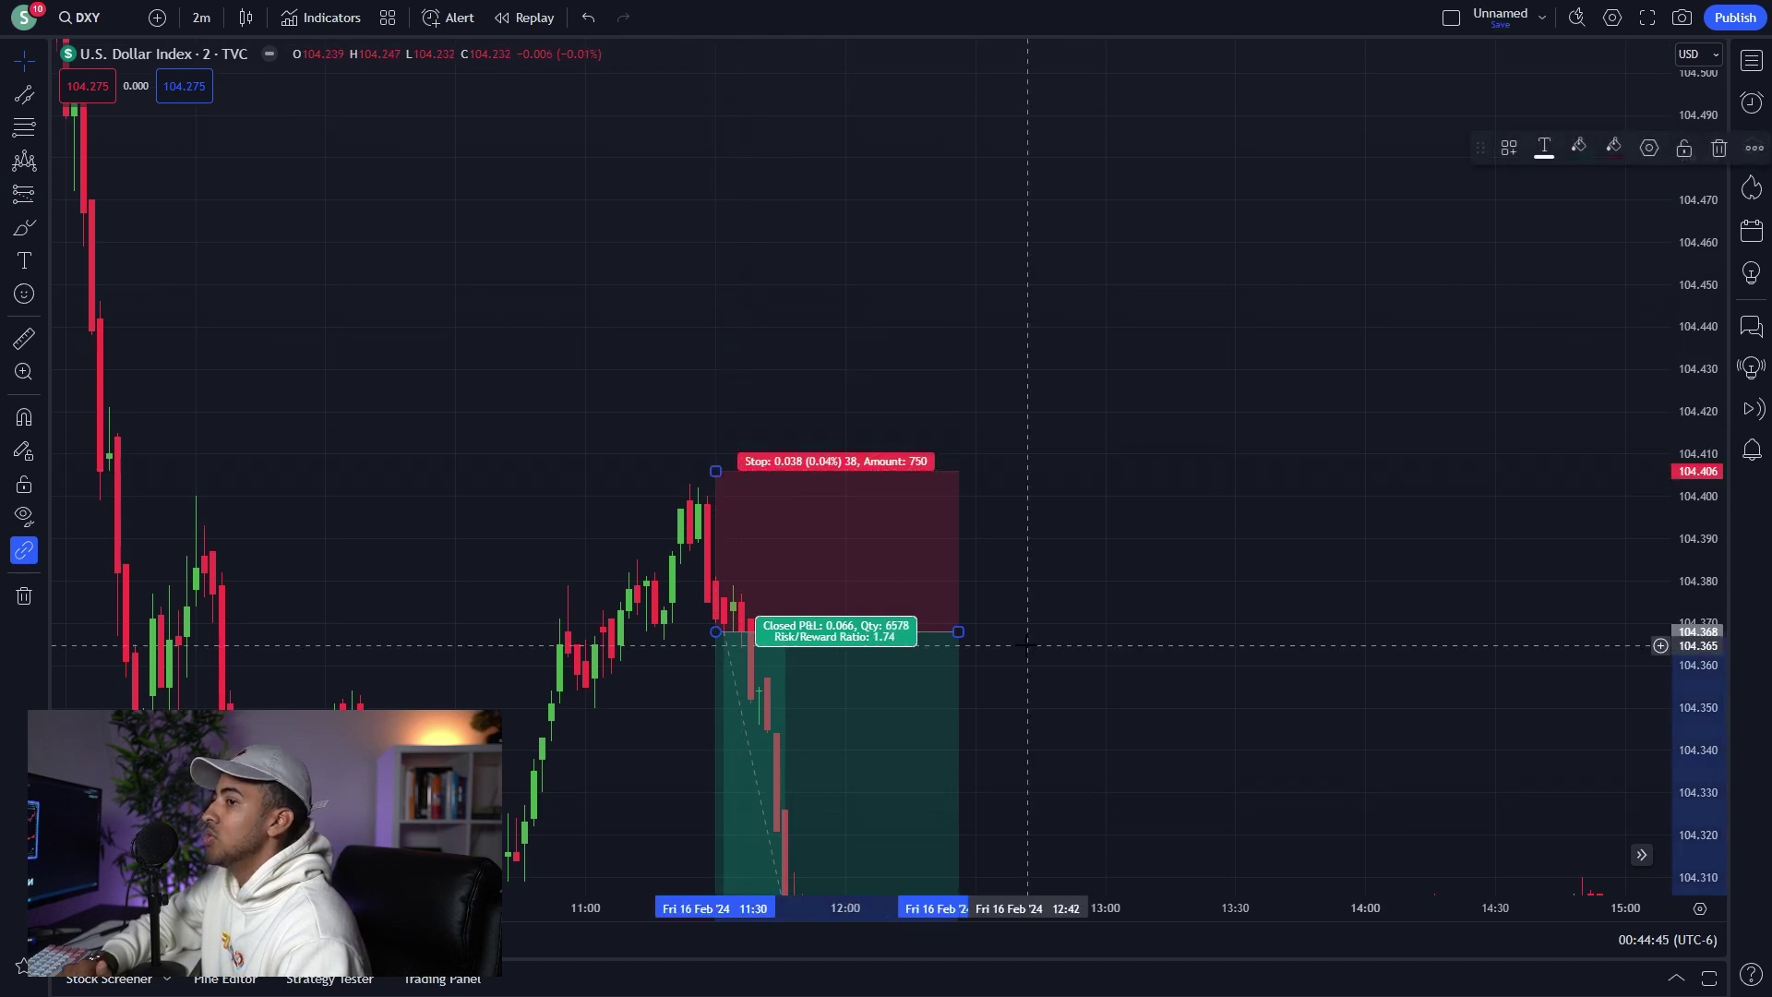
Extend the short position's target down to about 104.286, and delete the position.
drag(1027, 645, 1125, 388)
drag(813, 653, 819, 720)
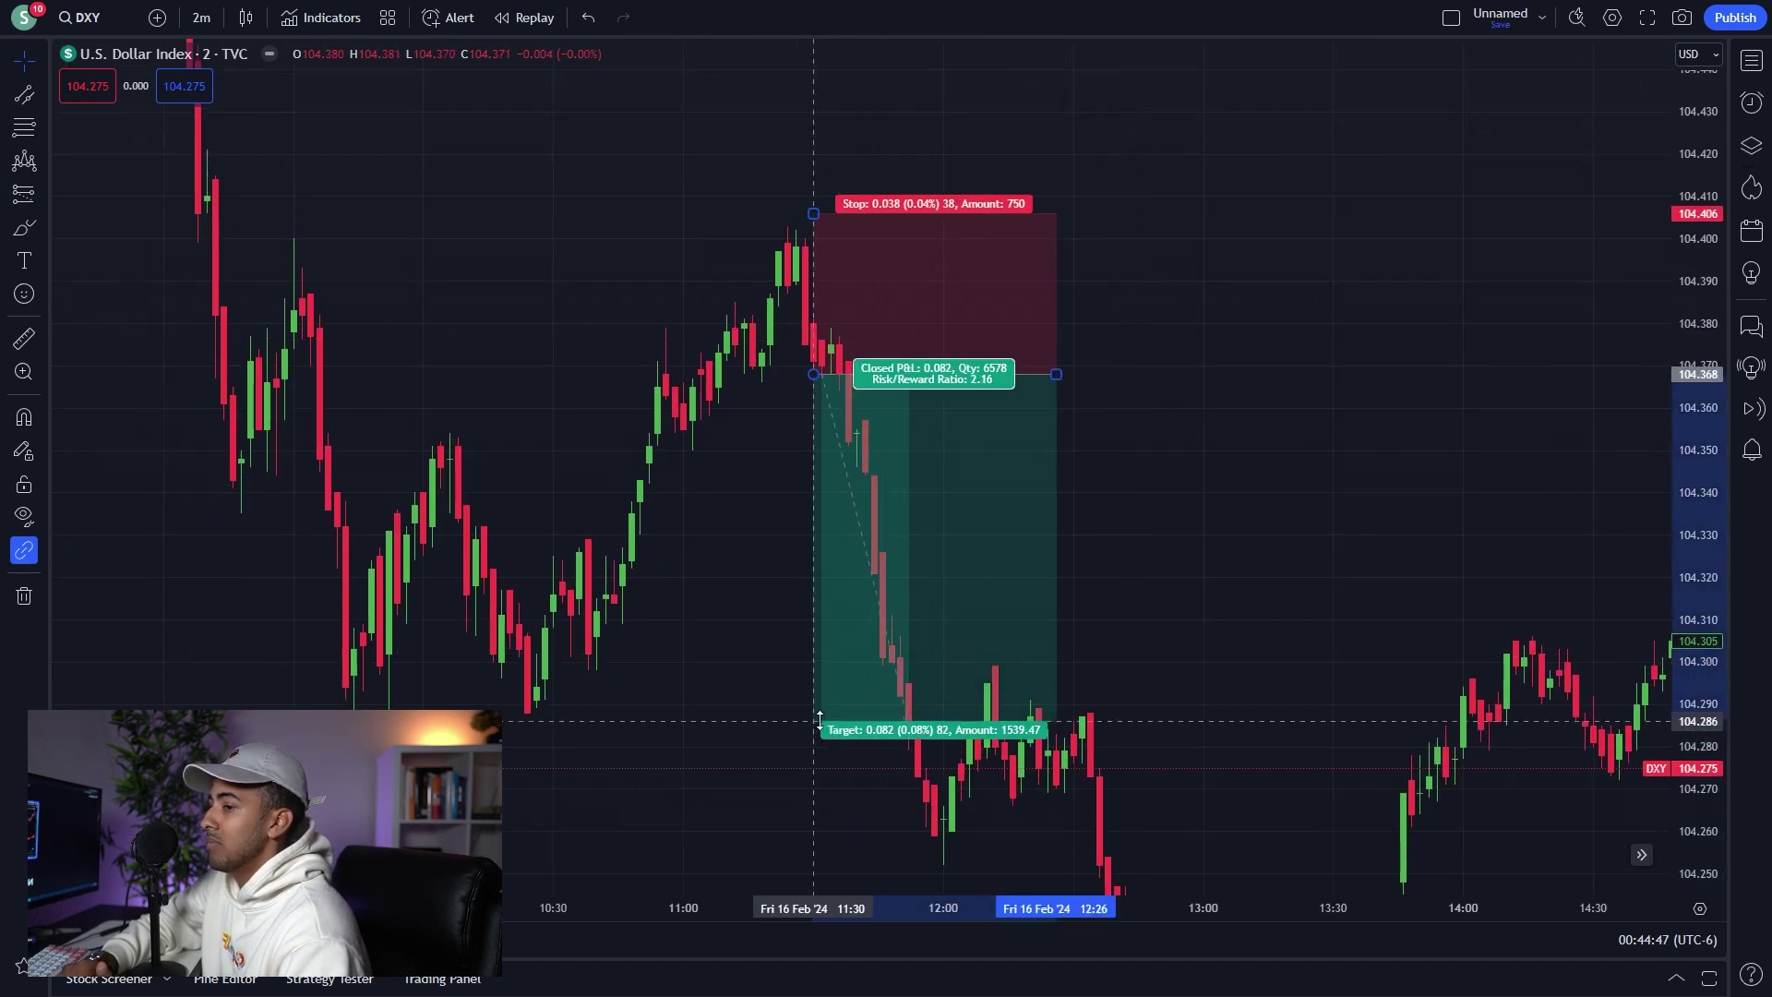
scroll(622, 594, up, 1)
key(Delete)
Draw a rectangle over the chart's 11:25 peak between about 104.390 and 104.403, extending across to about 14:48.
click(42, 227)
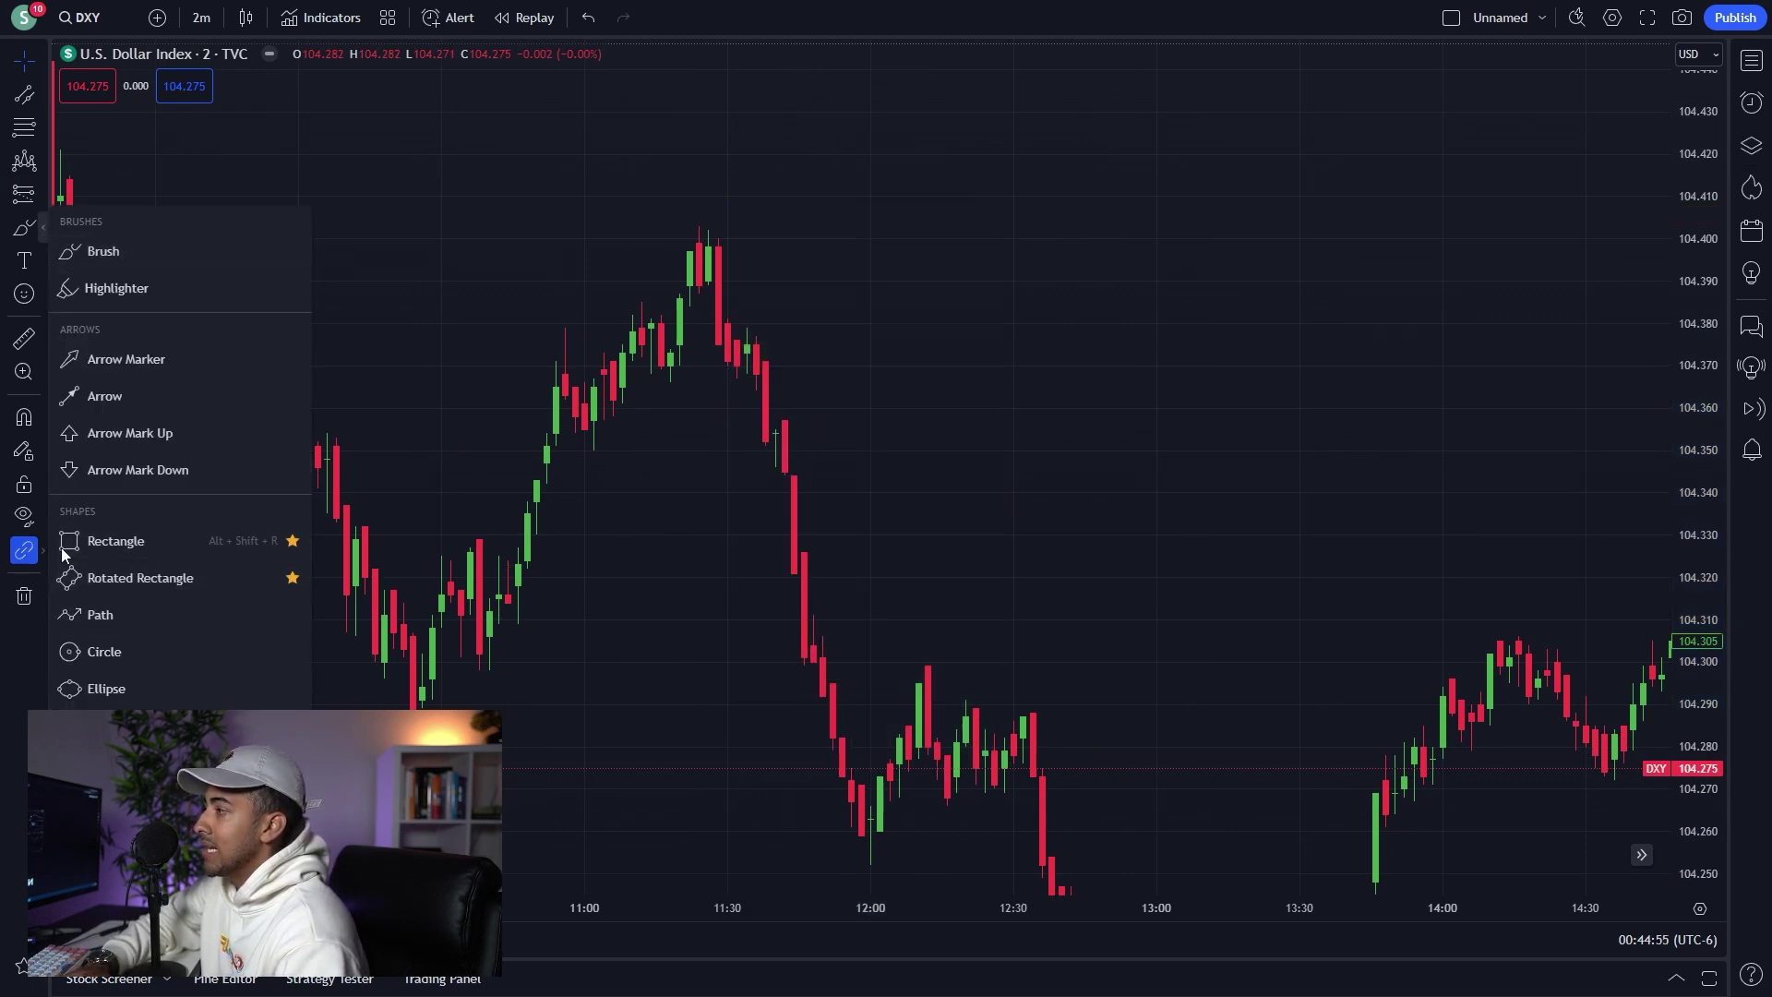
click(129, 541)
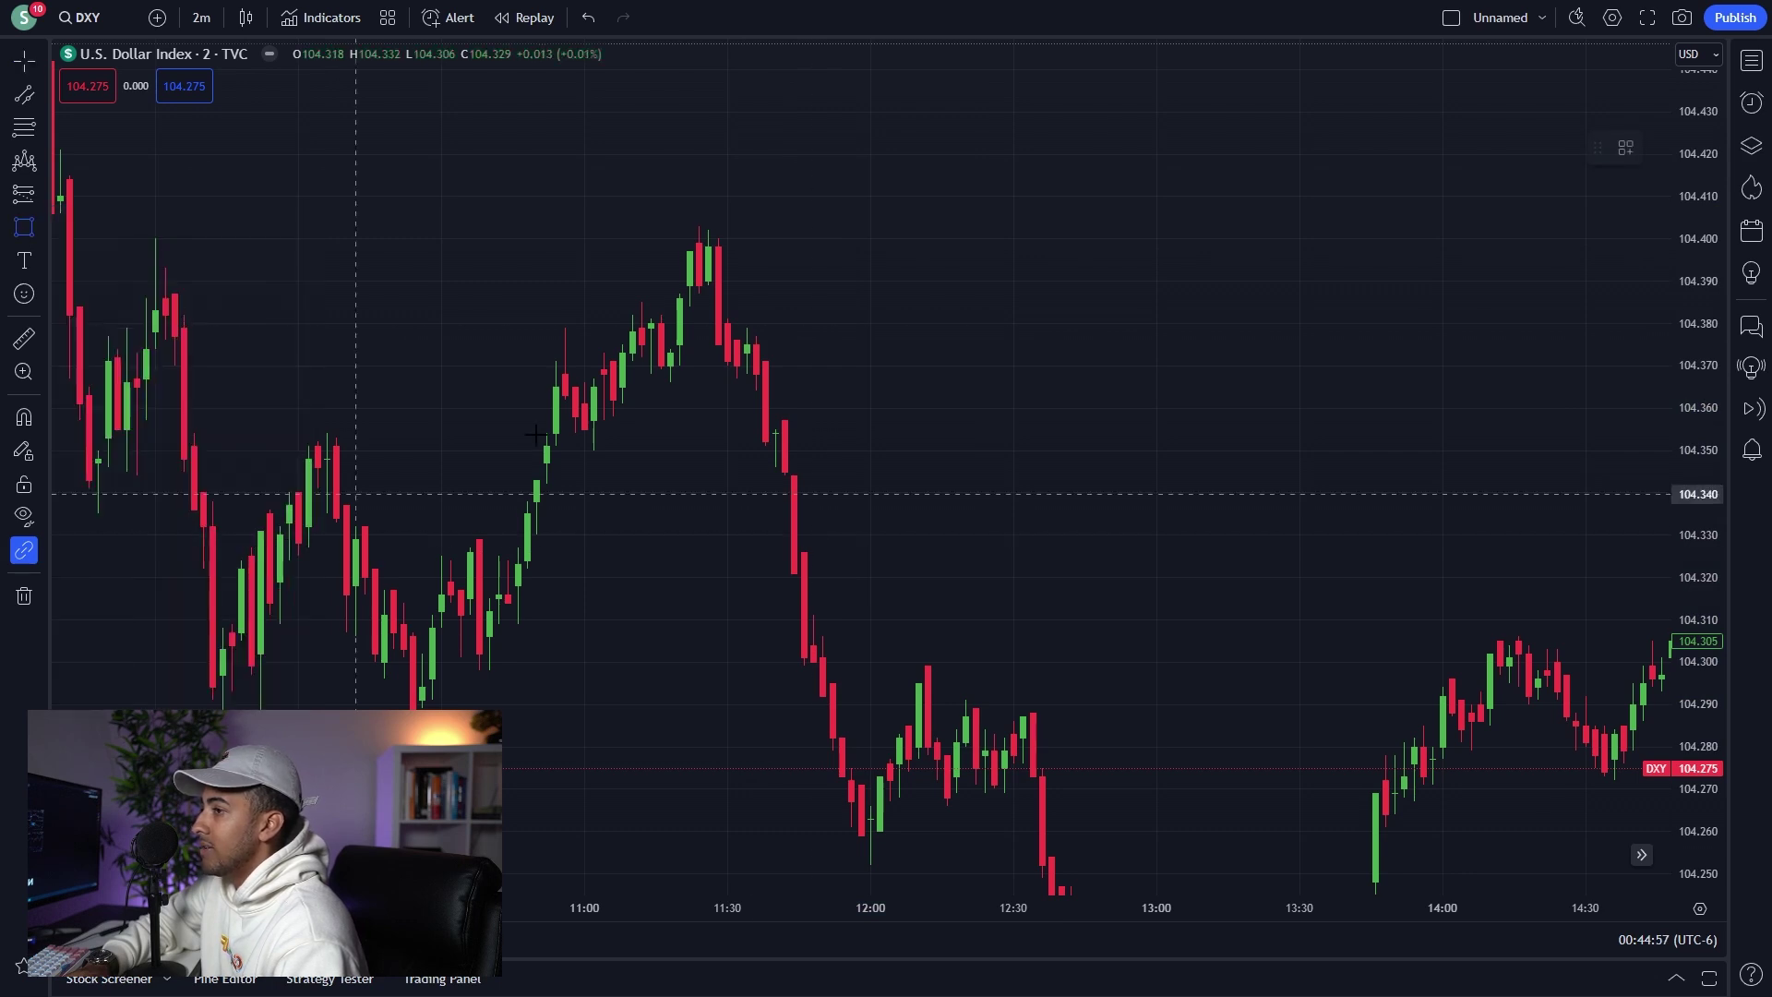
click(651, 282)
click(900, 229)
drag(900, 256, 1671, 255)
click(1167, 511)
drag(1166, 511, 826, 471)
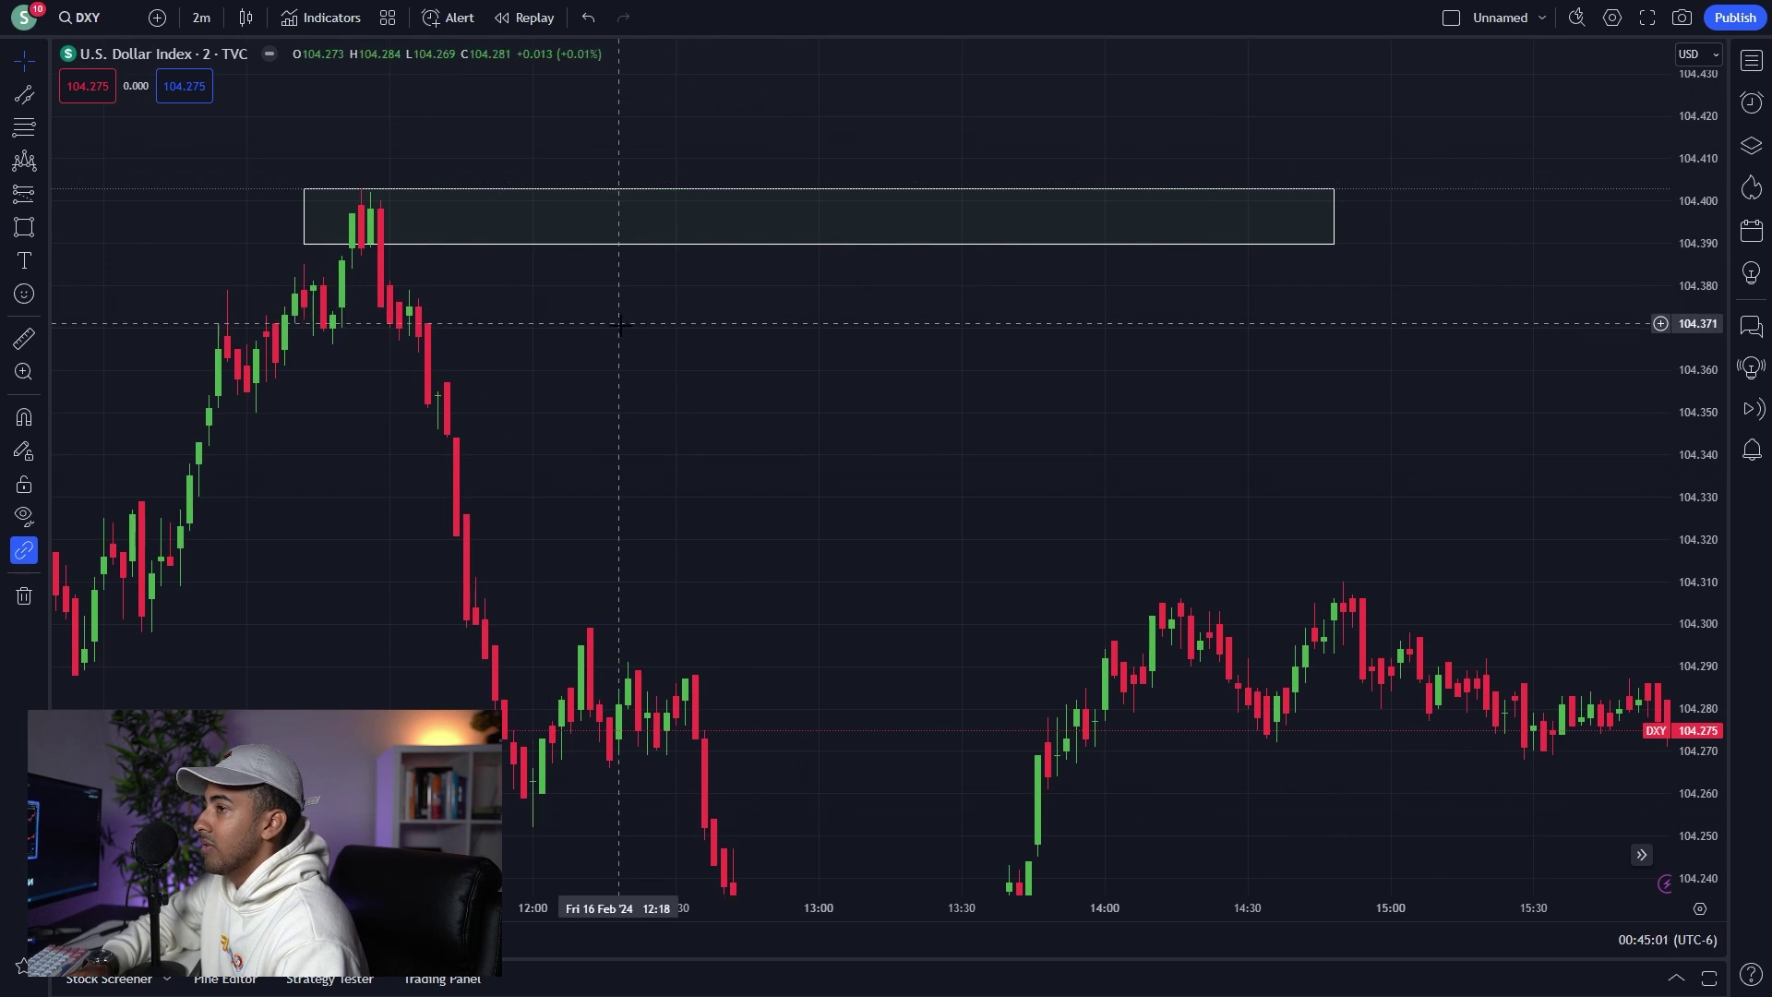
Circle the price peak and the drop after it with freehand Brush strokes.
click(42, 226)
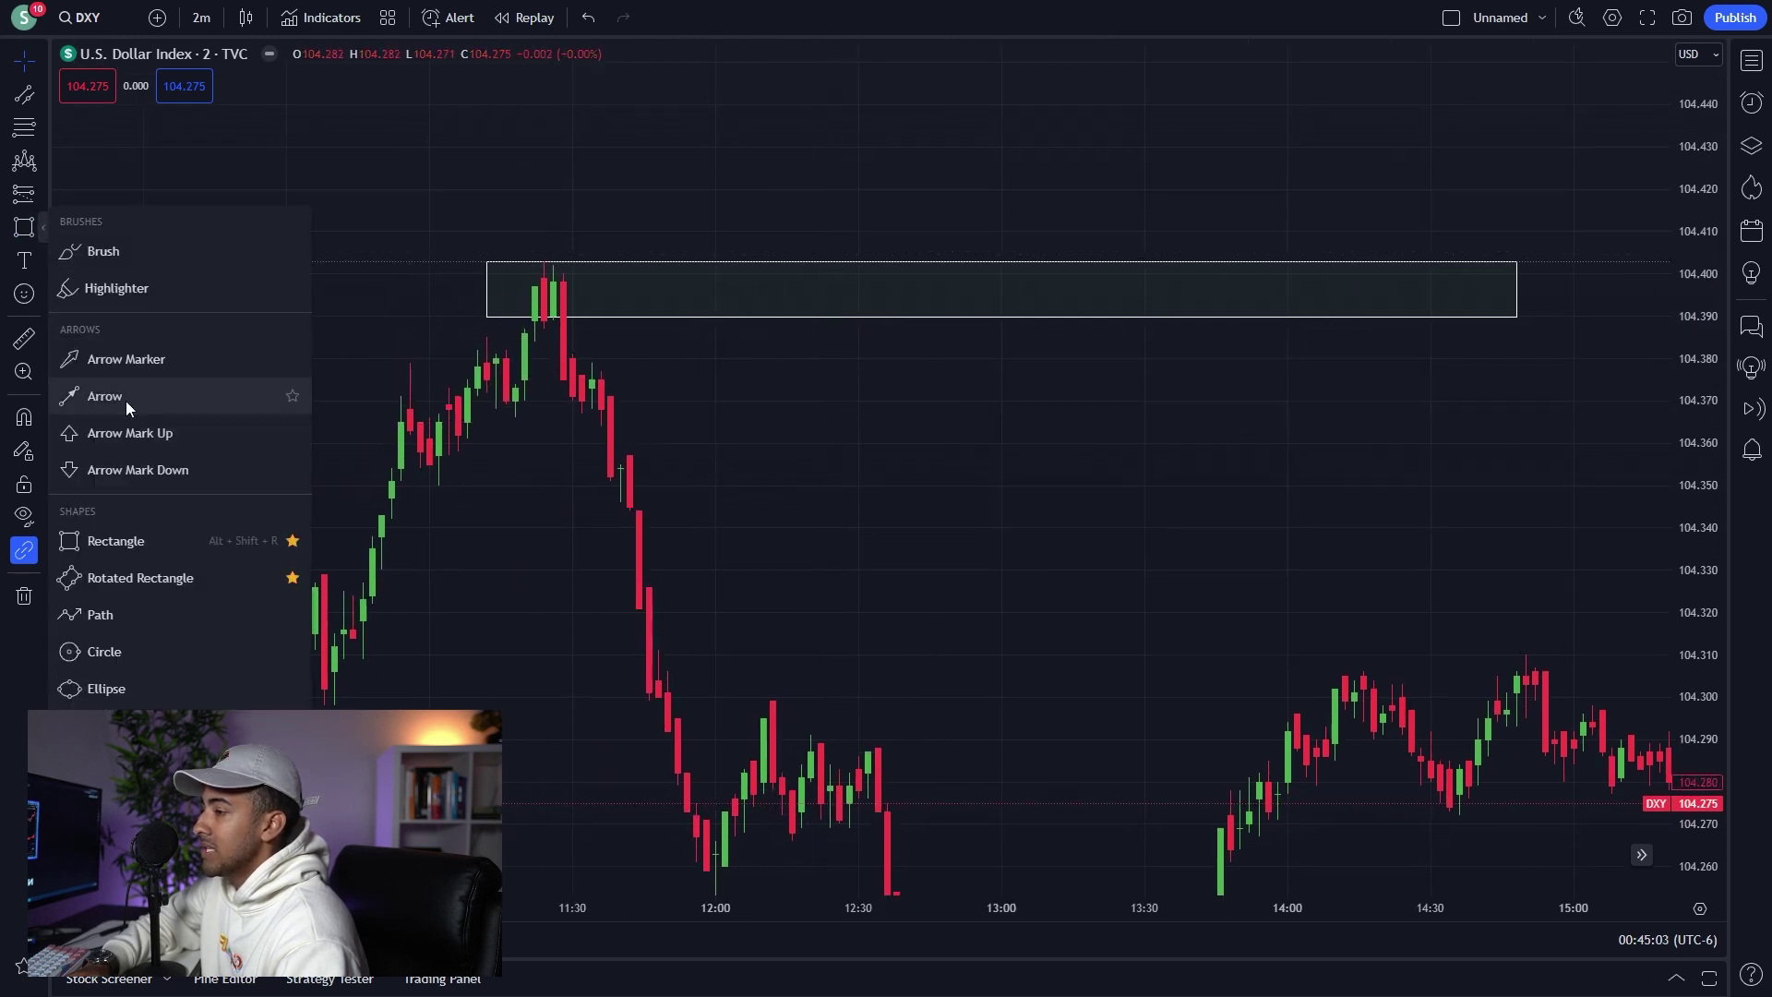
click(147, 252)
drag(798, 401, 392, 459)
drag(429, 360, 386, 498)
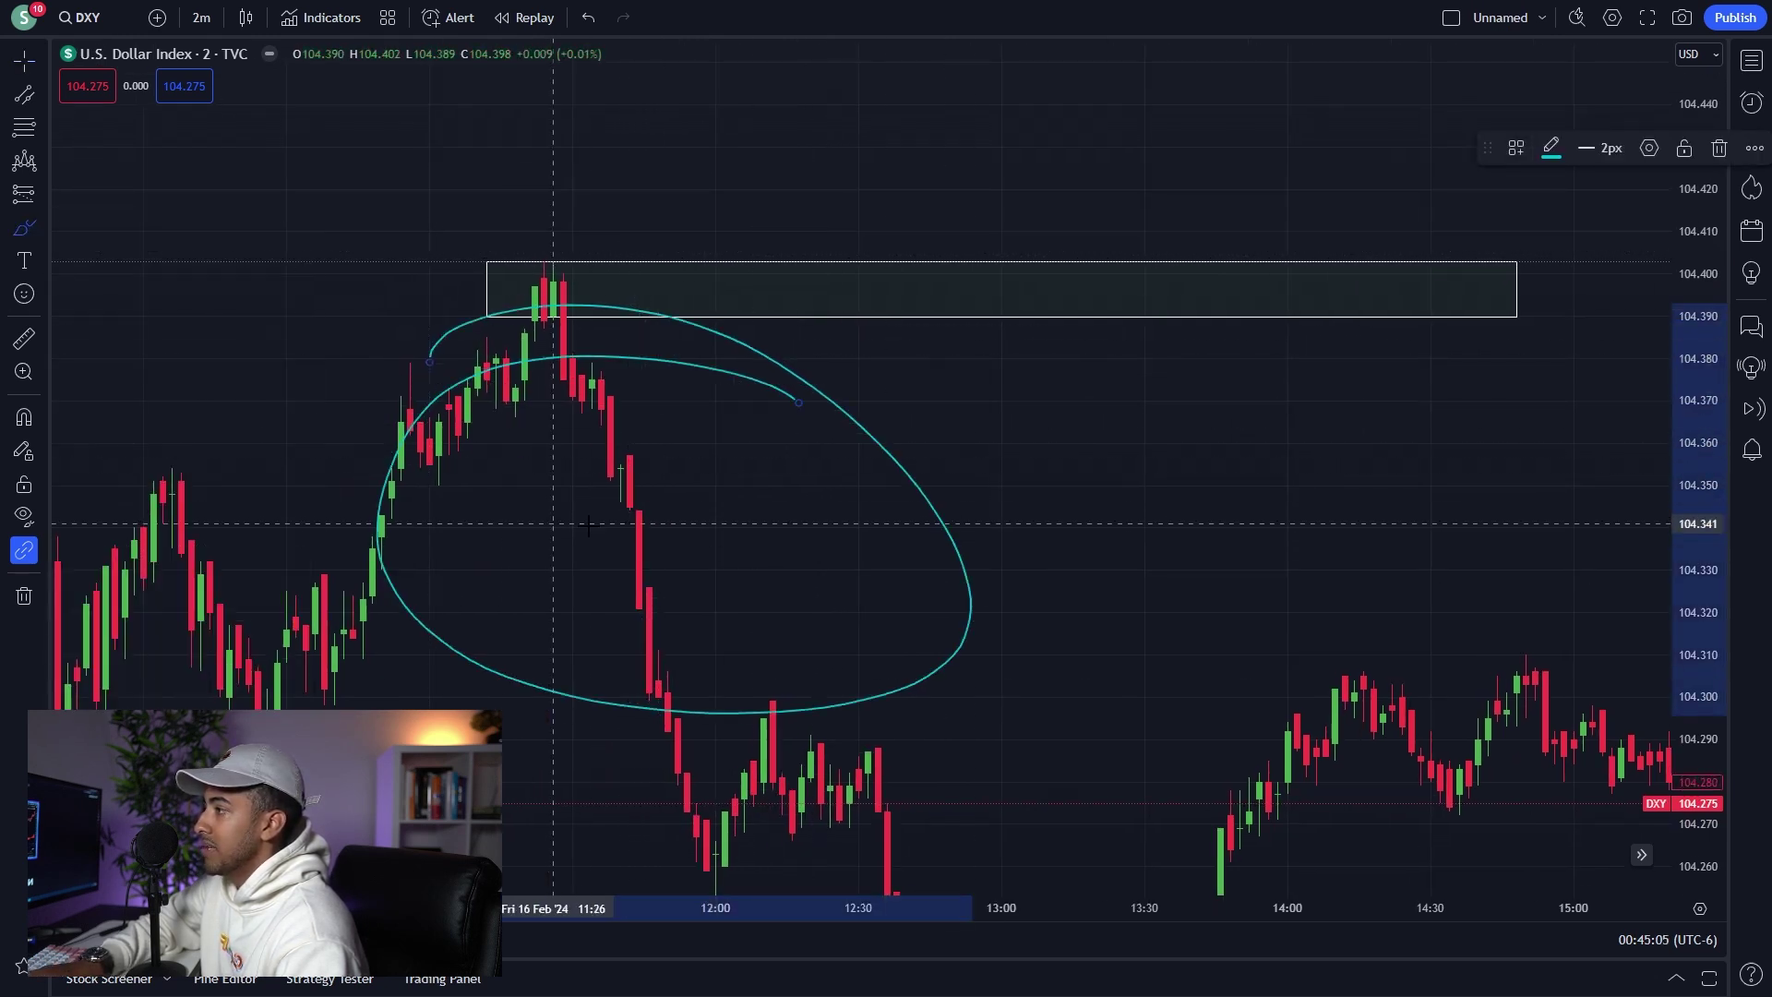
Undo the brush strokes and the rectangle over the peak.
key(ctrl+z)
key(ctrl+z)
key(ctrl+z)
key(ctrl+z)
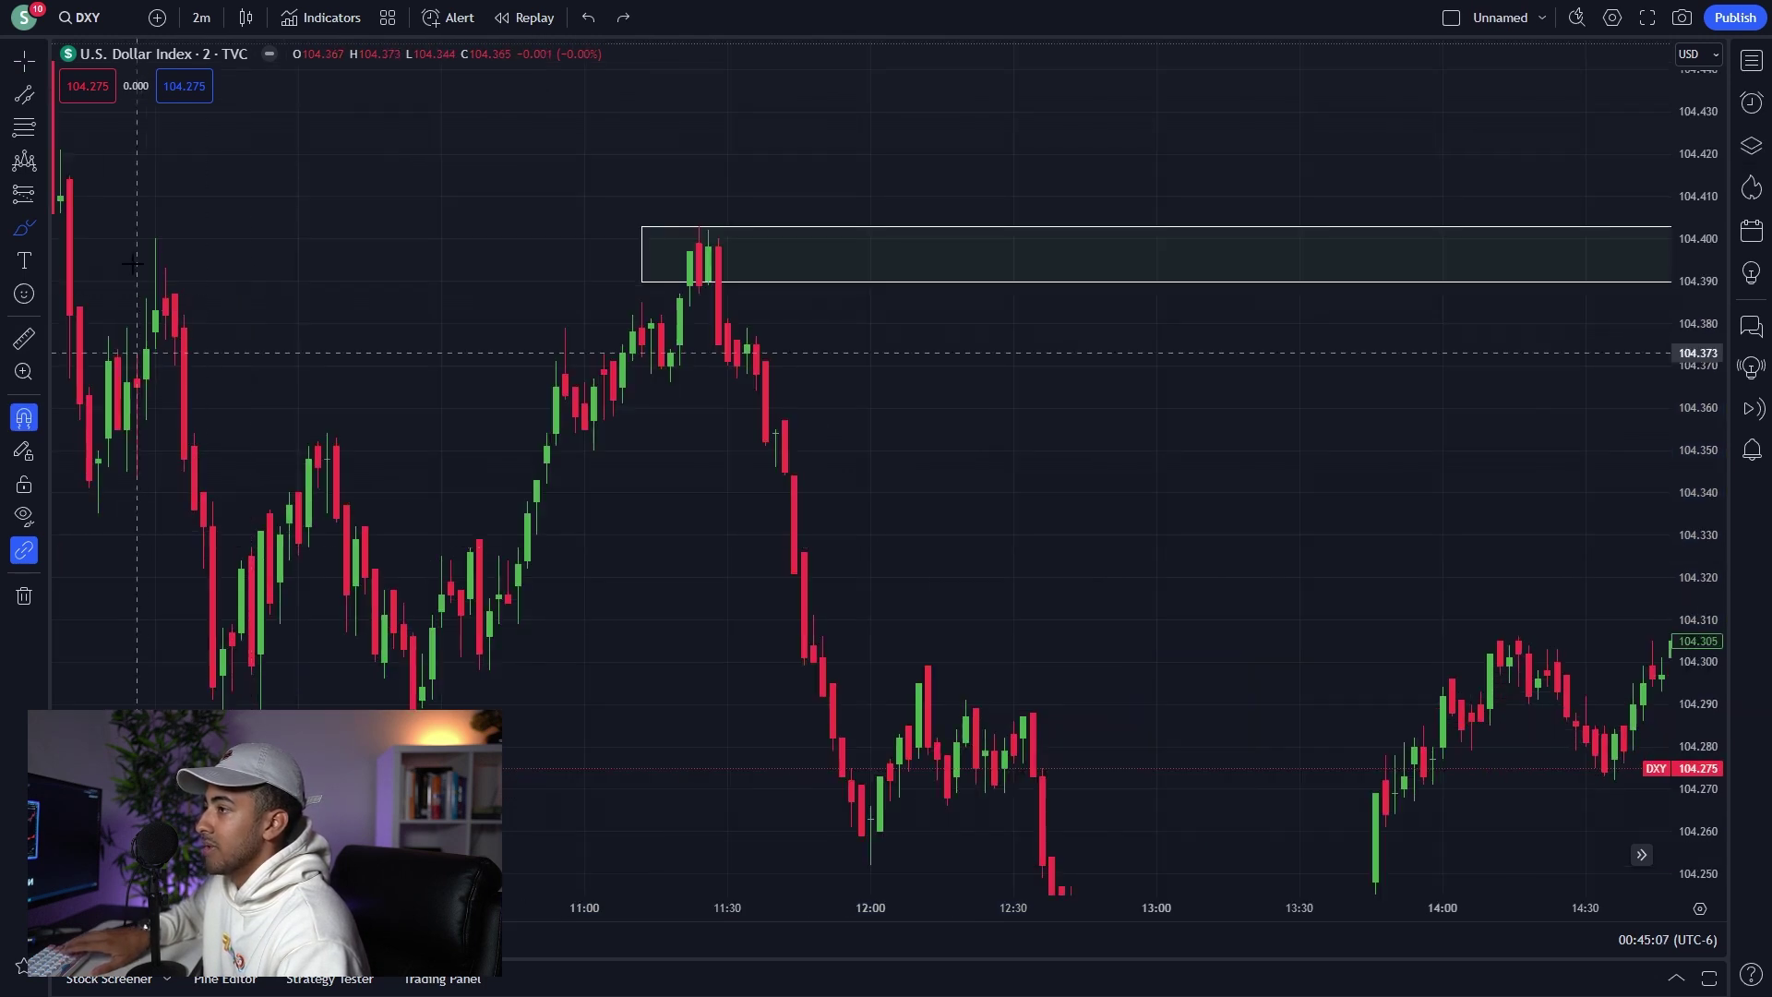
Place the text "AHISHDIAH" on the chart at 12:00, about 104.394, and remove it.
click(41, 226)
click(39, 259)
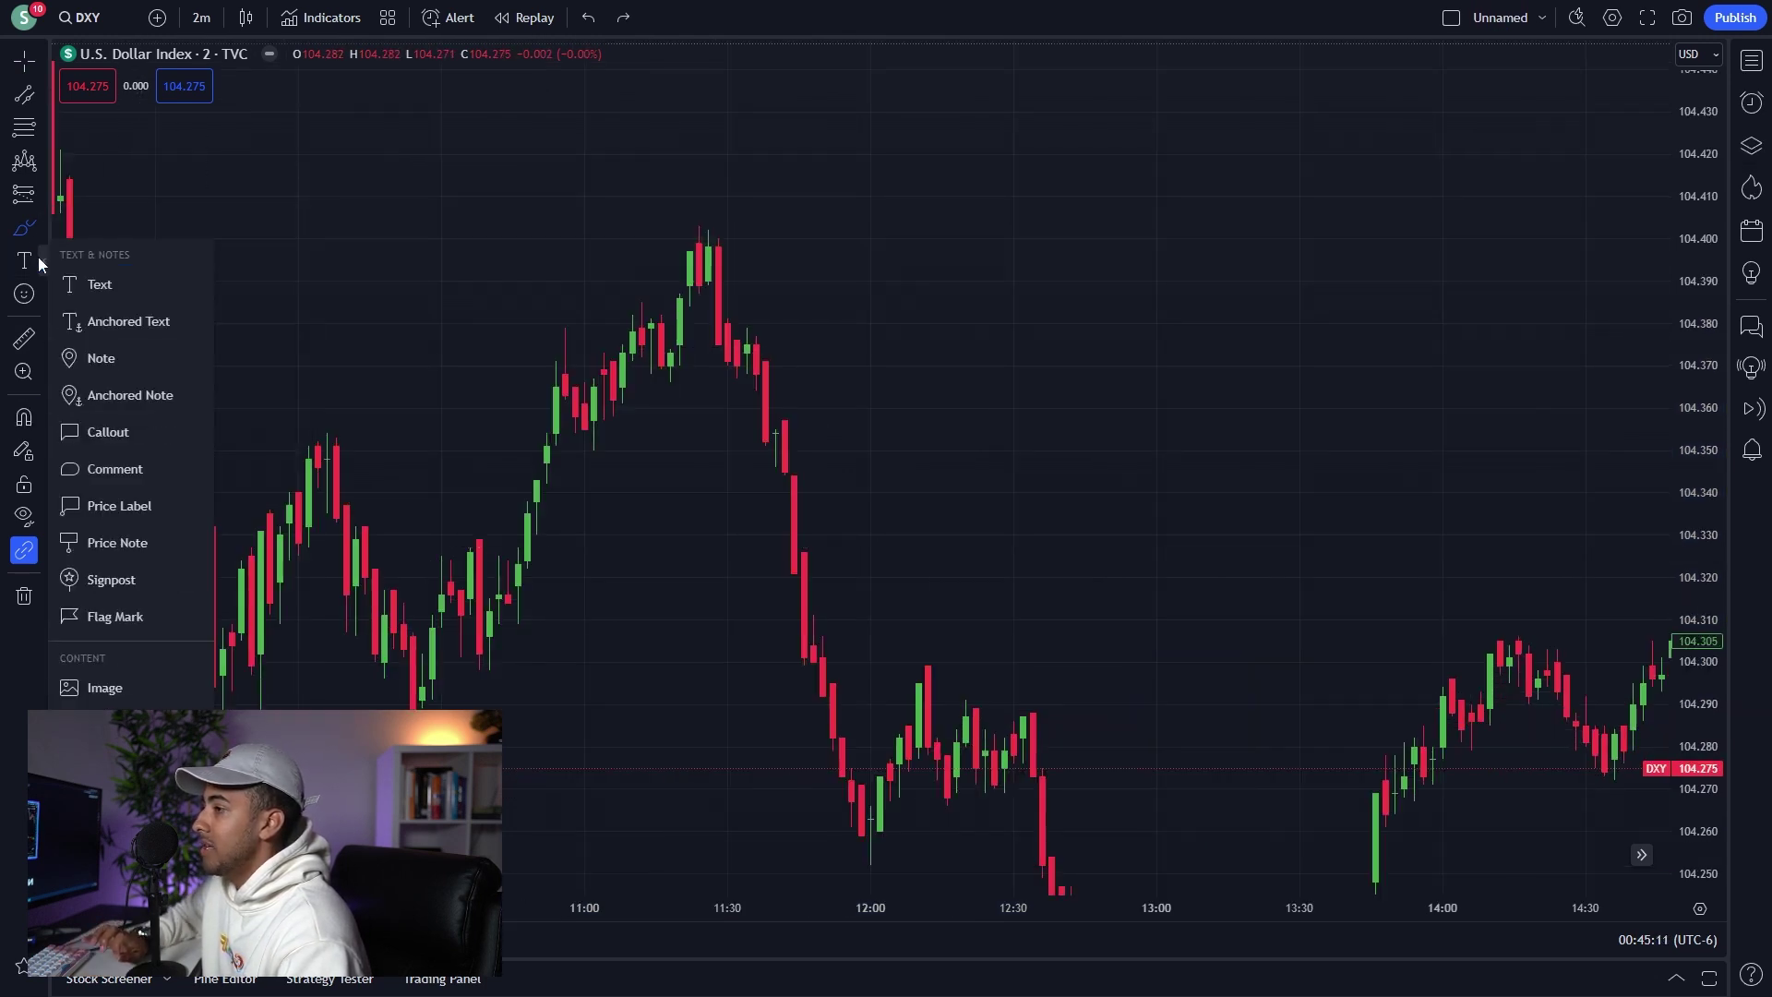
click(107, 282)
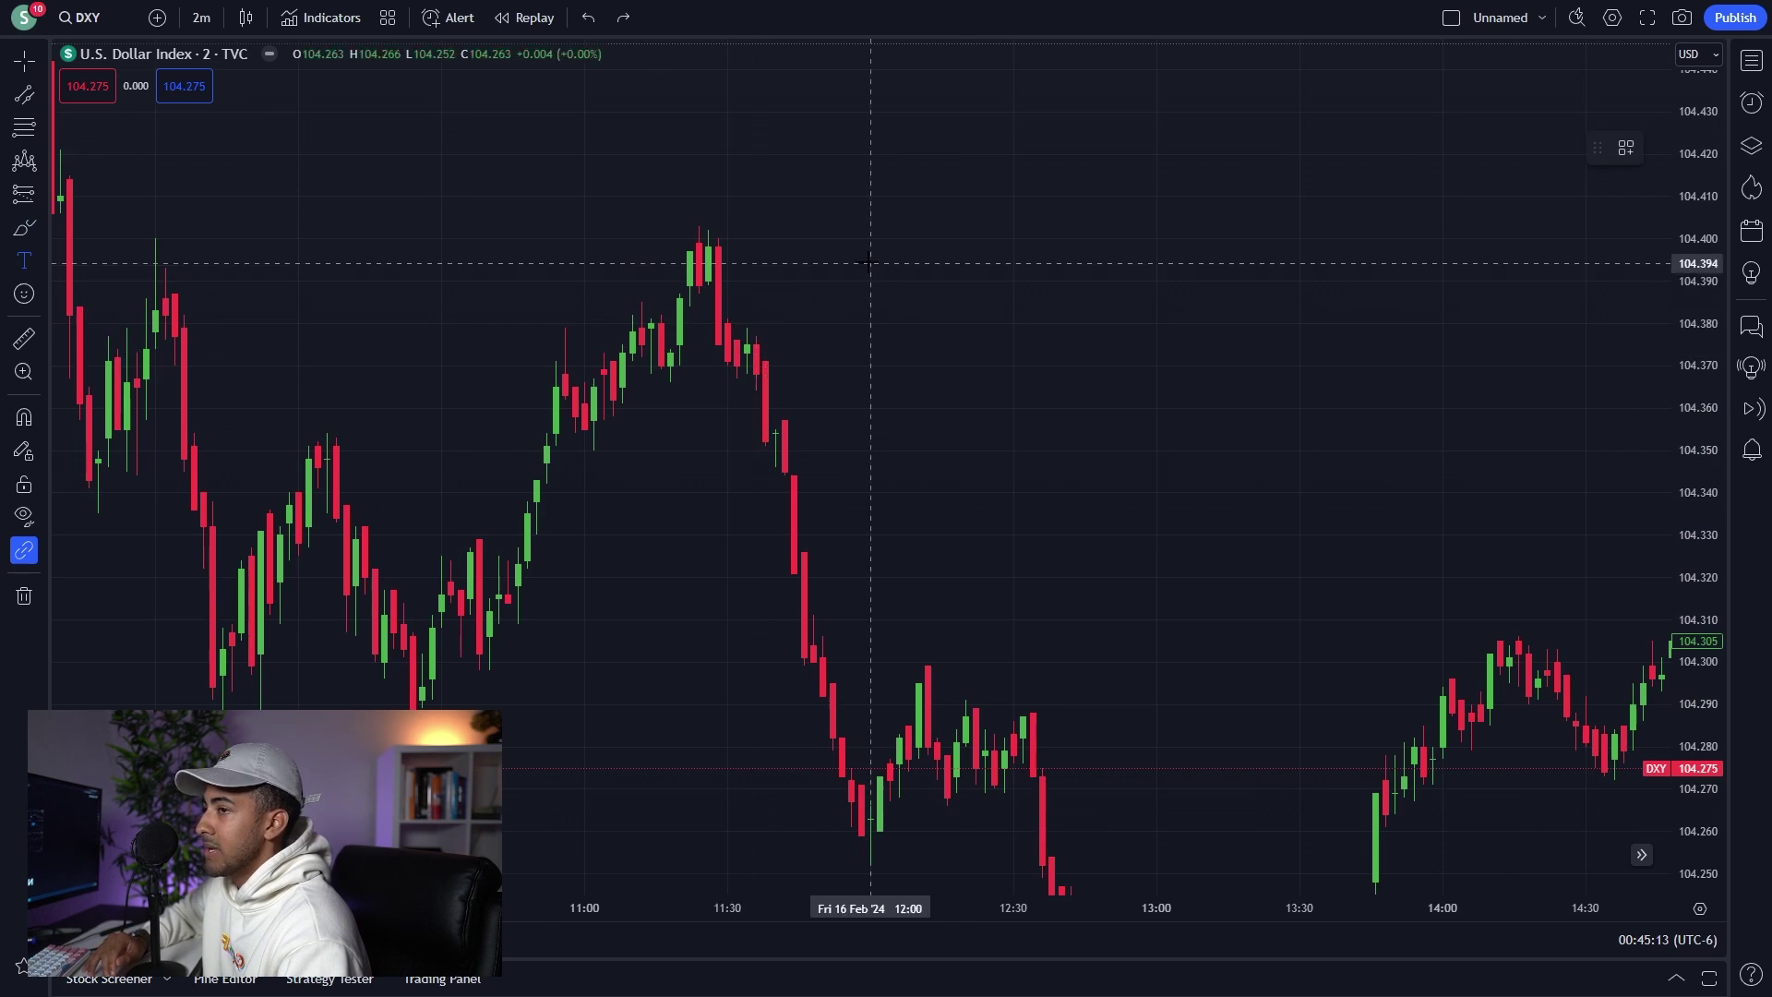
click(873, 274)
text(AHISHDIAH)
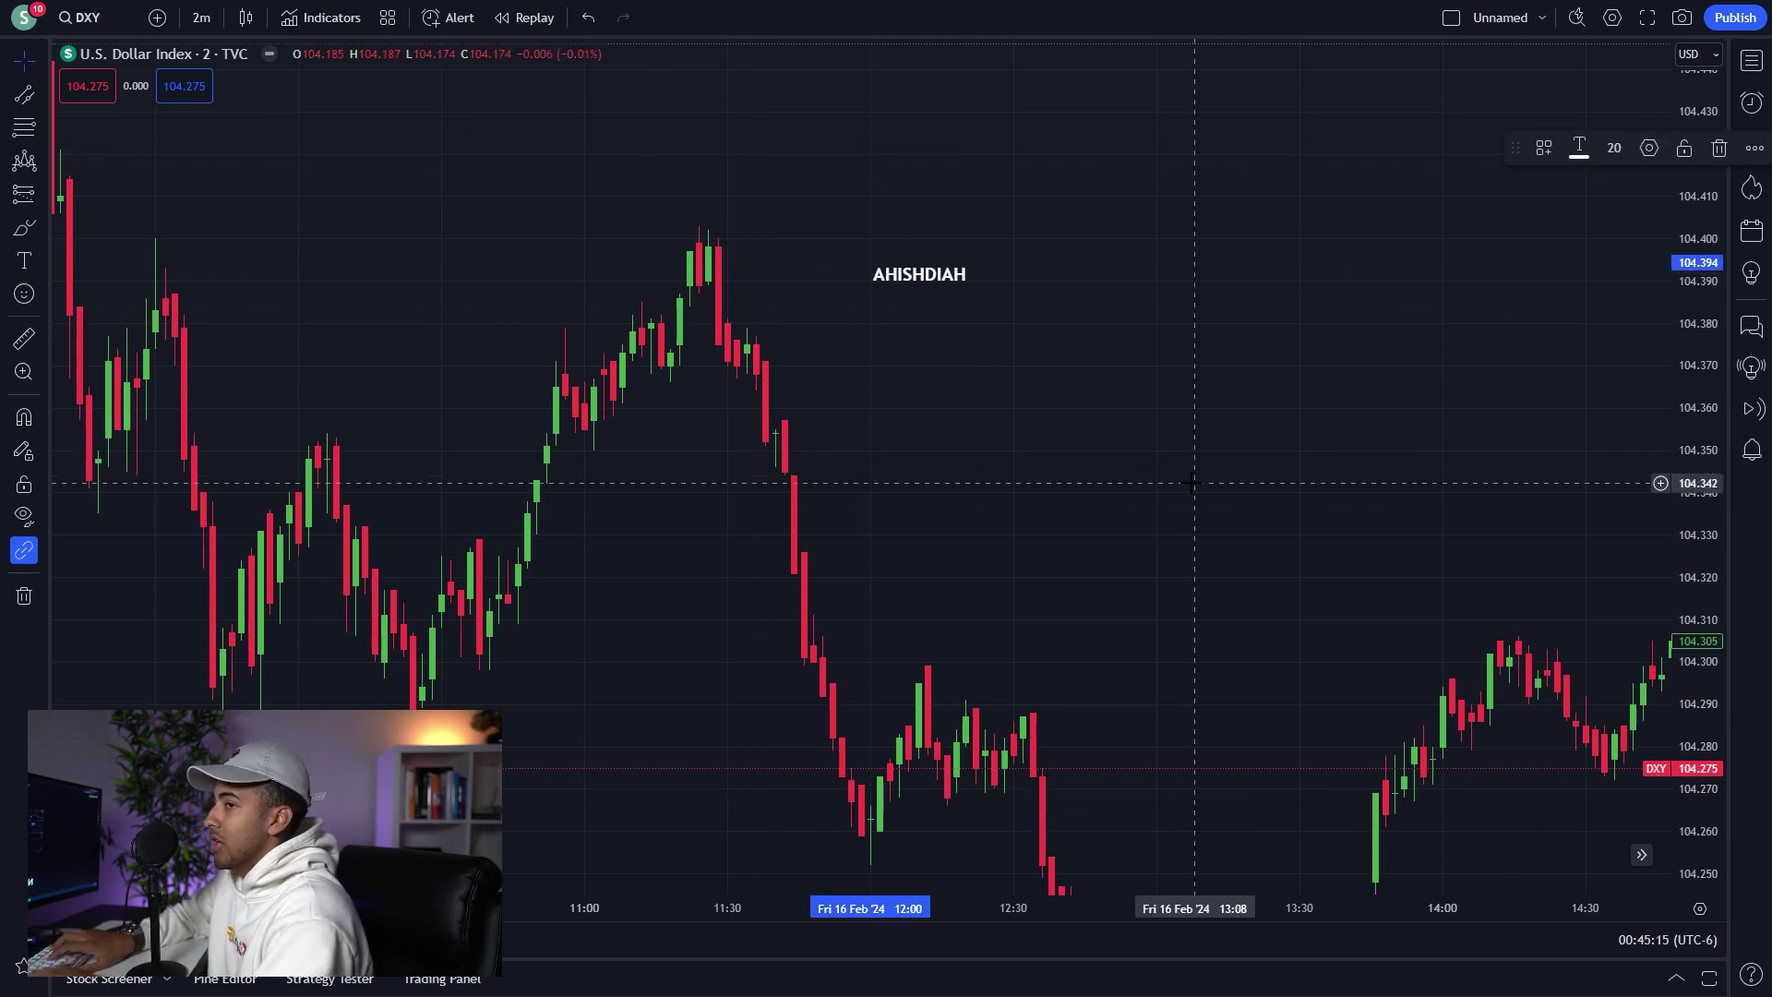
scroll(1195, 483, up, 1)
click(960, 319)
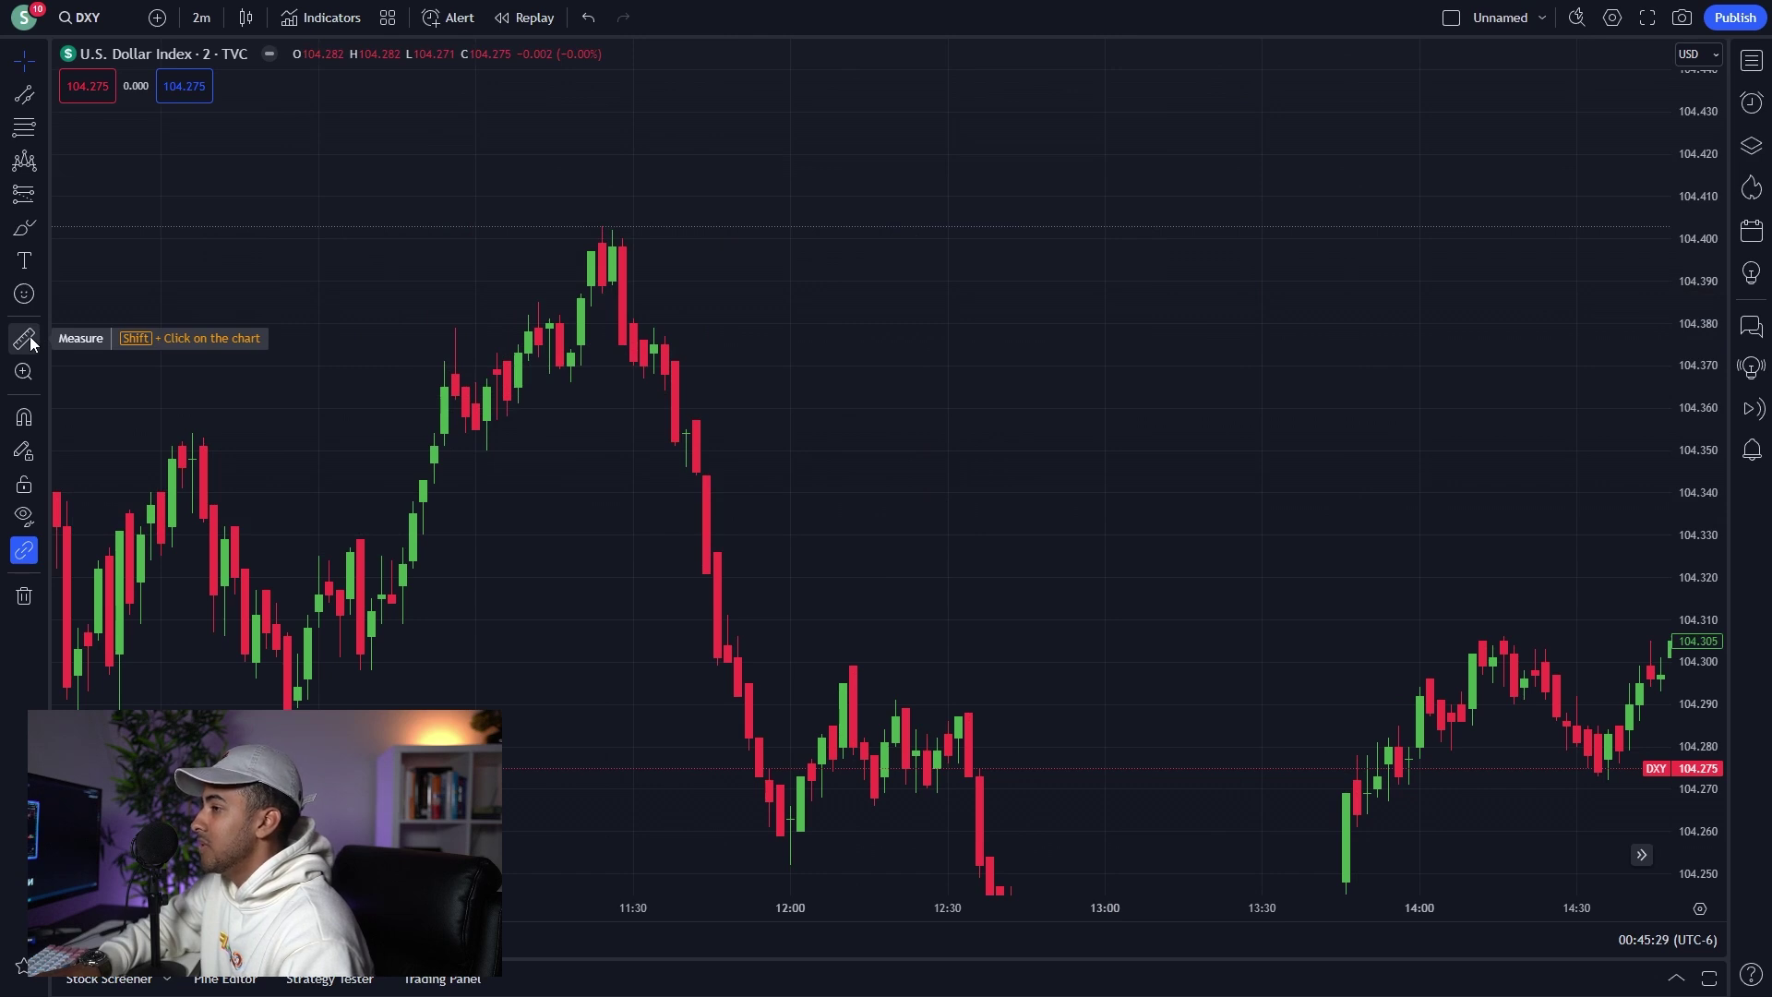
Measure the price and time range from 11:24 at 104.325 to 12:38 at 104.392, and clear the measurement.
click(24, 339)
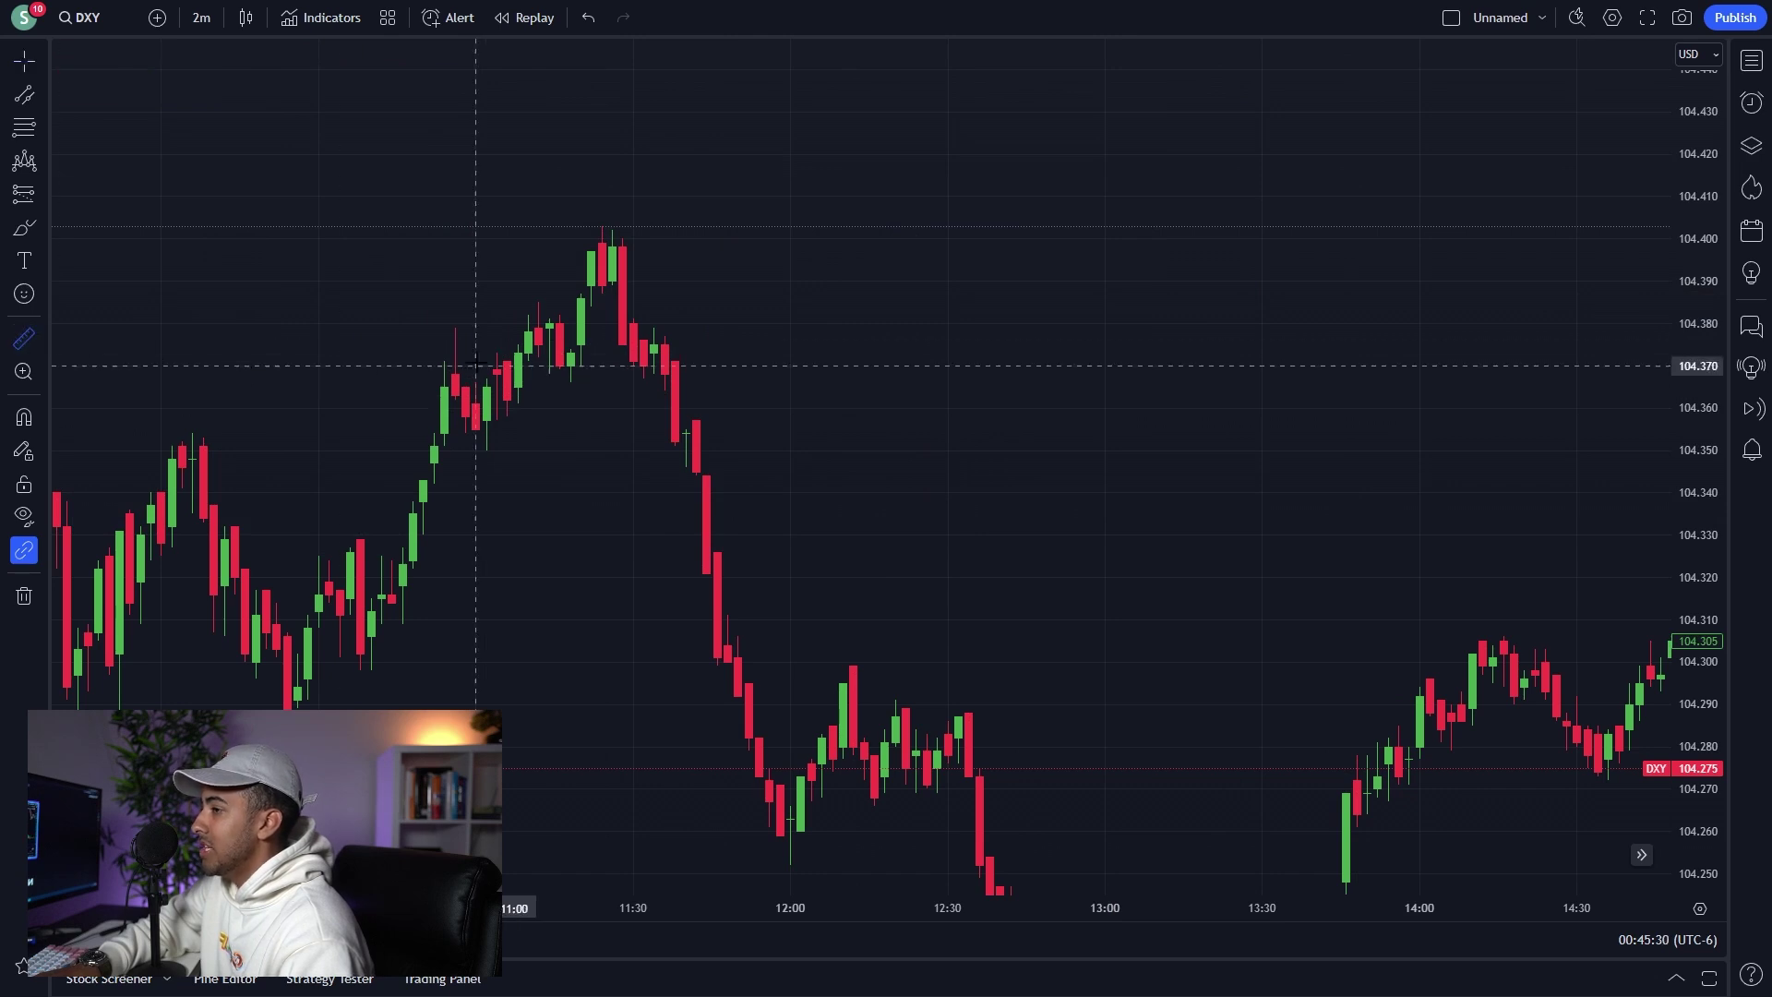
click(602, 557)
click(990, 273)
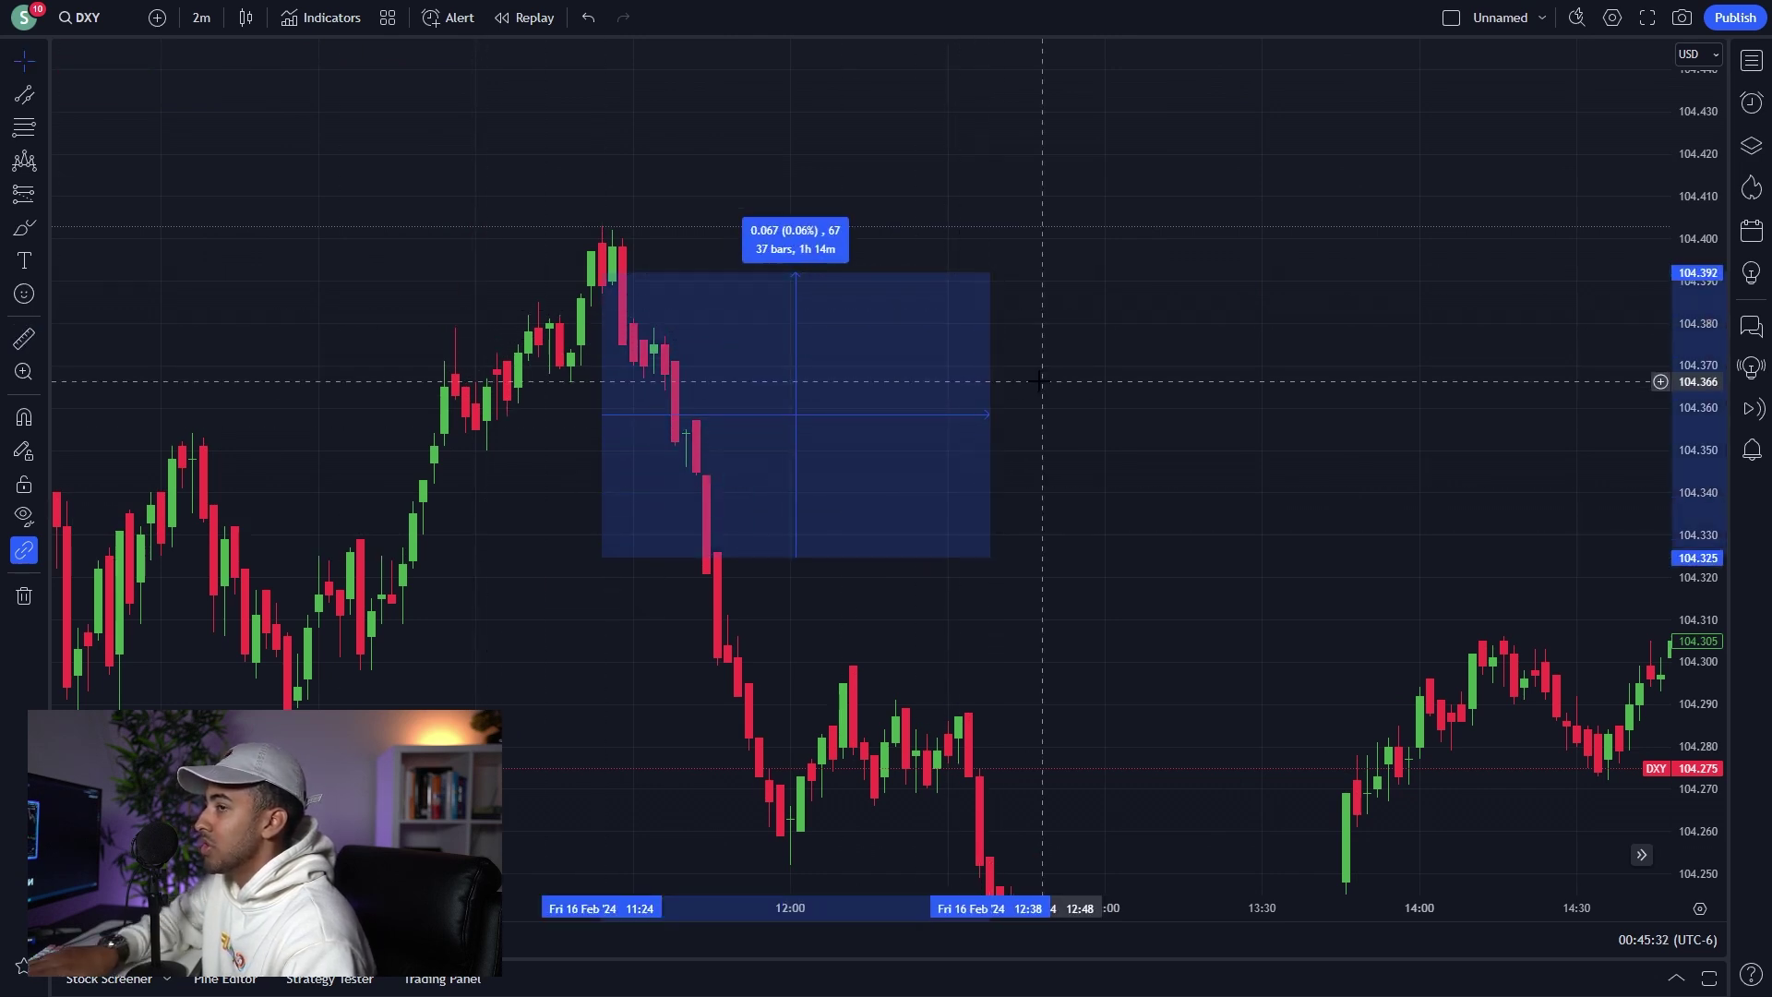
click(1033, 379)
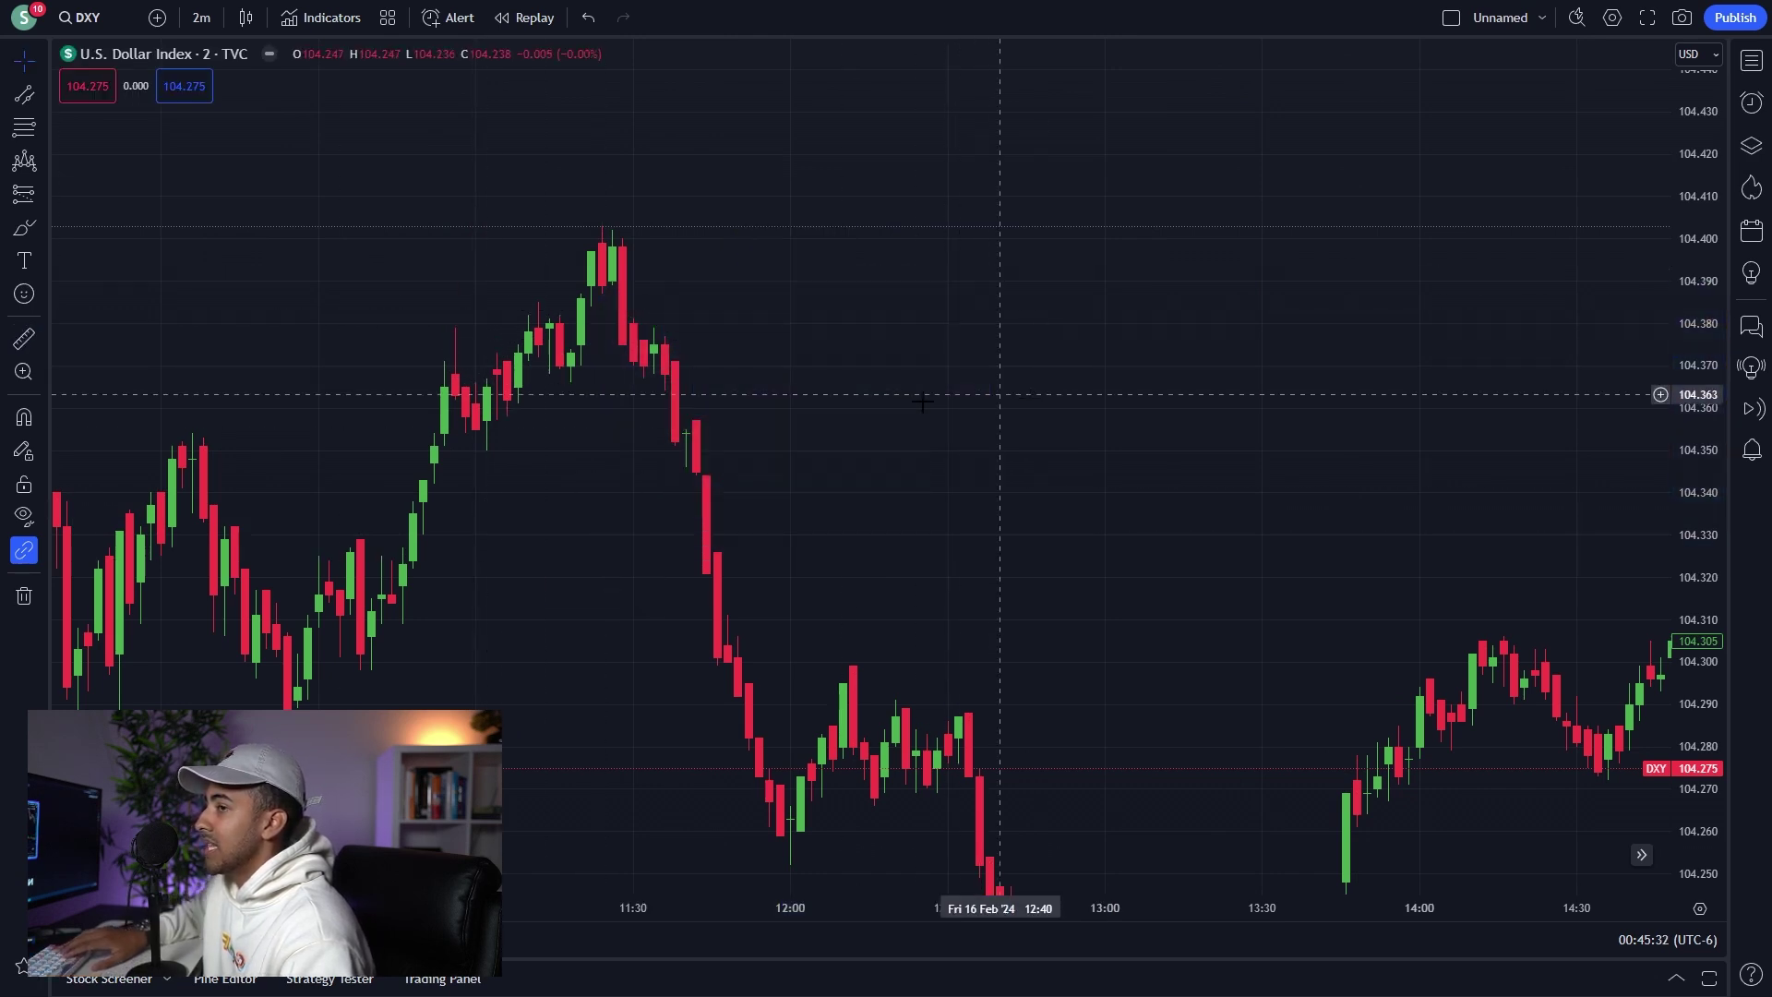
Zoom in on a small area near 11:00, and rescale the chart to show the day's full price swing.
click(24, 371)
drag(507, 447, 492, 452)
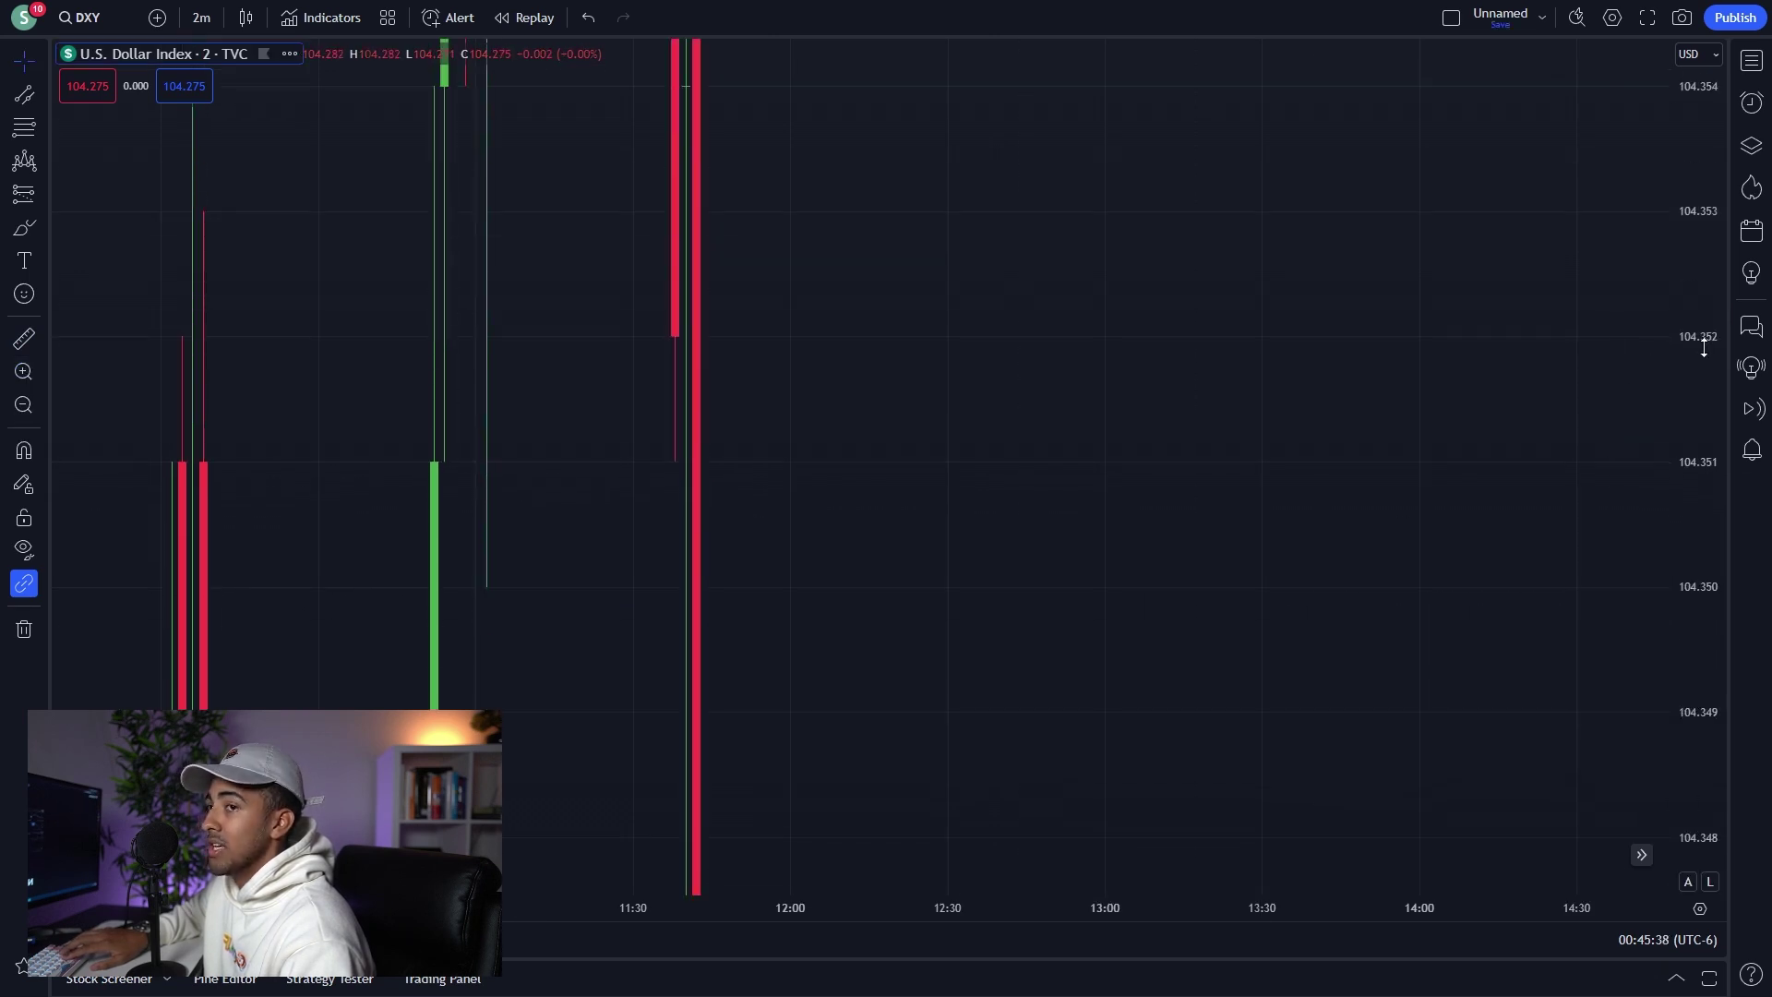
scroll(890, 384, down, 10)
scroll(926, 393, up, 2)
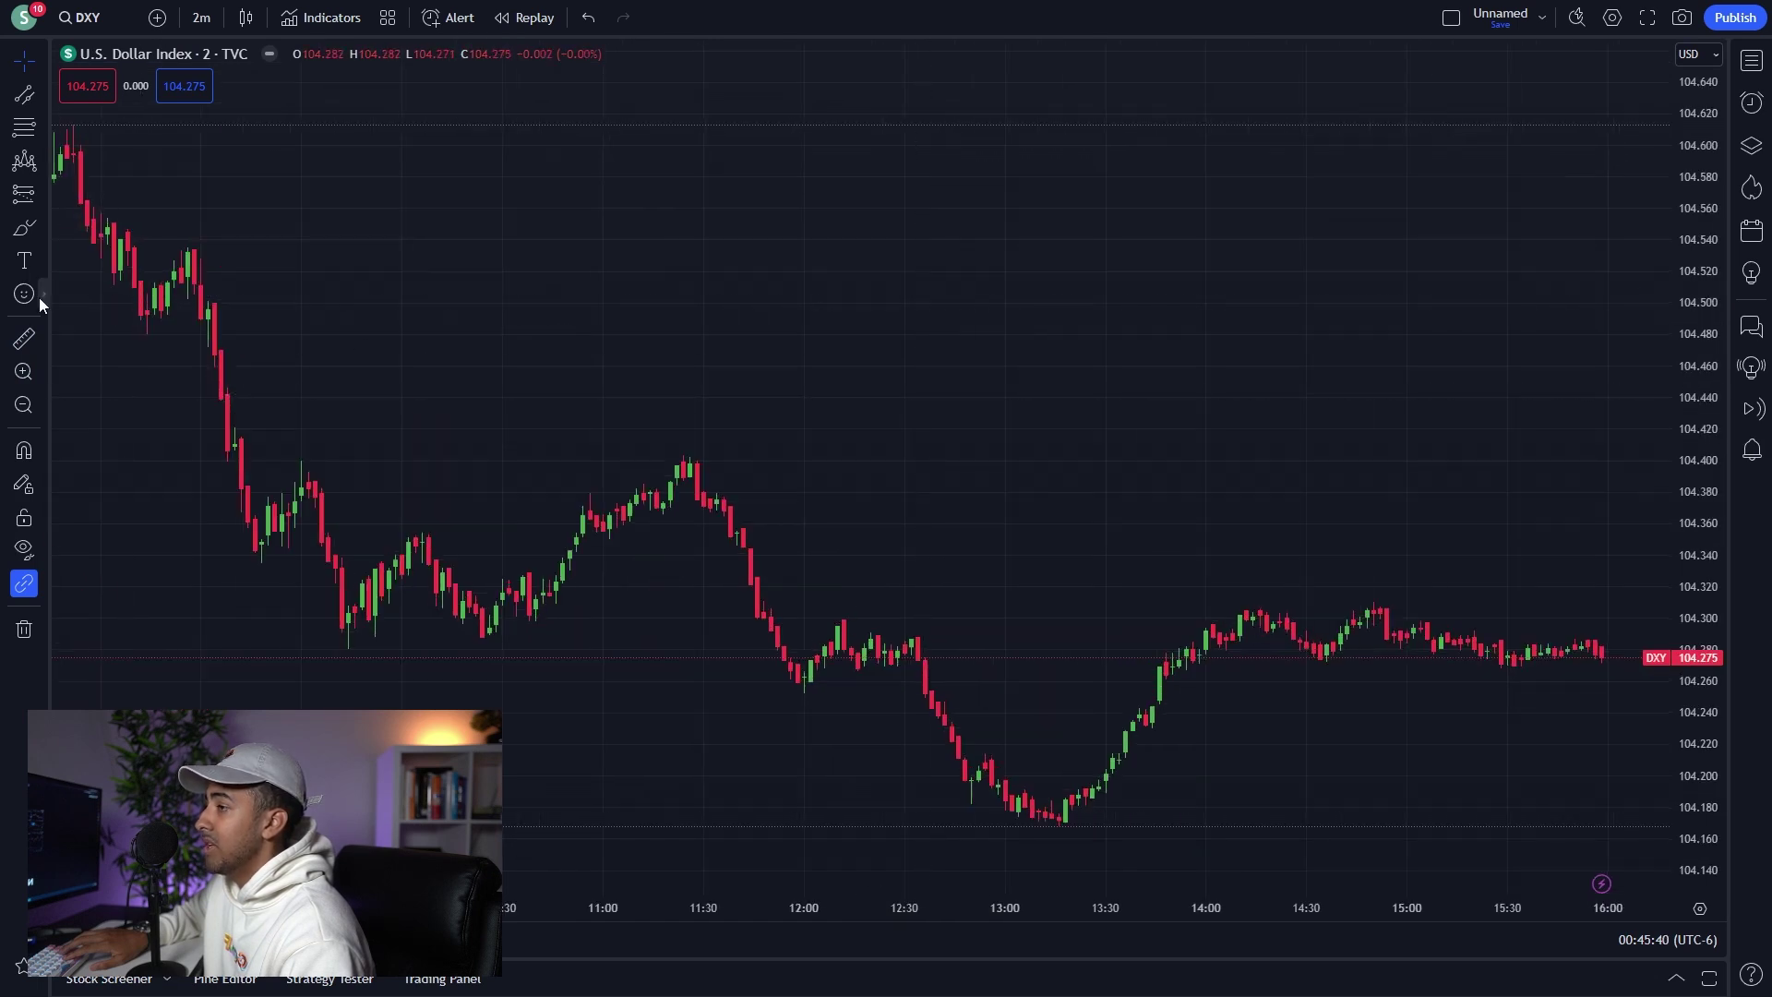
Turn on Weak Magnet and draw a trend line from the peak at about 104.61 down to about 104.32 near 10:46.
click(26, 458)
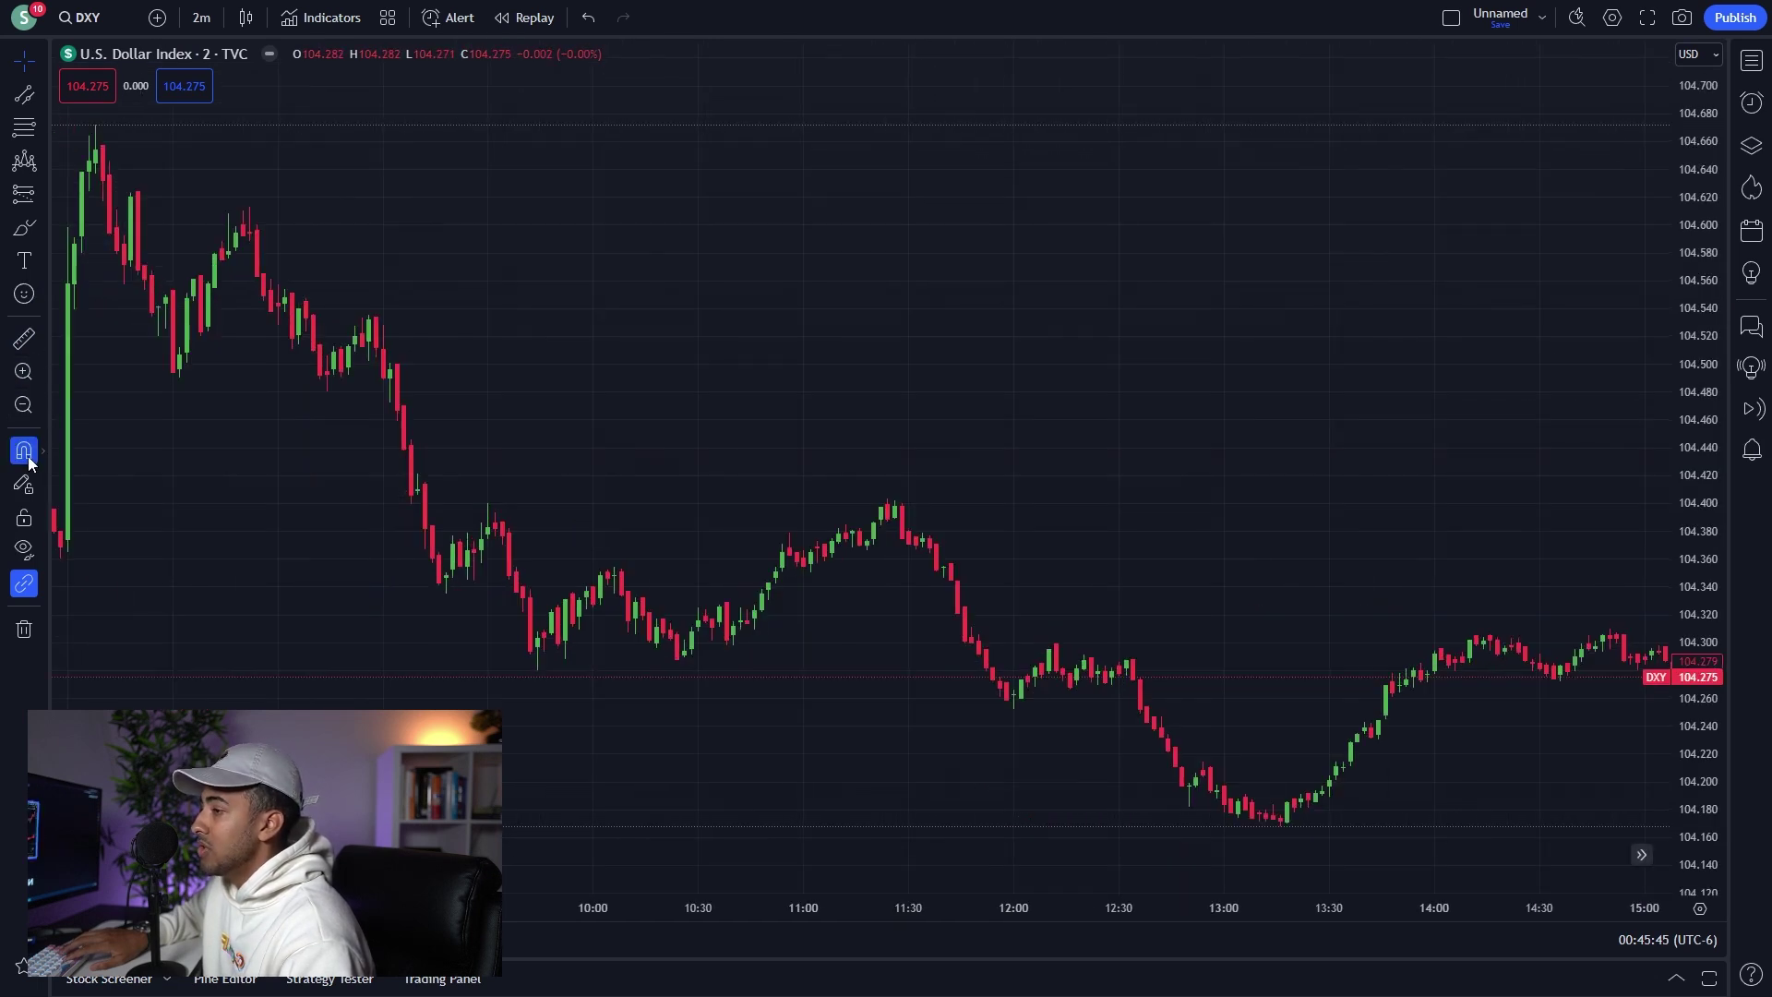
click(46, 459)
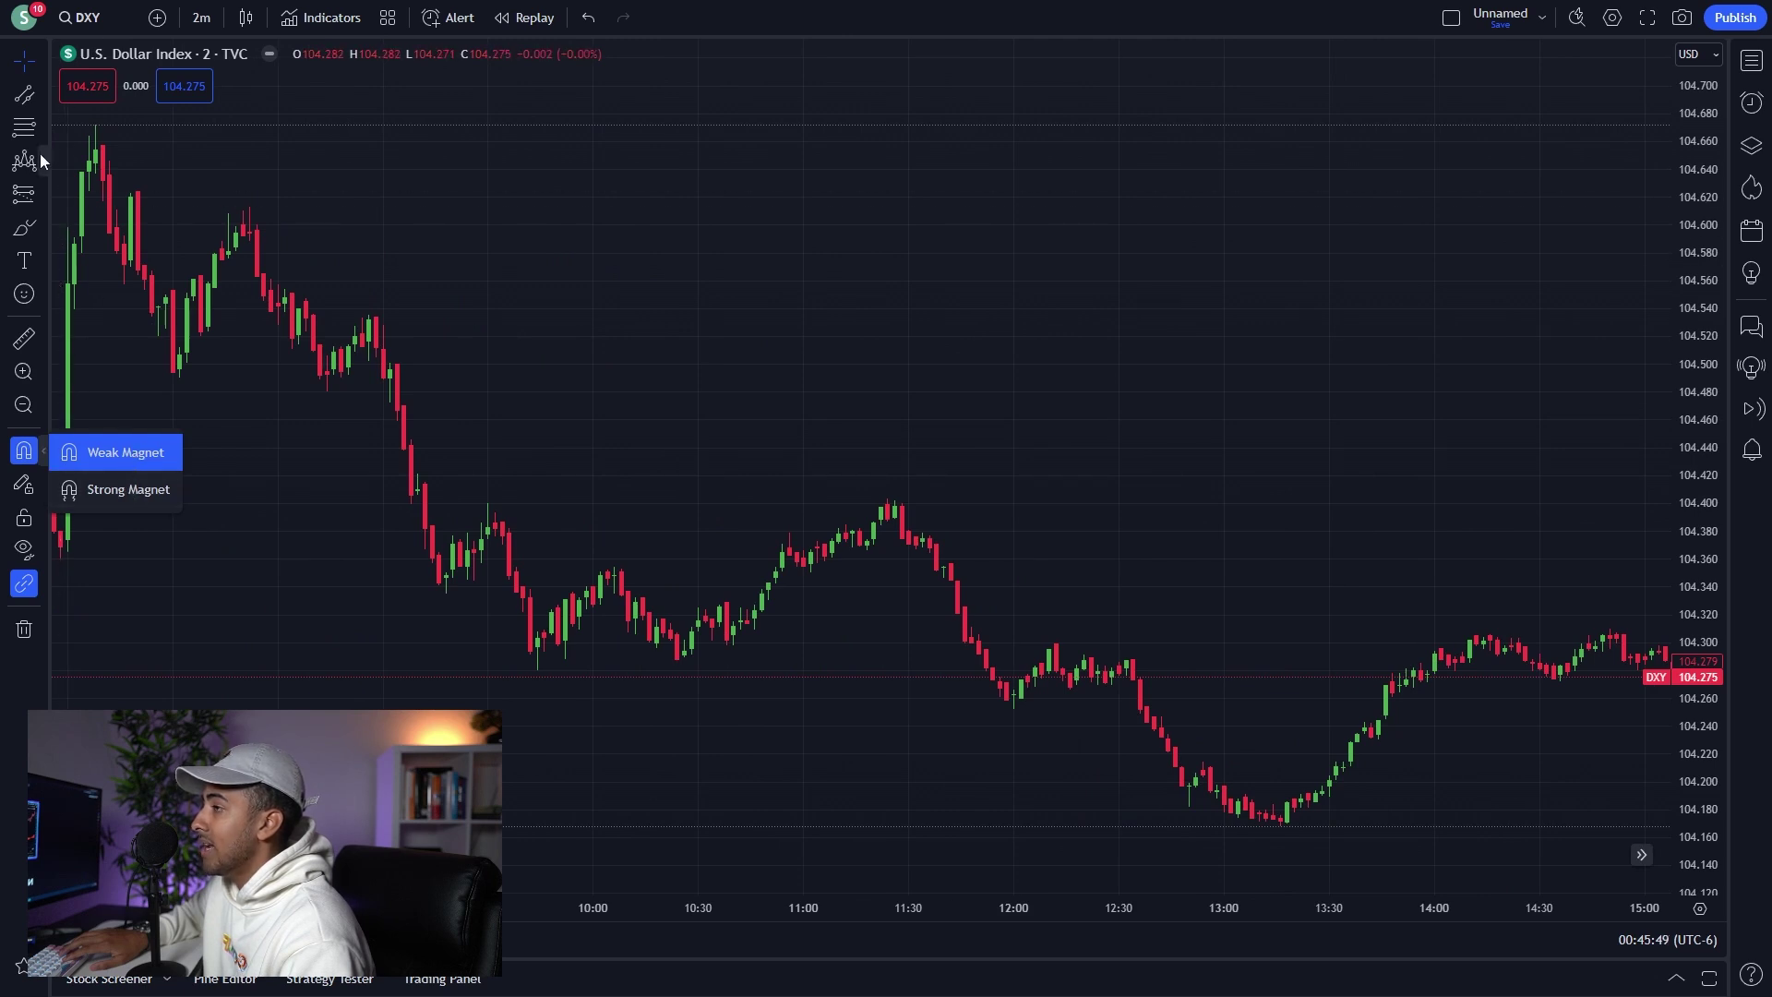
click(46, 238)
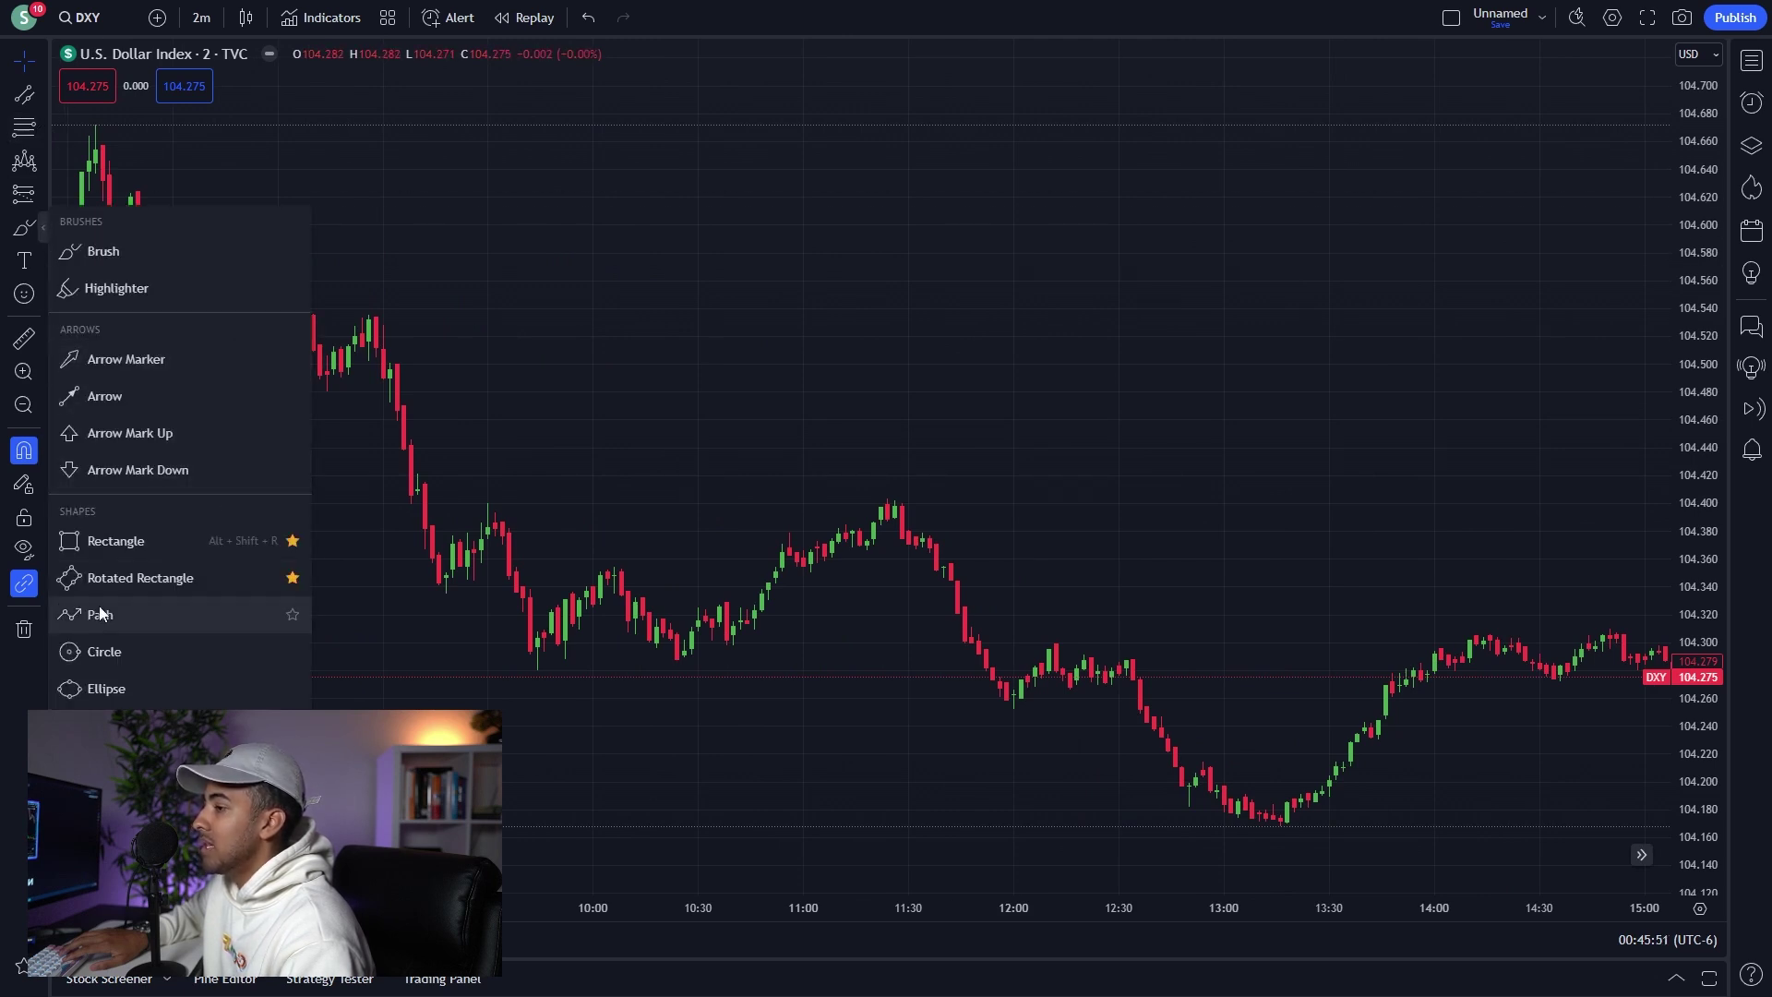
click(37, 135)
click(42, 100)
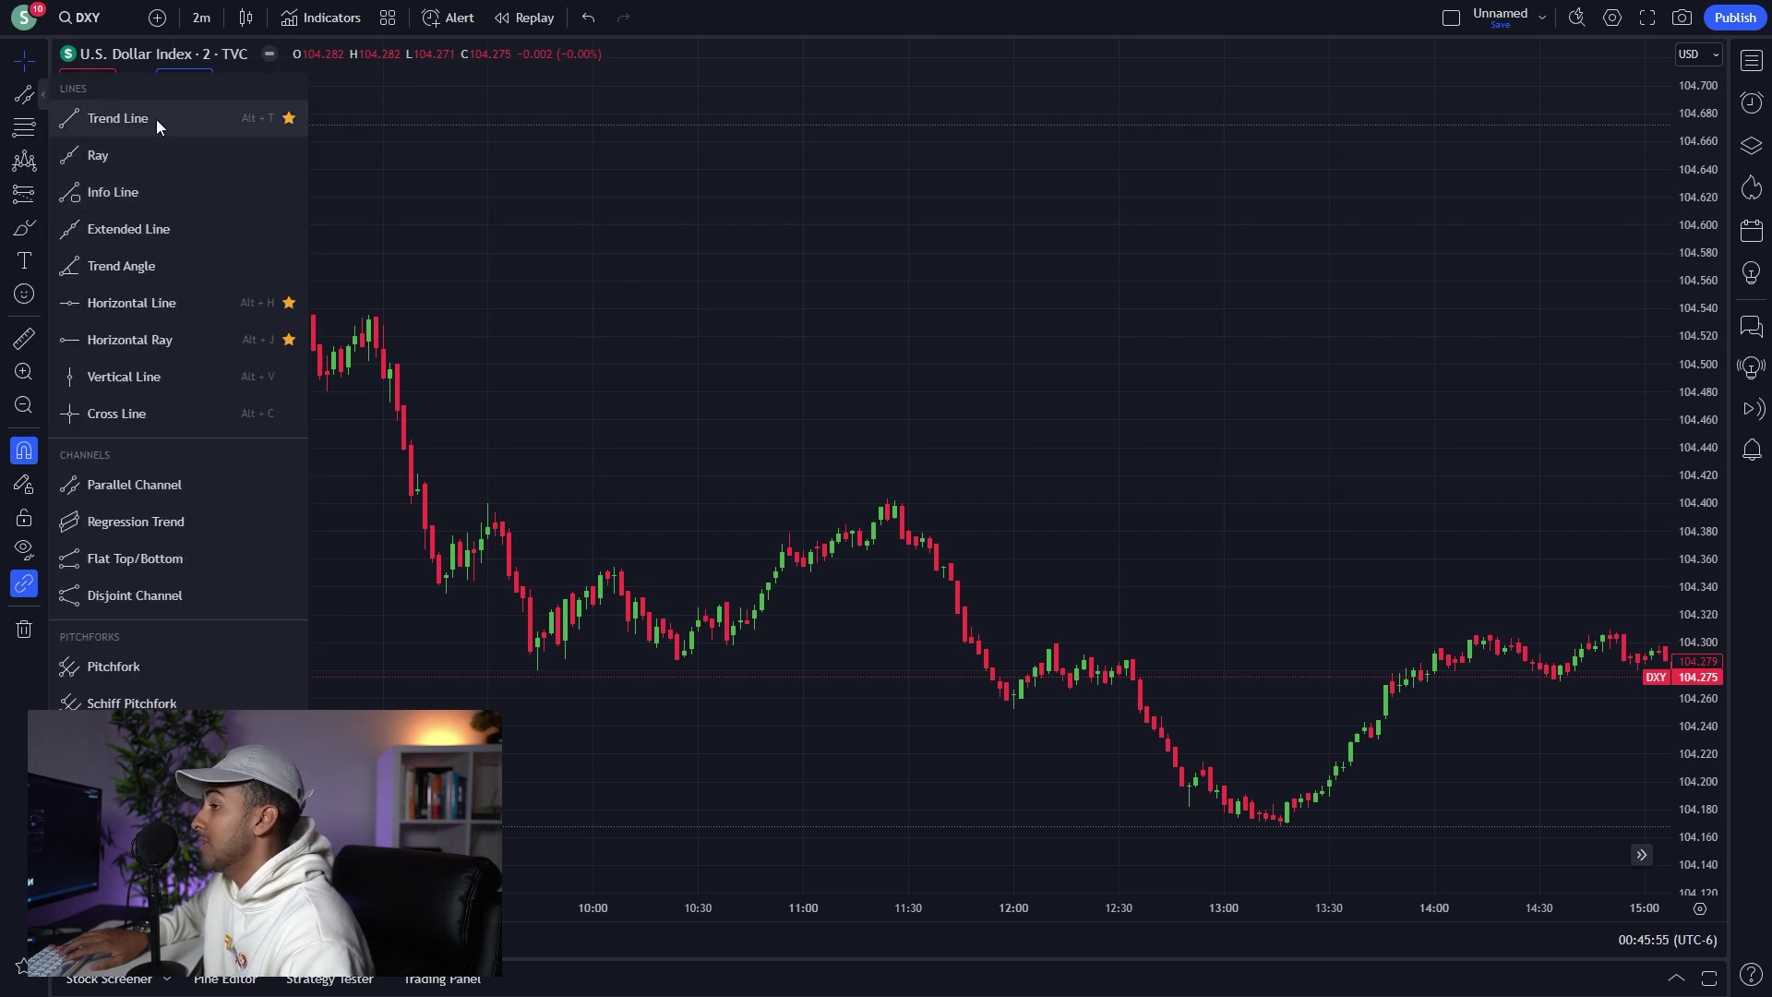
click(117, 118)
mouse_move(242, 211)
mouse_down()
mouse_move(696, 554)
mouse_move(678, 643)
mouse_move(765, 567)
mouse_move(754, 616)
mouse_up()
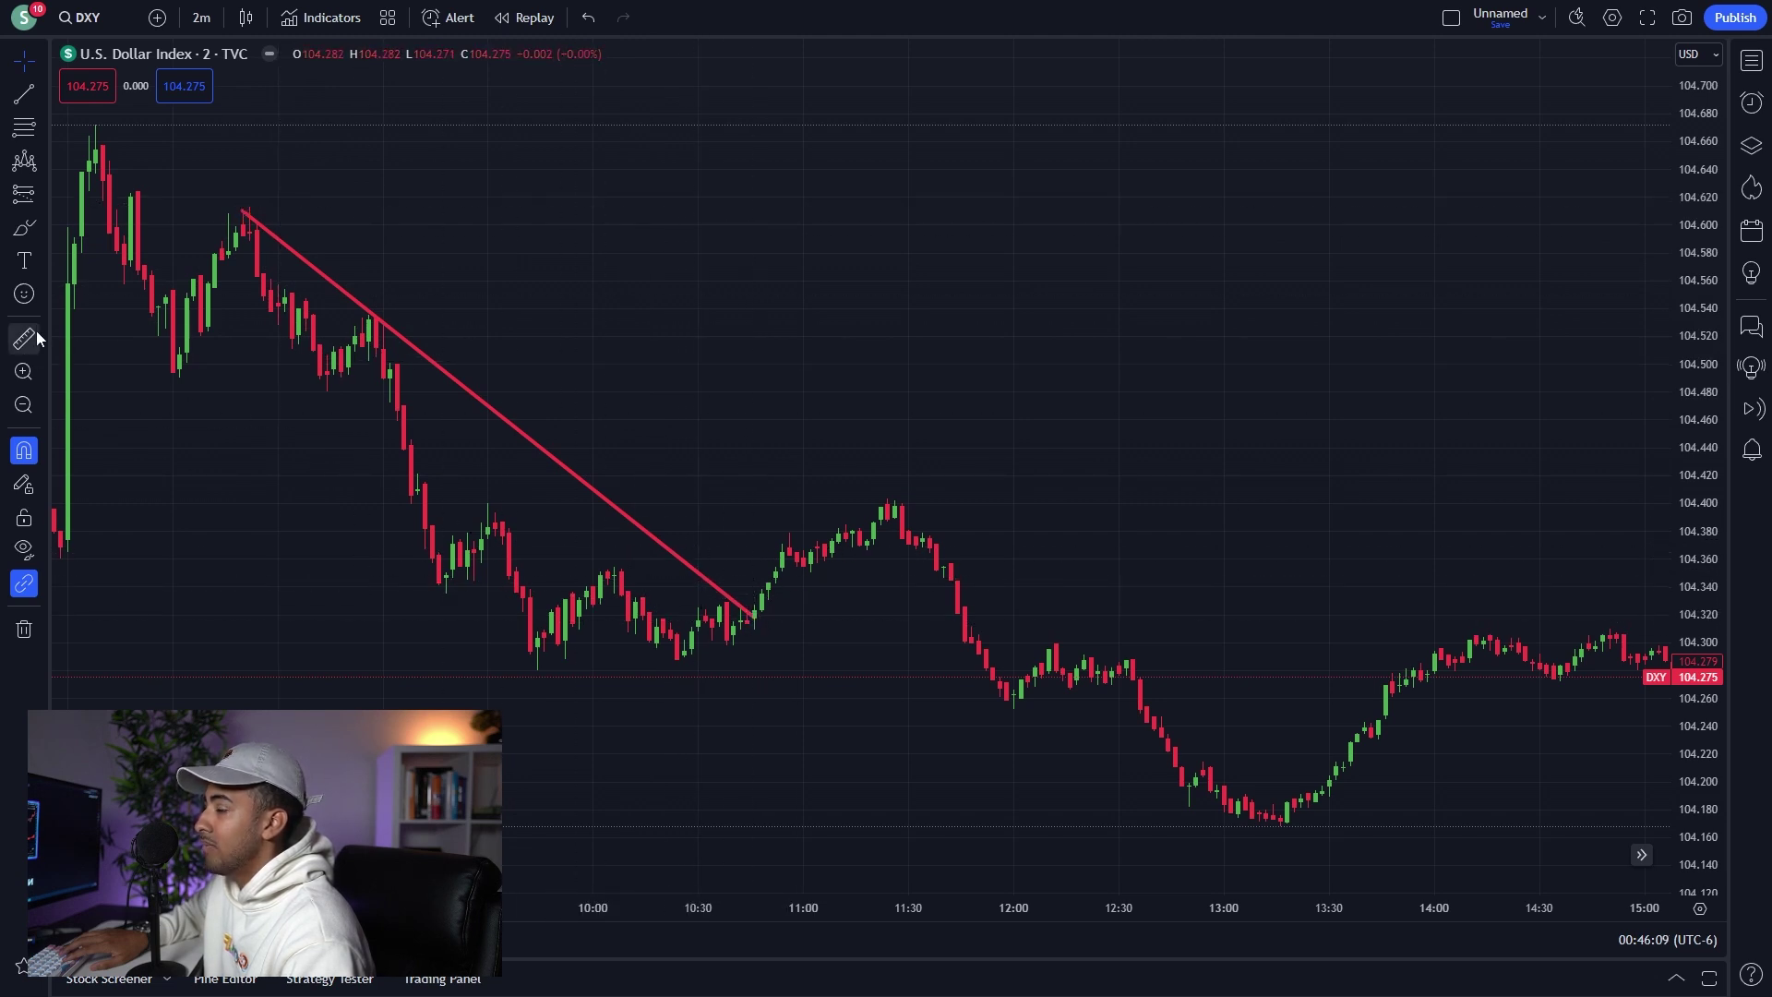
Draw a horizontal line at 104.671 through the chart's highest peak.
click(20, 100)
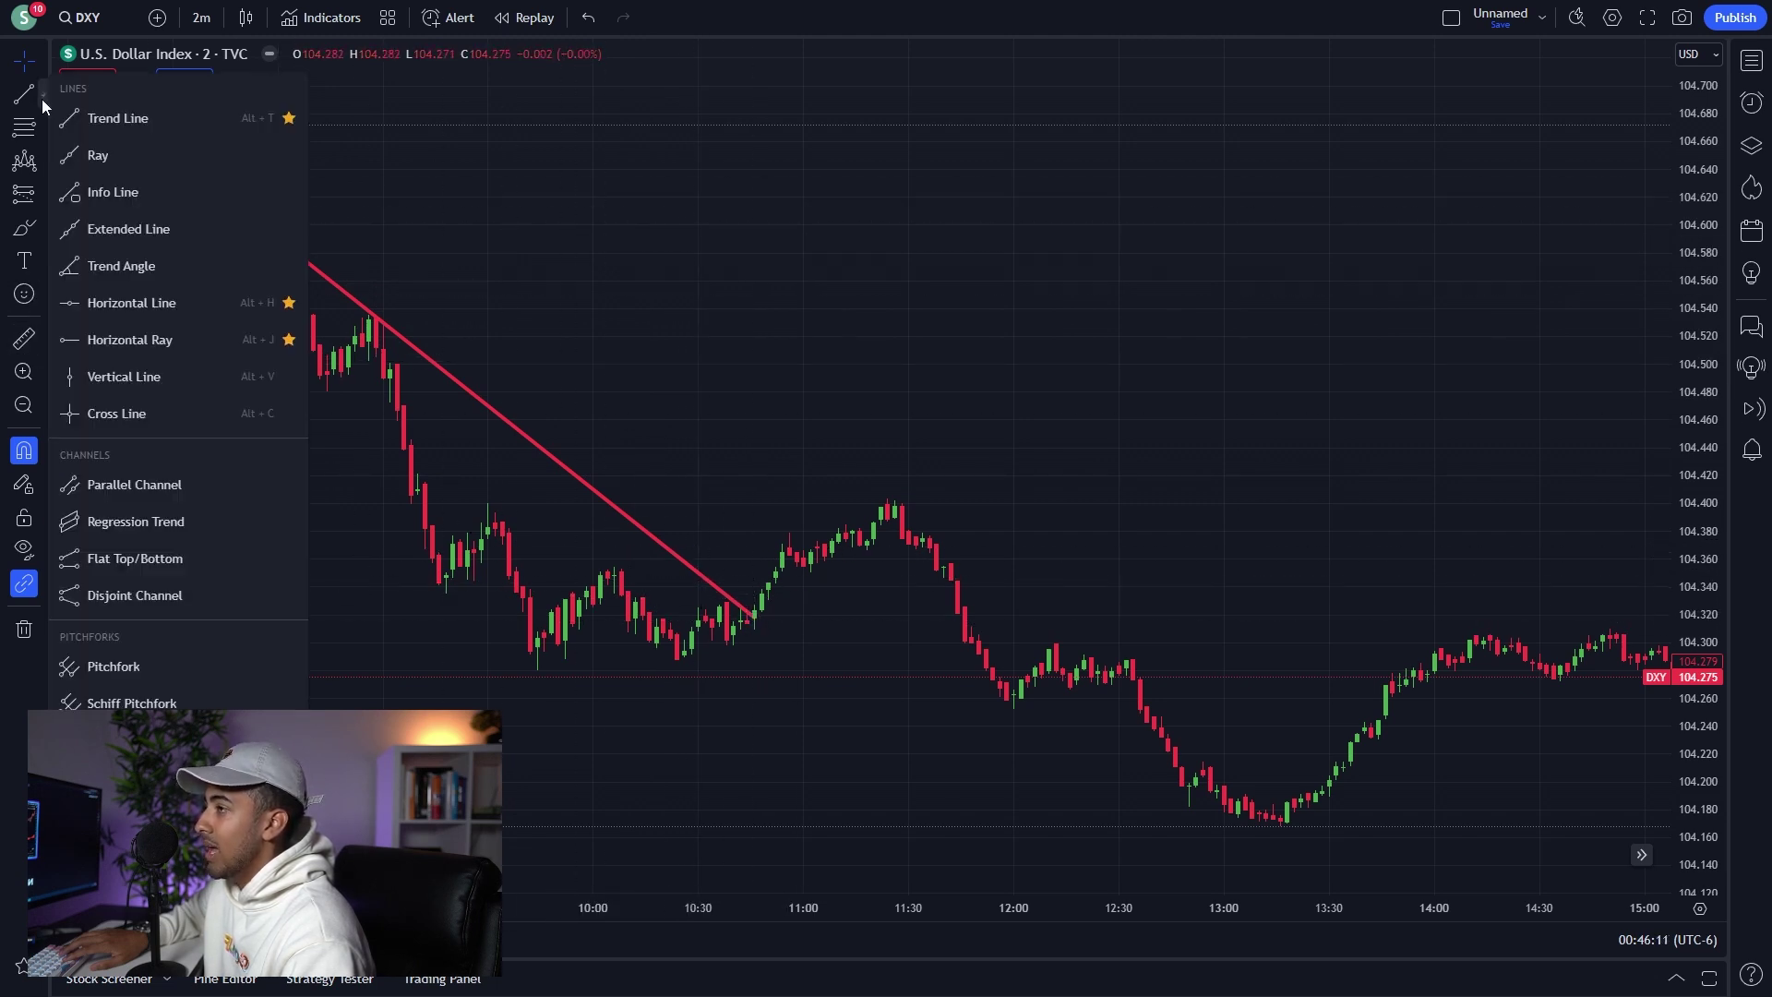
click(147, 312)
scroll(750, 582, down, 4)
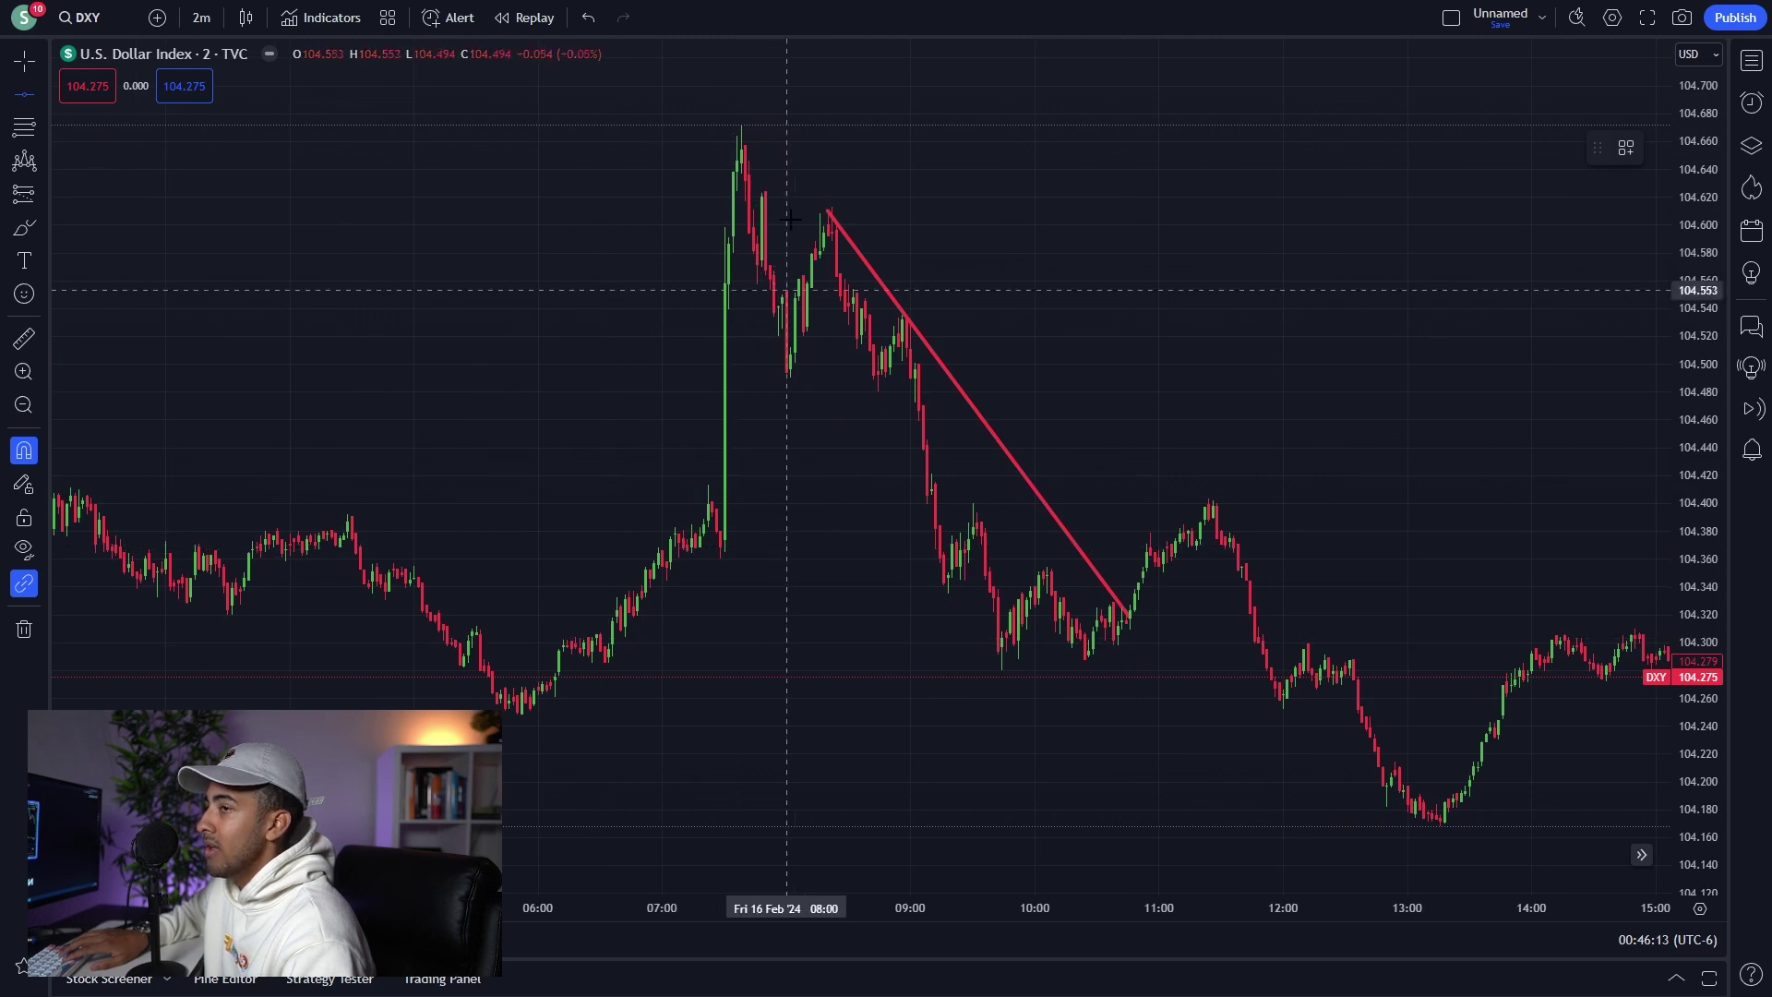
click(811, 125)
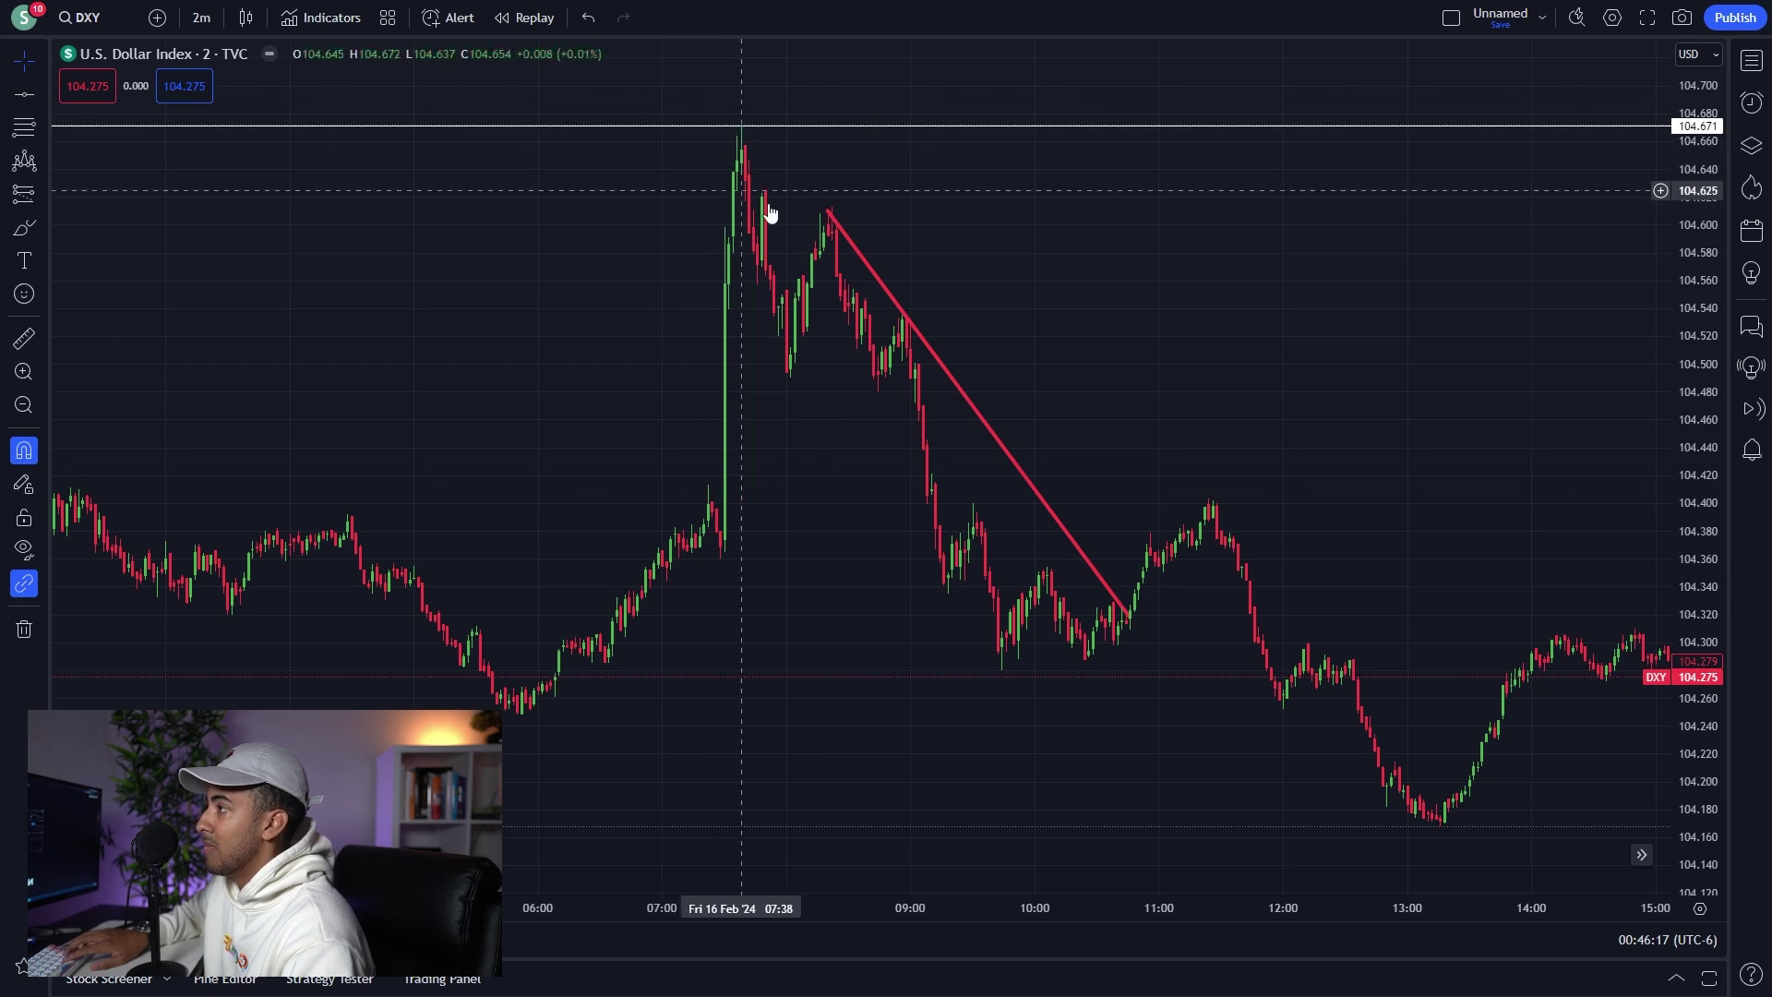
Undo the horizontal line and the trend line.
key(ctrl+z)
key(ctrl+z)
scroll(873, 341, up, 5)
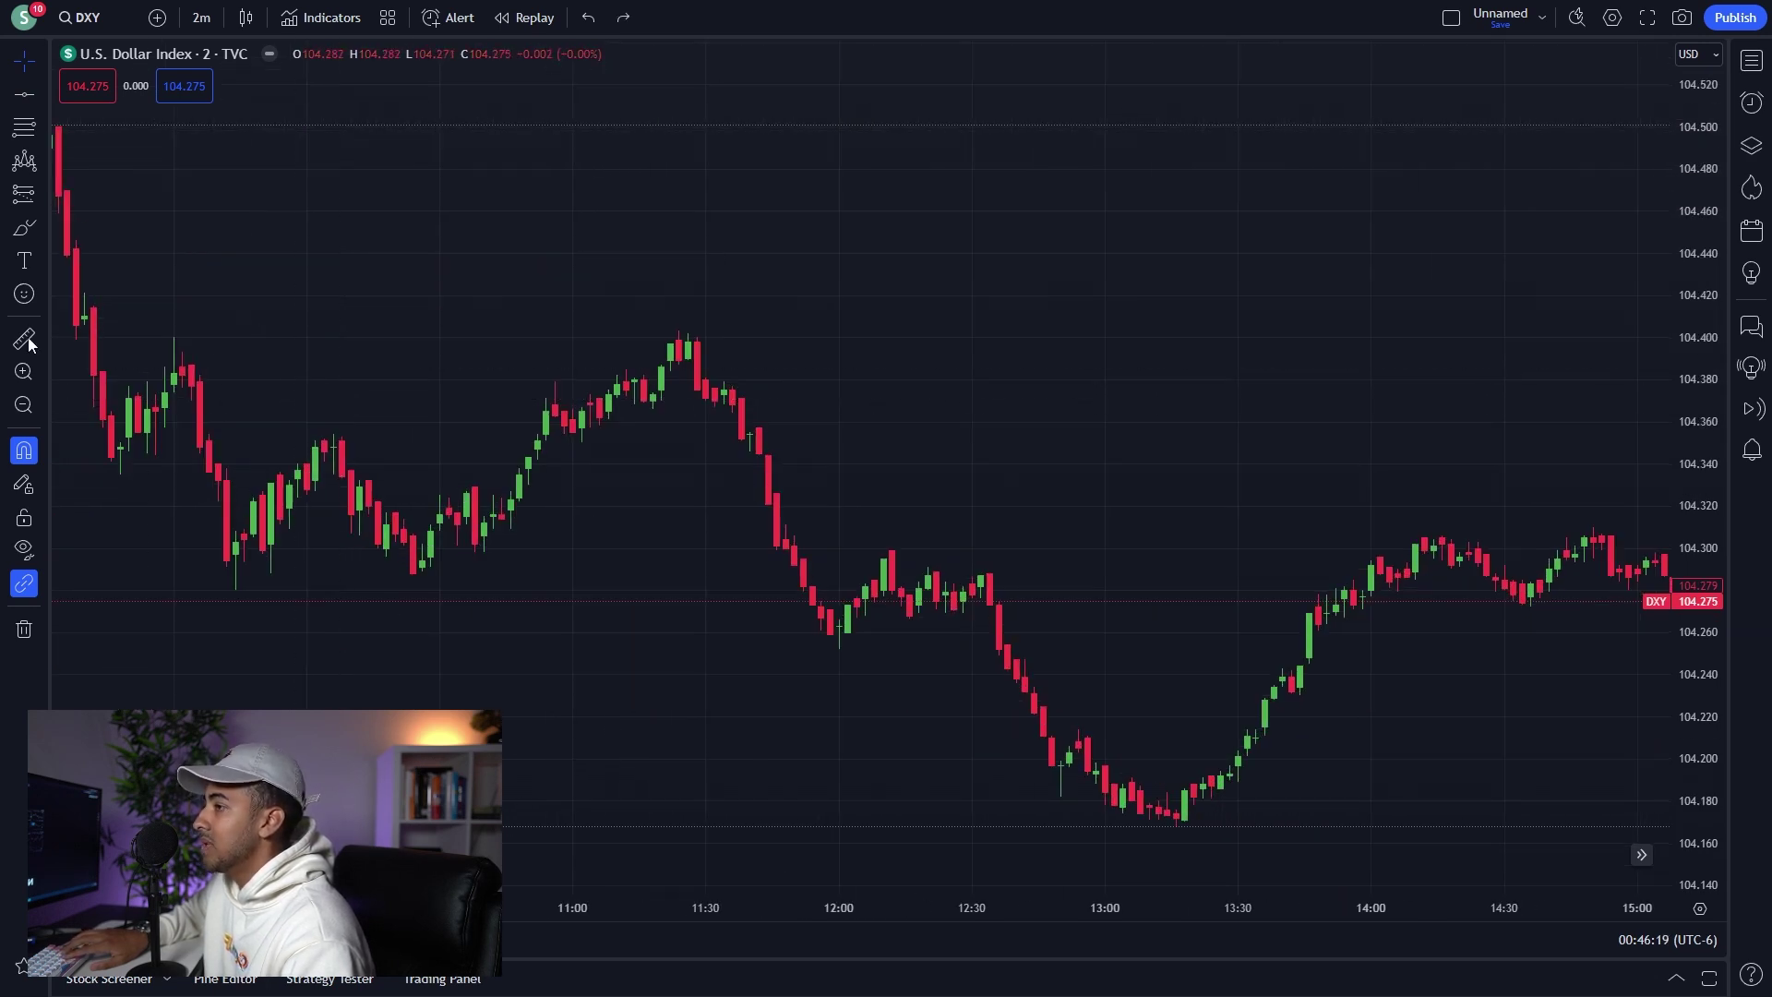
click(69, 487)
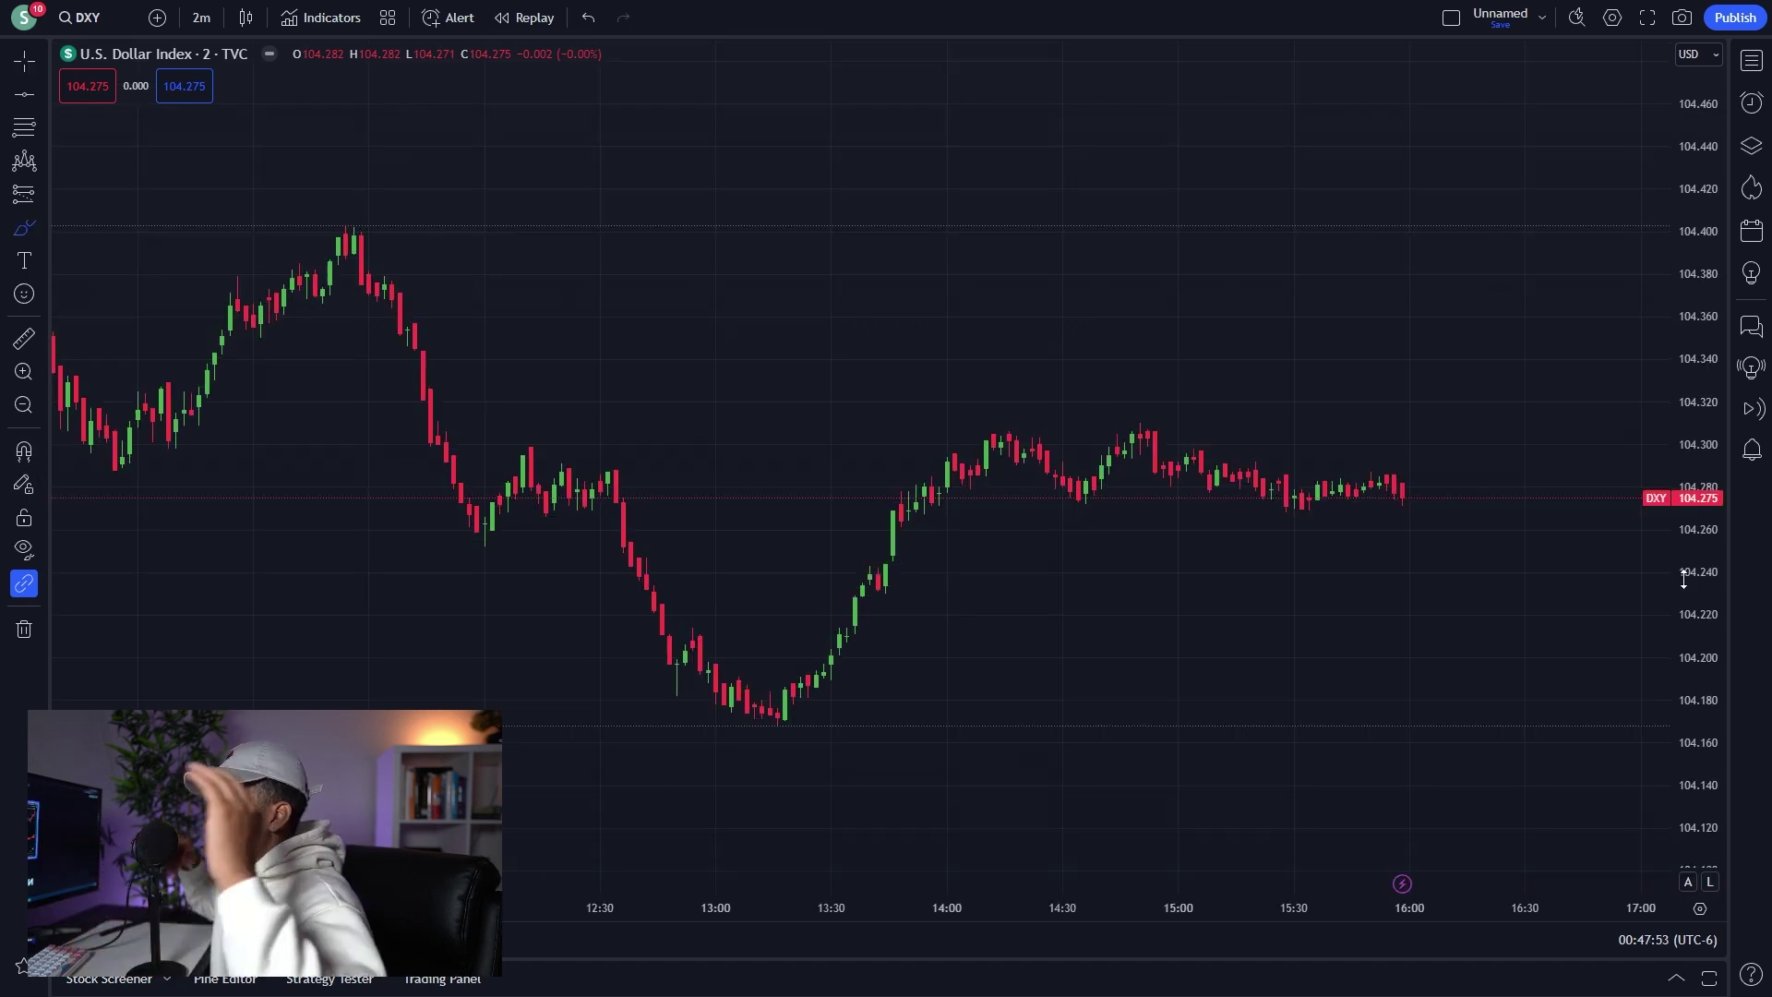
scroll(791, 395, down, 3)
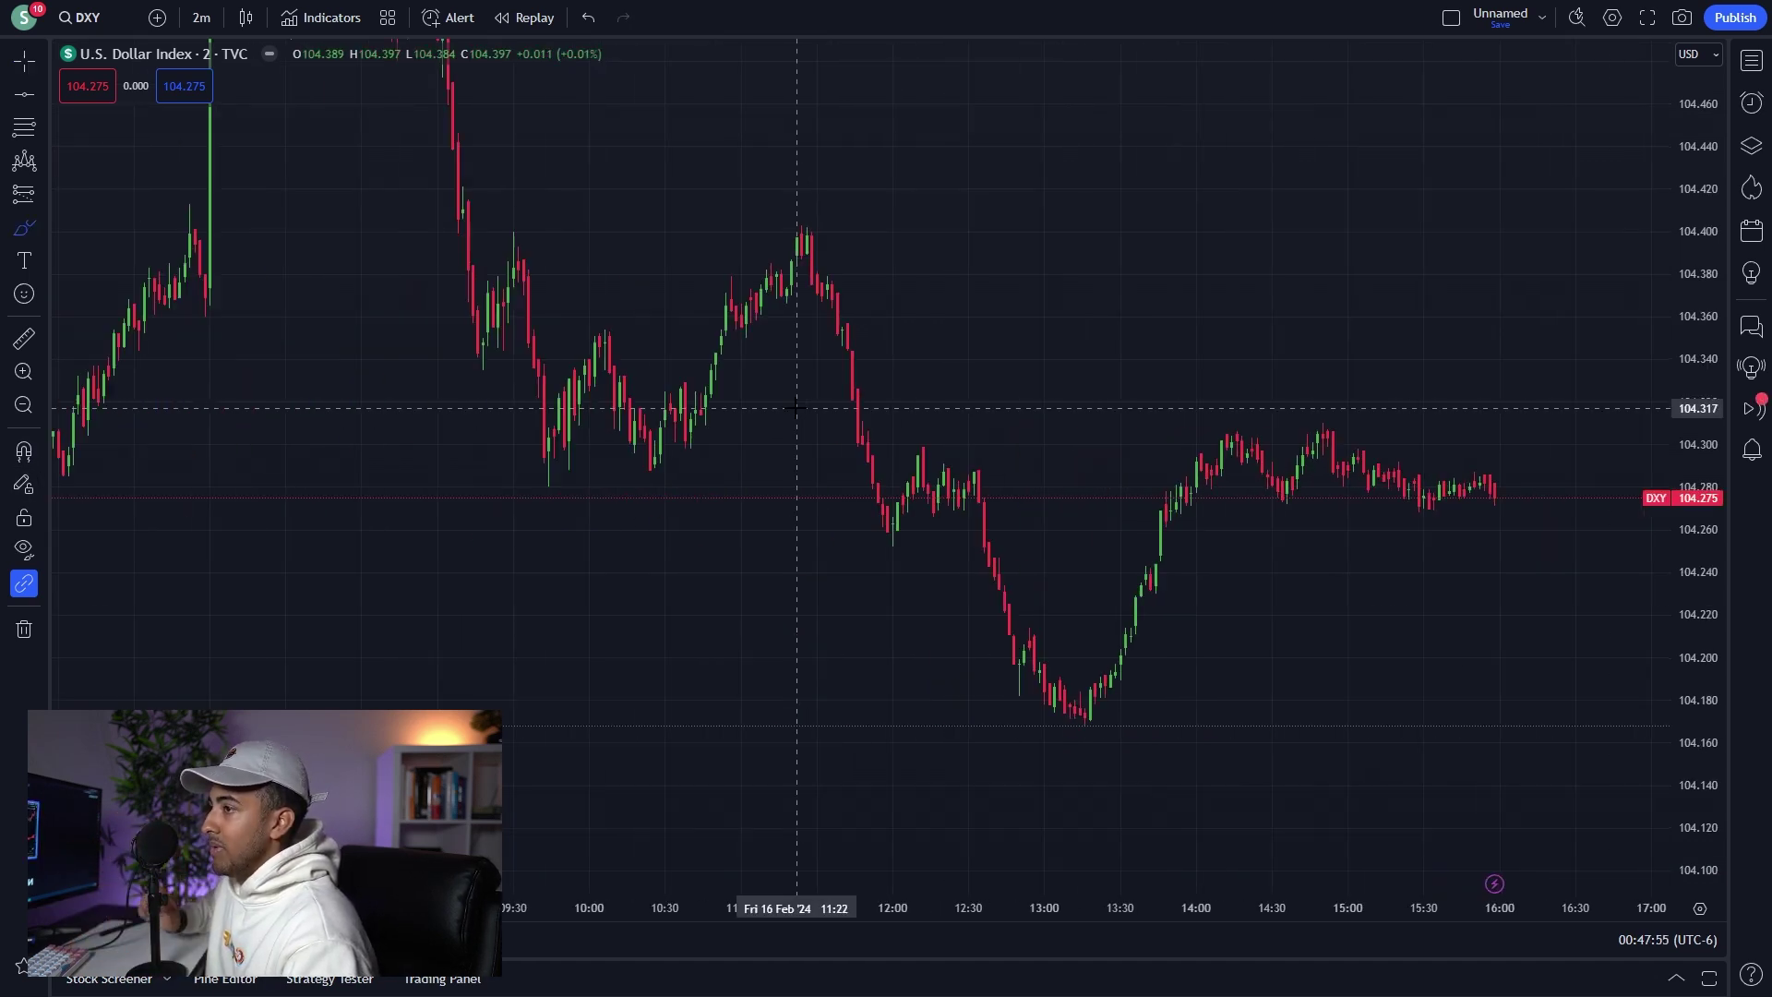
scroll(830, 475, up, 3)
scroll(625, 688, down, 1)
View the chart in the 6-month, 1-day and 1-month range presets, and check the interval used.
click(178, 939)
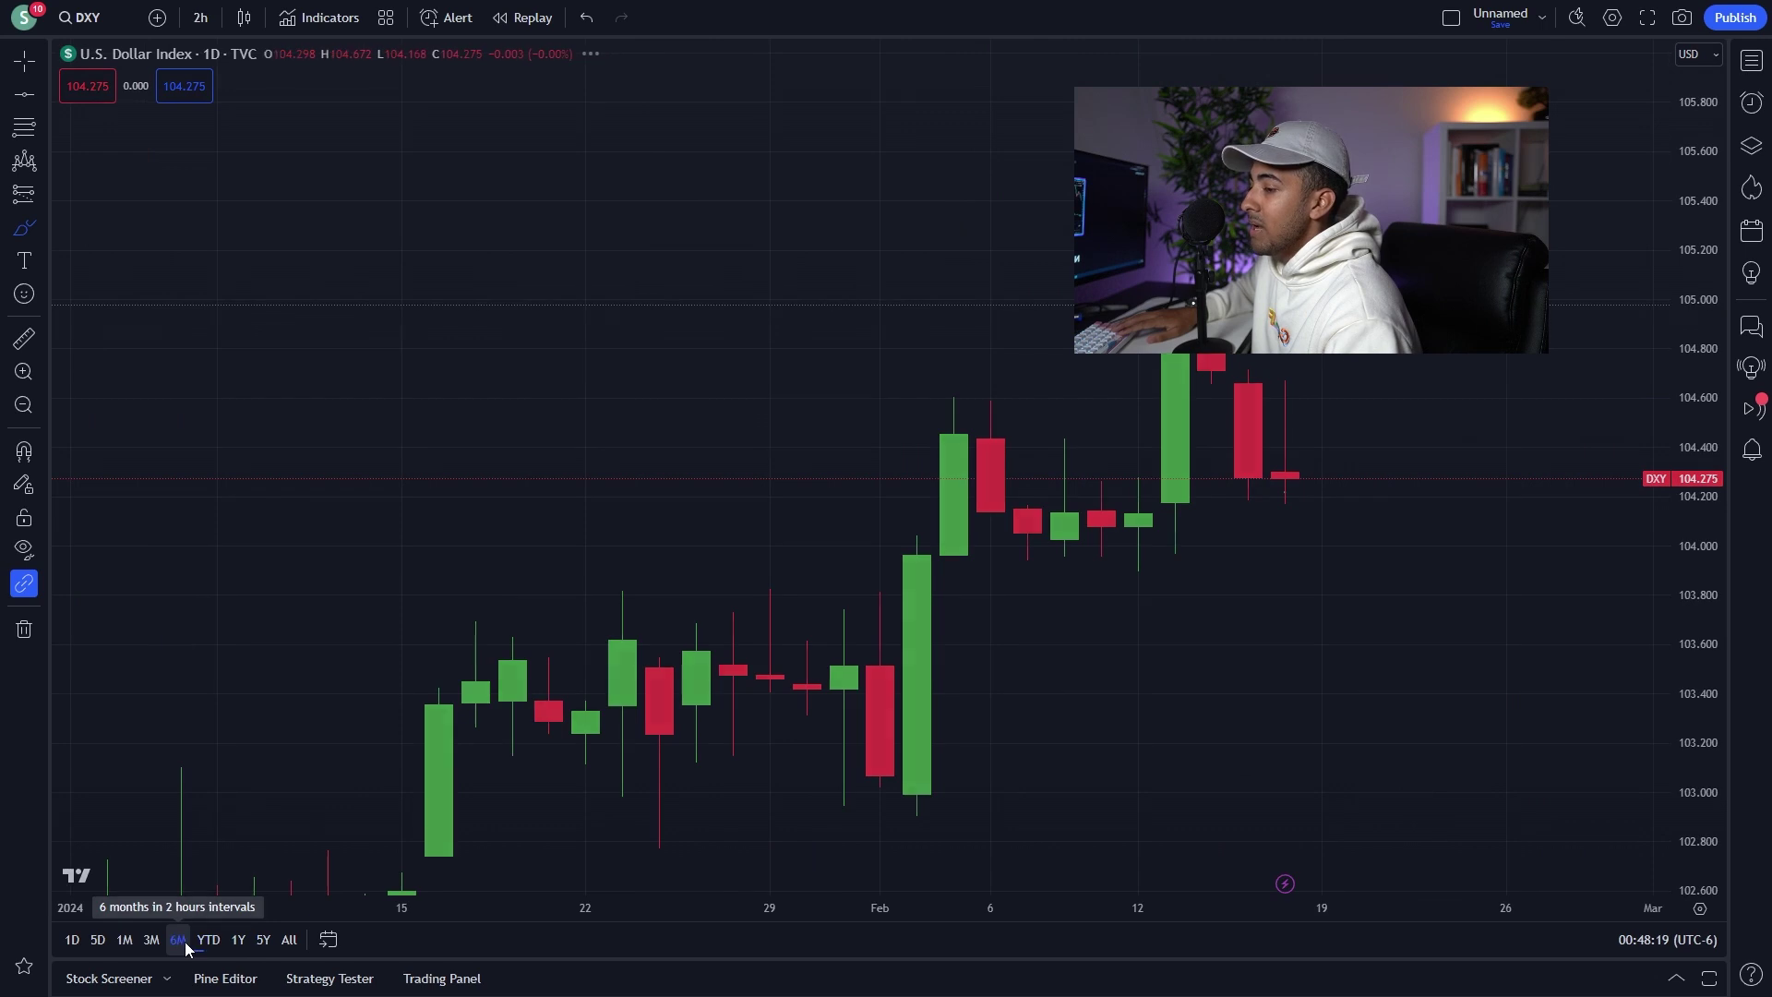
click(70, 940)
click(127, 940)
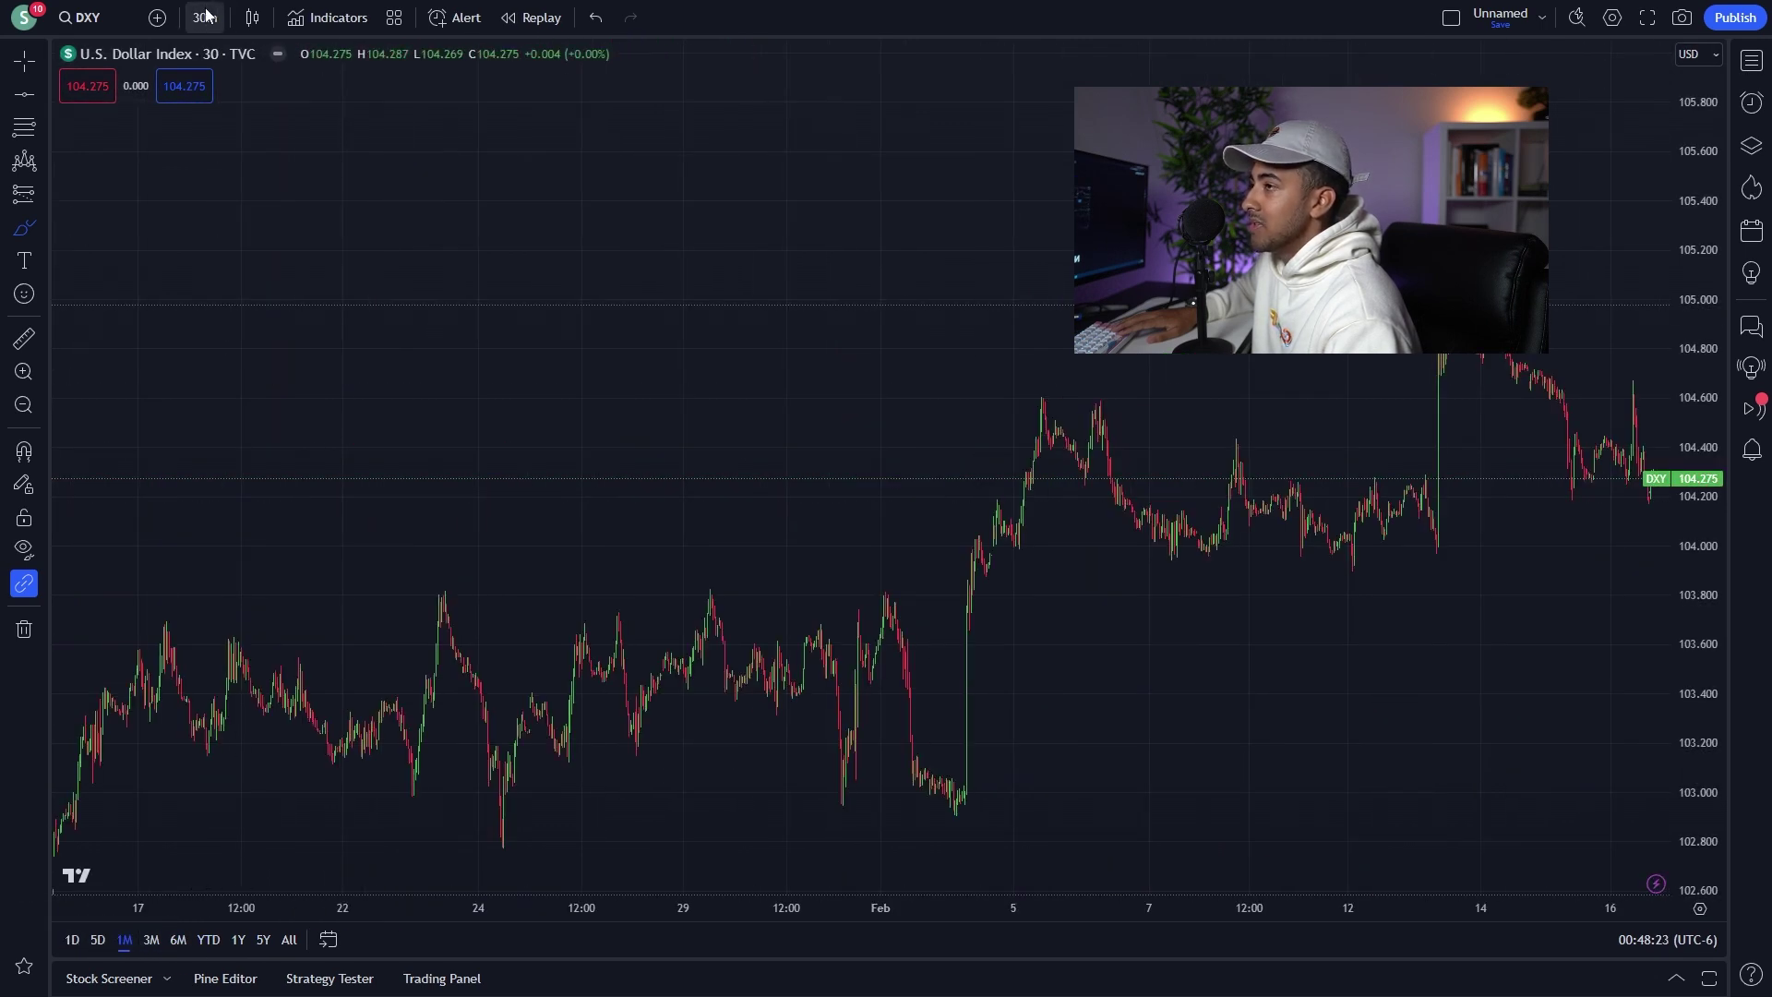
click(206, 16)
View the chart in the 3-month, 1-year and 5-year range presets.
click(152, 941)
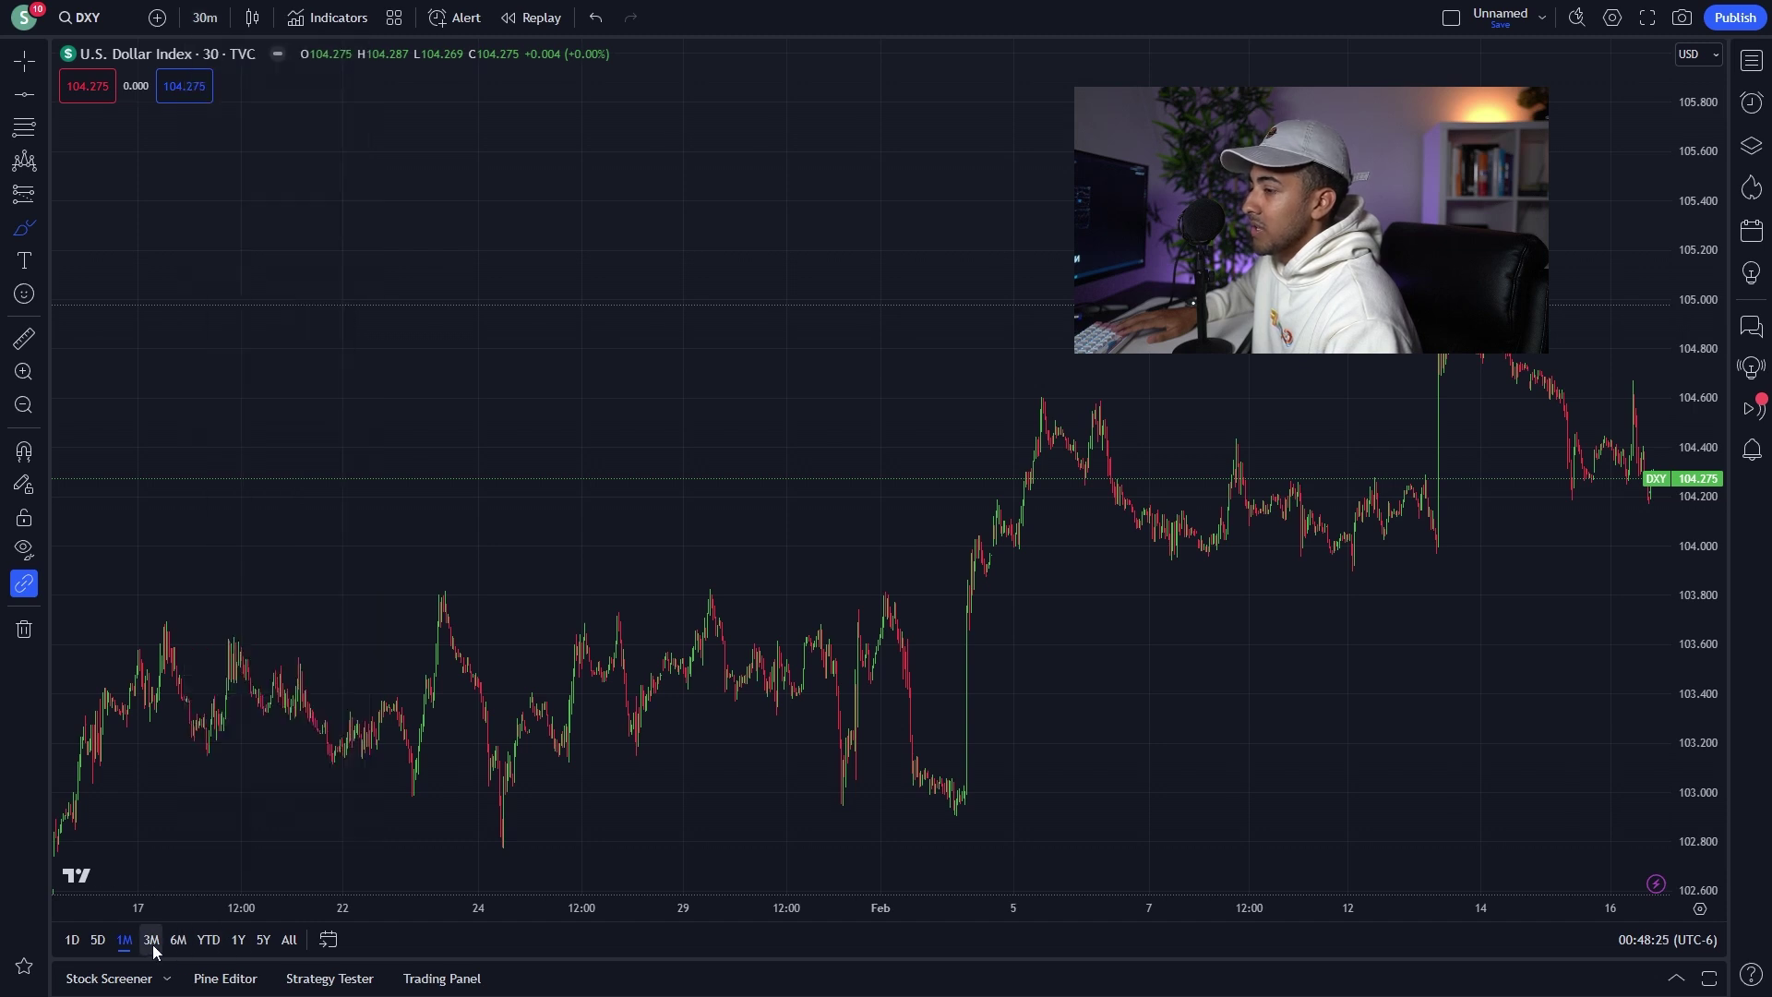
click(203, 16)
click(231, 352)
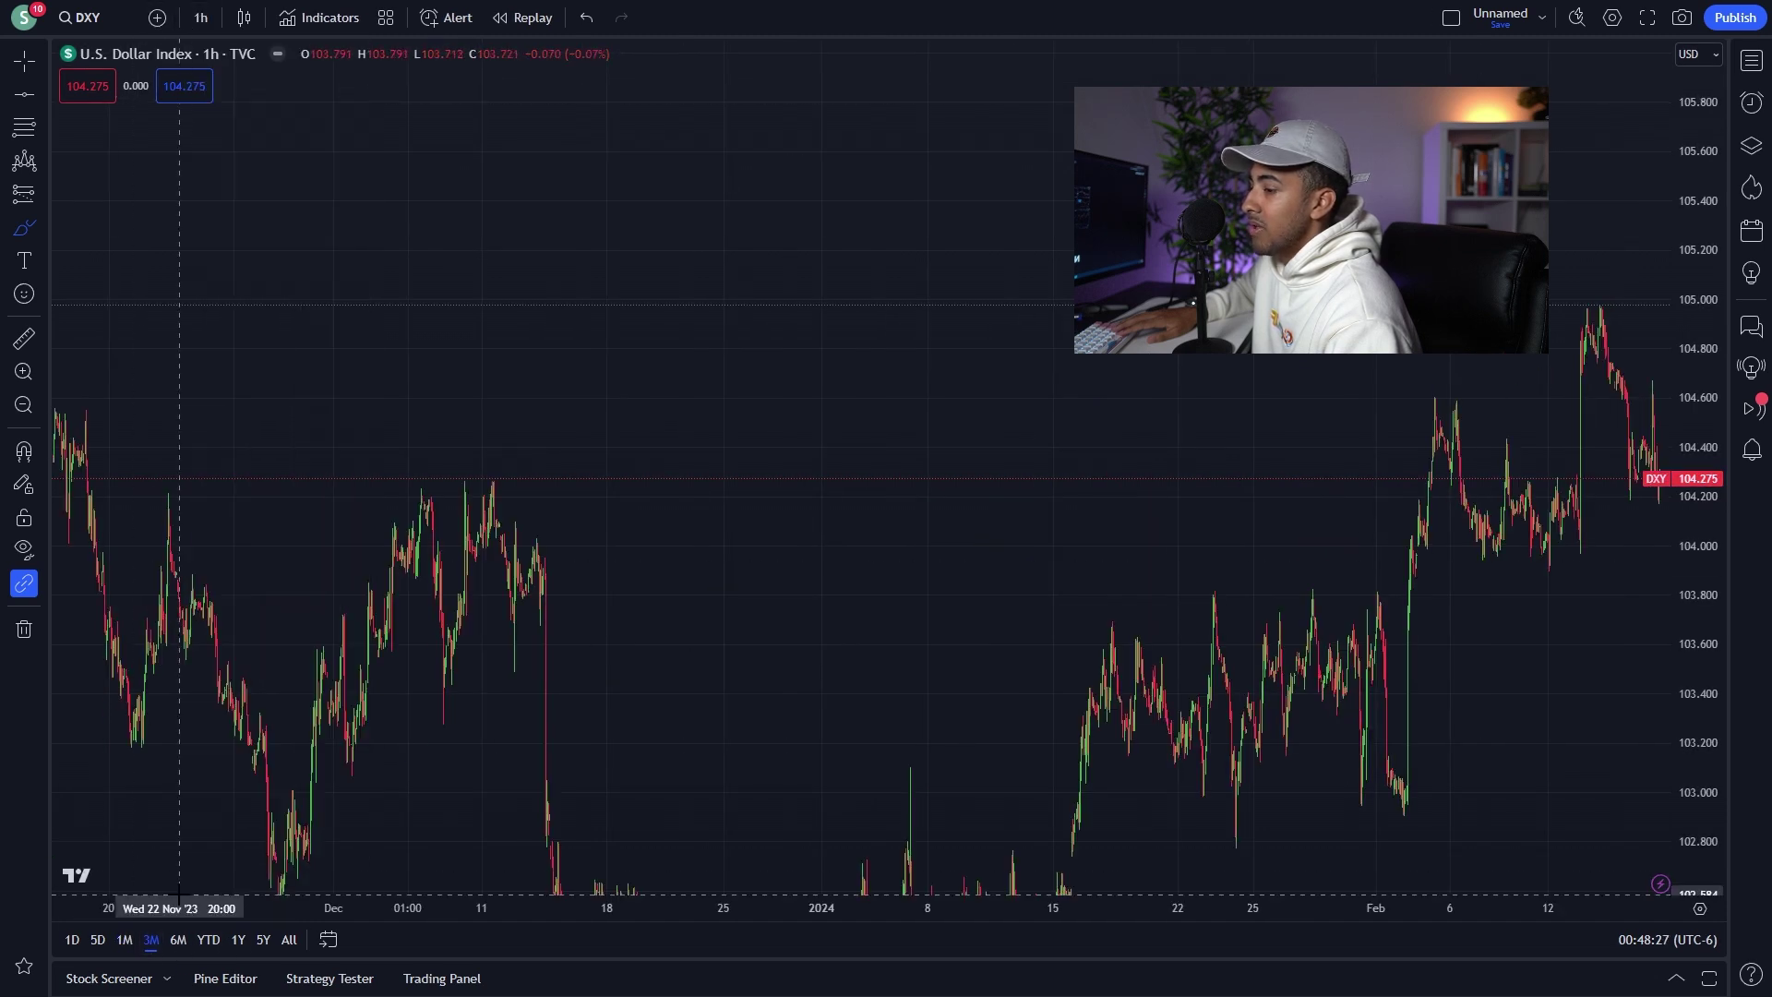
click(239, 939)
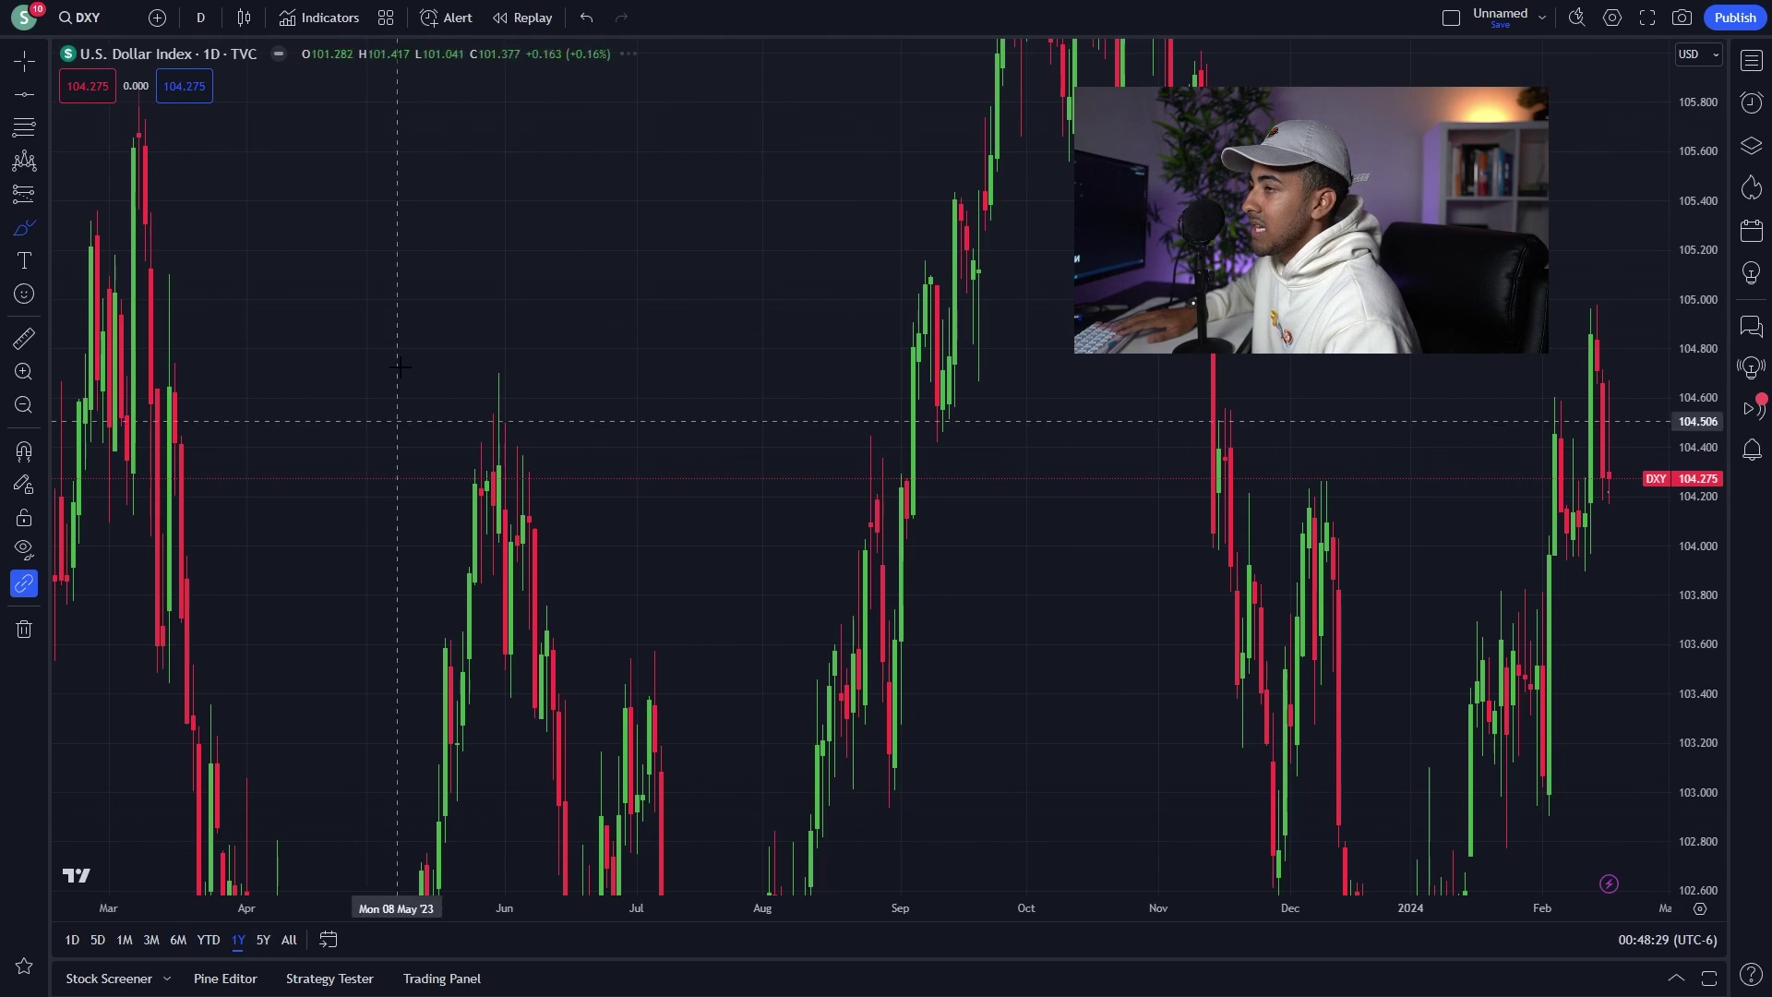
click(263, 939)
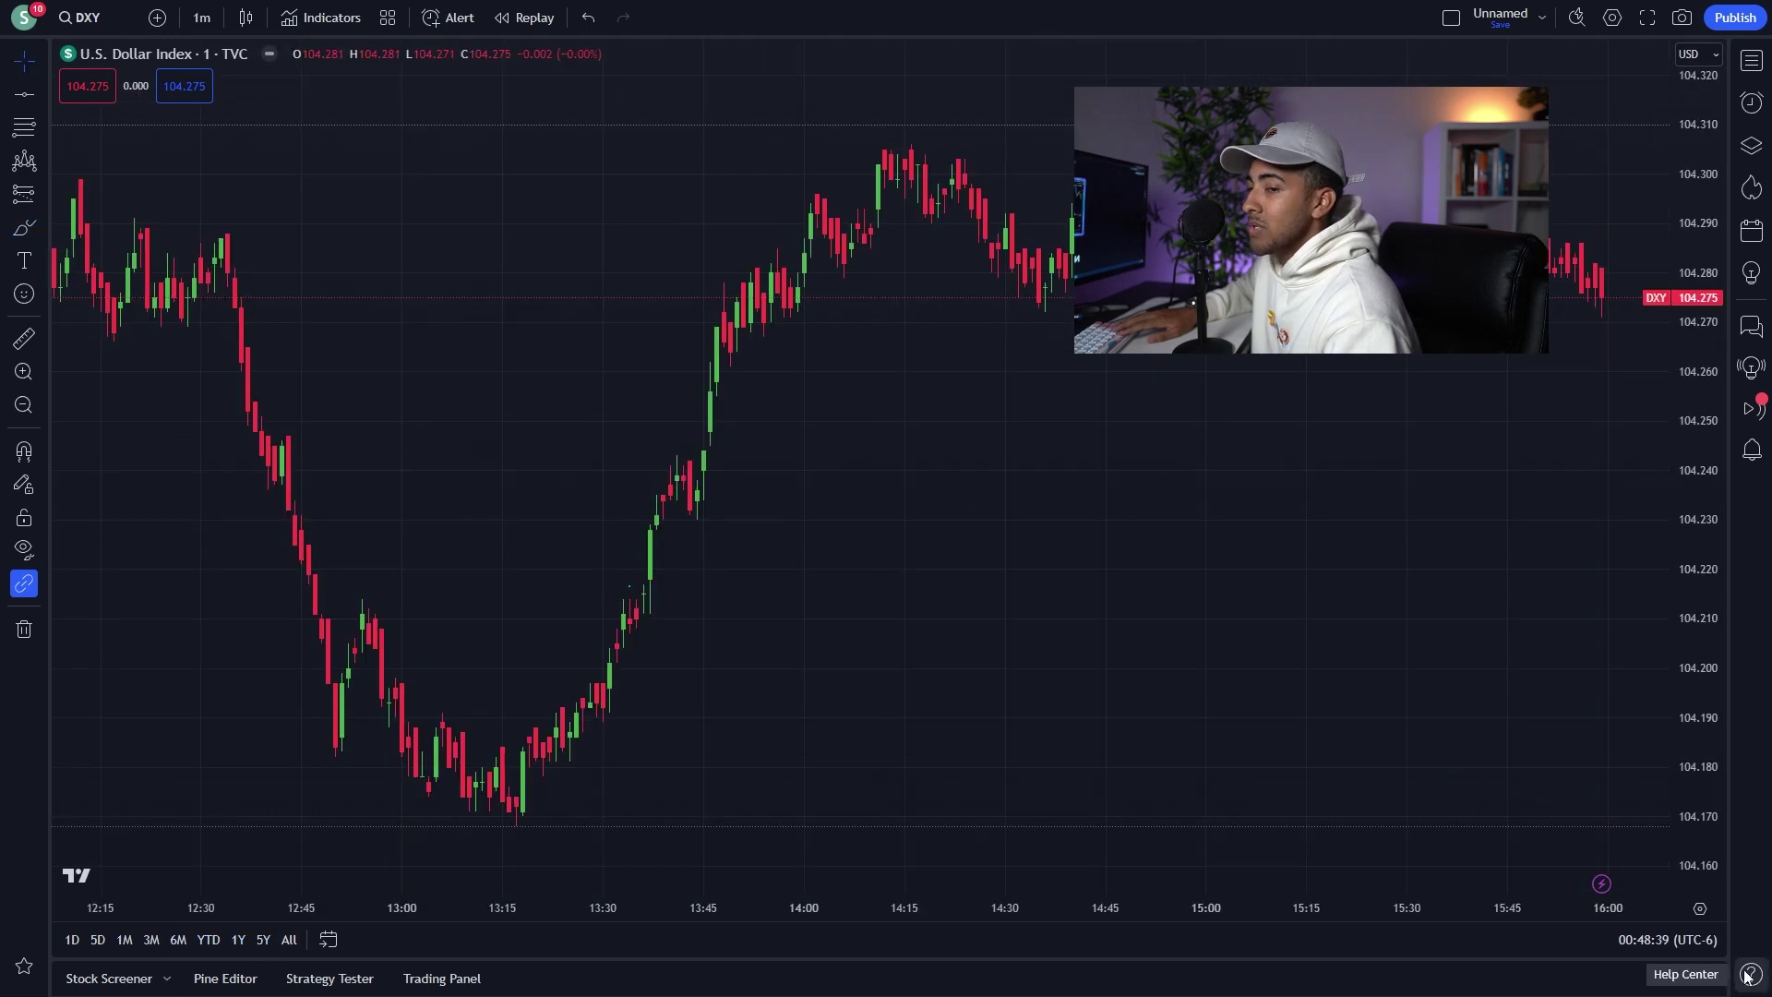
Open and enlarge the Trading Panel, and connect the chart to the Paper Trading simulator.
click(1678, 980)
drag(573, 910, 747, 157)
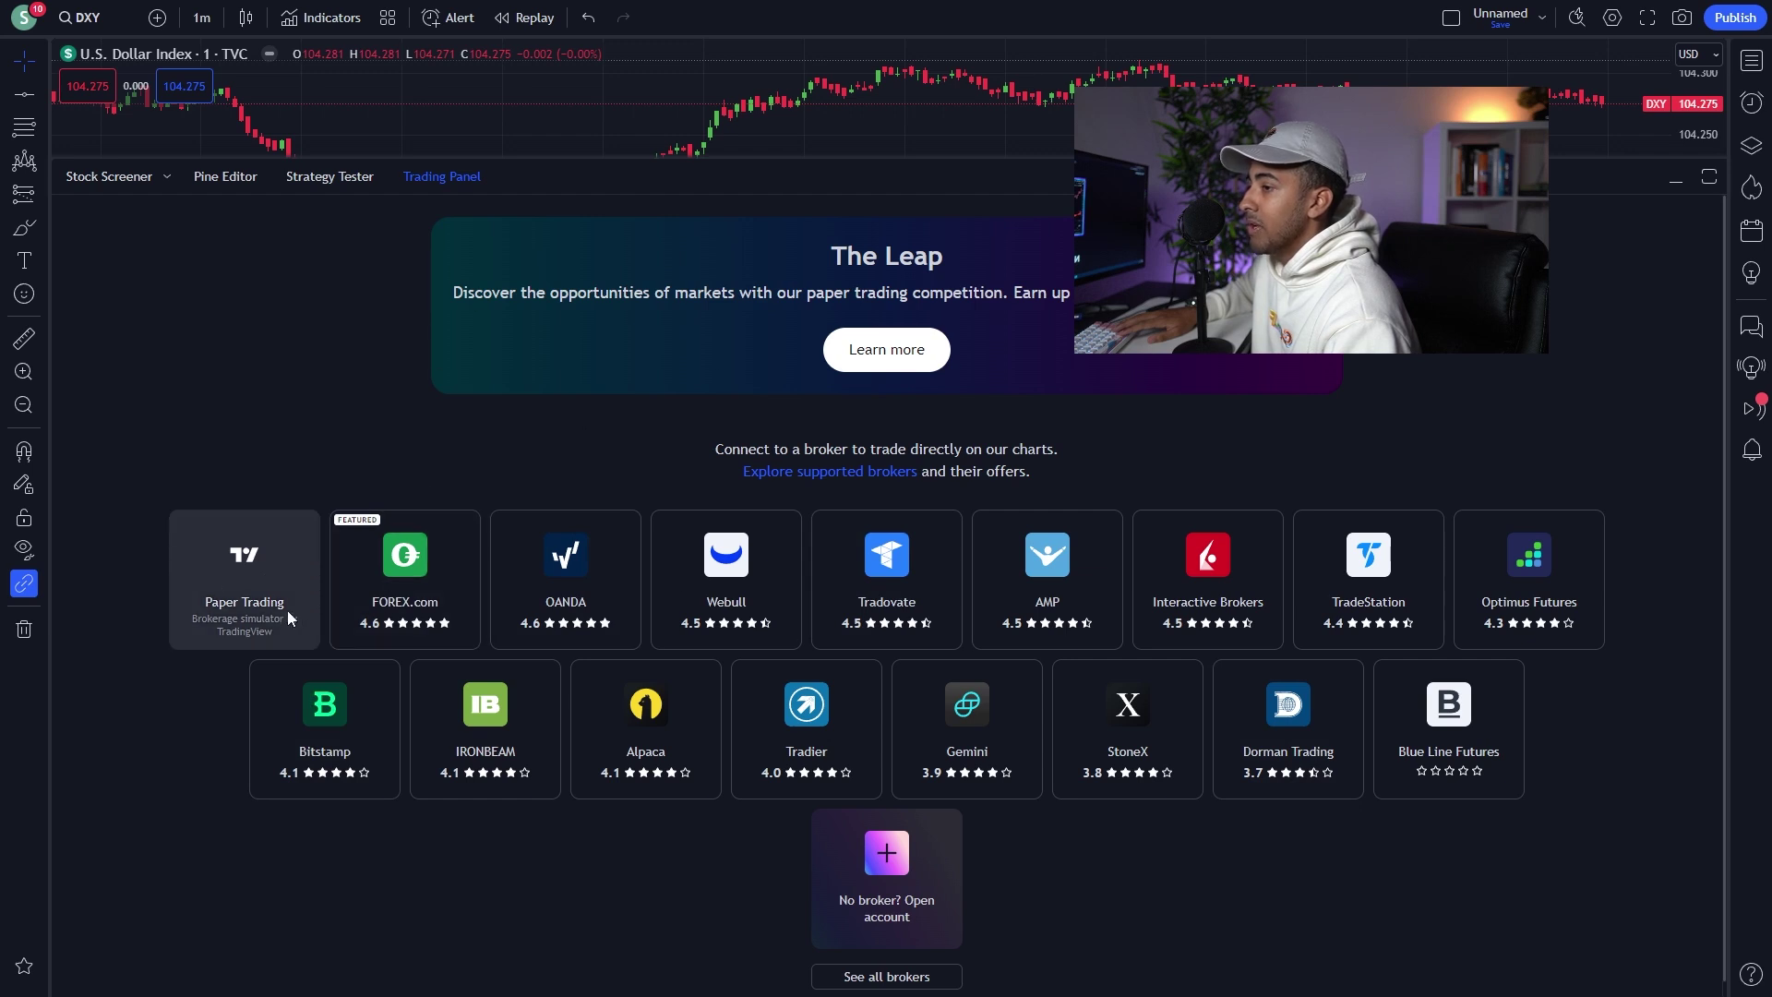
click(222, 612)
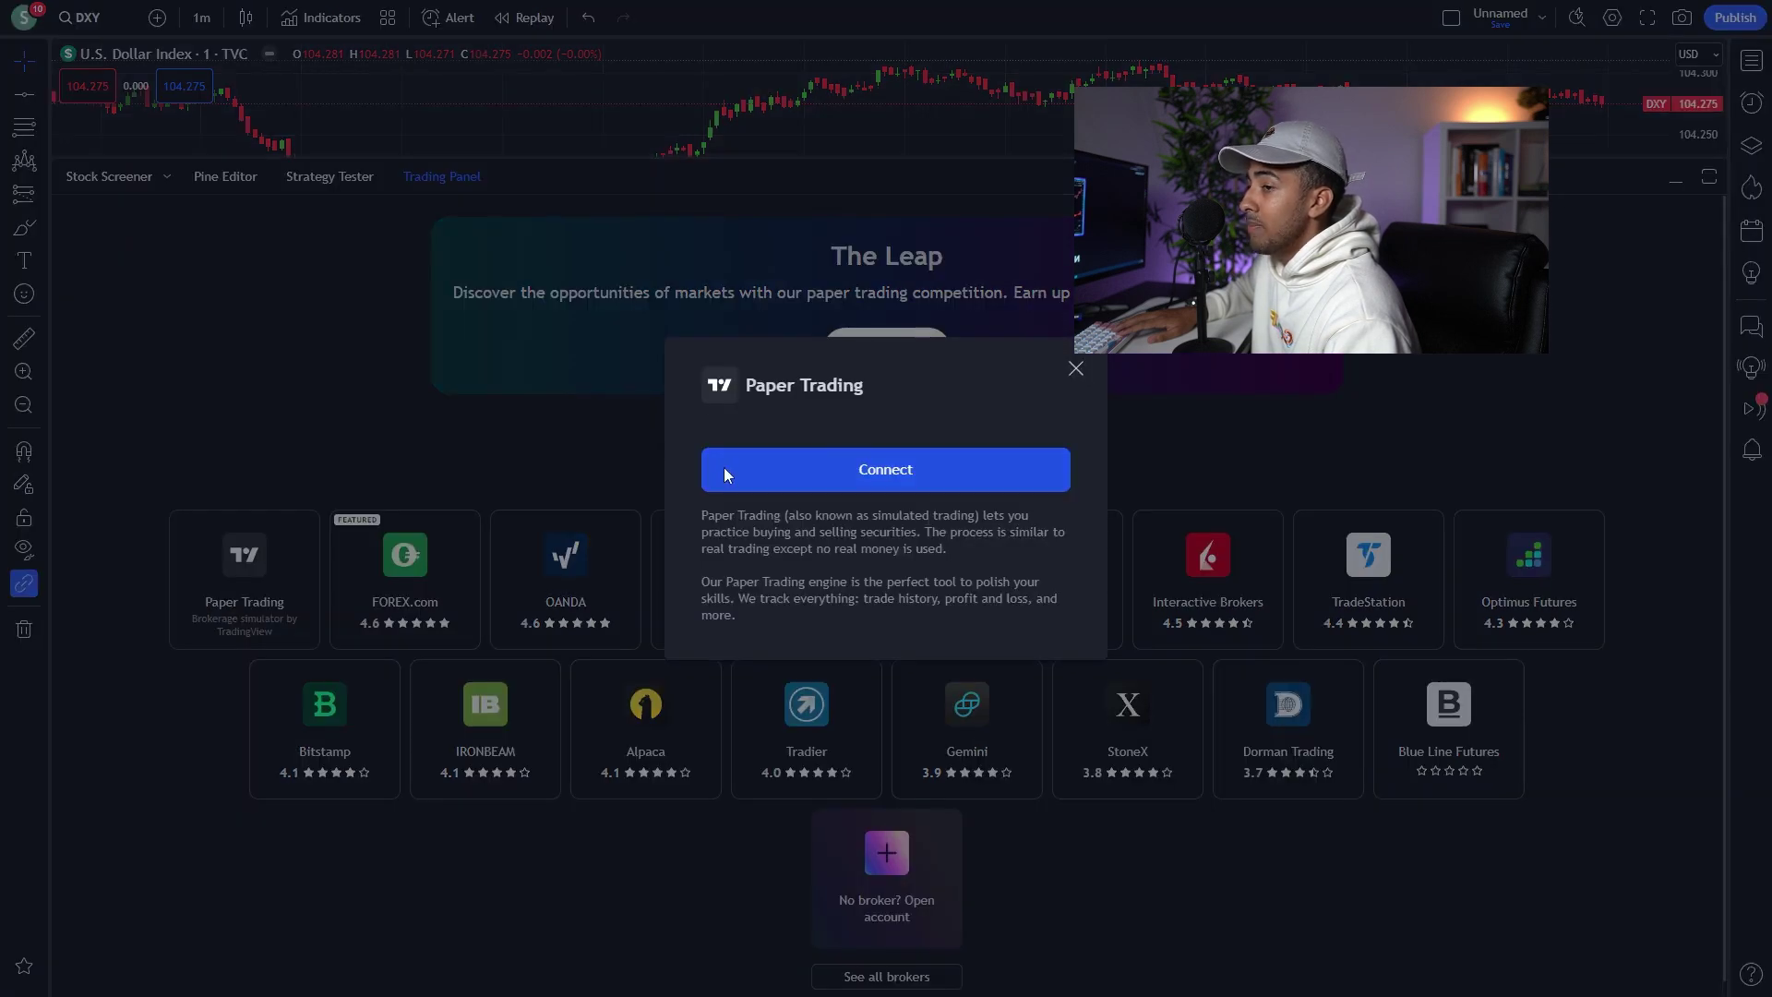
click(879, 473)
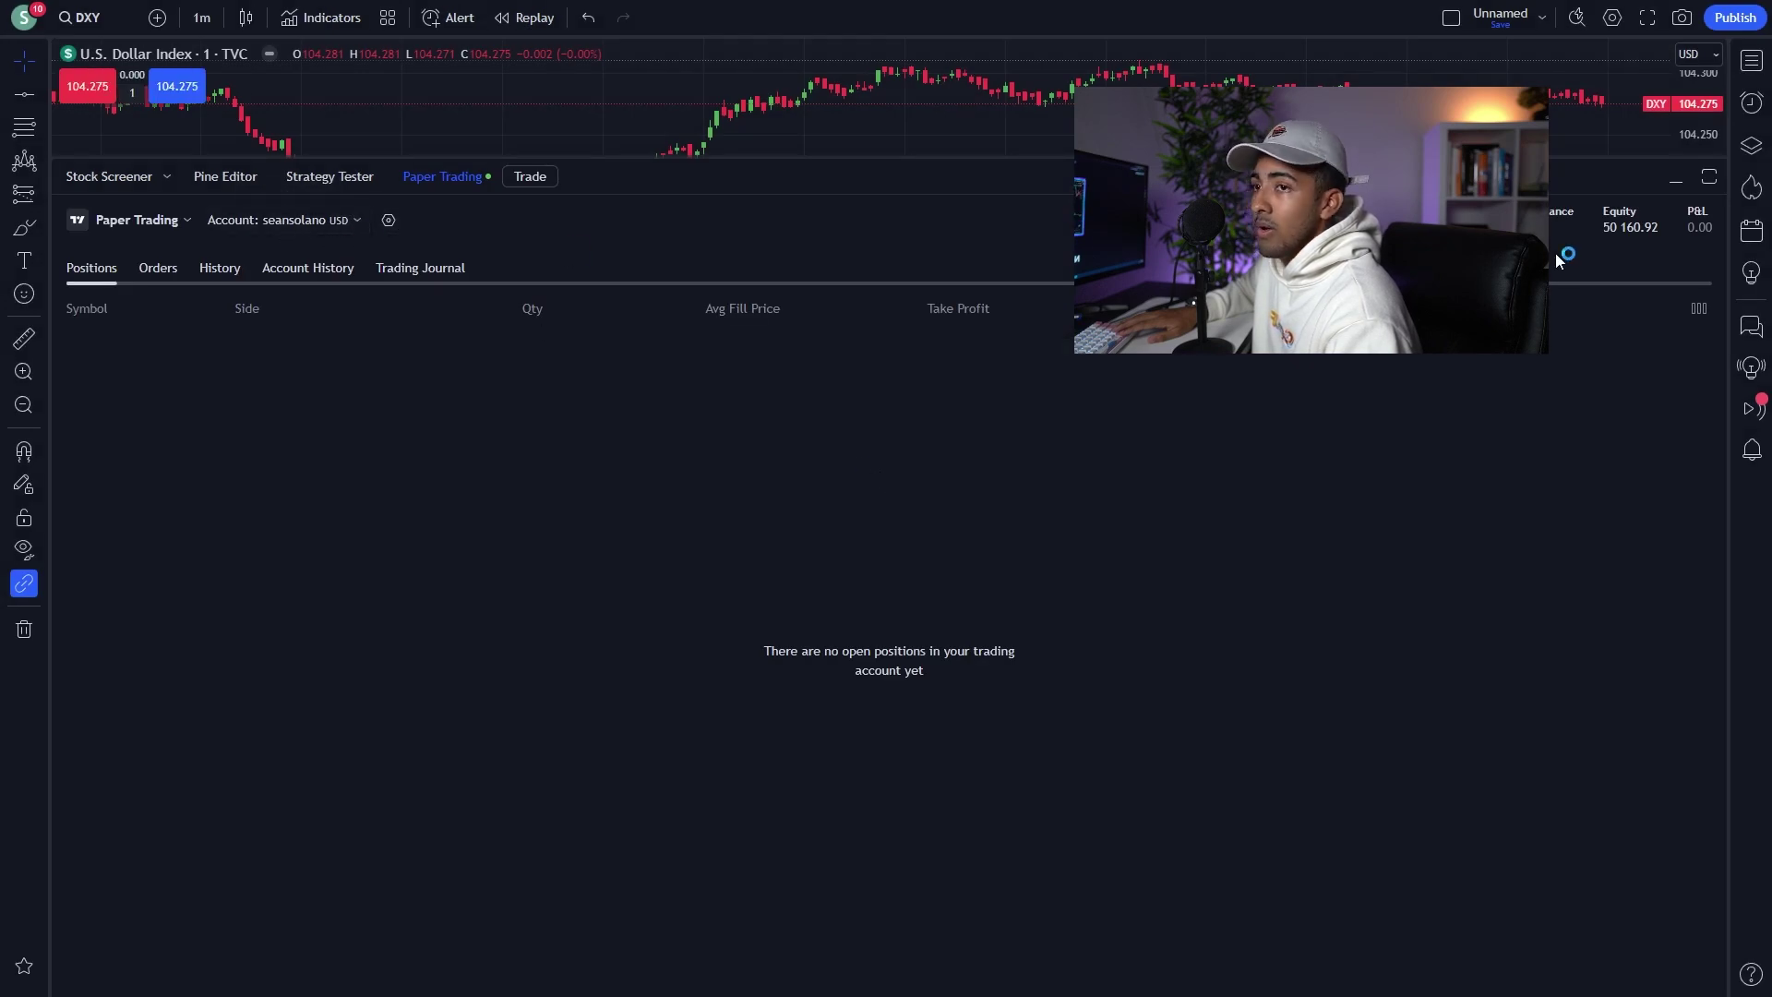
Create a Paper Trading account named test with a balance of 10 000 000 USD and no commission.
click(361, 214)
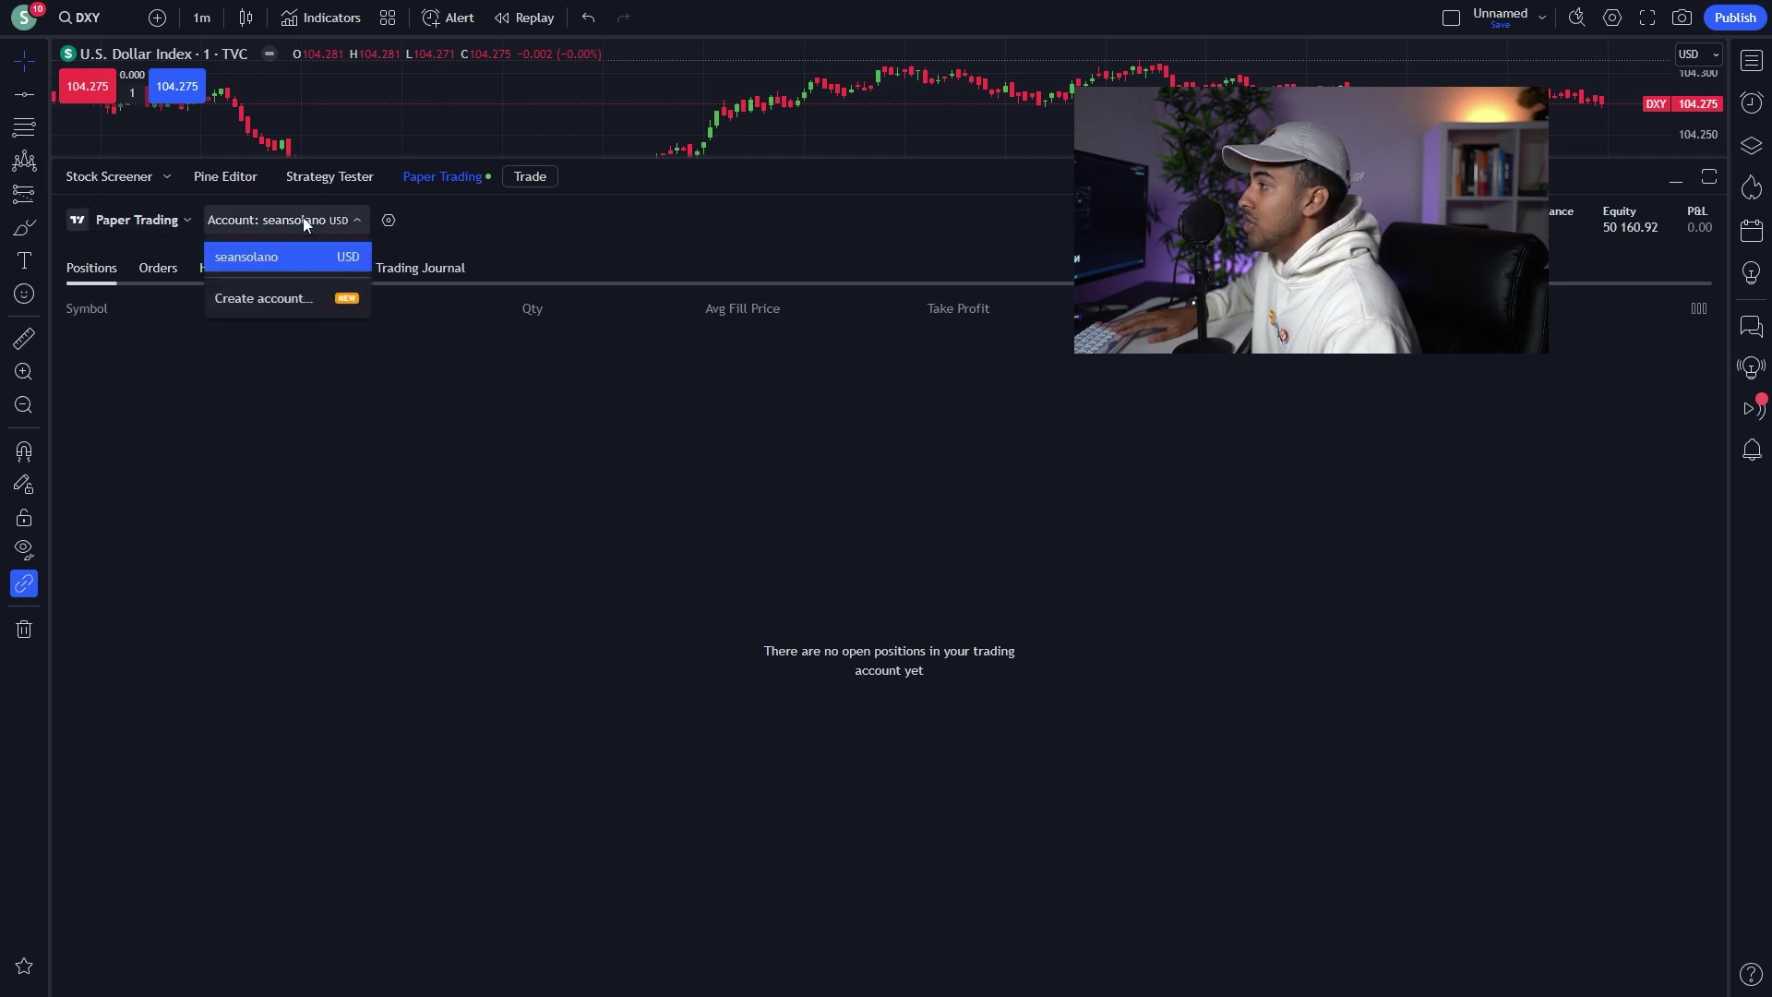
click(286, 302)
click(840, 498)
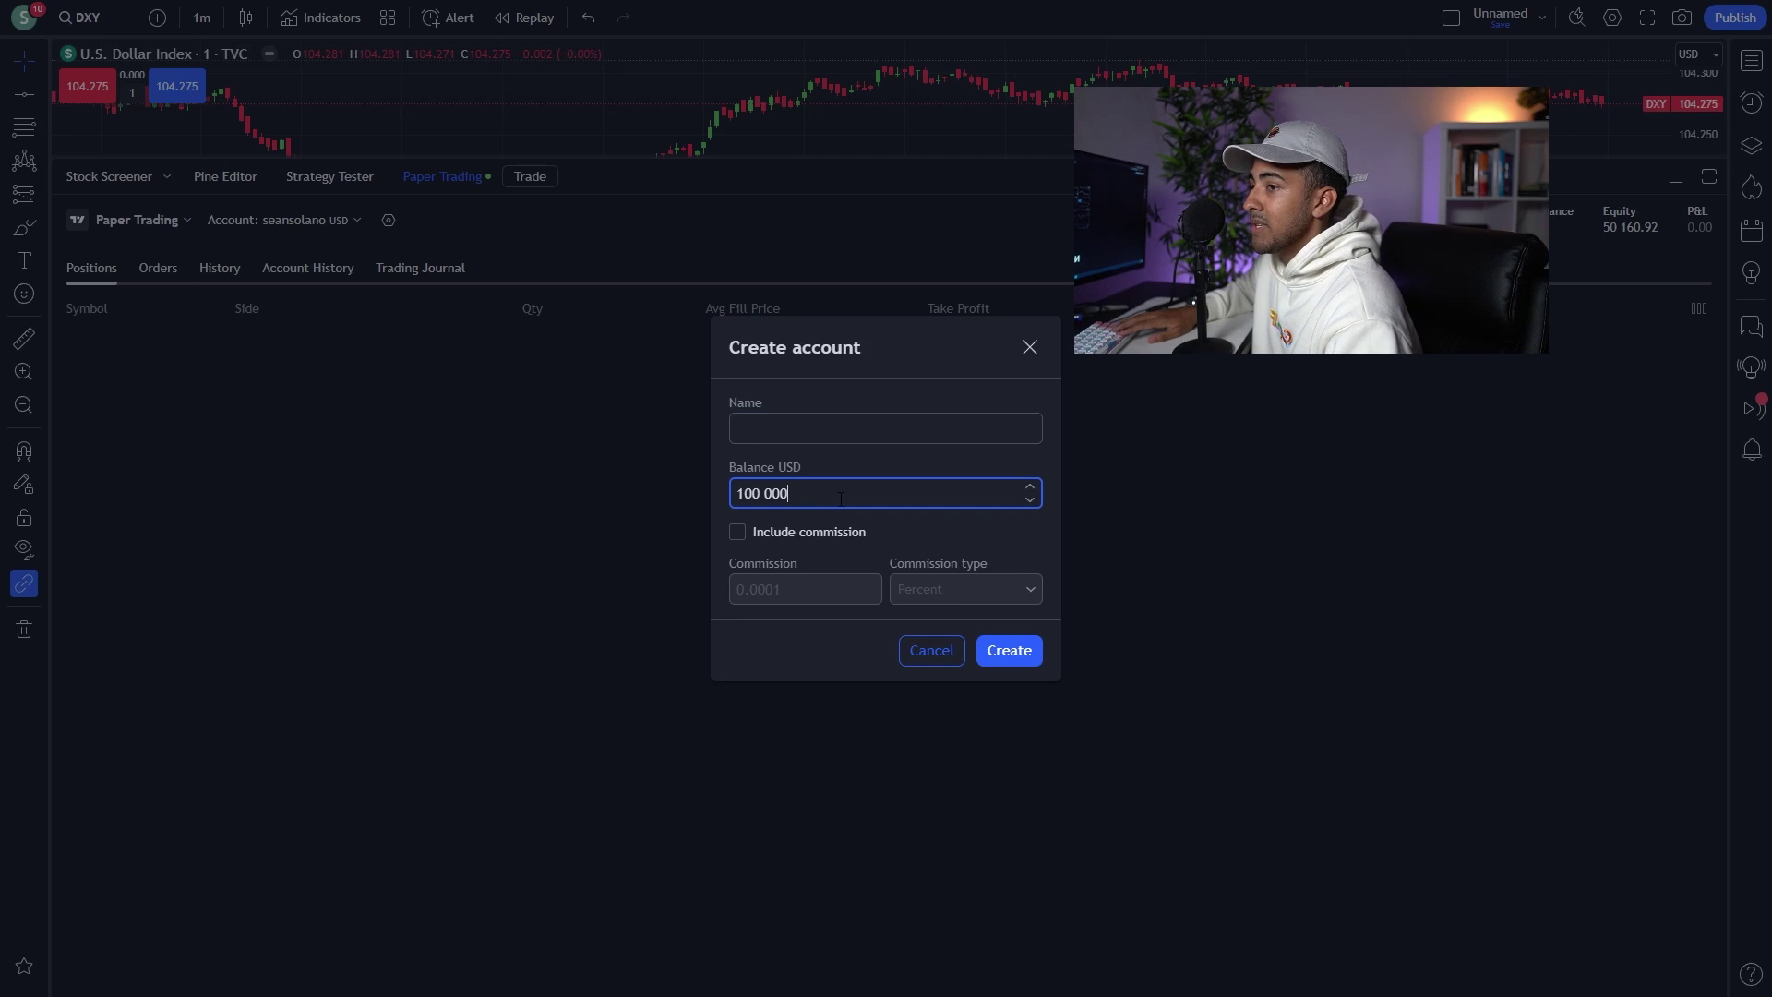
click(829, 434)
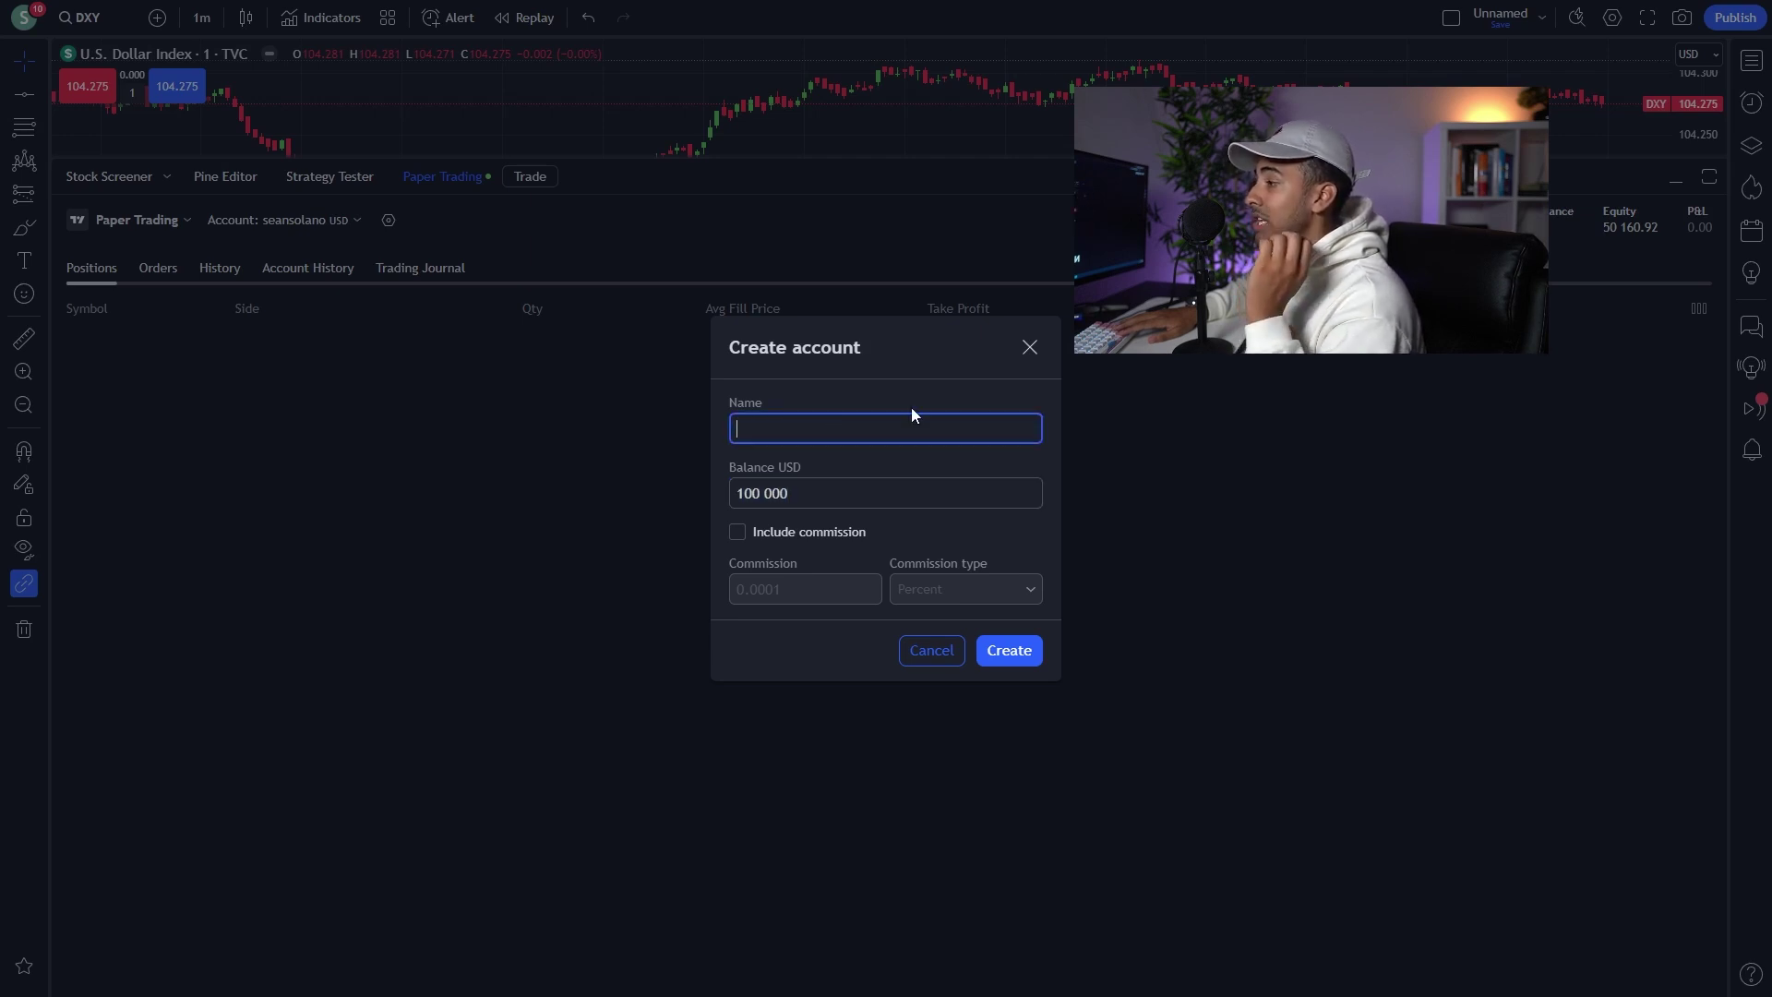
text(test)
click(799, 495)
triple_click(800, 495)
text(0)
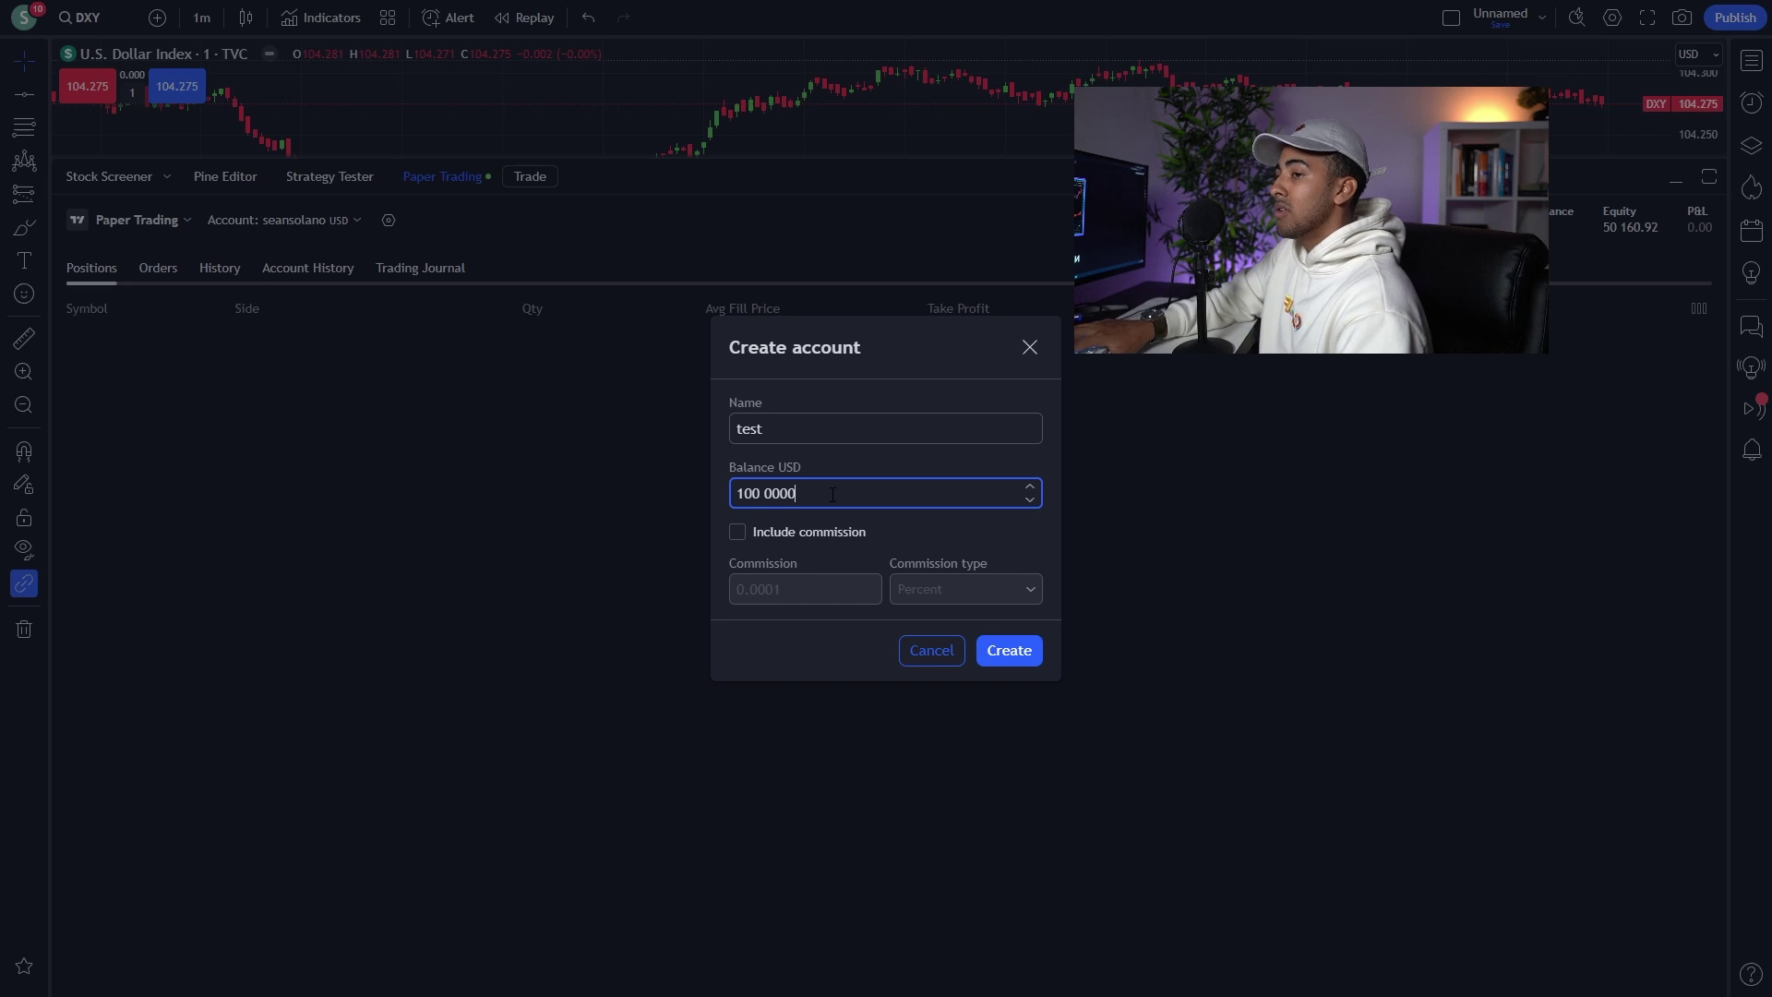
text(0 0)
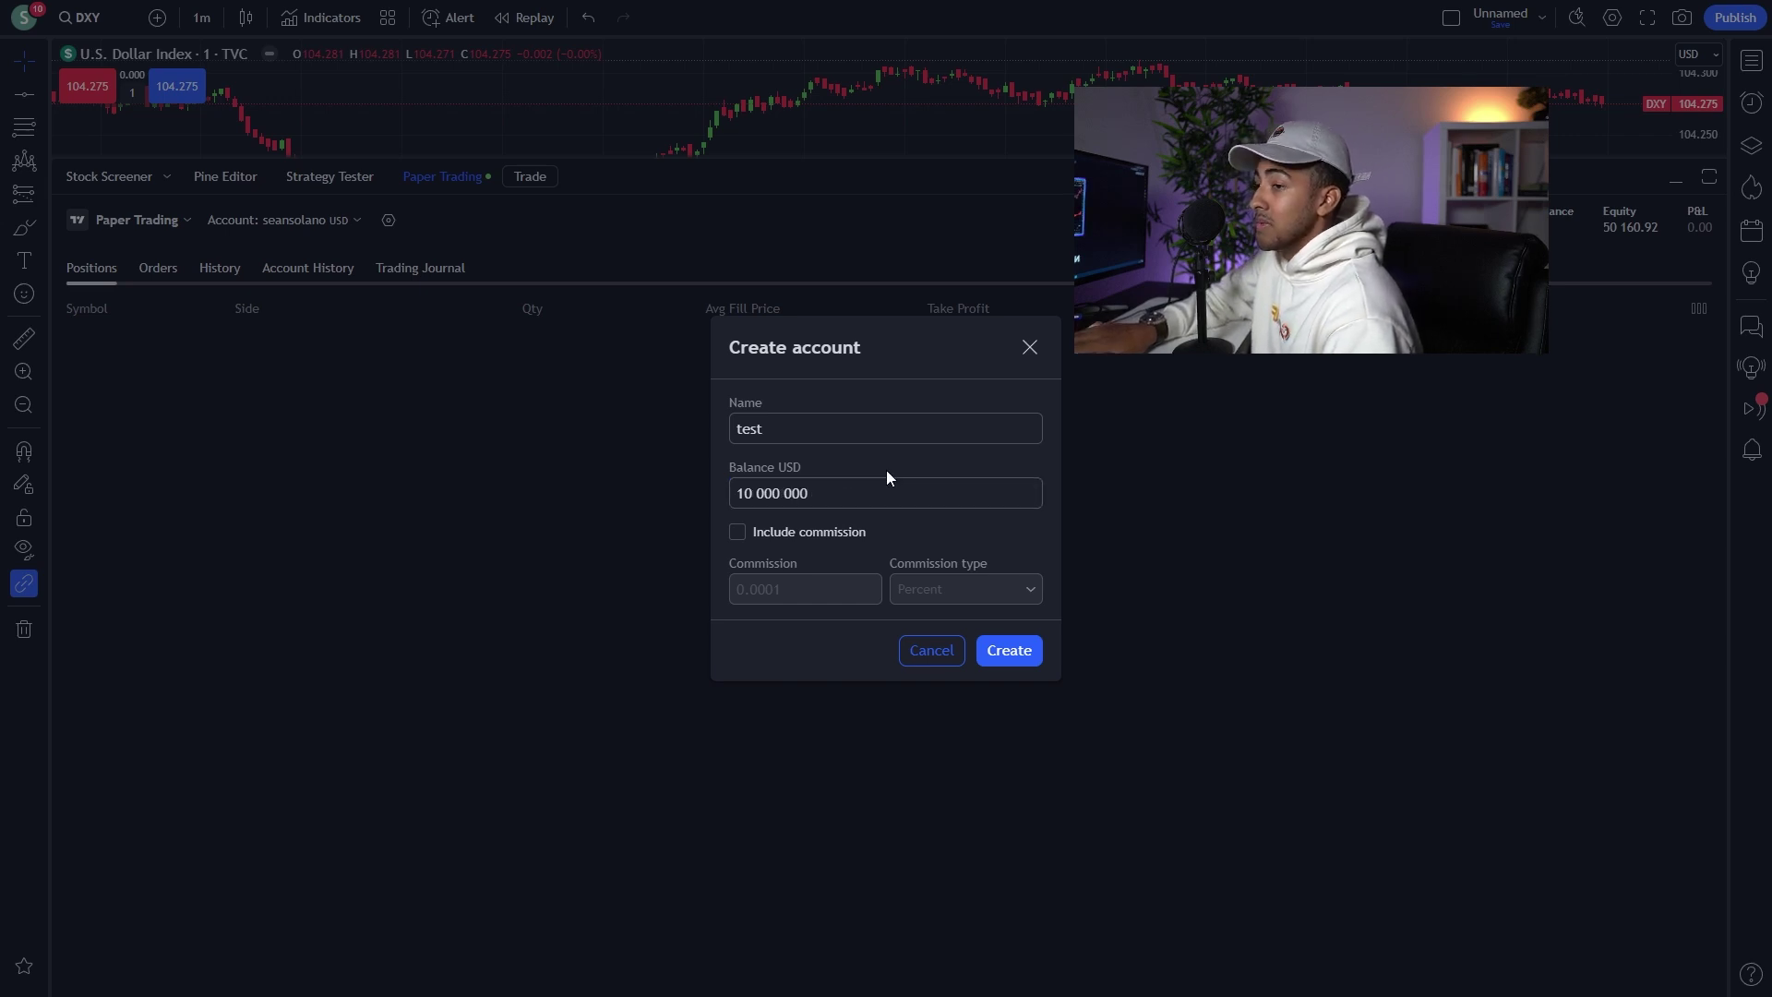
click(1006, 657)
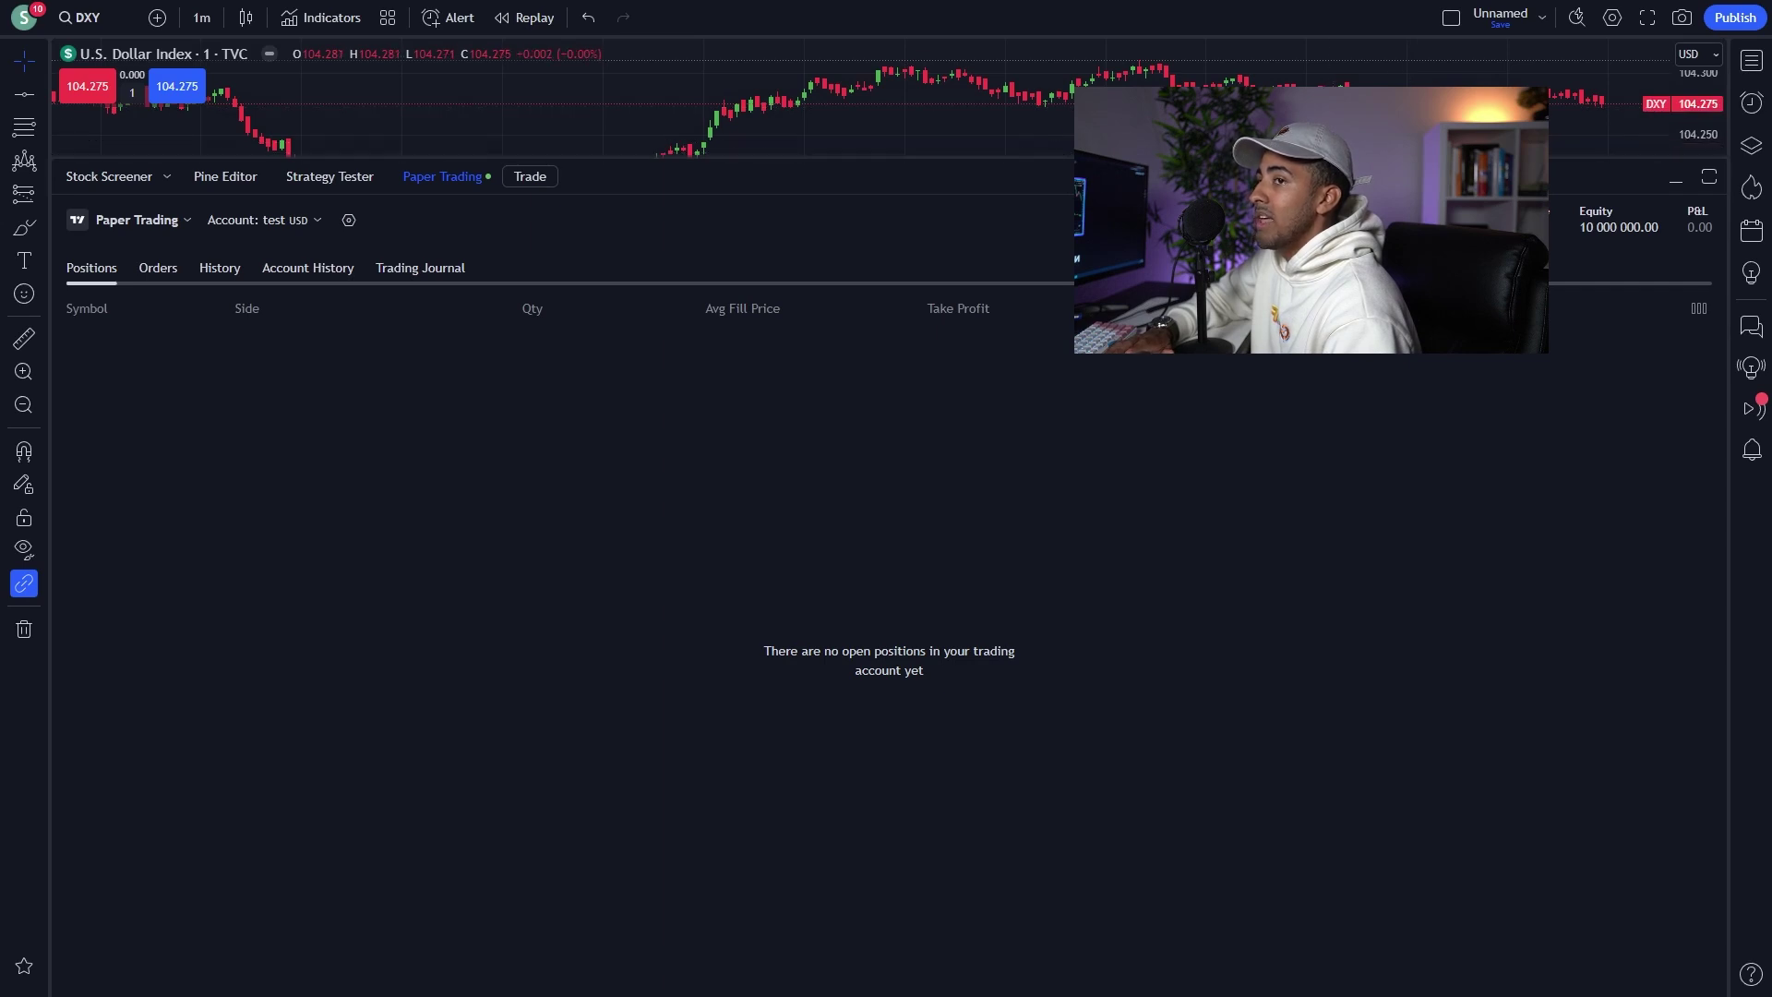
Restore the trading panel to its smaller size and submit a market buy order for 2342 units of DXY.
click(1709, 176)
click(132, 92)
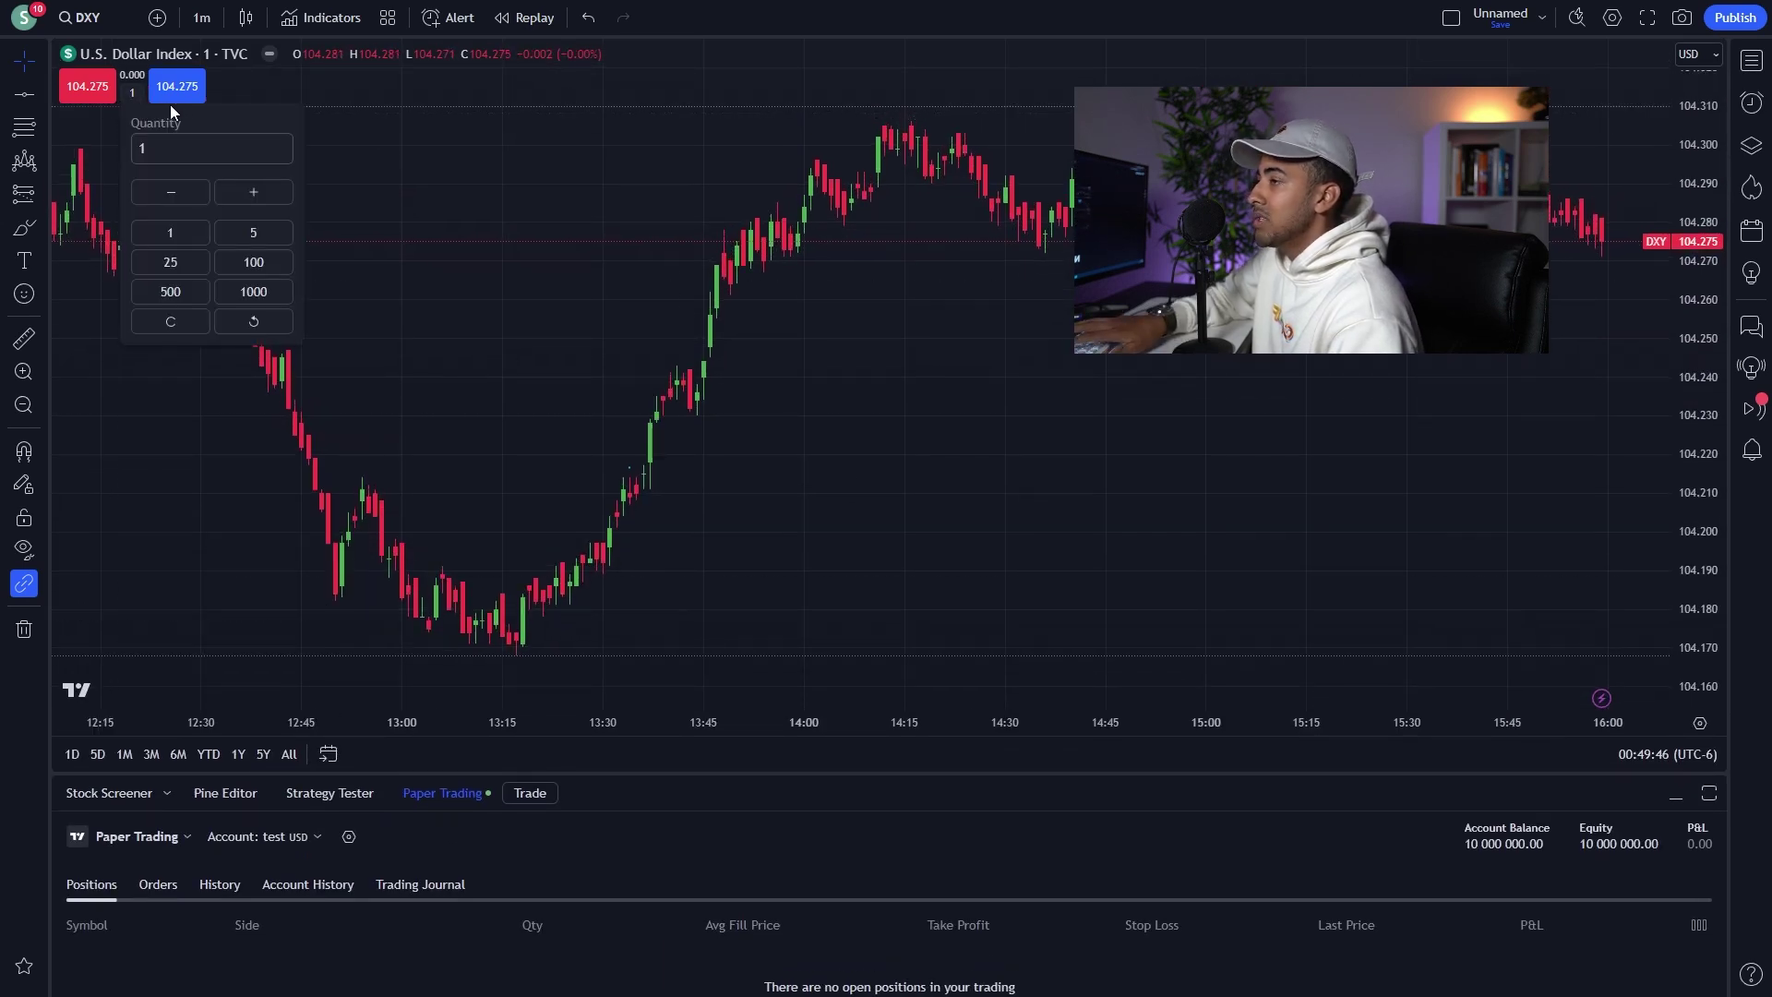
click(191, 86)
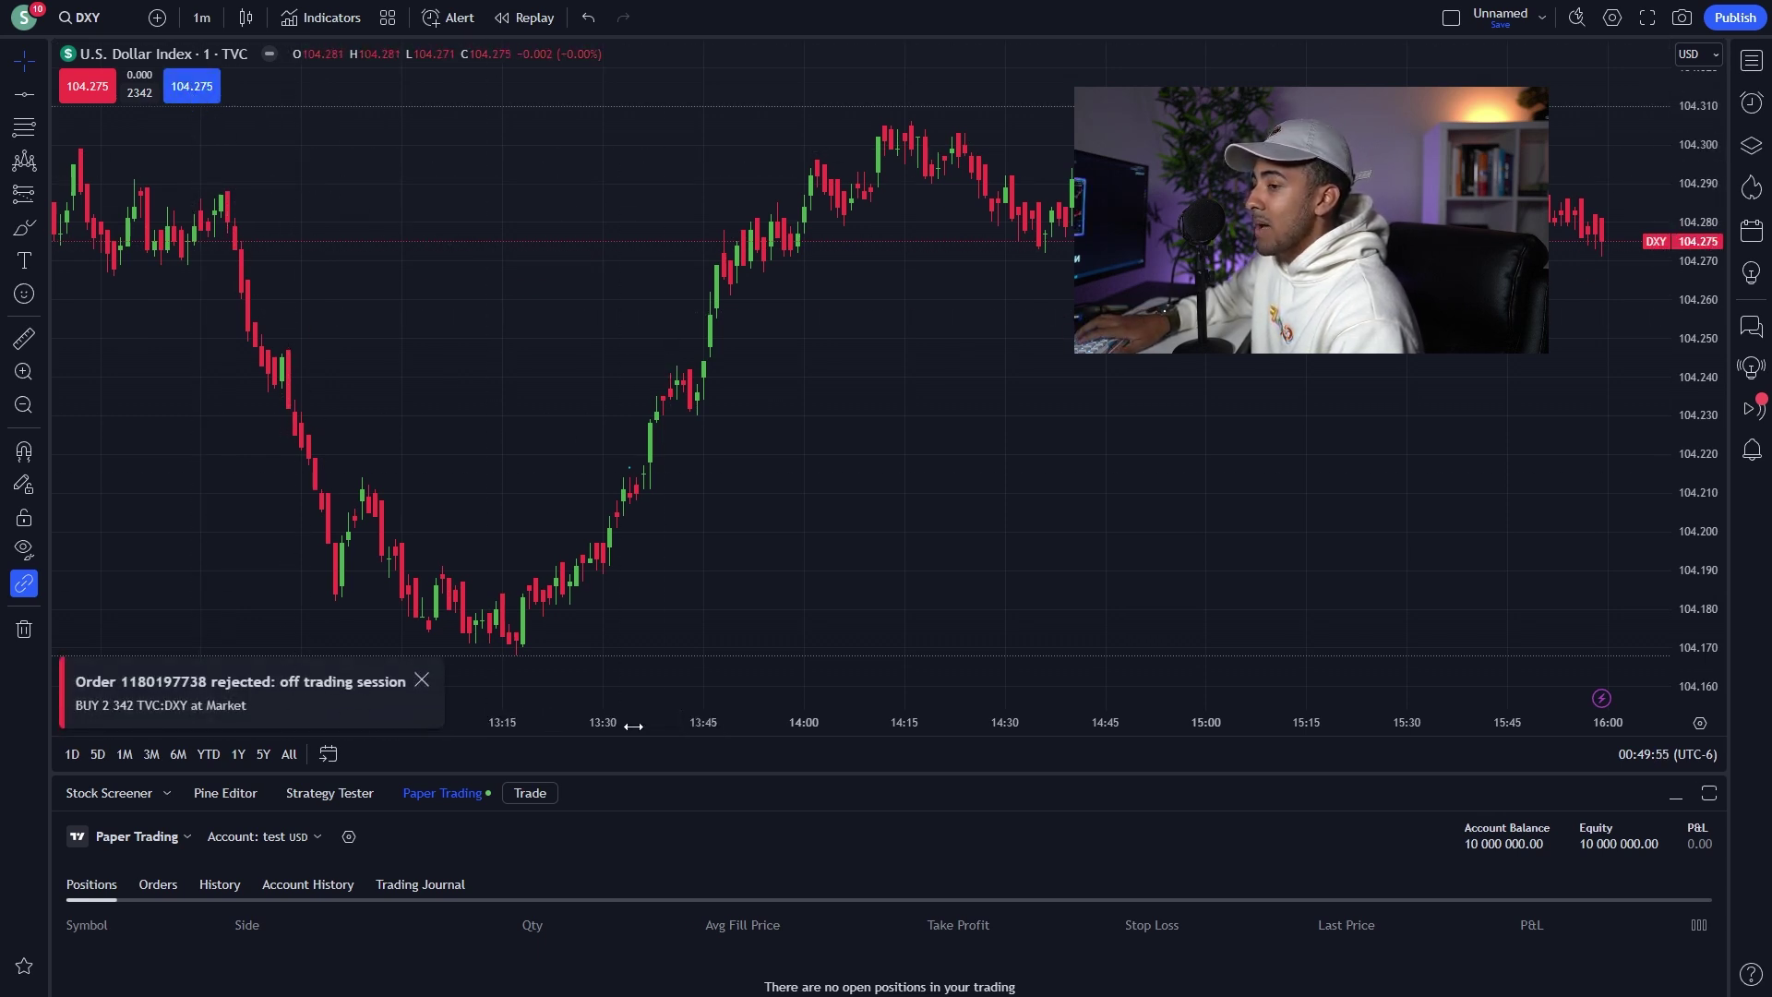
Enlarge the lower panel, view the Strategy Tester and its list of built-in strategies, and close the list without loading one.
drag(650, 773, 681, 402)
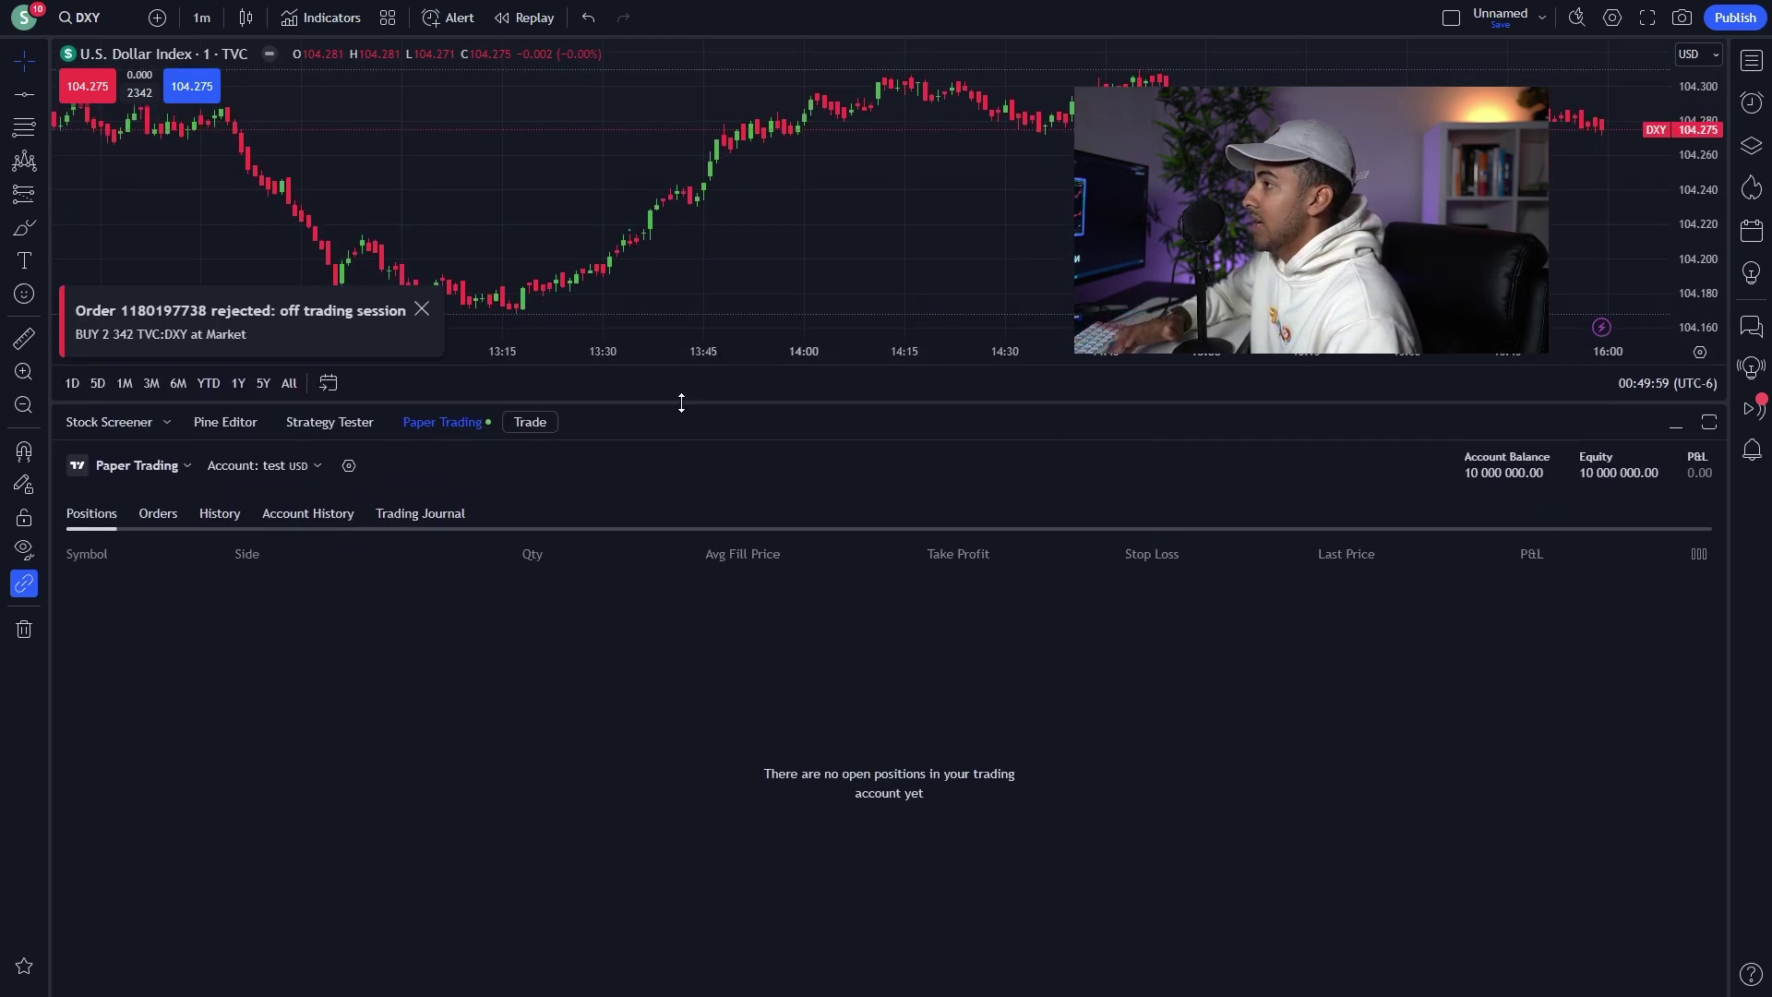
click(342, 423)
click(908, 830)
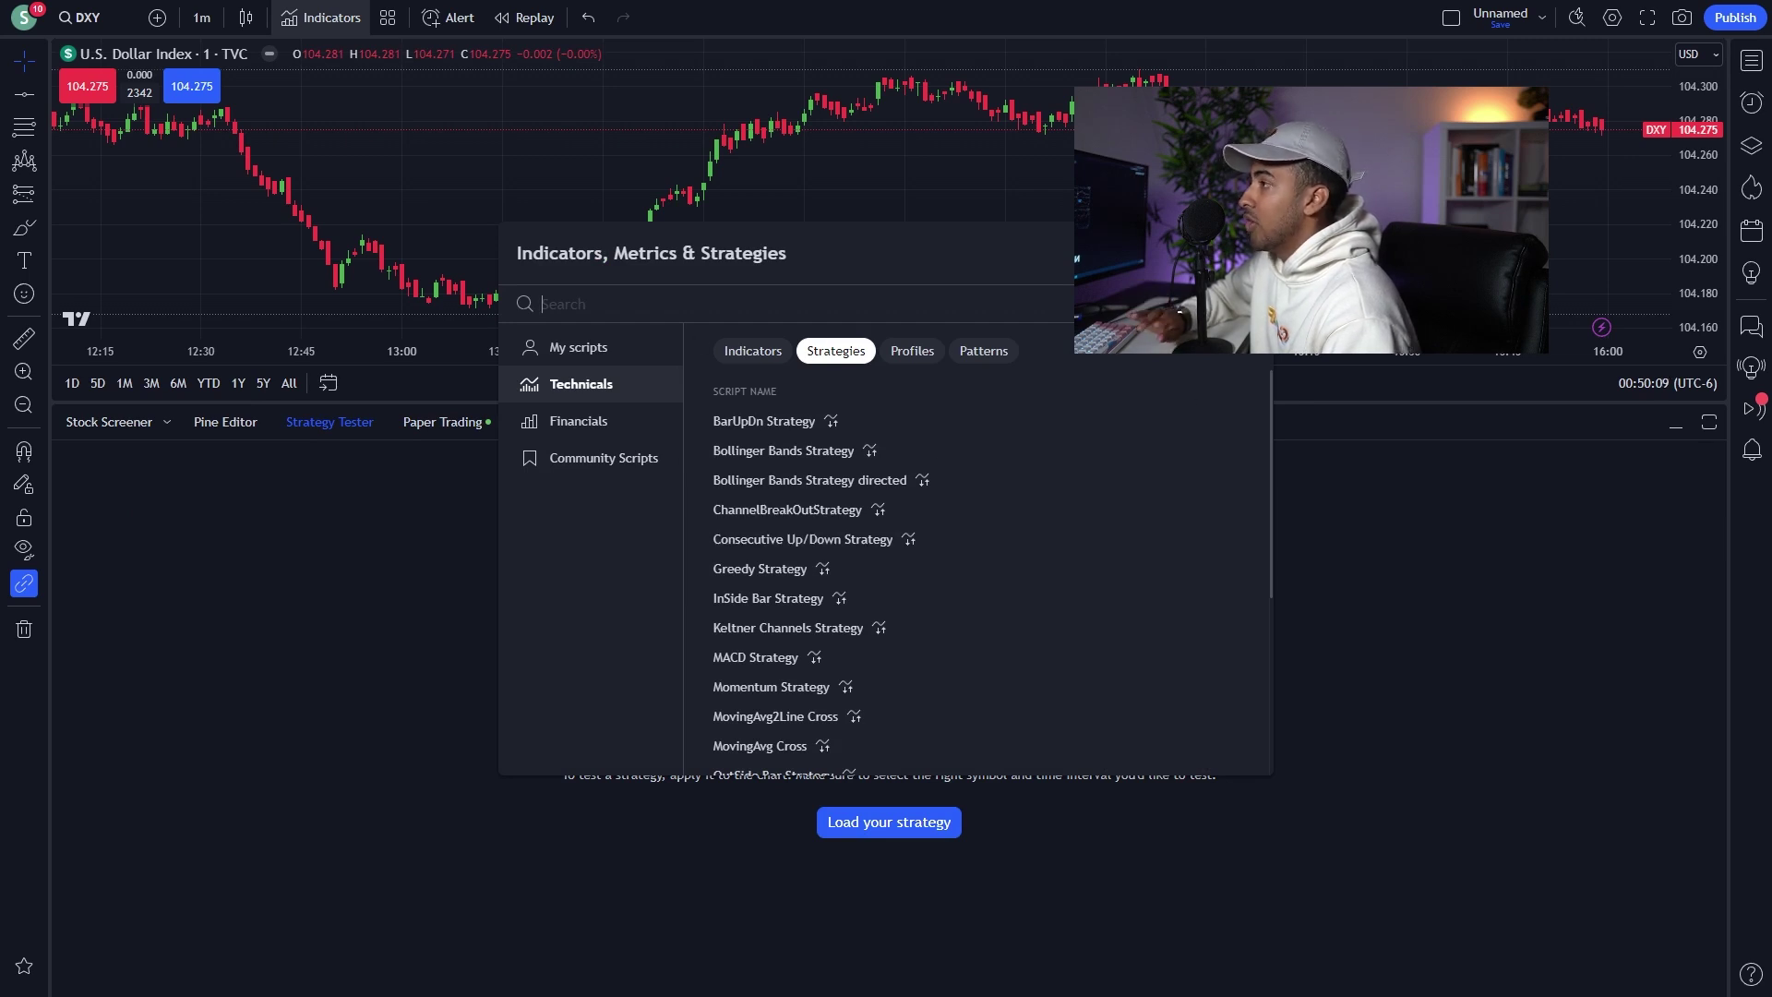
key(Escape)
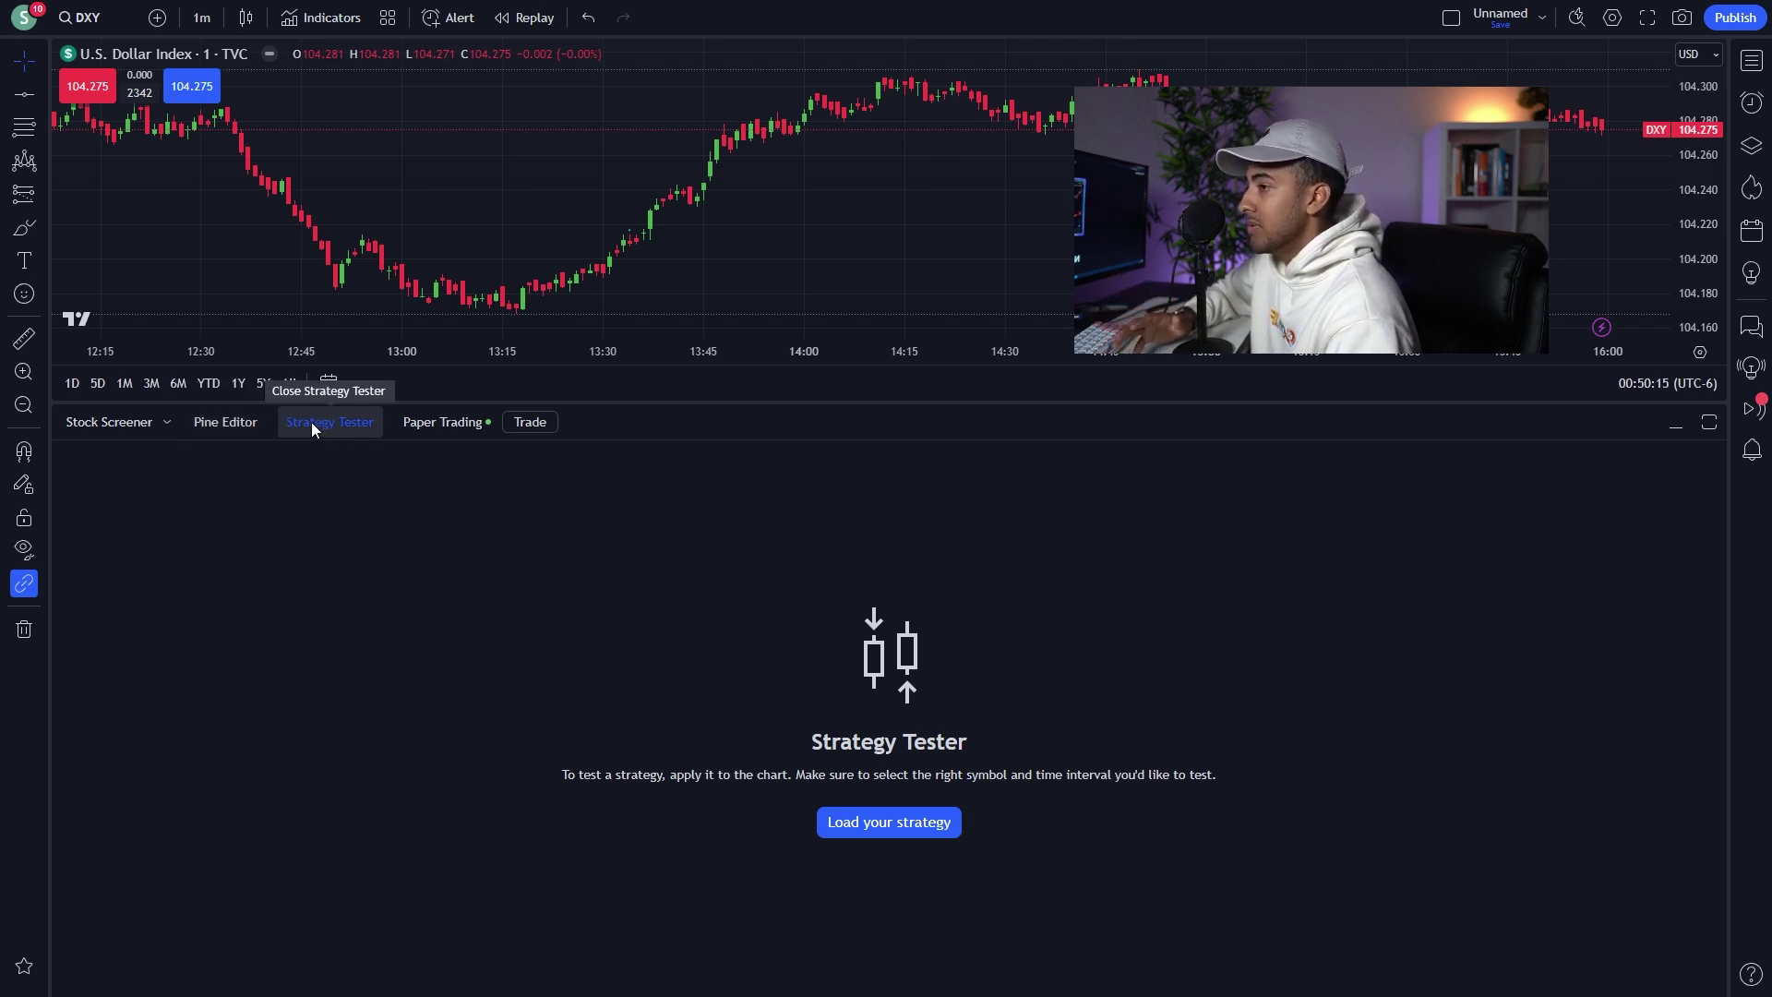
View the script in the Pine Editor, check the available screener types, and open the Stock Screener.
click(247, 424)
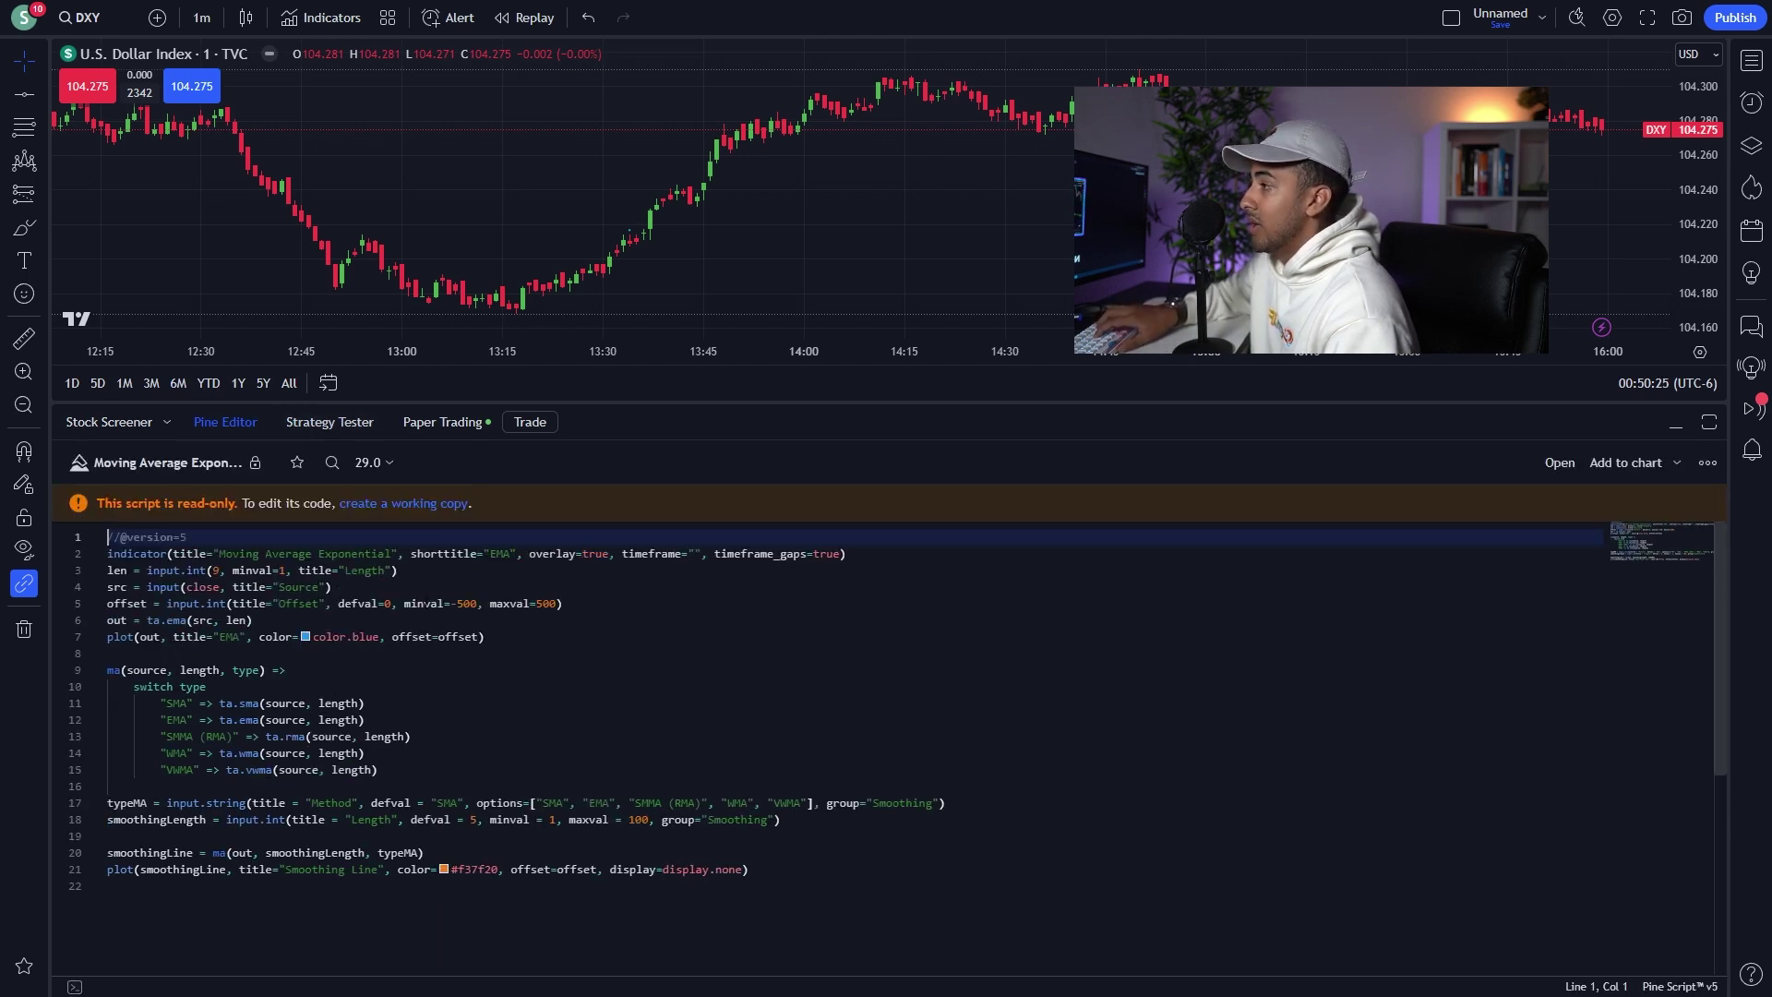
click(167, 422)
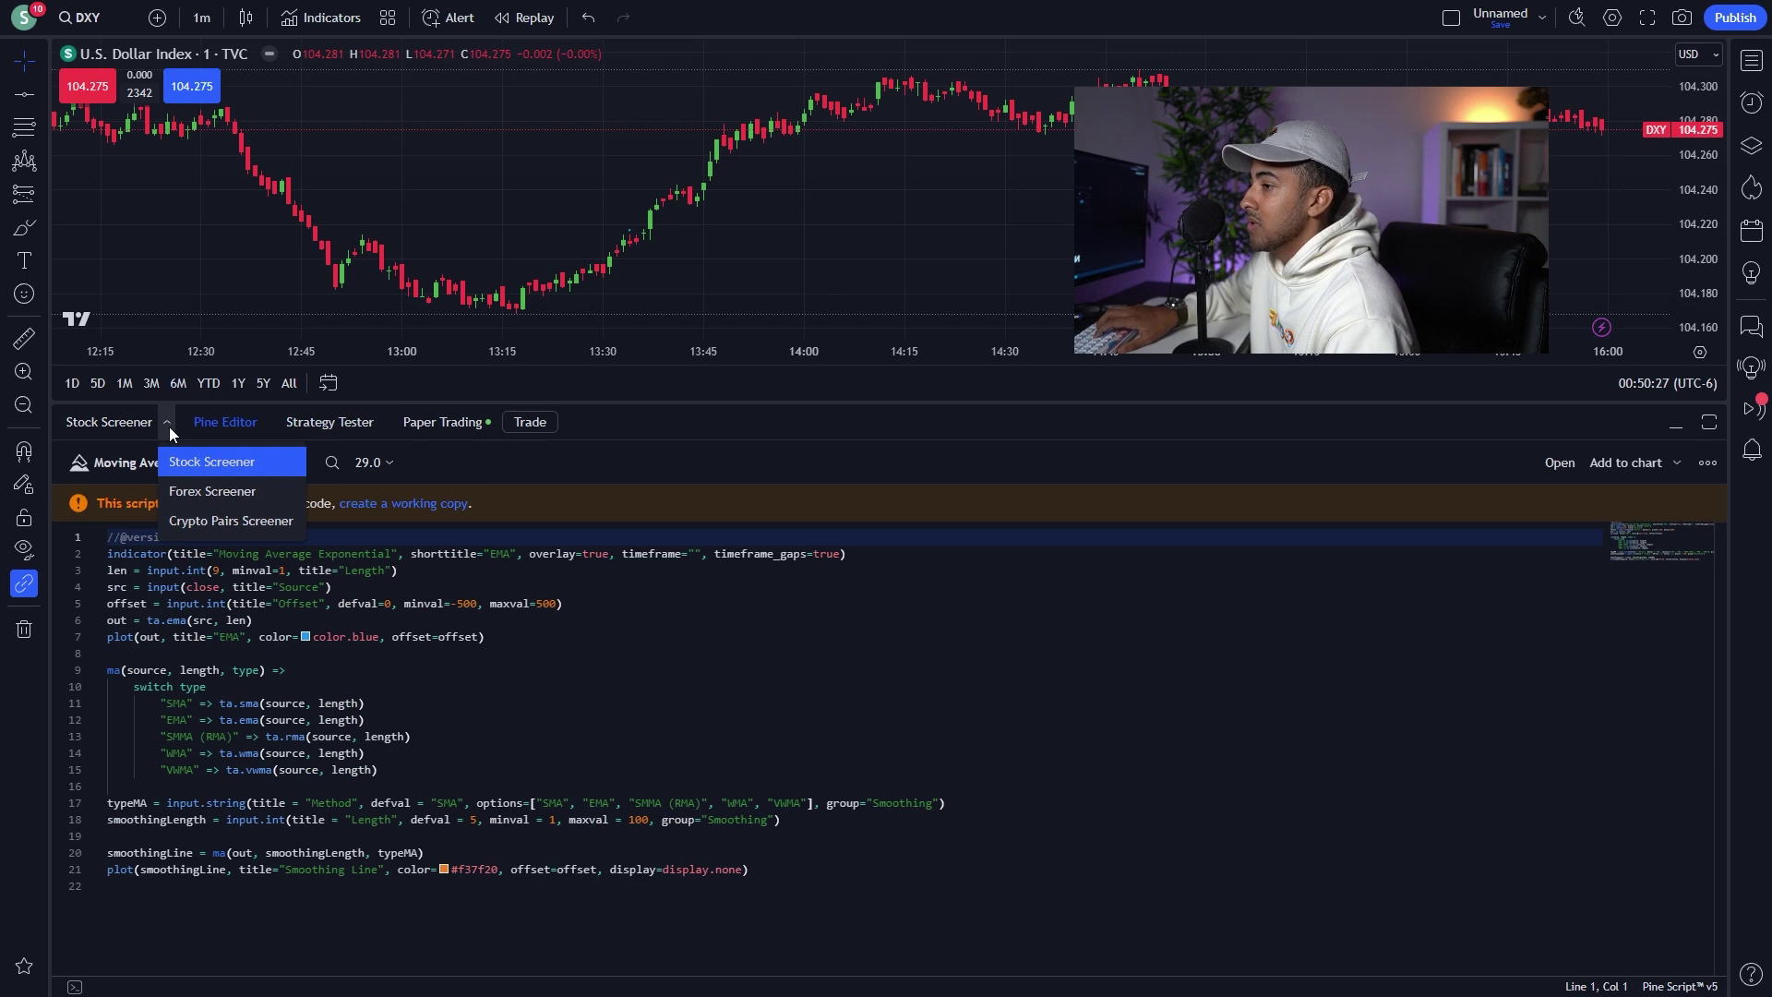
click(169, 427)
click(141, 432)
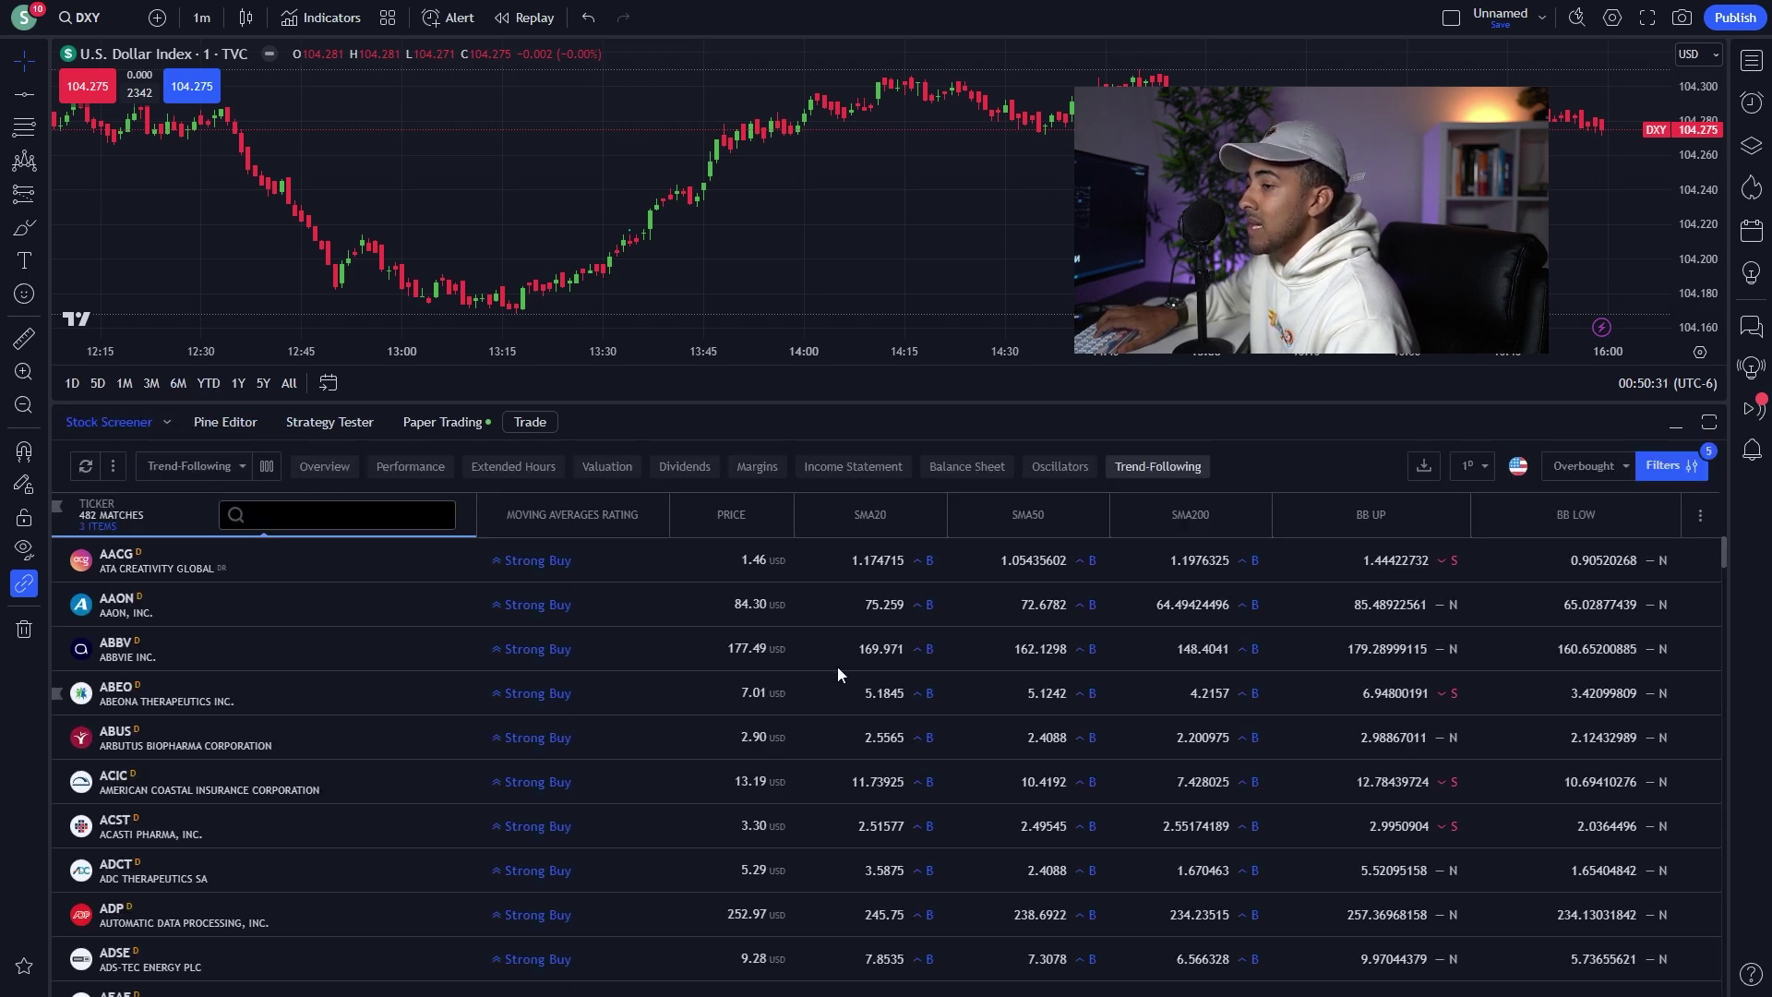
Load AACG from the Stock Screener, examine its price history on an enlarged chart, and return to the stock list.
double_click(543, 560)
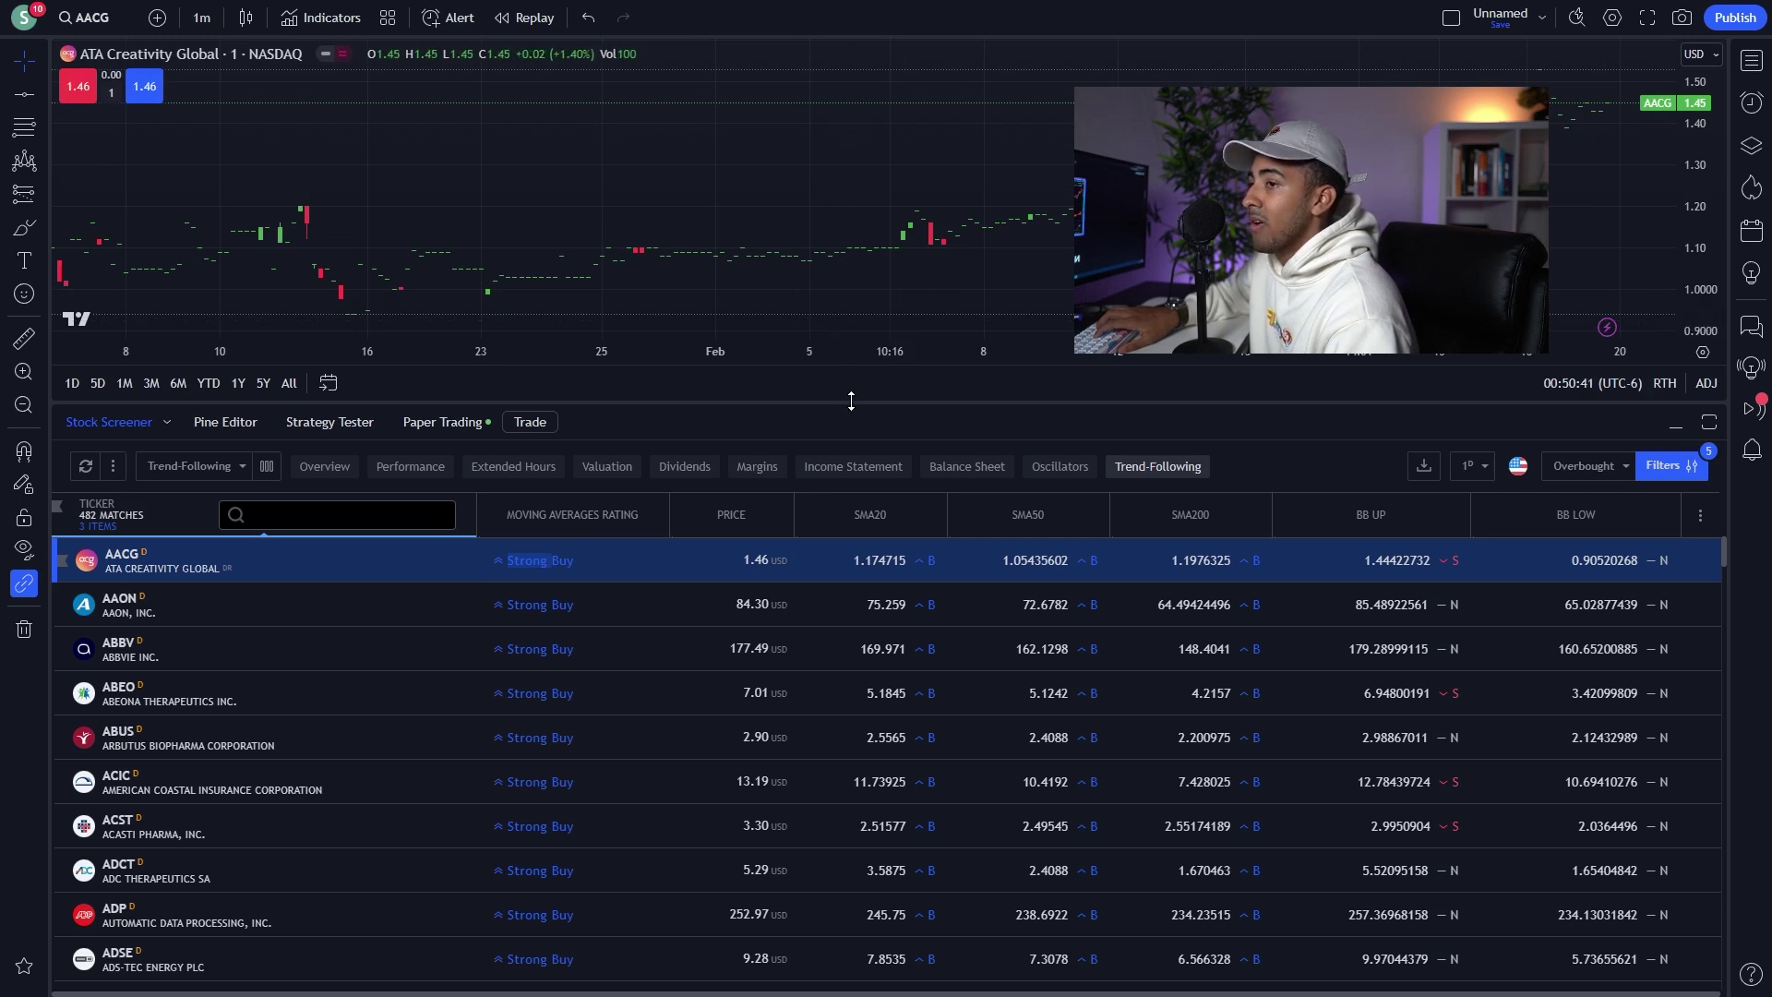
drag(847, 402, 845, 844)
scroll(951, 489, down, 3)
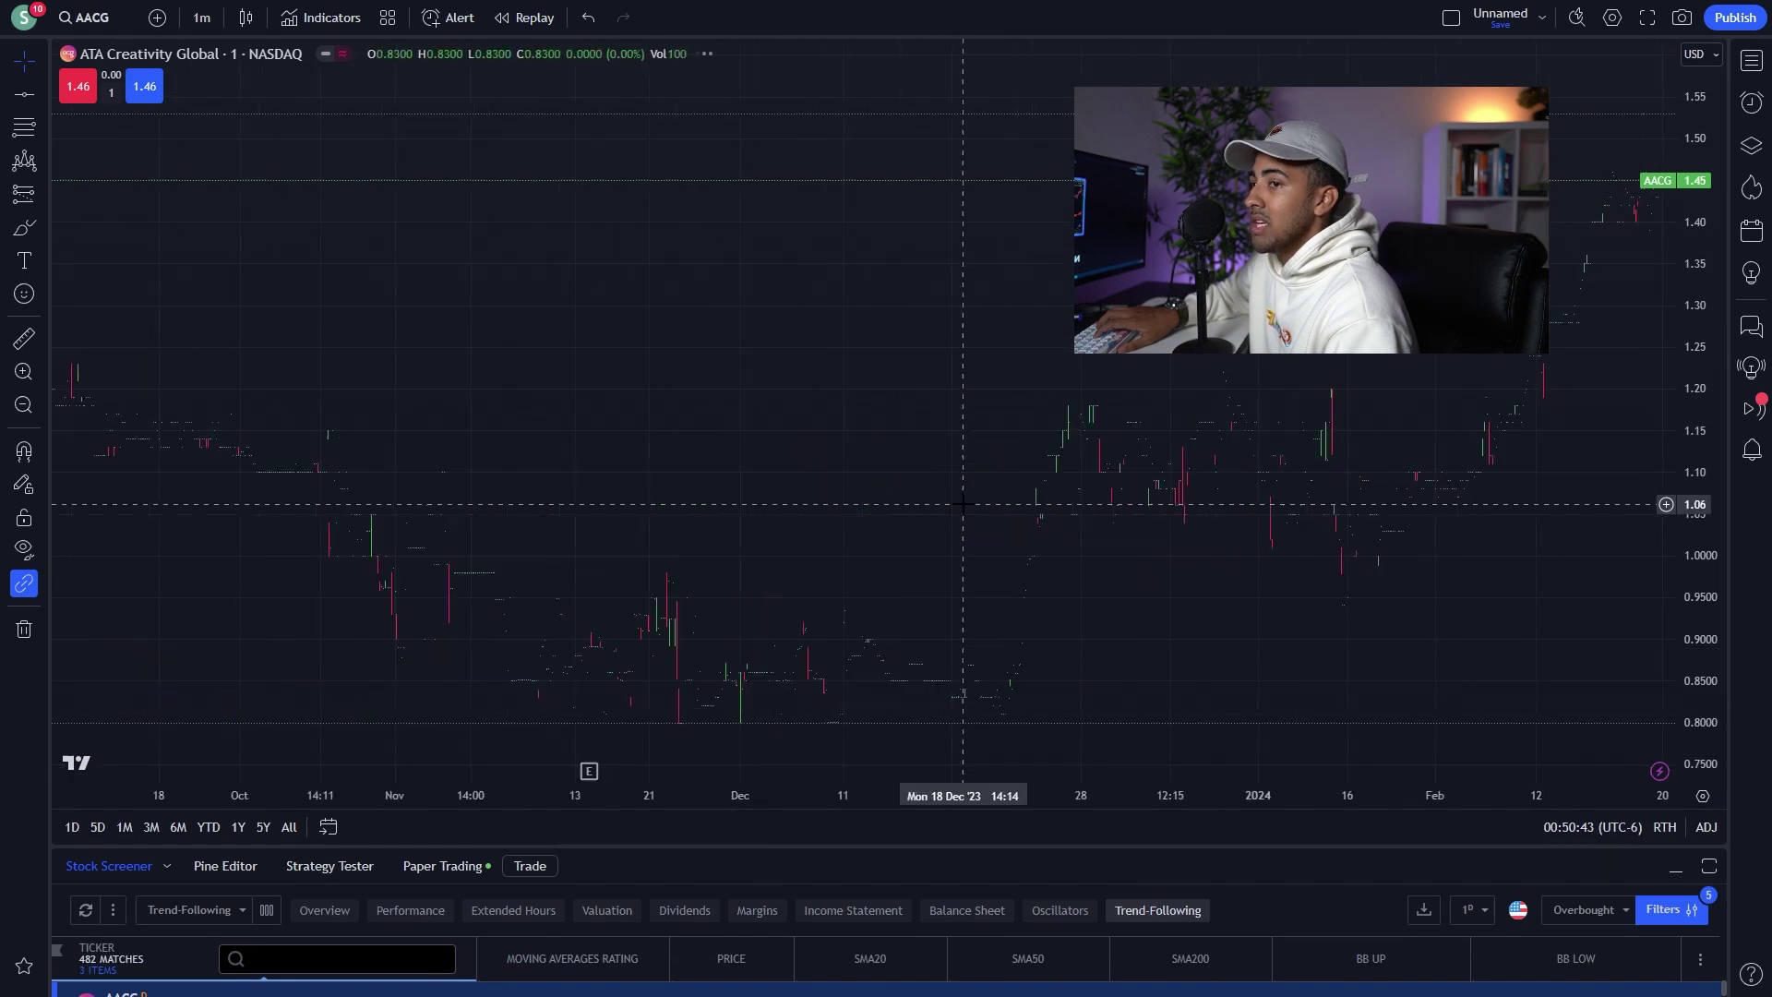
scroll(962, 504, up, 2)
double_click(847, 864)
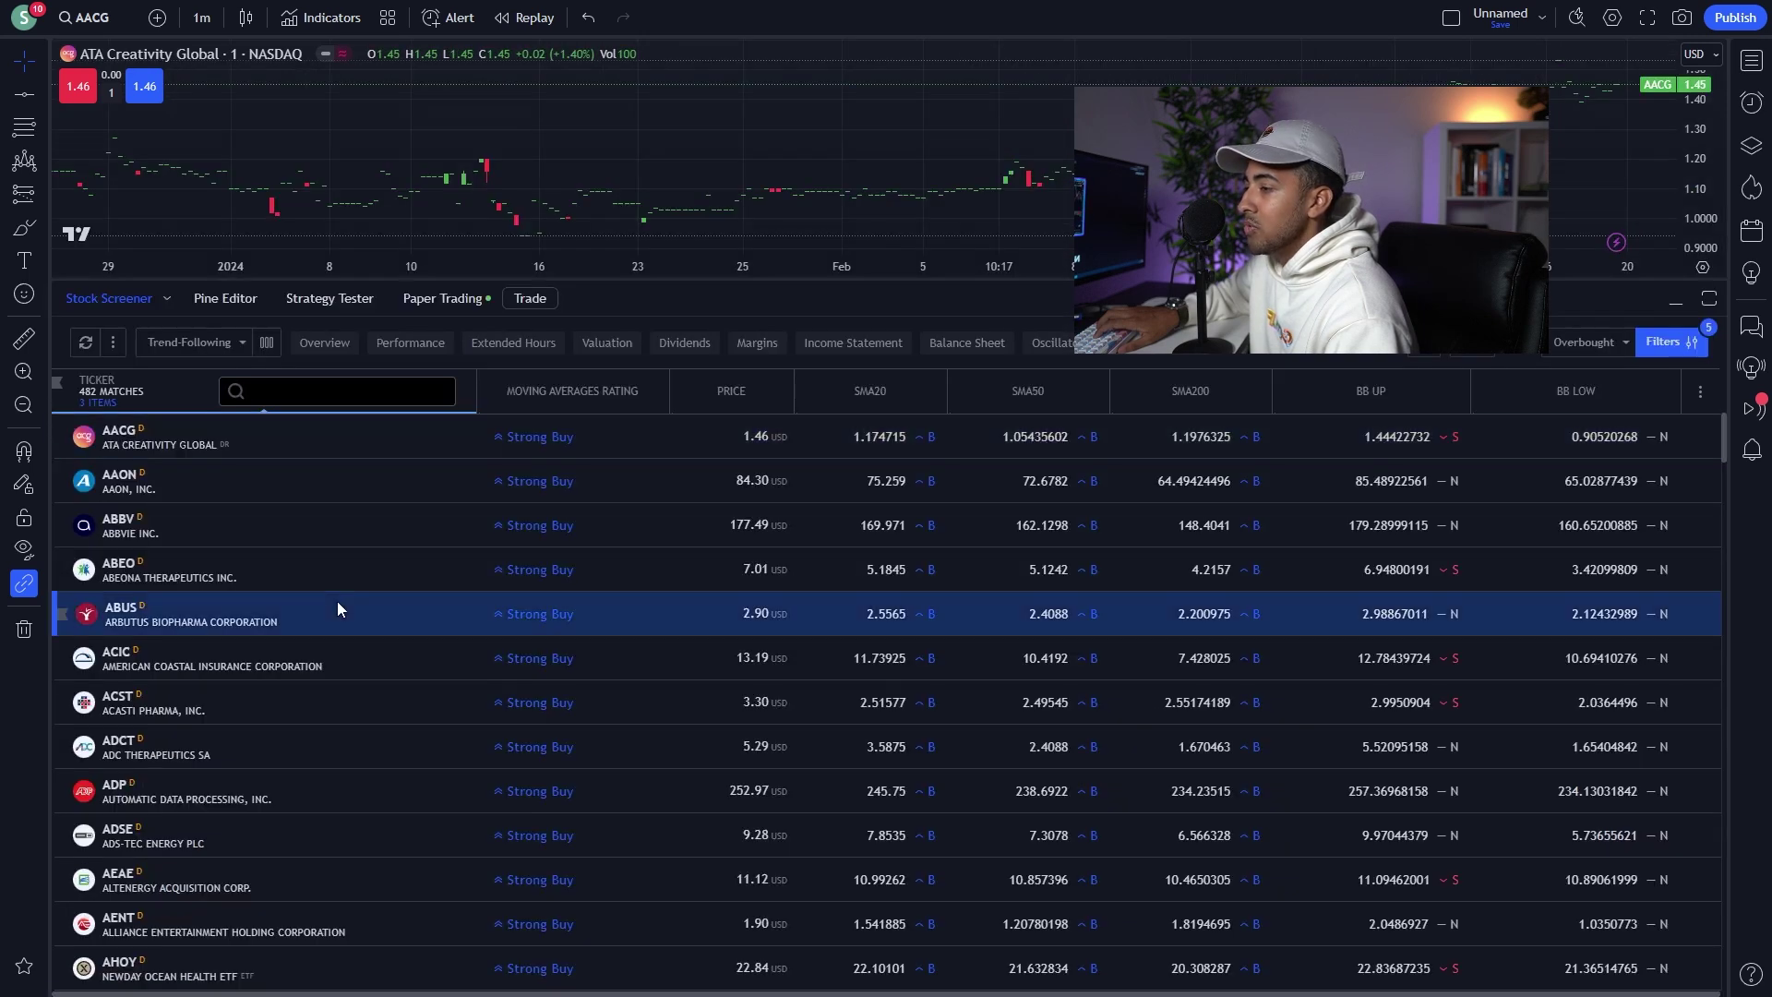
Load ABEO from the Stock Screener, examine its price history on an enlarged chart, and bring back the list.
click(451, 555)
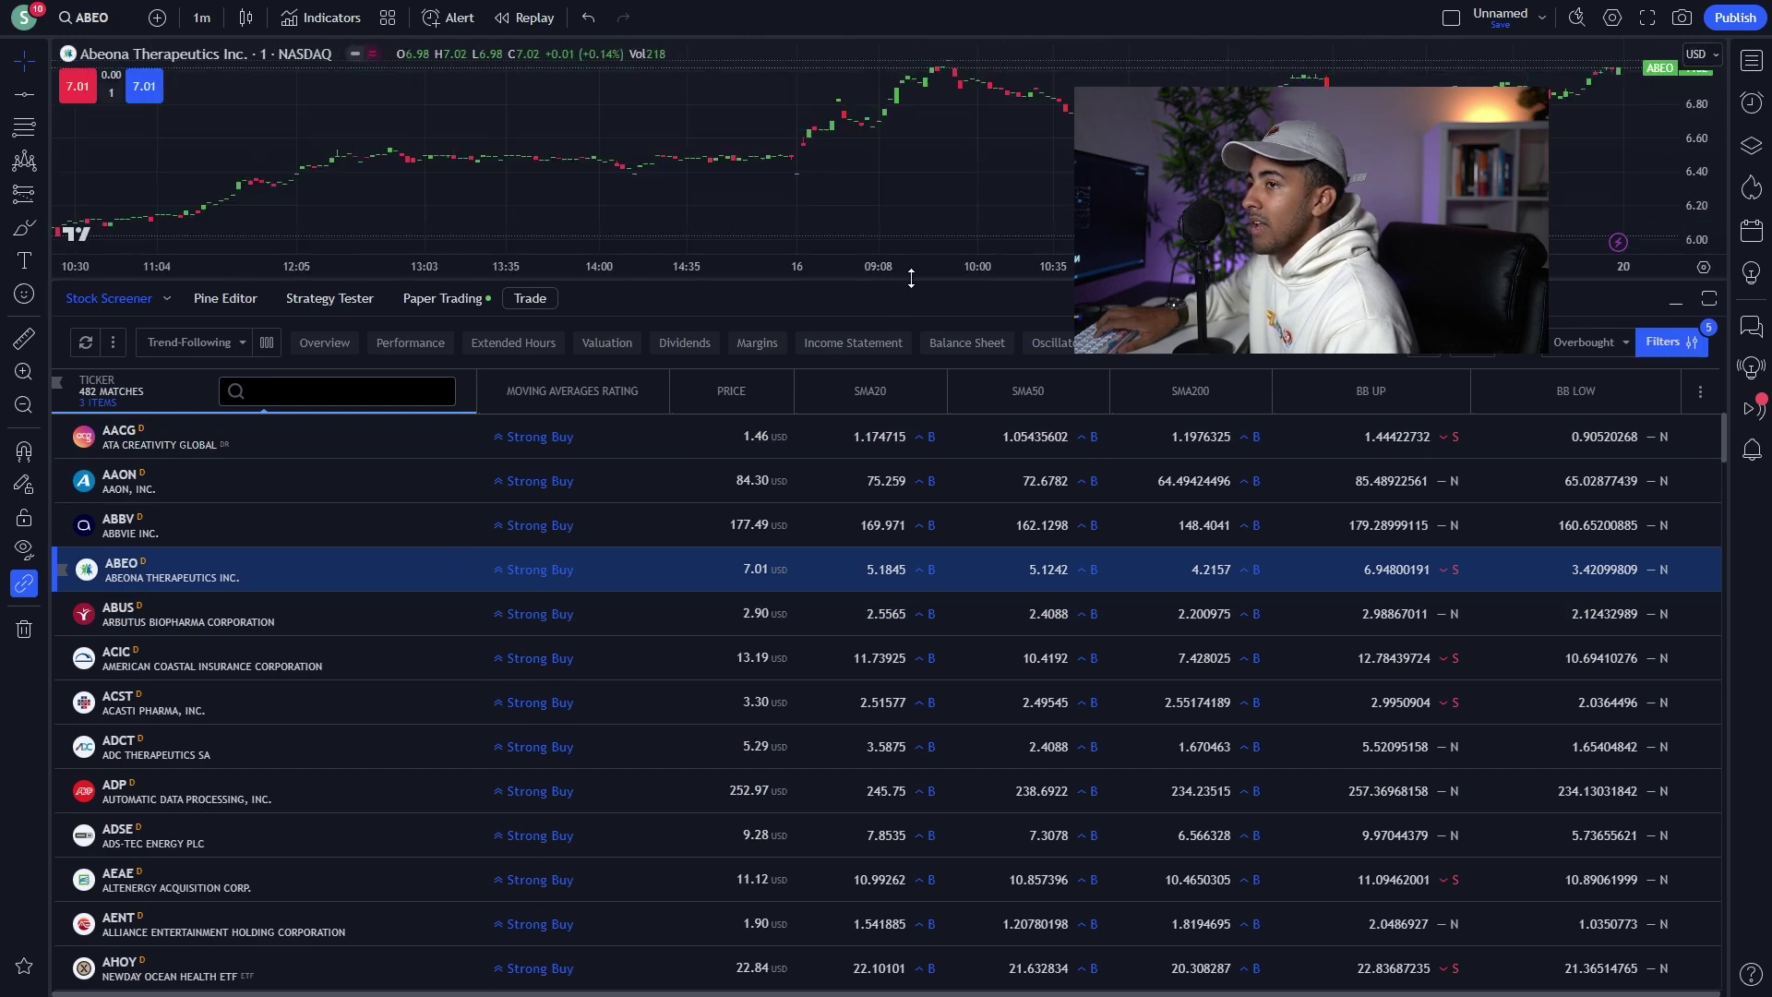
drag(911, 278, 831, 928)
scroll(889, 549, down, 5)
scroll(1248, 397, up, 5)
drag(694, 928, 258, 279)
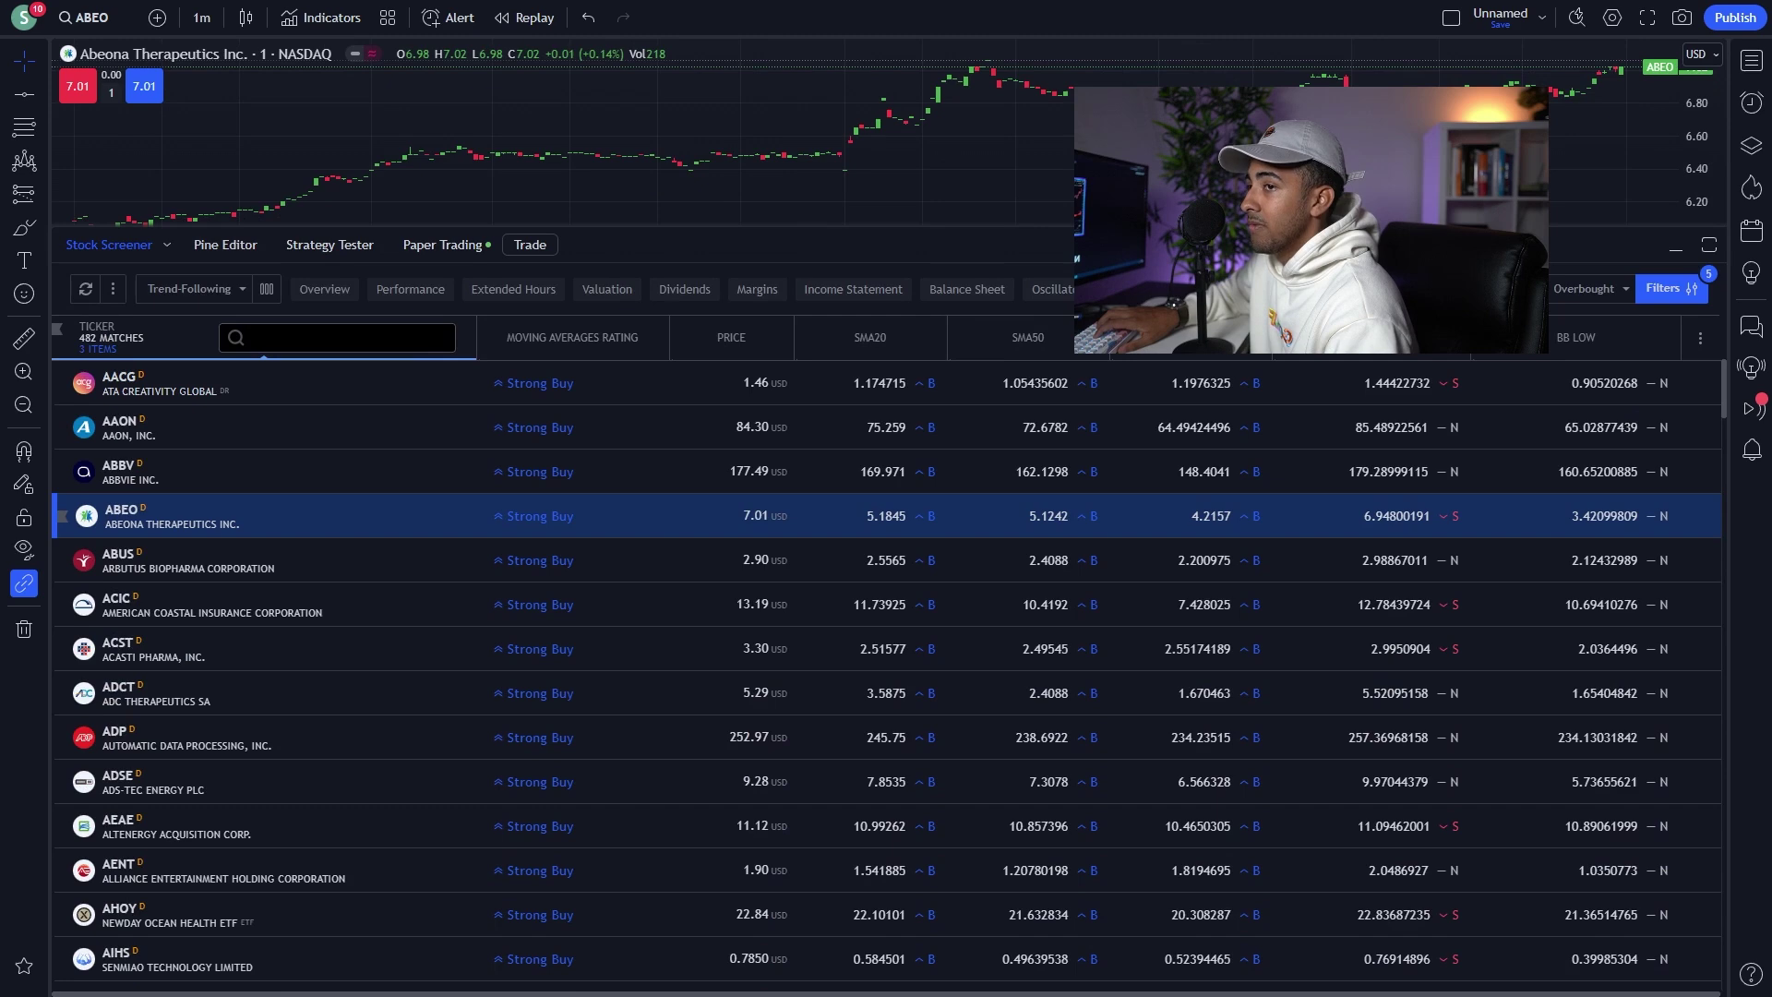
View the screener's Overview, Performance and Extended Hours column sets, and shrink the screener to examine the chart.
click(337, 290)
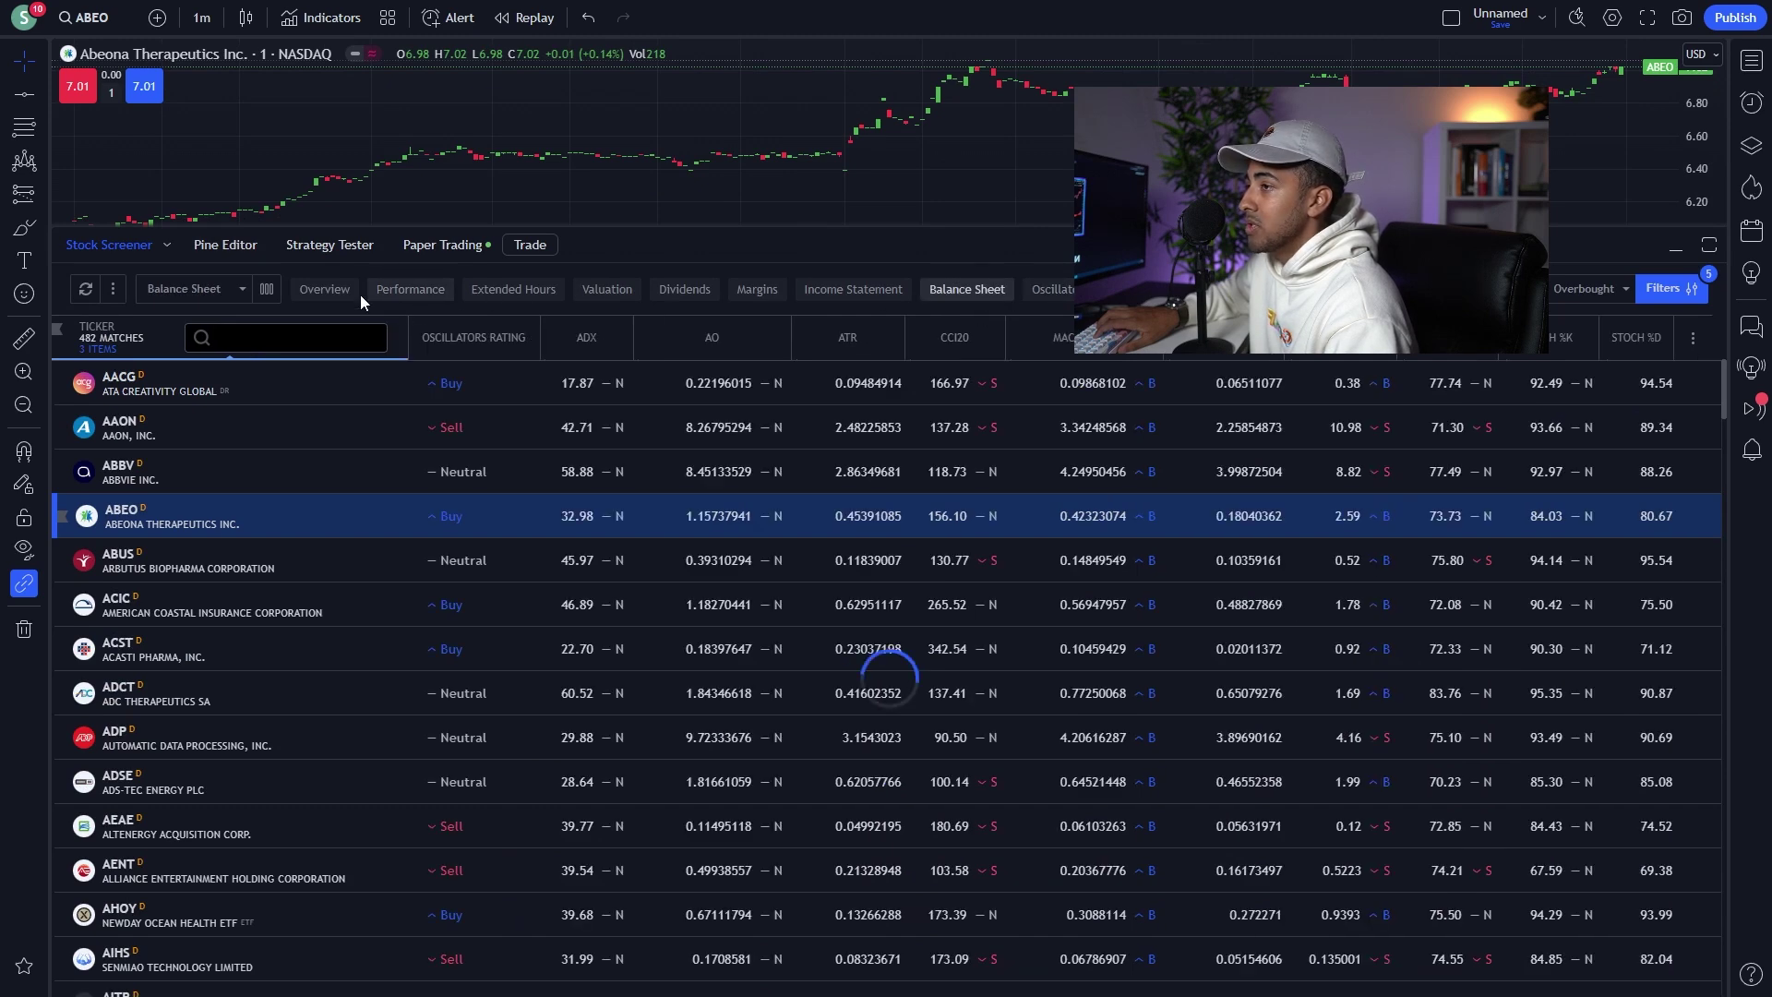
click(407, 290)
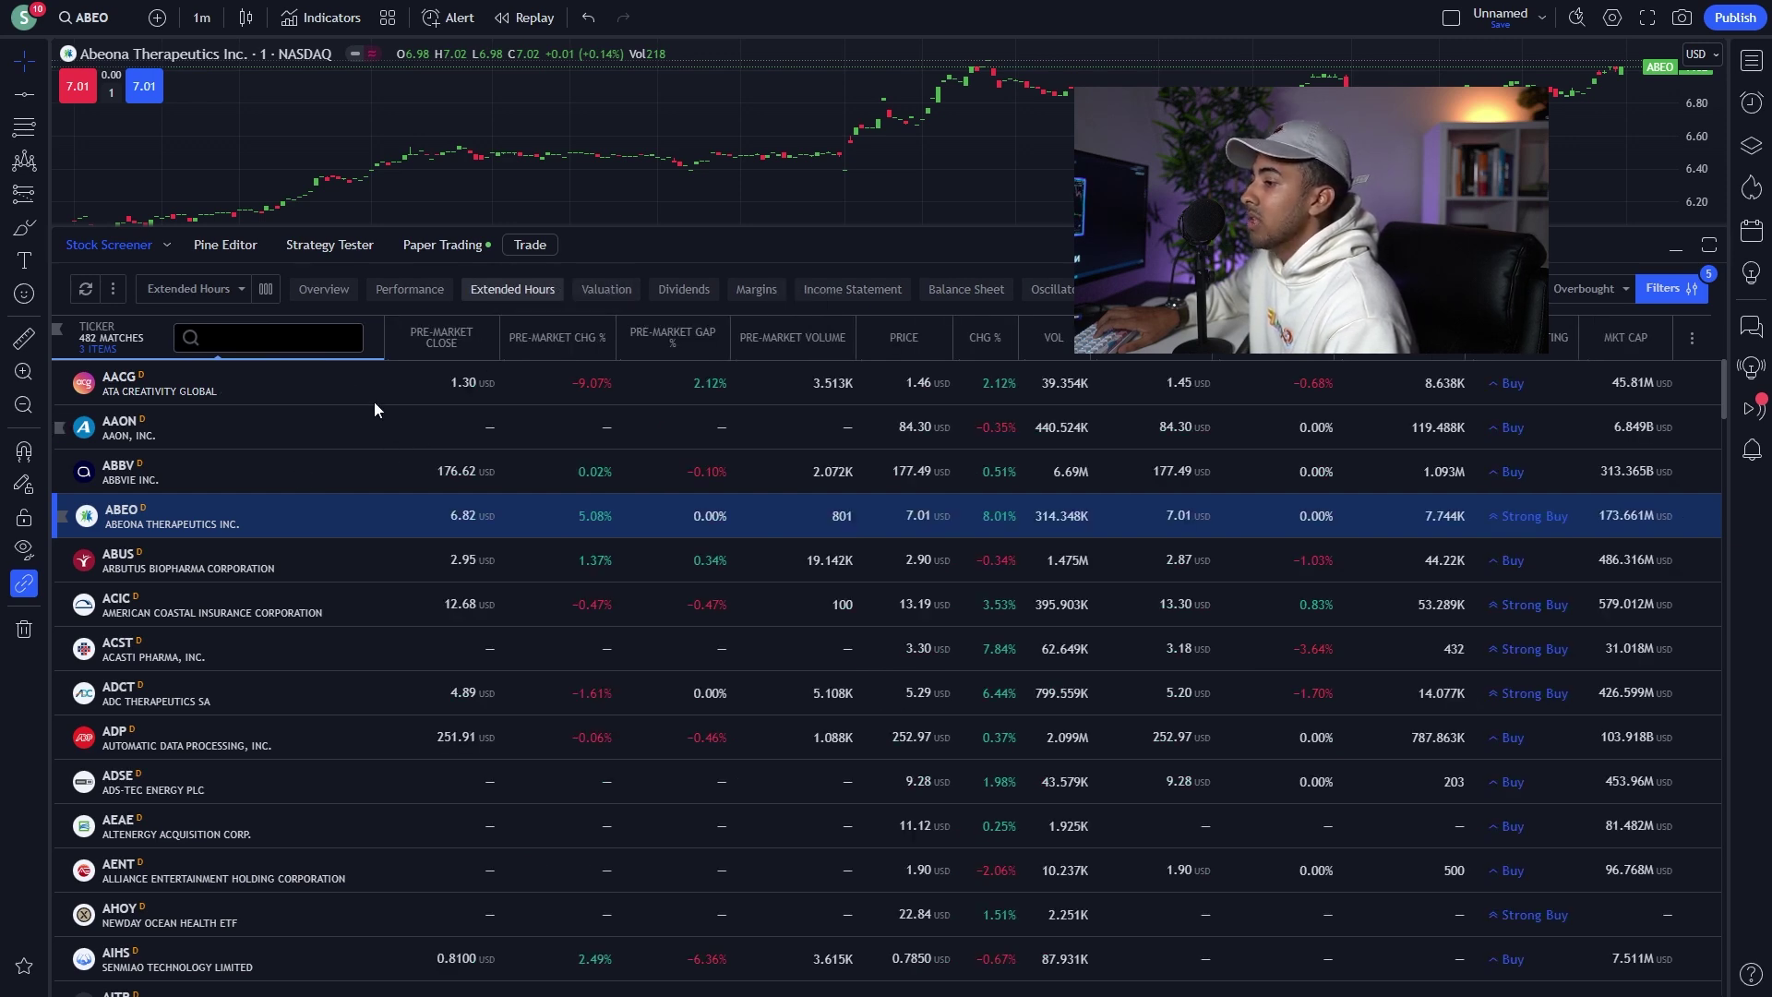
drag(526, 229, 609, 964)
scroll(681, 489, down, 2)
scroll(681, 488, up, 2)
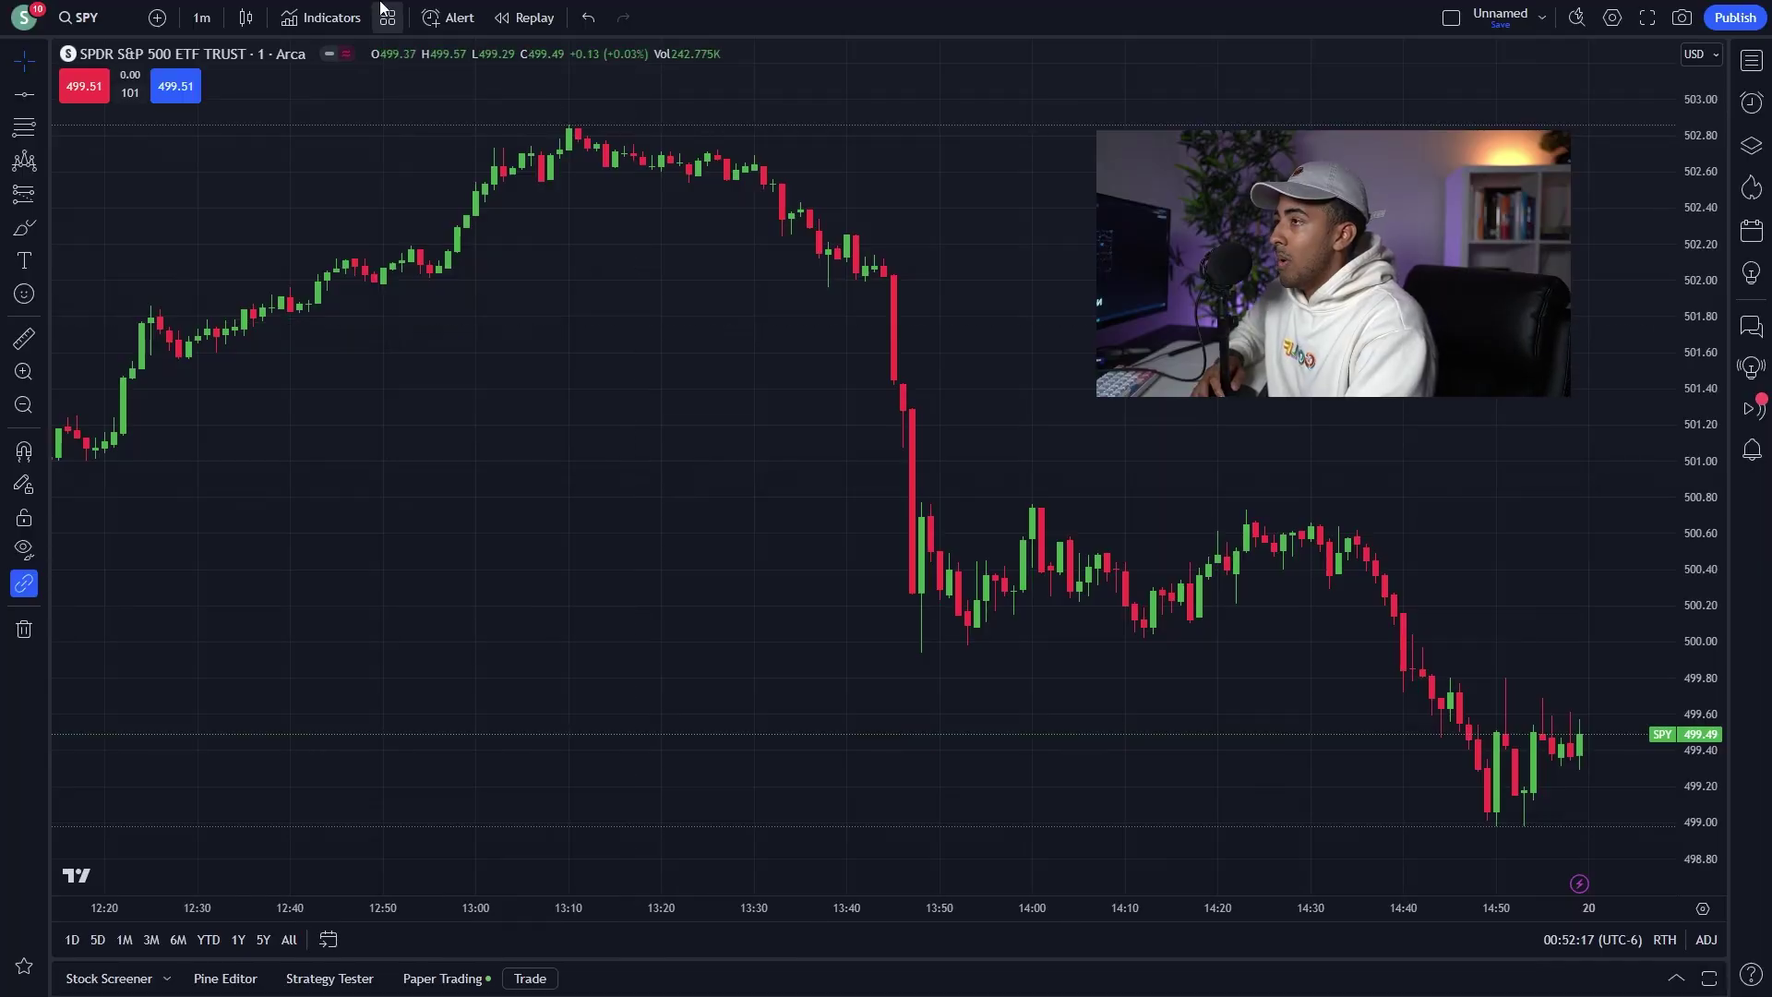
Search for the symbol SPY, load its chart, and examine the latest candles more closely.
key(F11)
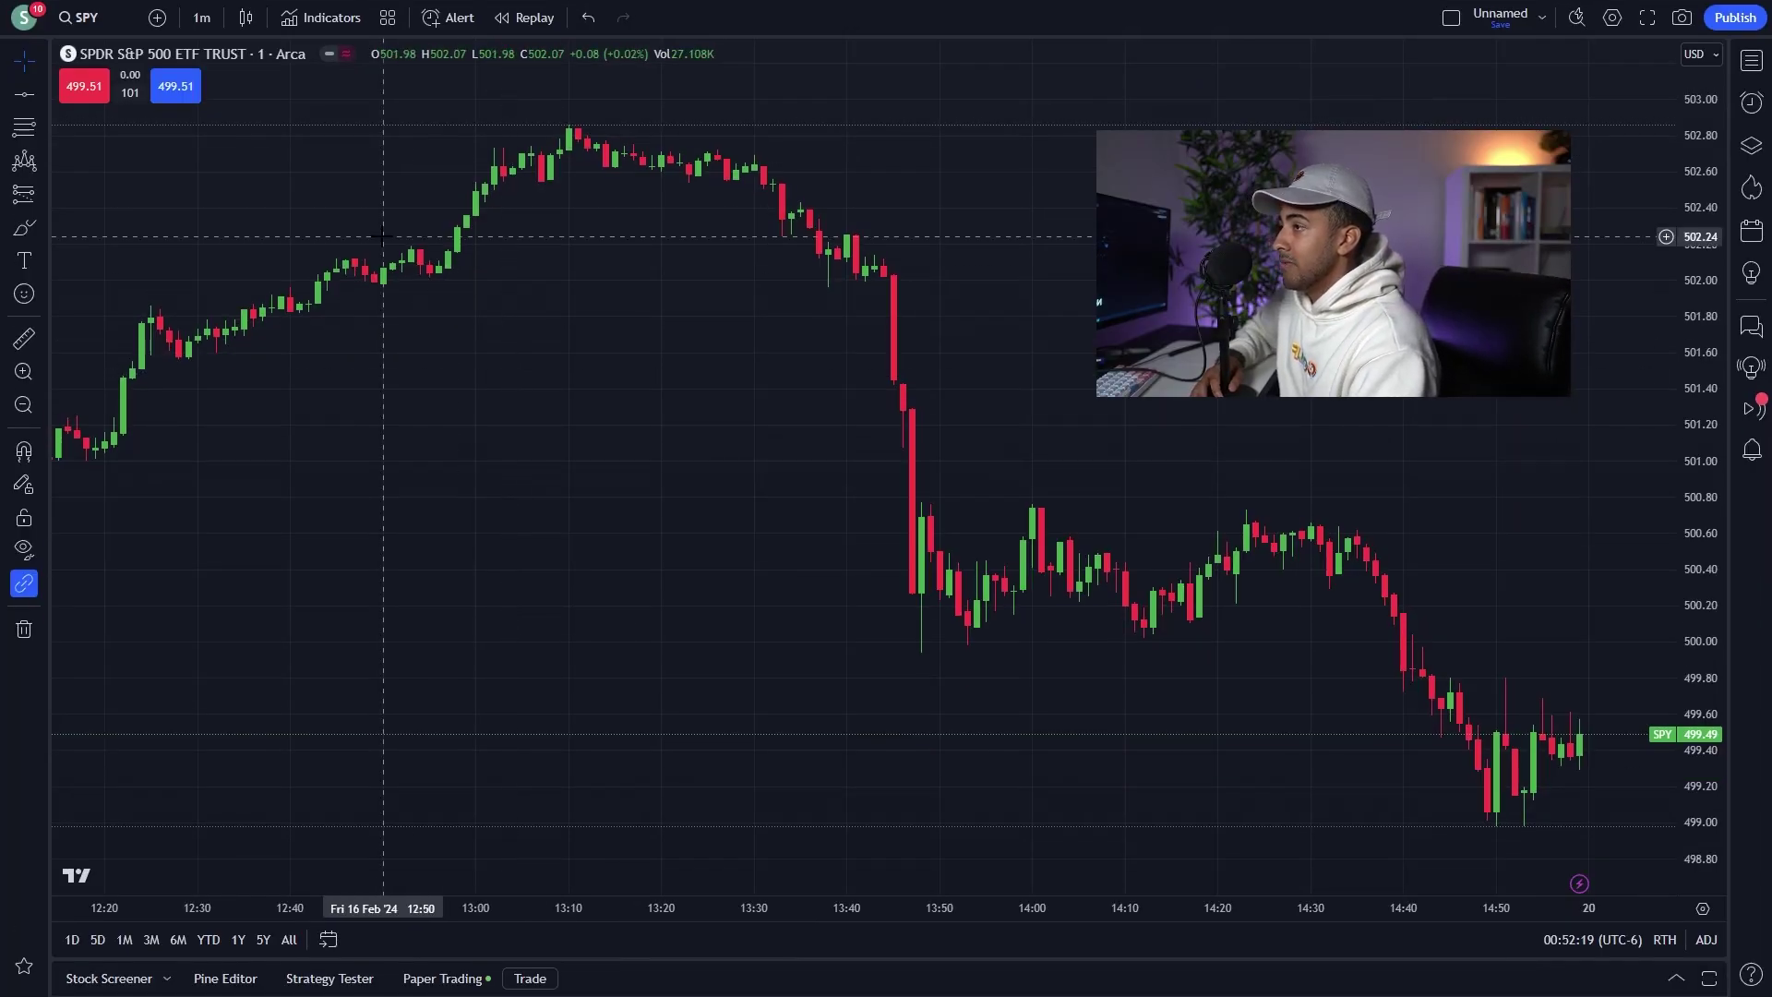
mouse_move(294, 8)
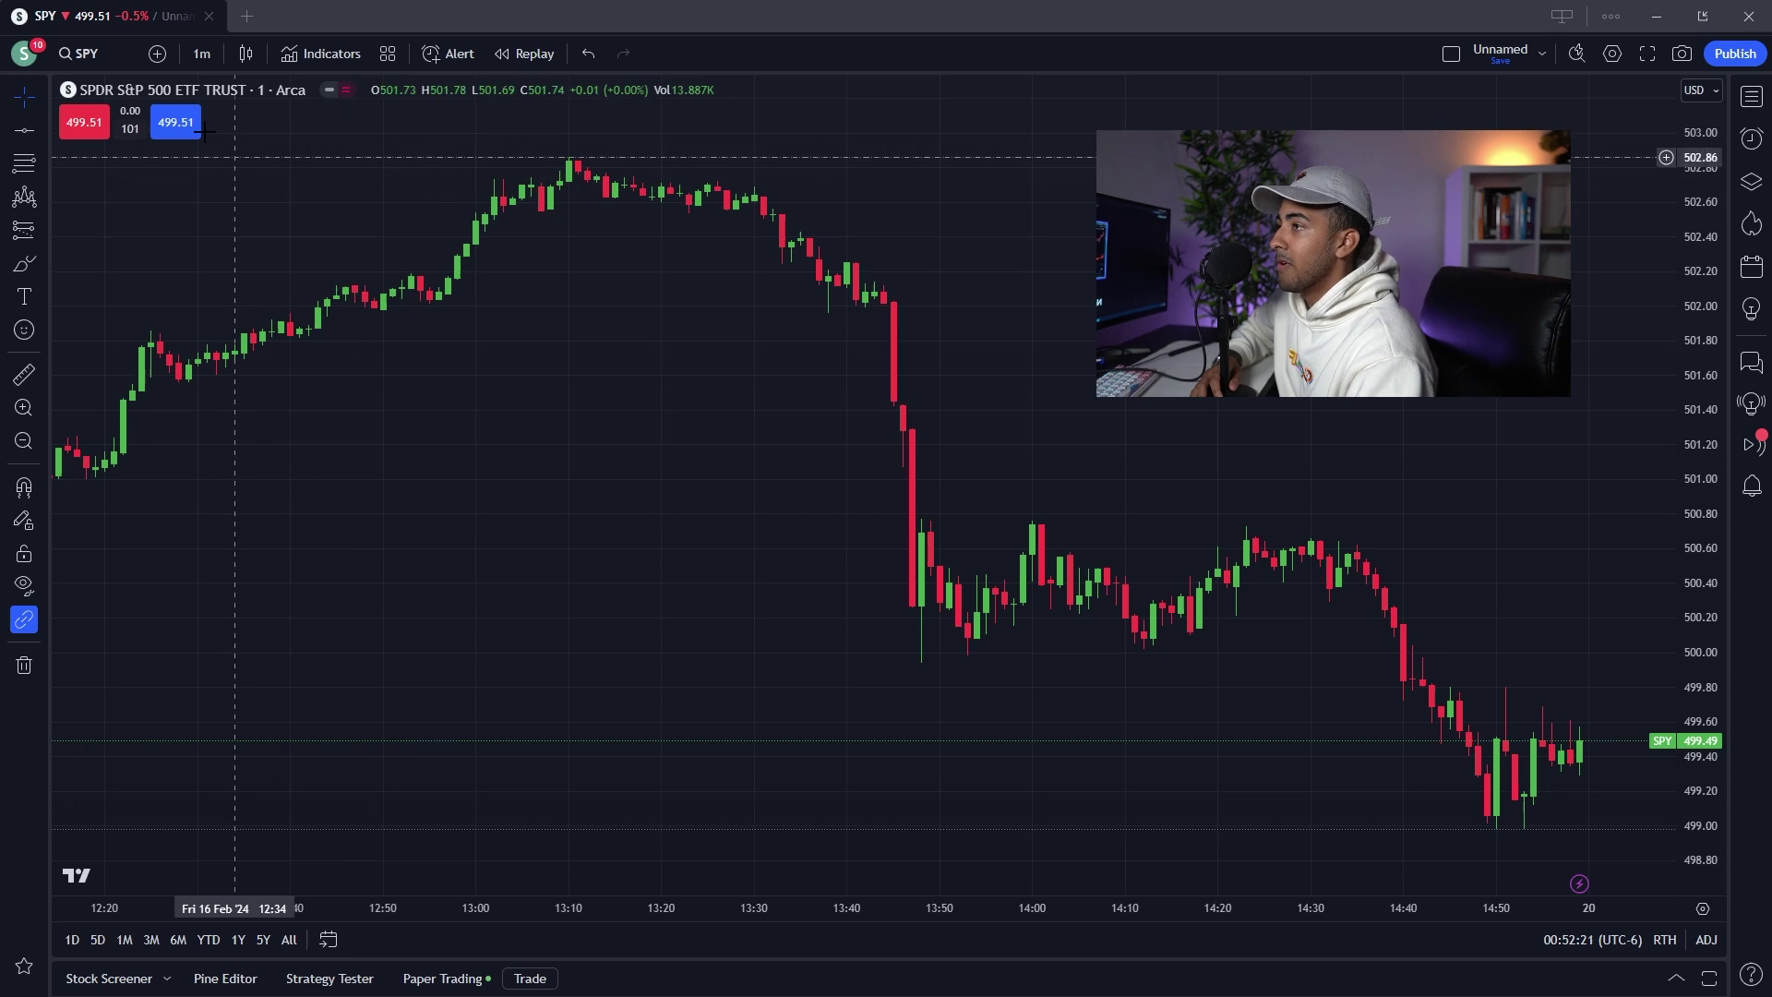
click(82, 17)
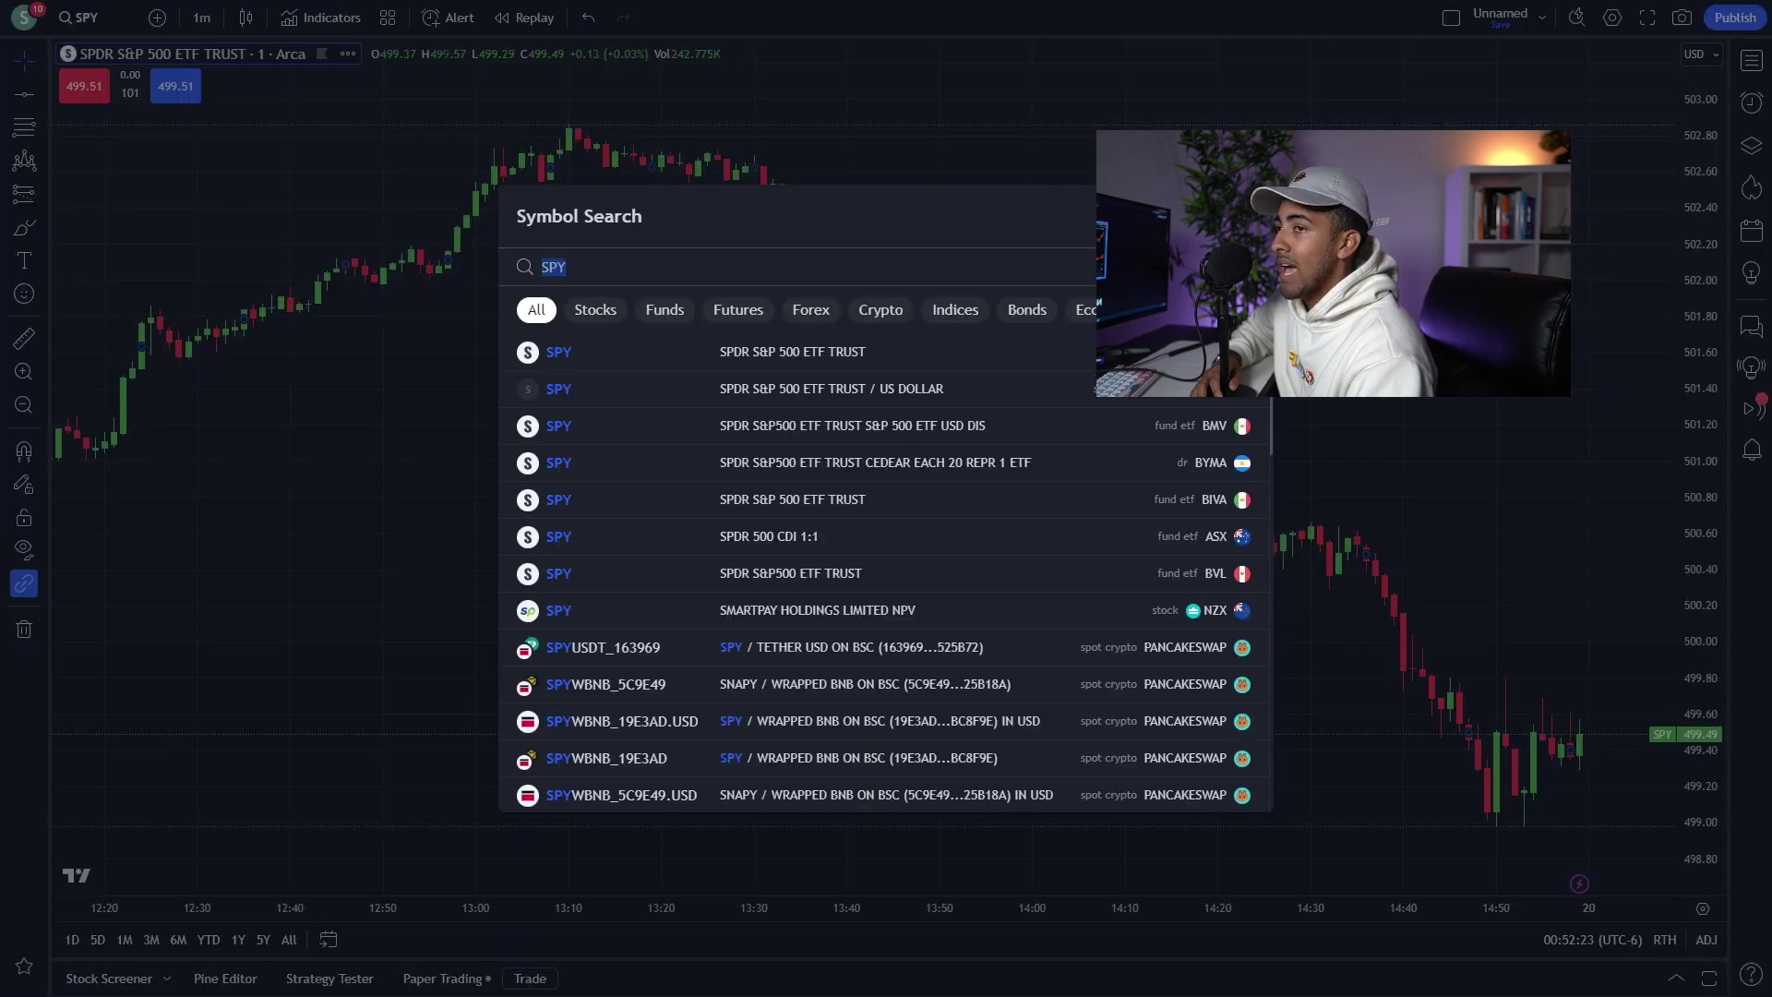
text(SPY)
key(Return)
scroll(506, 293, up, 5)
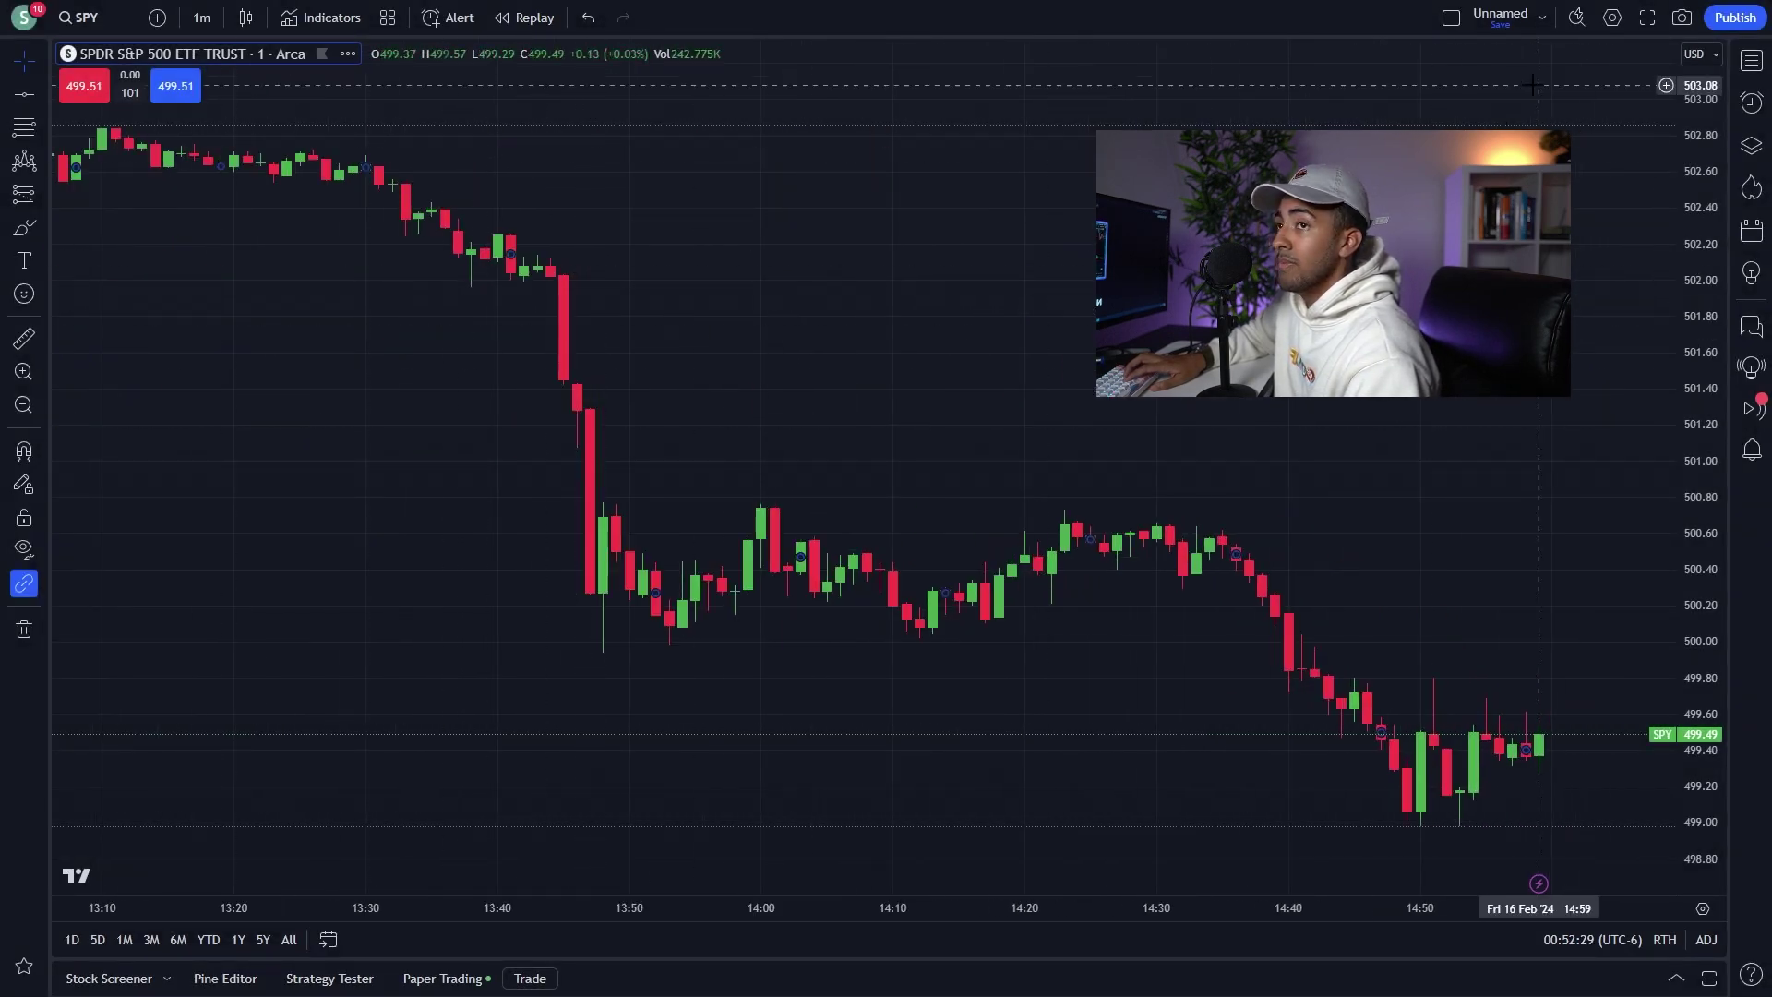
Split the layout into two side-by-side charts, and switch the active chart between SPY and UBER.
click(1447, 26)
click(1475, 100)
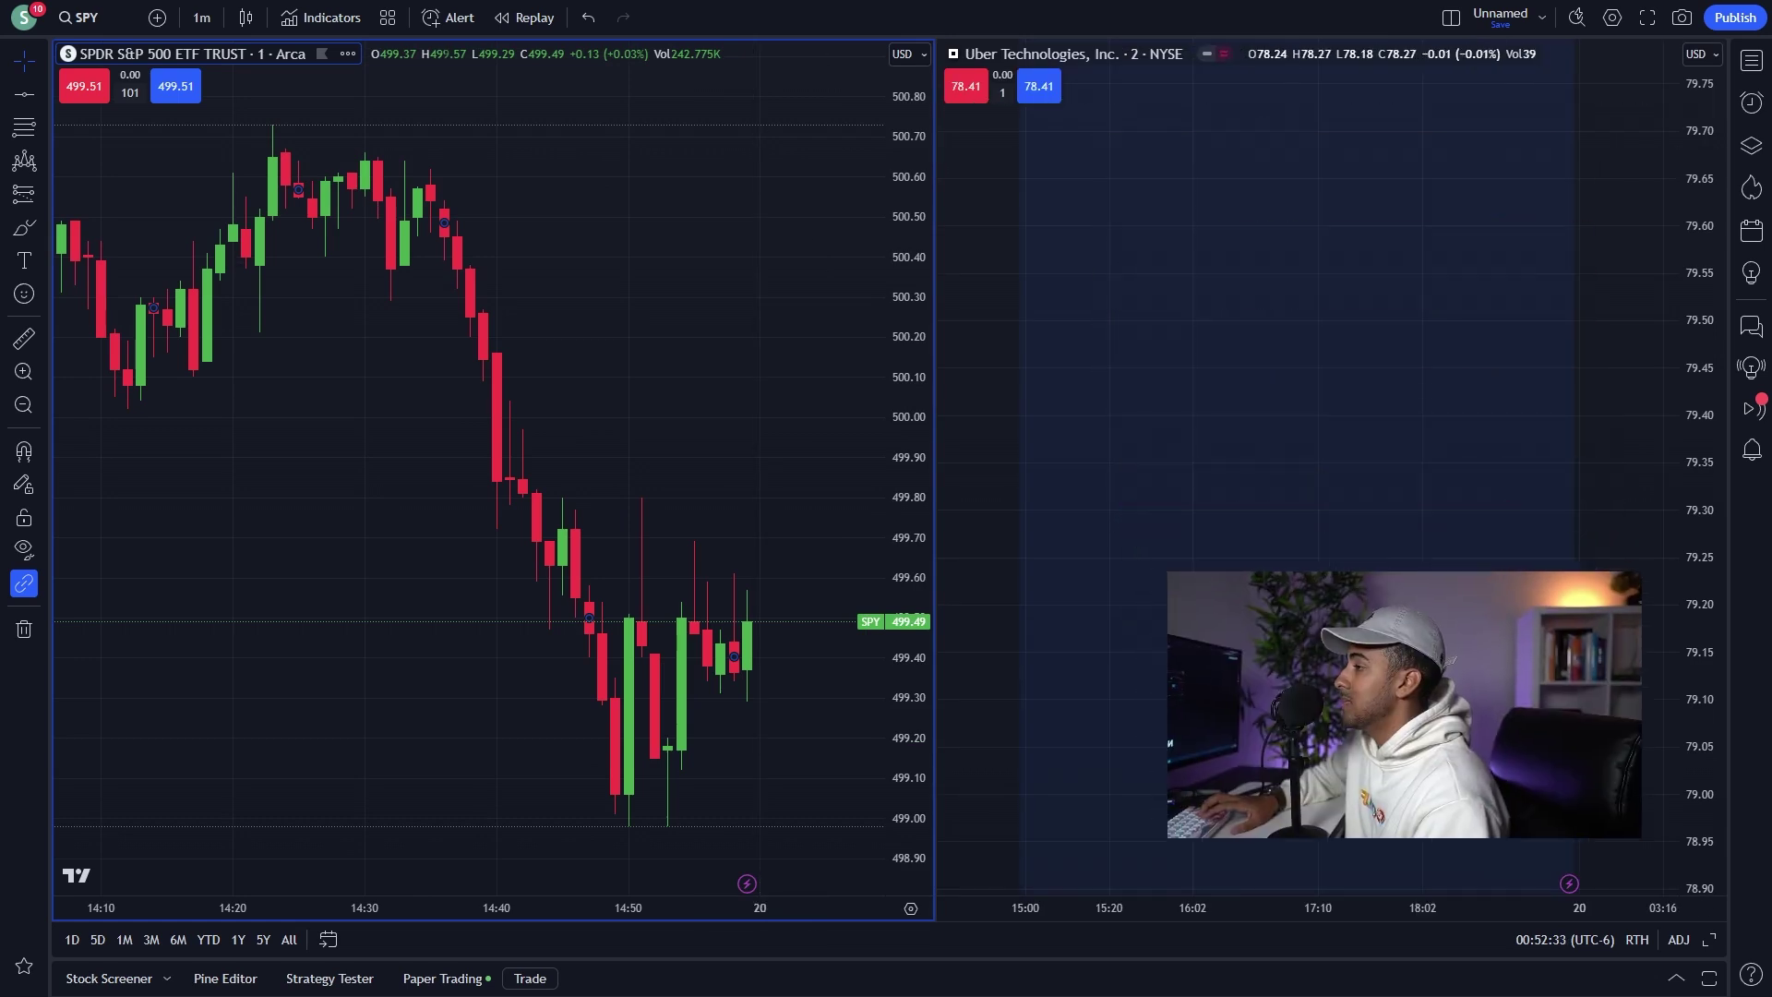
click(1367, 526)
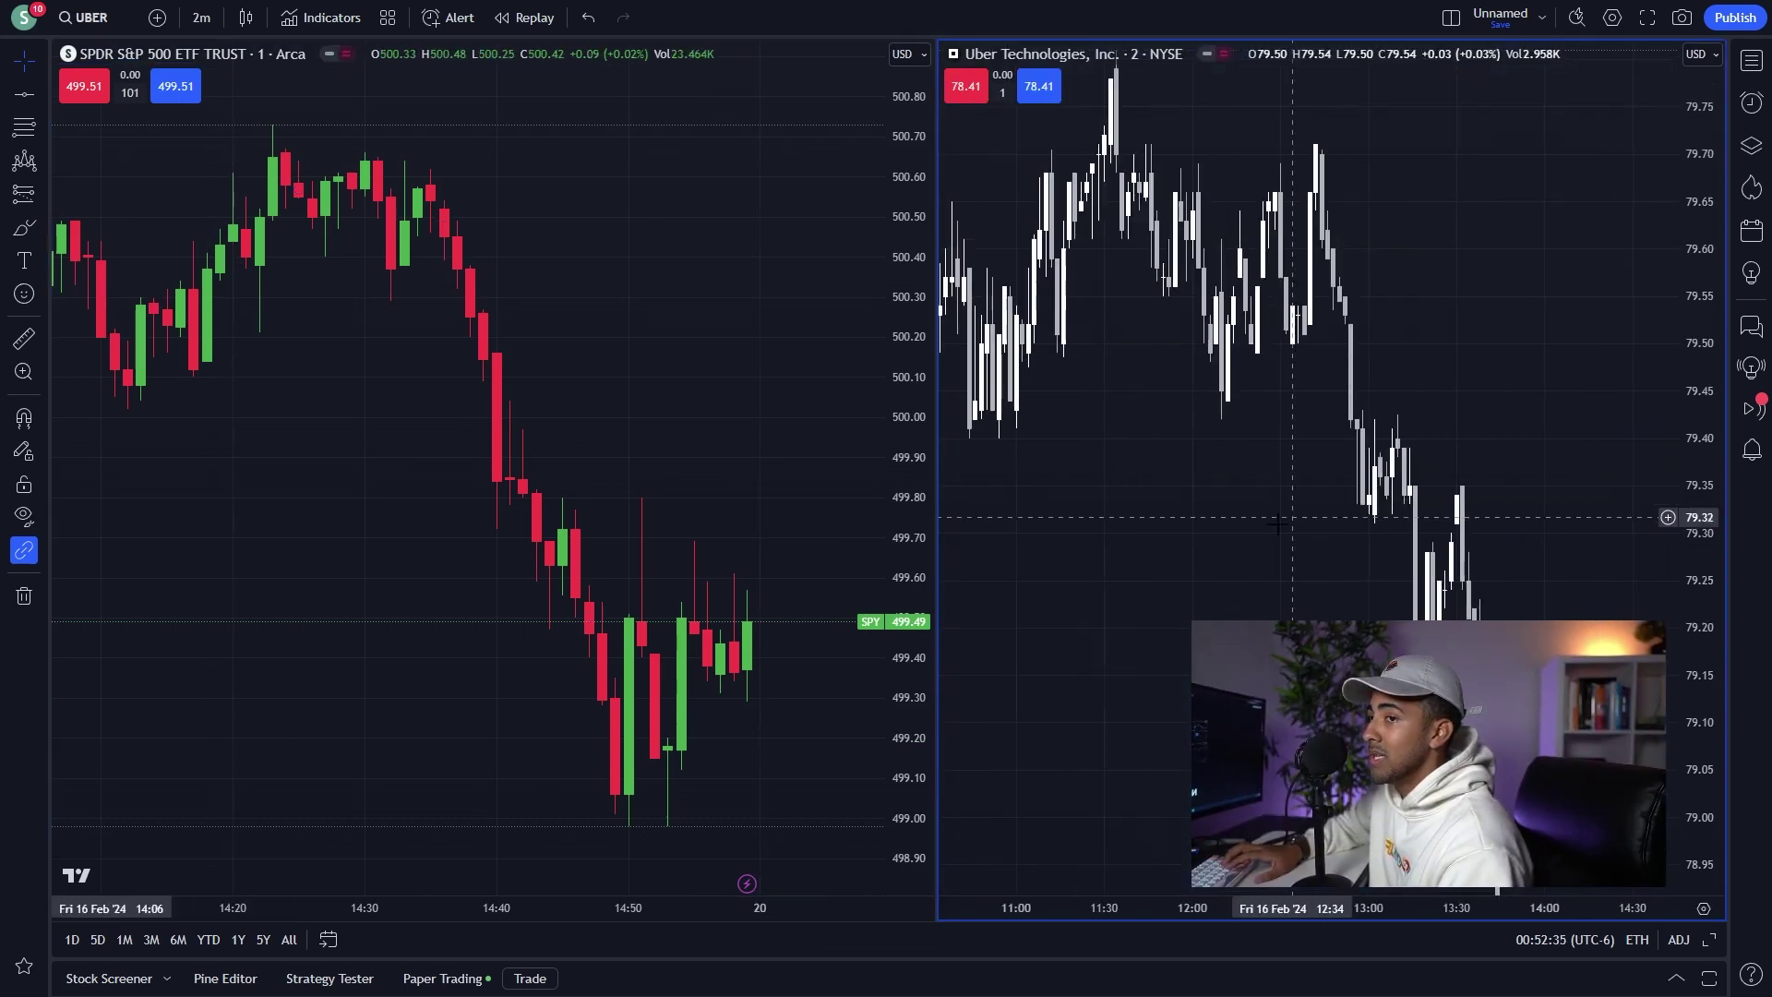
click(773, 443)
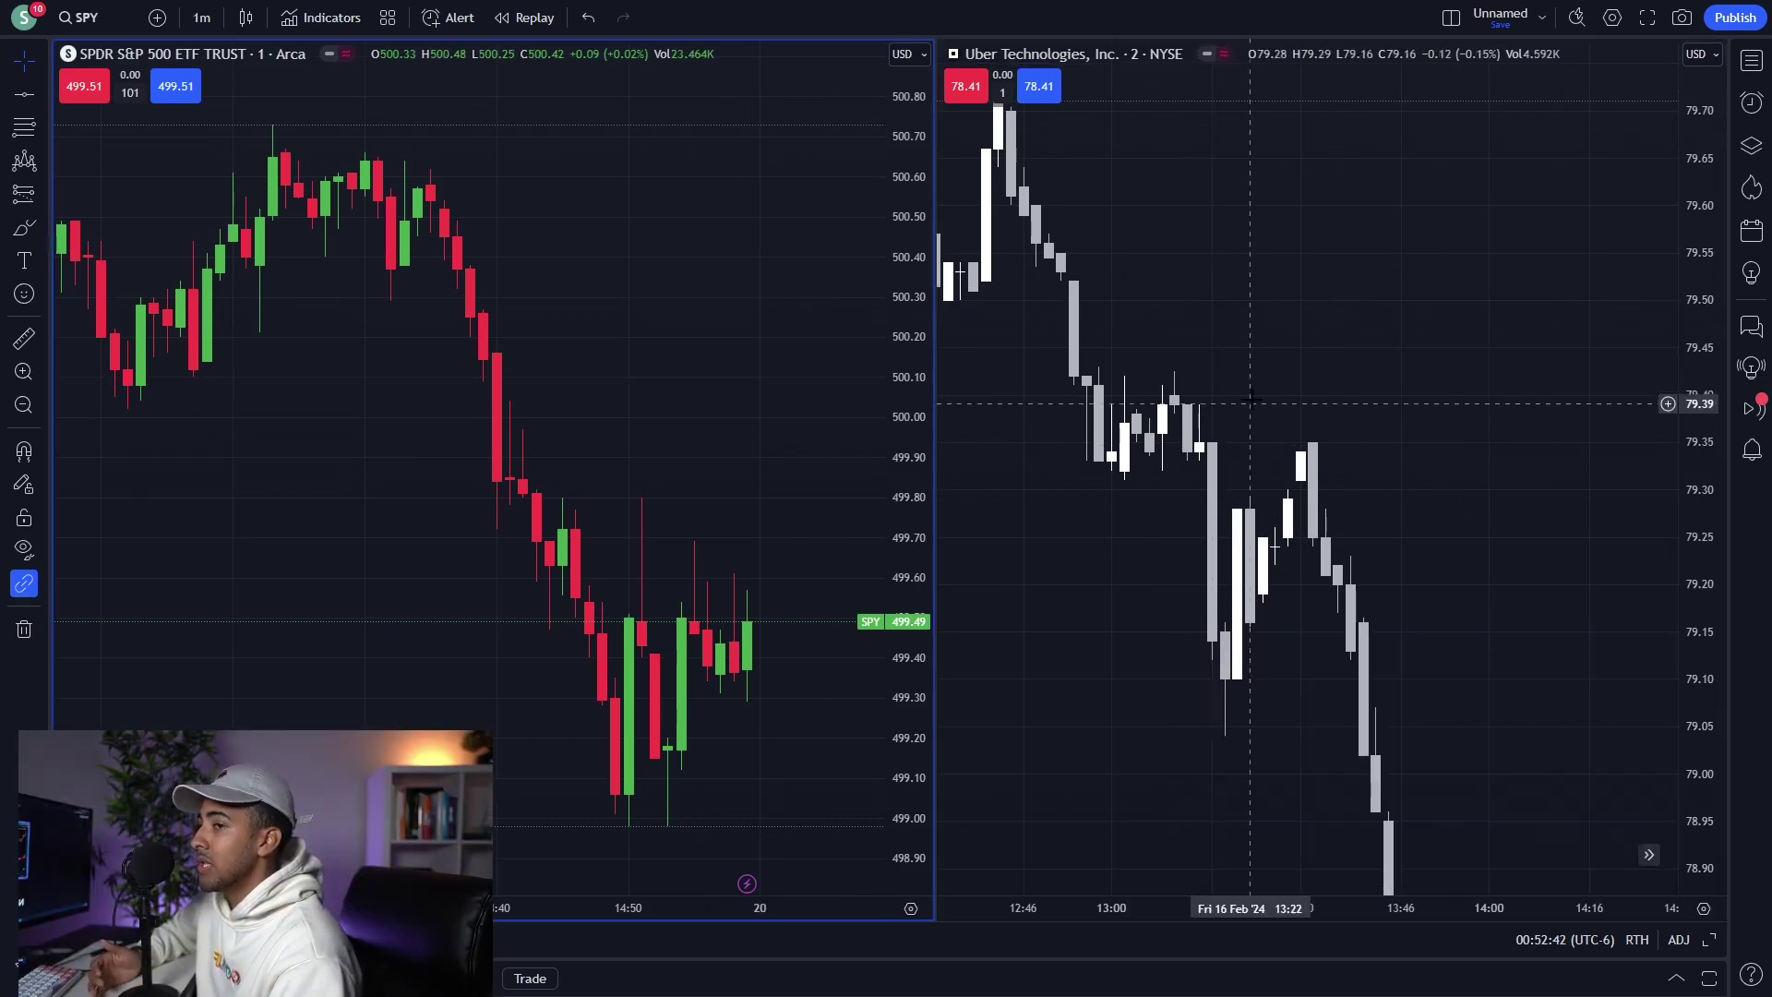
click(953, 452)
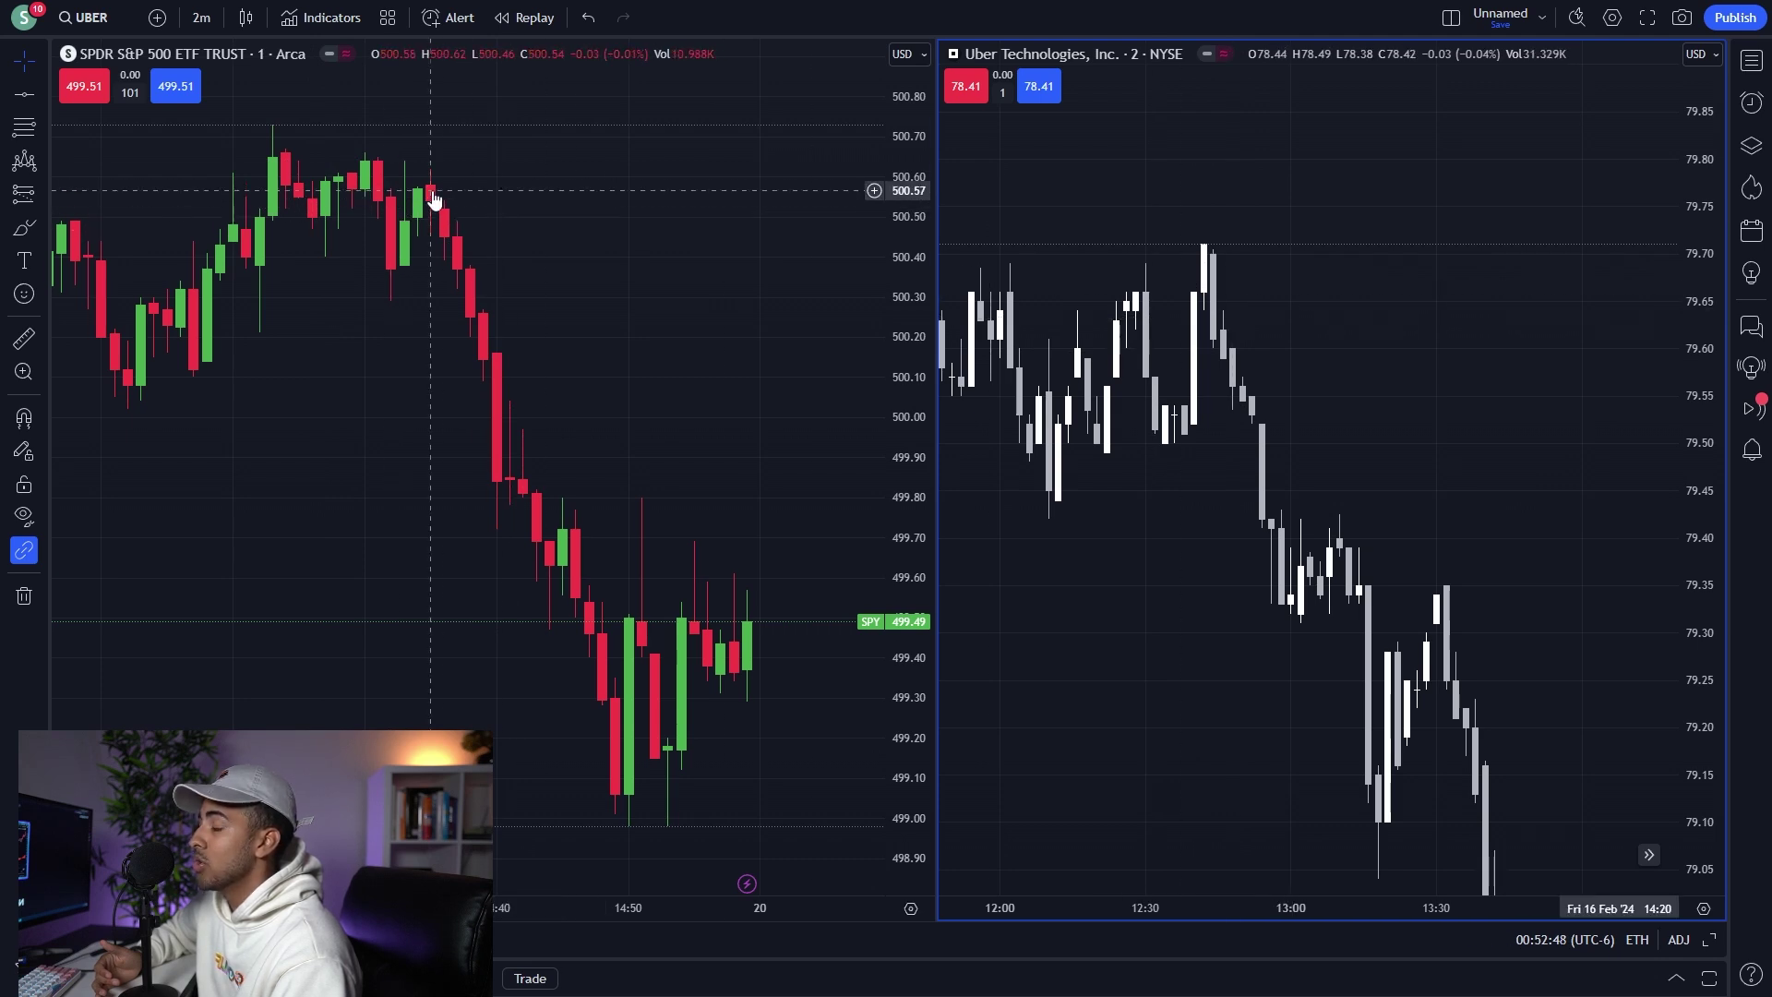
Examine the SPY and UBER charts independently at different zoom levels, and reset the UBER price scale to fit automatically.
scroll(434, 201, down, 5)
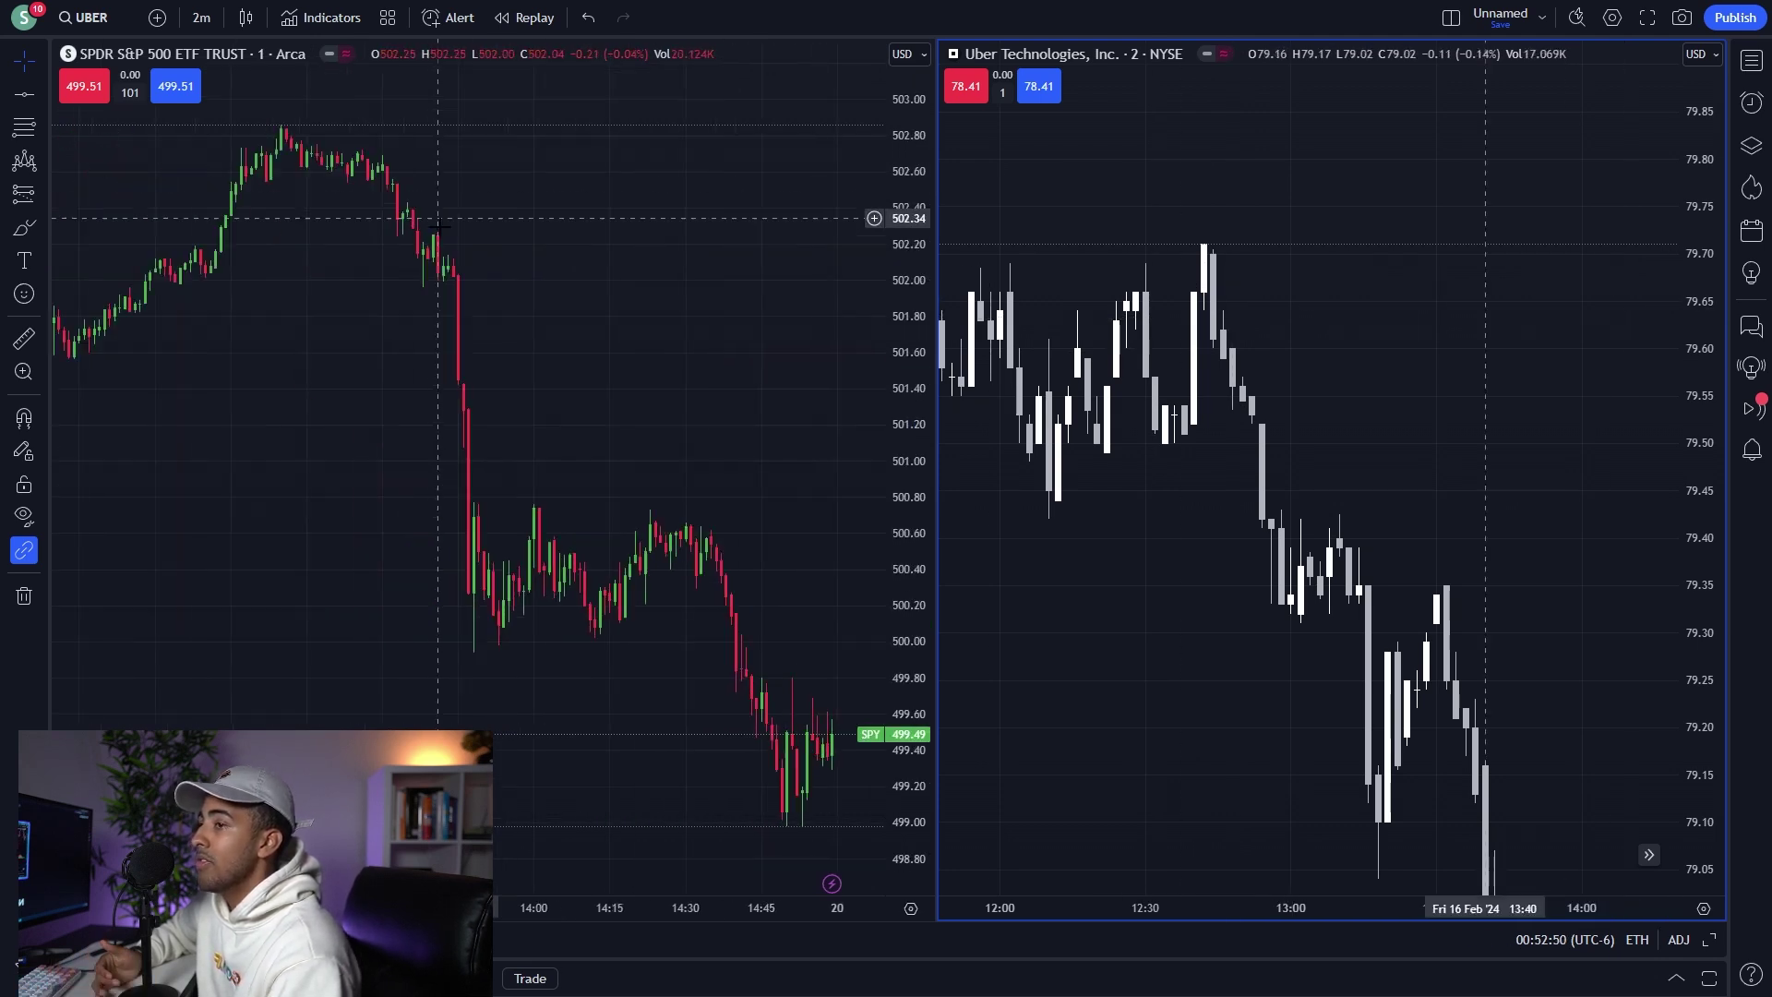
scroll(1435, 480, down, 6)
scroll(1435, 480, up, 6)
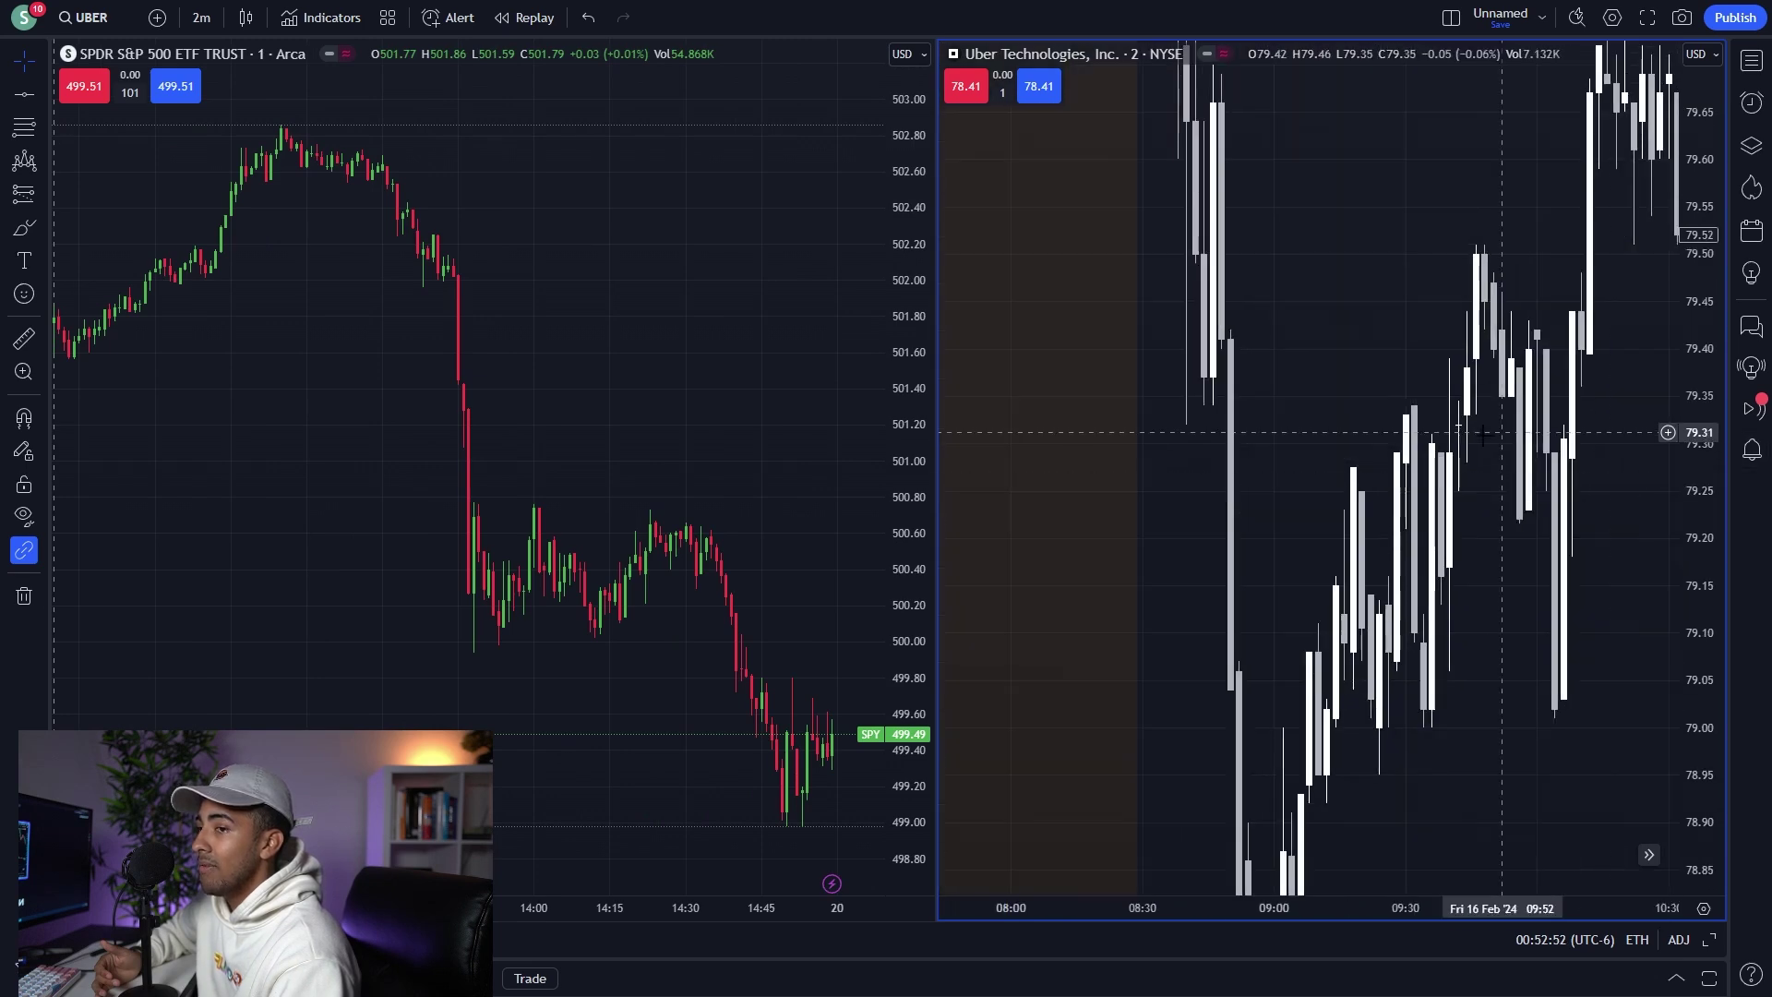
drag(1338, 480, 1693, 413)
double_click(1694, 412)
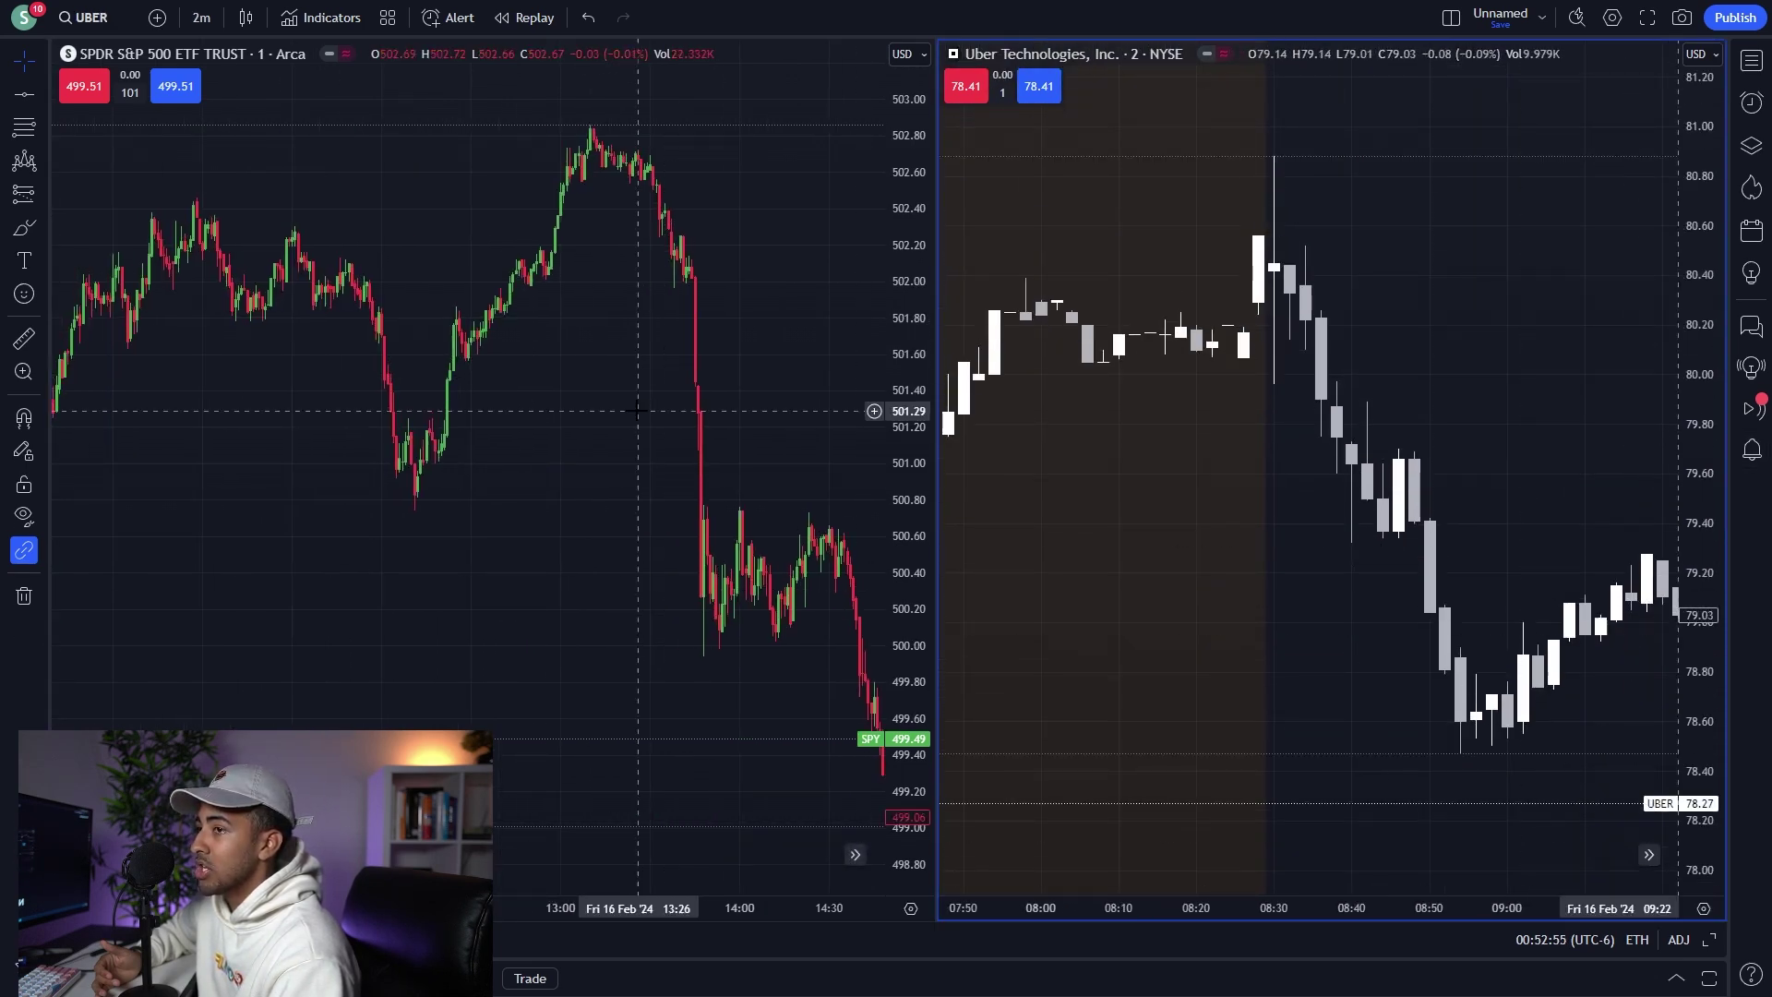
scroll(1052, 508, up, 3)
click(868, 338)
scroll(868, 338, up, 3)
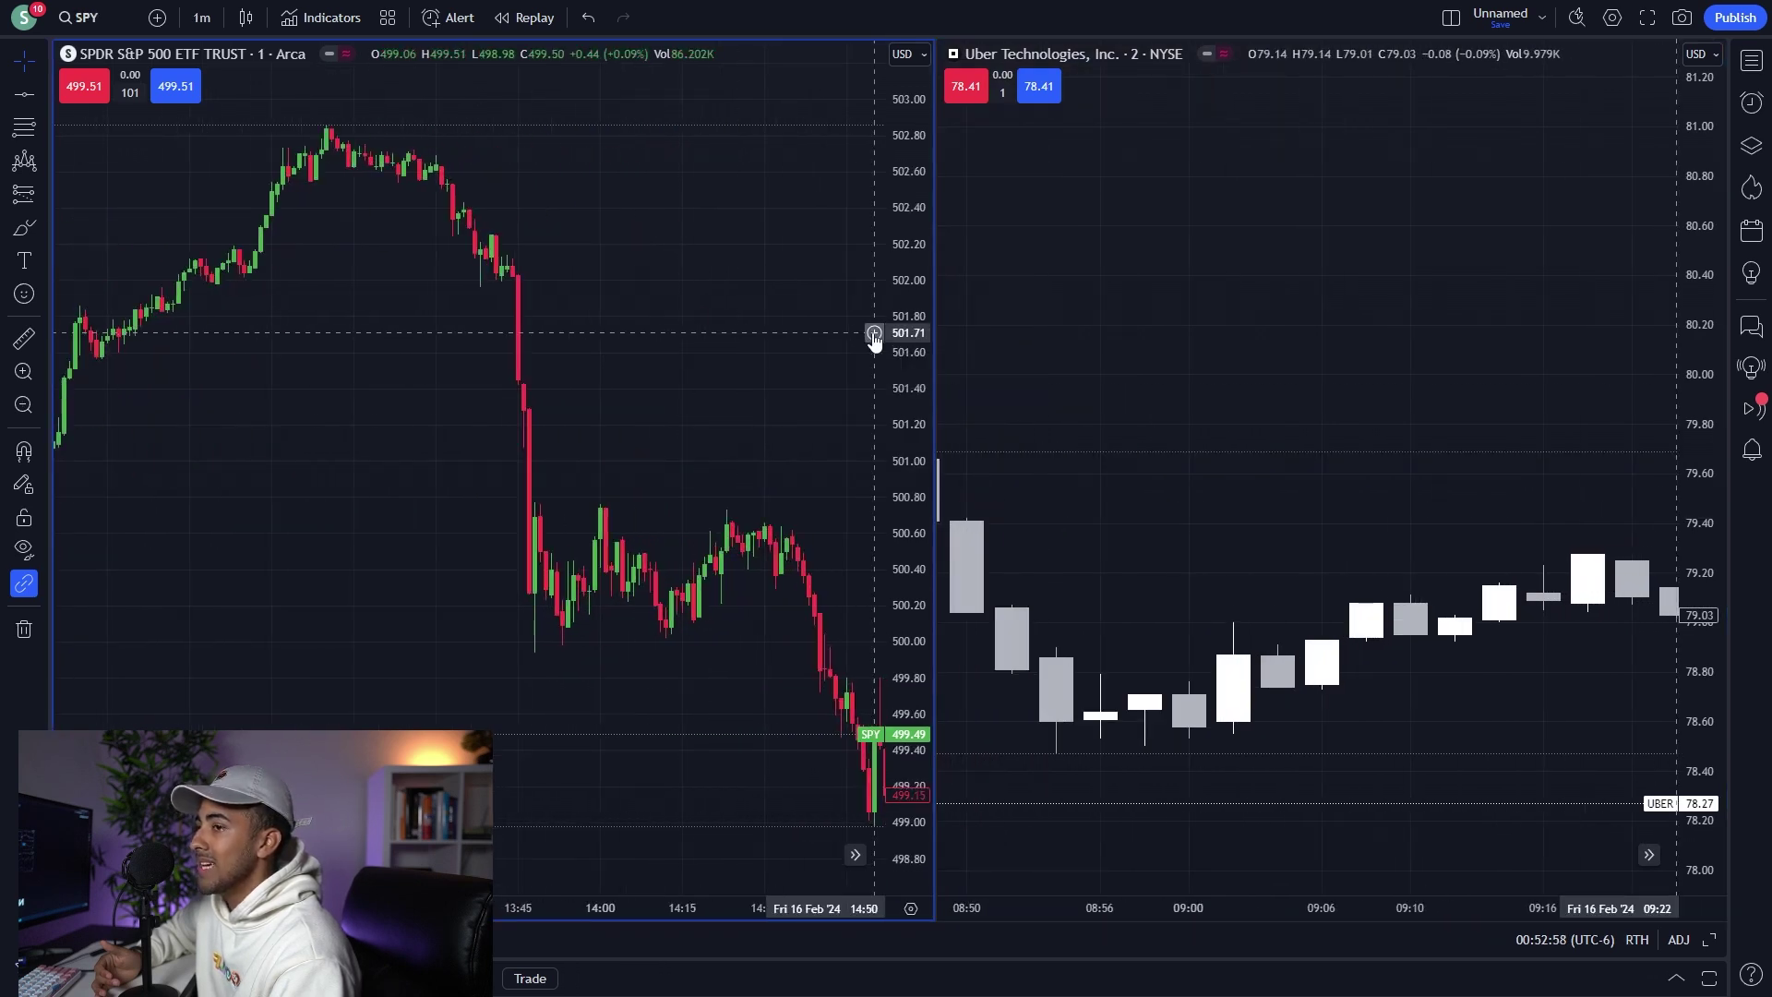
scroll(858, 338, up, 2)
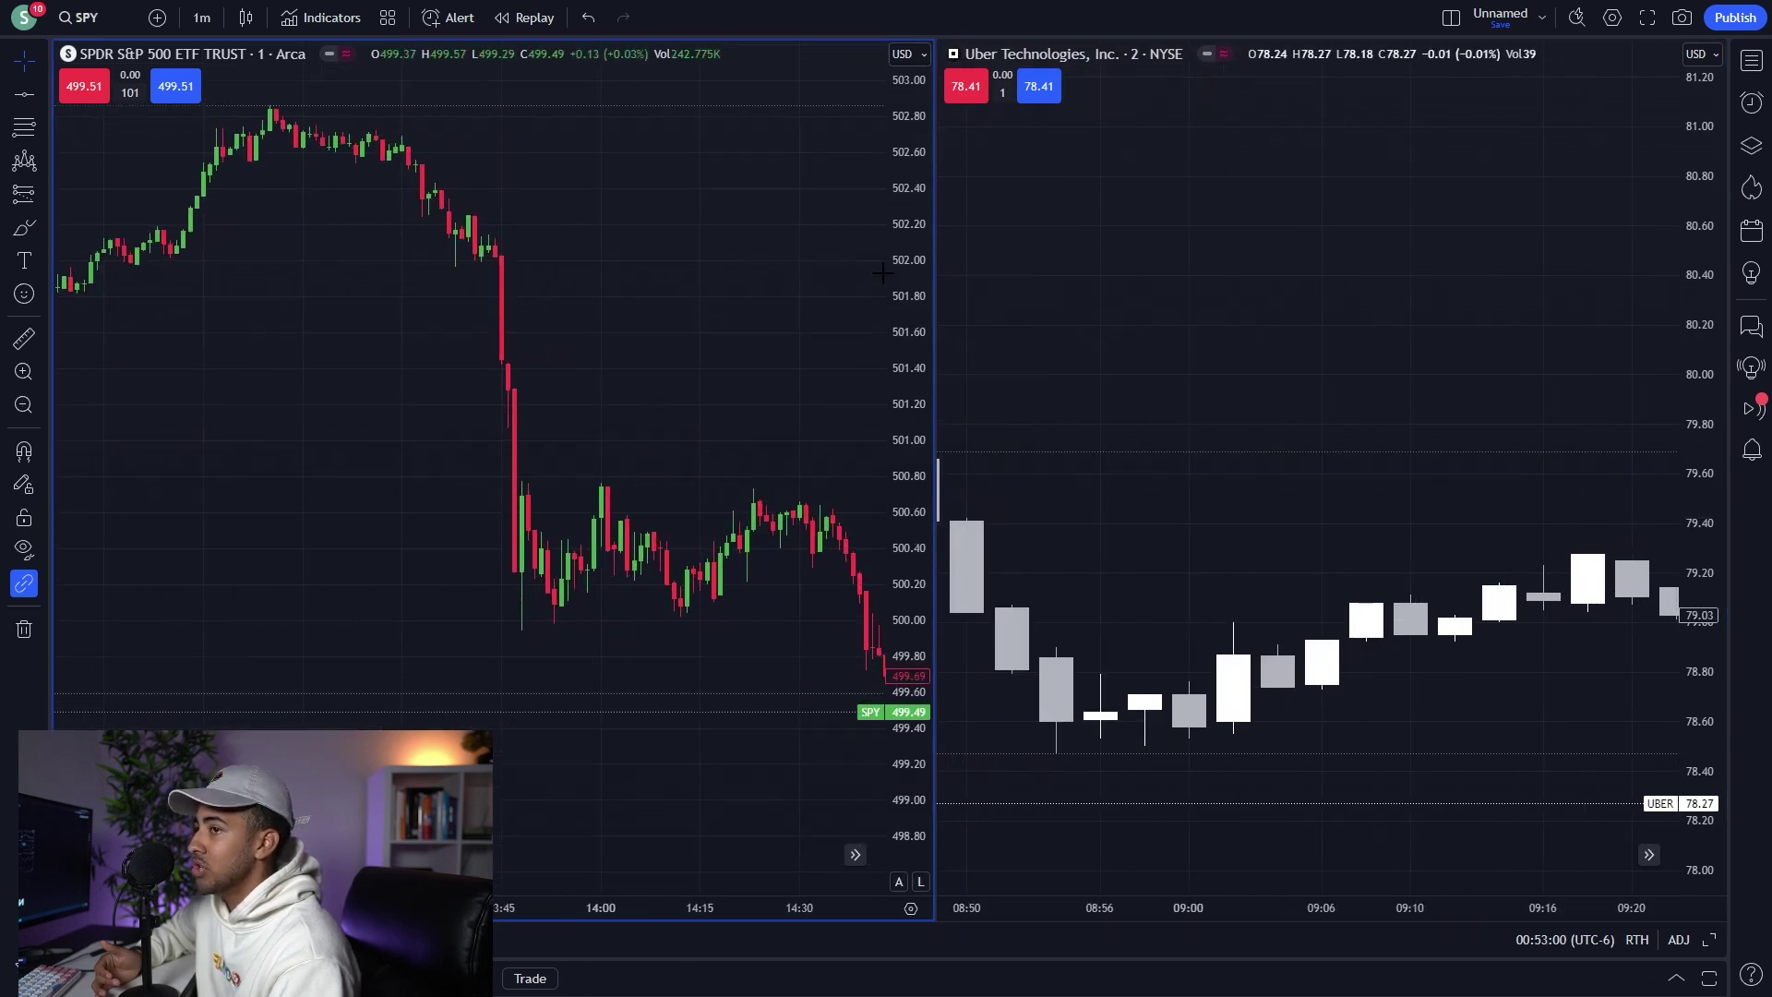
Show extended trading hours on the one-minute SPY chart and examine its pre-market and after-hours candles.
right_click(758, 278)
click(824, 778)
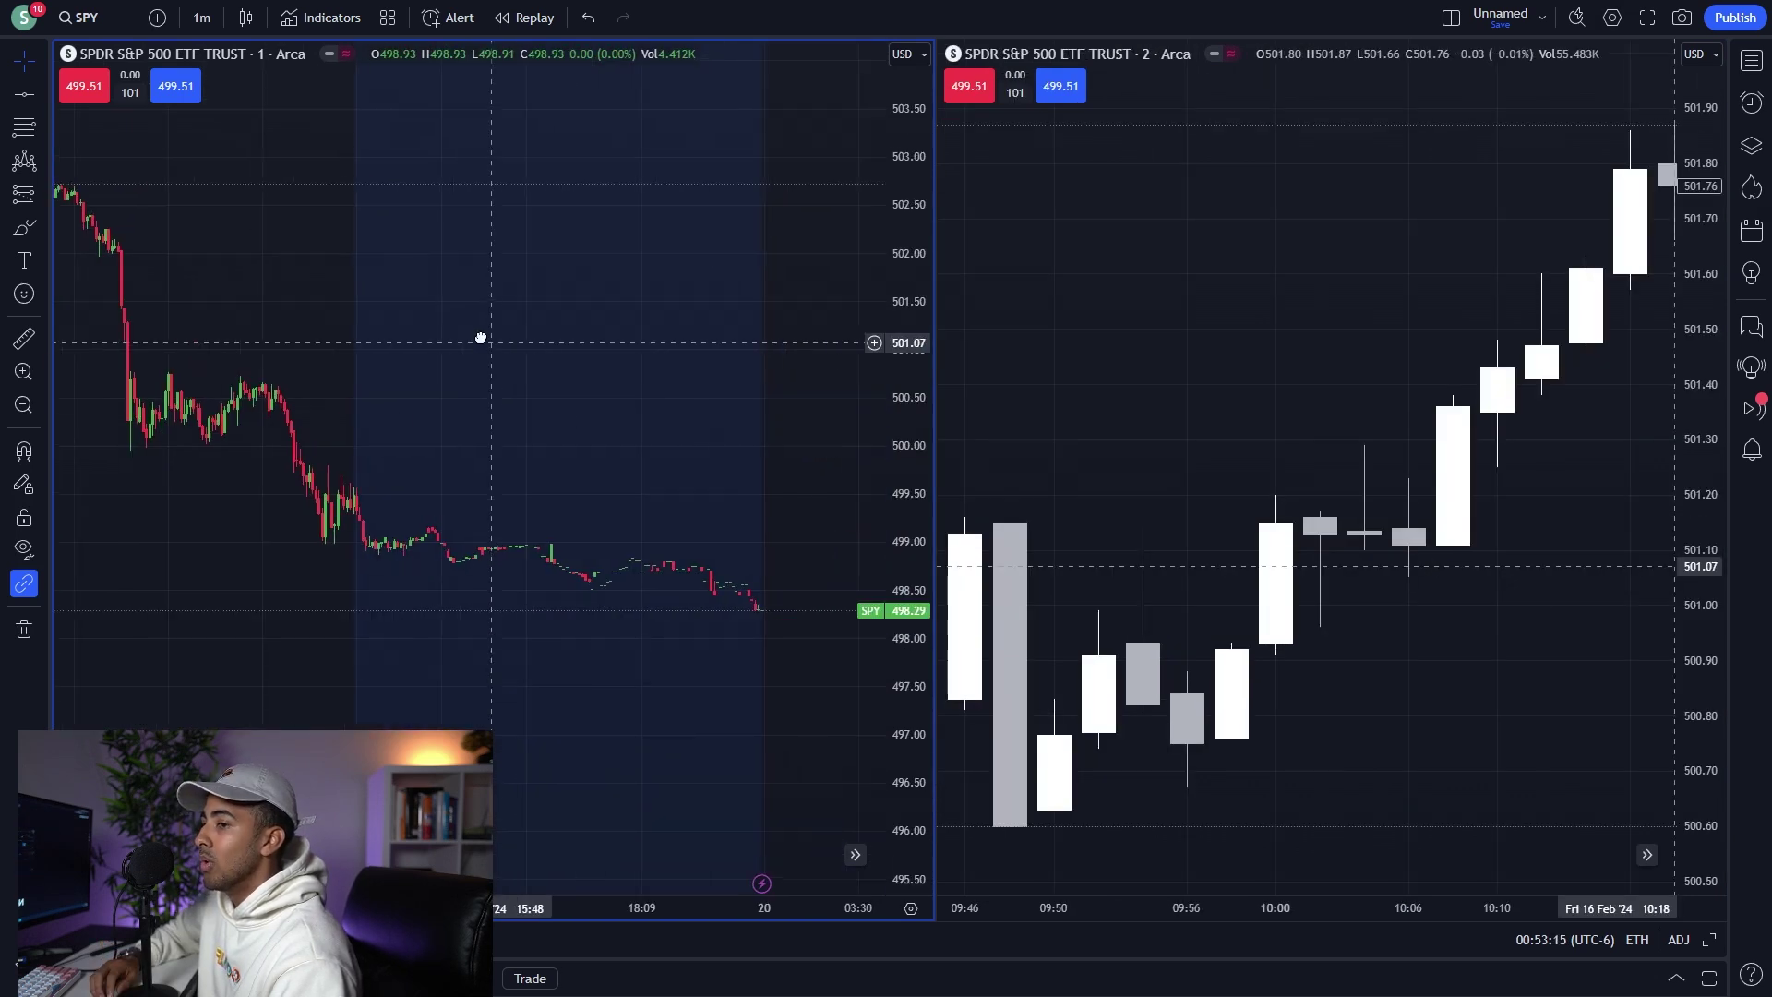
drag(479, 338, 705, 585)
scroll(646, 553, left, 10)
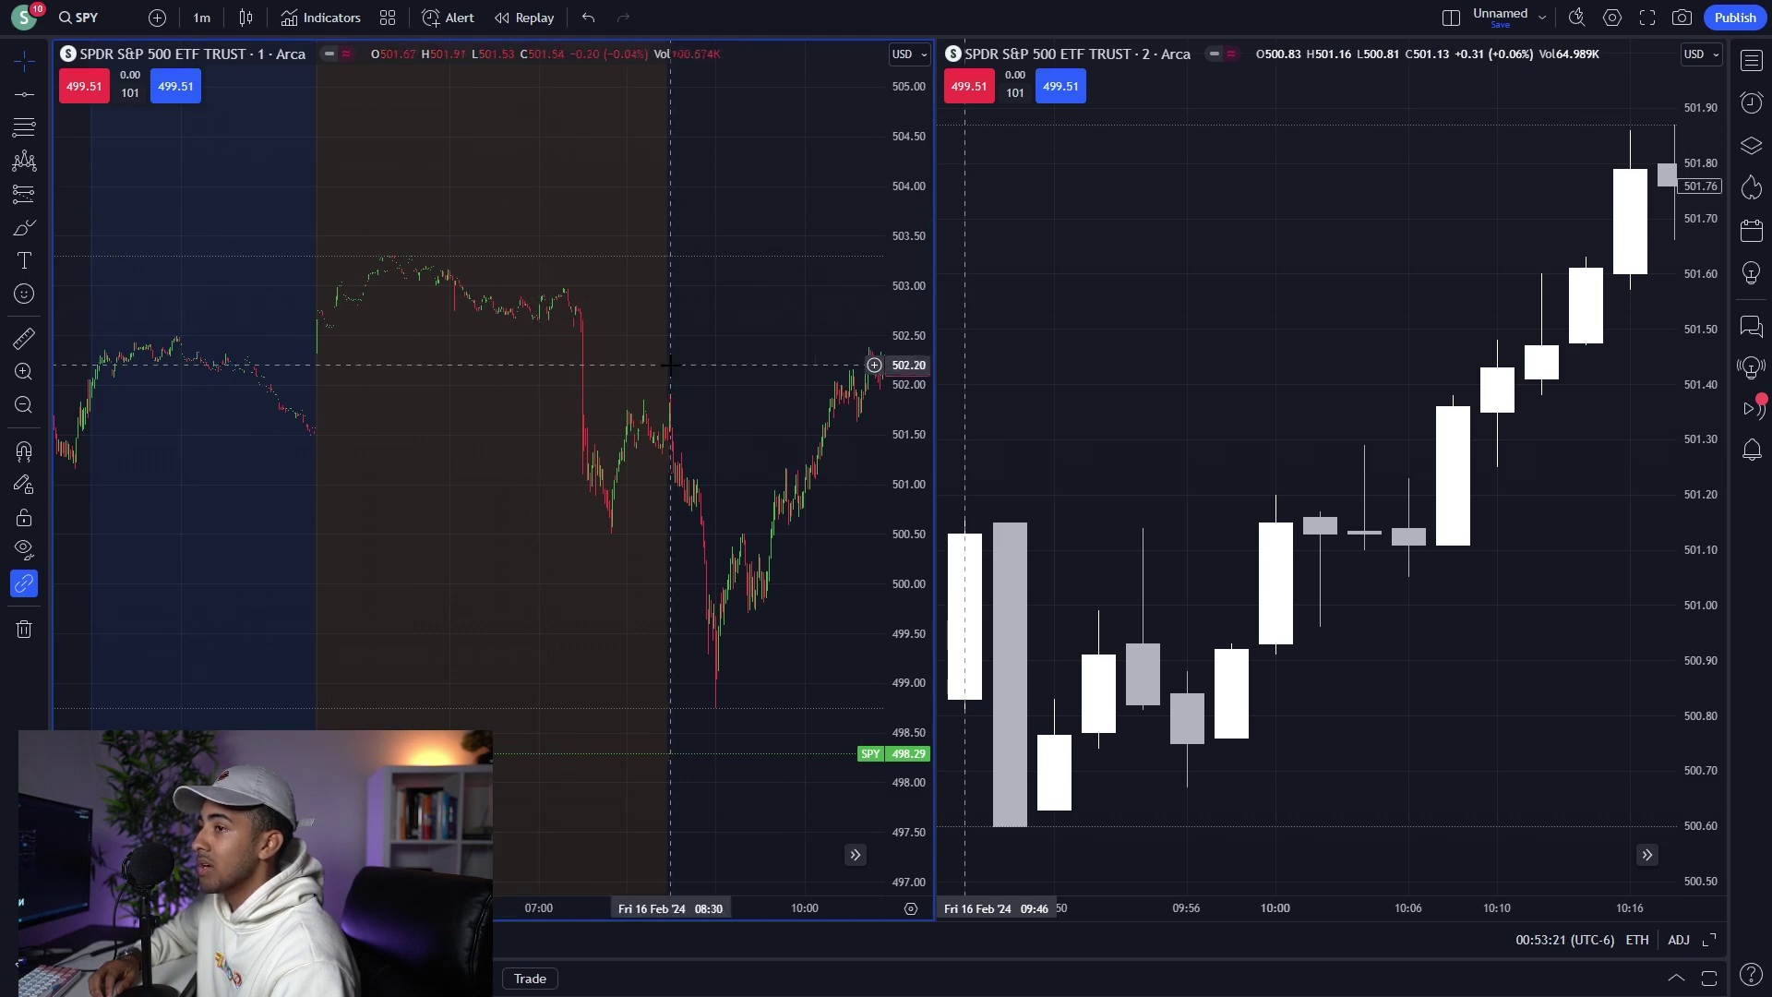
scroll(679, 351, up, 3)
scroll(678, 351, left, 5)
scroll(679, 351, right, 2)
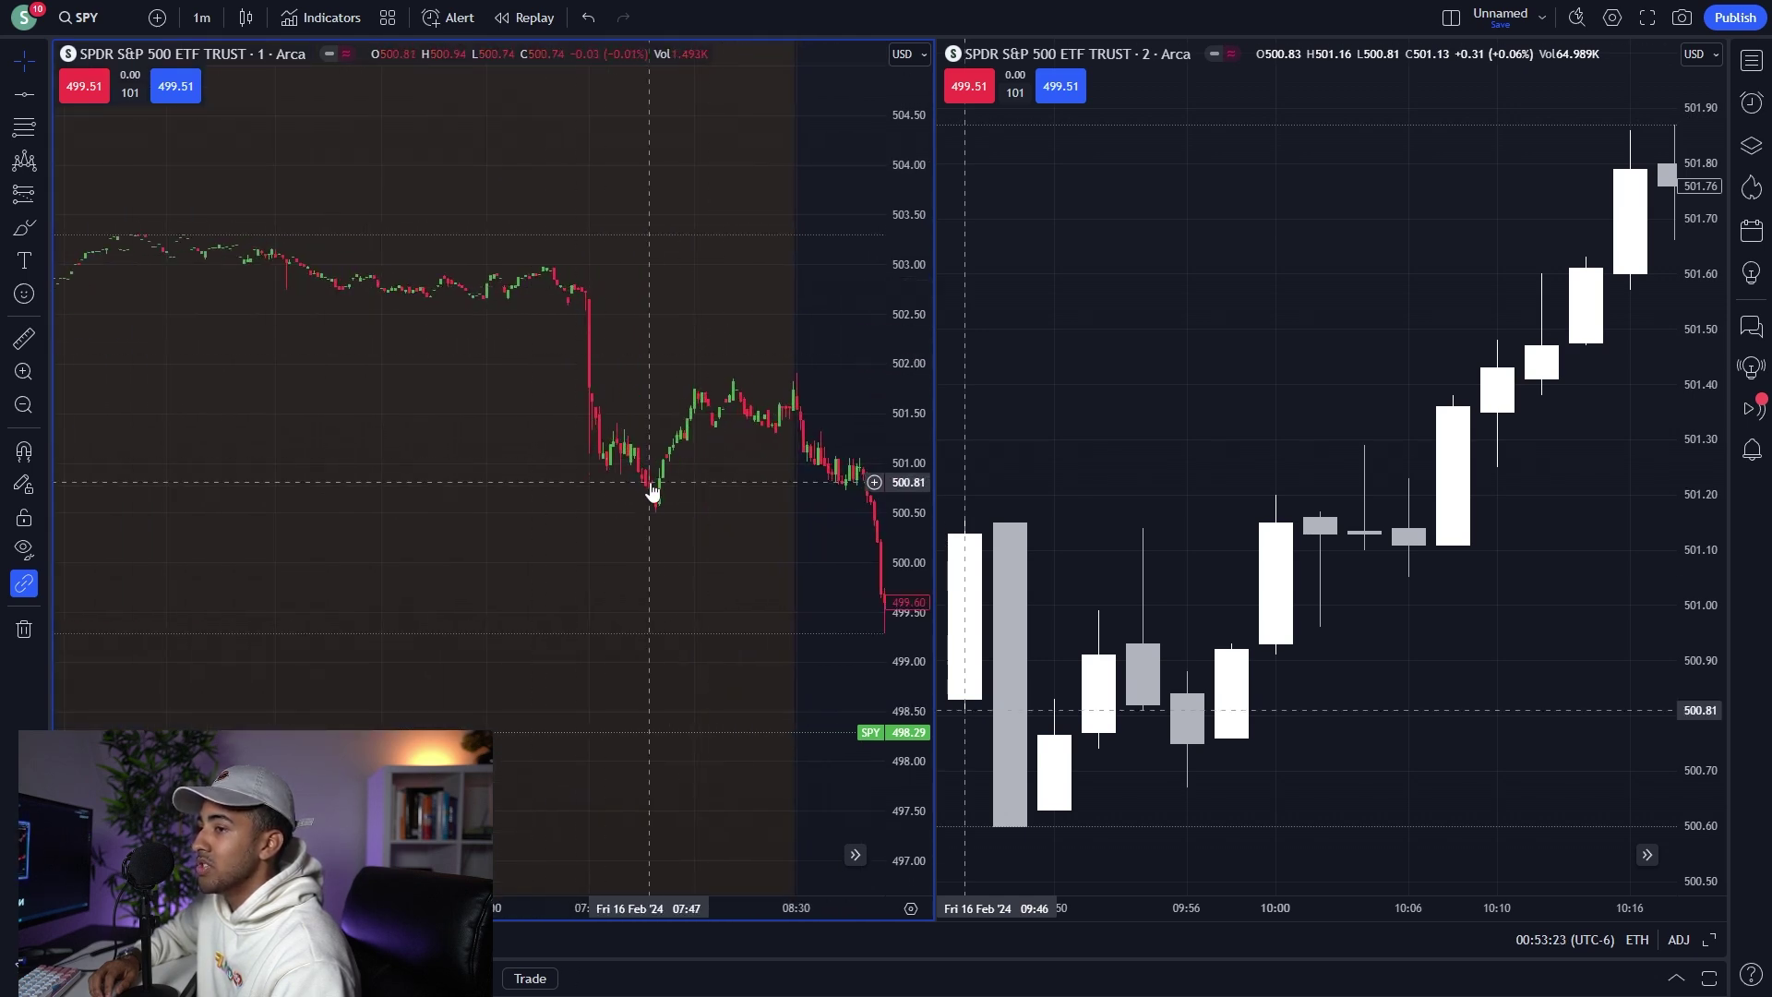
scroll(646, 476, left, 5)
scroll(754, 528, down, 2)
Open the one-minute SPY chart's settings and review the color choices for the pre-market and post-market hours backgrounds.
right_click(304, 394)
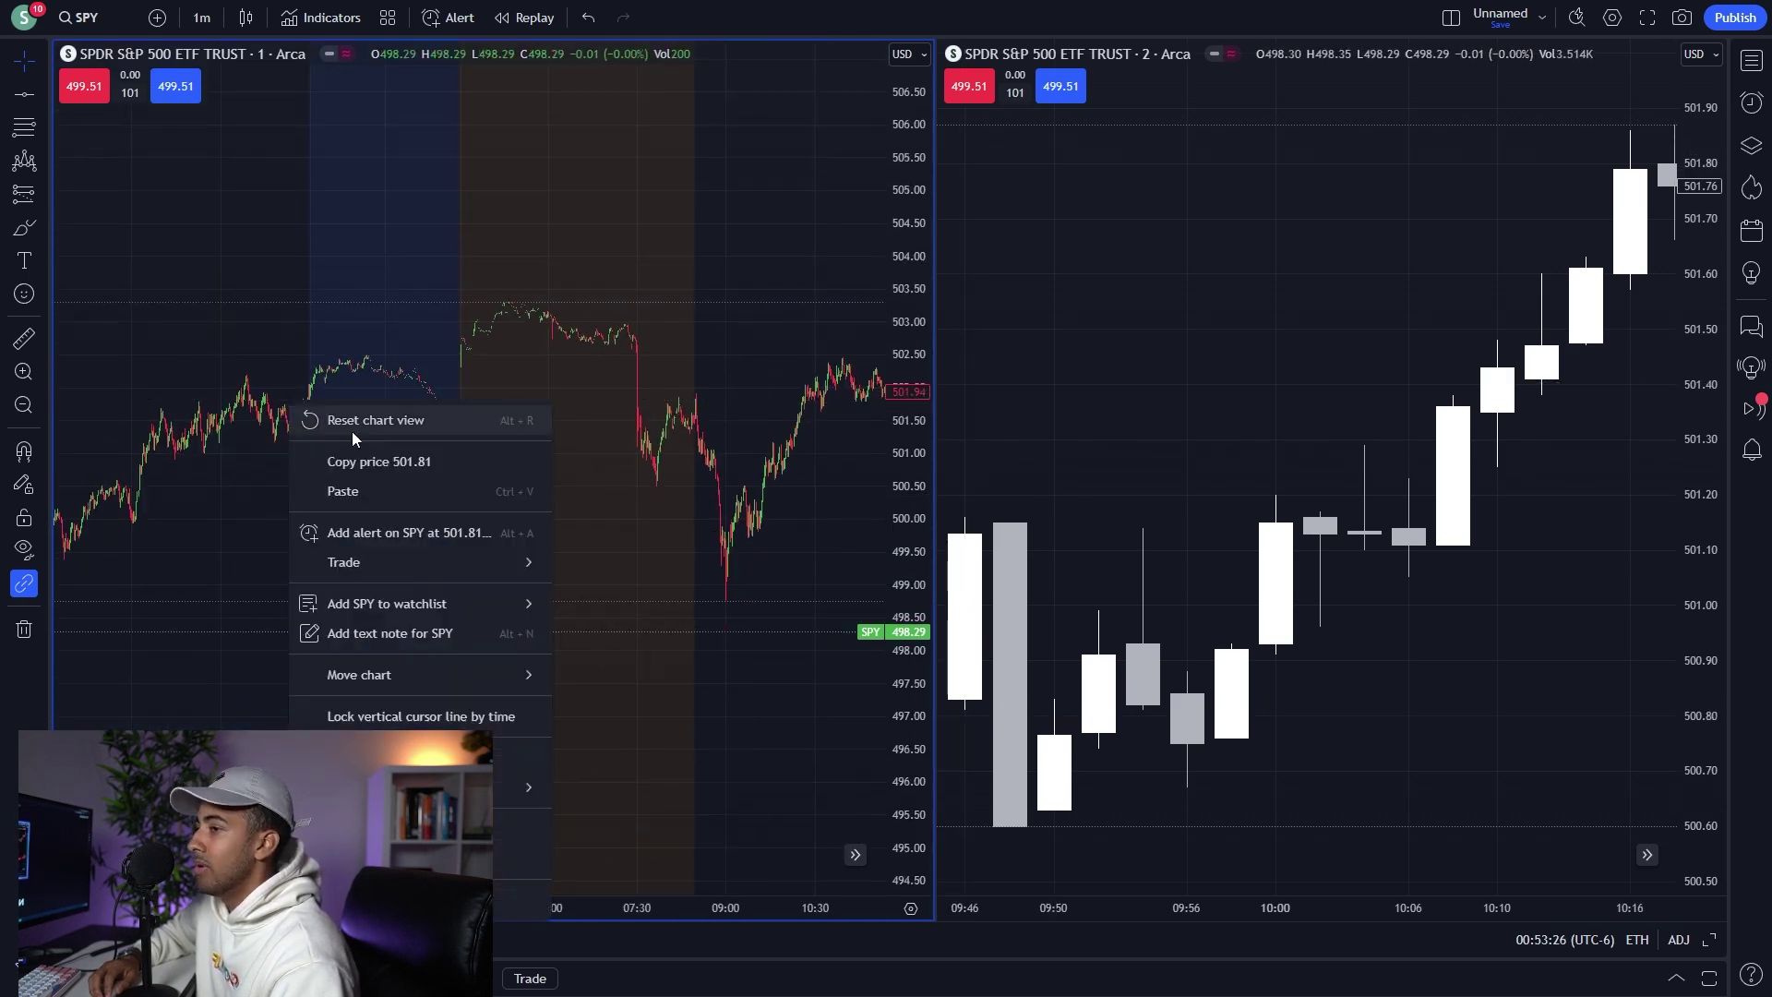
click(665, 664)
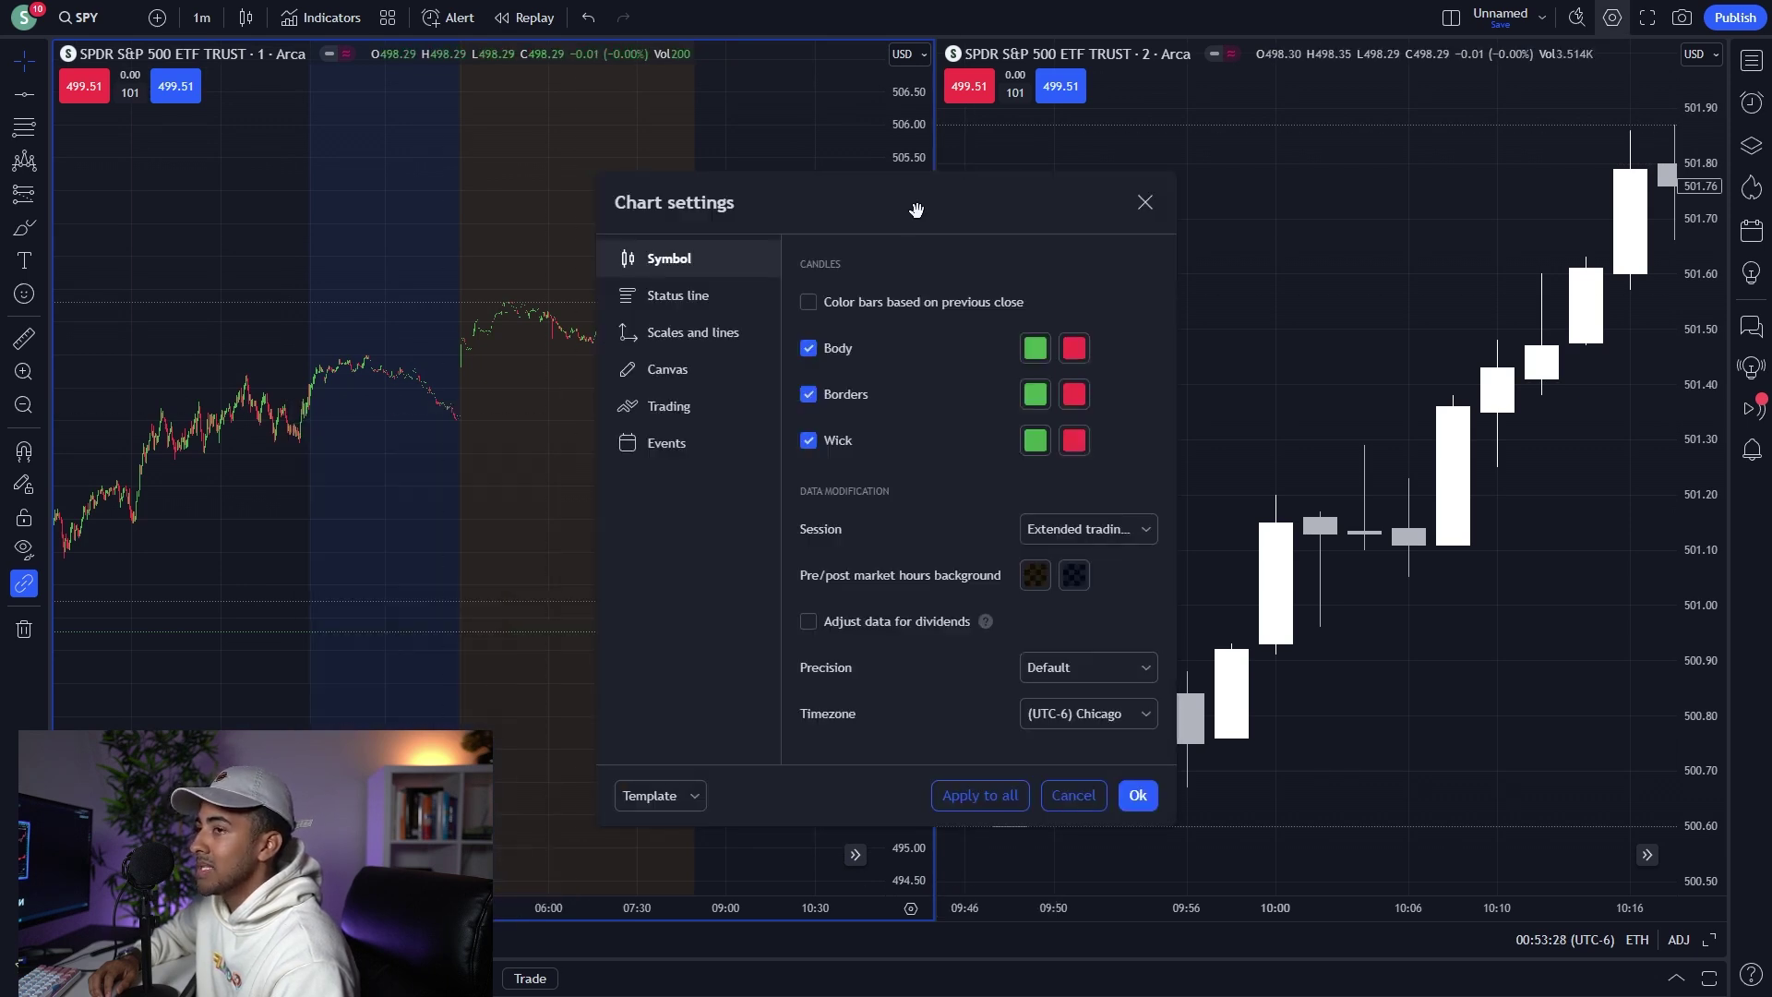
drag(914, 206, 1221, 159)
click(1344, 528)
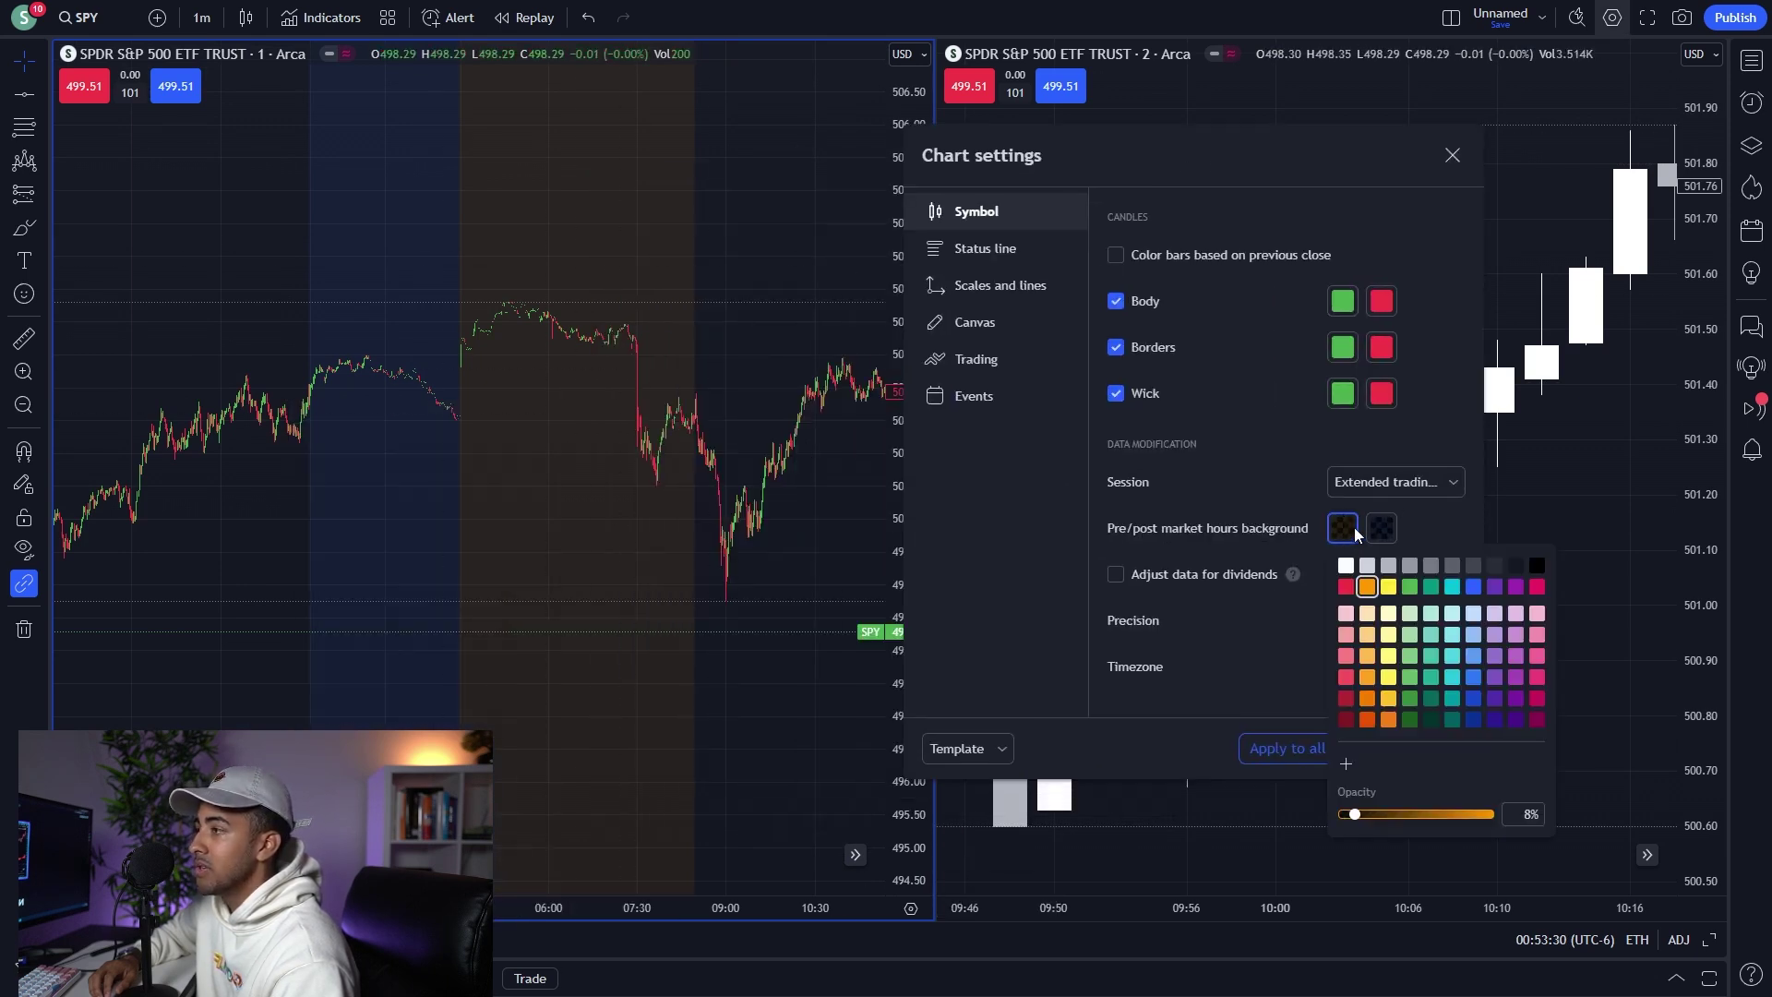
click(1381, 530)
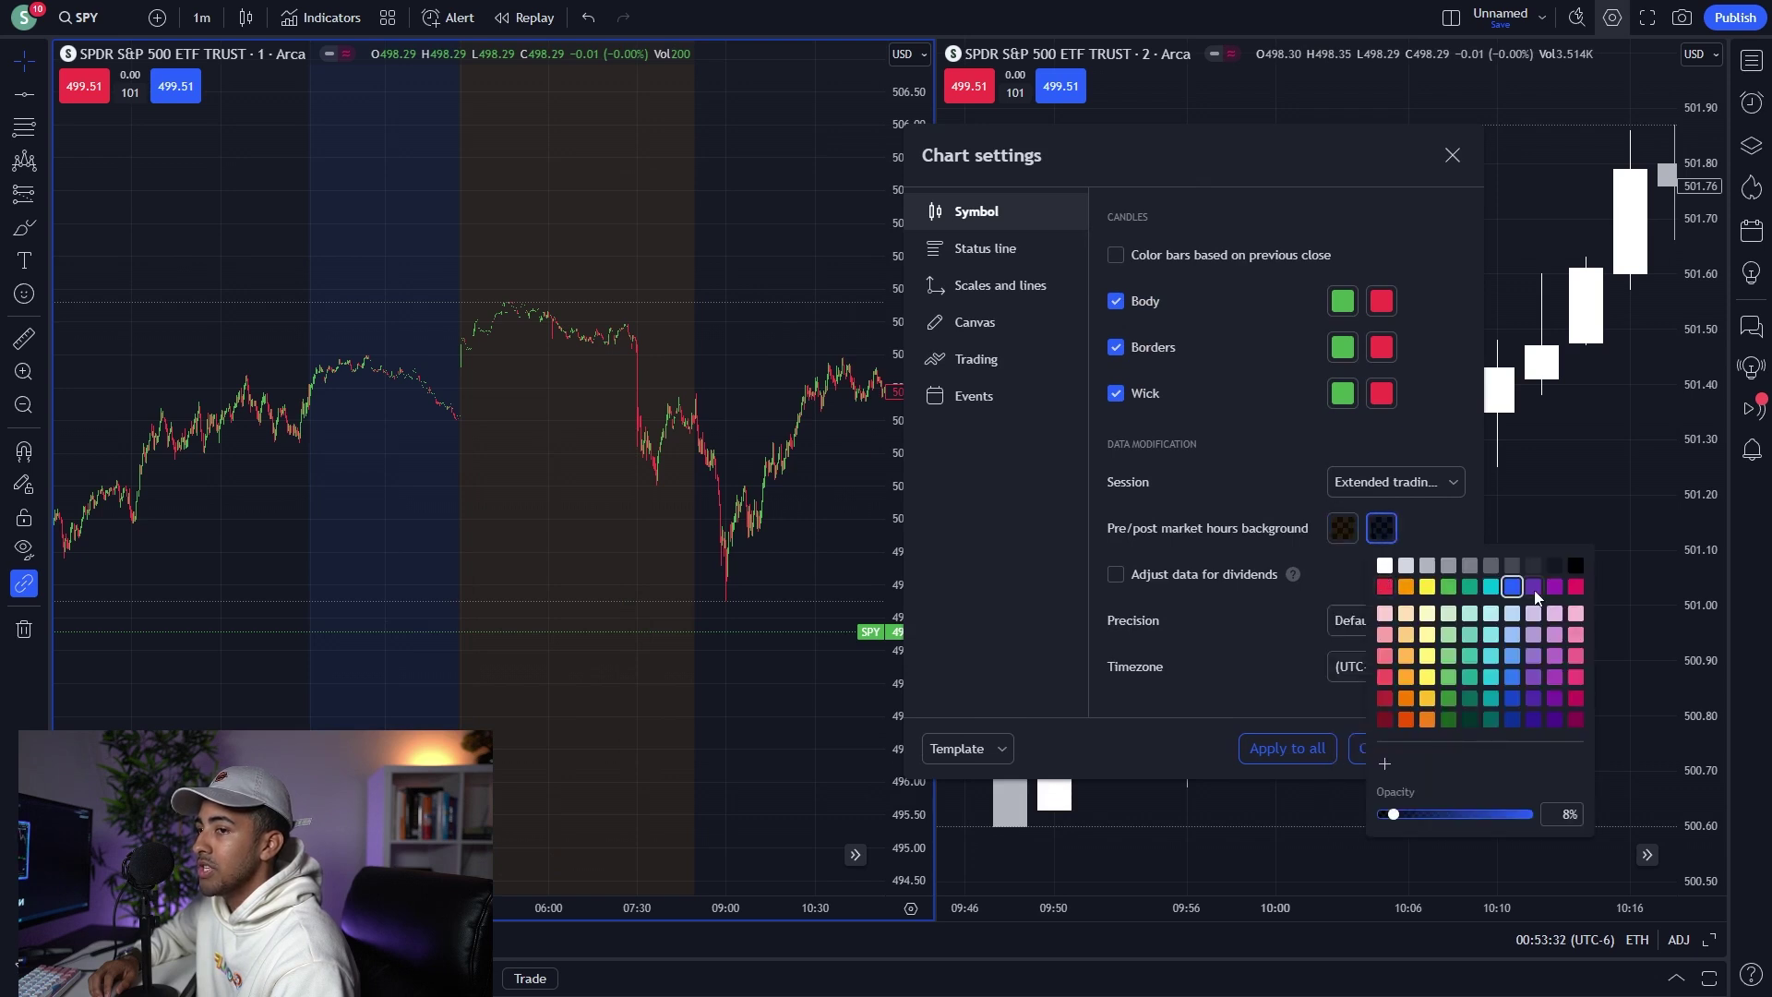
click(1448, 520)
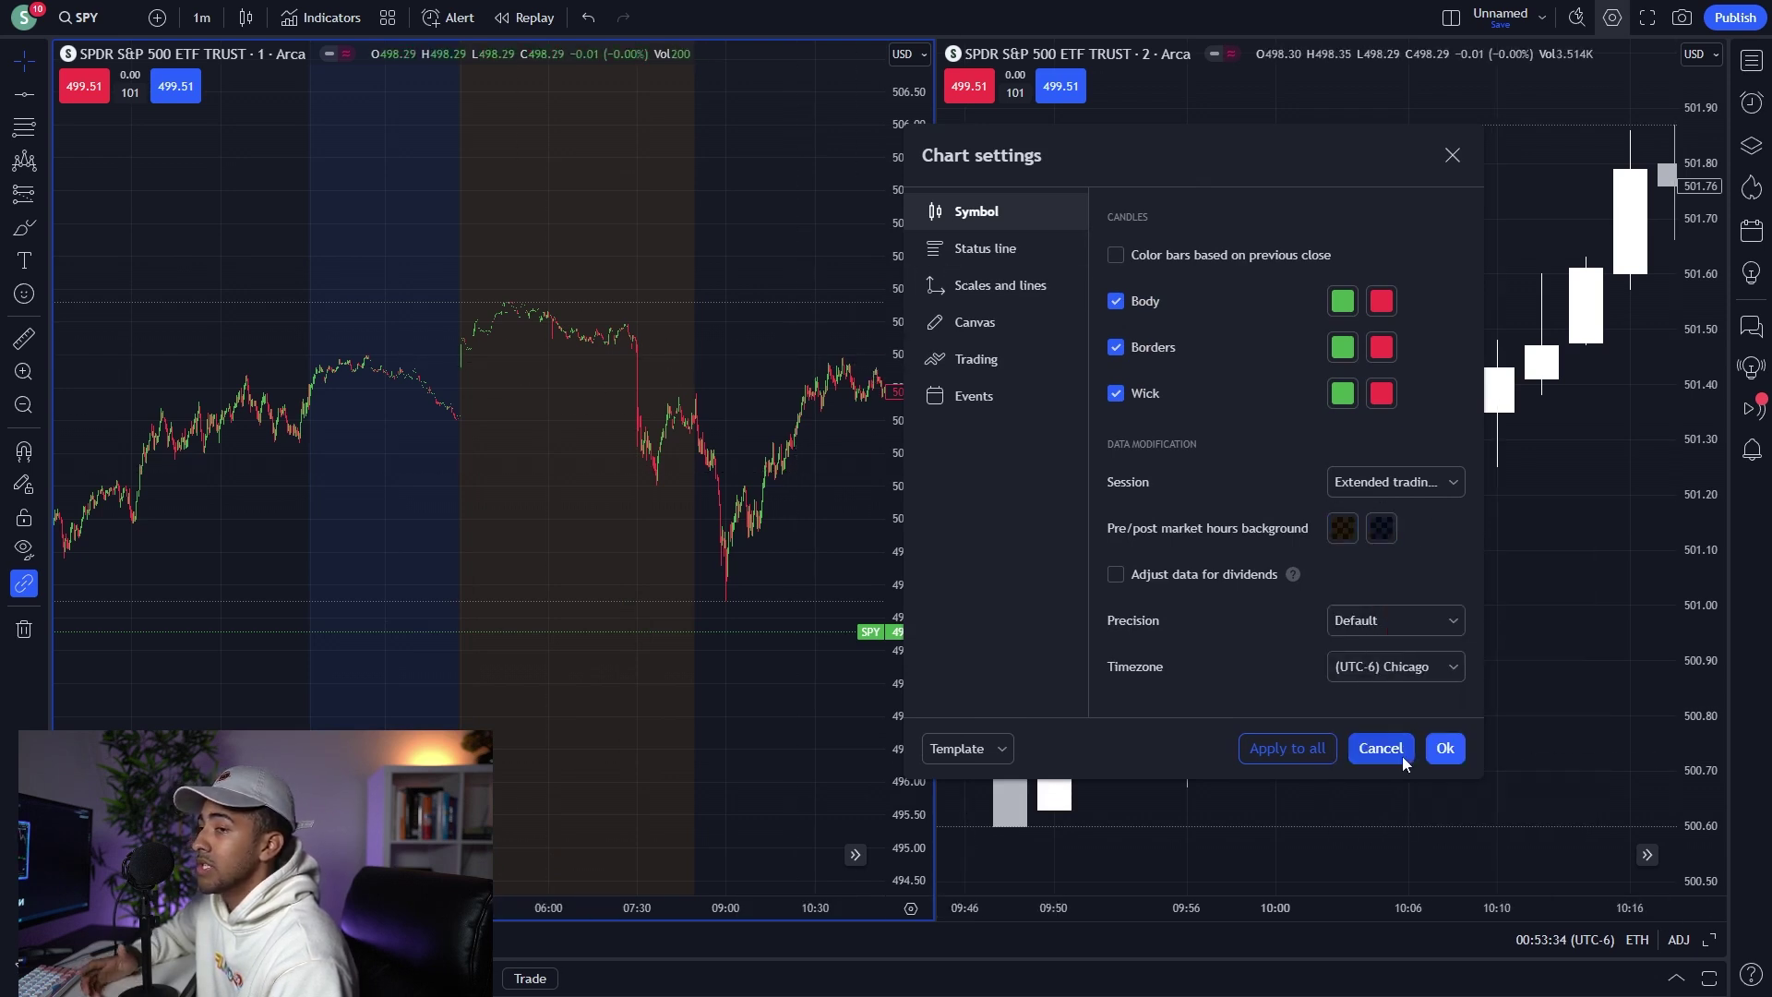
click(1443, 750)
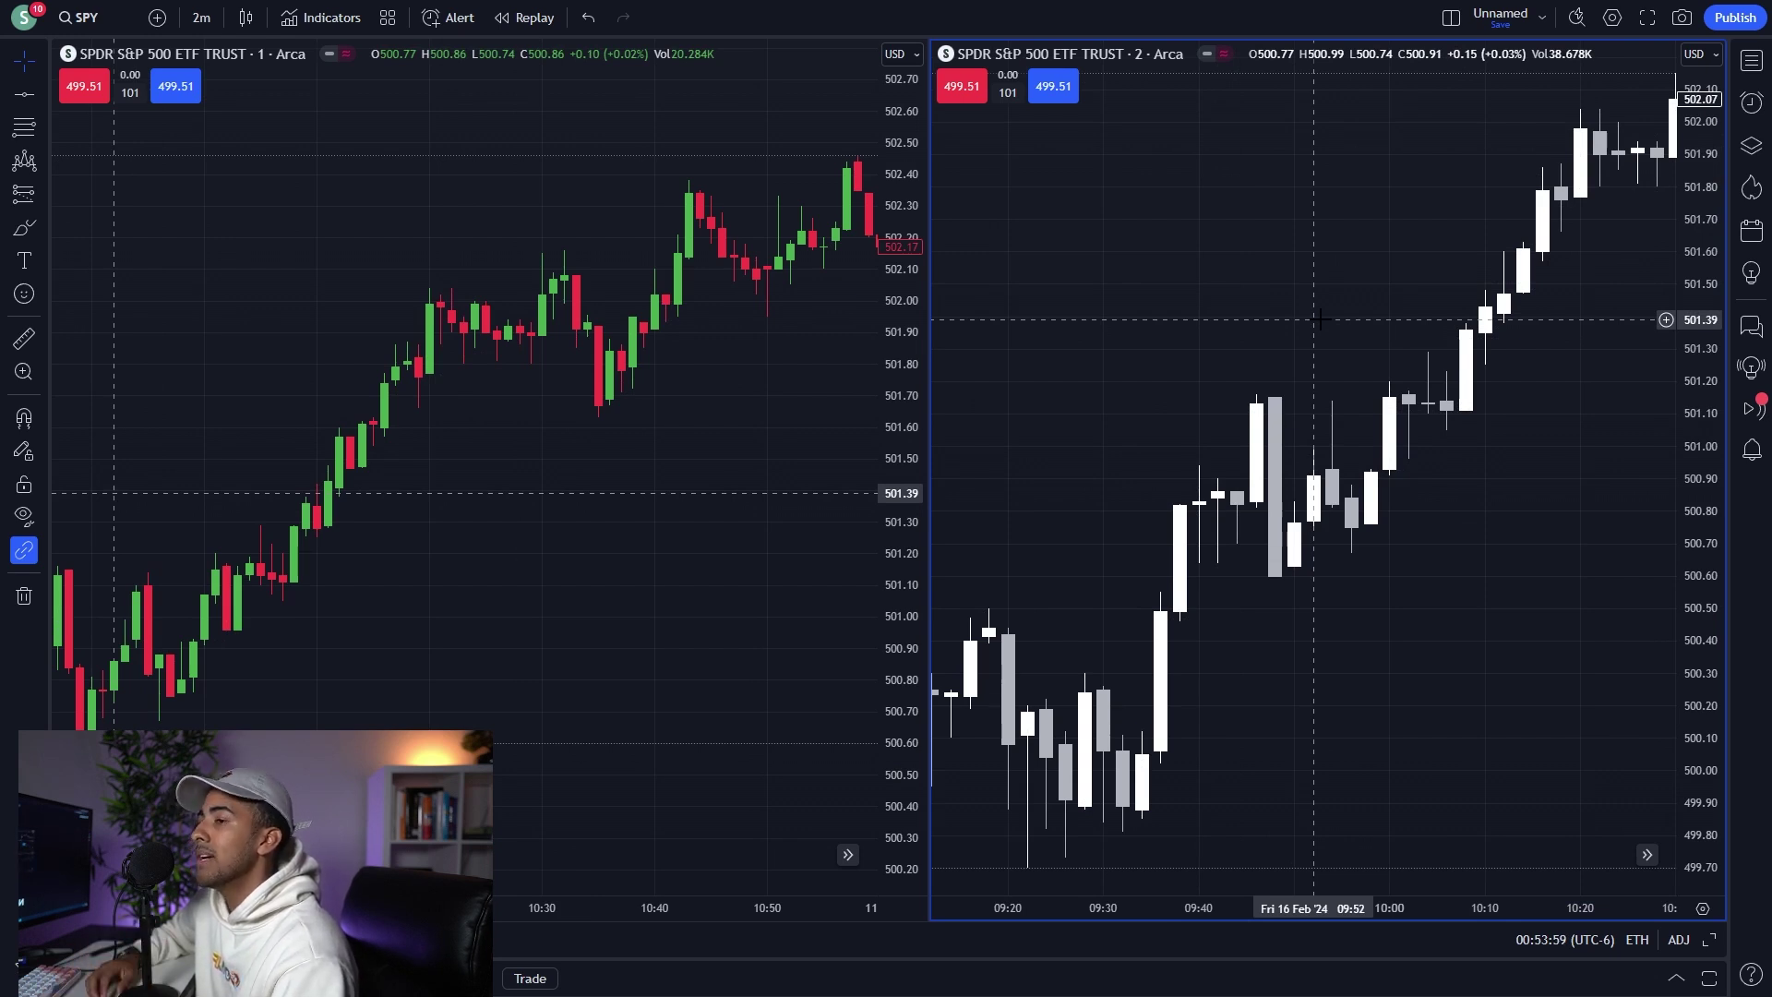
Set the rising candle body color to white in the one-minute SPY chart's settings.
scroll(1569, 554, down, 5)
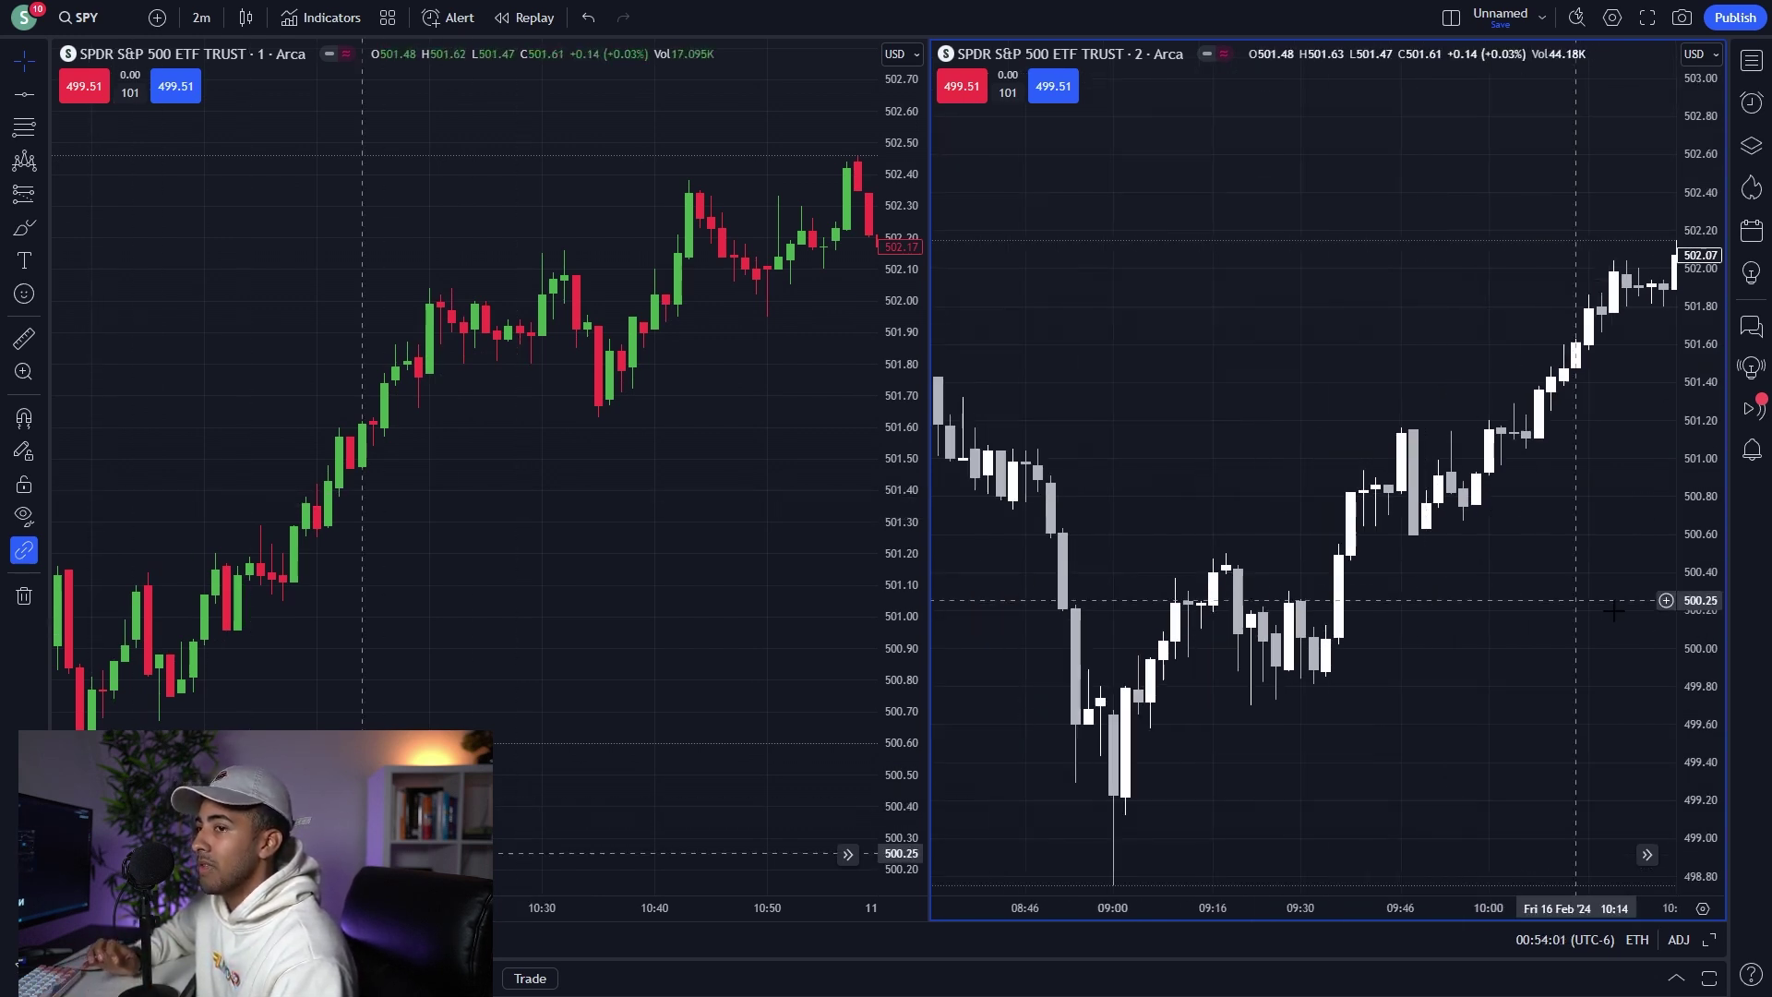
scroll(1525, 478, up, 2)
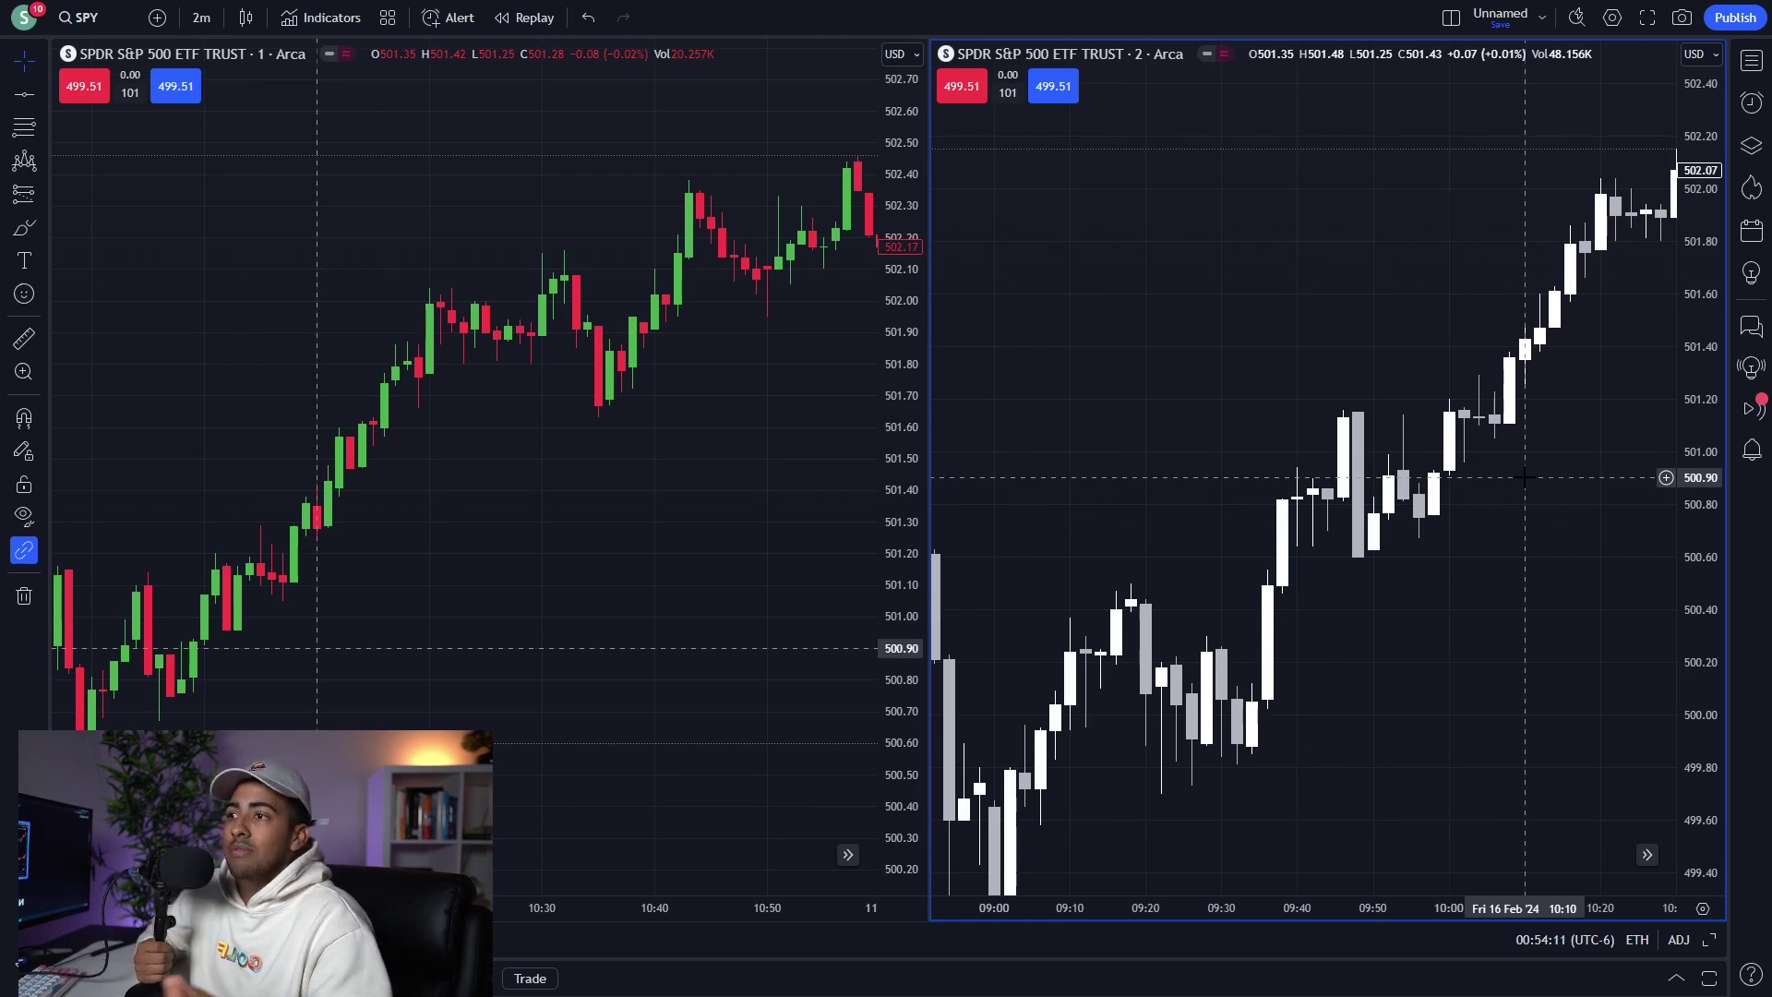
click(801, 324)
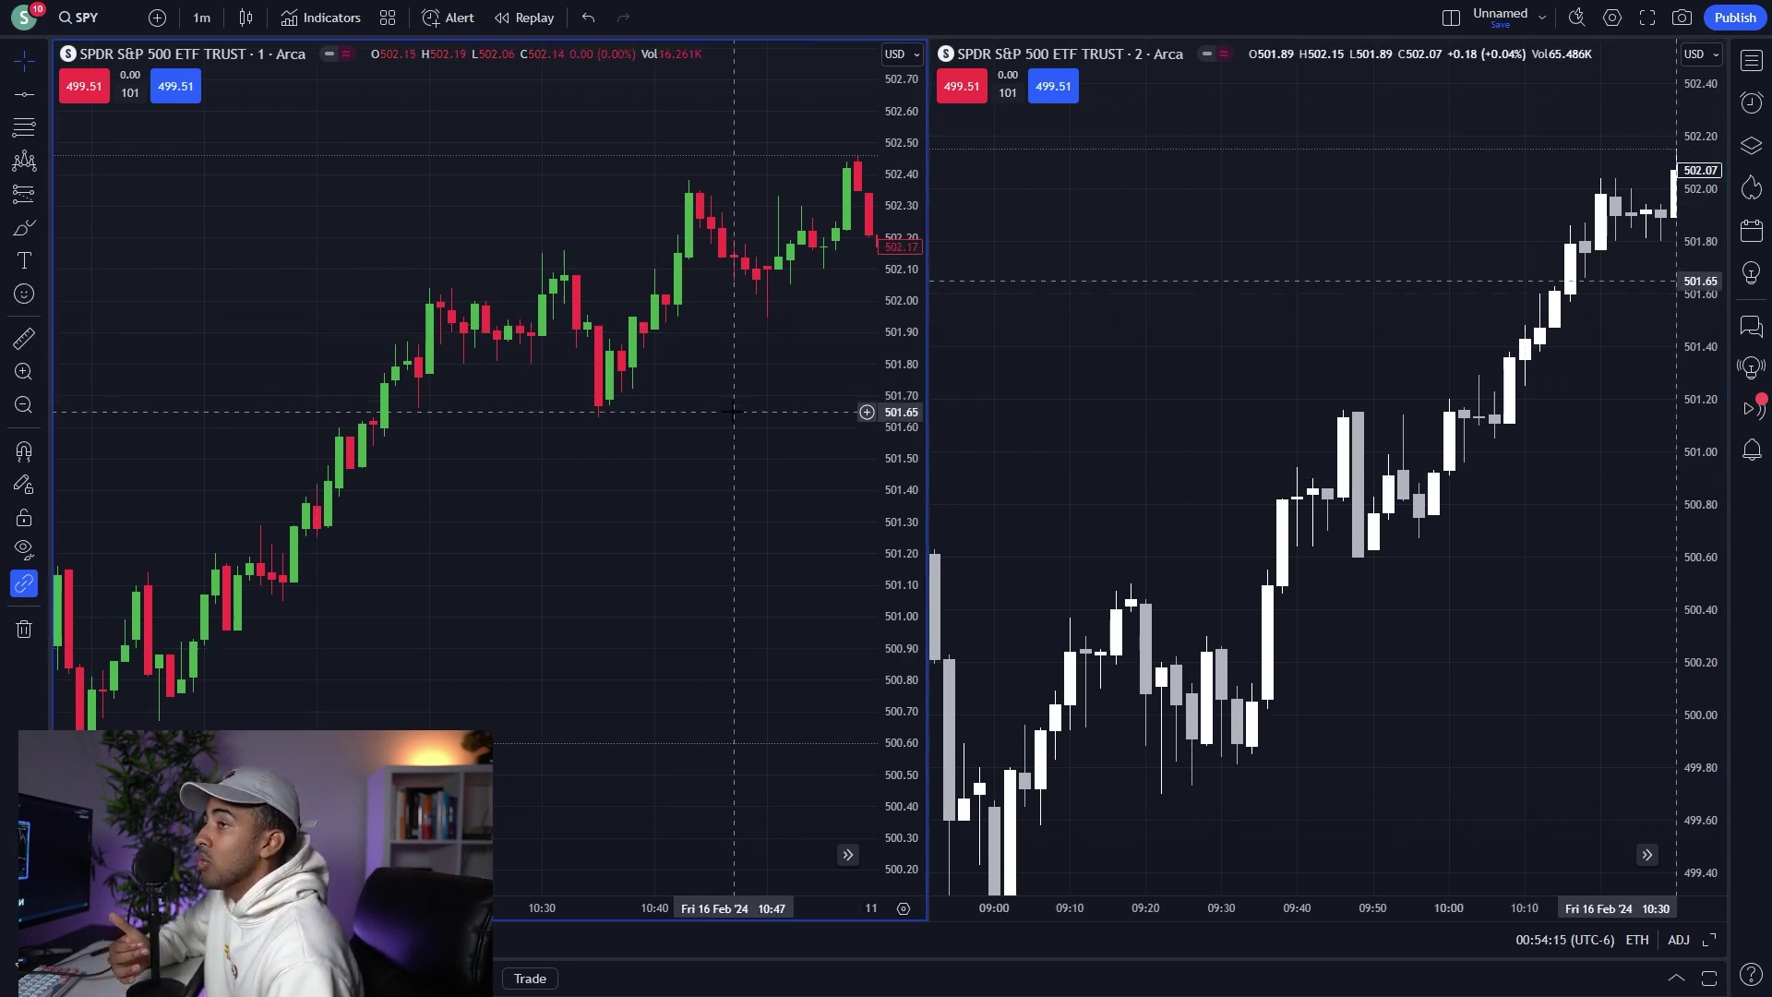
right_click(711, 438)
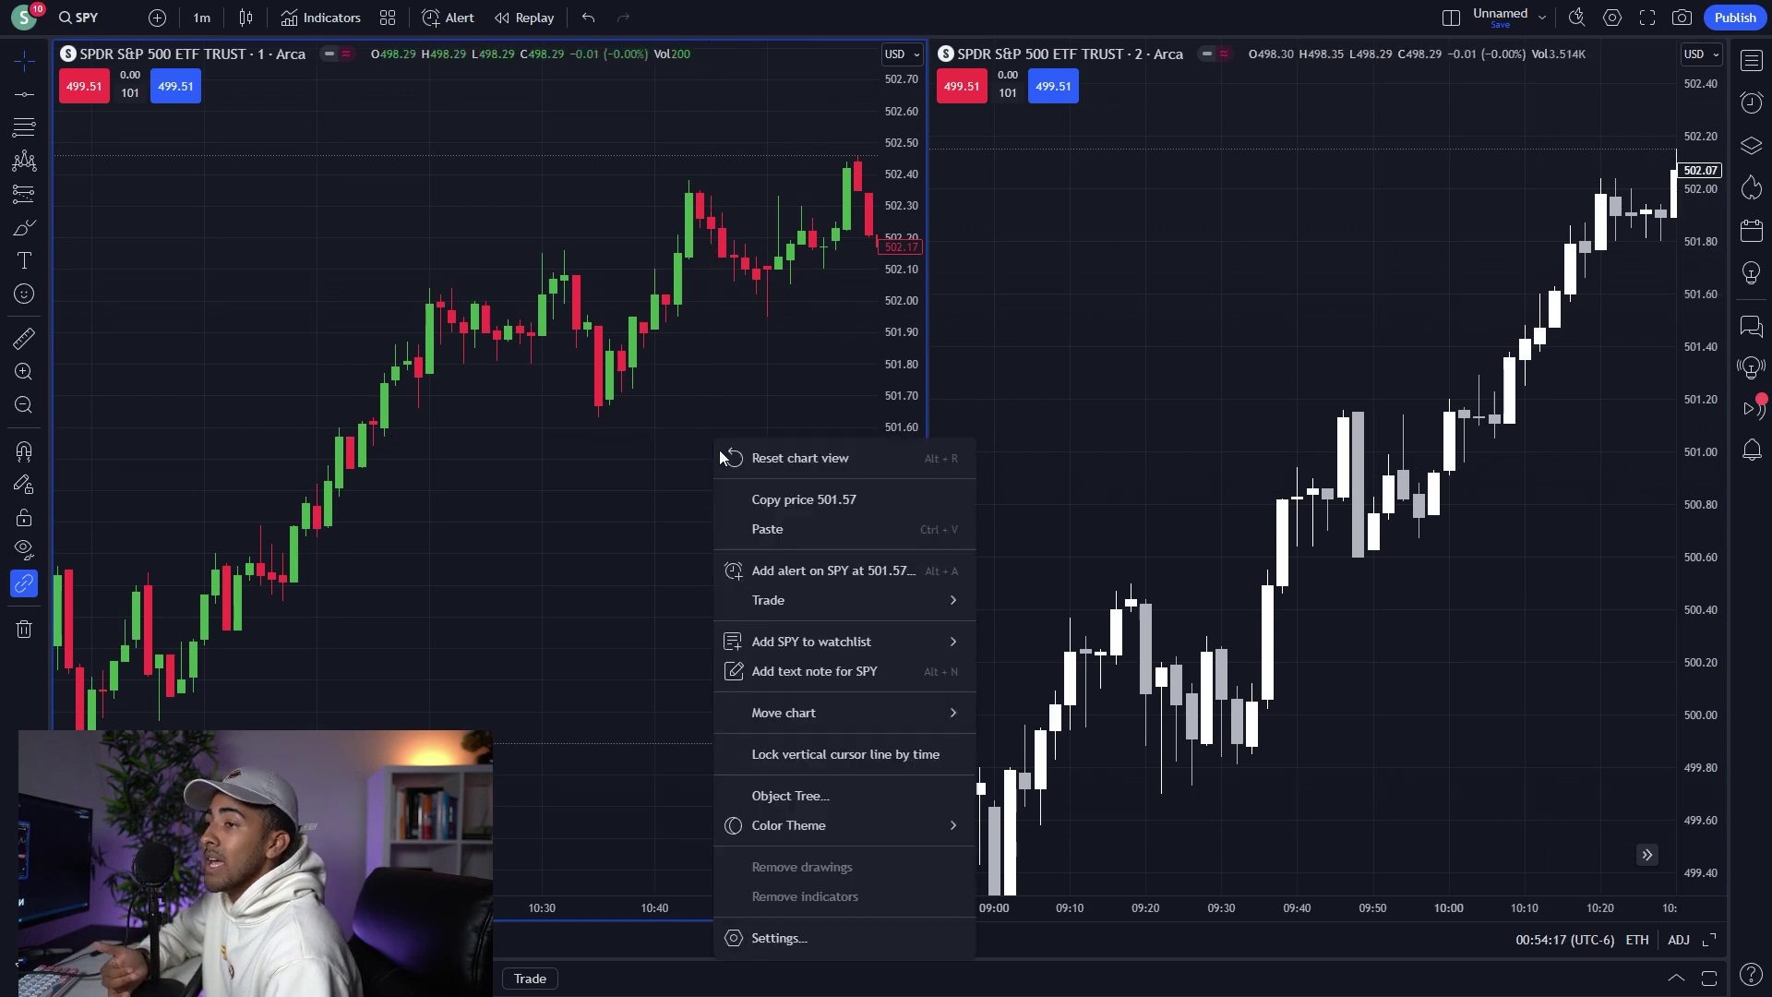
click(833, 933)
drag(989, 214, 779, 204)
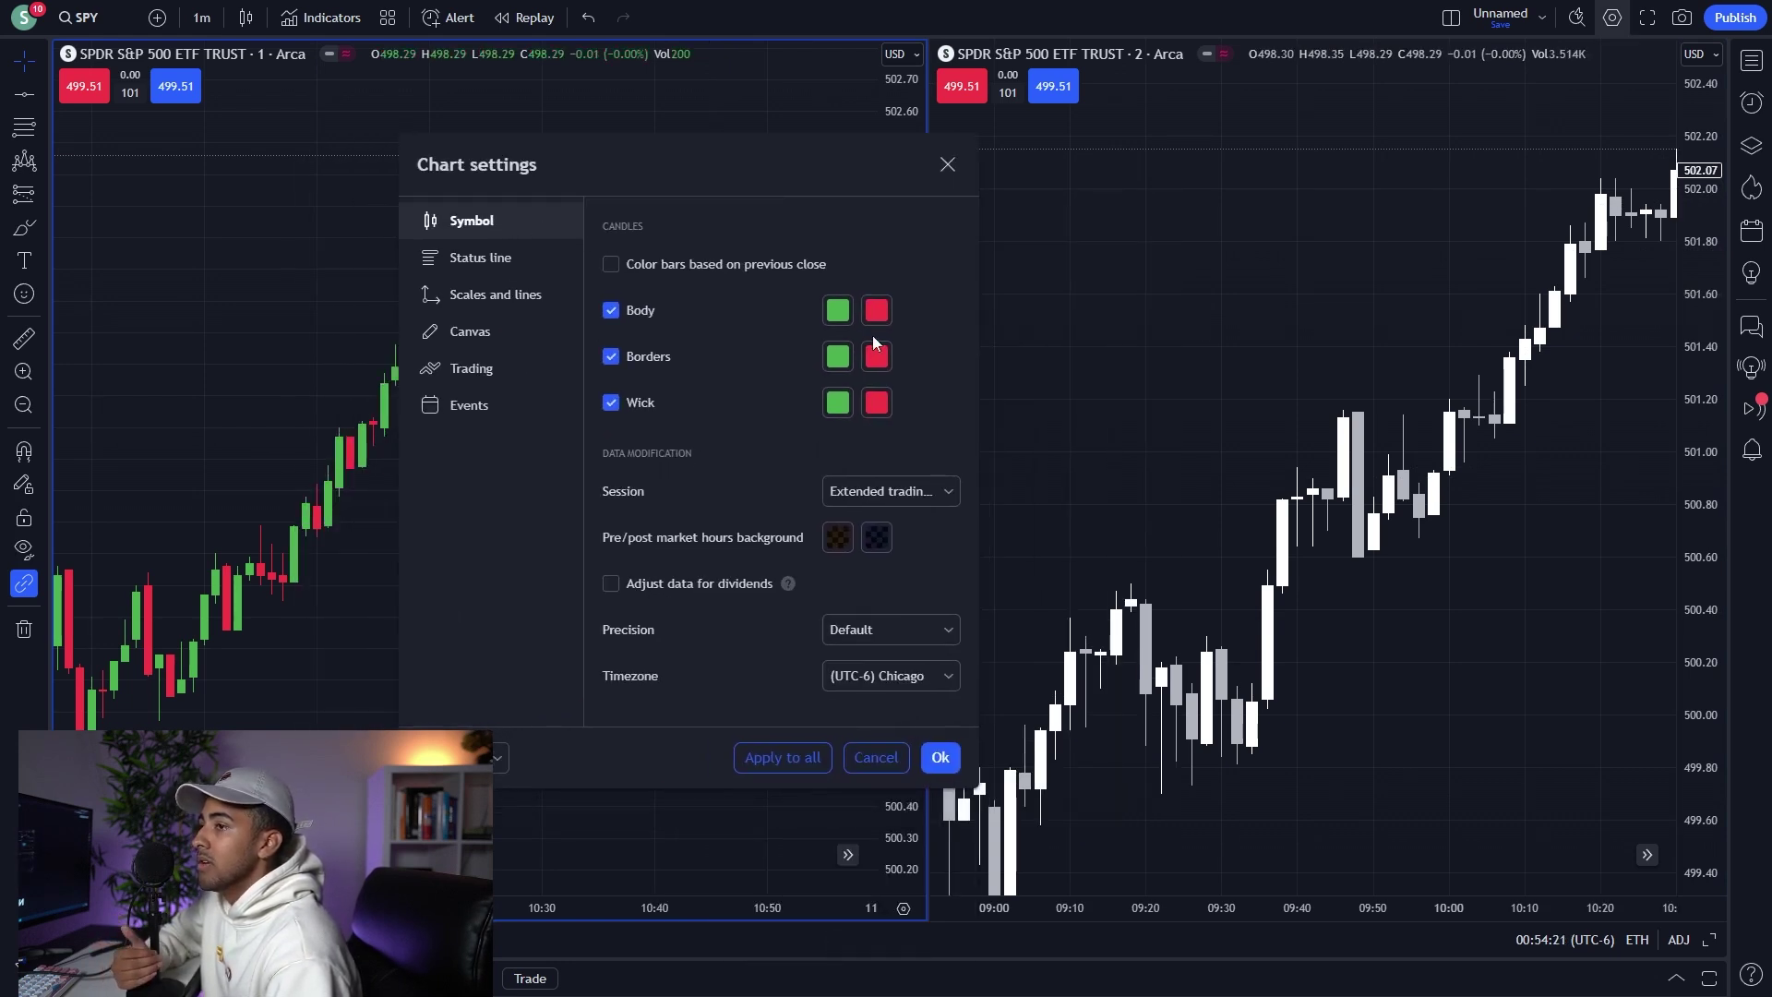
click(839, 312)
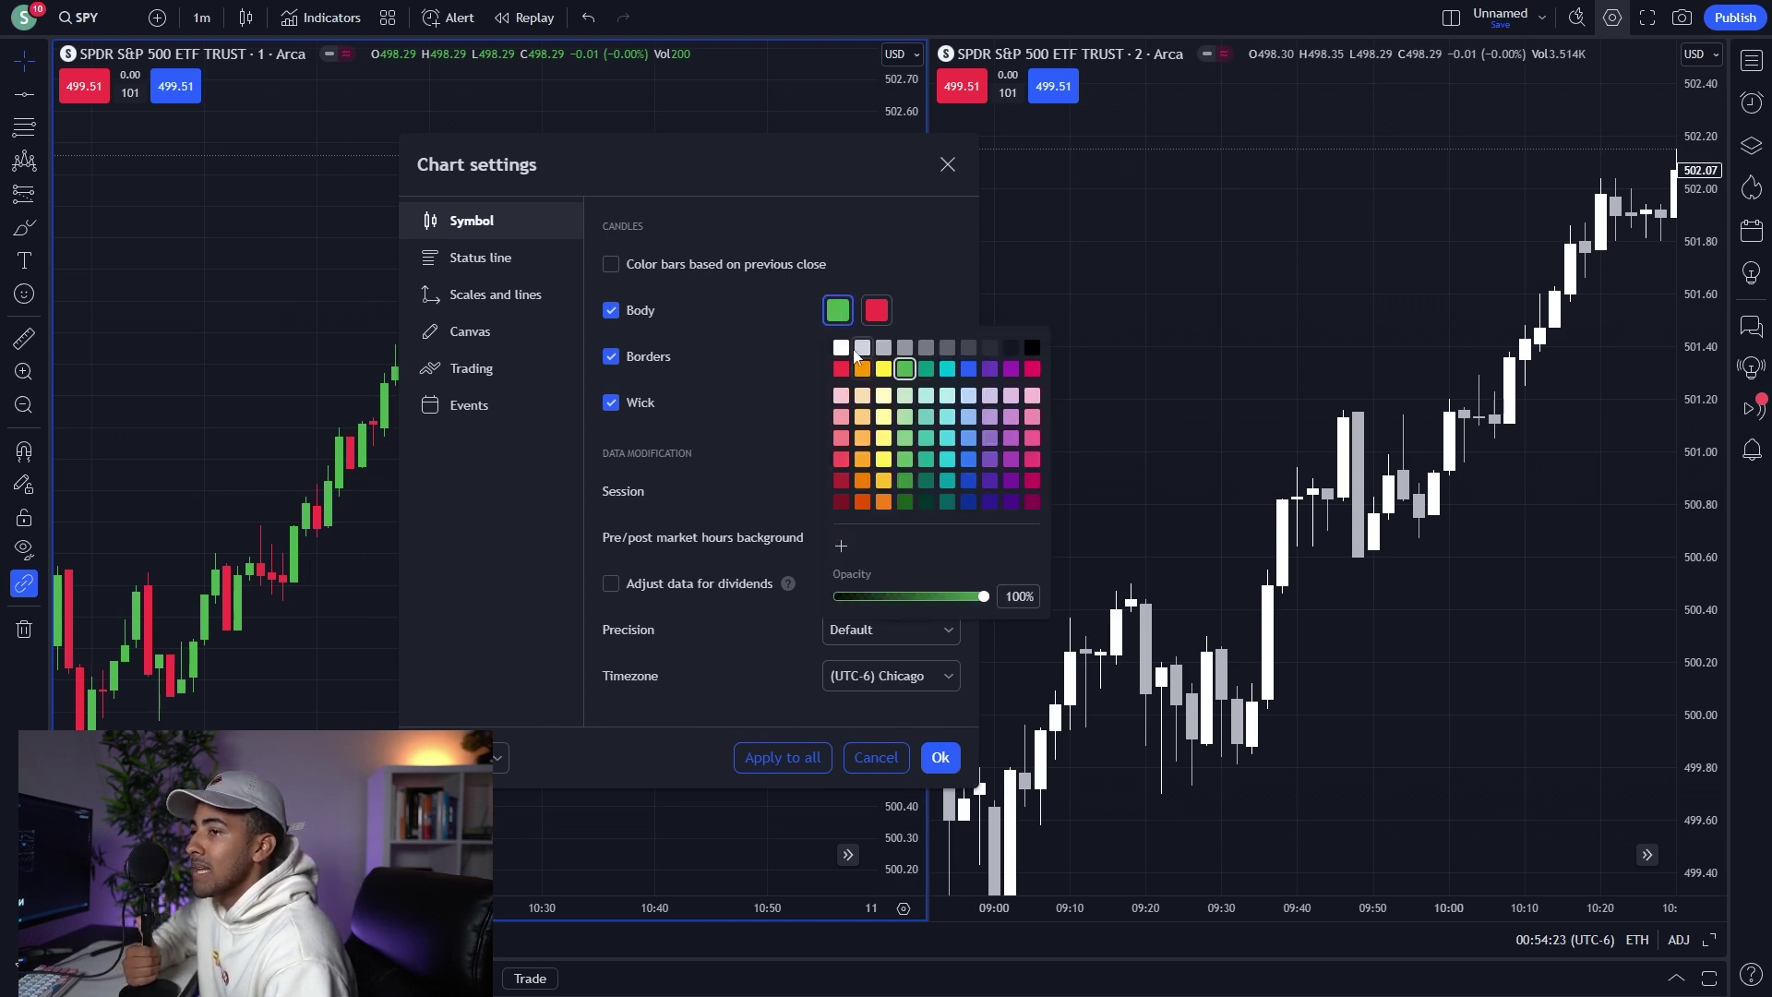
click(841, 349)
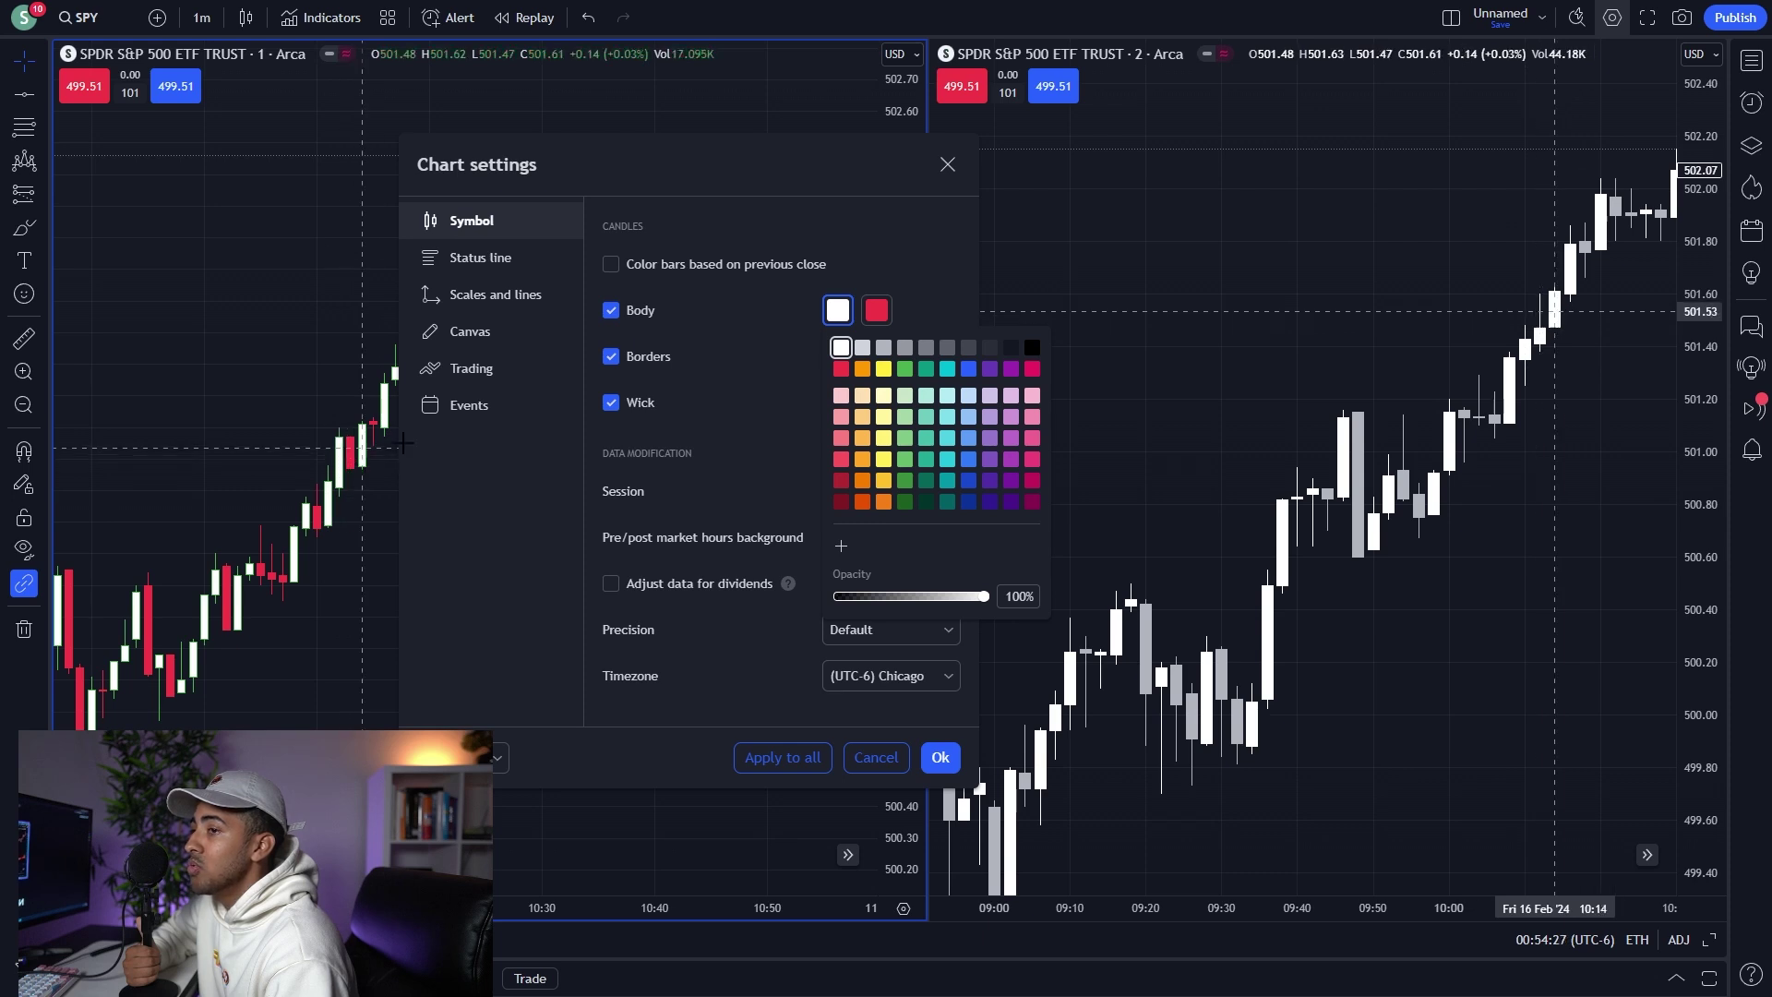
Try different shades of gray for the falling candle body color.
click(877, 312)
click(965, 347)
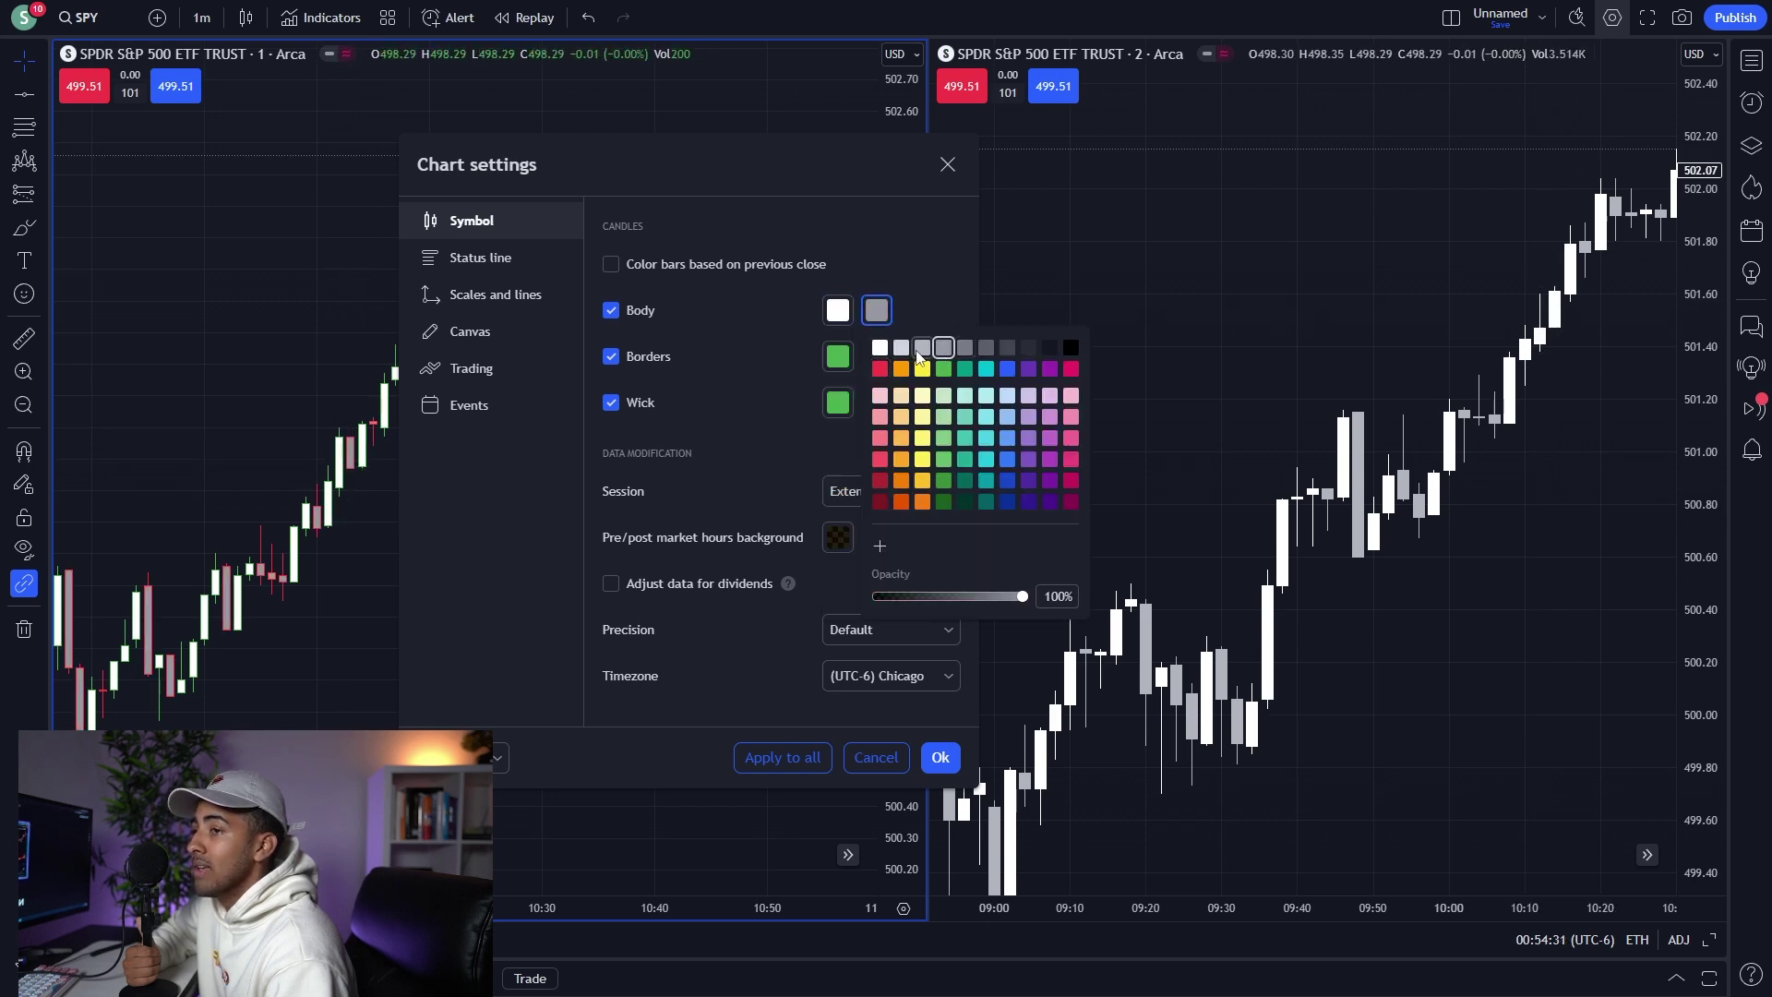
click(924, 349)
click(943, 351)
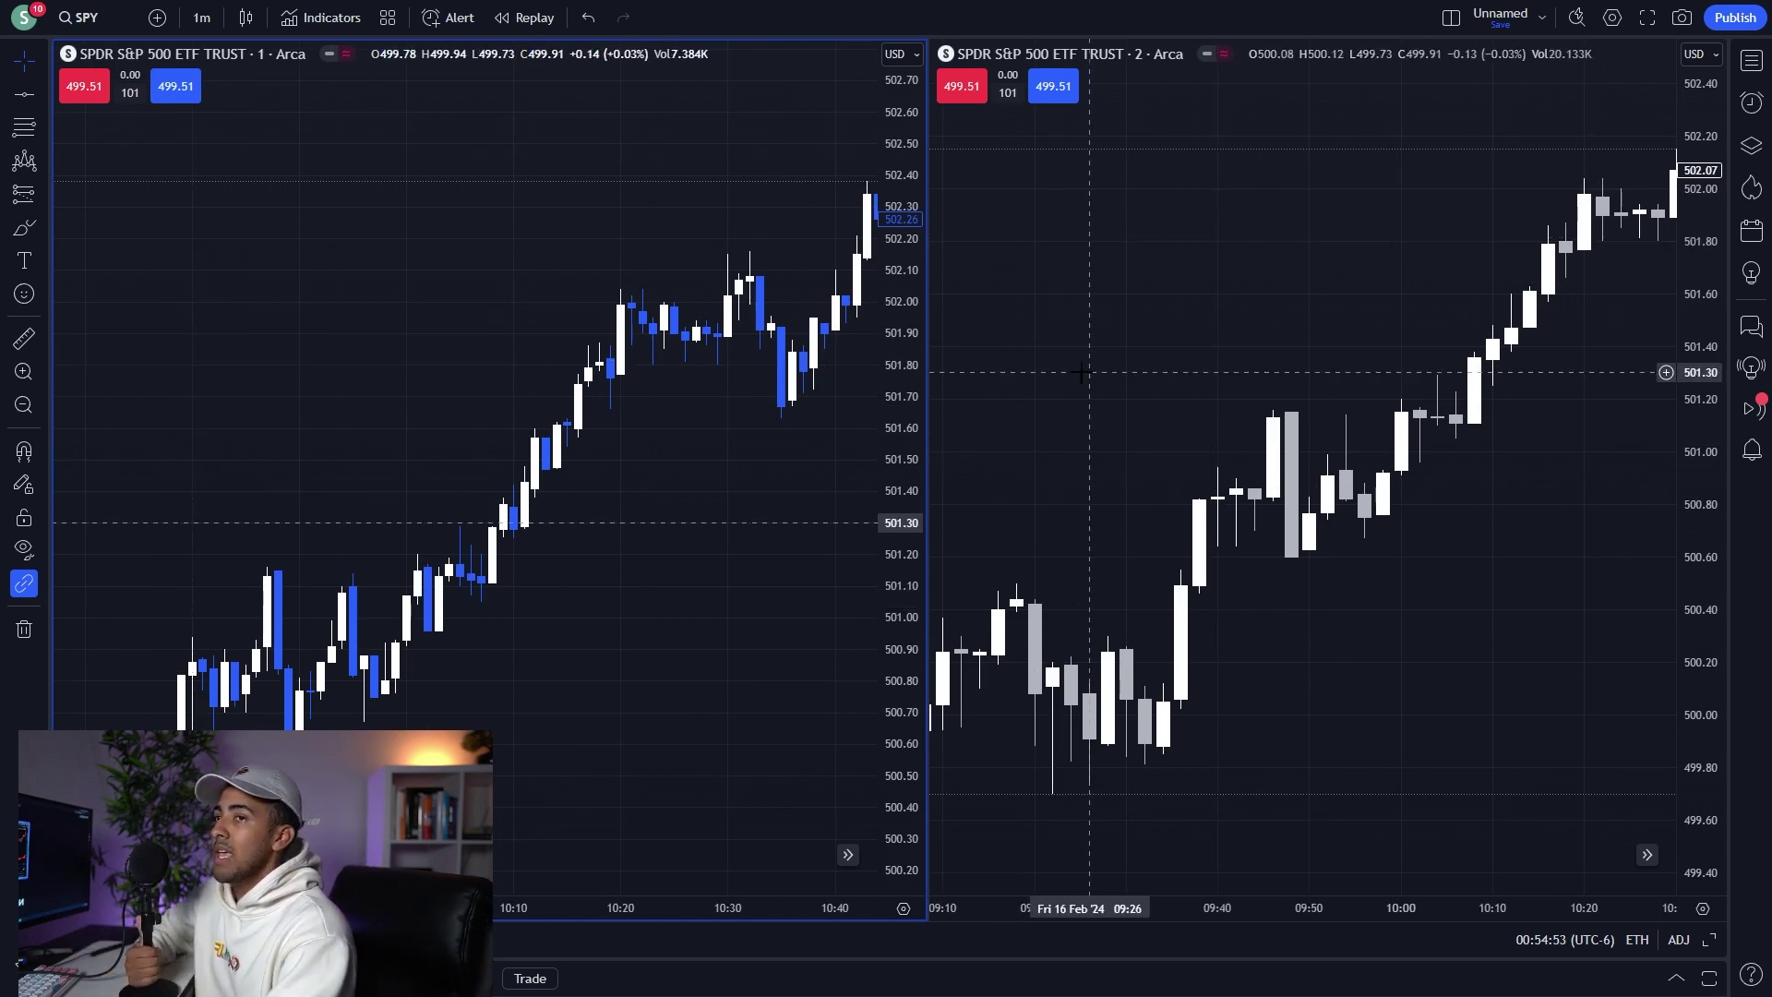
Set the SPY chart with white and blue candles to a 5-minute interval and view its latest peak.
scroll(646, 462, right, 10)
scroll(1040, 552, down, 3)
scroll(1040, 551, right, 15)
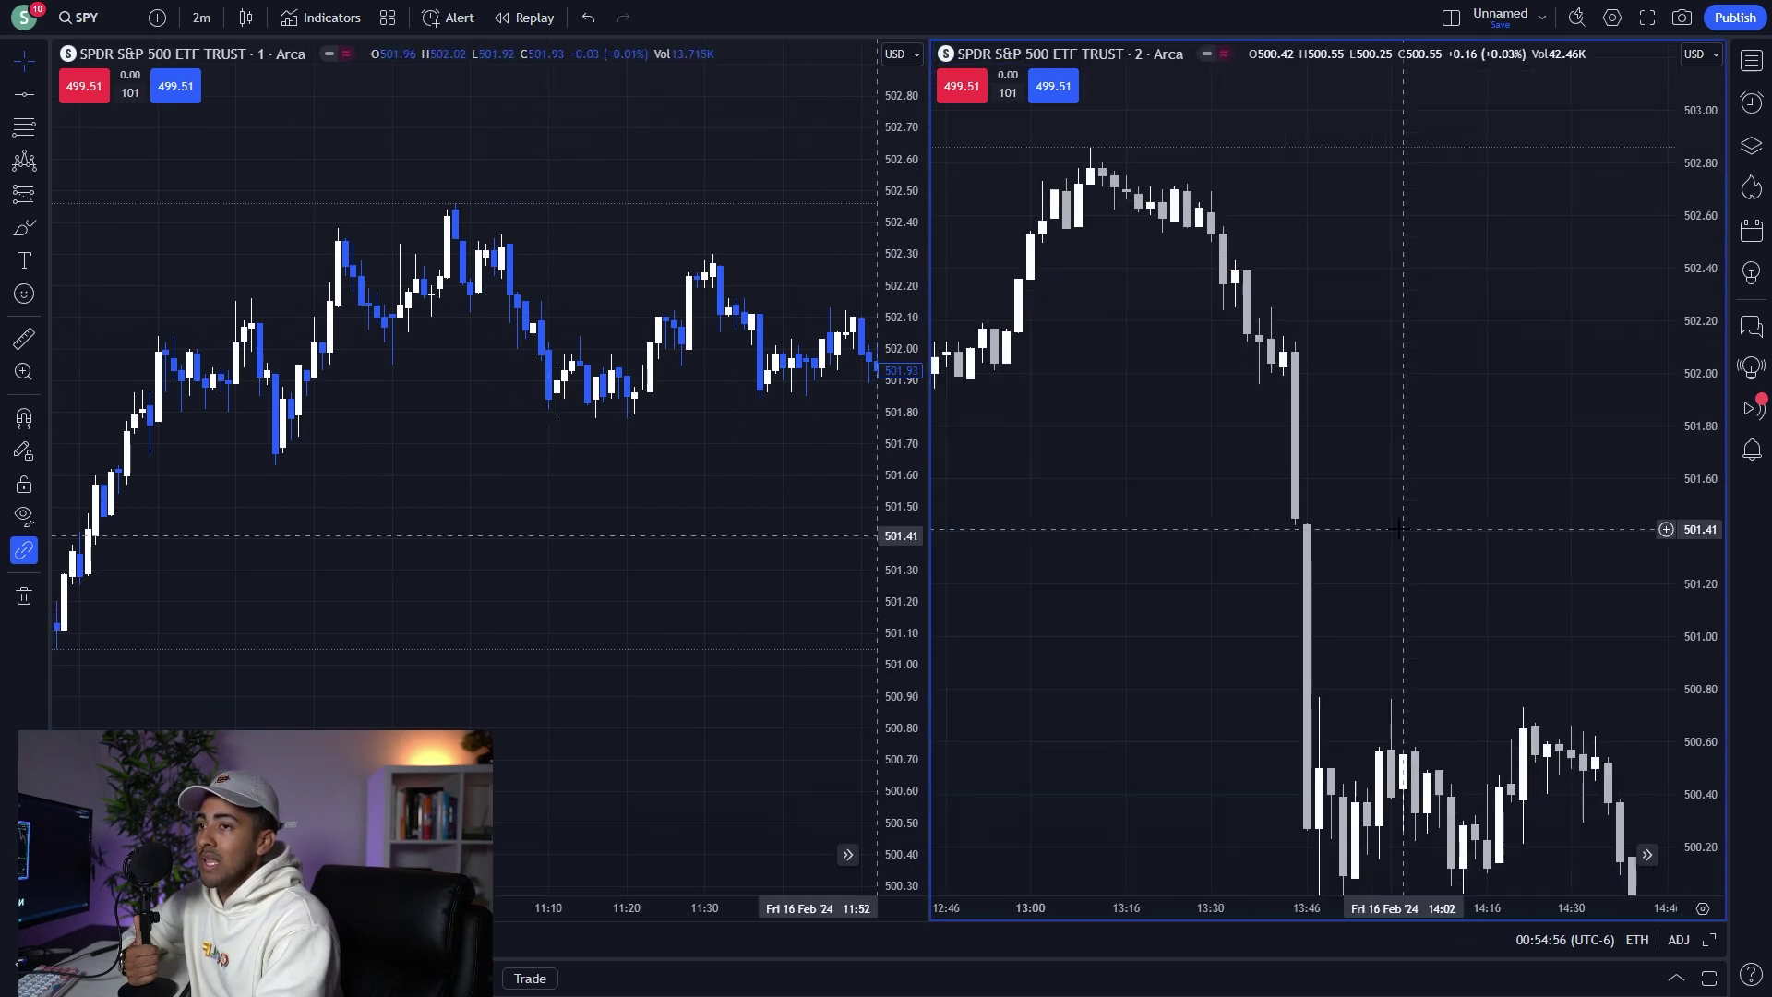
scroll(746, 404, up, 2)
scroll(746, 405, right, 15)
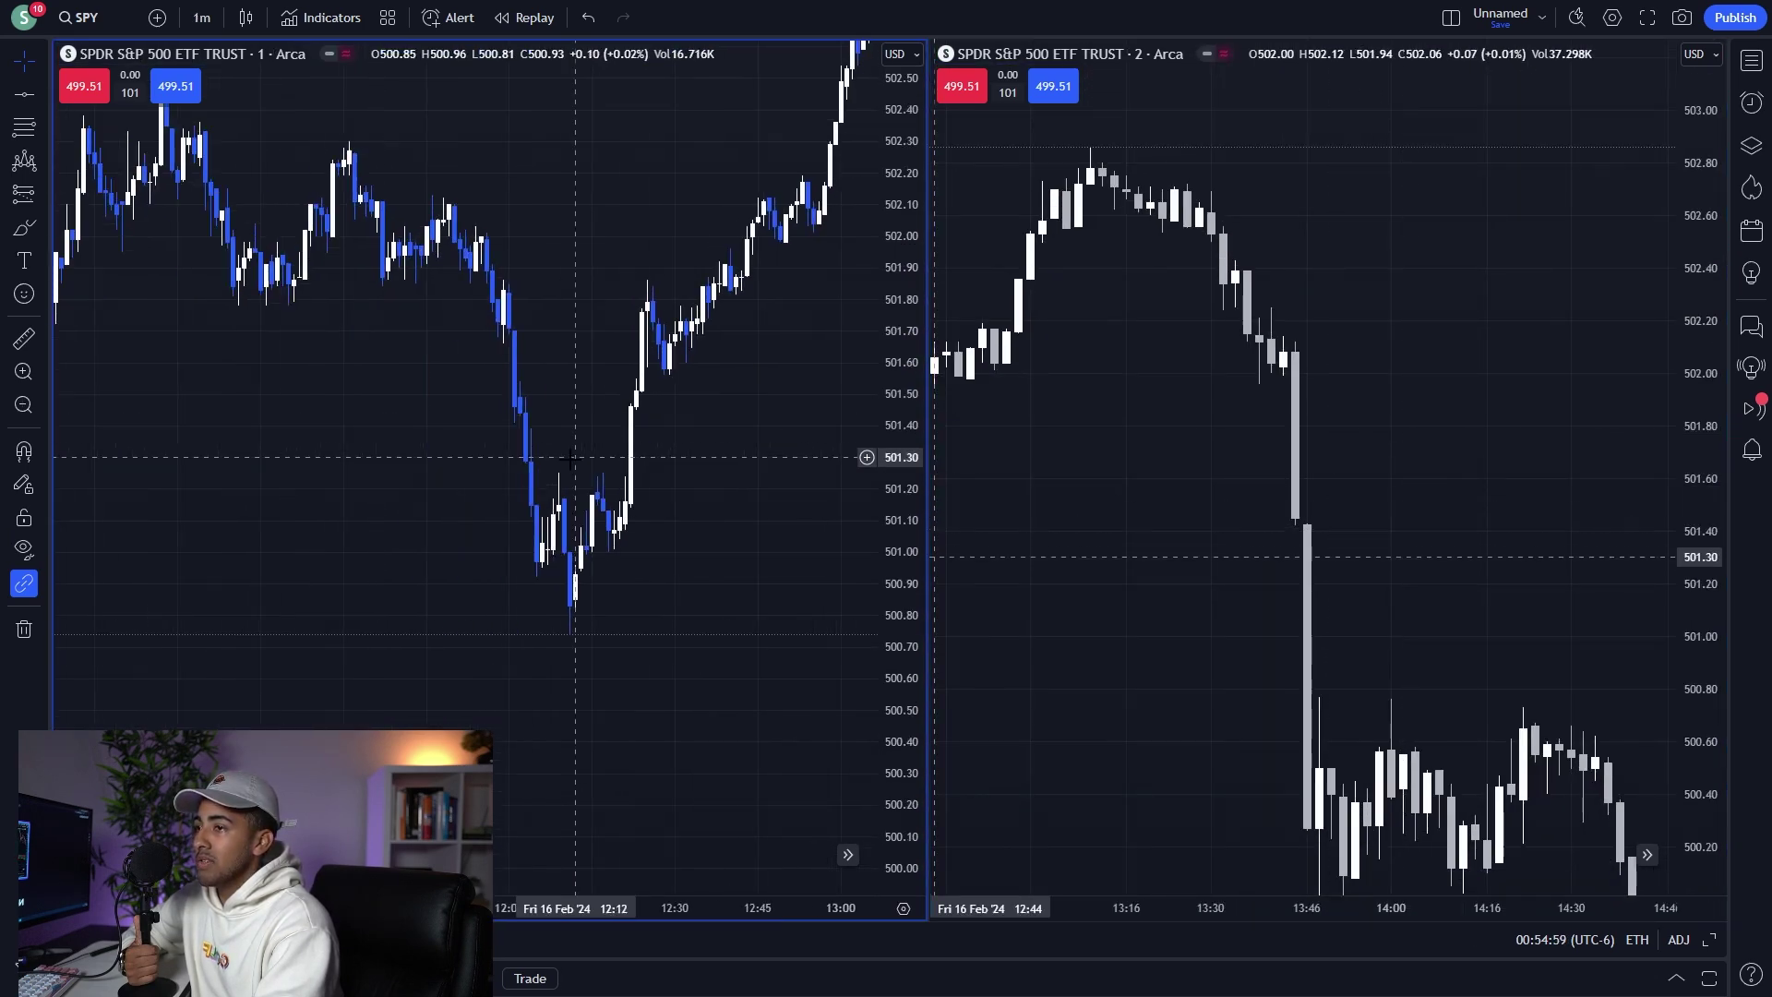
key(5)
key(Return)
drag(613, 526, 467, 197)
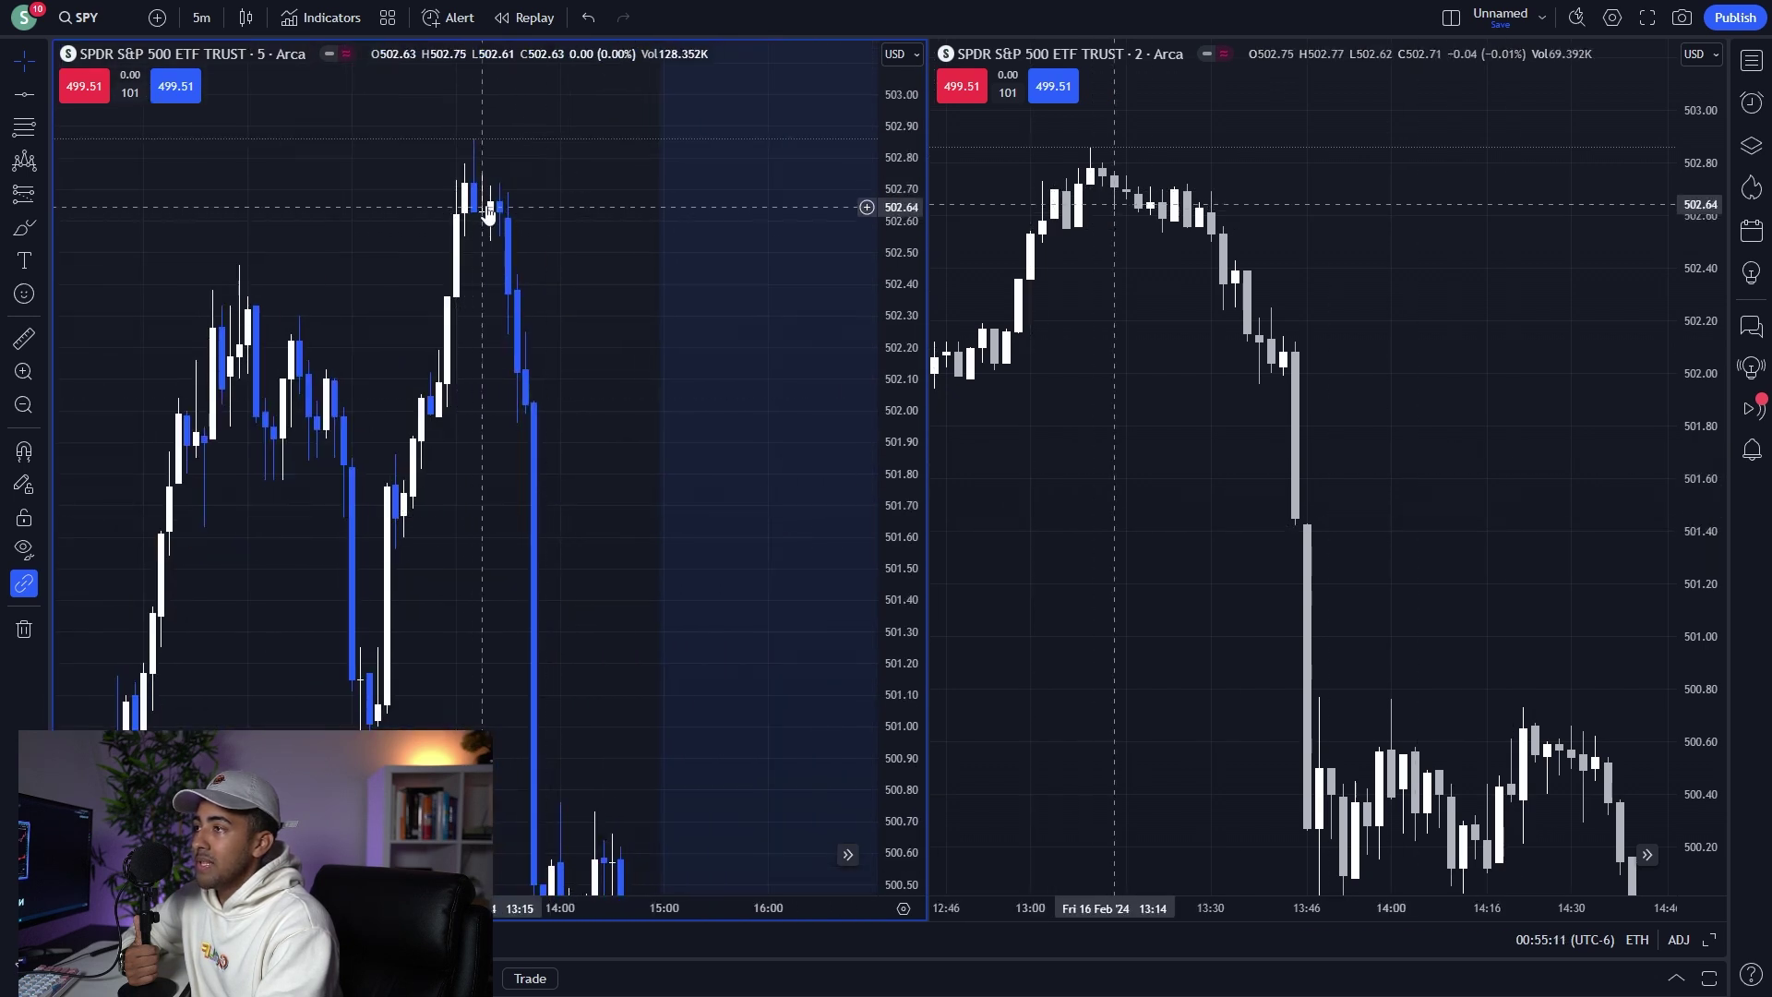
Select the 2-minute interval for the SPY chart with white and gray candles and examine its peak and sell-off.
drag(1246, 415, 1338, 434)
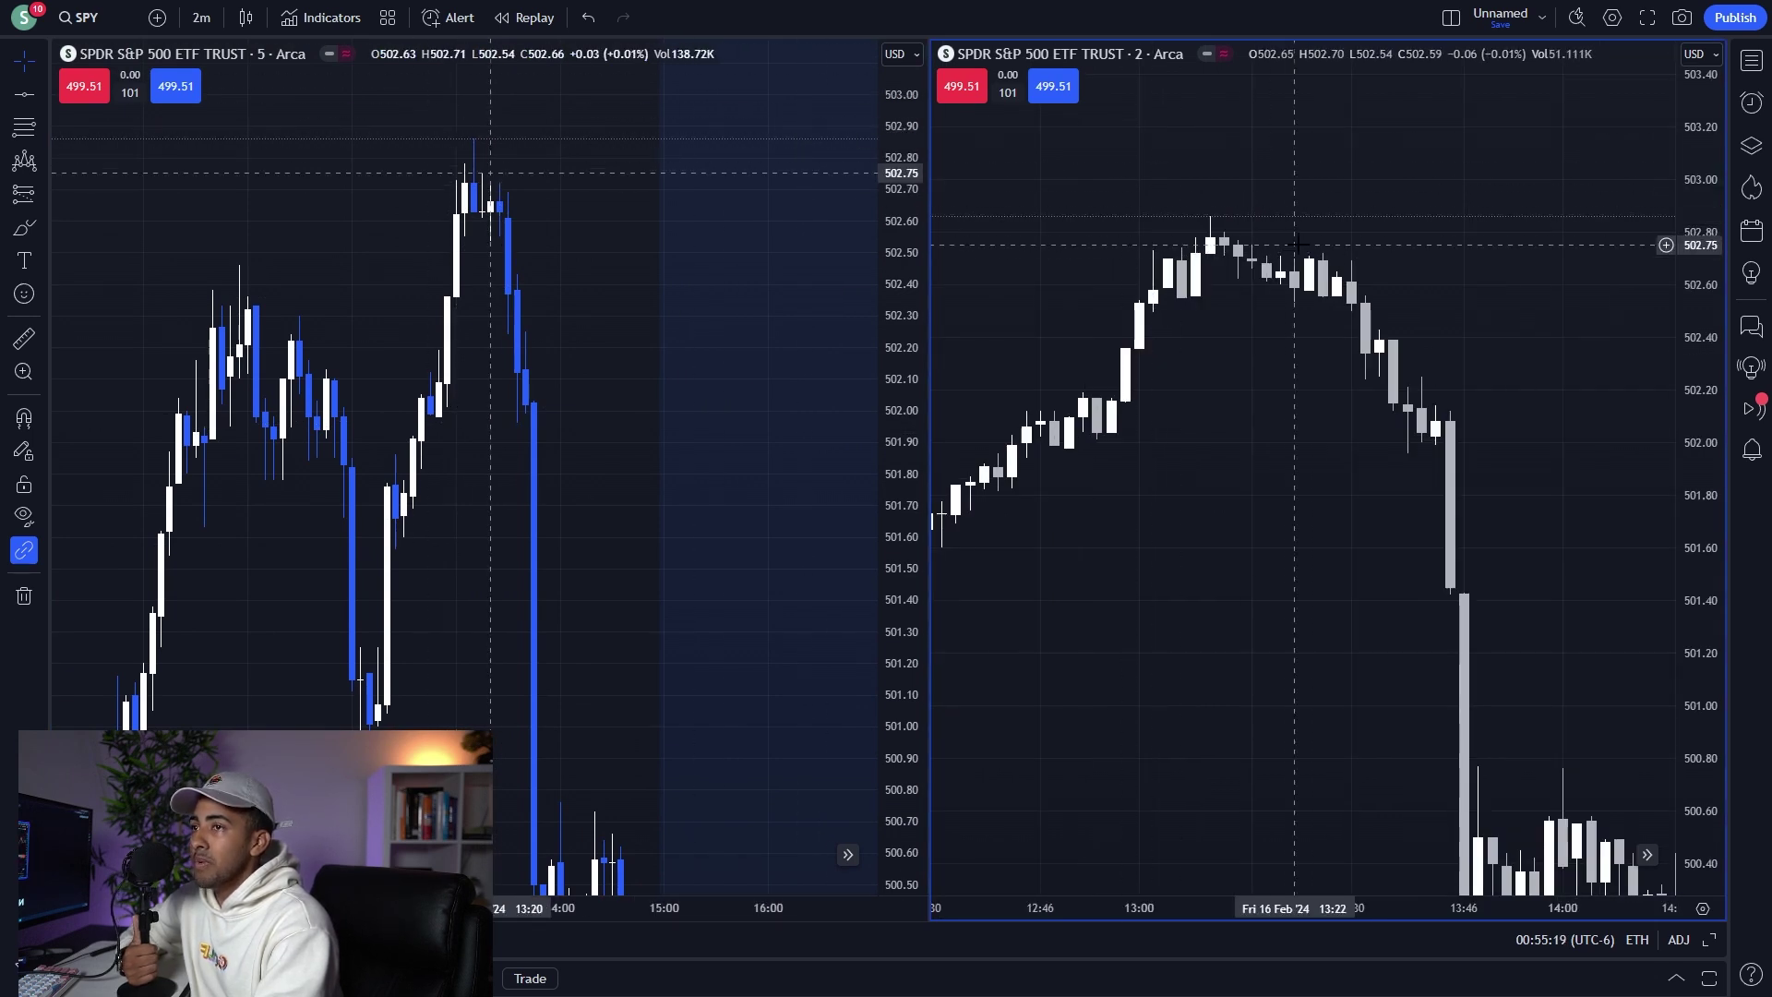
click(201, 17)
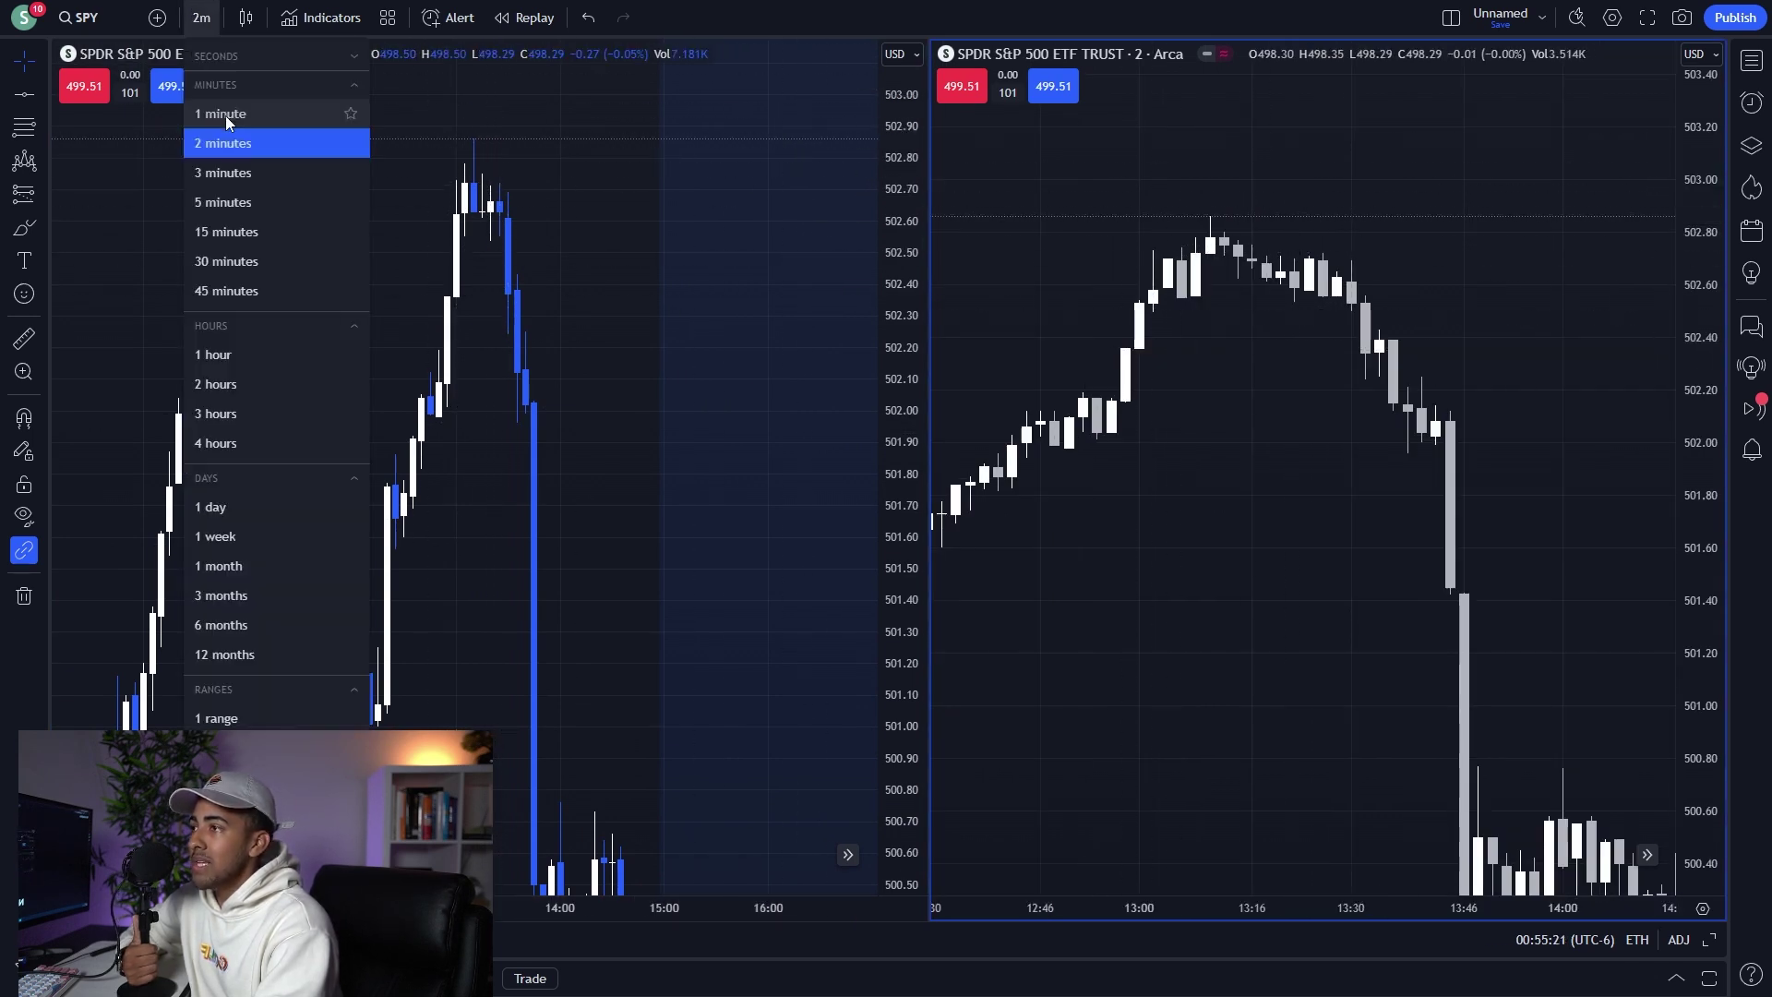
click(275, 142)
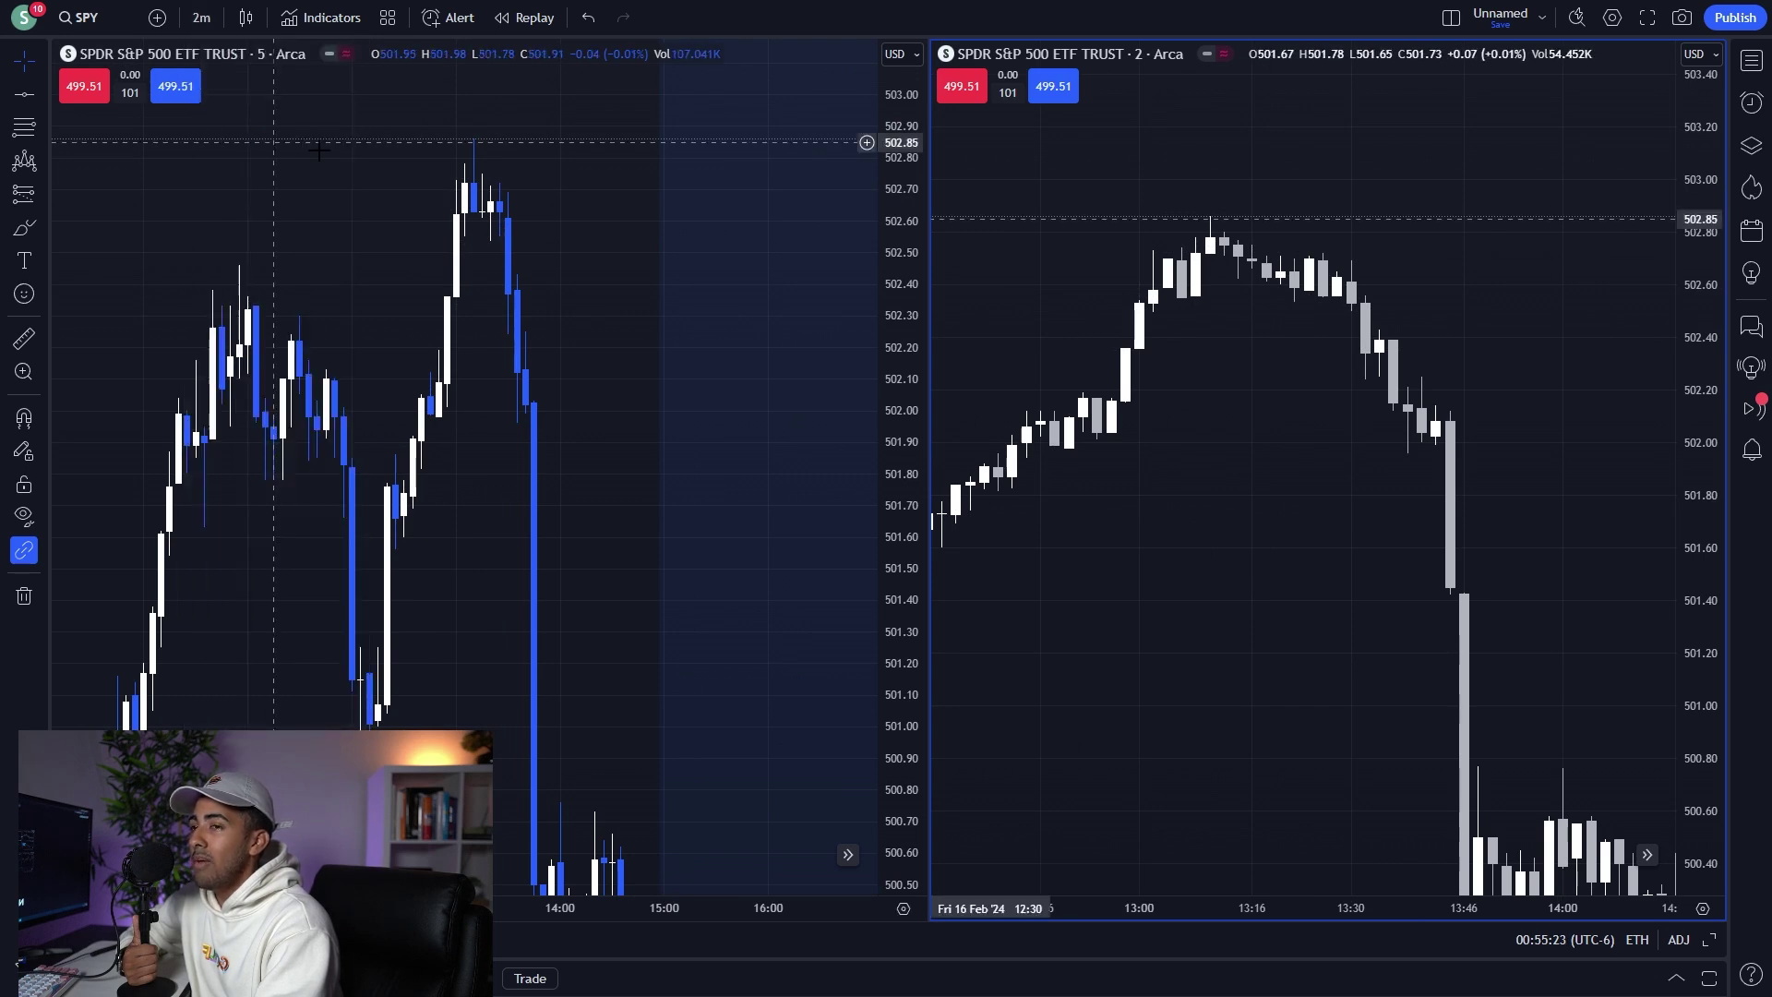
scroll(1584, 368, down, 3)
scroll(1584, 367, up, 5)
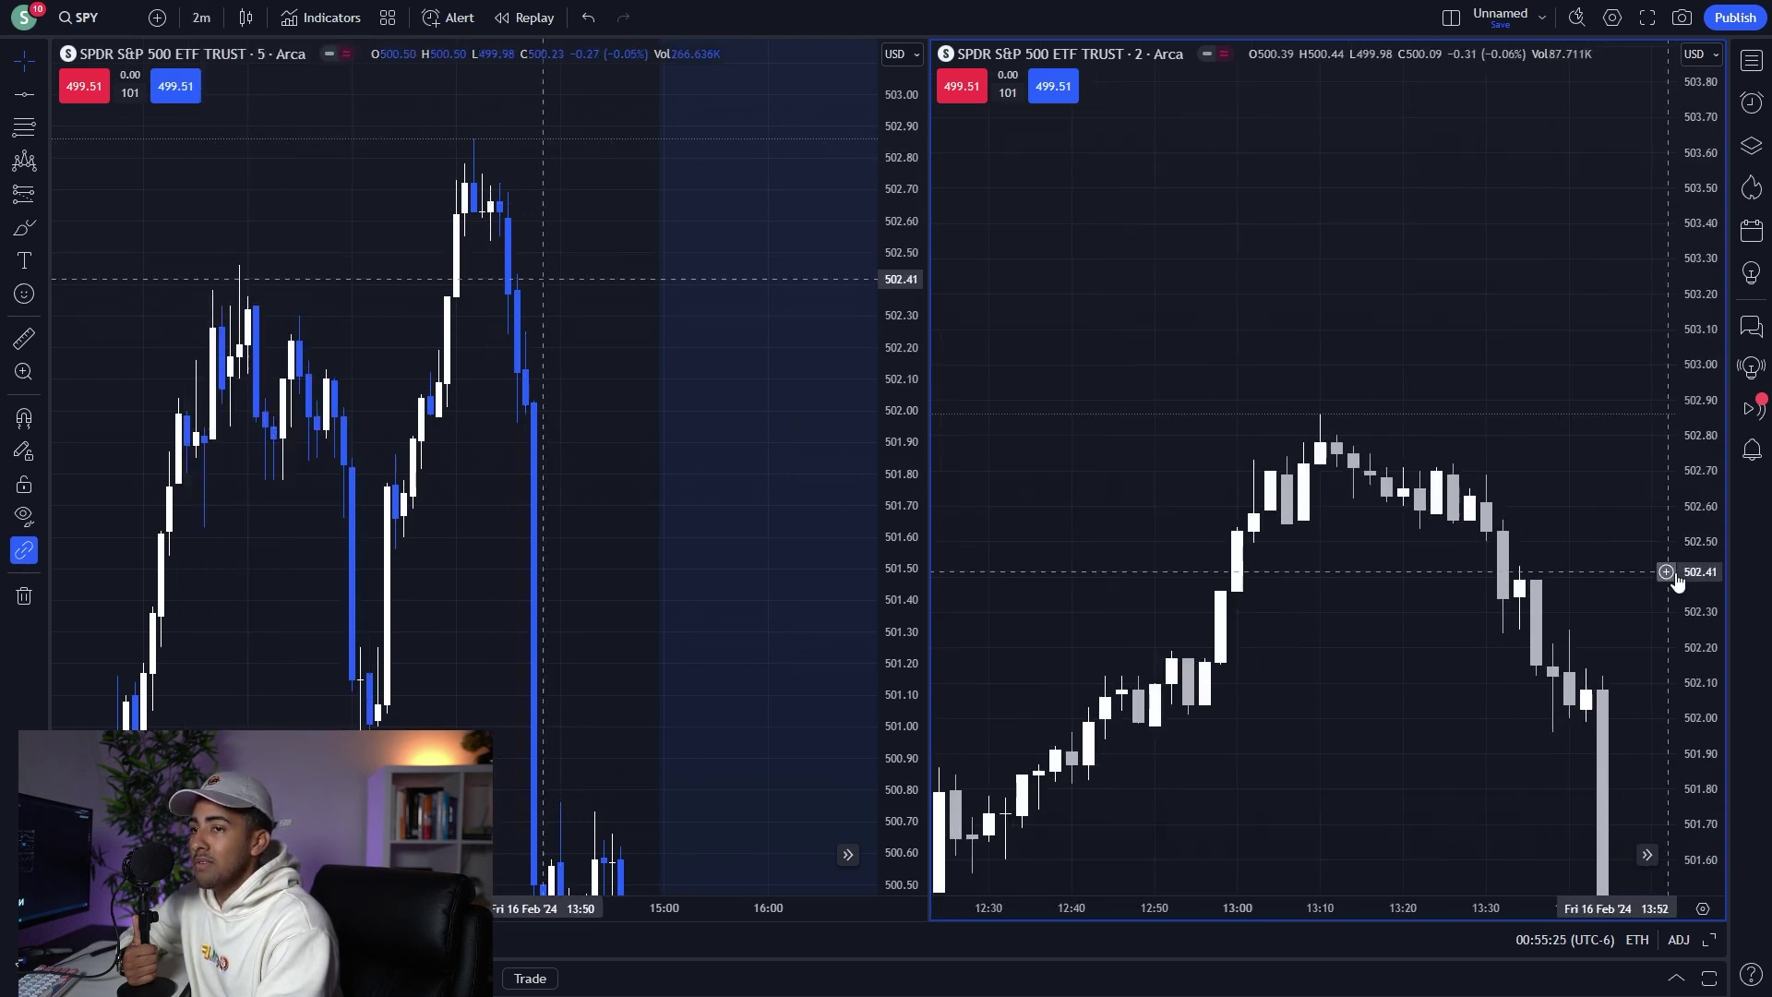